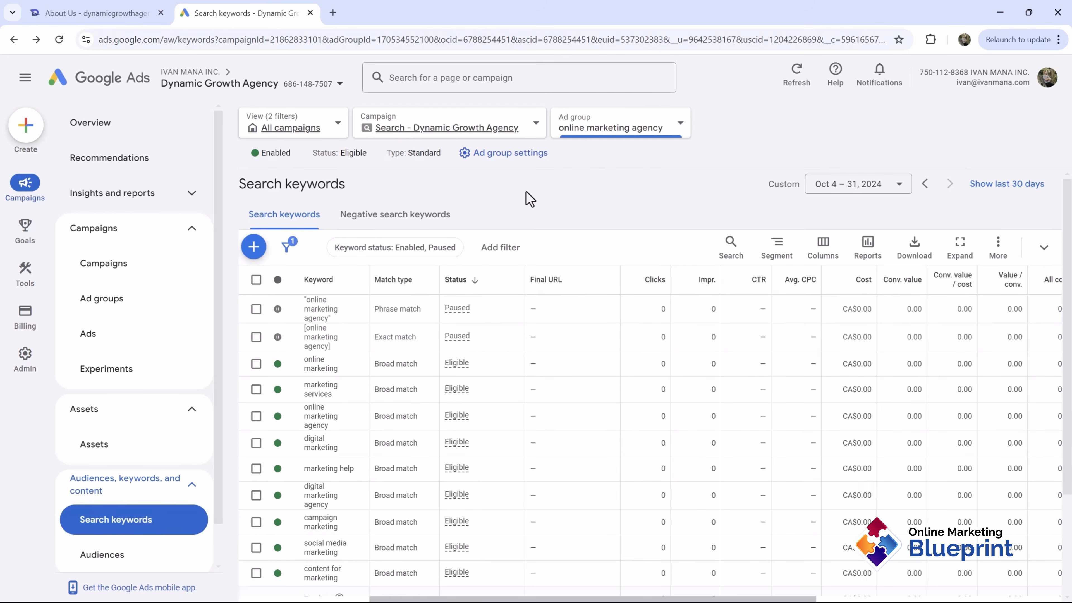
Open Keyword Planner and start discovering new keywords
mouse_move(22, 280)
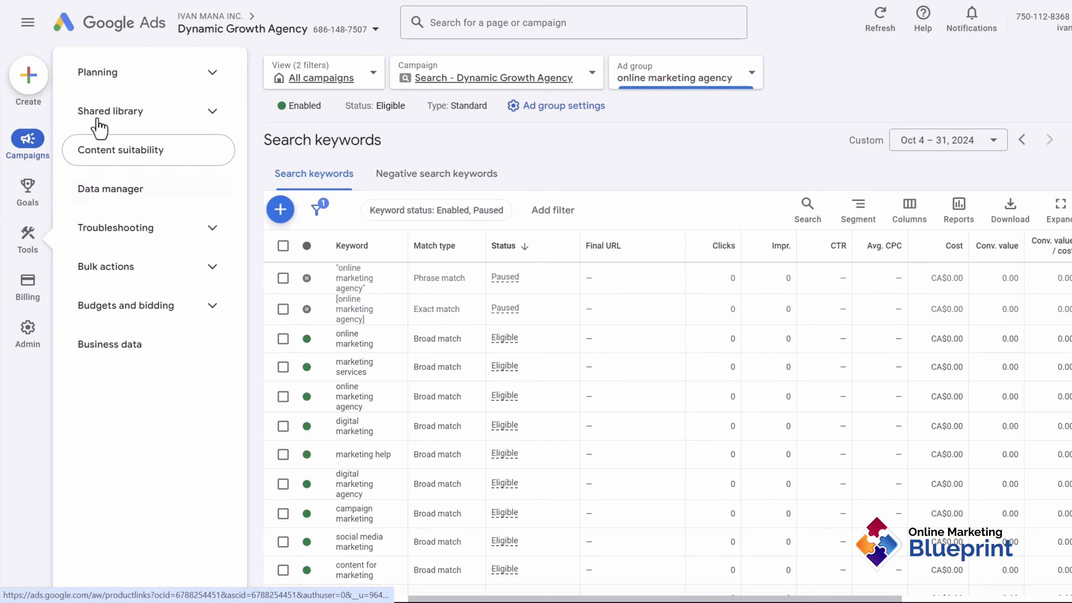
click(101, 71)
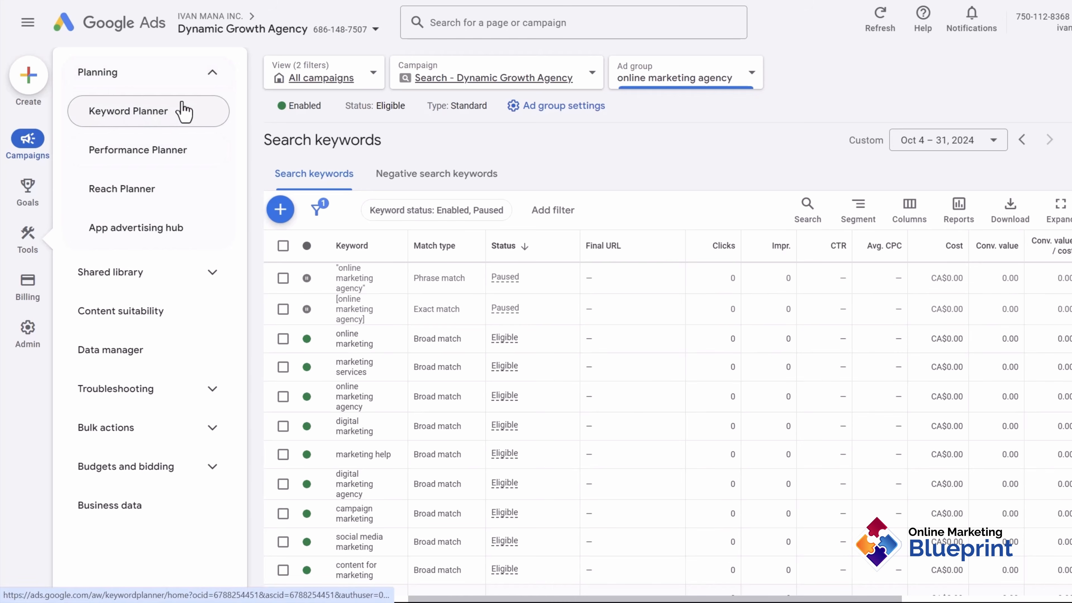
click(184, 111)
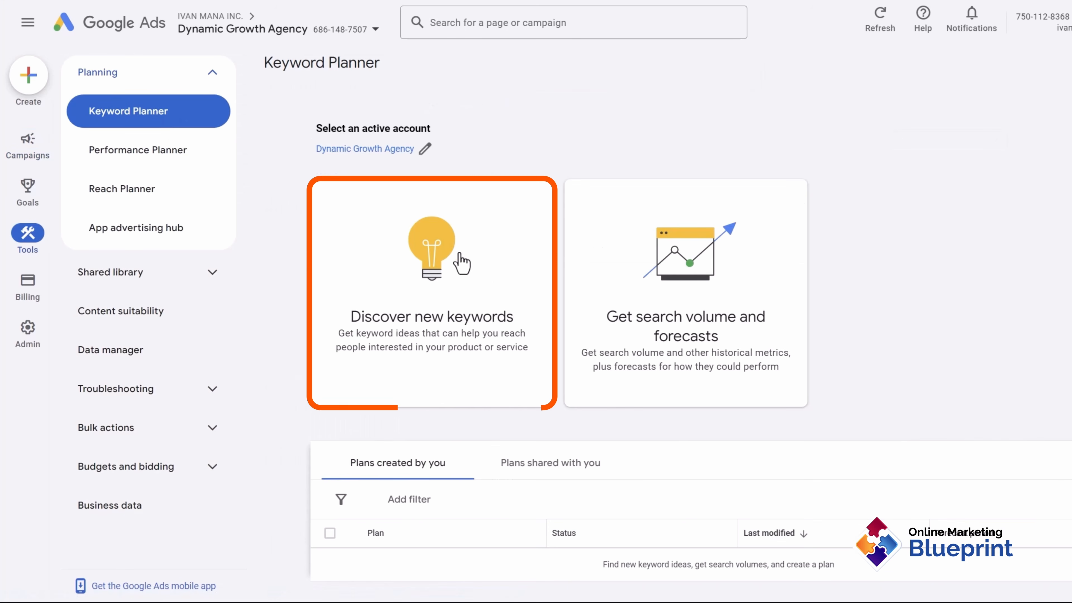
click(438, 273)
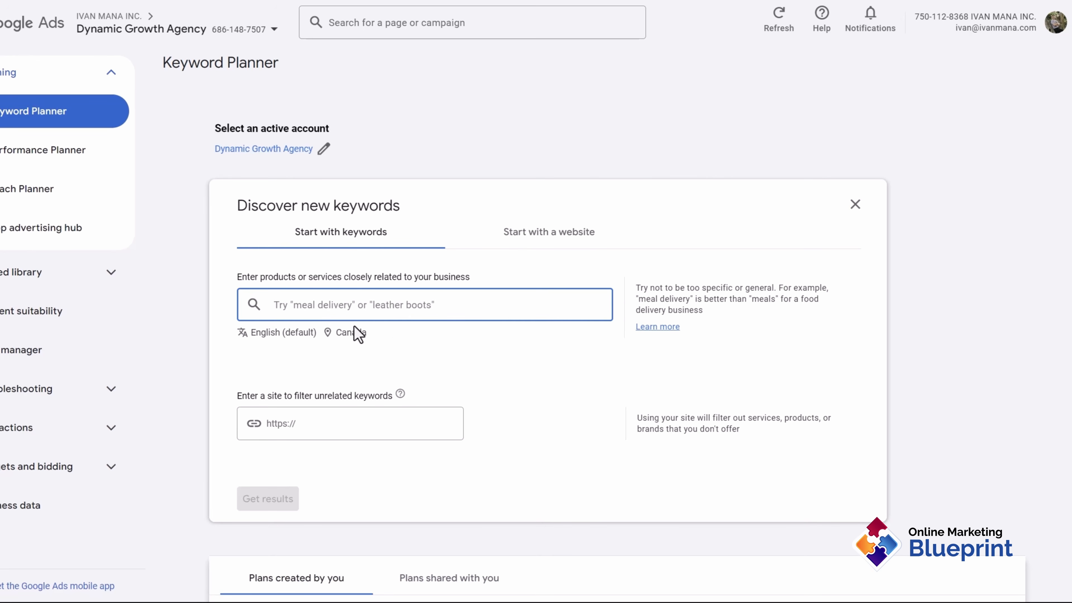
Add the United States to the keyword search's target locations and save the location settings
click(354, 334)
click(195, 180)
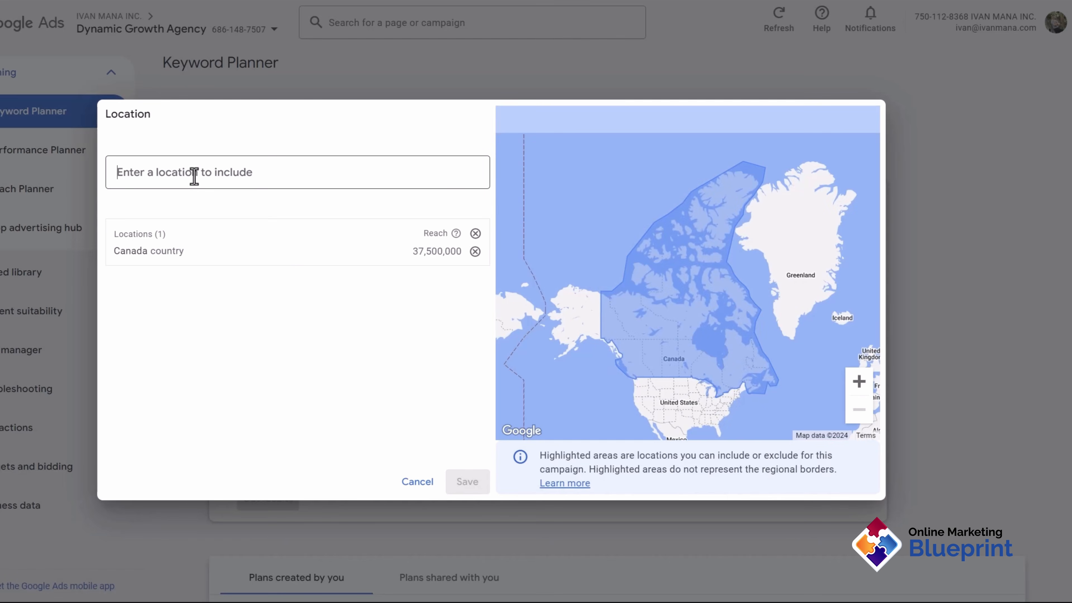
text(united)
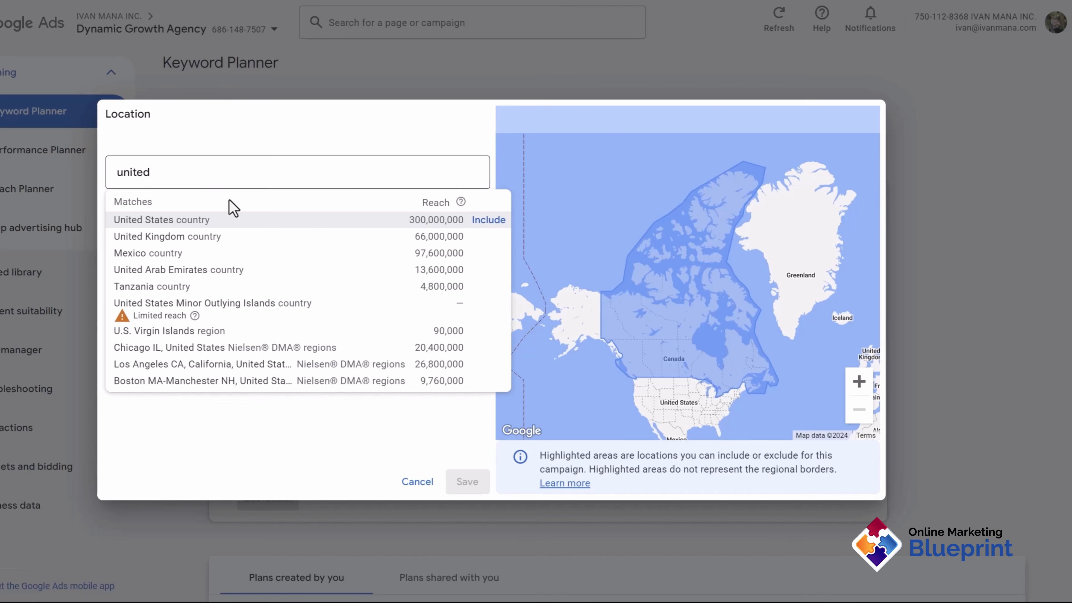
click(283, 223)
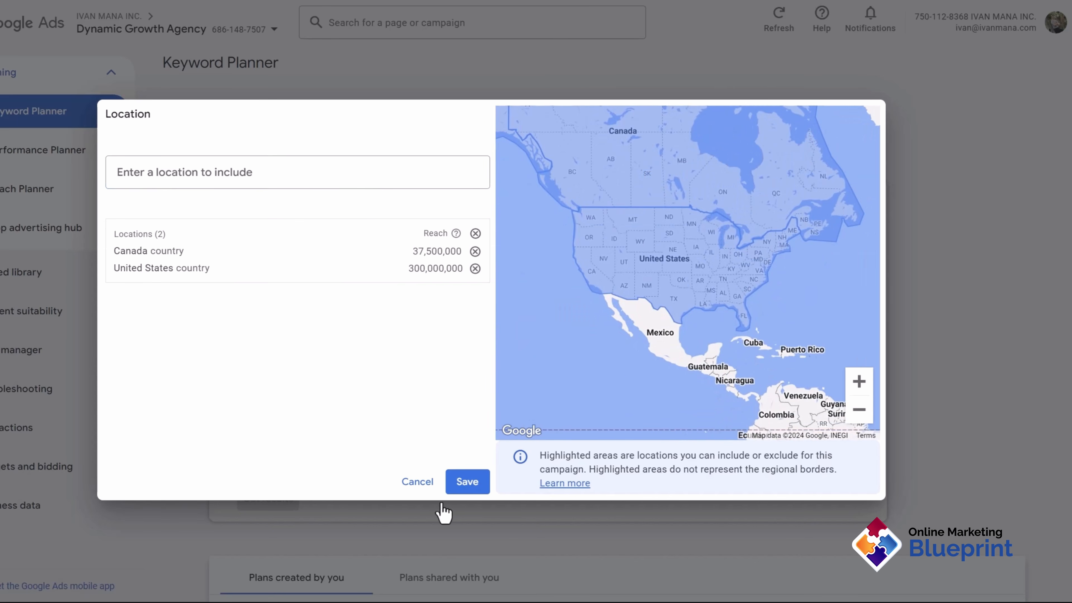
click(468, 484)
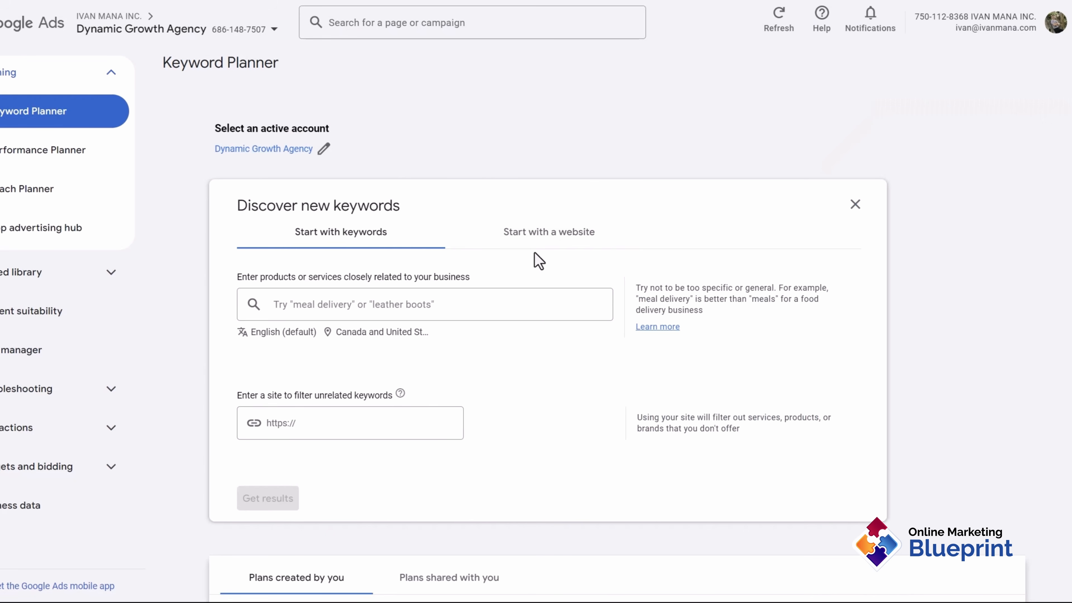
Get keyword ideas for the seed keywords "google ads management", "google ads agency" and "google ads digital agency"
click(522, 237)
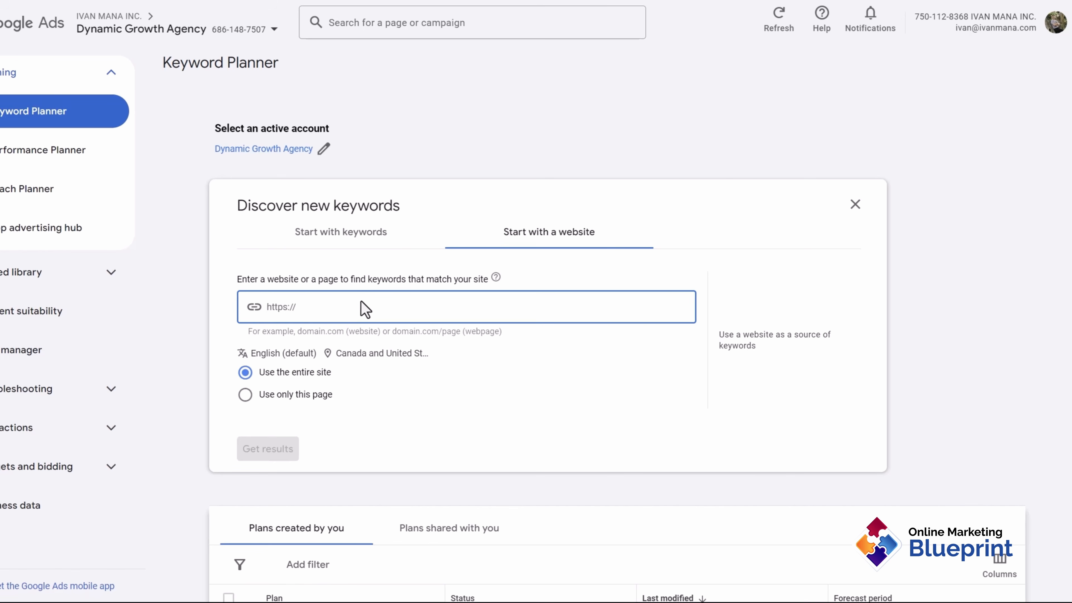
click(314, 235)
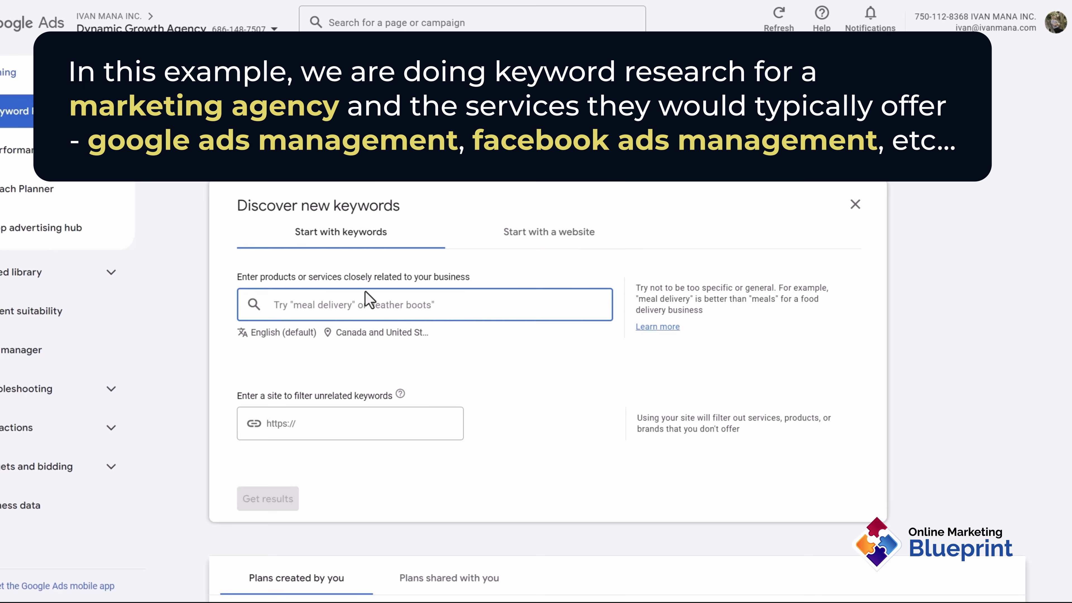
text(google )
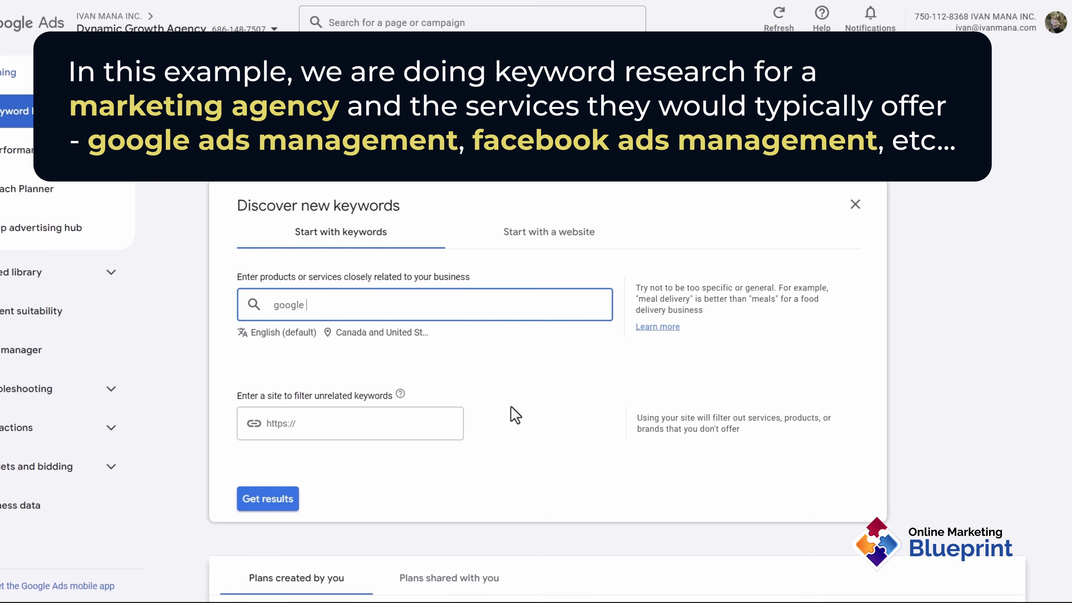
text(ads management)
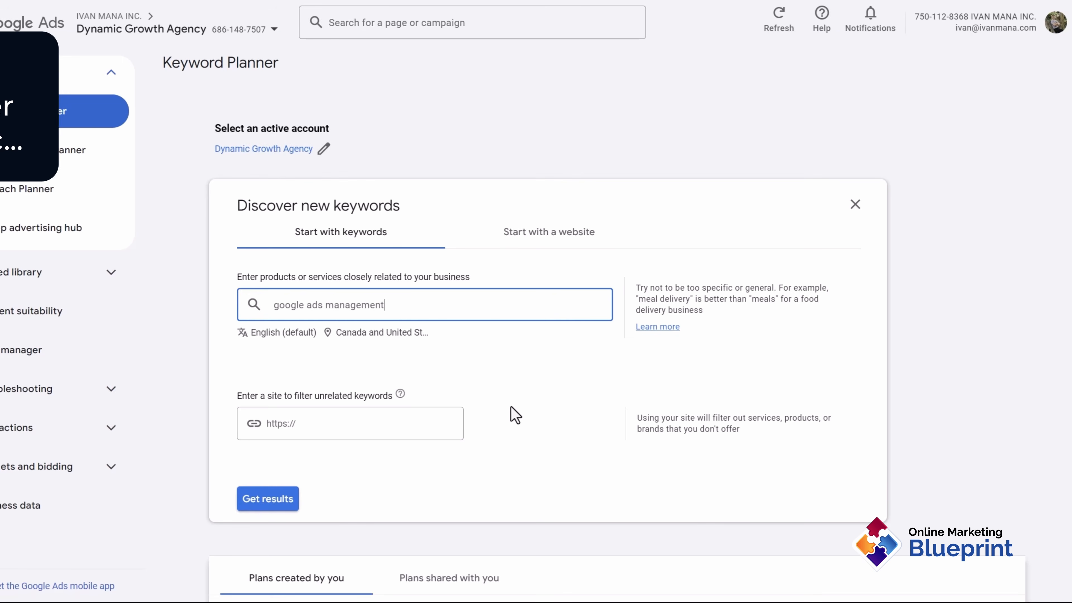
key(Return)
text(google ads agenc)
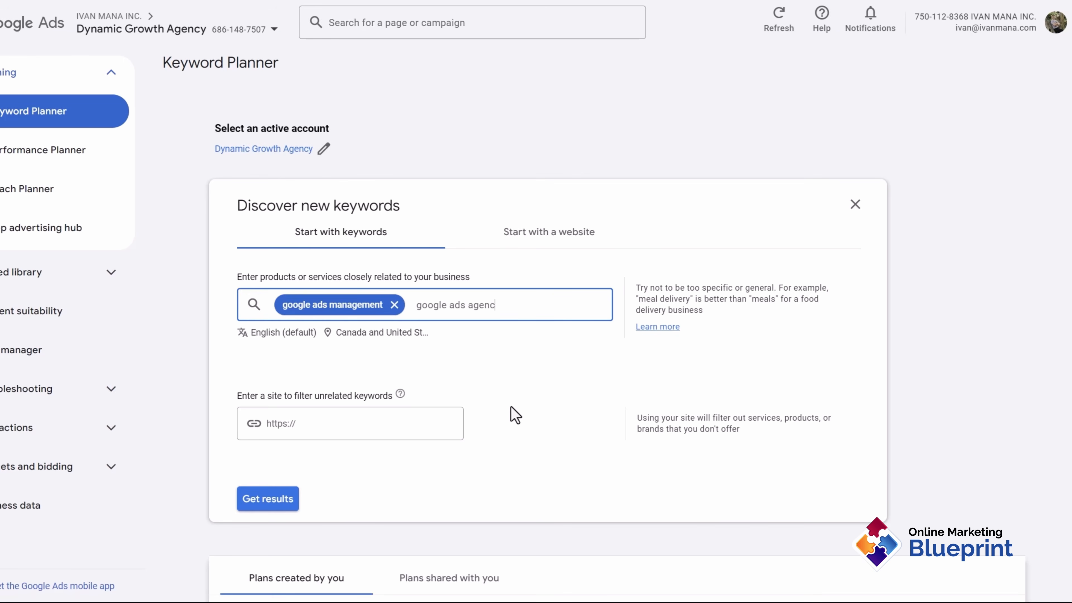
text(y)
key(Return)
text(goog)
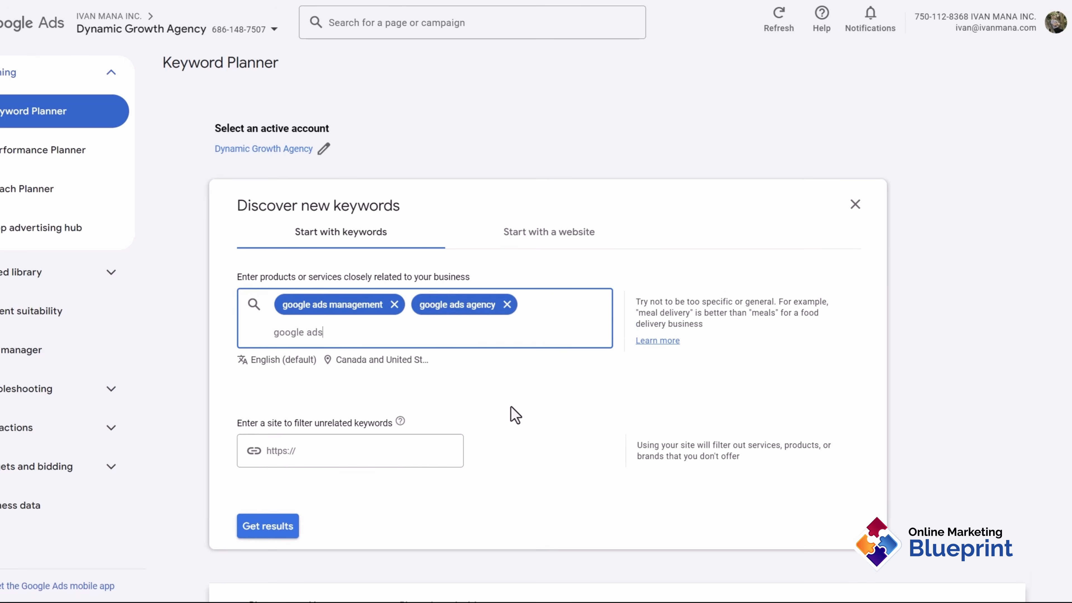
key(Return)
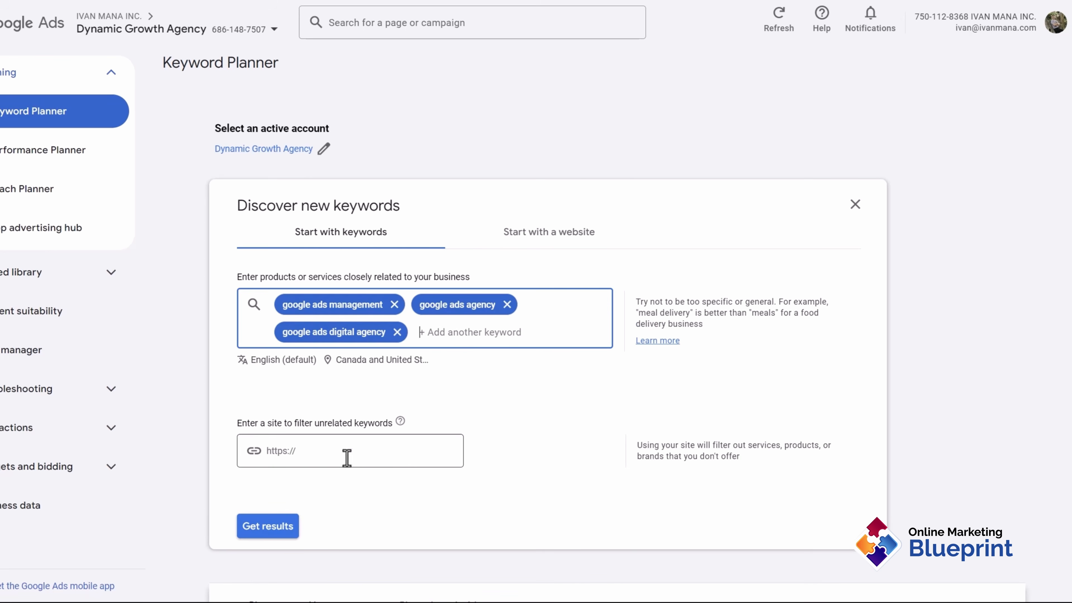
click(276, 526)
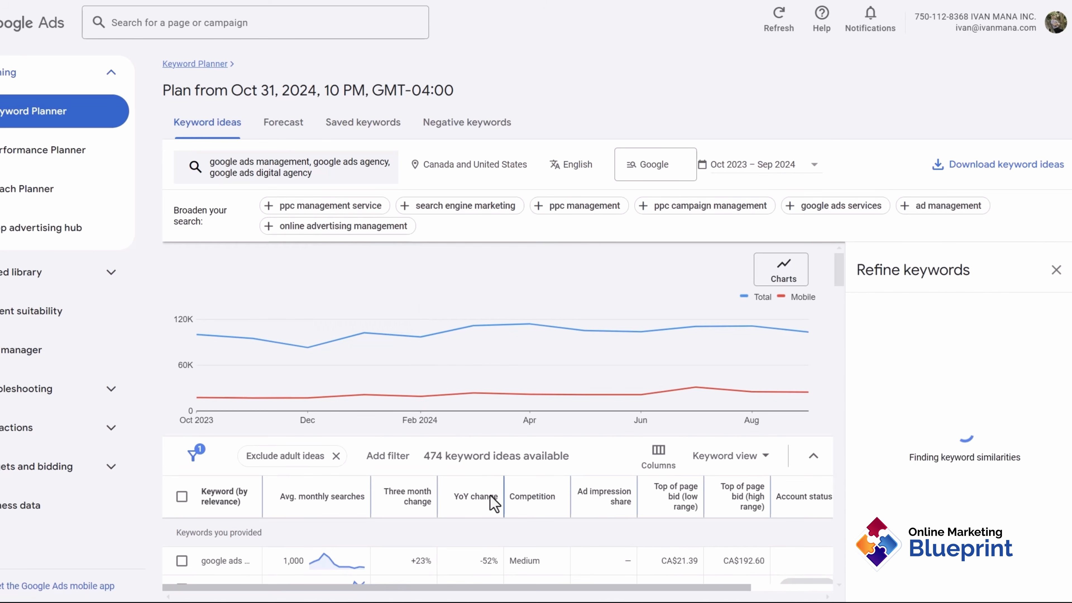
Review the Brand or Non-Brand refinements for the keyword ideas and exclude the adsense keywords under Tool
click(485, 499)
scroll(471, 406, down, 3)
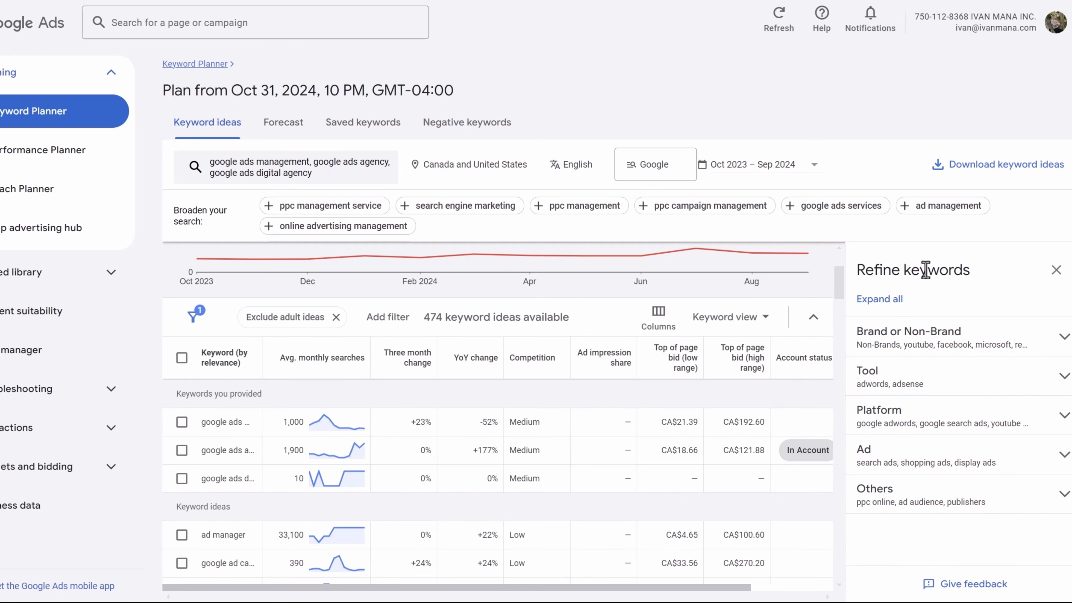
click(933, 340)
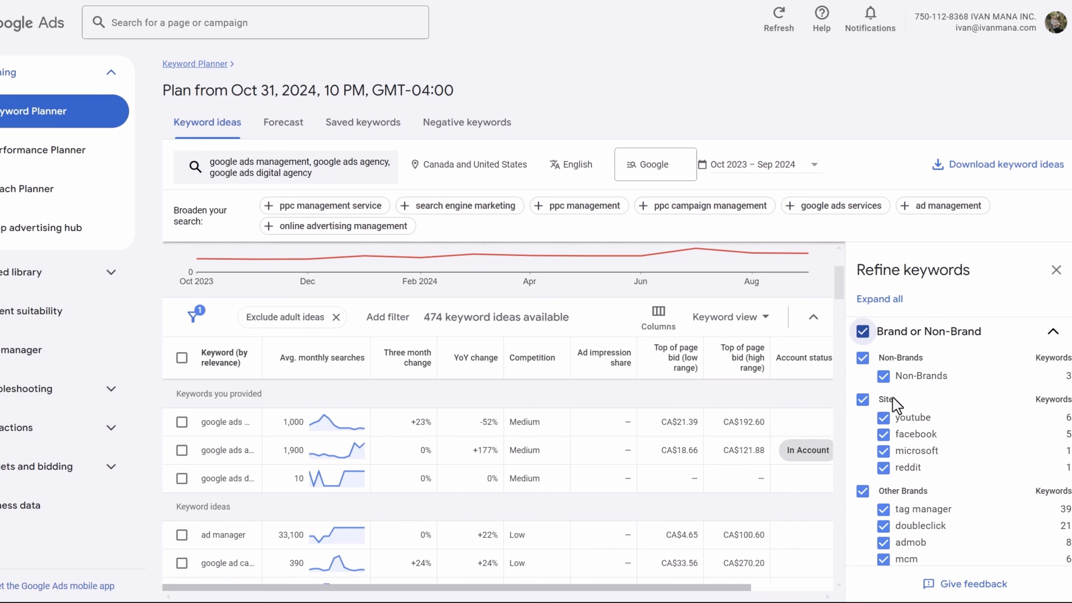
scroll(945, 429, down, 2)
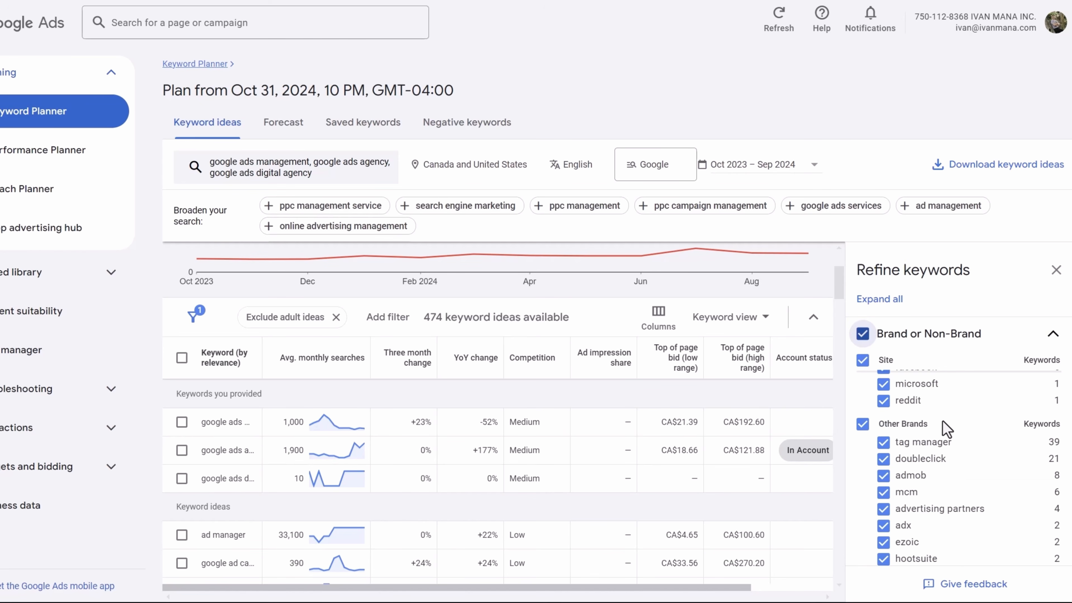
scroll(945, 428, up, 2)
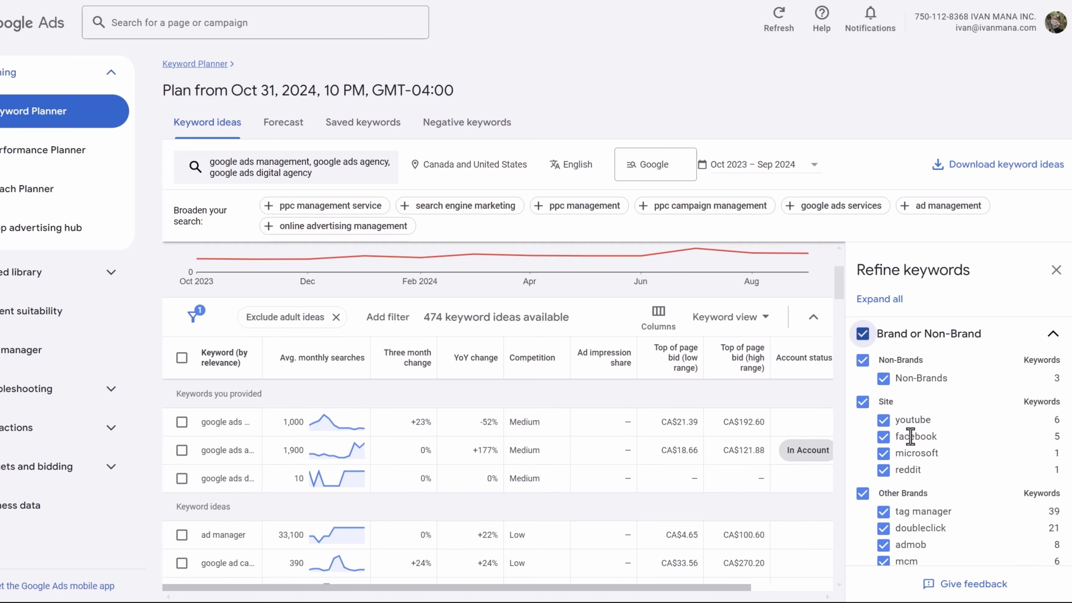
scroll(931, 462, down, 4)
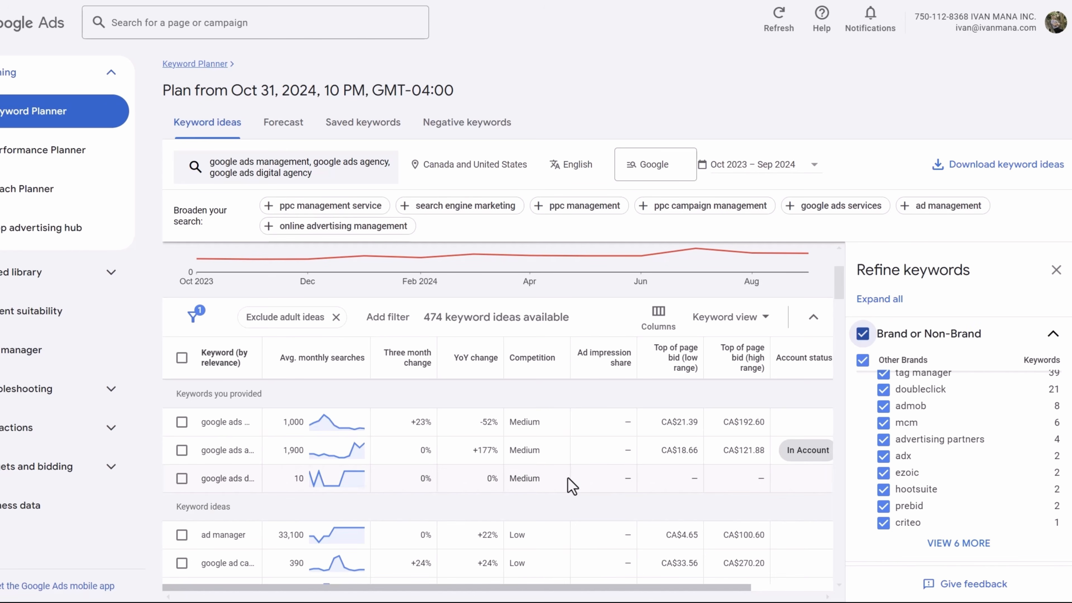
scroll(971, 460, down, 4)
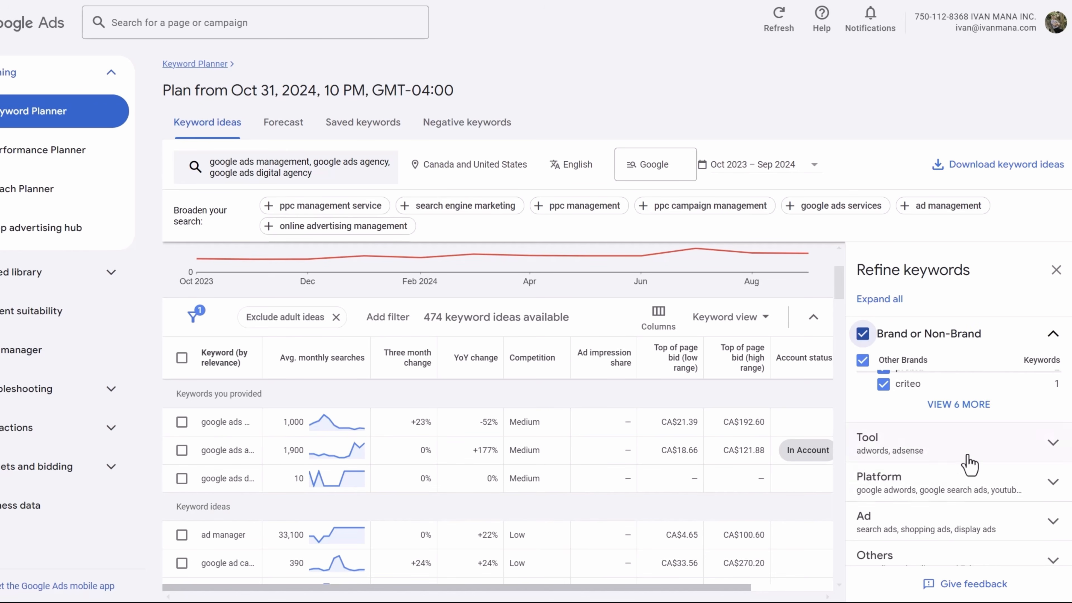
click(887, 437)
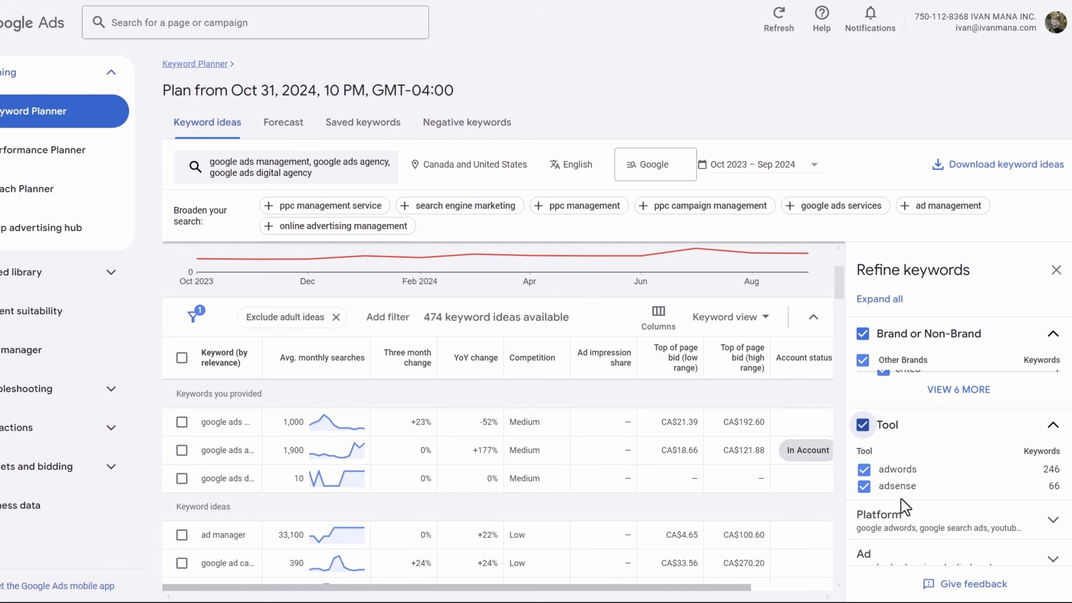
click(863, 487)
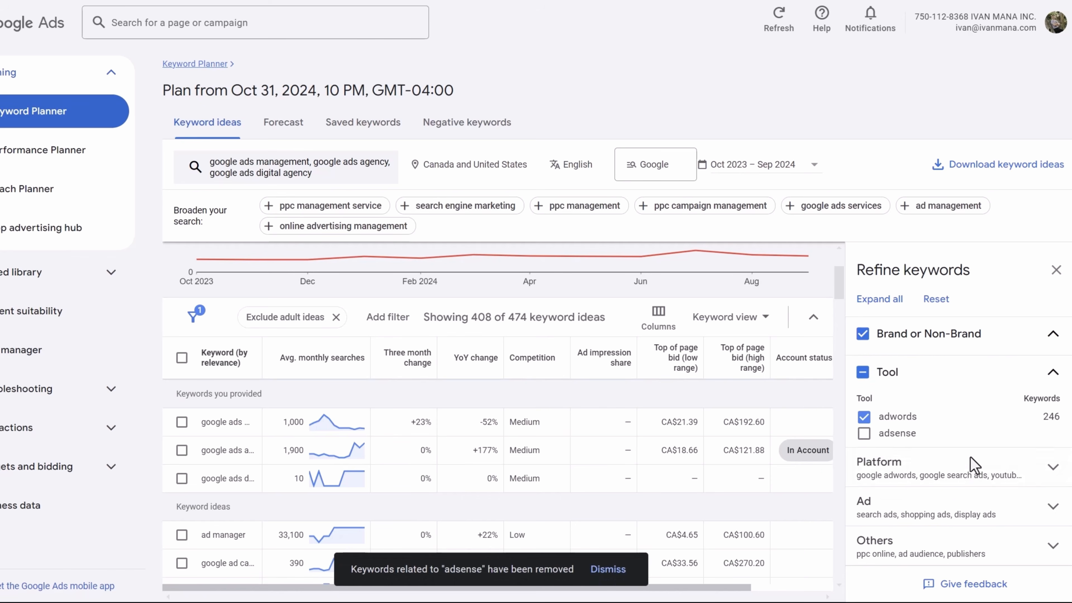
Expand the Platform, Ad and Others refinement categories and review the keyword groups they contain
click(931, 471)
scroll(960, 463, down, 2)
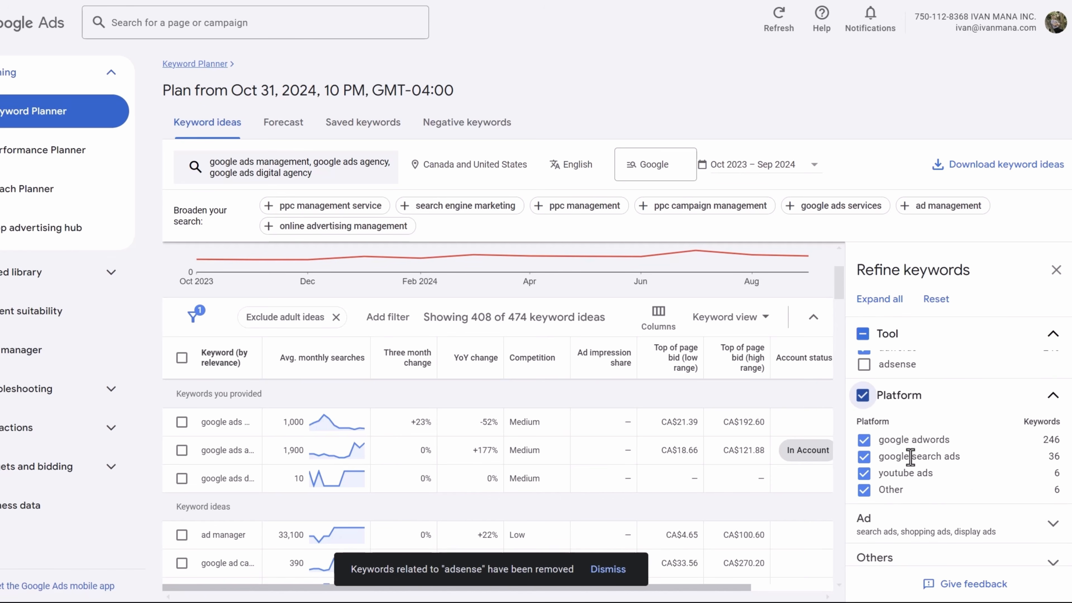
scroll(929, 425, down, 1)
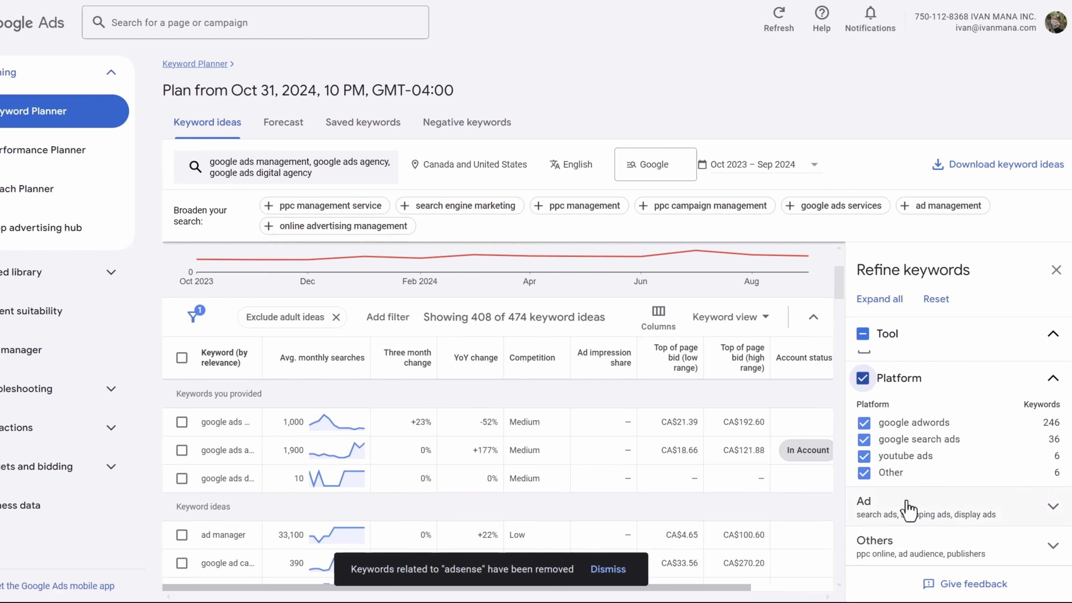
click(944, 516)
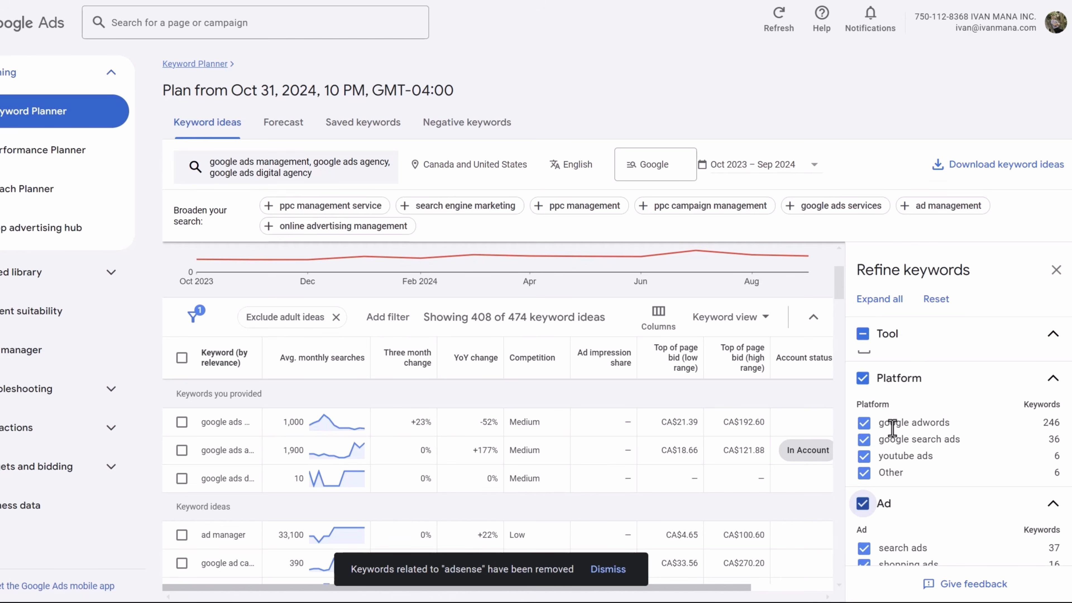
scroll(893, 428, down, 2)
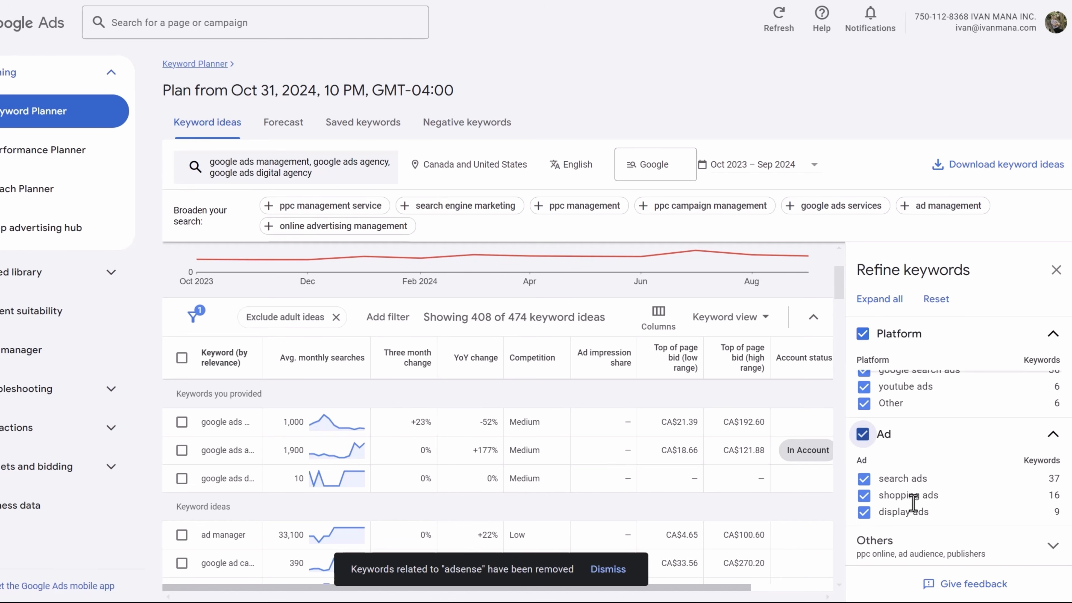
click(899, 545)
scroll(895, 488, down, 2)
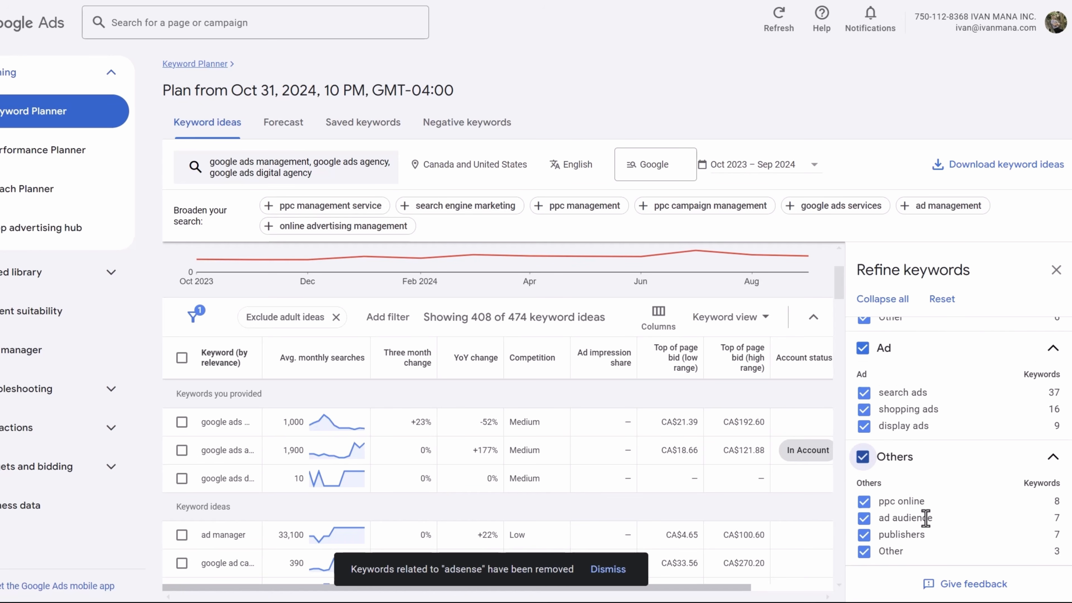
Exclude the microsoft, facebook and reddit keywords under Site in the Brand or Non-Brand refinements
scroll(925, 519, up, 5)
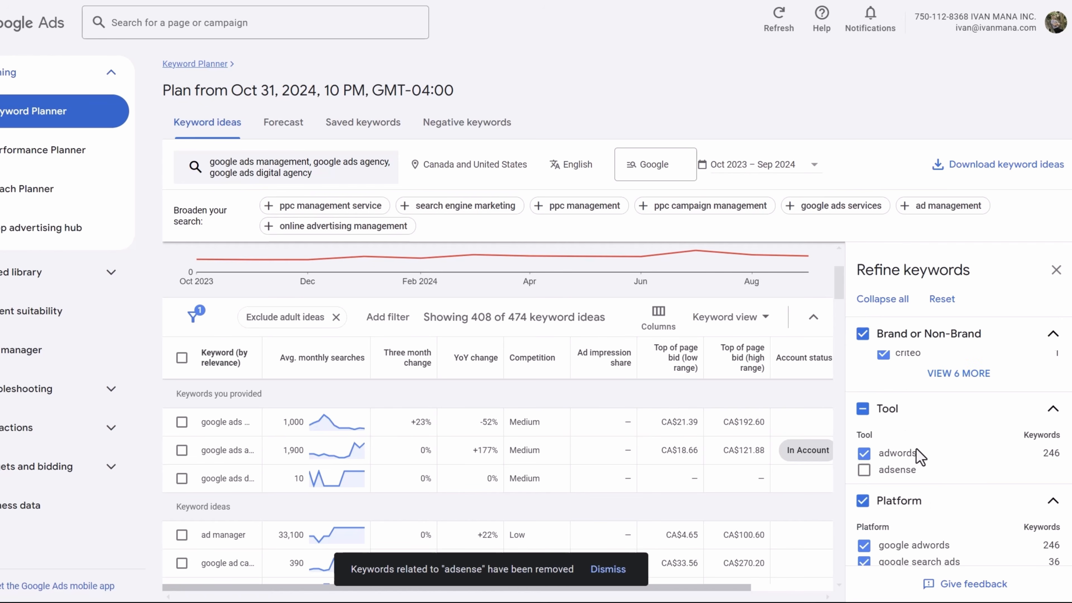
scroll(923, 449, up, 2)
click(926, 443)
scroll(917, 452, up, 2)
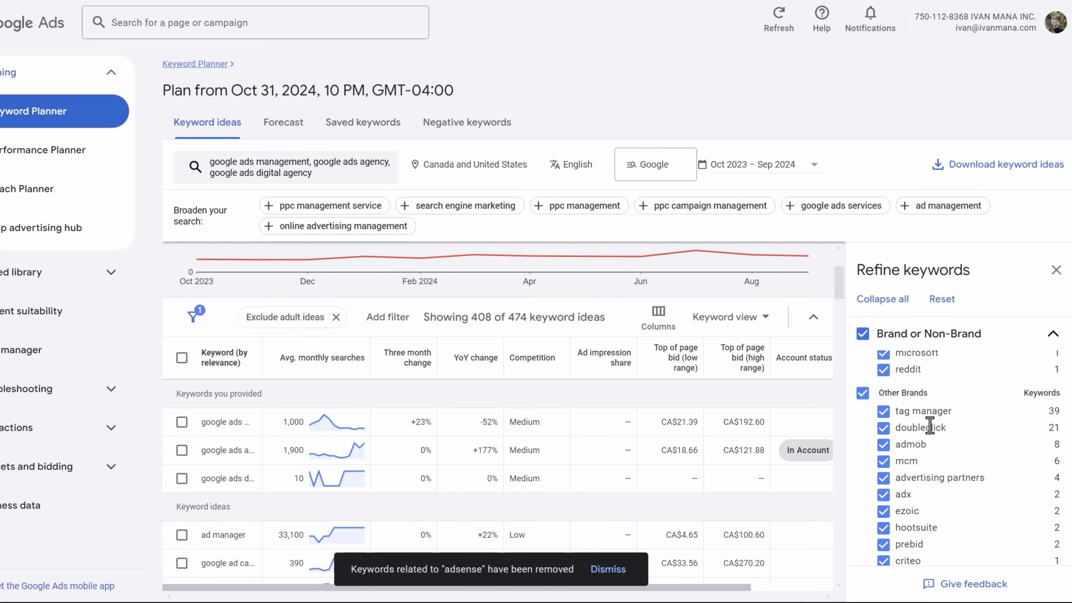
scroll(914, 469, down, 2)
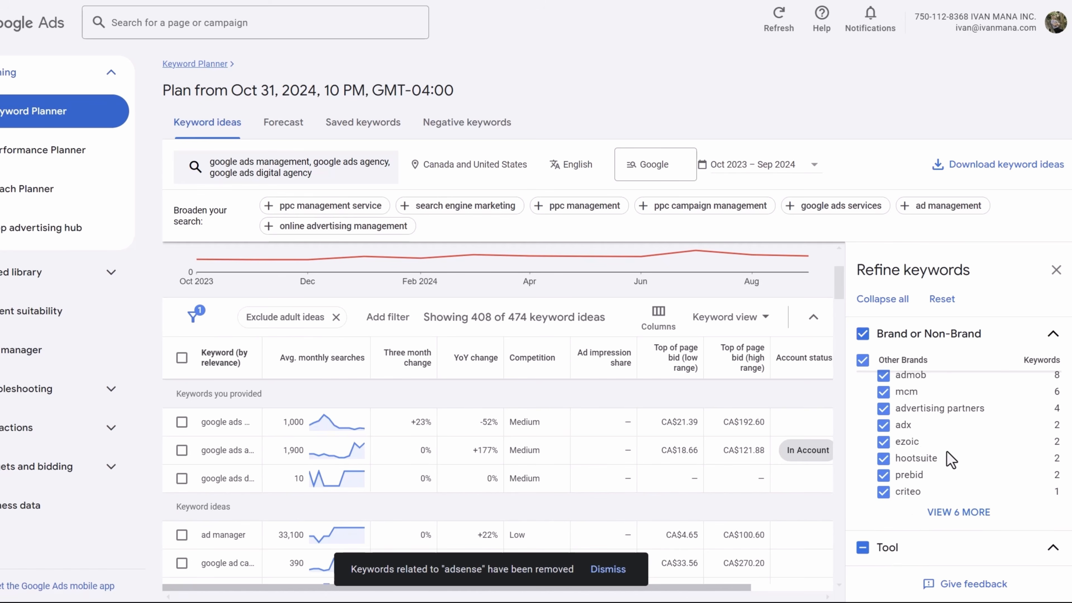
scroll(916, 441, up, 3)
scroll(923, 480, up, 1)
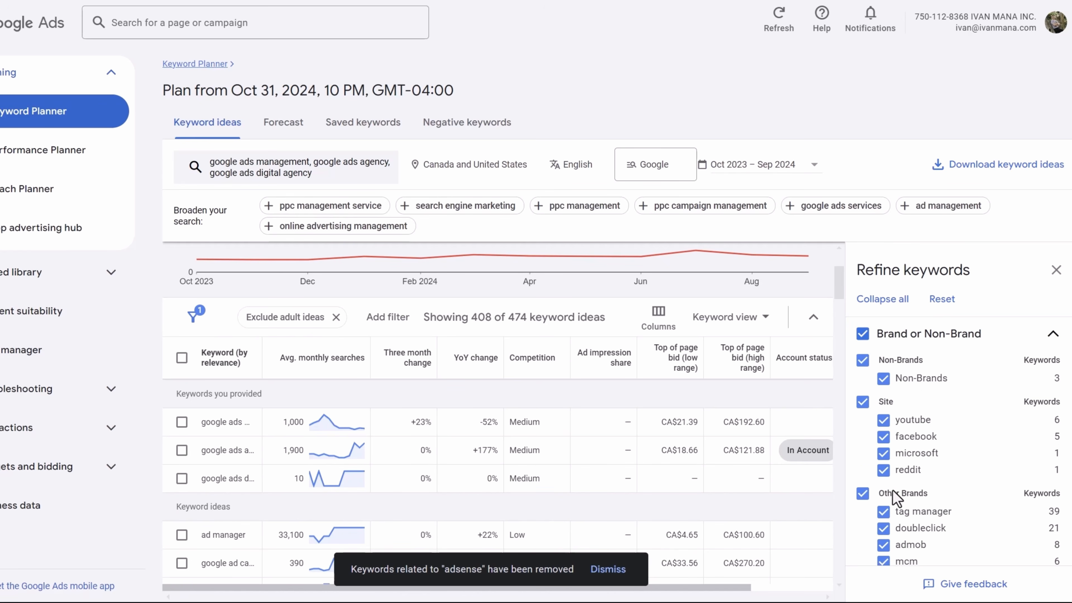
click(883, 454)
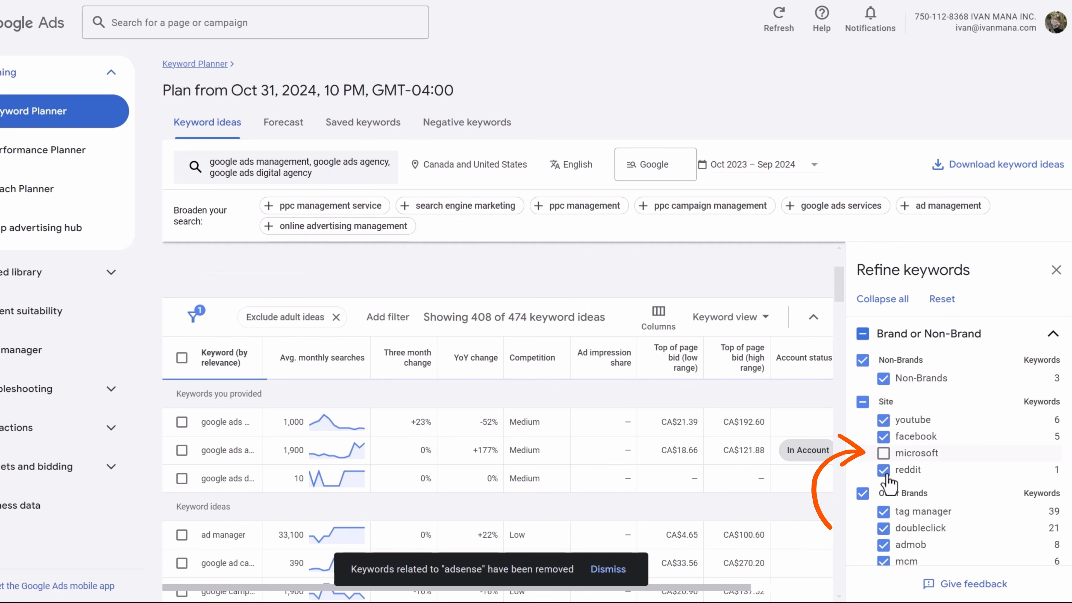
click(883, 438)
click(887, 469)
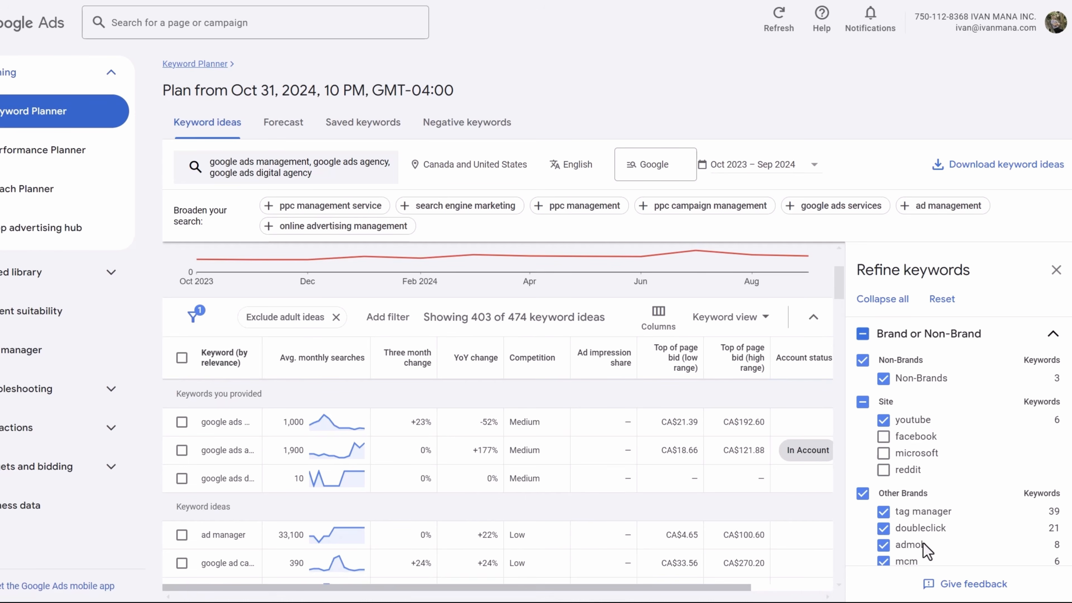
Close the keyword refinements and look over the refined keyword ideas list
click(1056, 270)
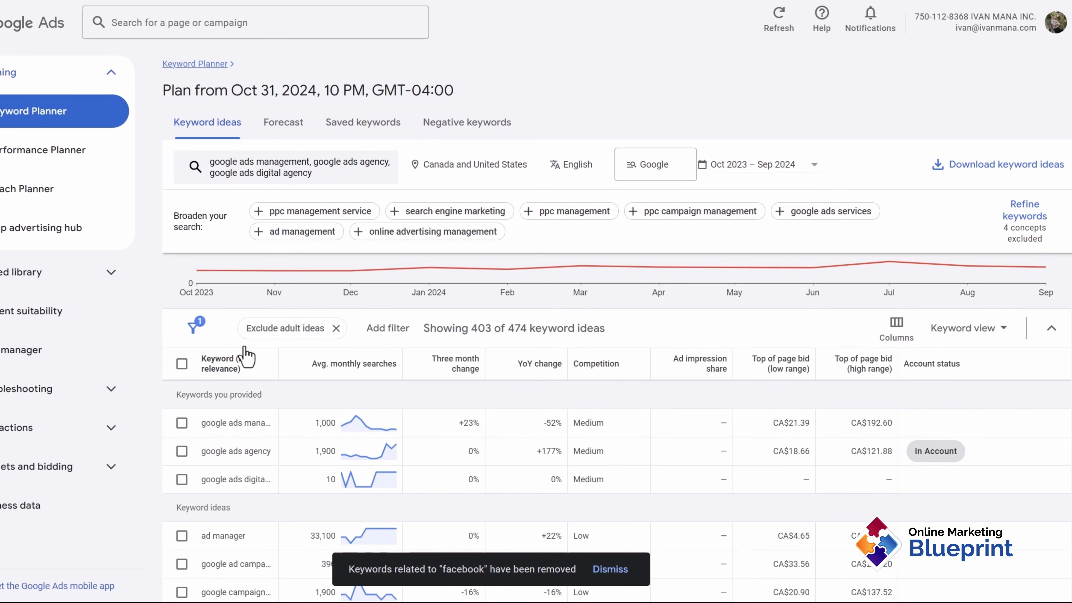
scroll(251, 438, down, 1)
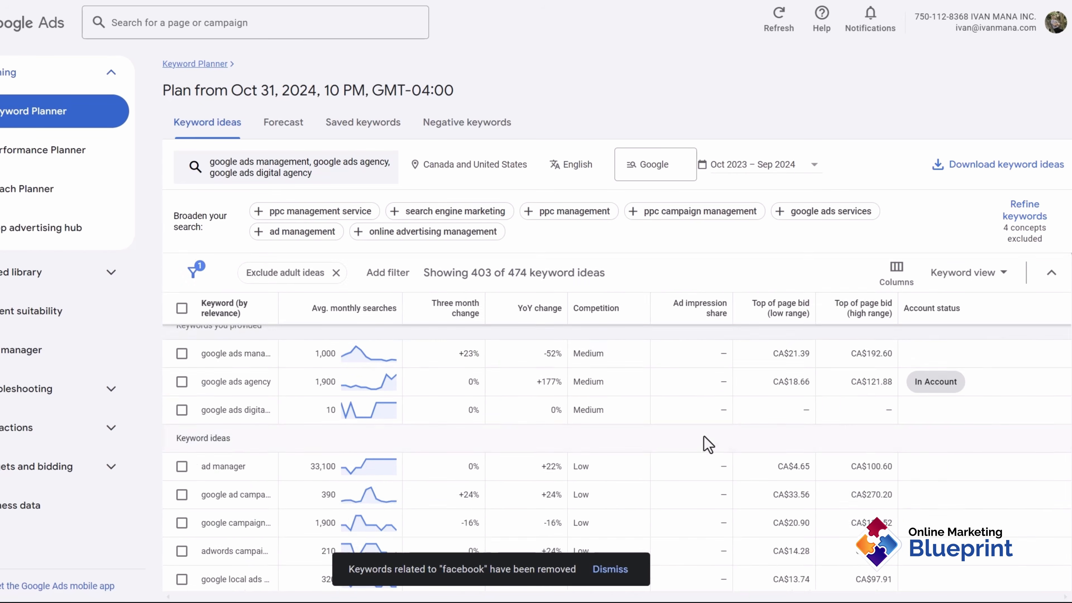
scroll(710, 440, up, 1)
Preview the keyword ideas in Grouped view, look through the groups, and return to Keyword view
click(967, 334)
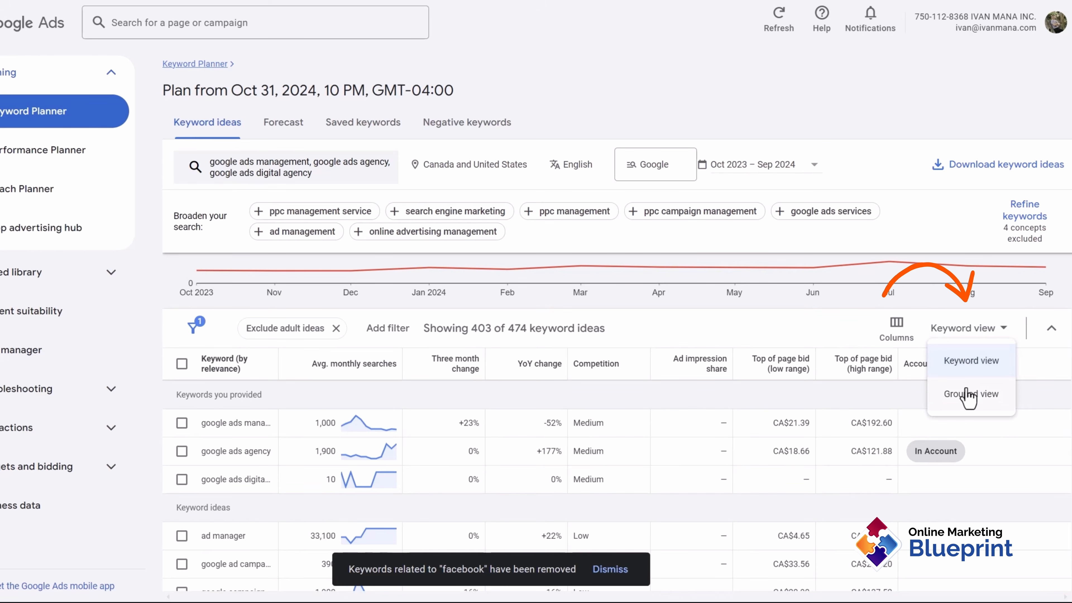
click(968, 392)
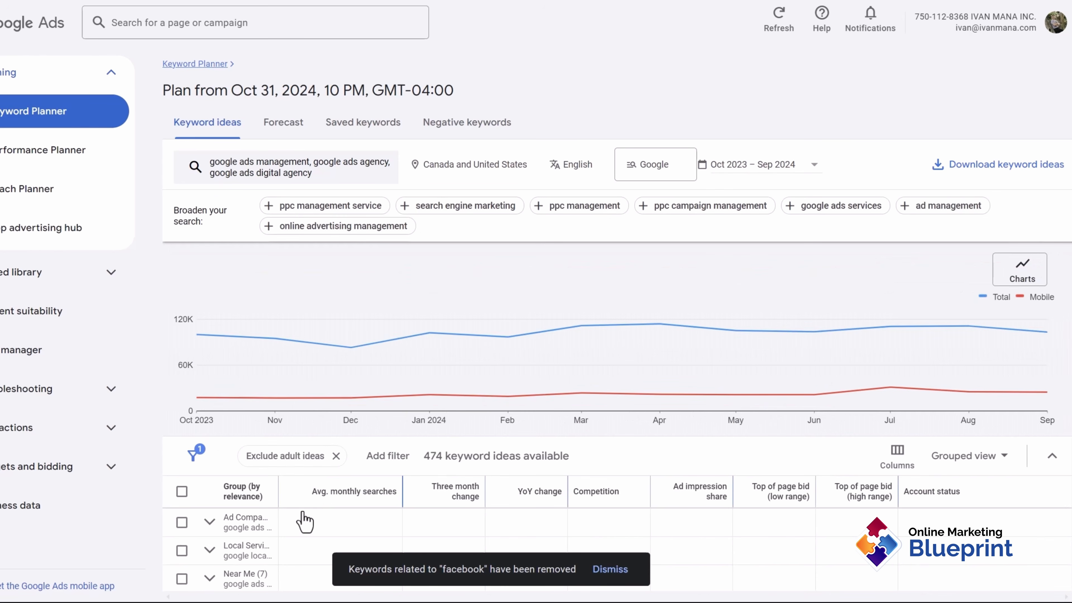
scroll(304, 517, down, 3)
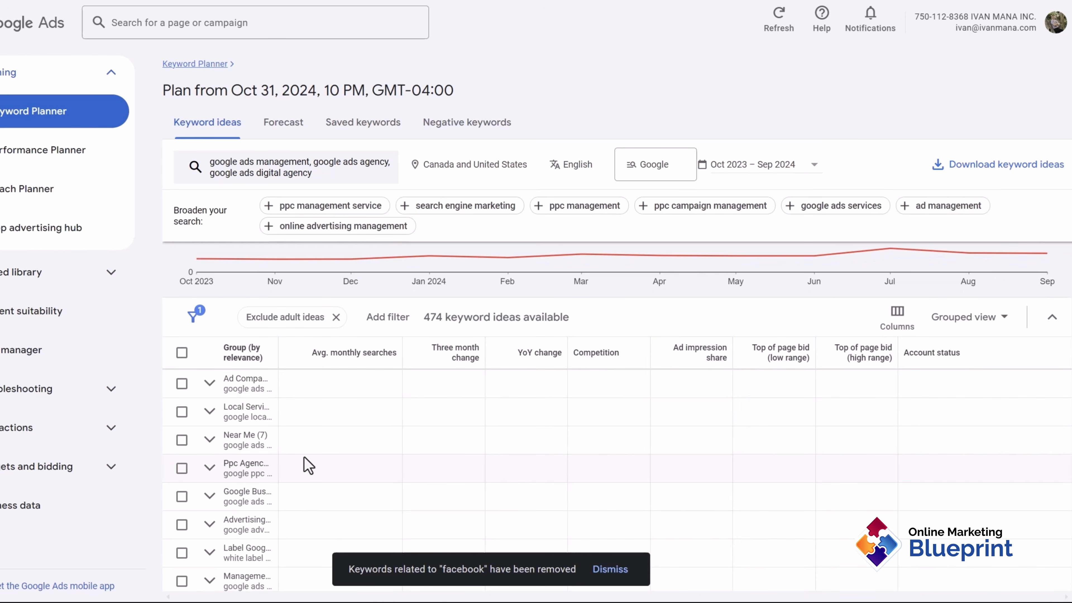
click(970, 326)
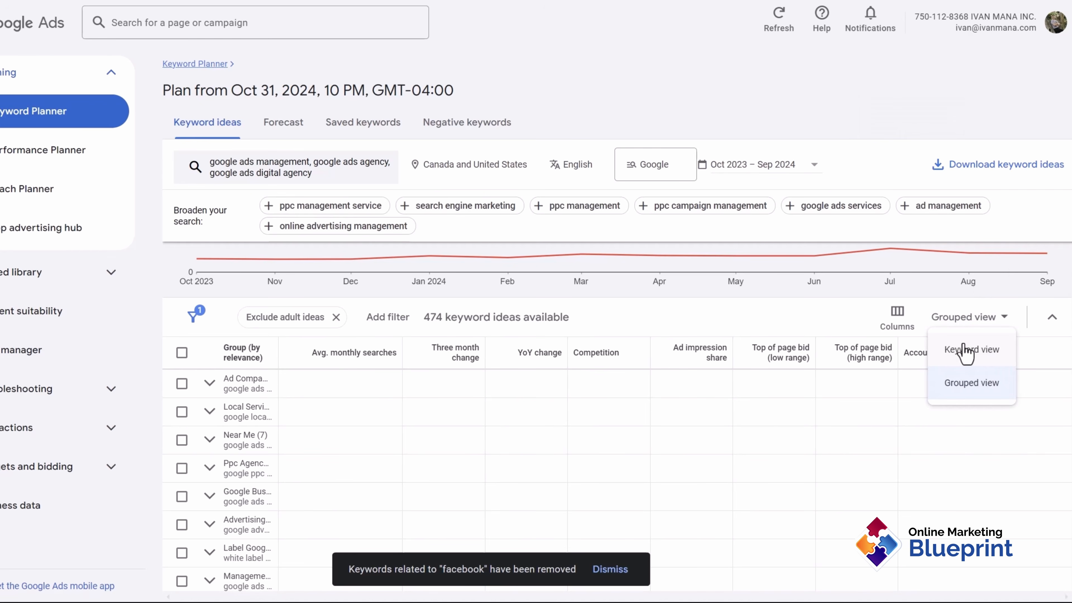
click(952, 354)
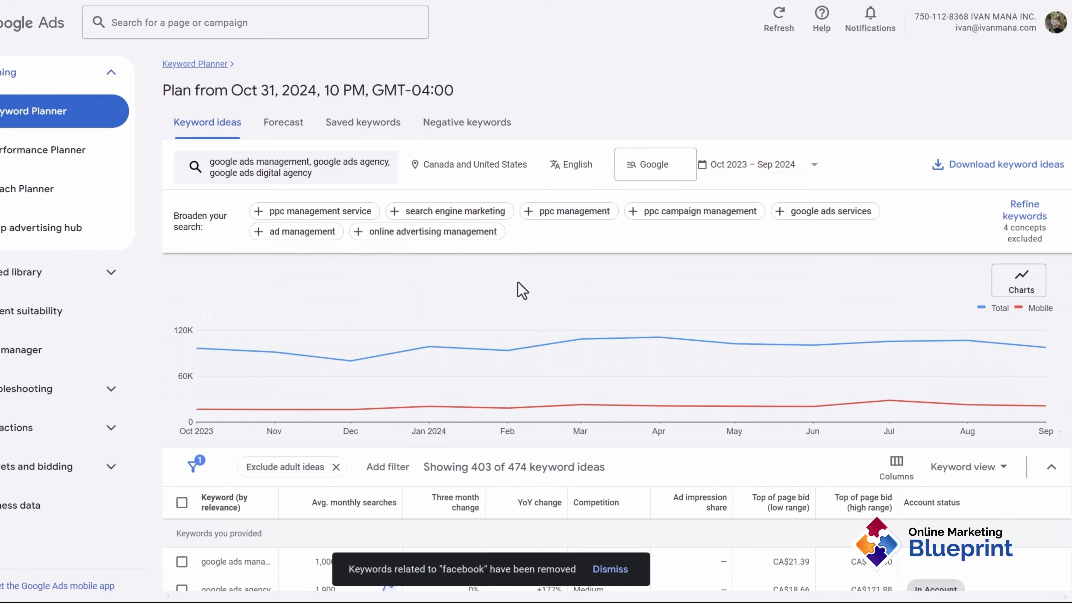
Widen the Keyword column of the ideas table so the full keyword names fit
key(ctrl+minus)
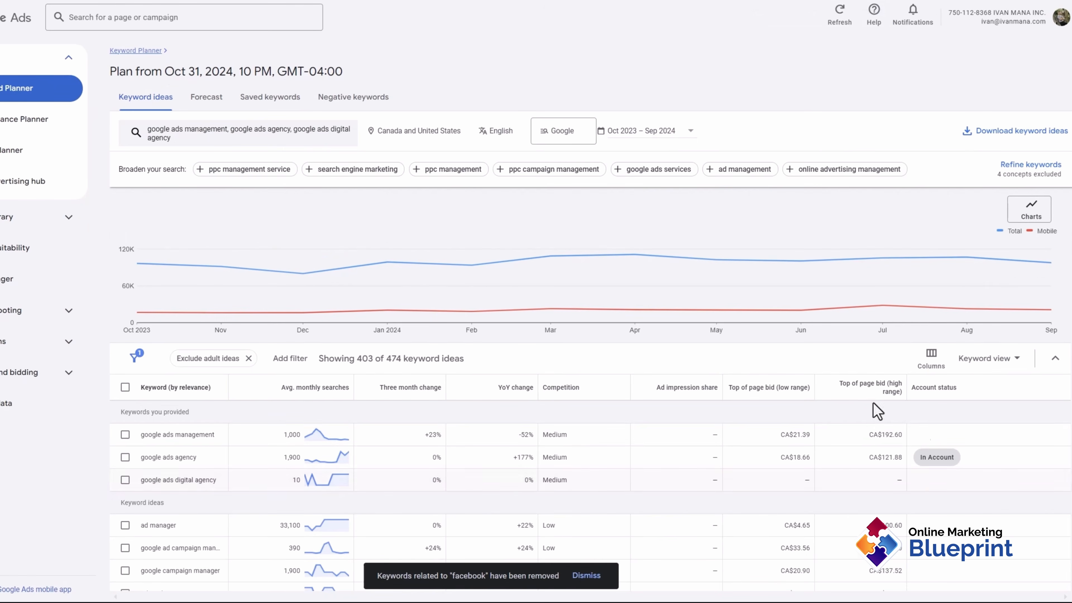
key(ctrl+plus)
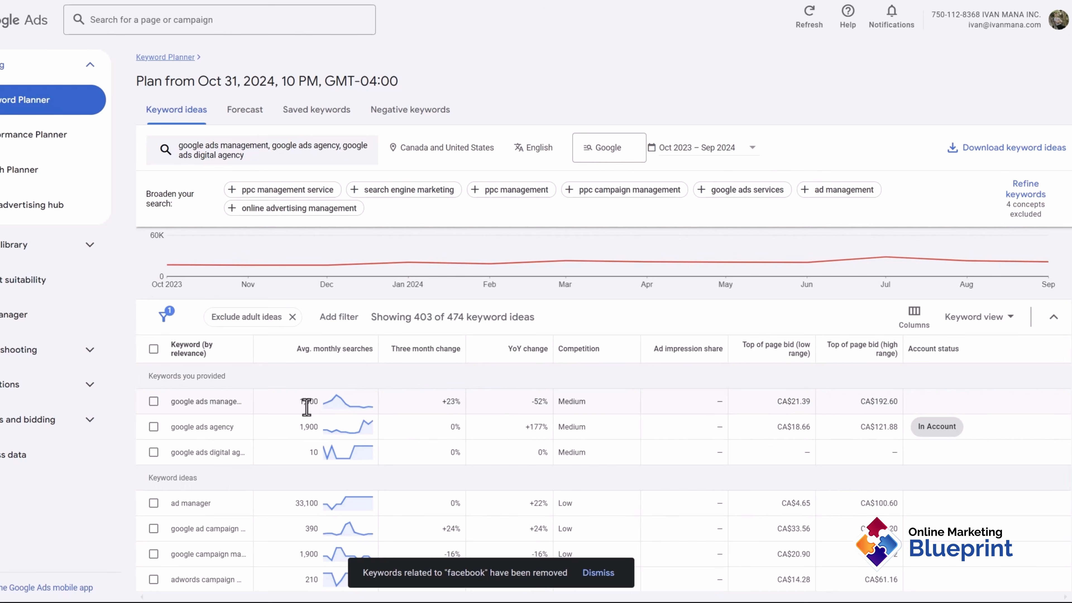
drag(256, 357, 312, 357)
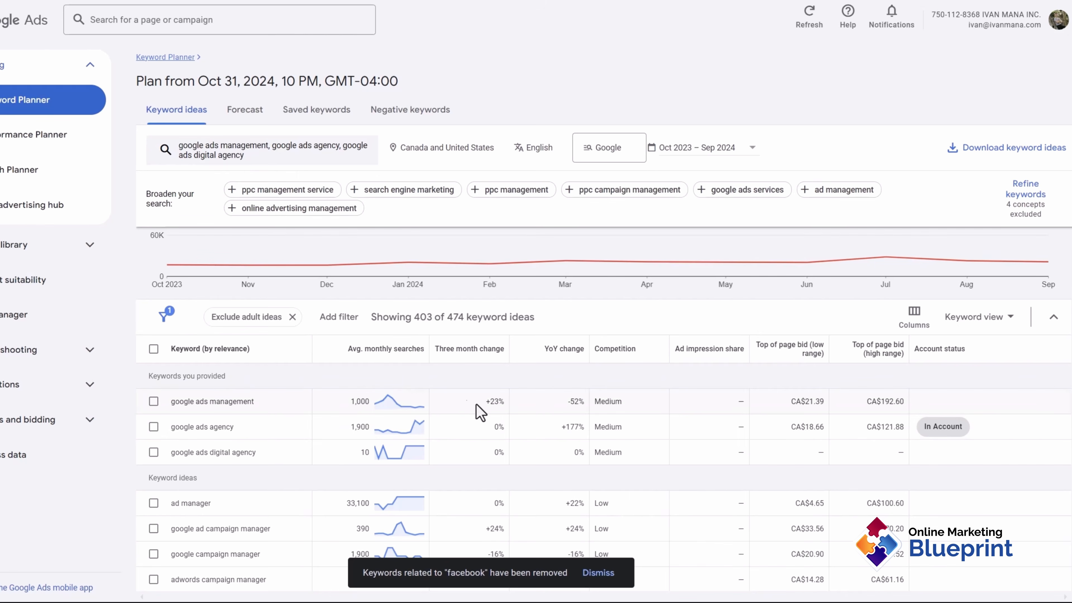
click(153, 401)
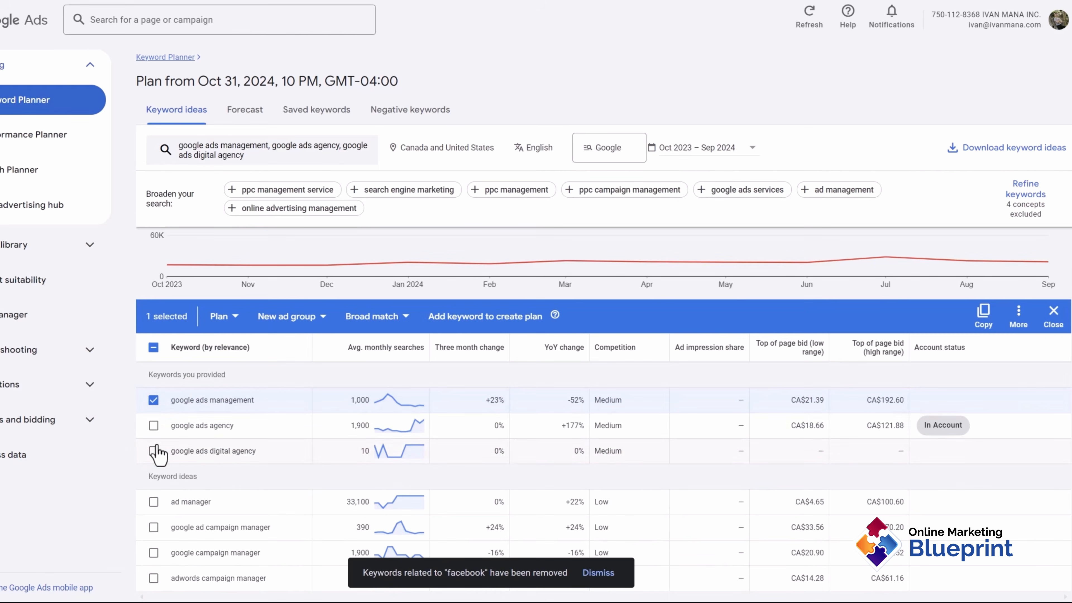
click(154, 425)
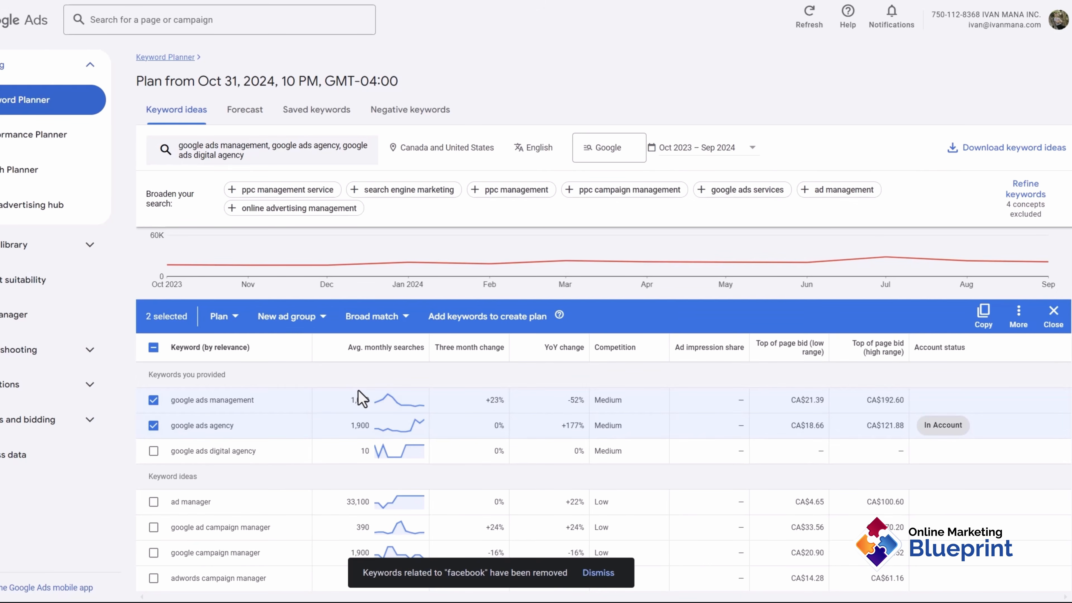
click(153, 400)
click(153, 425)
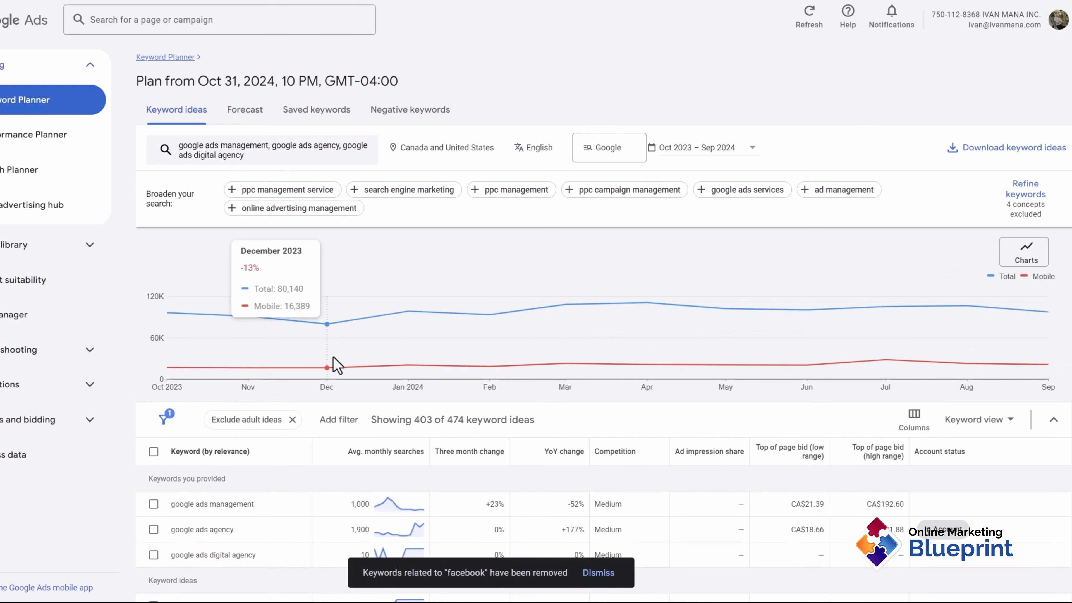
Select all three provided keywords and check the high and low top of page bids for google ads management
scroll(338, 321, down, 3)
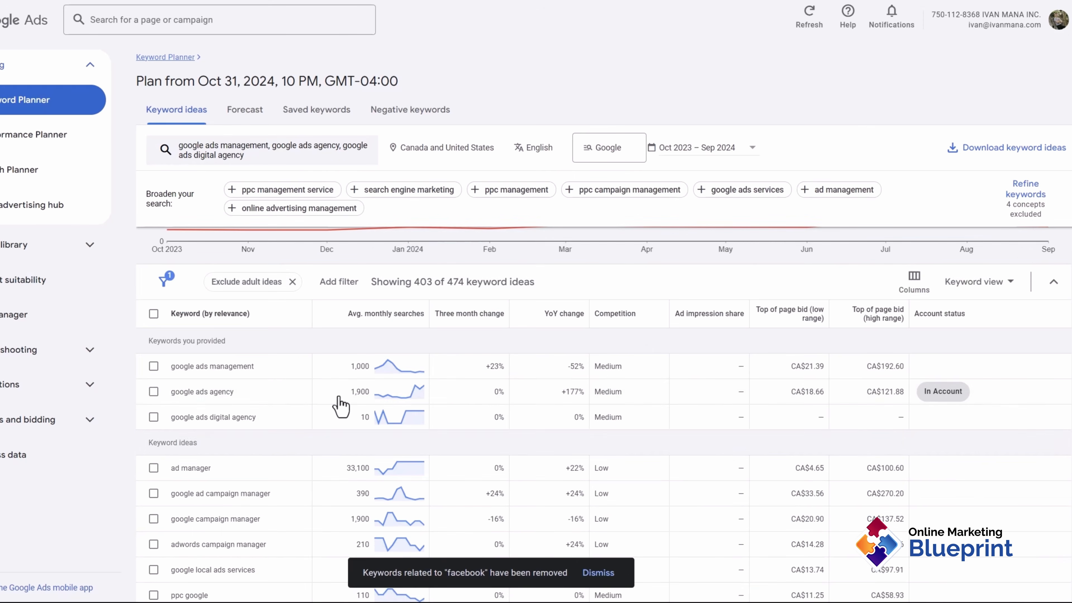
click(154, 366)
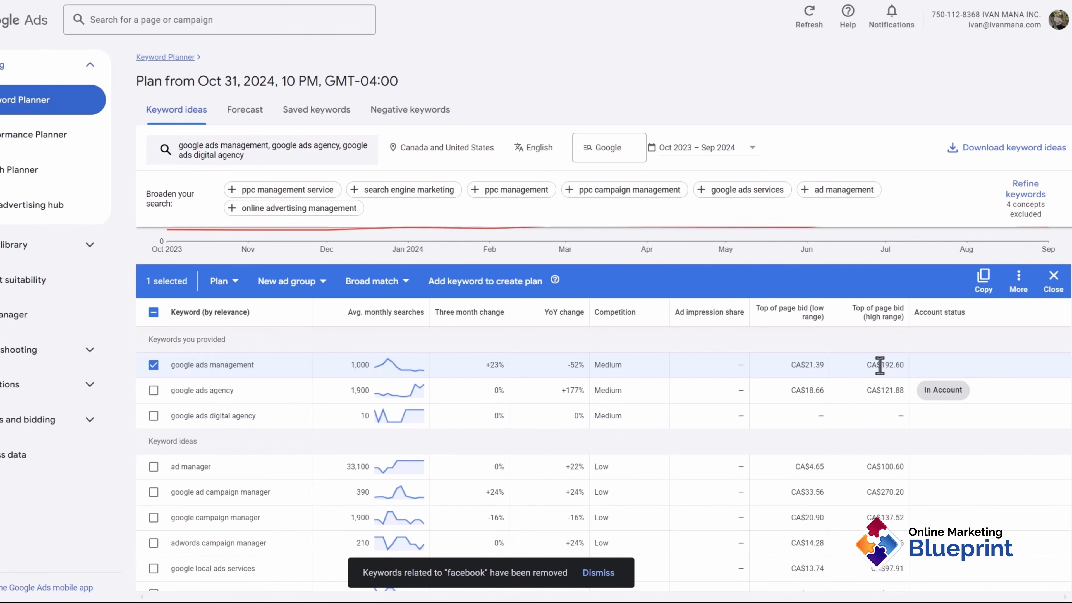
drag(872, 364, 906, 366)
drag(865, 366, 905, 371)
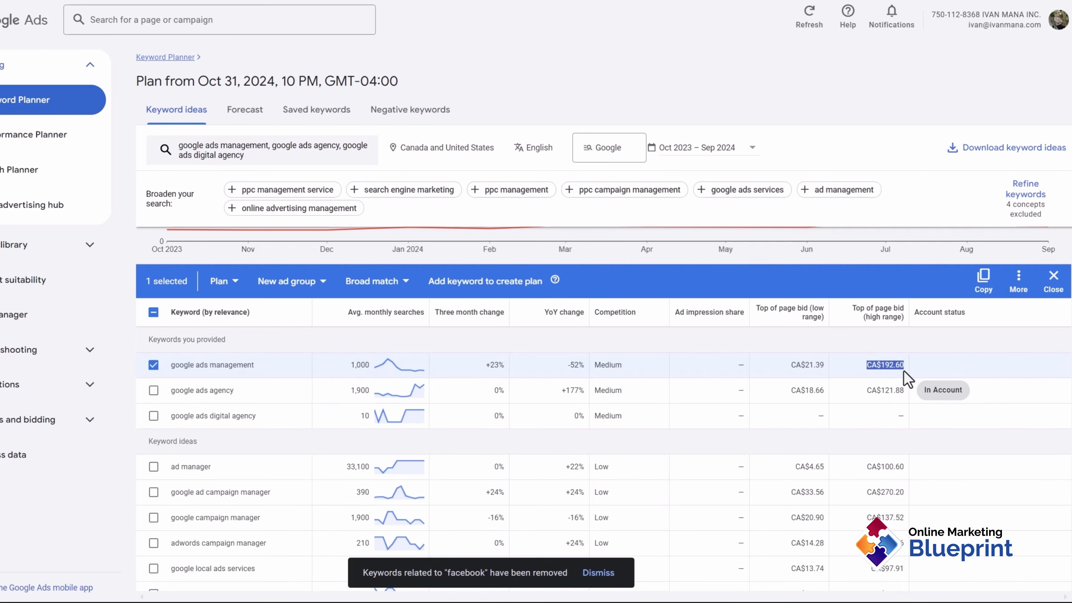
click(878, 372)
drag(790, 364, 832, 366)
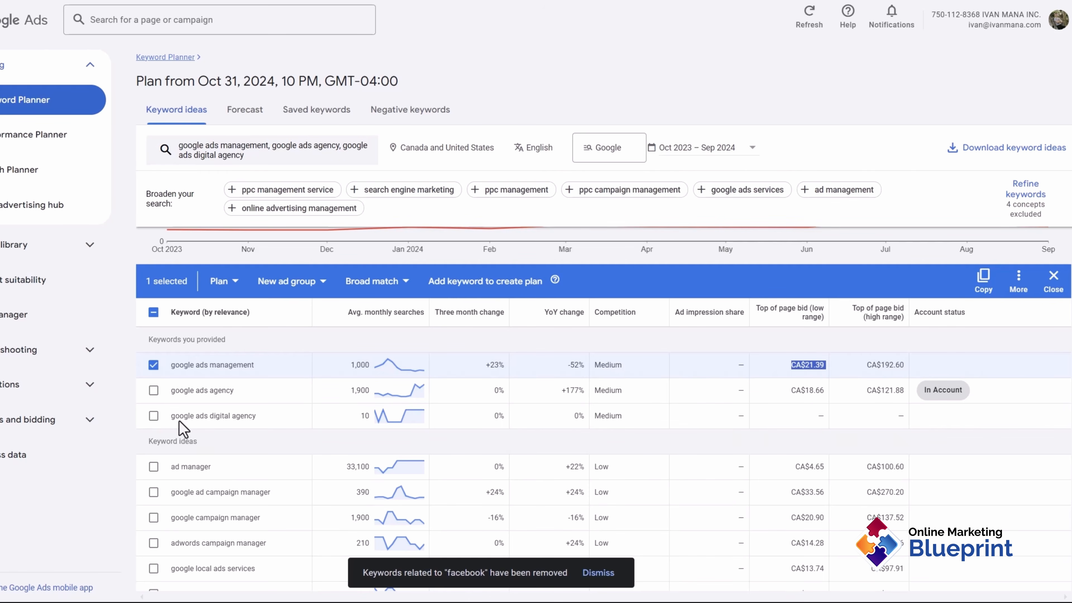
click(154, 415)
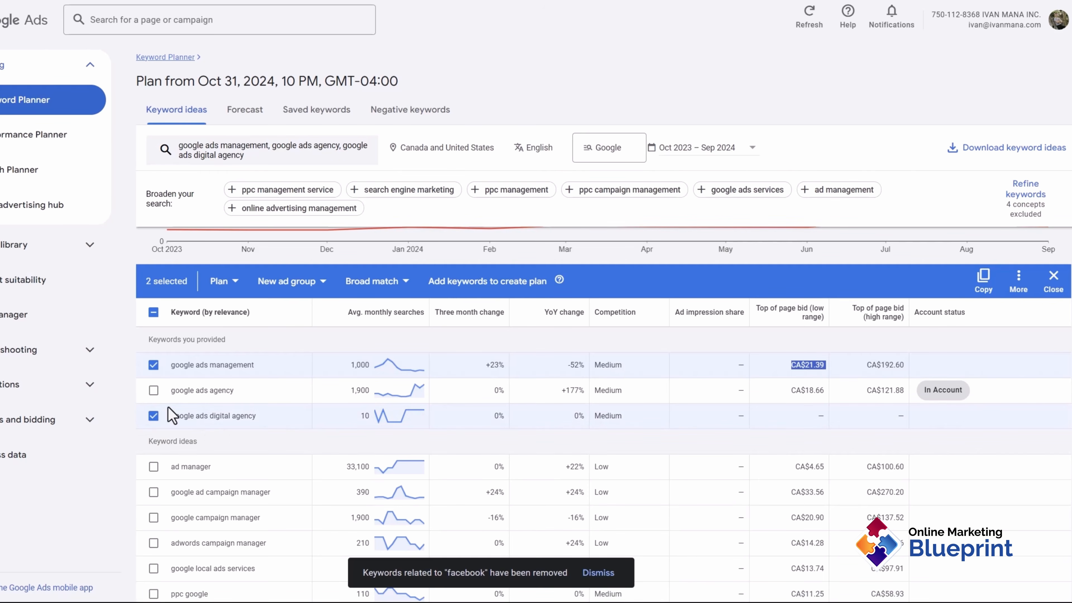
click(153, 392)
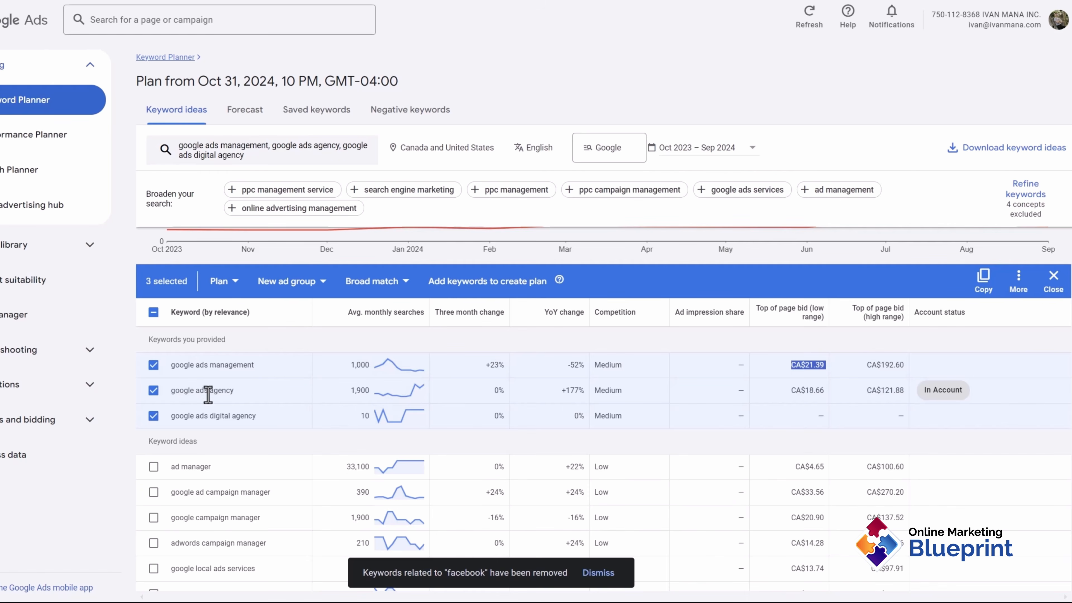
Examine the google ad campaign manager and google campaign manager keyword ideas to judge their relevance to the agency
scroll(250, 392, down, 3)
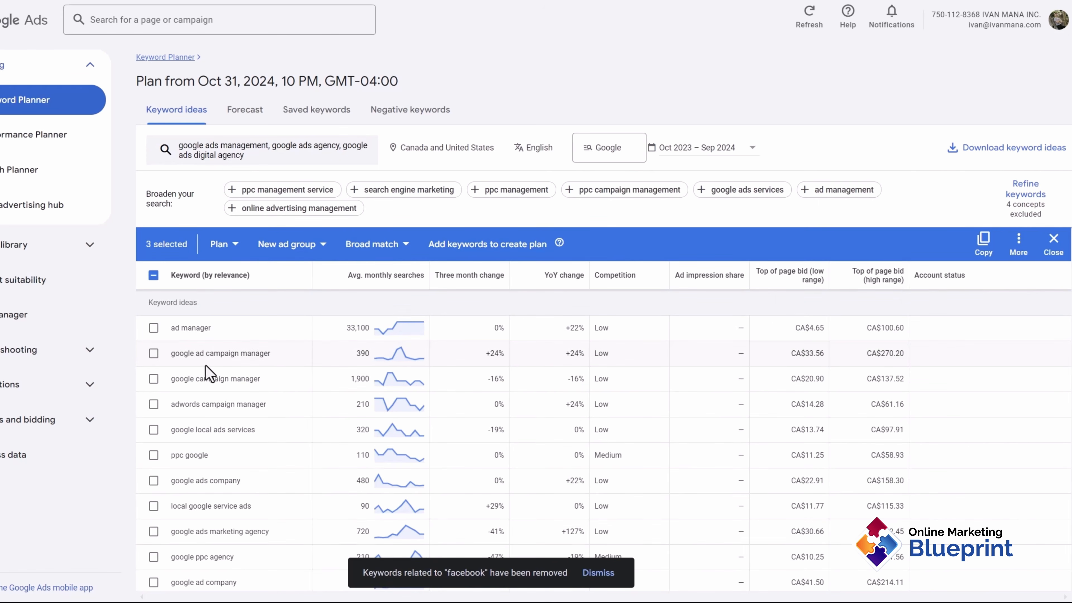
drag(183, 353, 261, 353)
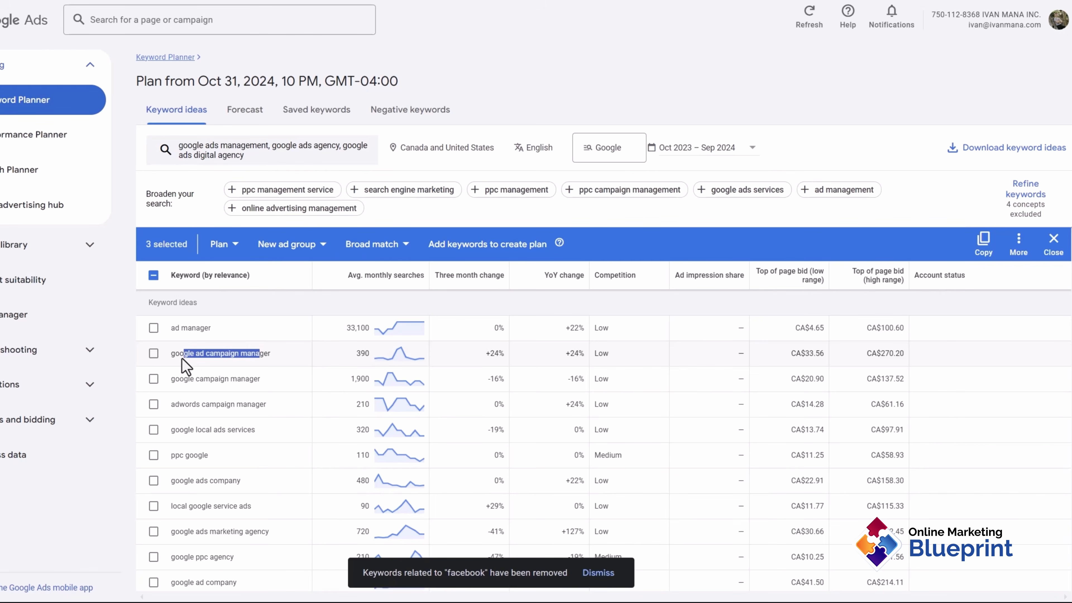
click(173, 355)
key(ctrl+plus)
key(ctrl+plus)
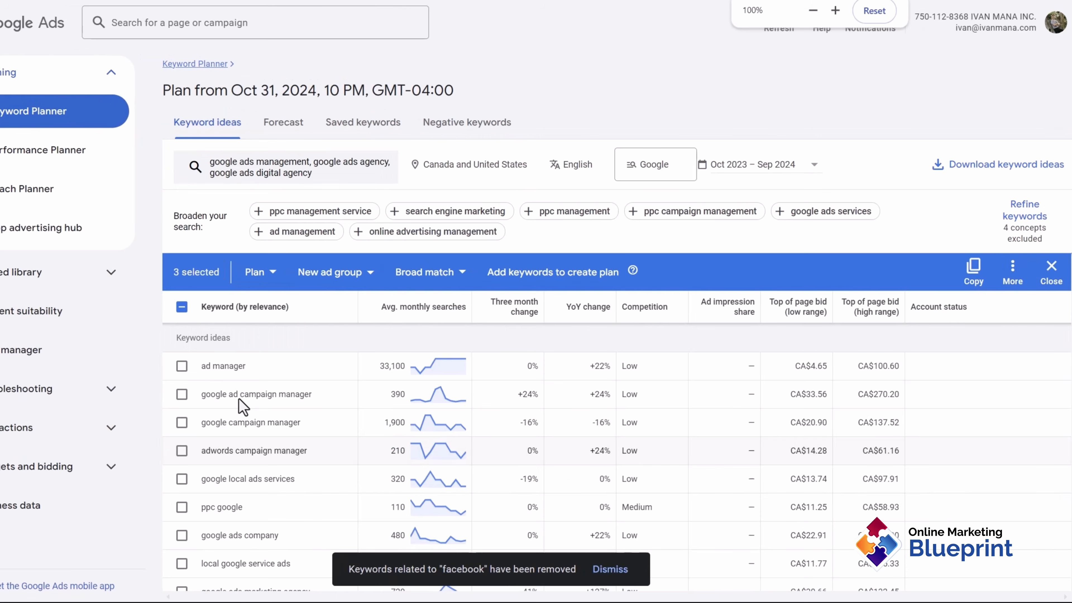
drag(207, 394, 300, 394)
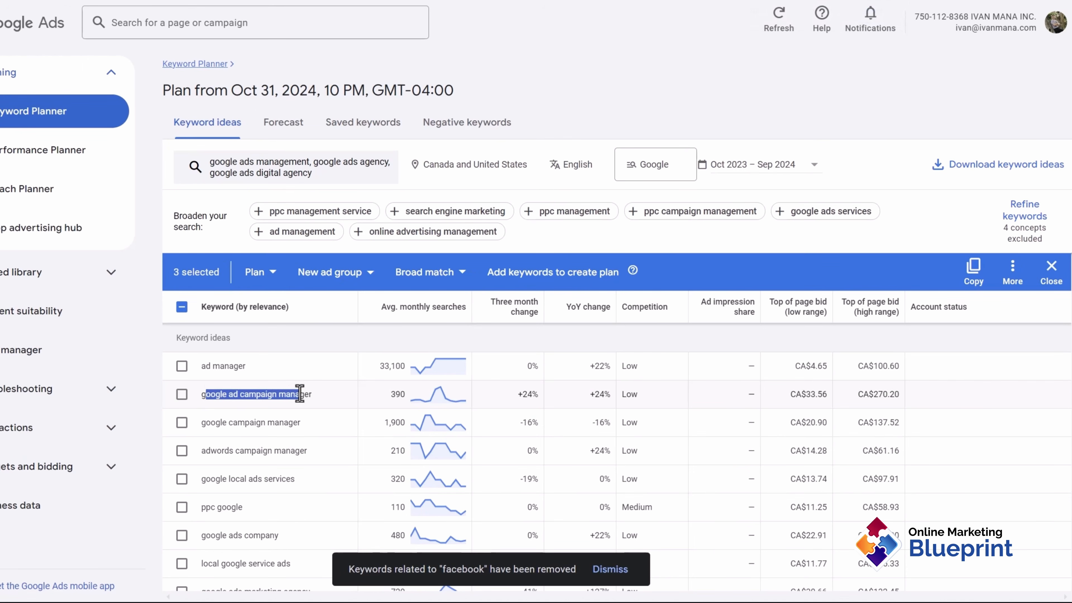
drag(202, 395, 297, 397)
click(296, 397)
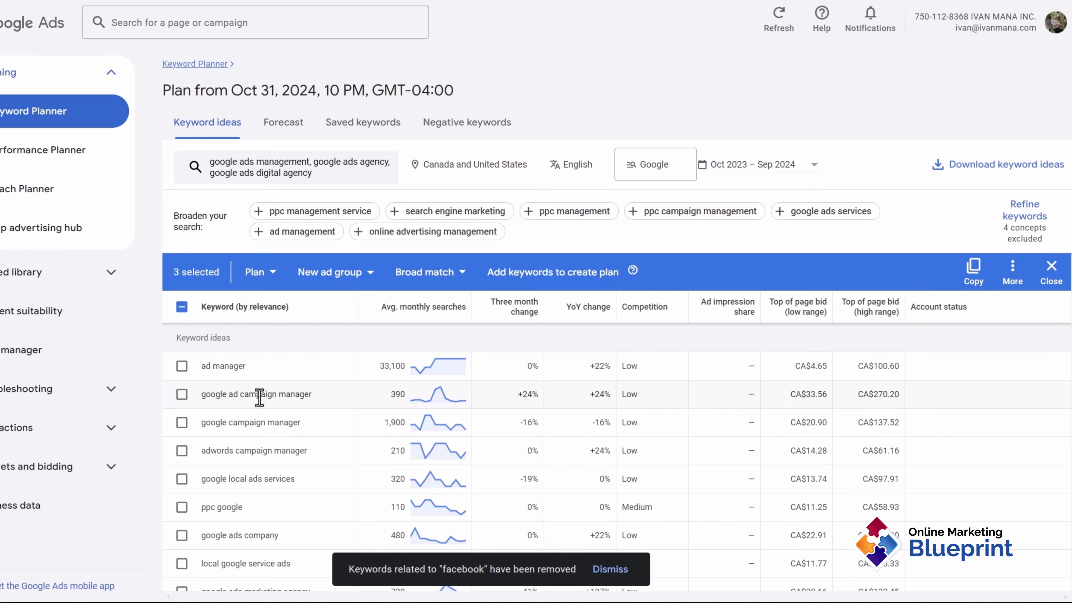
drag(222, 395, 298, 389)
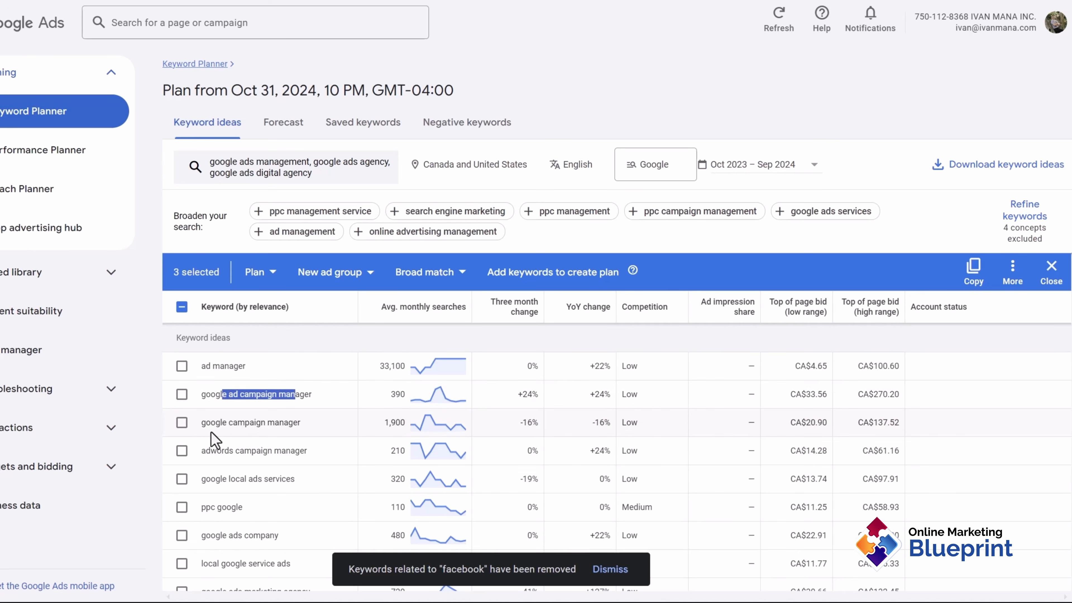
drag(216, 423, 278, 420)
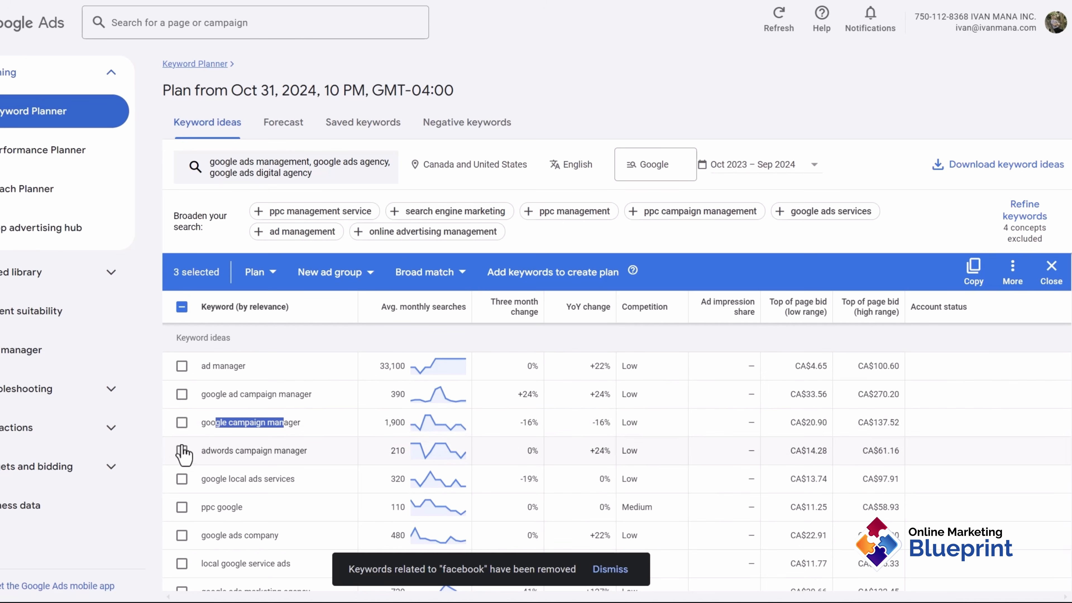
click(182, 423)
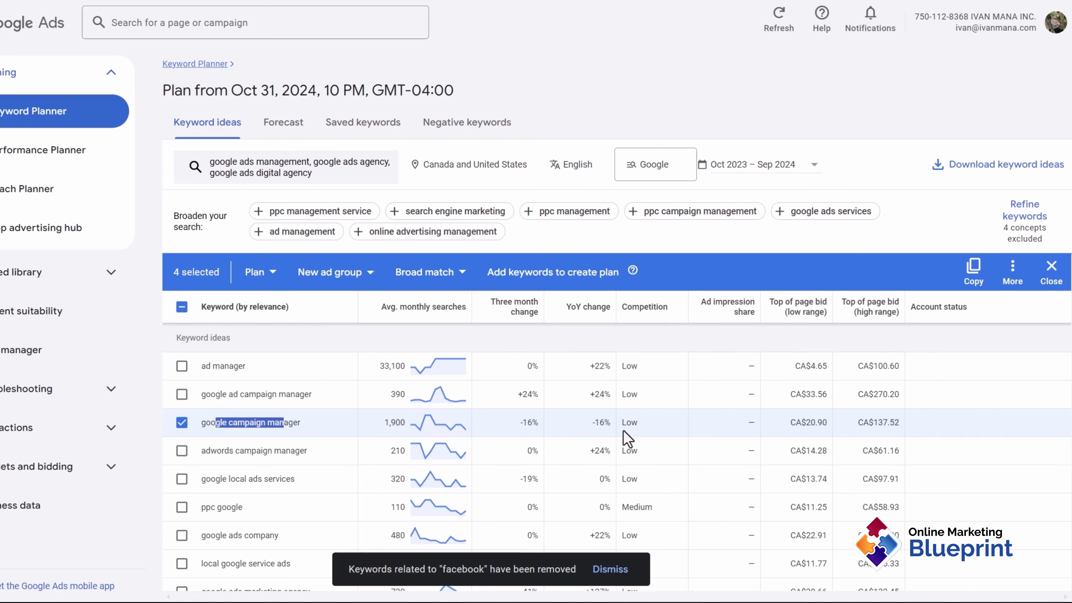
scroll(627, 438, up, 3)
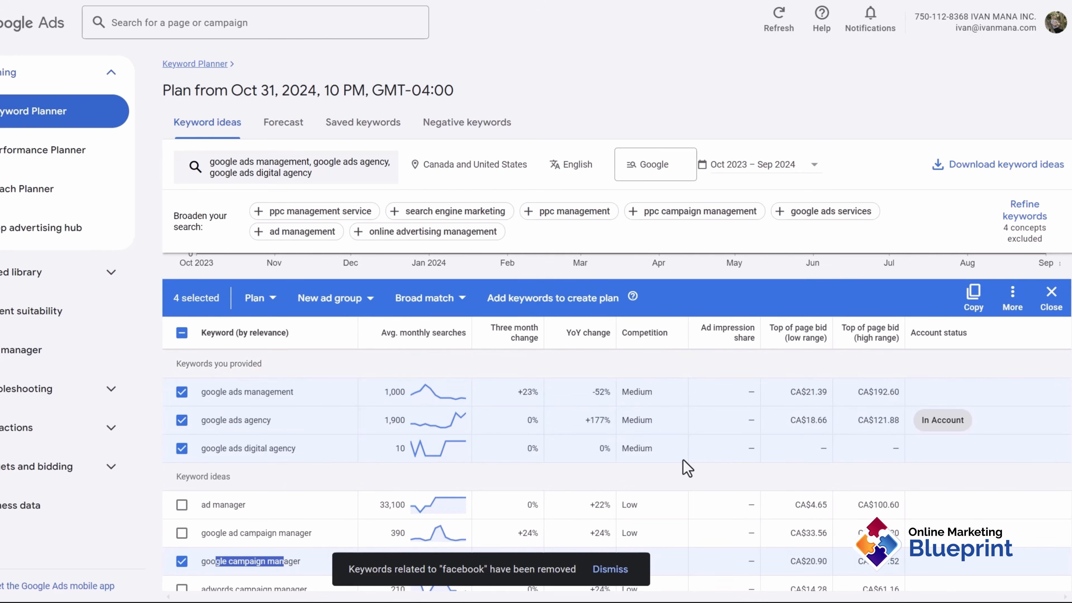
scroll(683, 461, down, 2)
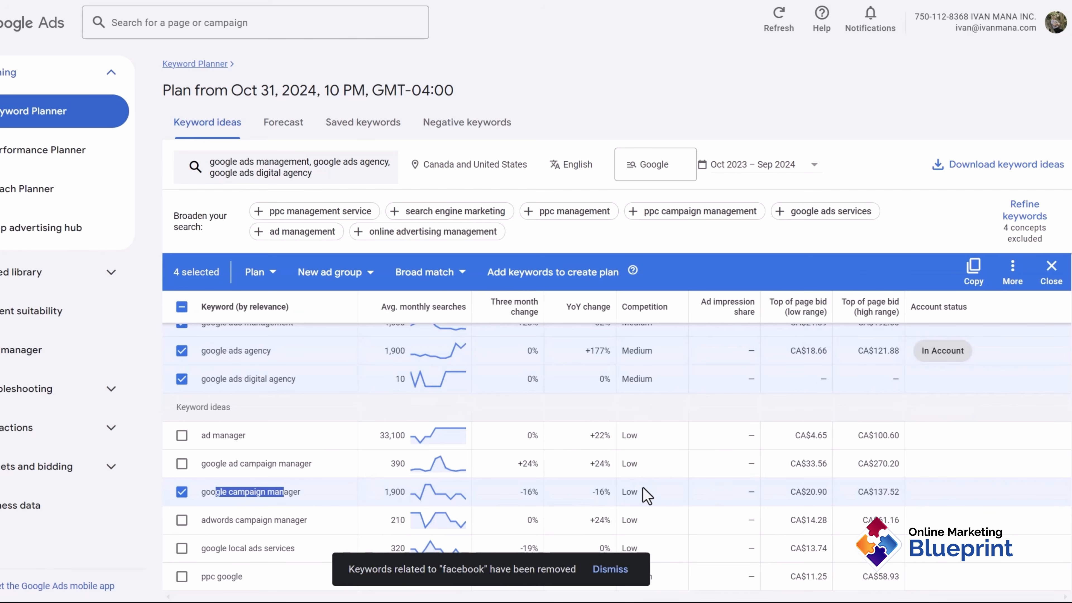
scroll(515, 469, down, 2)
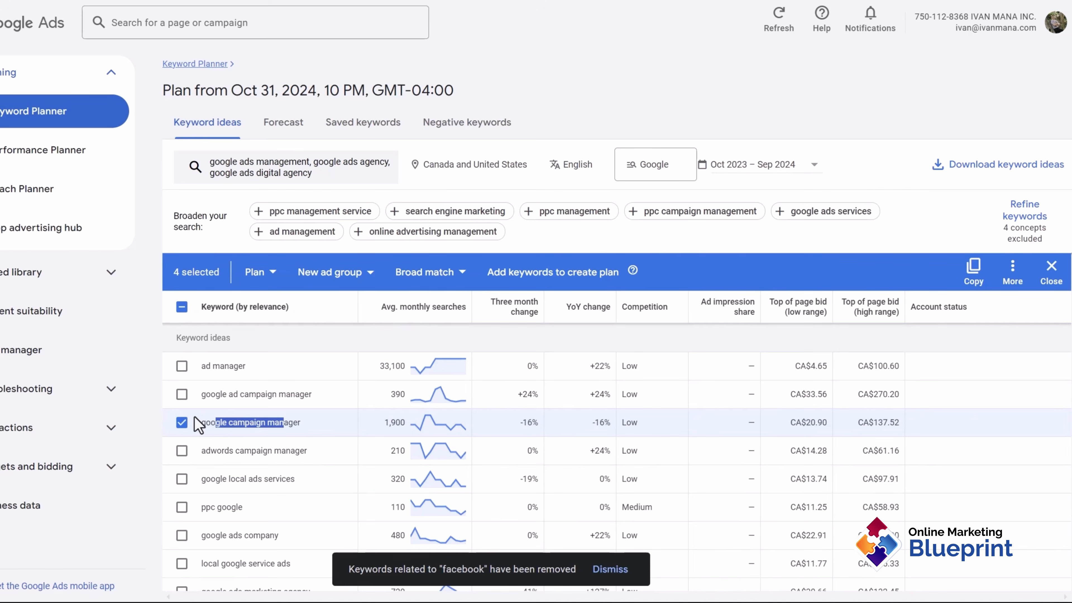
click(181, 425)
Compare the provided keywords with the suggested ideas, examining adwords campaign manager and google local ads services for relevance
scroll(319, 431, up, 4)
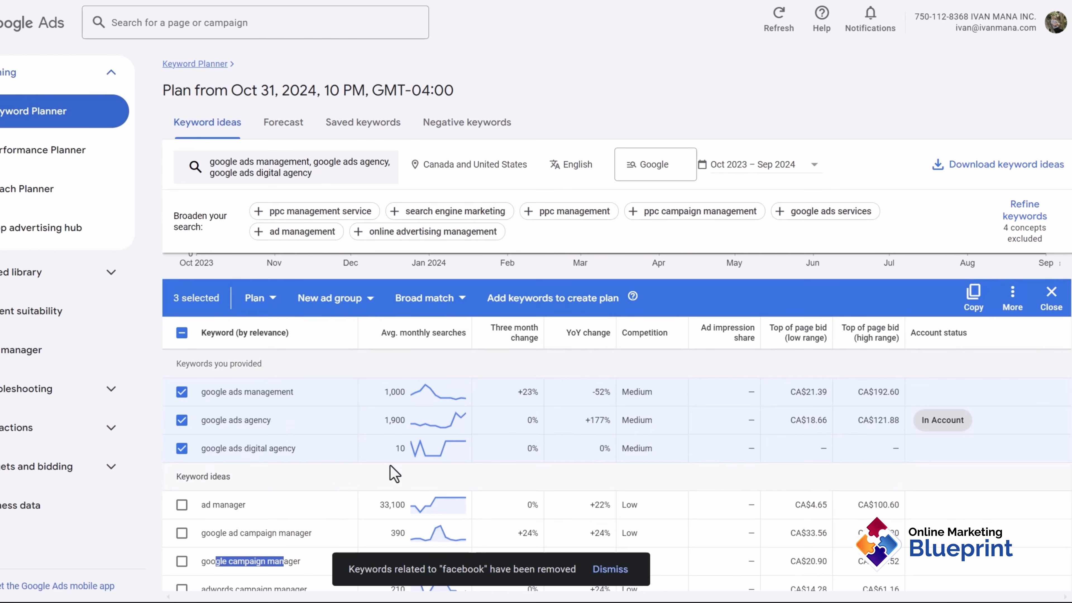
scroll(382, 471, down, 4)
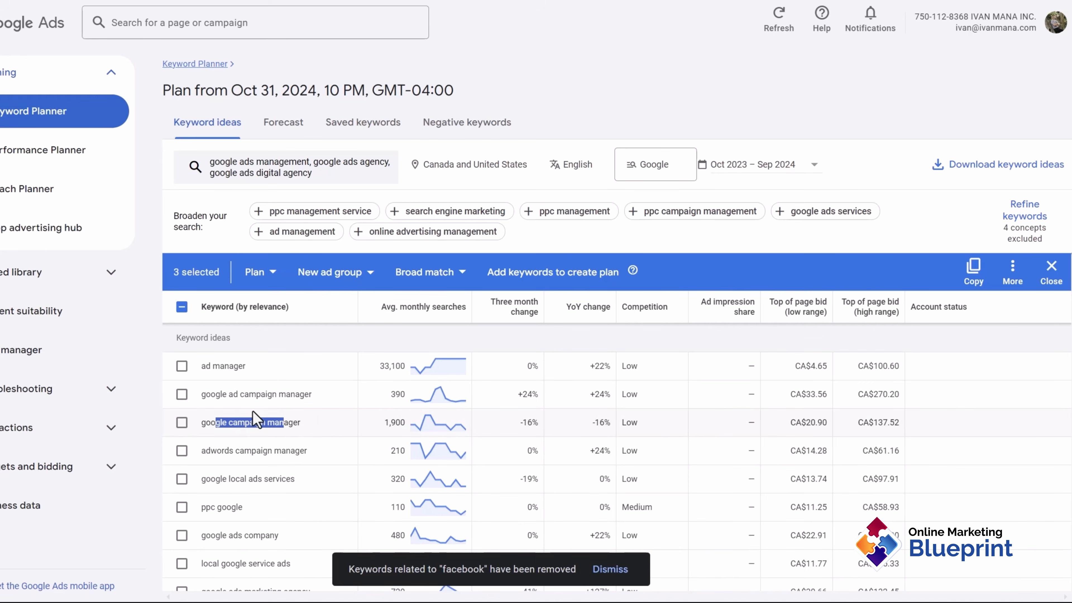
scroll(294, 425, down, 2)
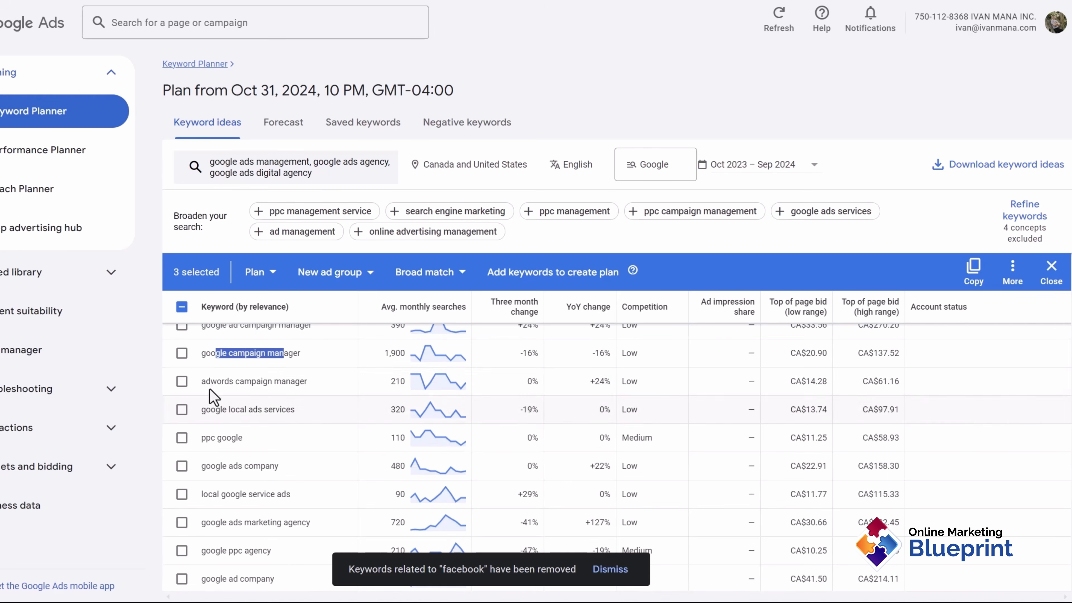
drag(211, 381, 295, 382)
click(287, 382)
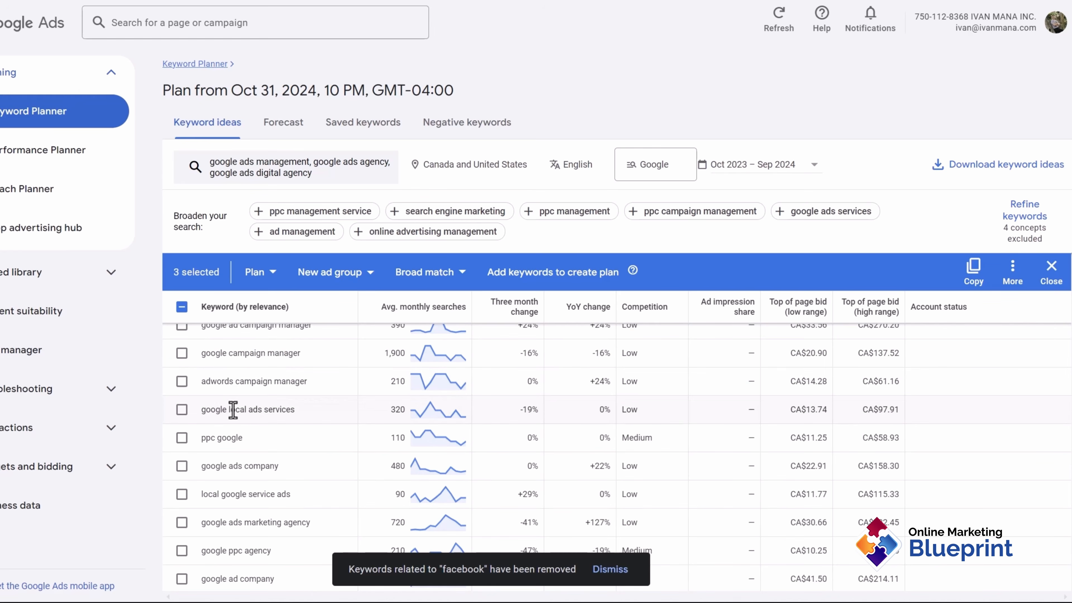
drag(206, 409, 297, 413)
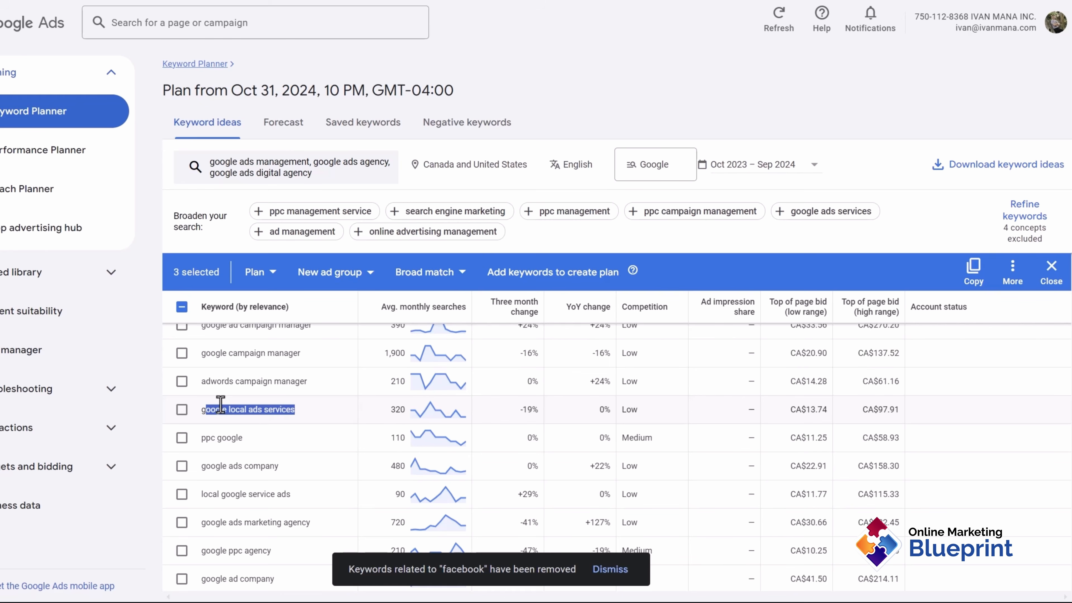
Examine the google local ads services and local google service ads keyword ideas to judge their search intent
click(215, 413)
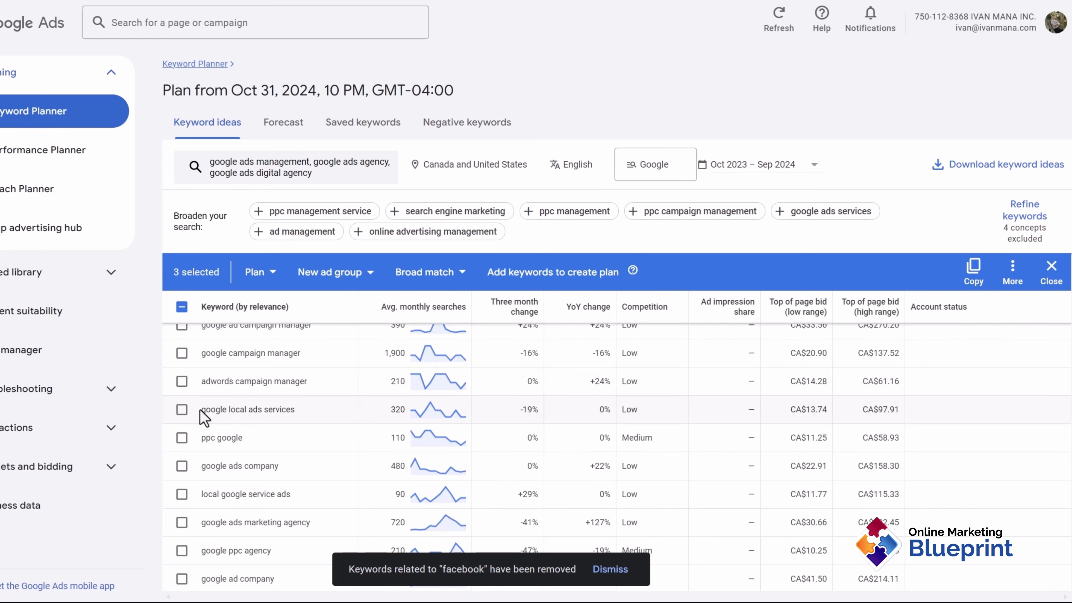
drag(202, 409, 287, 414)
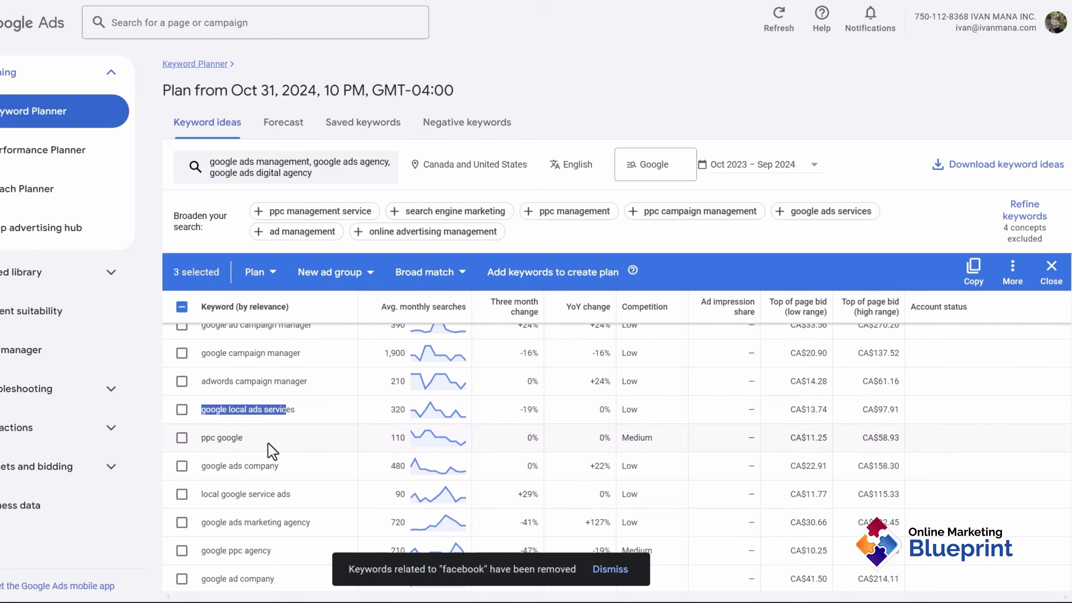
scroll(268, 446, down, 2)
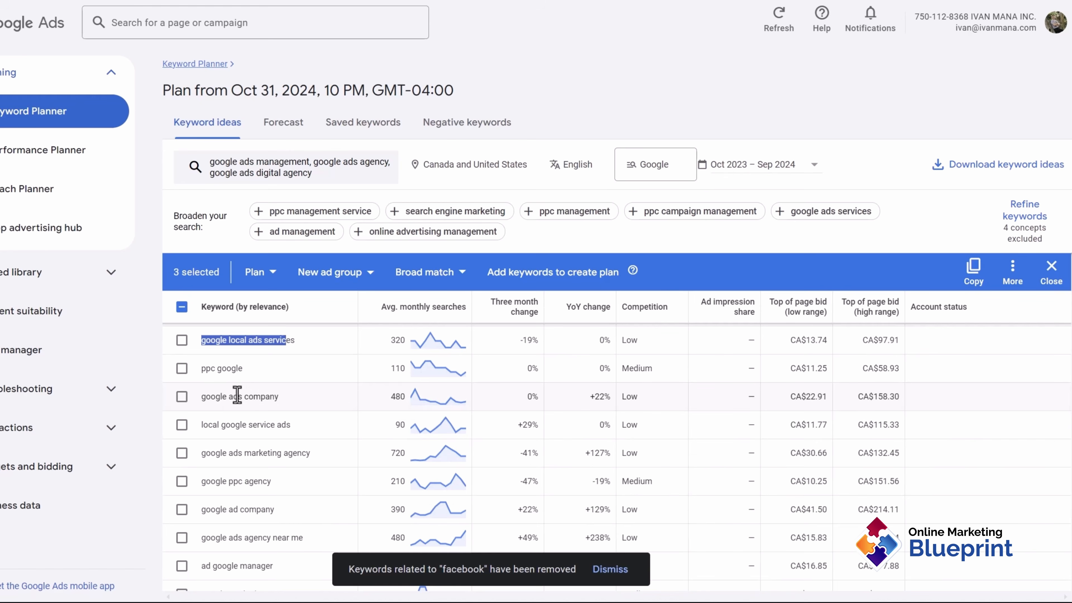
drag(204, 429, 292, 439)
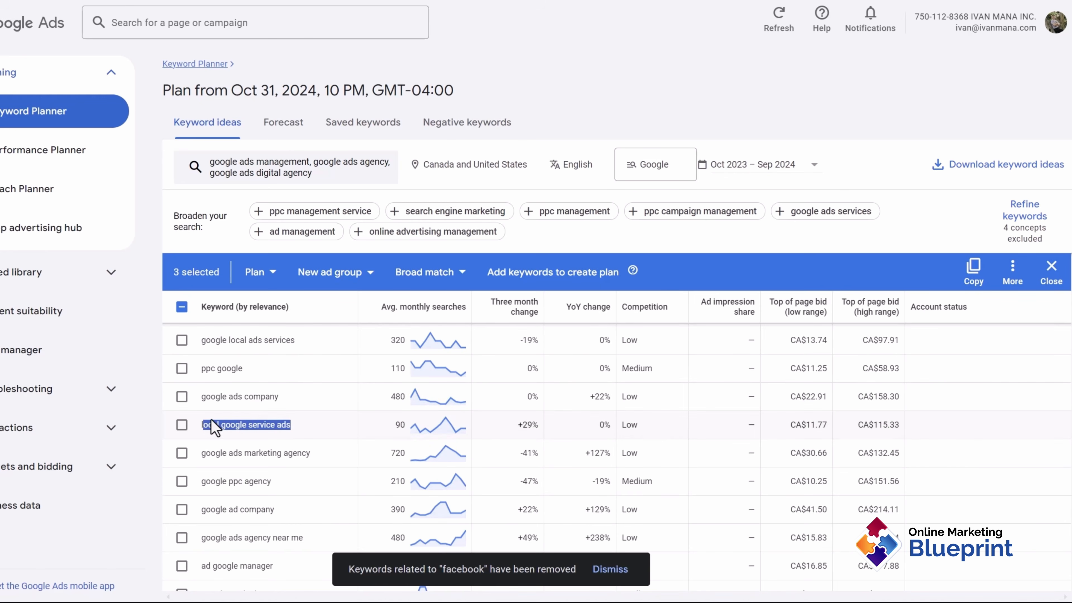
click(260, 427)
Select the google ads marketing agency, google ppc agency and google ads agency near me keyword ideas
scroll(253, 429, down, 2)
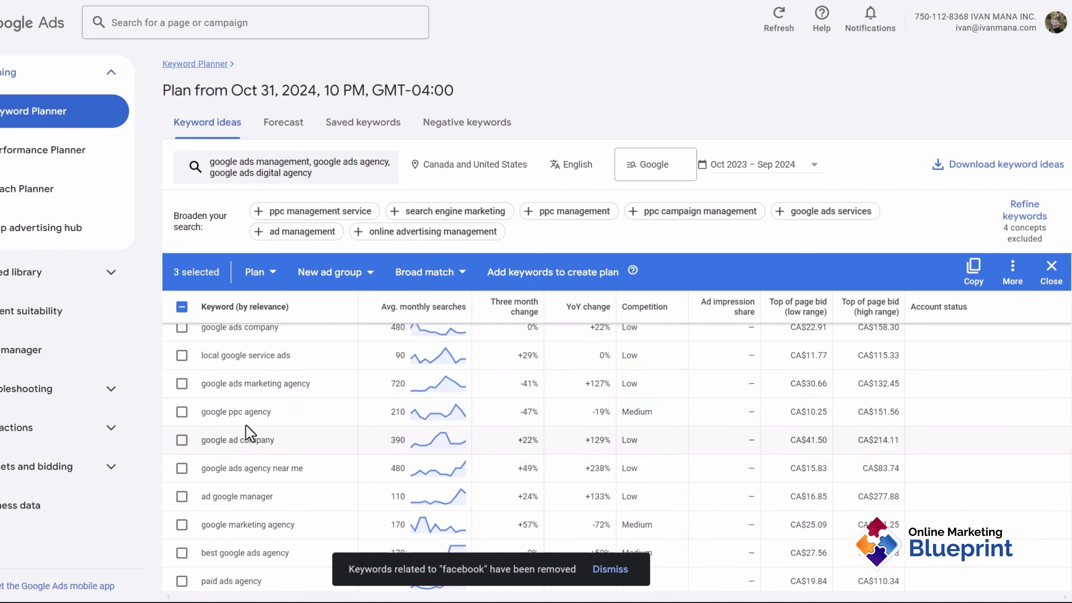
click(181, 388)
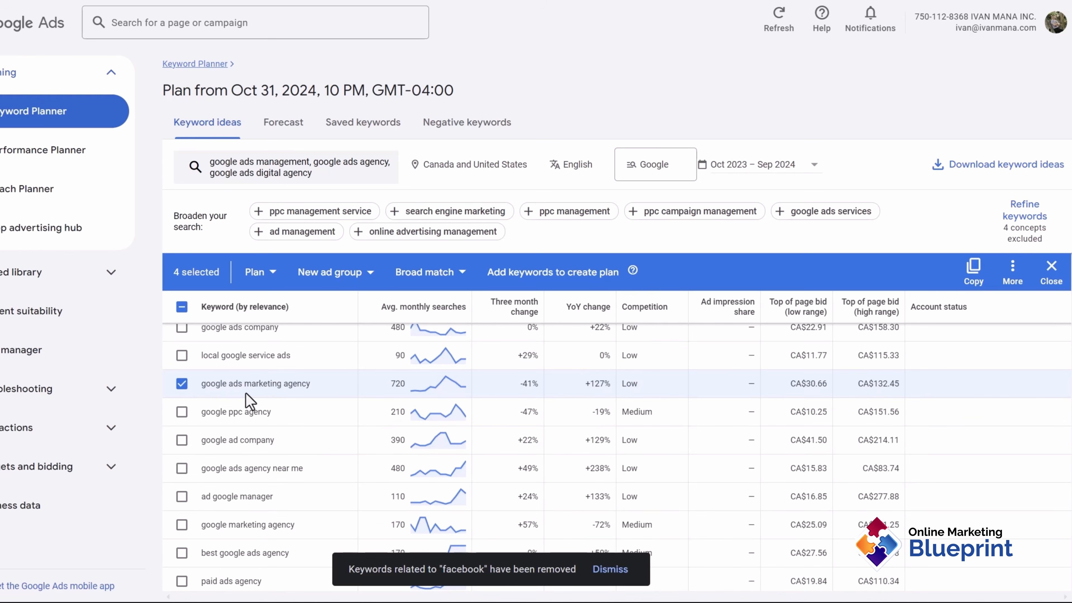
click(181, 411)
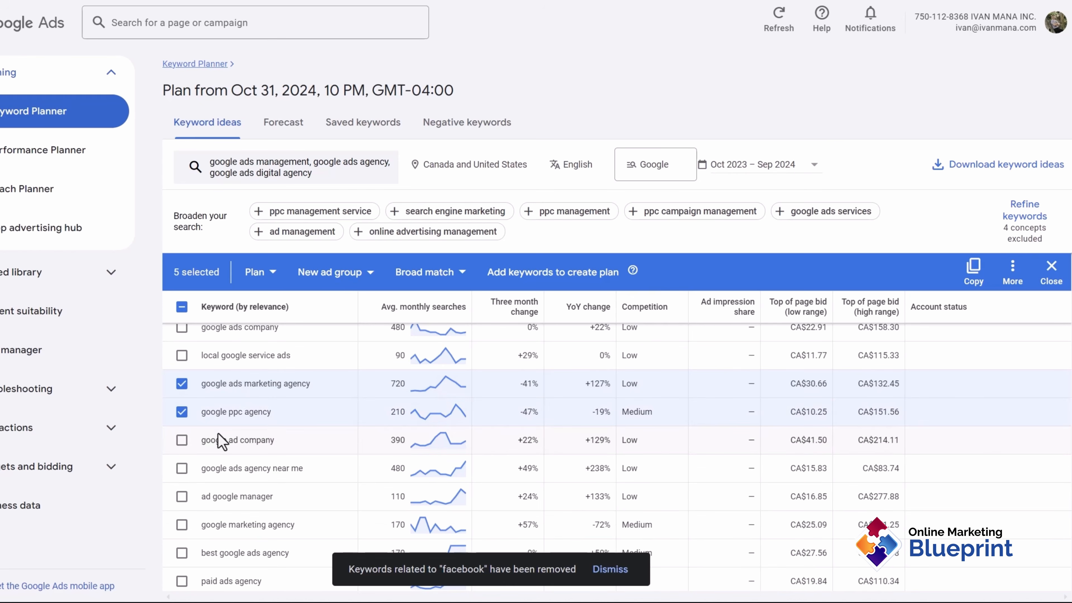
scroll(255, 448, down, 2)
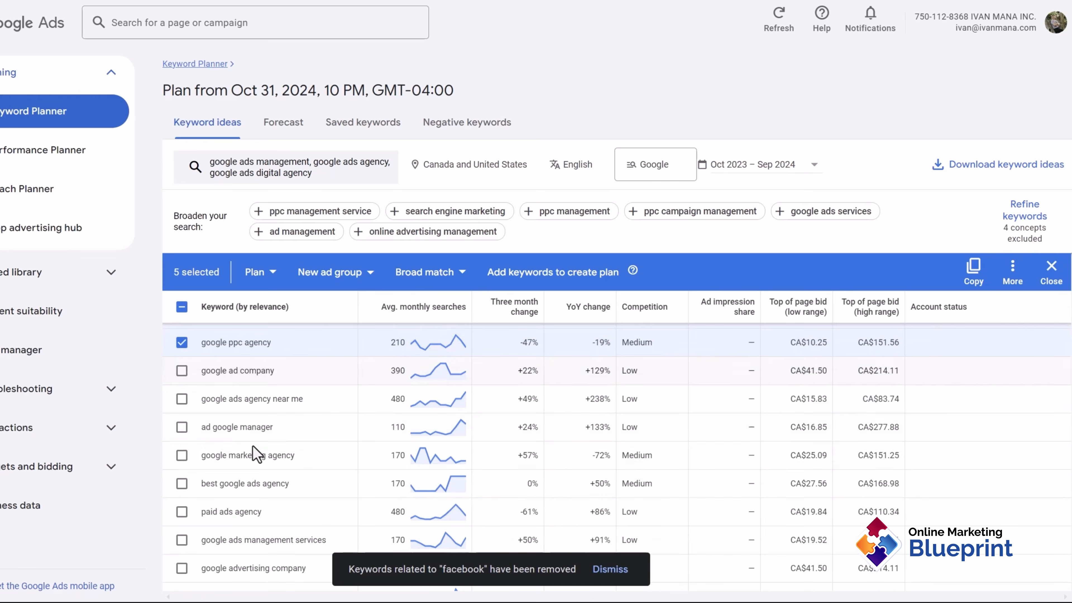
click(181, 399)
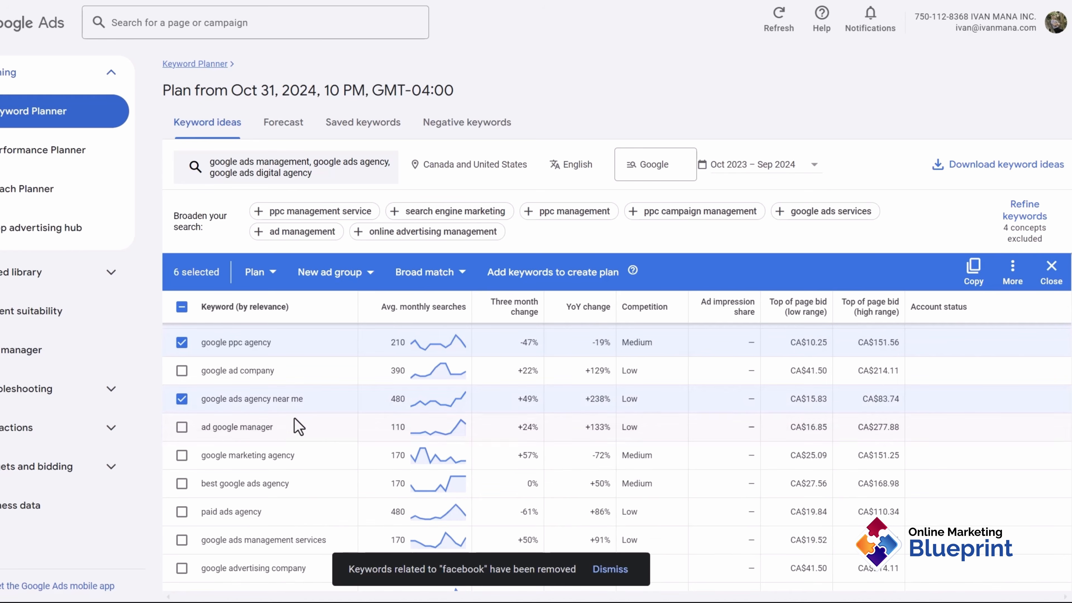
Add google marketing agency, best google ads agency, google ads management services, google ads specialist near me and google advertising agency to the selected keywords
scroll(231, 471, down, 2)
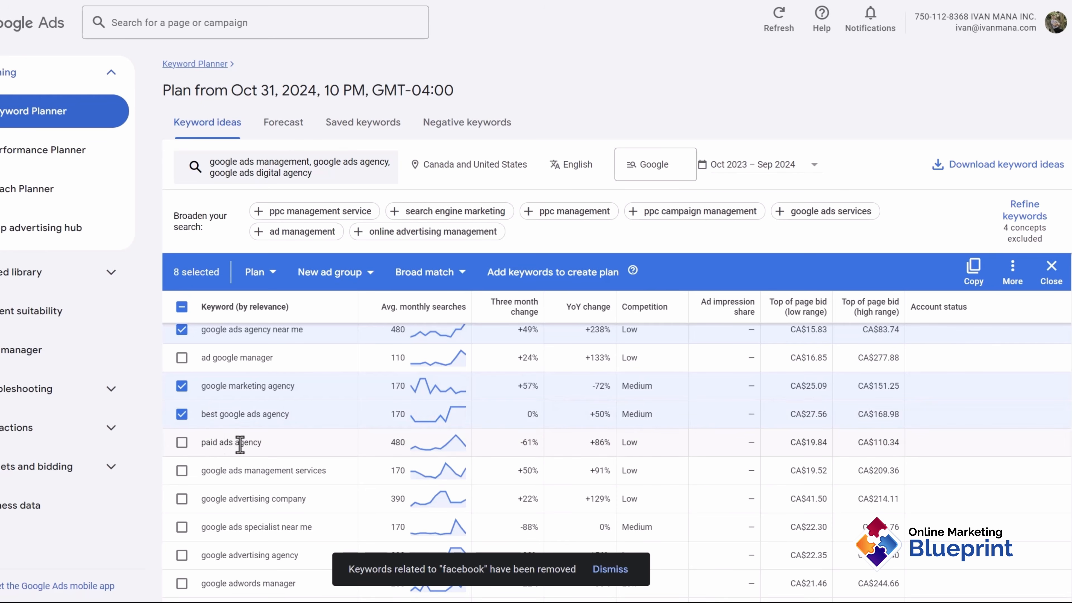
scroll(242, 471, down, 2)
click(181, 401)
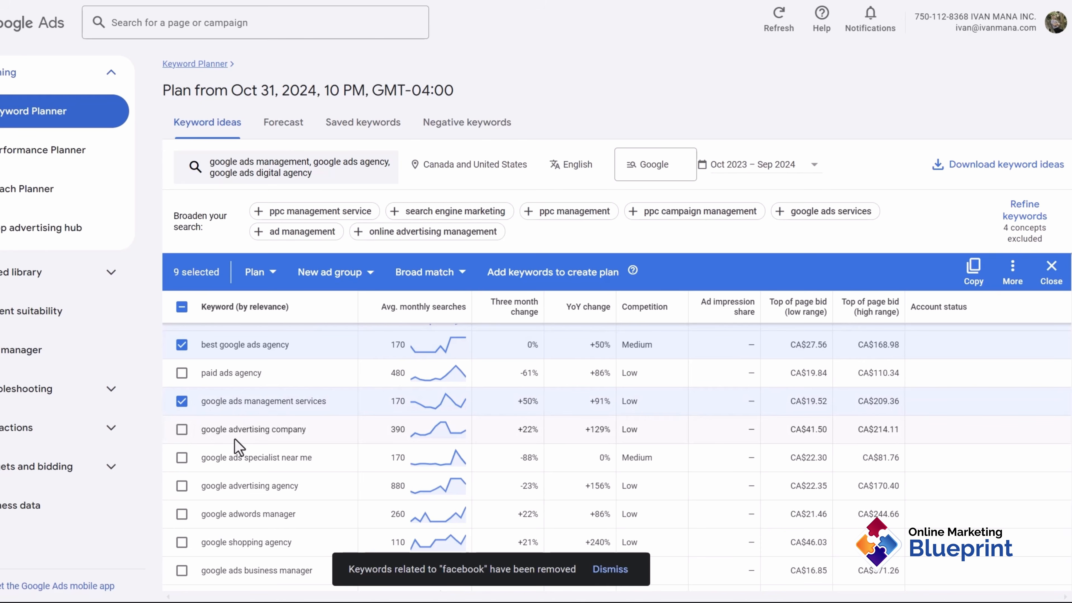
scroll(240, 469, down, 2)
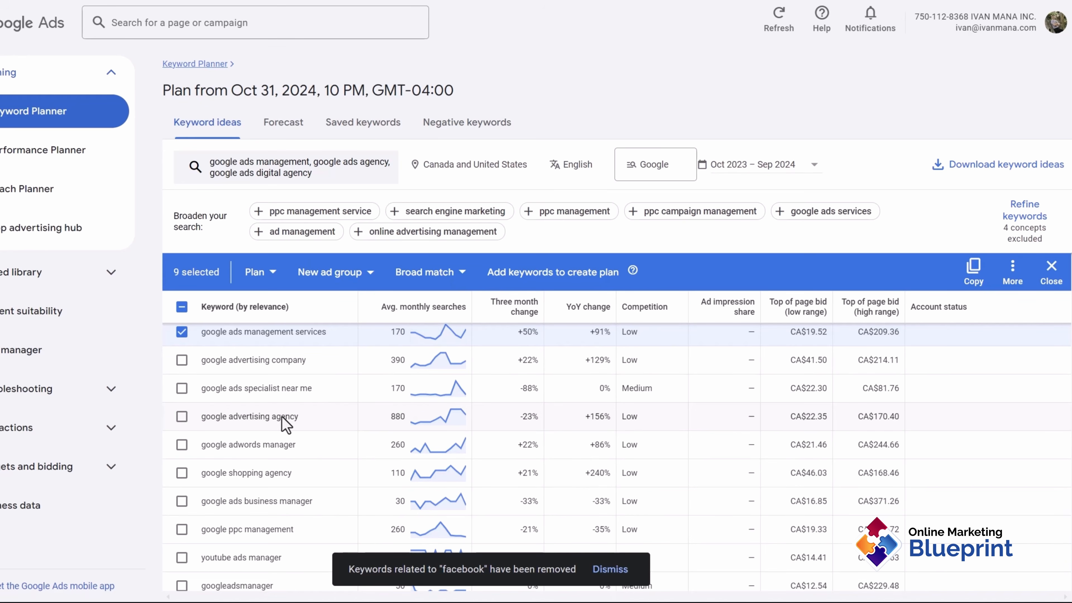
click(184, 390)
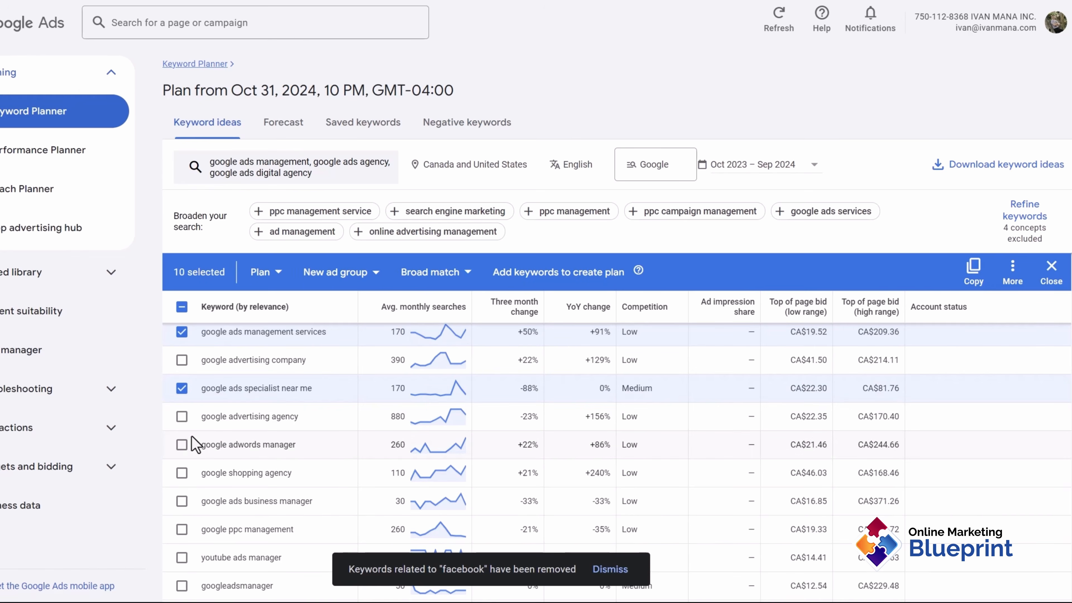
click(181, 418)
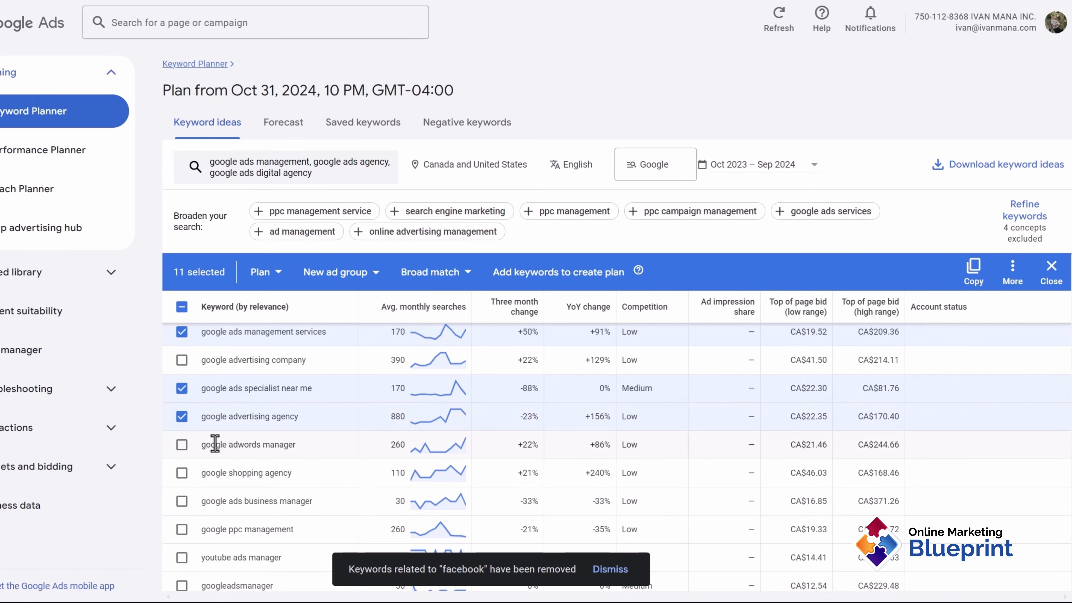
Review google adwords manager without selecting it, and select the google shopping agency keyword idea
drag(220, 444, 270, 452)
scroll(272, 450, down, 2)
drag(210, 403, 292, 403)
click(181, 403)
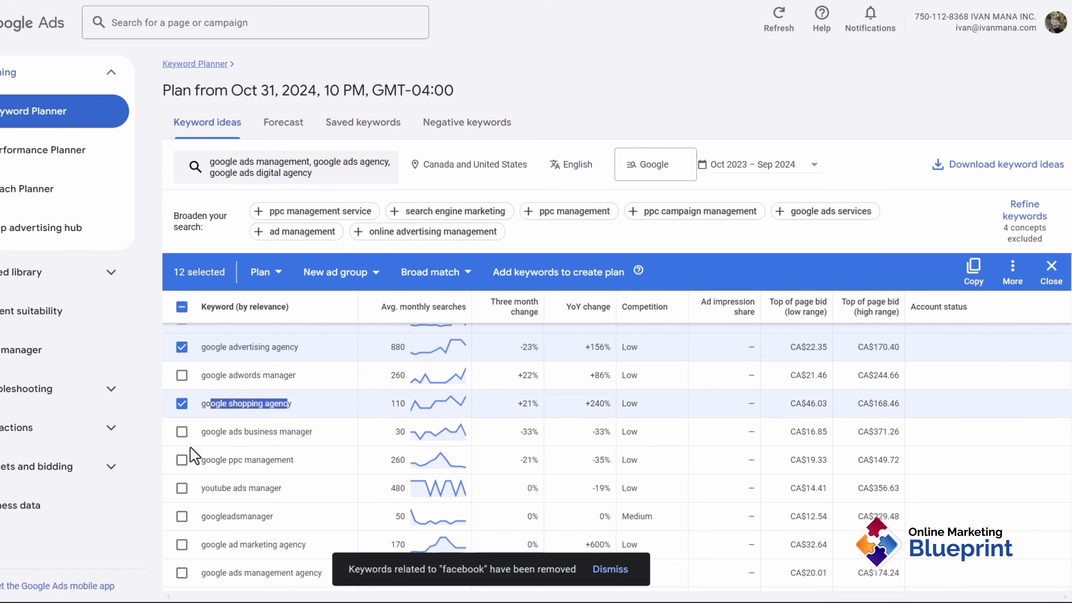
Pass over google ads business manager, select google ppc management, and dismiss the notification about removed facebook keywords
drag(206, 431, 328, 433)
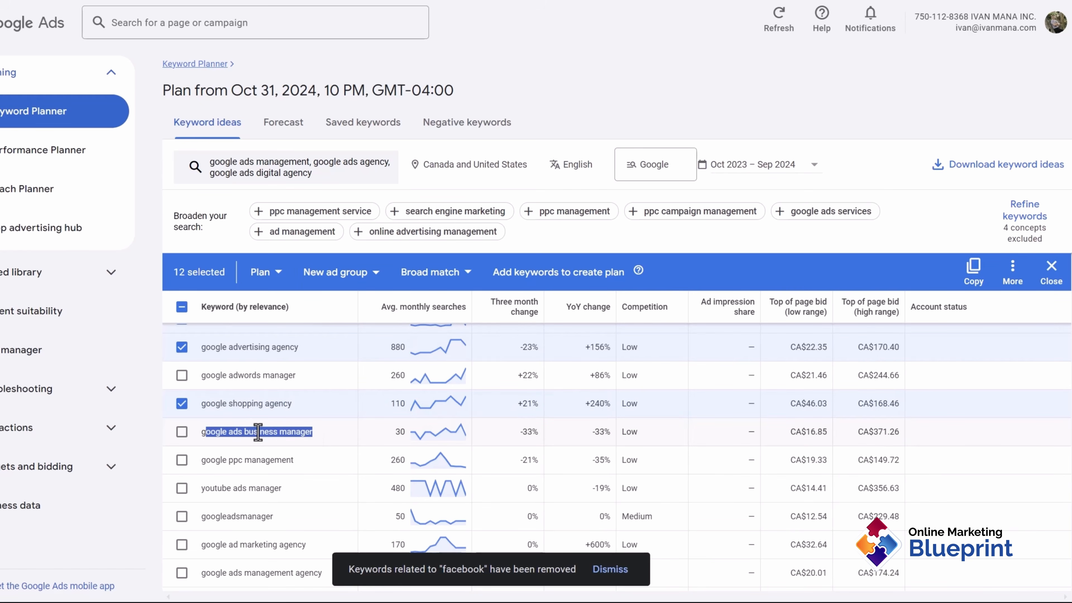
scroll(258, 431, down, 2)
drag(210, 390, 266, 391)
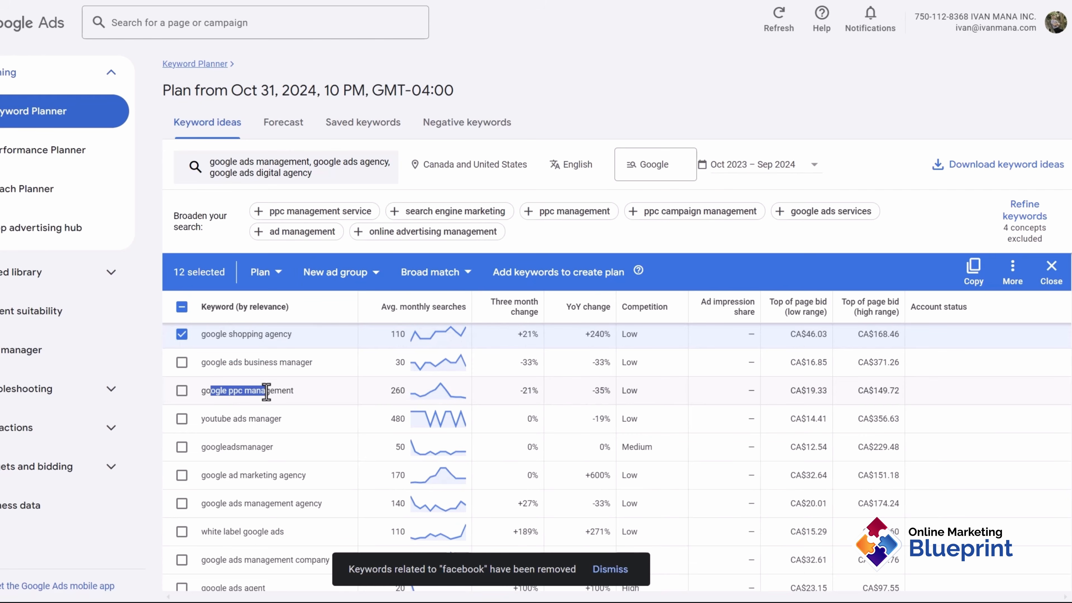
click(181, 394)
double_click(280, 391)
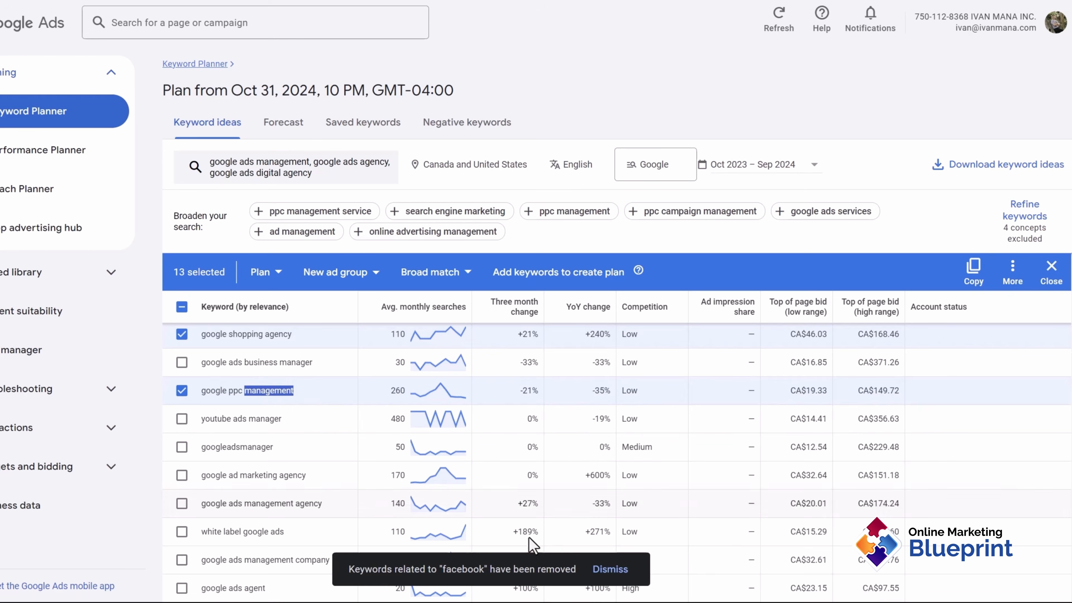
click(612, 574)
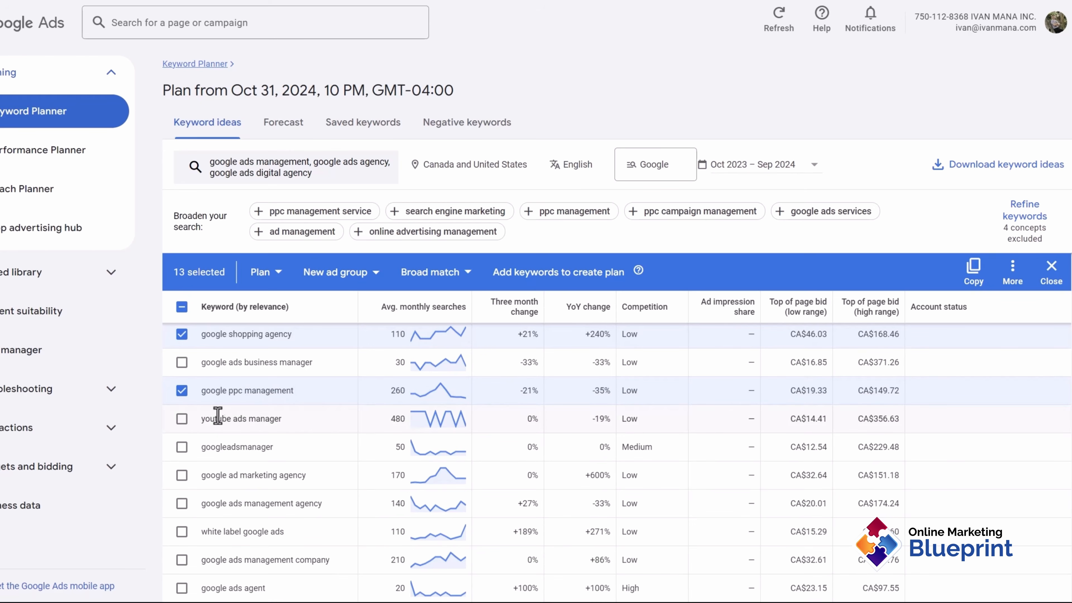
Skip youtube ads manager and select google ad marketing agency, google ads management agency and google ads management company
drag(217, 419, 274, 420)
scroll(242, 374, down, 1)
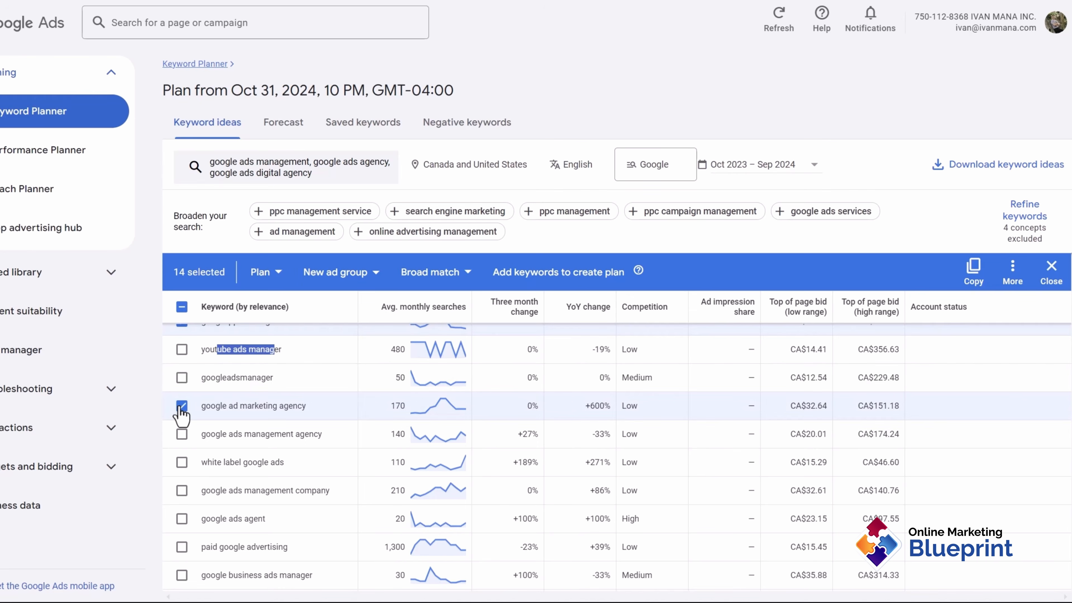
click(182, 433)
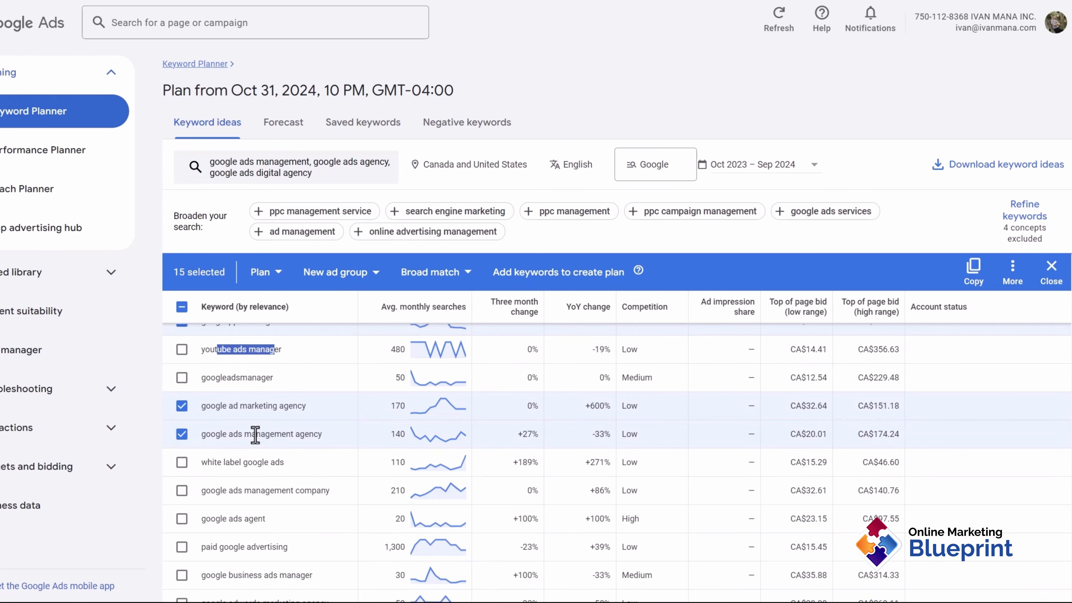
click(181, 490)
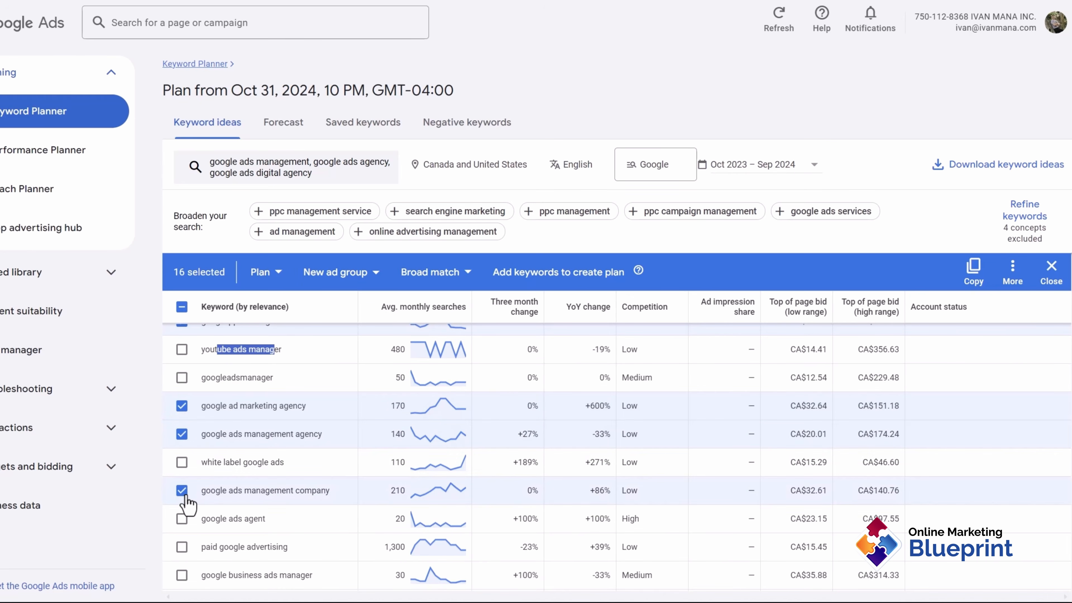
Review google ads agent without selecting it, and select google adwords marketing agency and google ad agency near me
scroll(383, 464, down, 2)
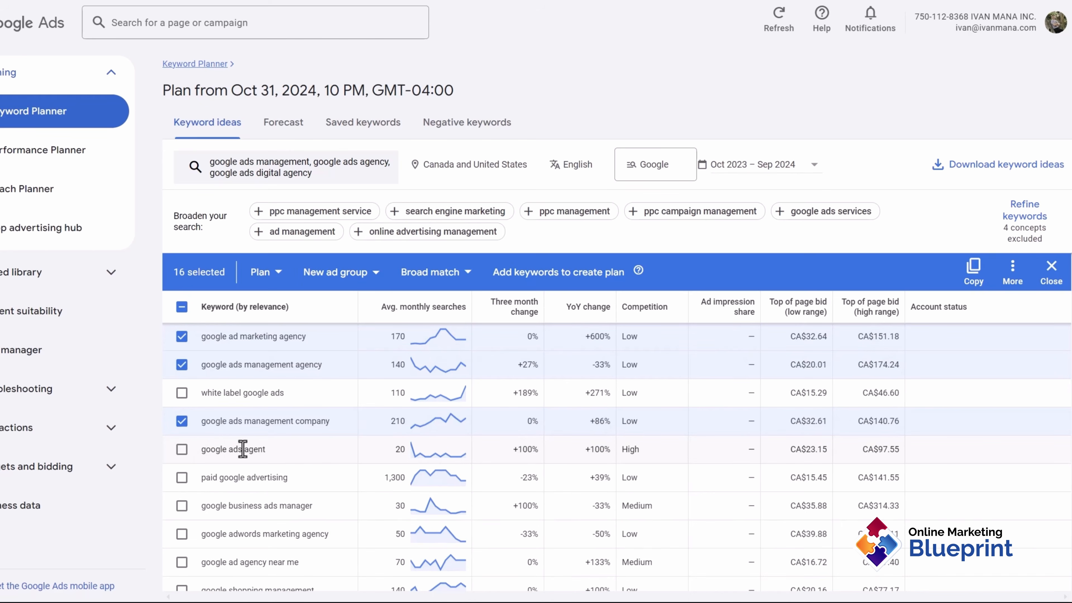
drag(206, 455, 258, 449)
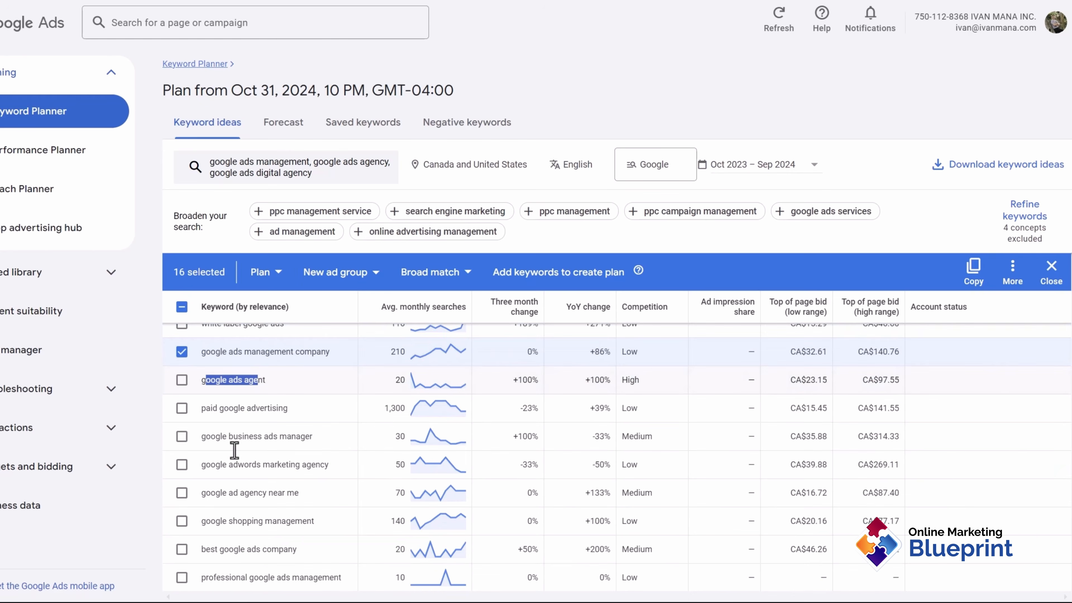
scroll(234, 449, down, 2)
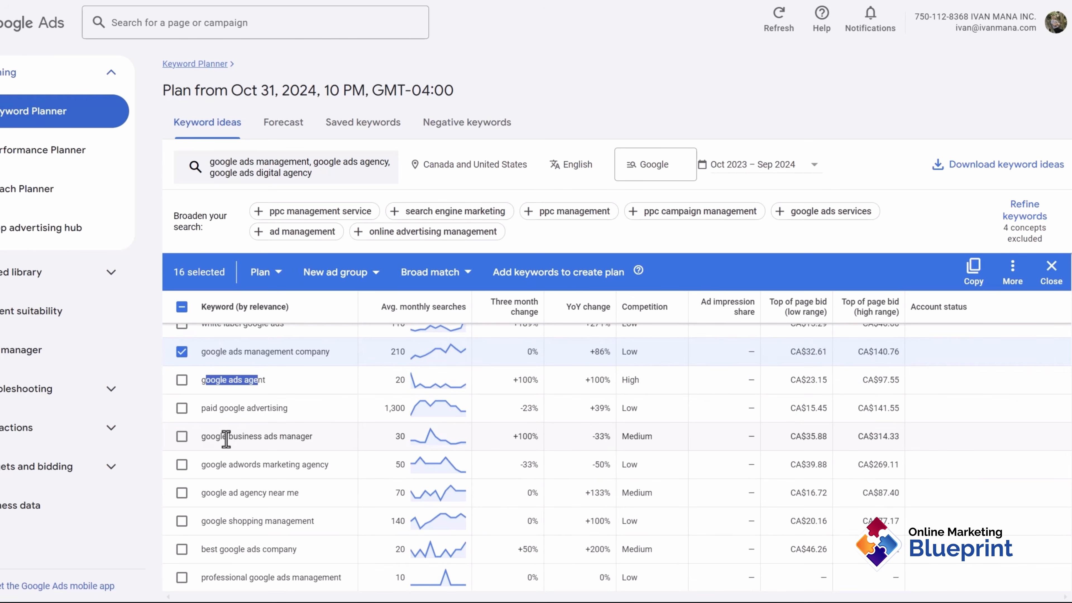
scroll(226, 439, down, 2)
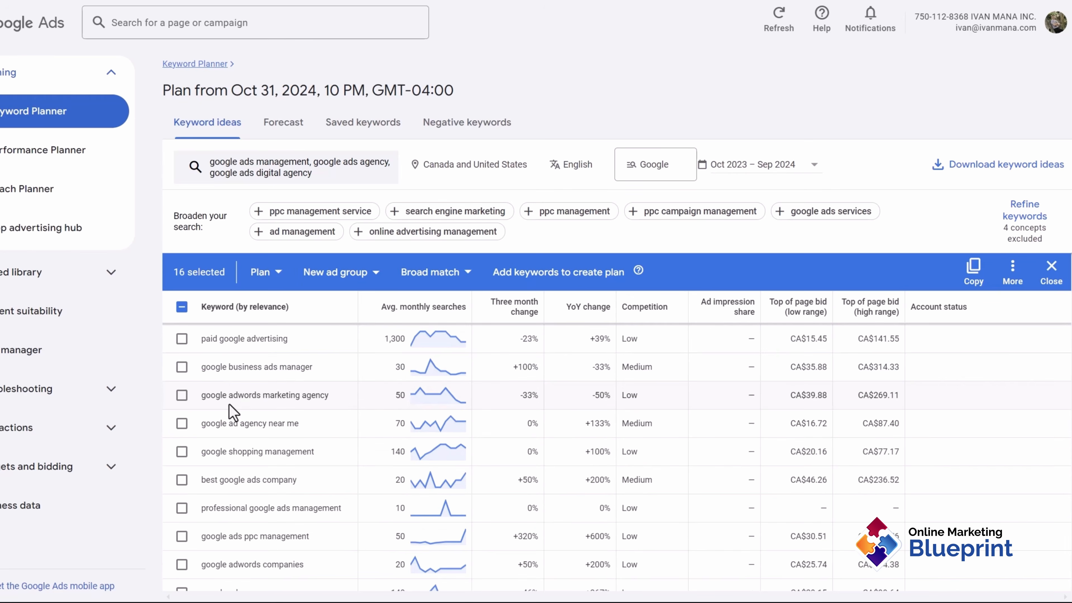
click(183, 400)
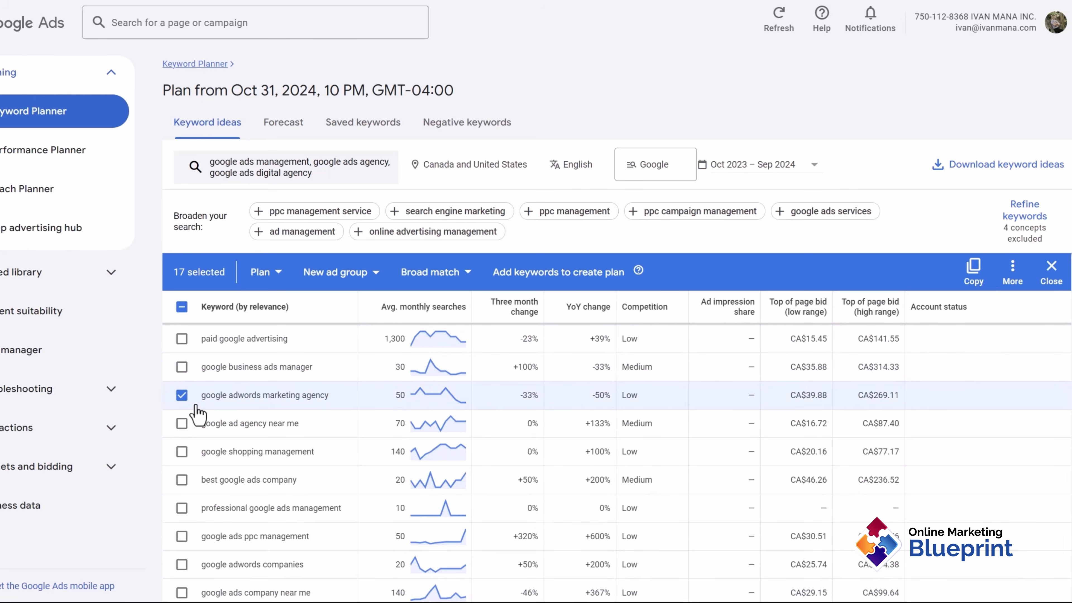
click(182, 424)
Deselect the near me keywords: google ad agency near me, google ads specialist near me and google ads agency near me
scroll(297, 439, down, 2)
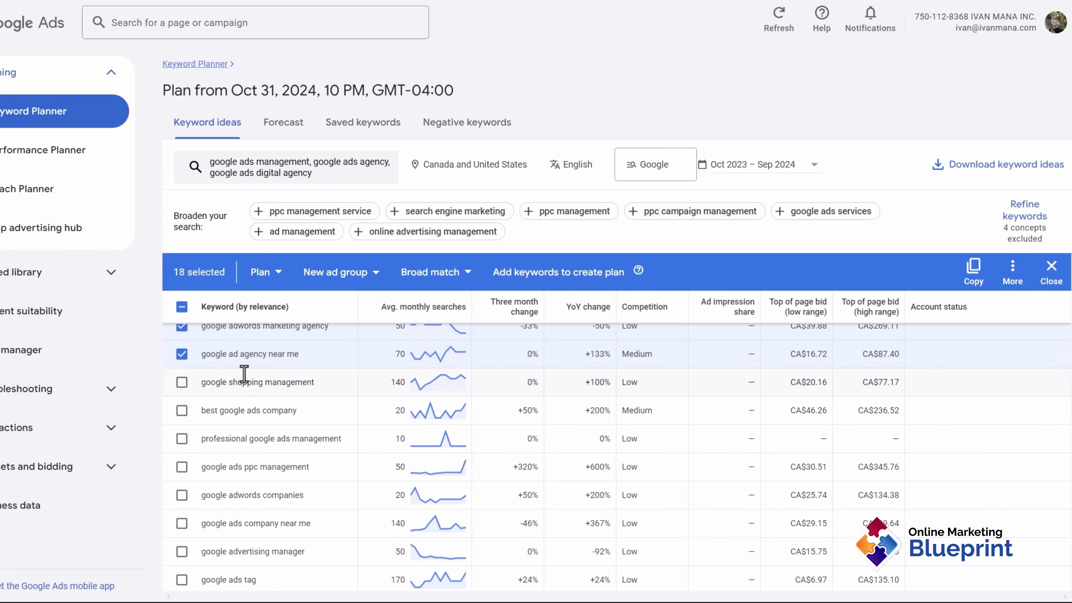
drag(224, 355, 273, 358)
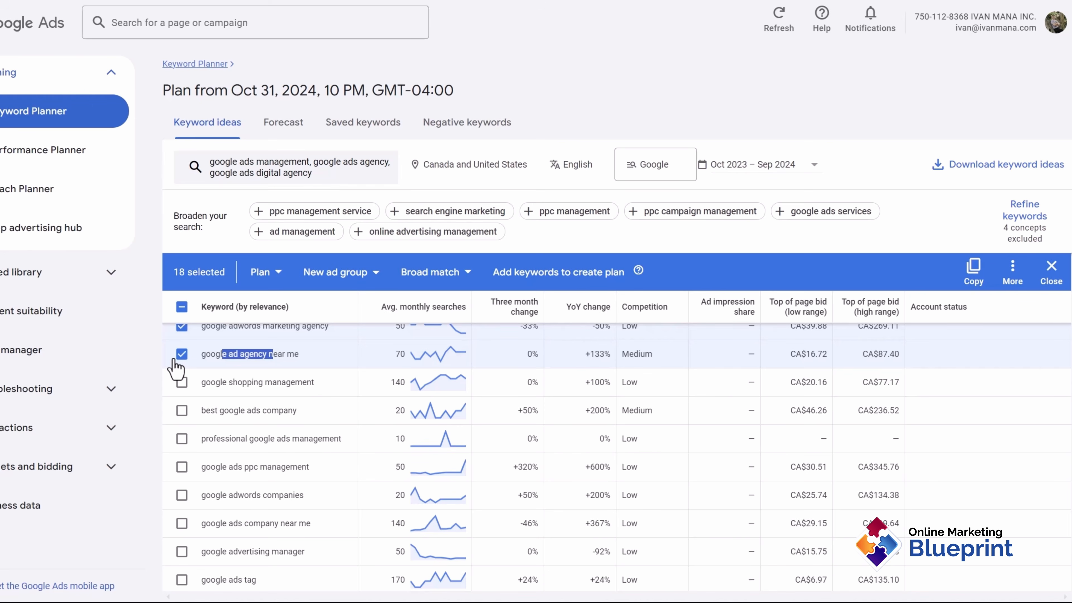
click(186, 357)
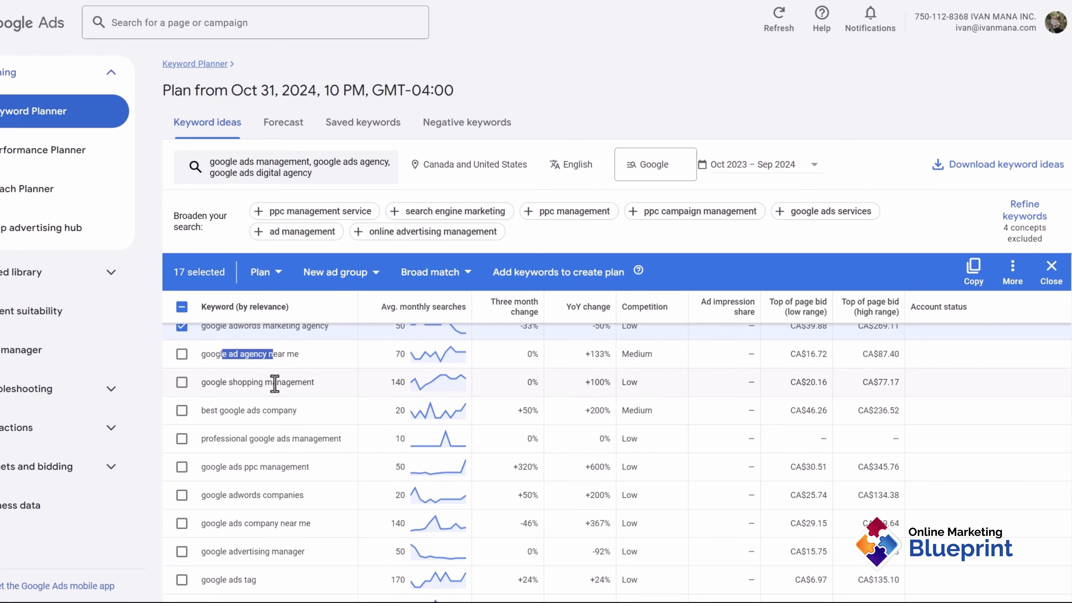
scroll(291, 405, up, 2)
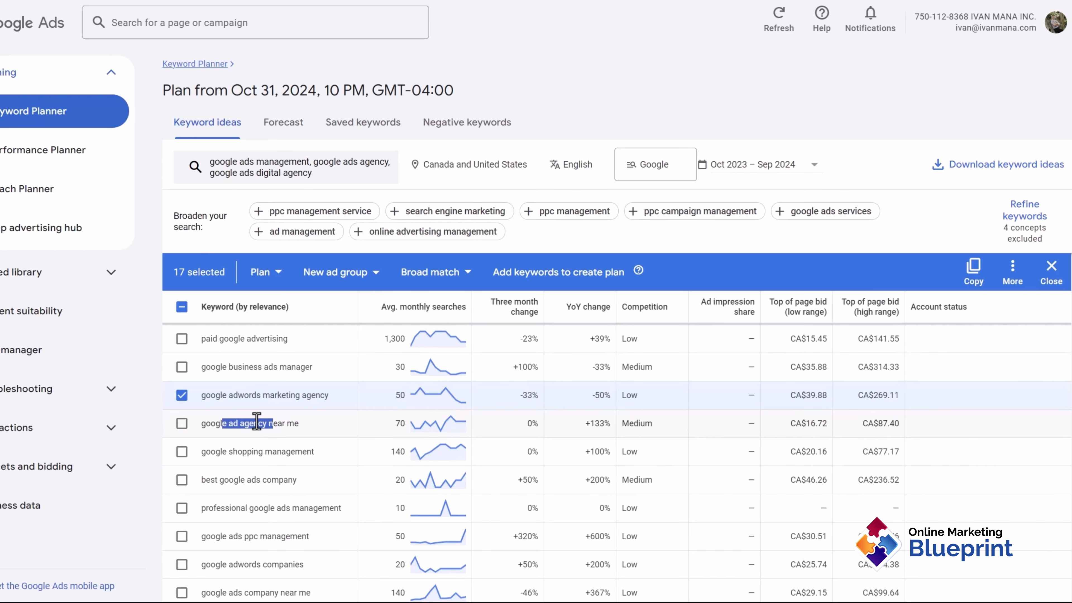
scroll(299, 455, up, 10)
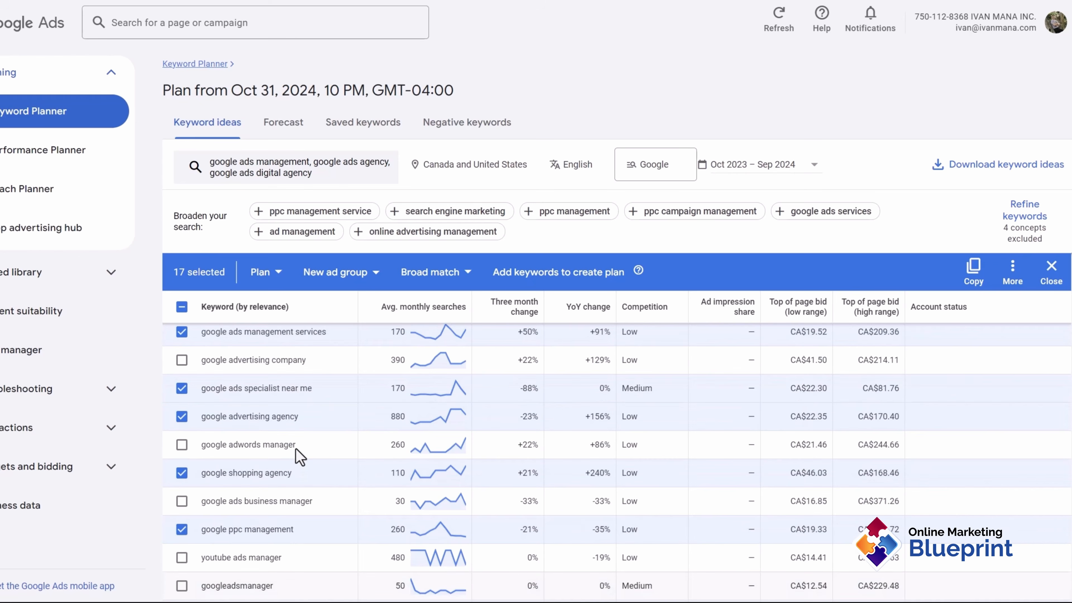
scroll(299, 456, up, 2)
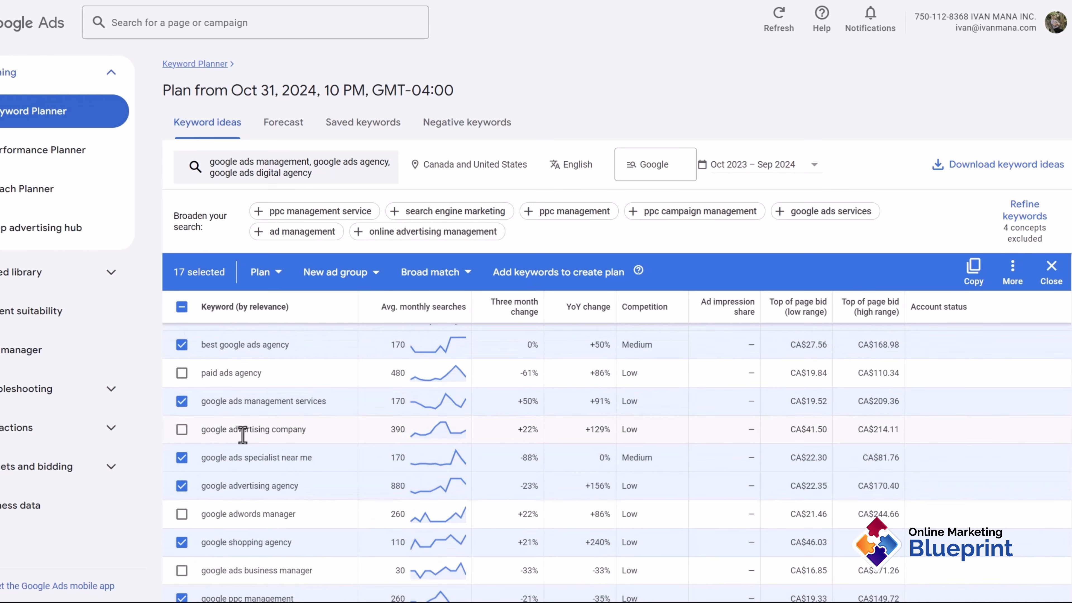
click(182, 457)
scroll(293, 388, up, 4)
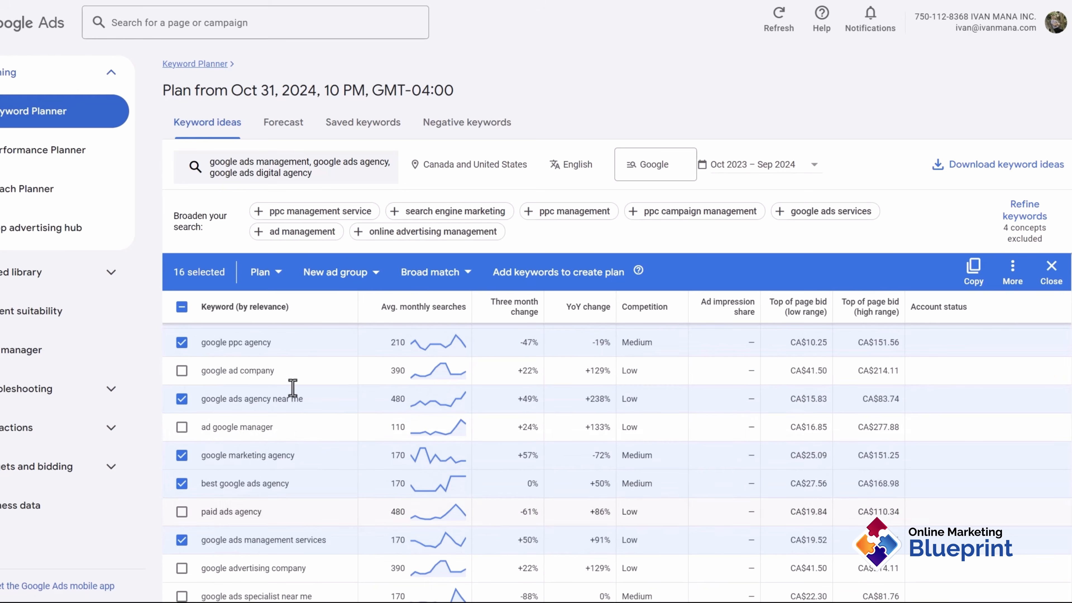
click(182, 399)
scroll(264, 440, up, 4)
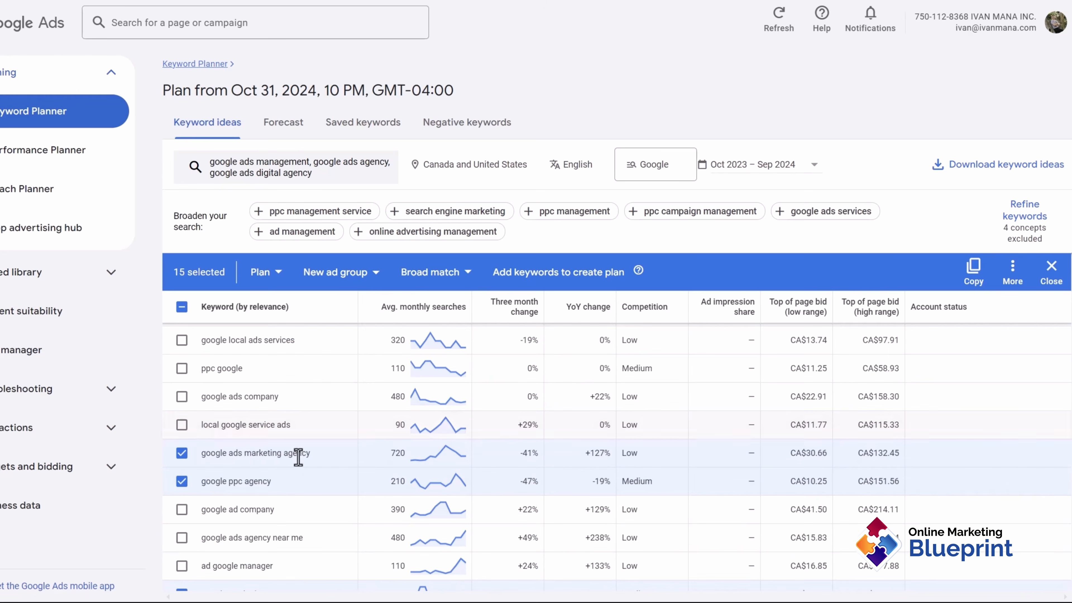
Select google shopping management, professional google ads management and google ads ppc management among the keyword ideas
scroll(299, 456, down, 10)
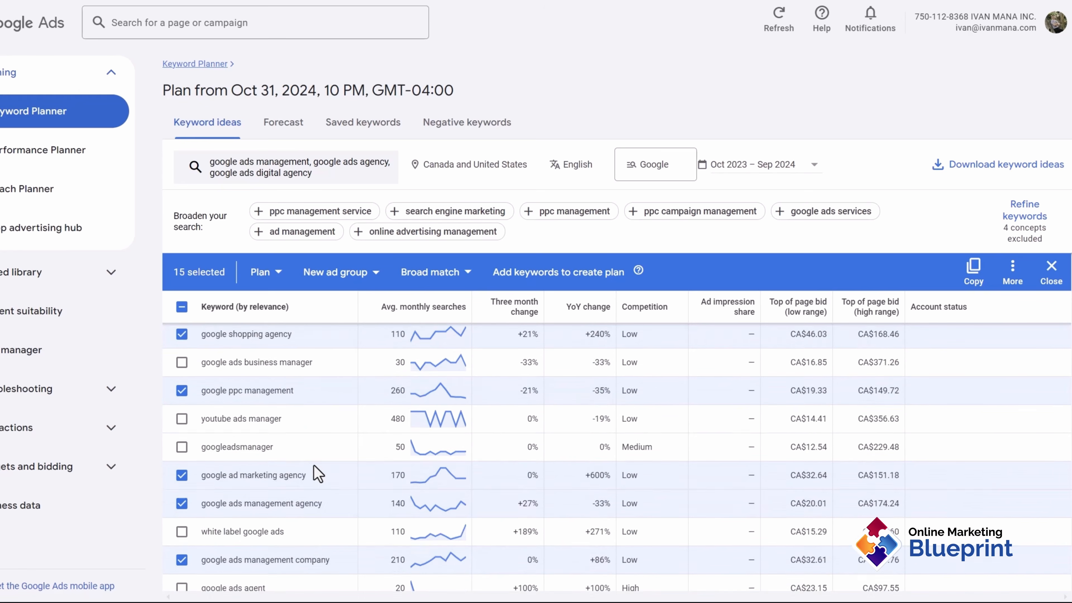
scroll(317, 473, down, 10)
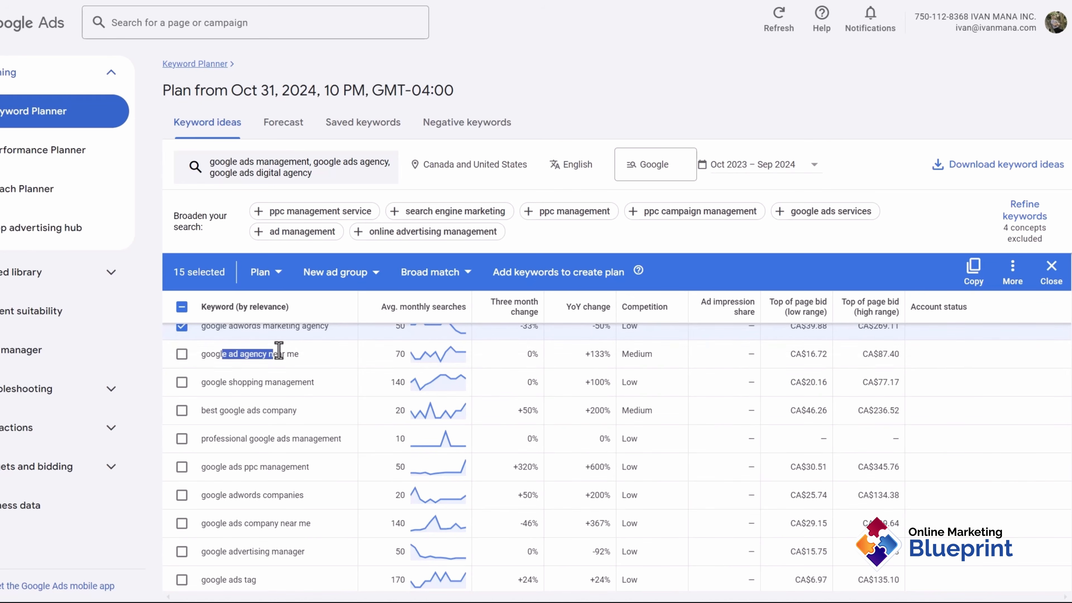
click(182, 383)
click(182, 439)
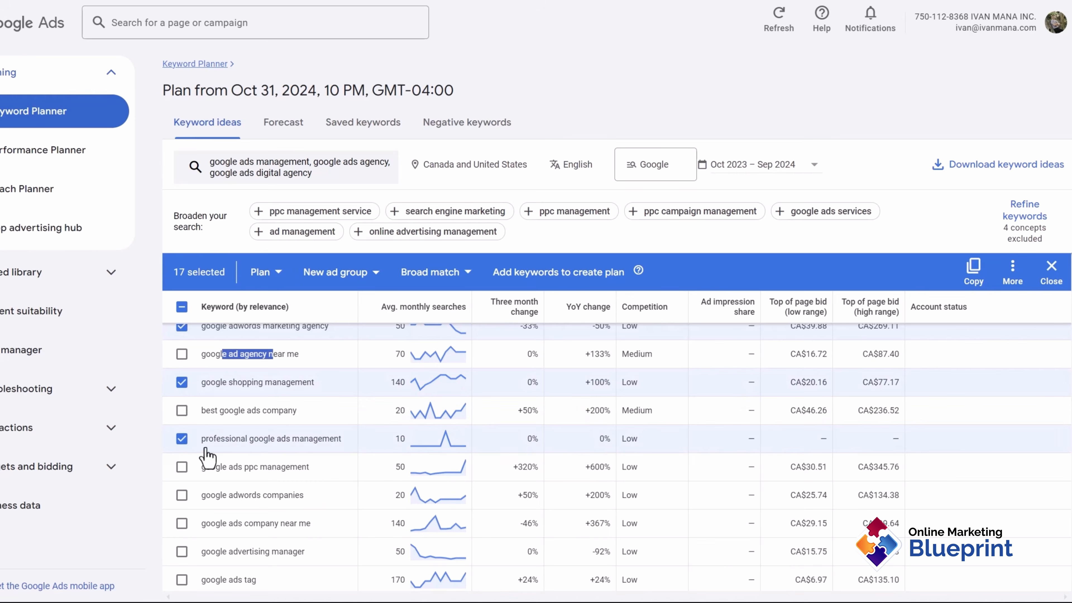
scroll(220, 465, down, 2)
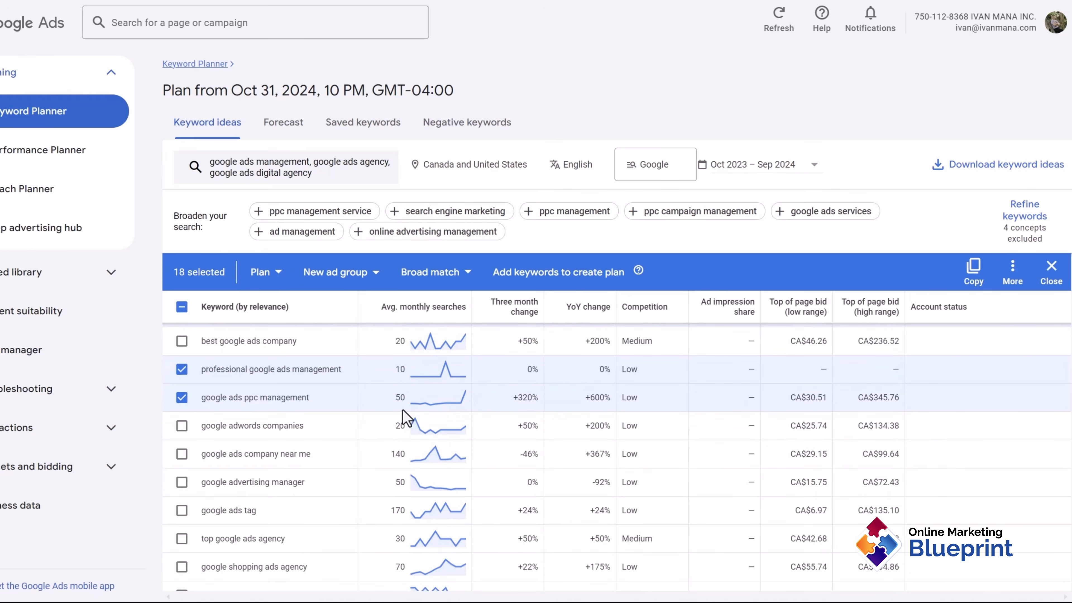
Pass over google ads company near me and google ads tag, and select top google ads agency, google shopping ads agency and google ads services agency
scroll(257, 413, up, 4)
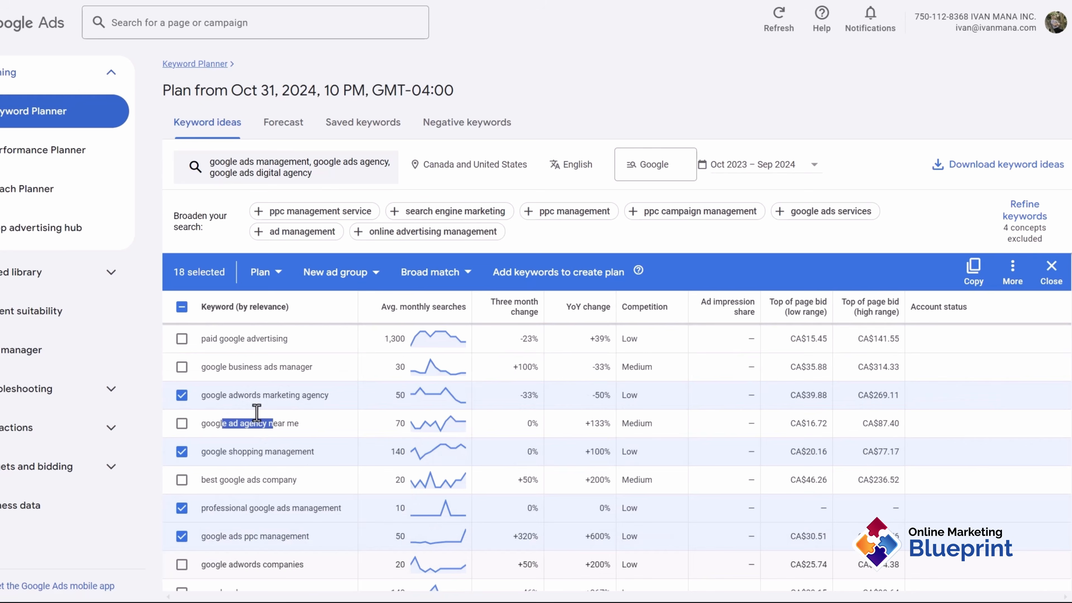
scroll(256, 413, down, 5)
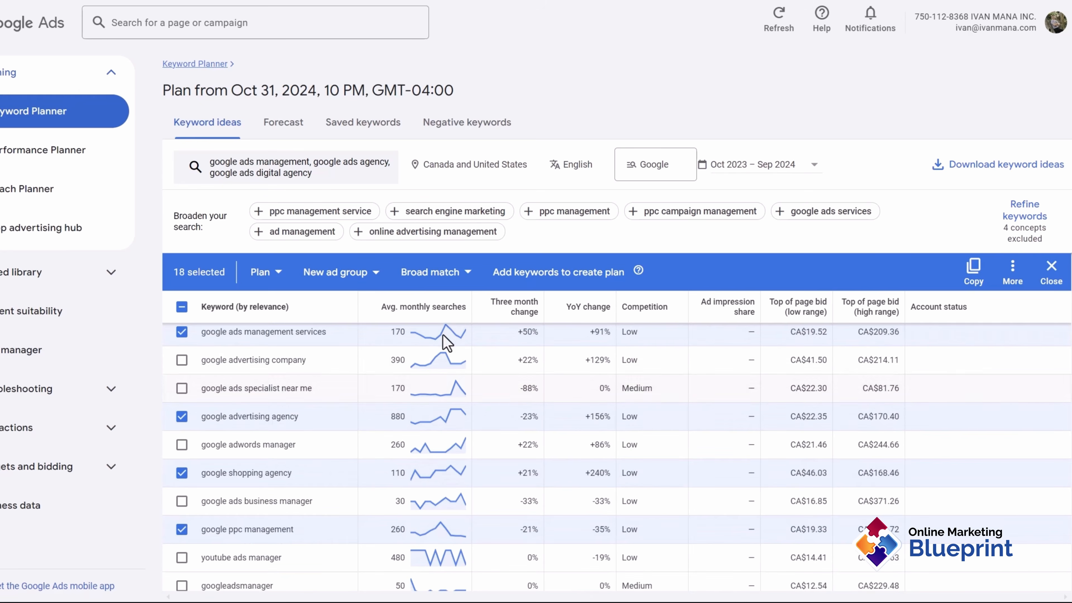
scroll(455, 504, down, 5)
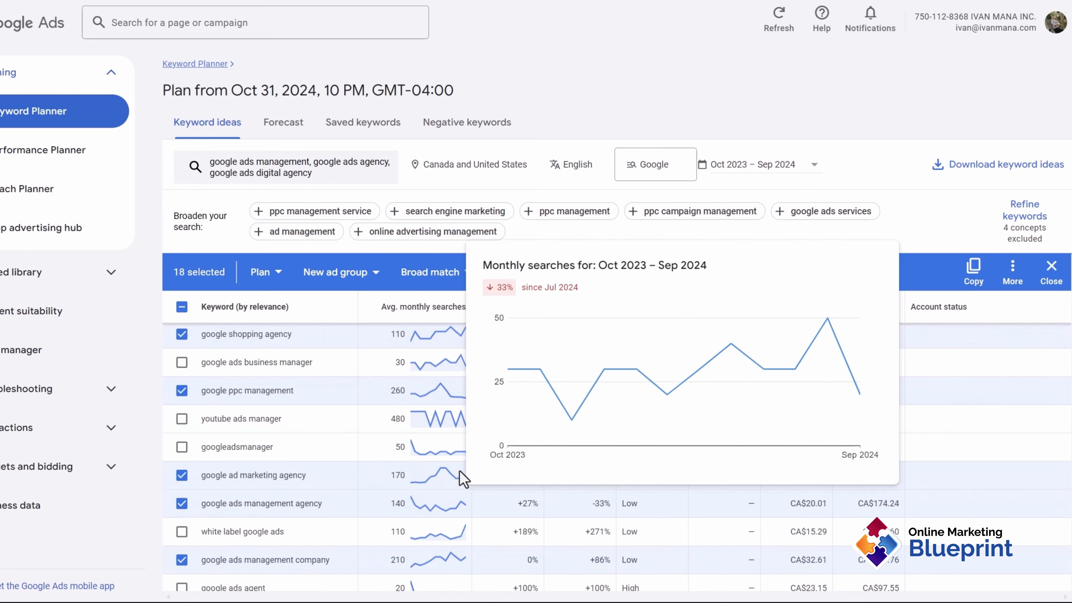
scroll(423, 520, down, 5)
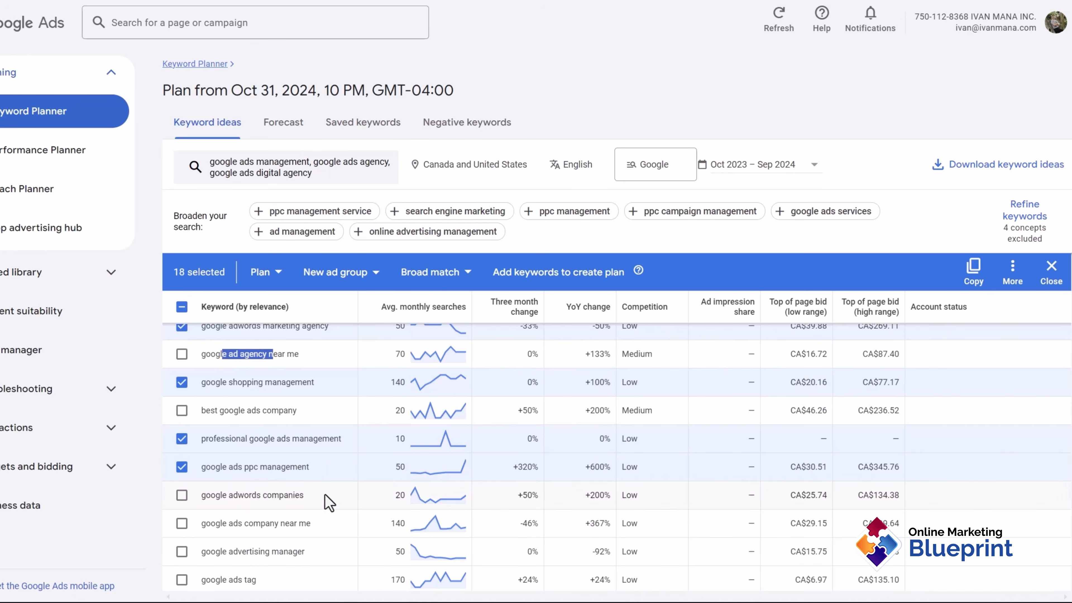
scroll(324, 500, down, 3)
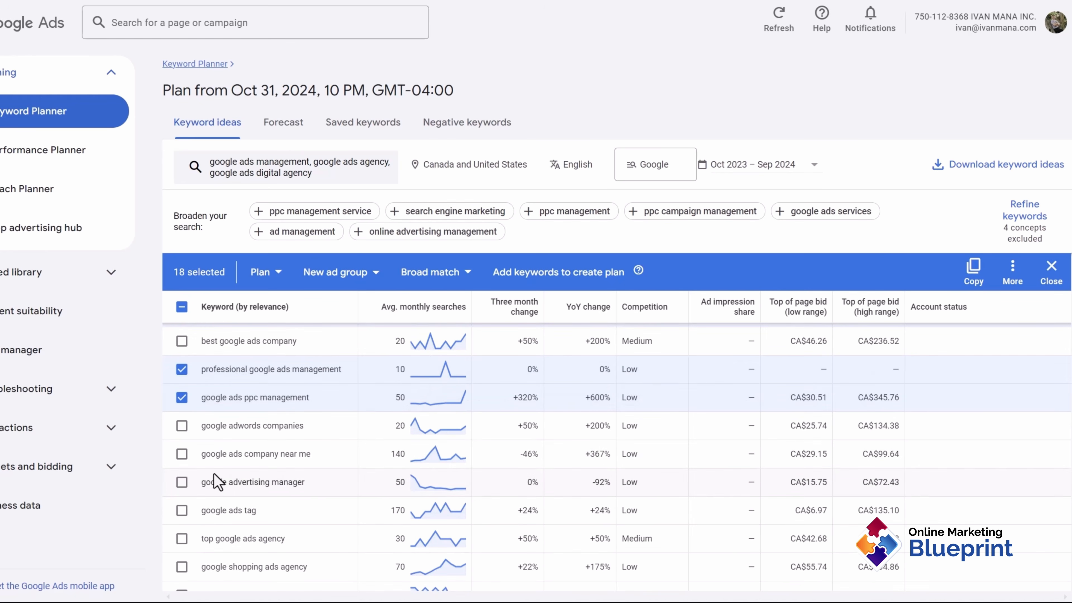
scroll(204, 502, down, 3)
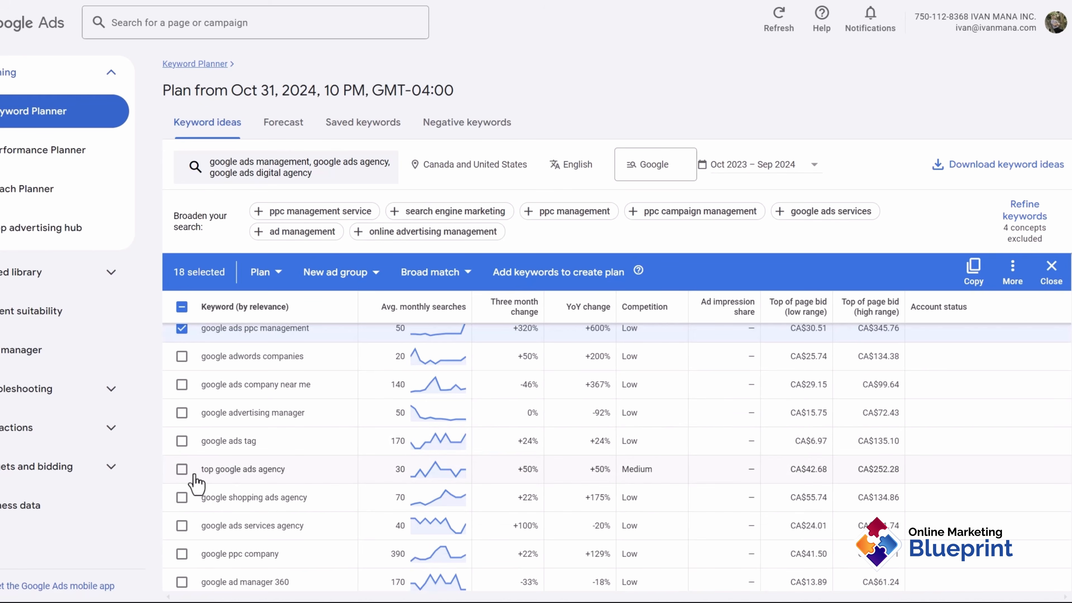
drag(209, 469, 283, 469)
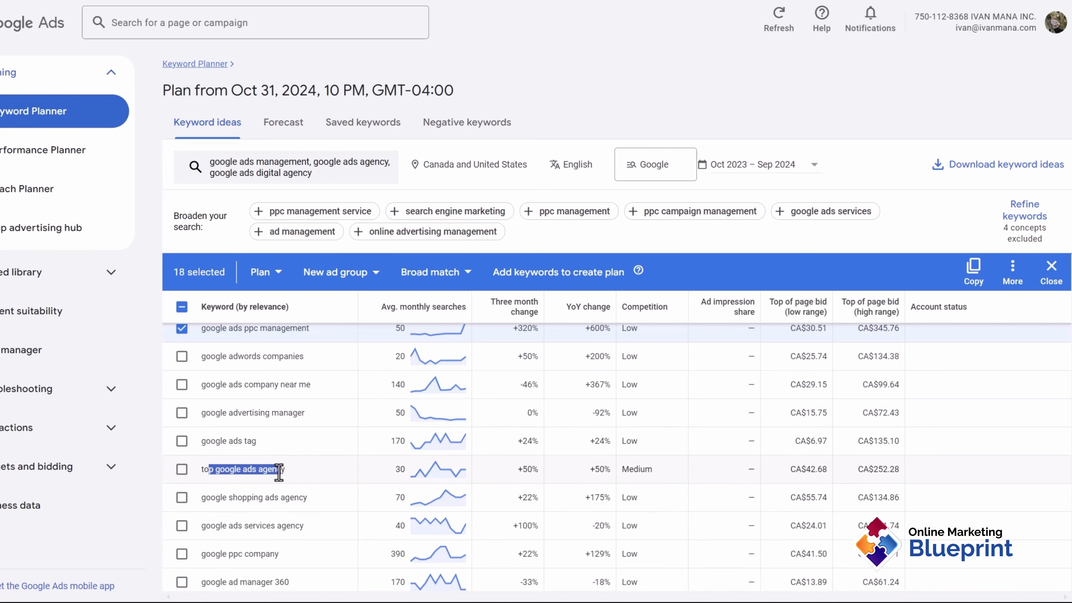
click(182, 469)
scroll(366, 501, down, 3)
click(182, 428)
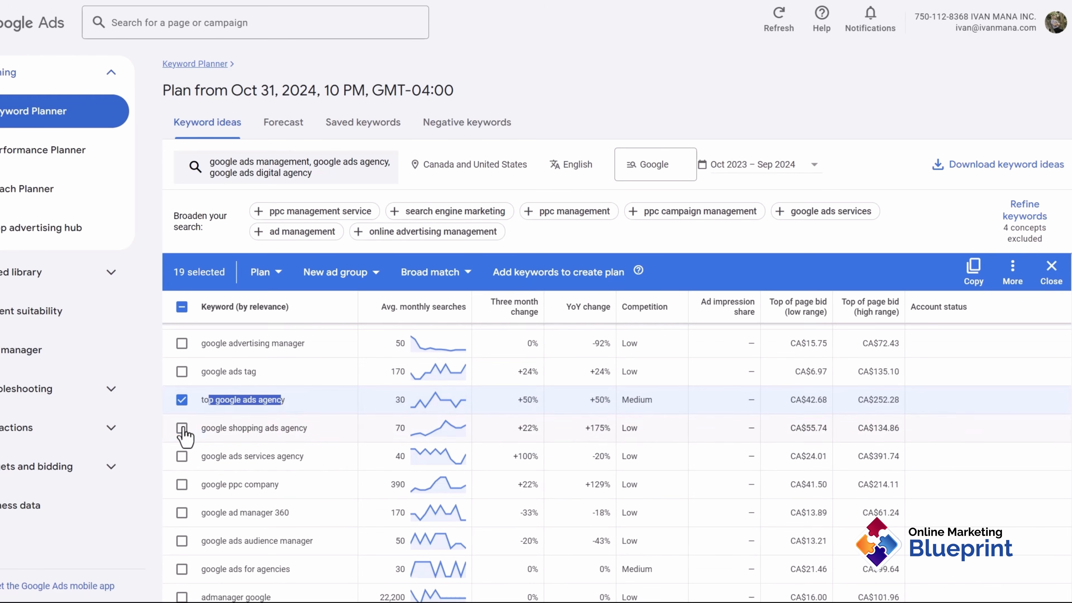
click(182, 456)
Select the keyword google ppc company
scroll(343, 498, down, 2)
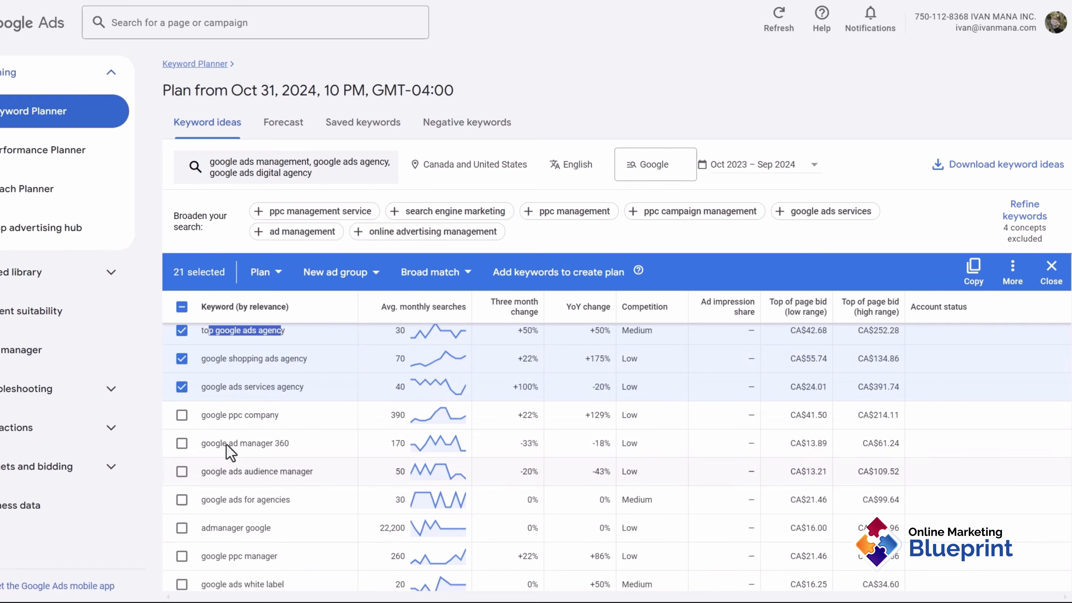
drag(216, 416, 269, 418)
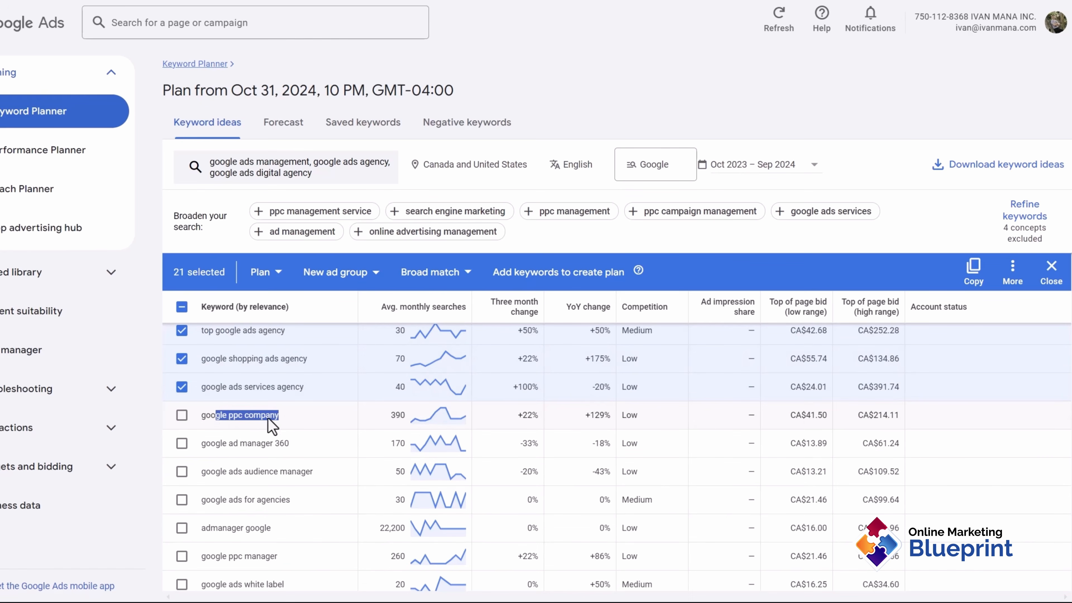
click(181, 416)
click(211, 413)
click(183, 448)
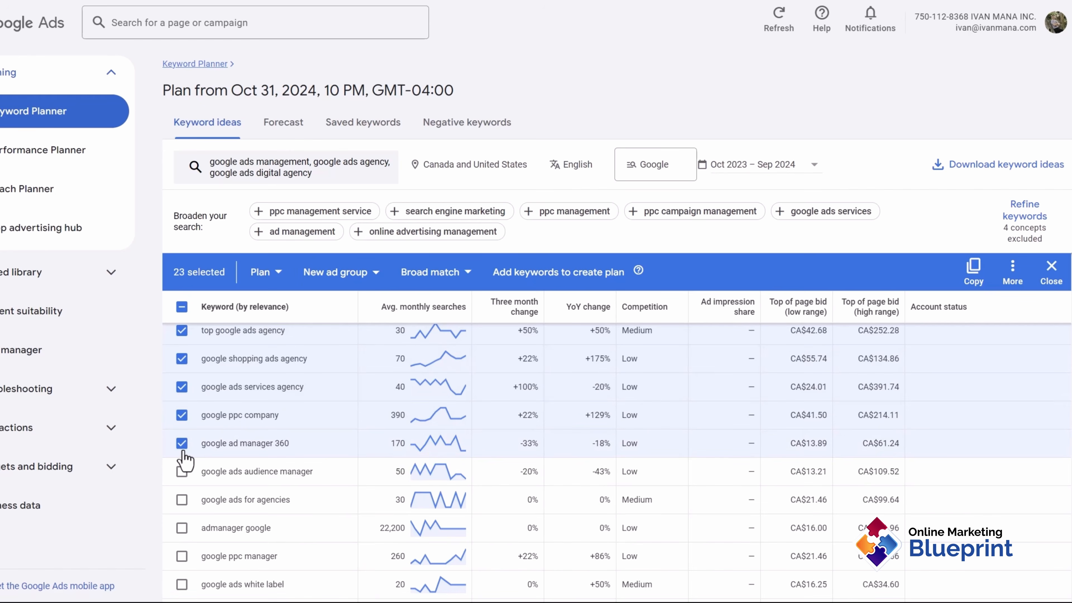
scroll(184, 380, down, 2)
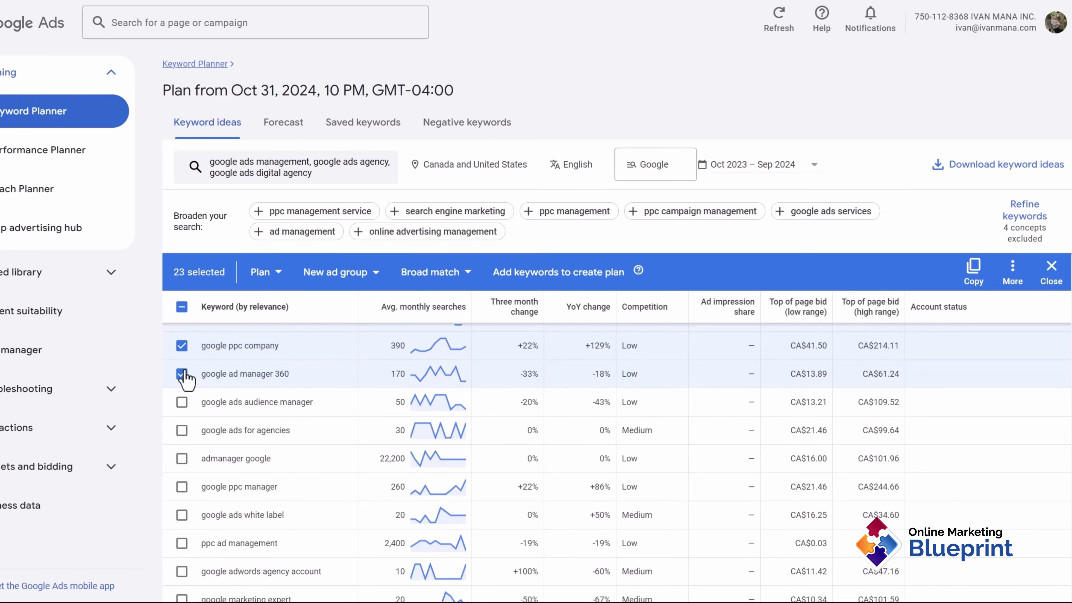
click(182, 374)
scroll(283, 423, up, 2)
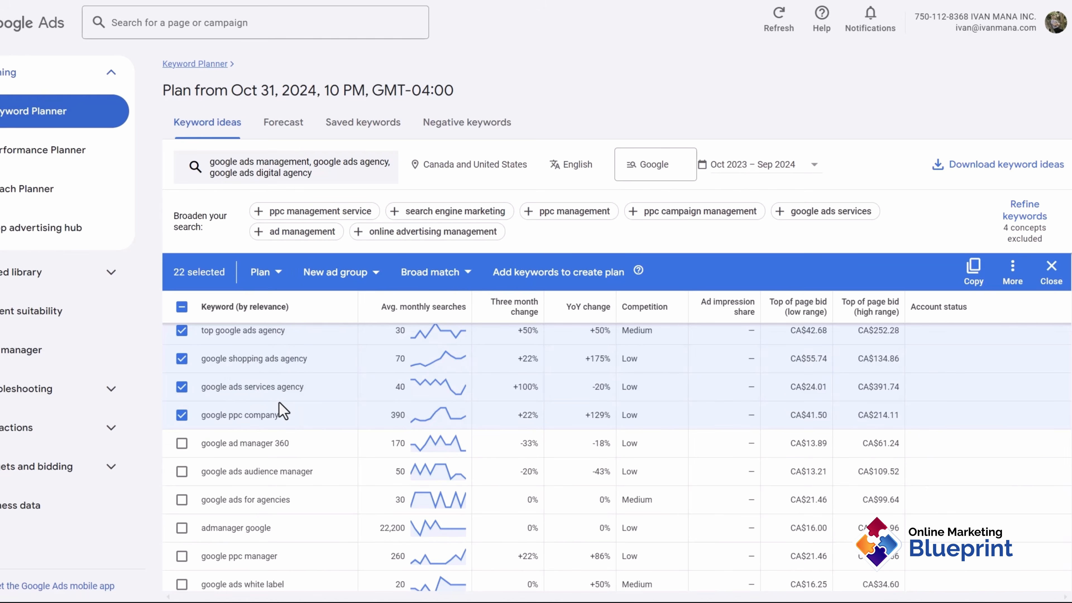
scroll(280, 412, down, 2)
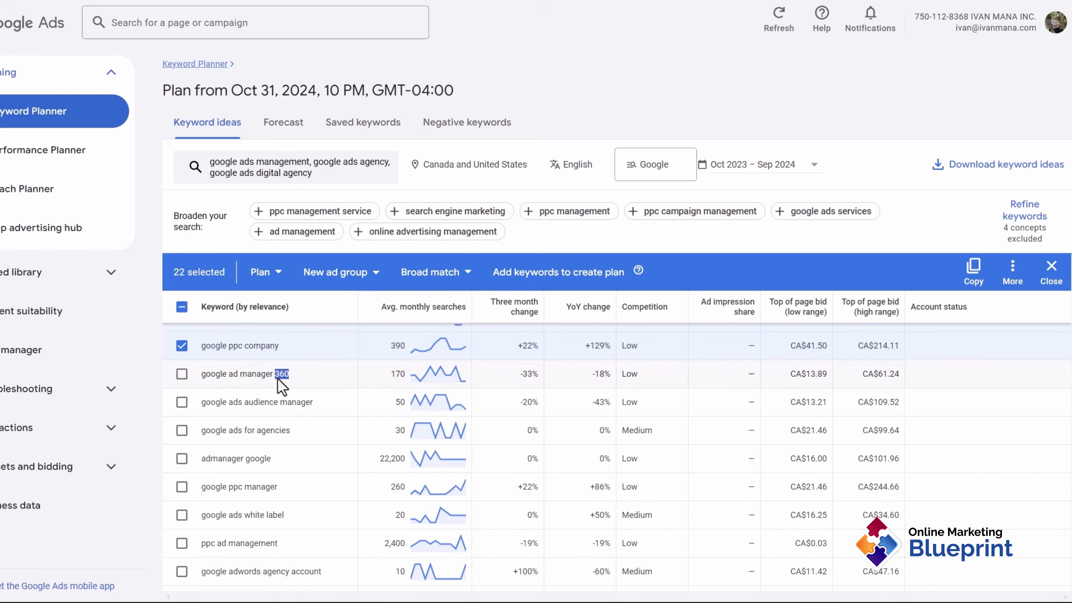
Skip google ads audience manager and google ads white label, and select google ppc manager and ppc ad management
scroll(263, 410, down, 2)
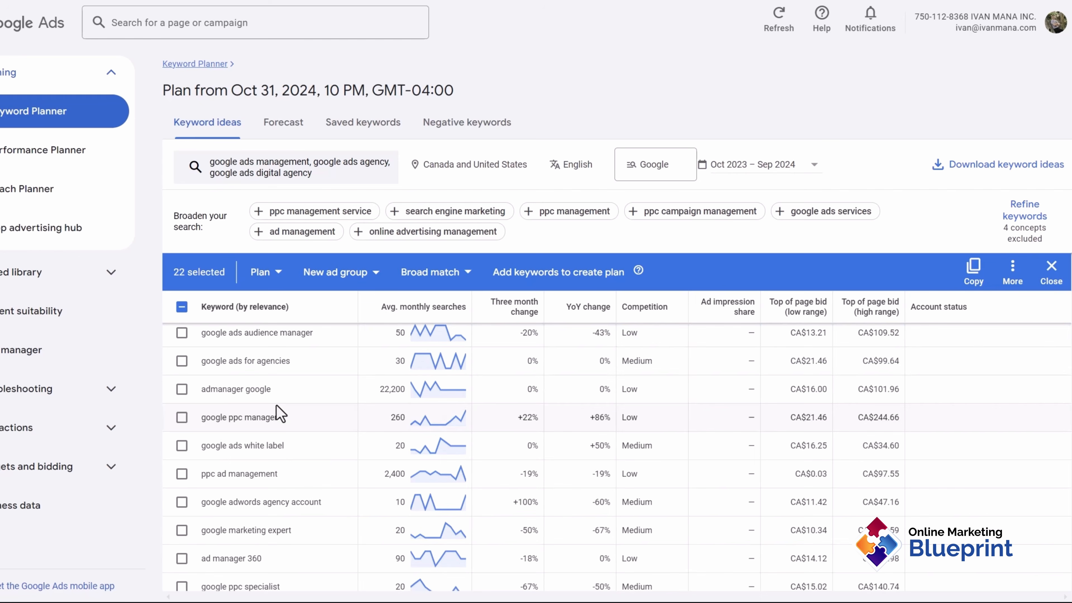
click(182, 417)
scroll(257, 453, down, 2)
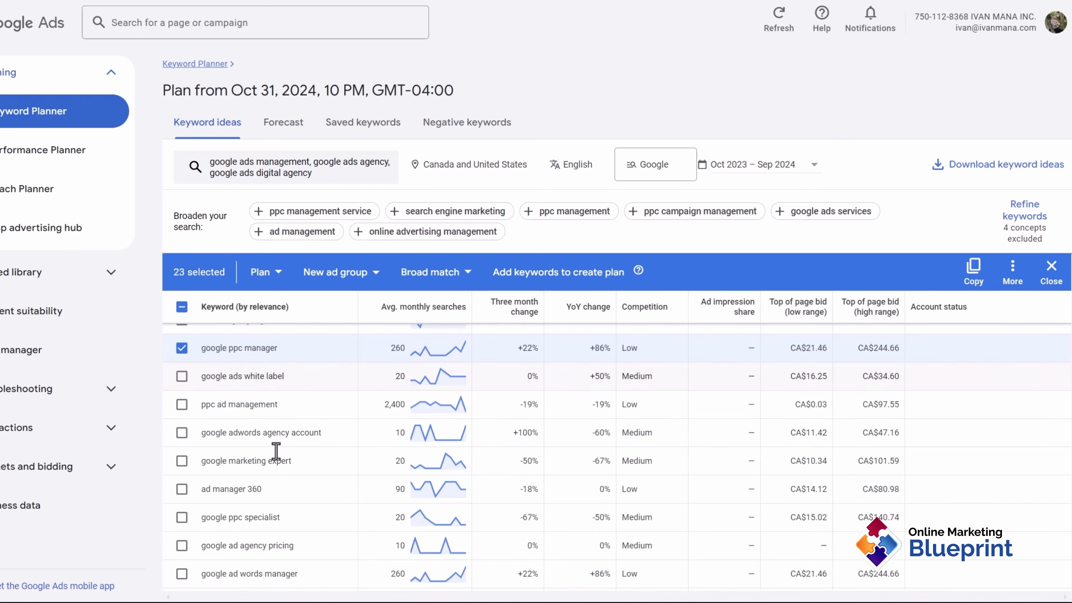
click(183, 405)
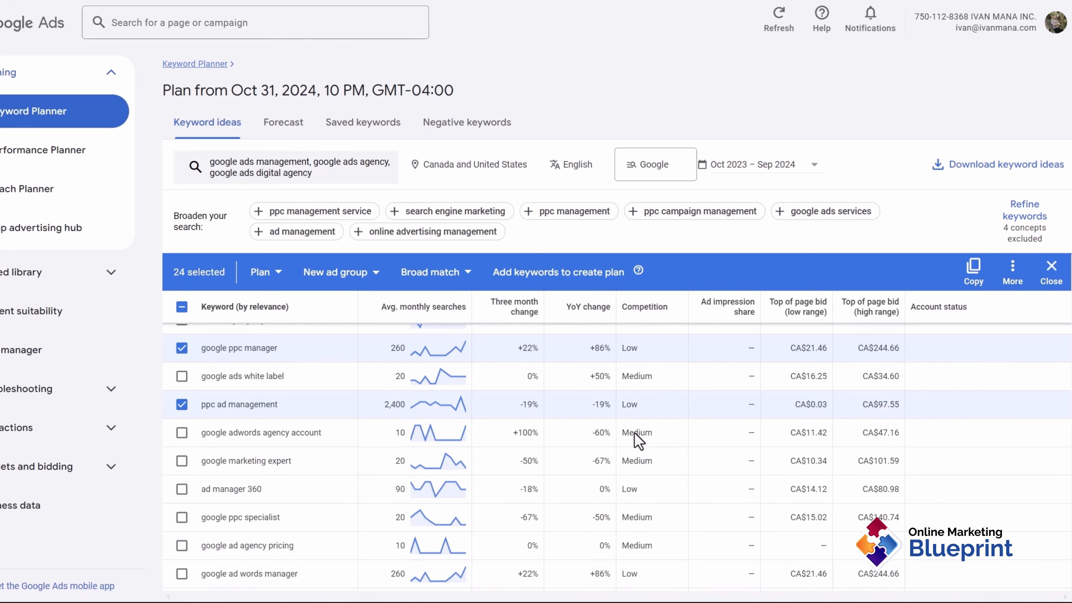
drag(204, 406, 274, 404)
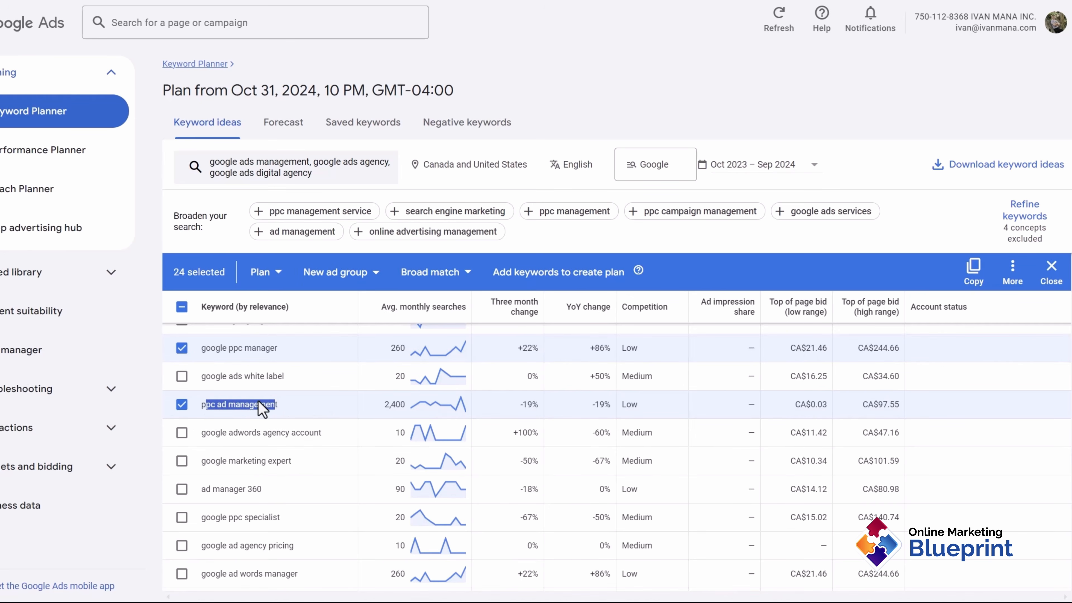
Review google adwords agency account but leave it unselected, and select google ppc specialist
scroll(261, 408, down, 2)
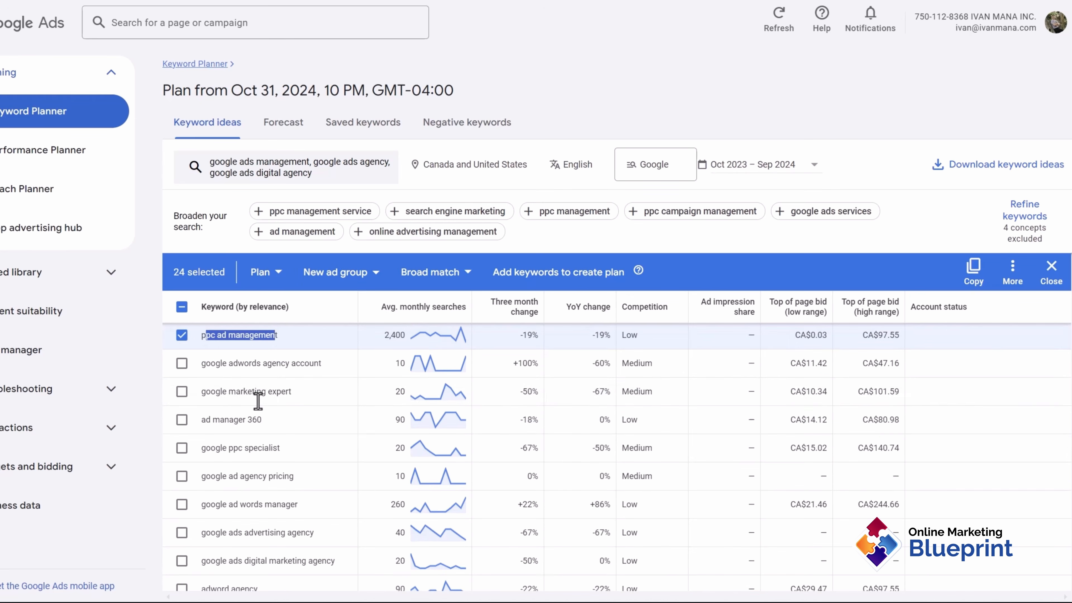
click(181, 363)
drag(206, 363, 308, 364)
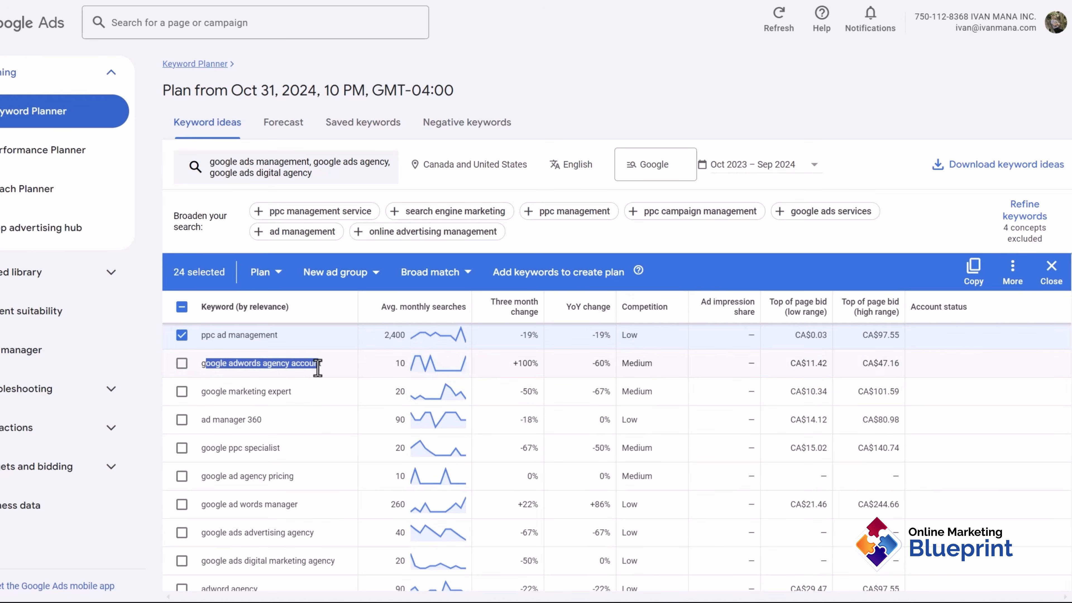
triple_click(276, 363)
scroll(317, 414, down, 2)
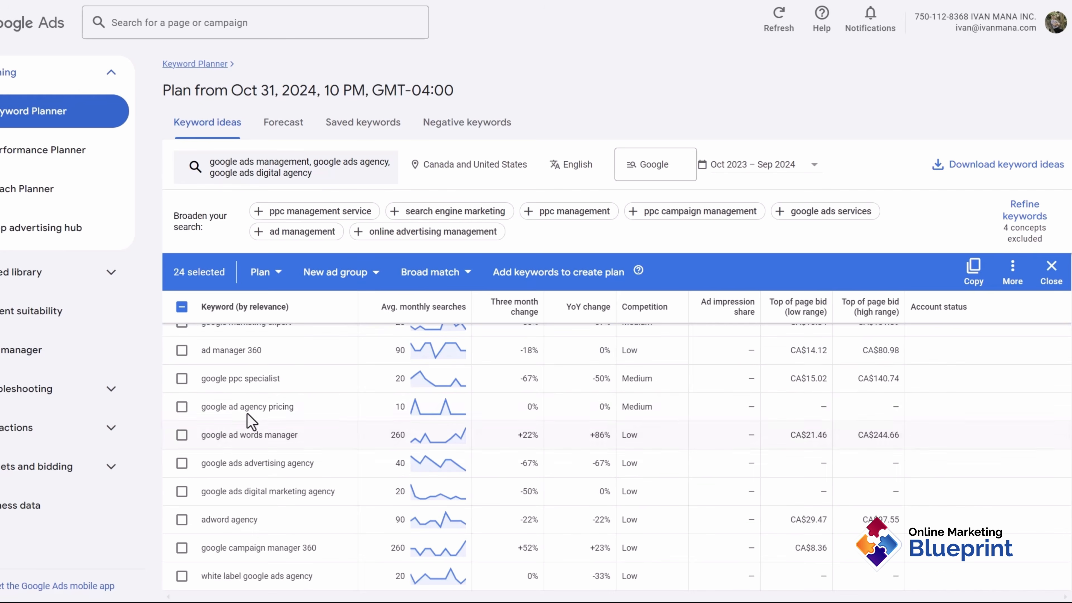
click(181, 379)
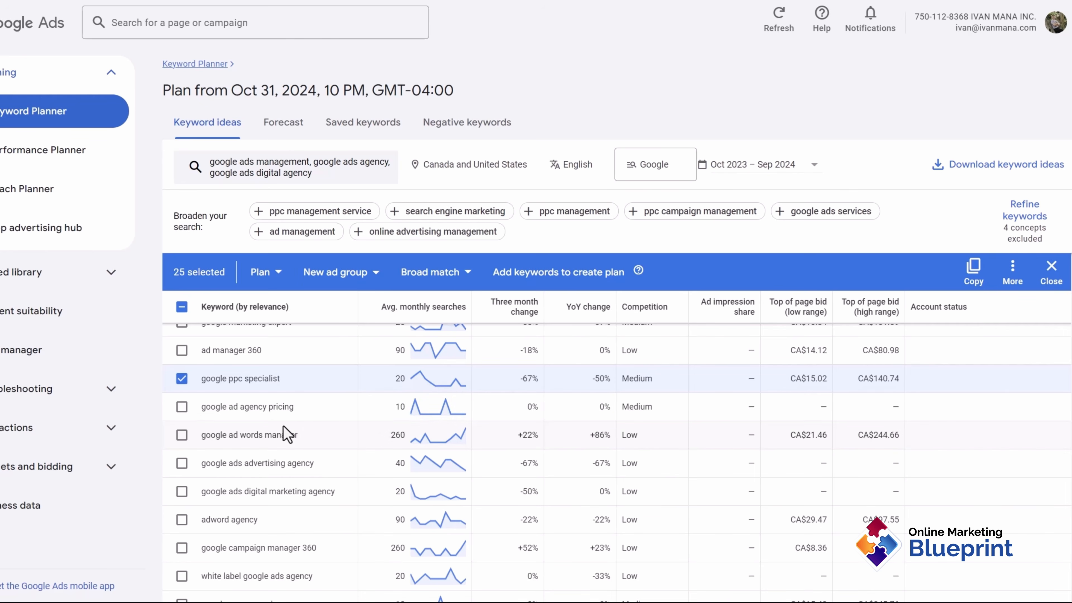
Skip google ad agency pricing and select google ads advertising agency and google ads digital marketing agency
scroll(299, 412, down, 2)
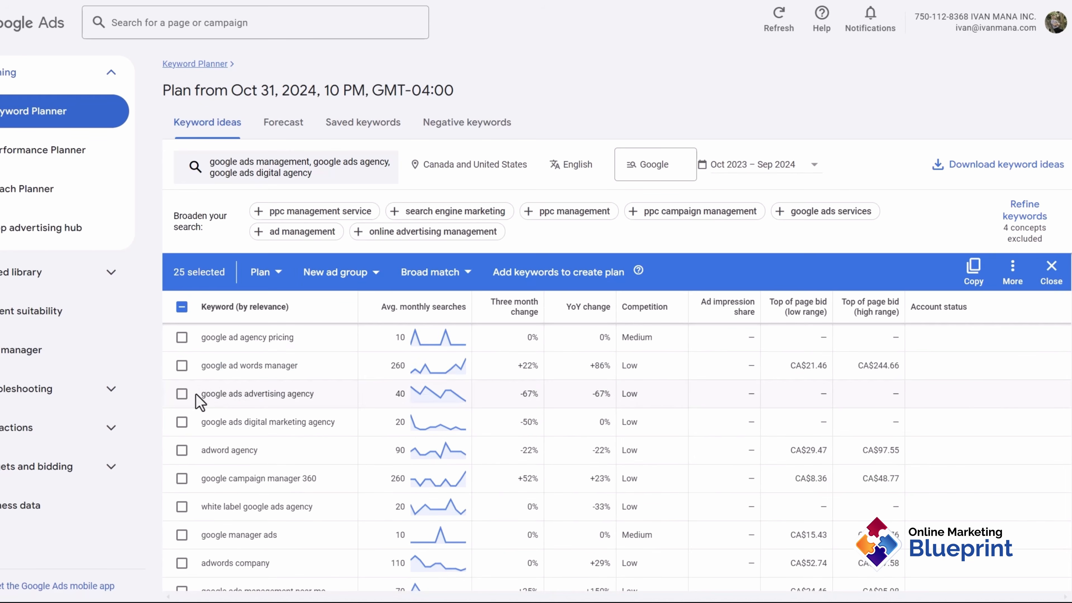
click(182, 394)
click(182, 422)
Select best google adwords agency near the end of the list and look over the rows-per-page options without changing them
scroll(243, 439, down, 8)
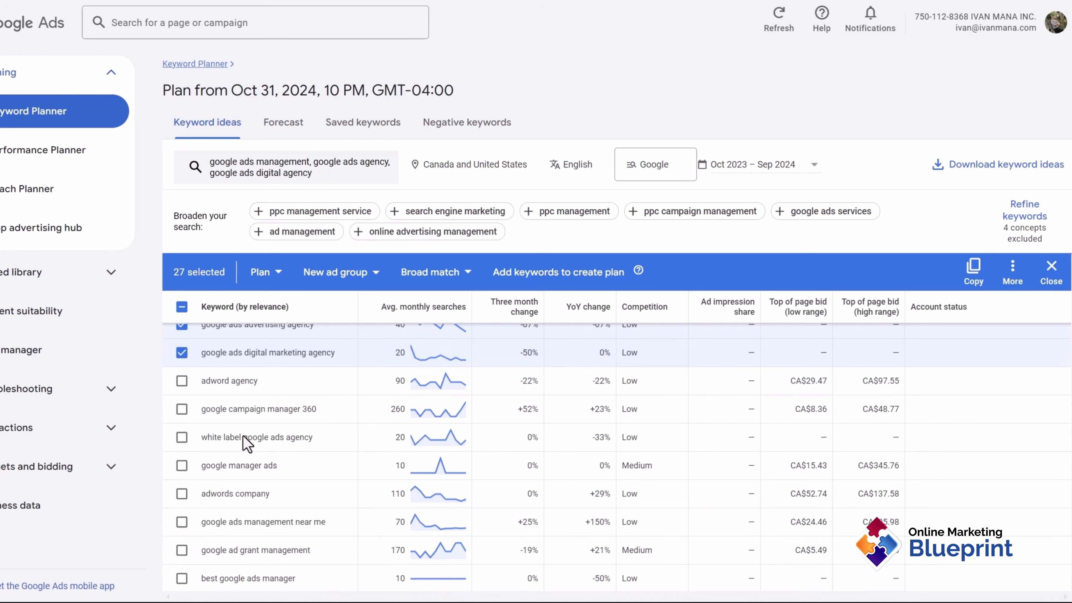
scroll(247, 444, down, 10)
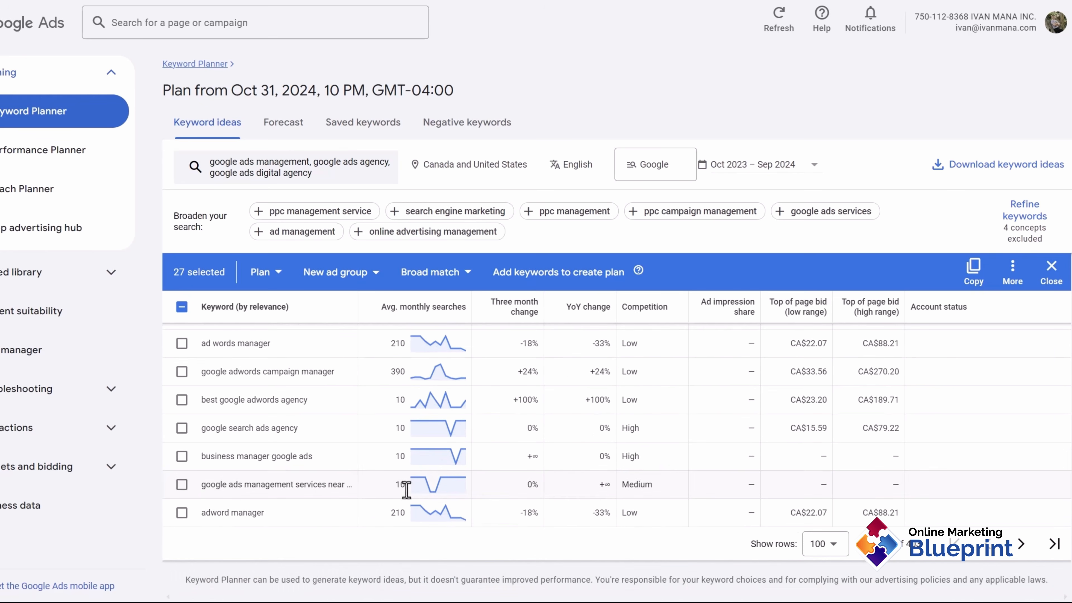
click(828, 549)
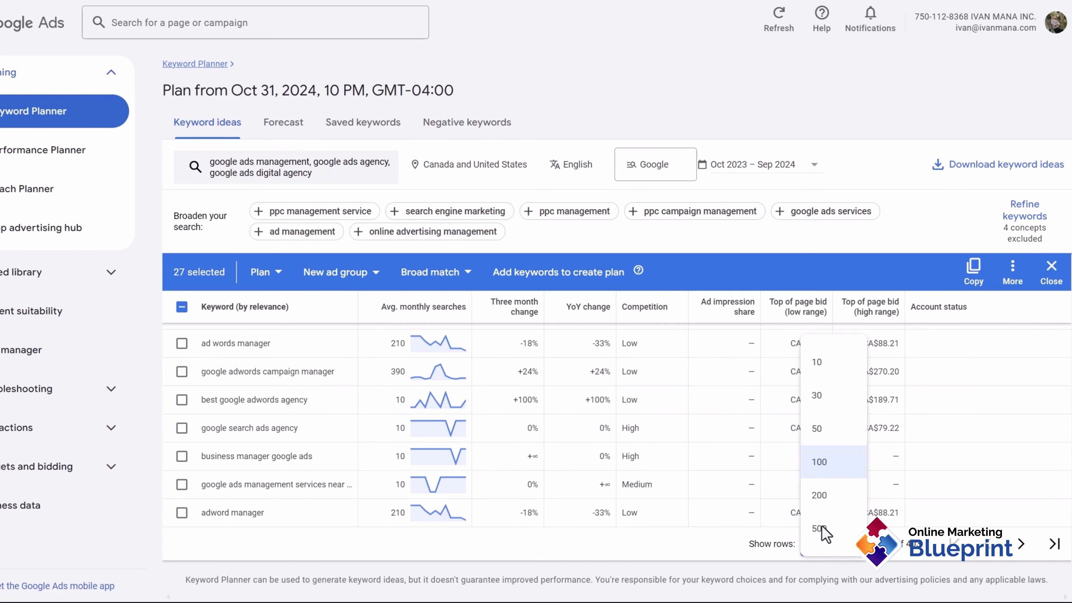
click(619, 566)
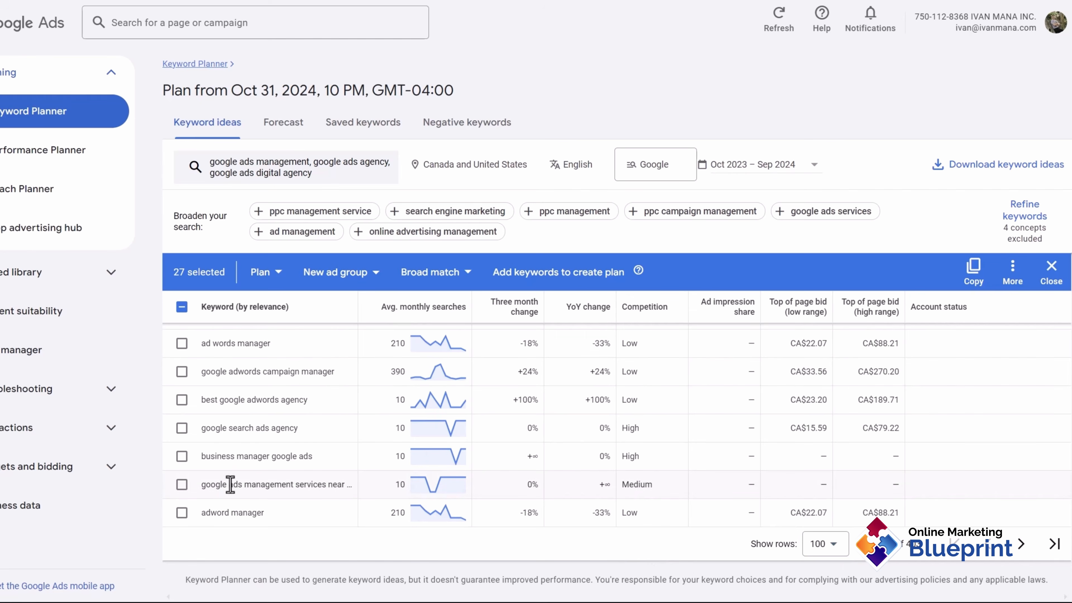
scroll(181, 406, up, 1)
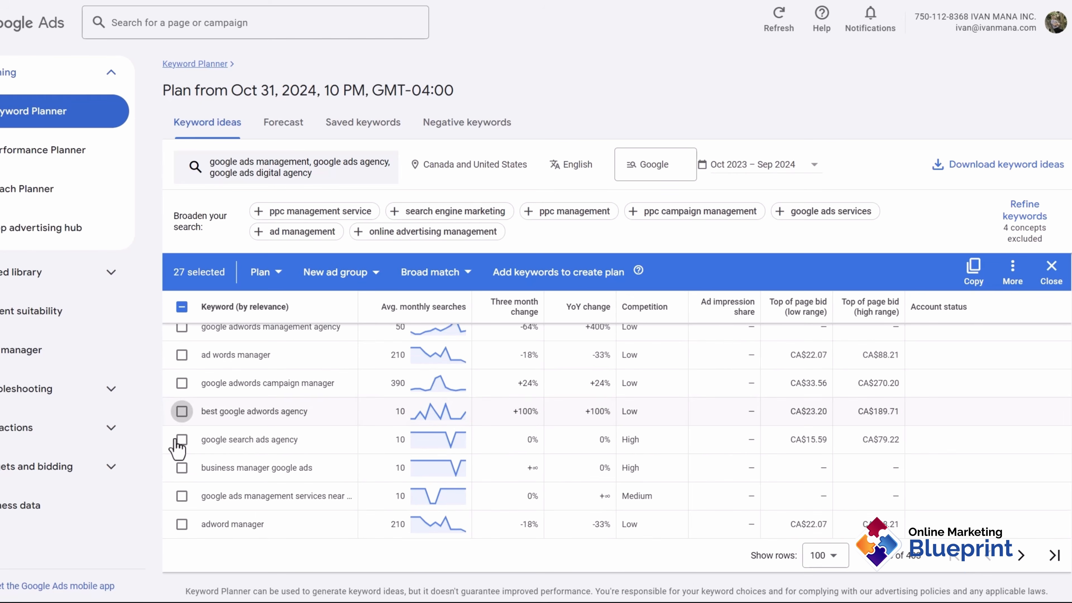
click(181, 412)
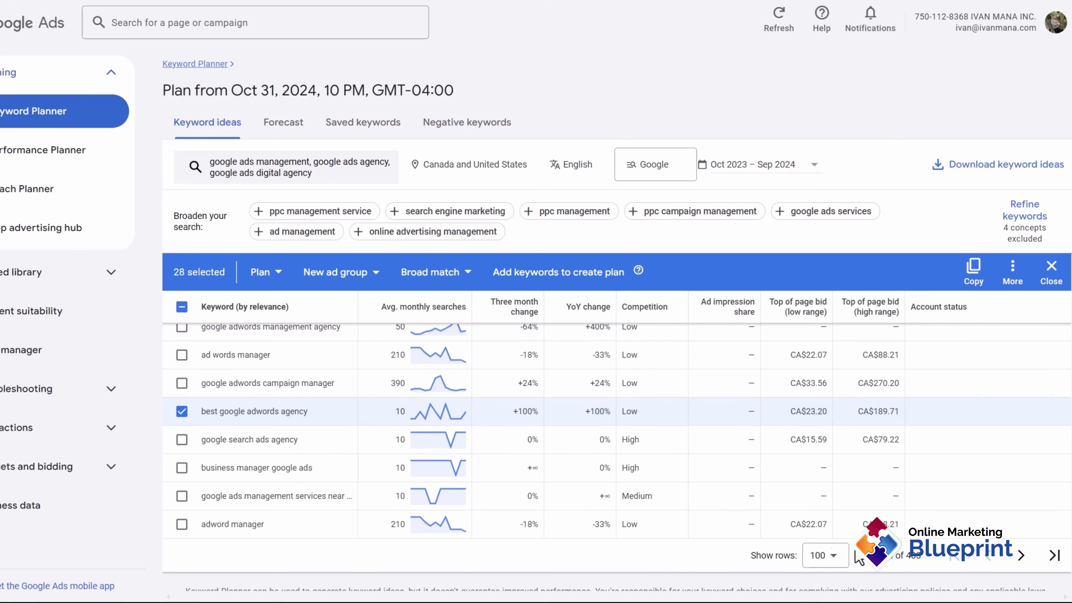
click(824, 555)
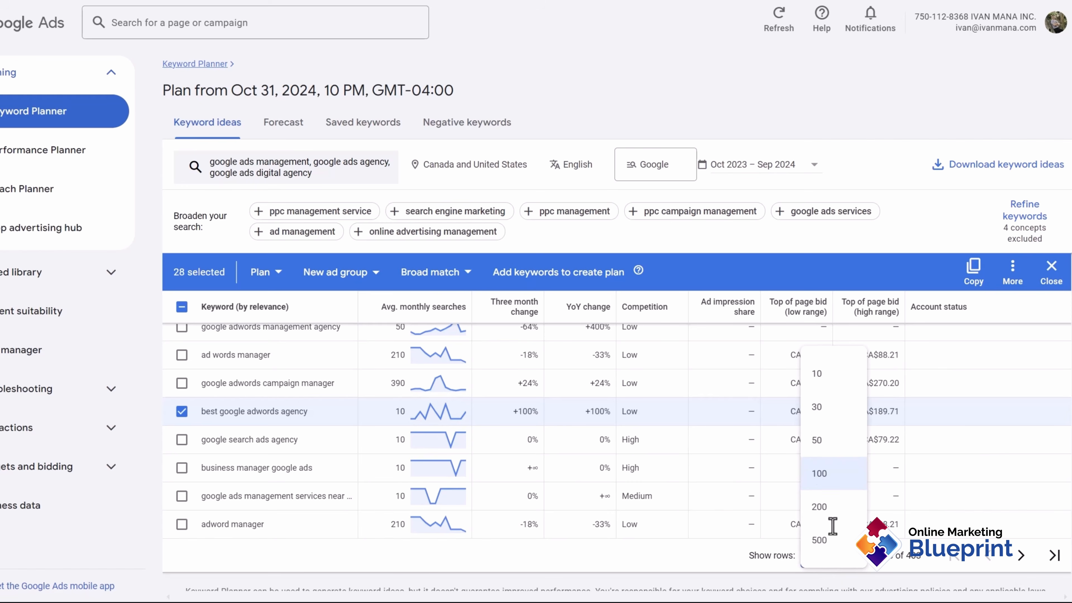
click(204, 347)
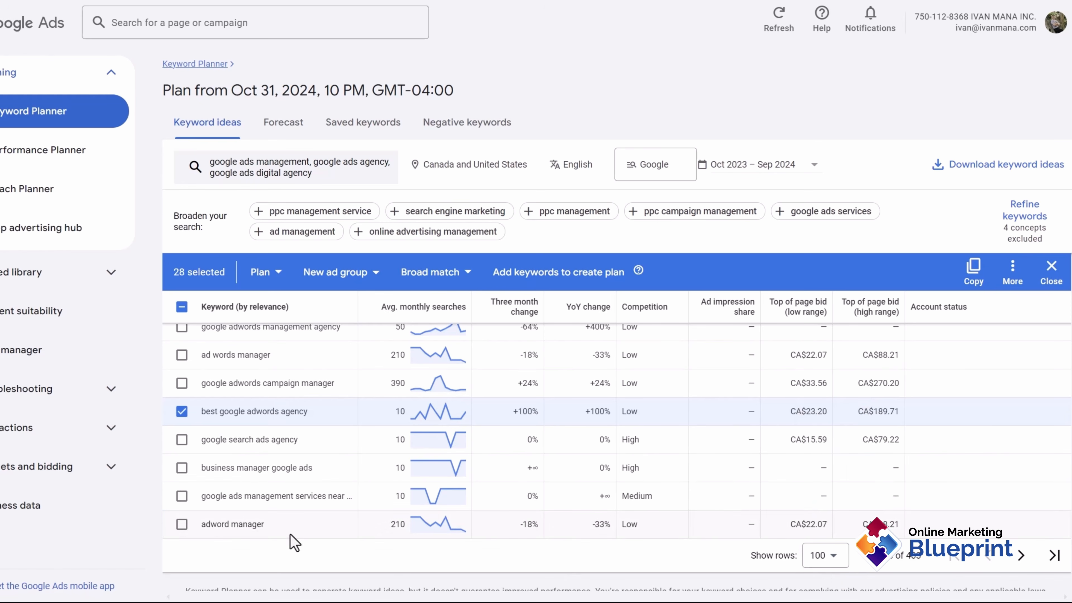
Select google search ads agency, widen the keyword column and read the full google ads management services near me entry, leaving it unselected
click(178, 442)
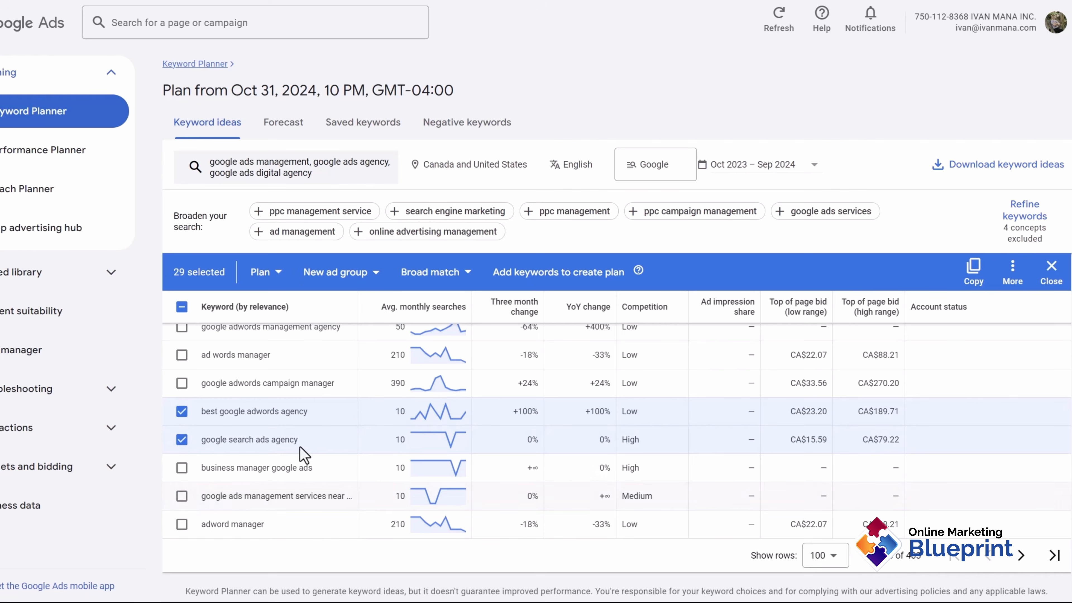
drag(358, 307, 436, 316)
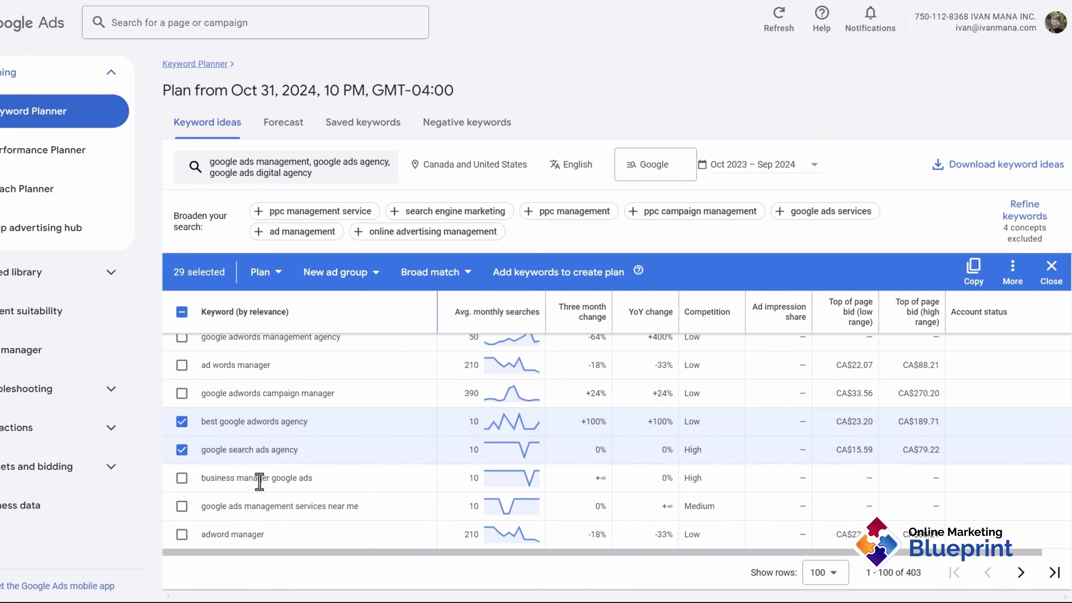
double_click(212, 506)
drag(241, 505, 351, 510)
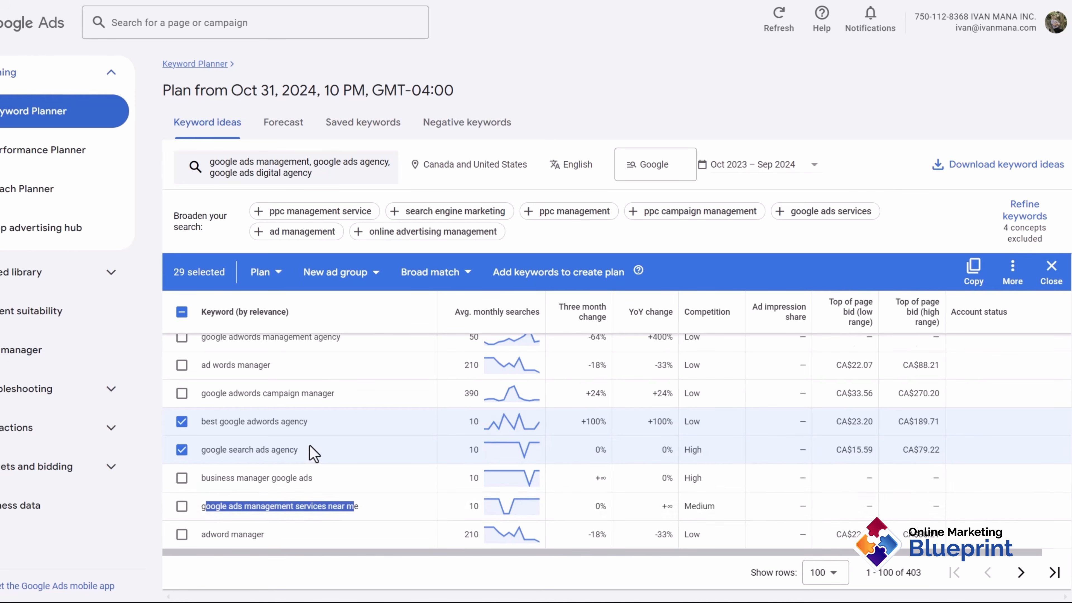
Go back up the keyword list and select google adwords management agency and google local service ads agency
scroll(311, 450, up, 2)
click(181, 406)
scroll(253, 461, up, 3)
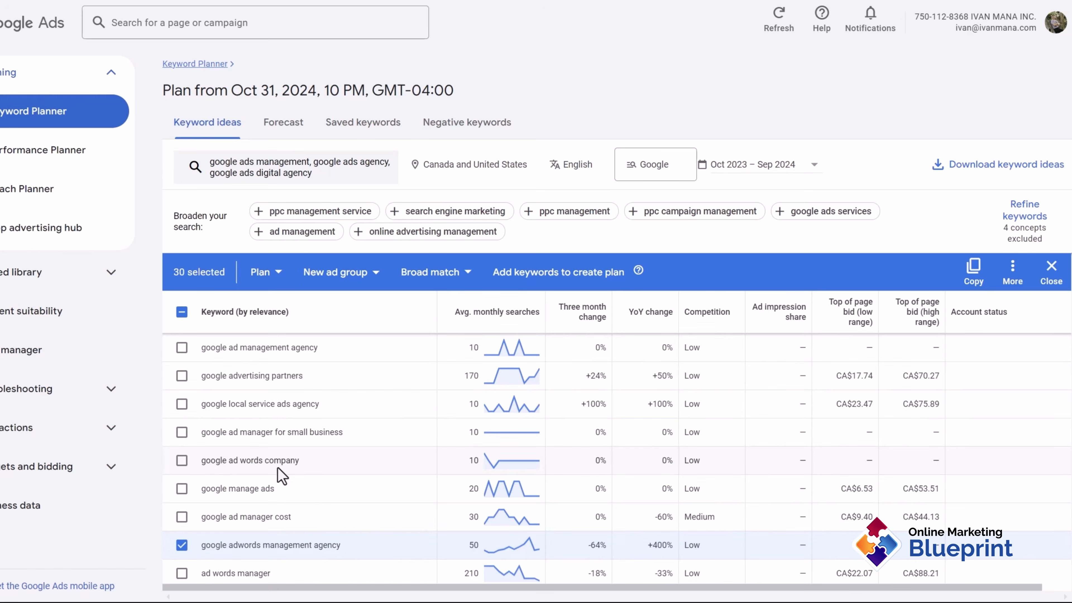
scroll(238, 483, up, 2)
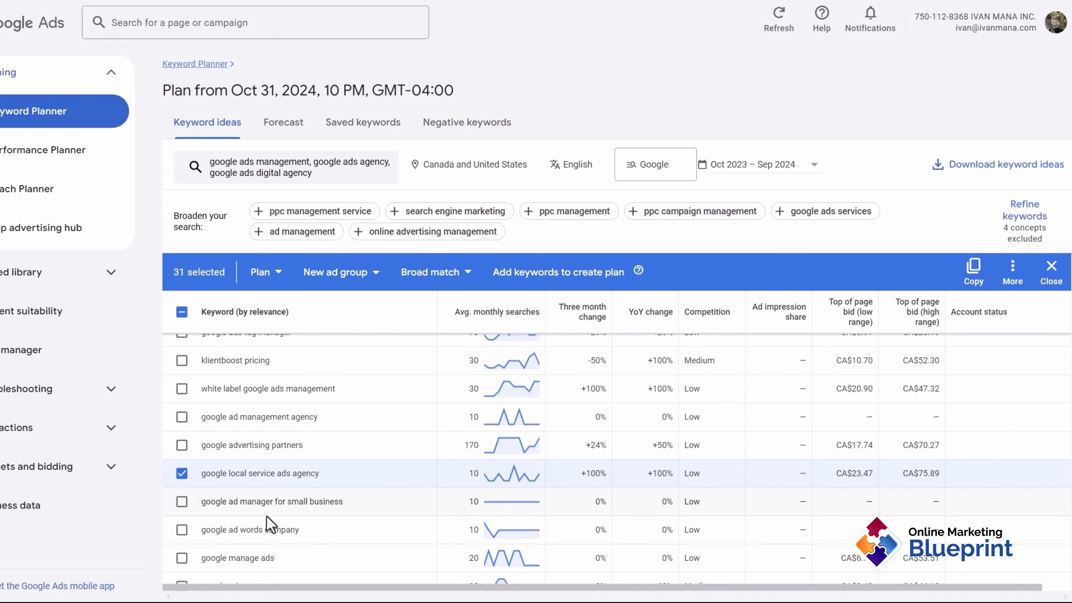
Select ppc ads services, ppc ads agency and google shopping management services, skipping the white label and klientboost pricing keywords
scroll(267, 524, up, 6)
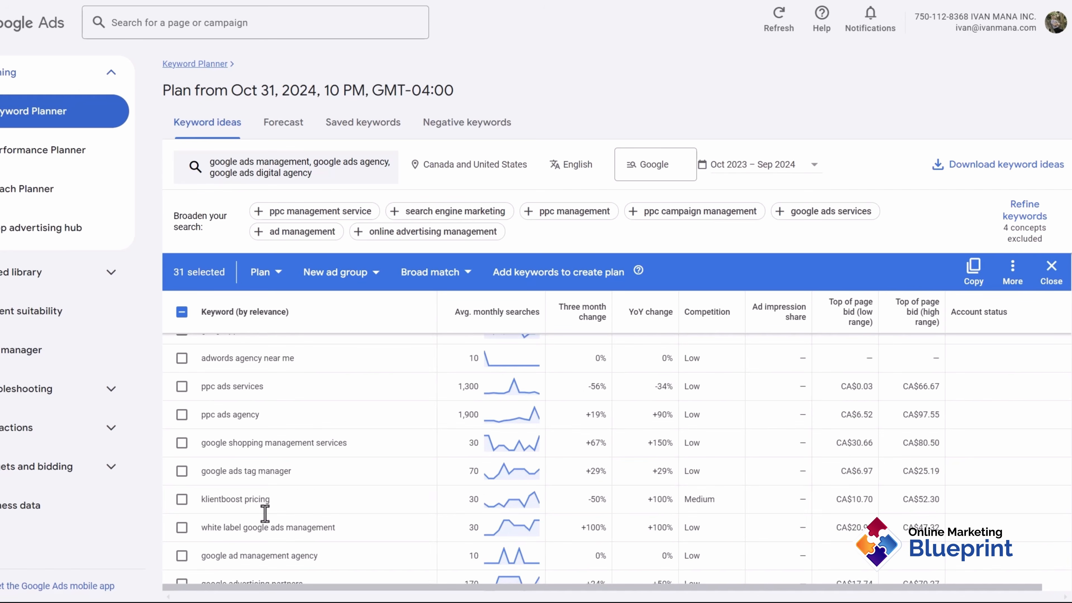
click(182, 456)
click(181, 484)
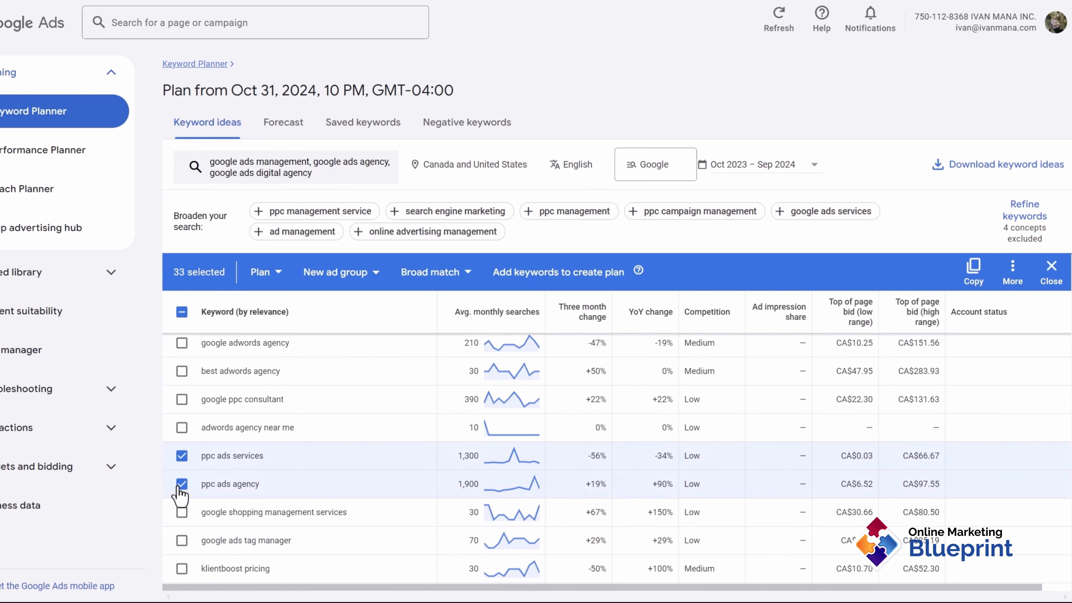
click(182, 512)
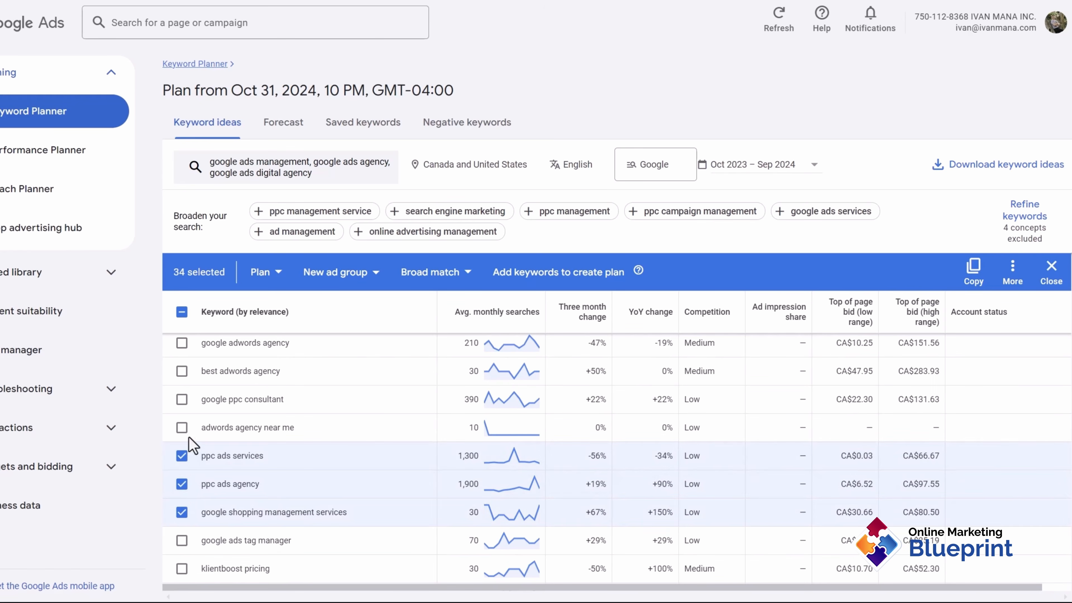
Select google ppc consultant, best adwords agency and google adwords agency, leaving adwords agency near me unselected
click(182, 400)
scroll(248, 464, up, 2)
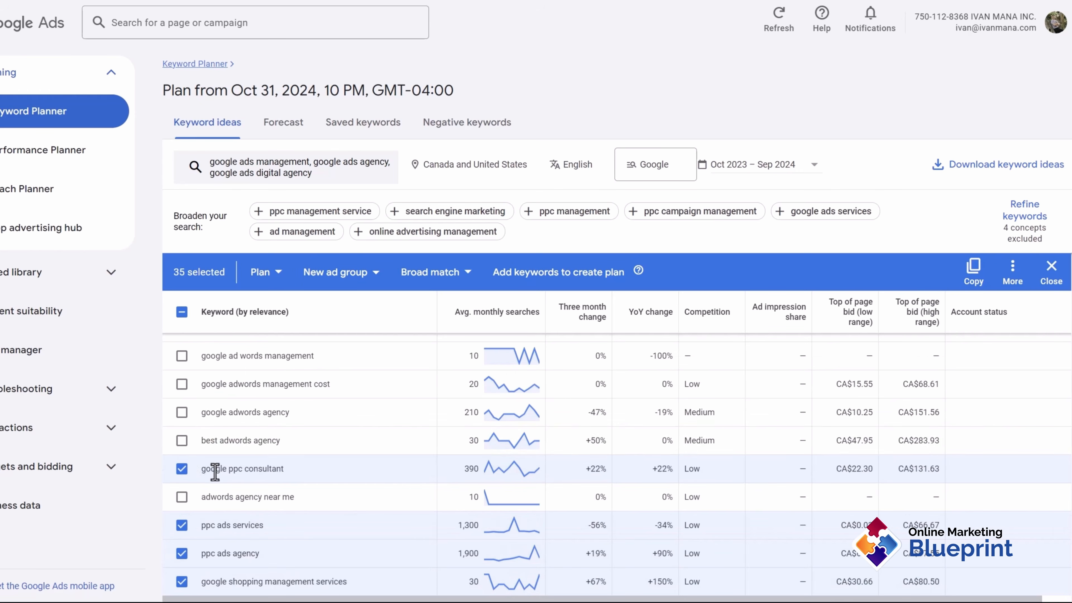
click(182, 441)
click(182, 412)
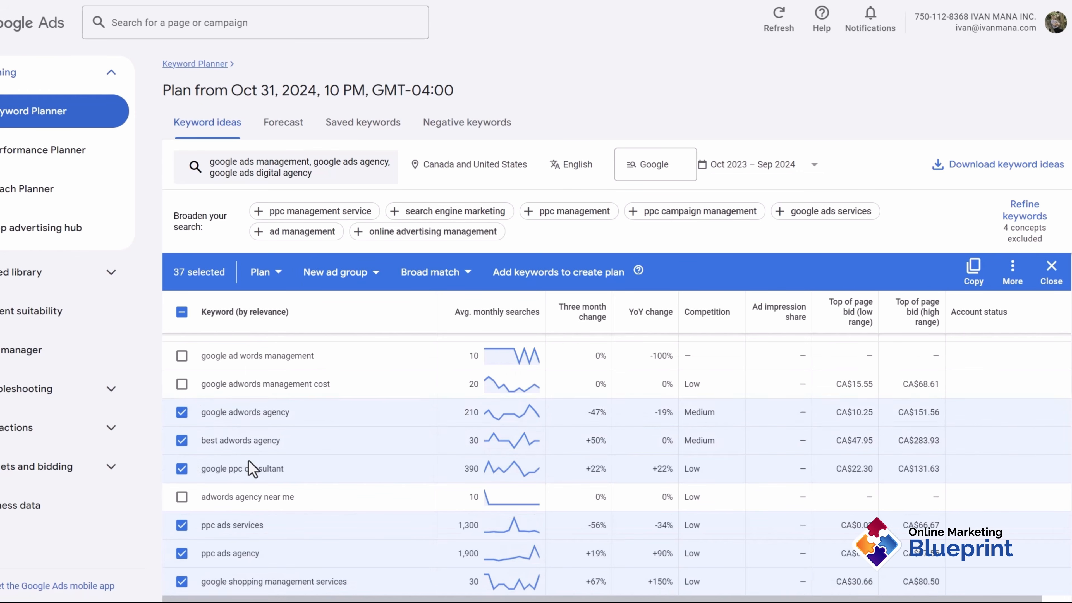
Select google ad words management and adword agency, leaving google adwords management cost and google ads management near me unselected
scroll(253, 486, up, 2)
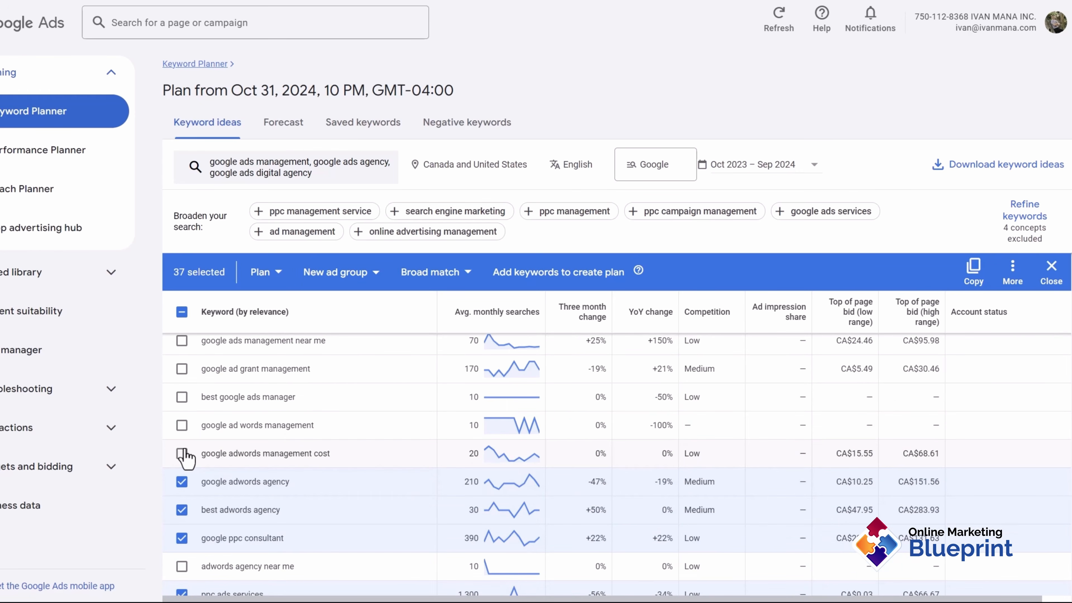
click(182, 425)
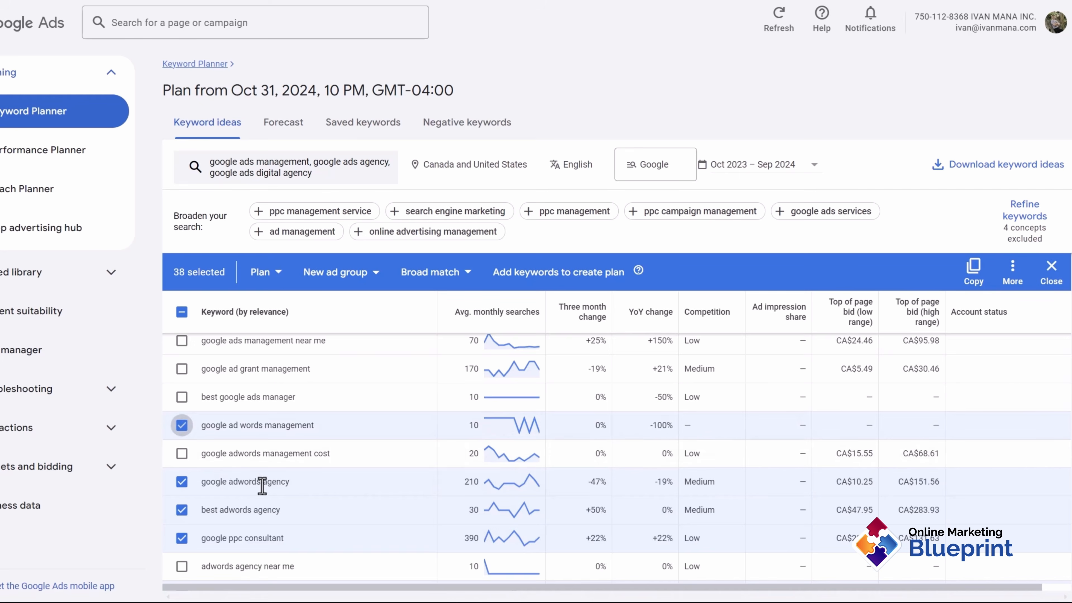
scroll(263, 485, up, 2)
scroll(192, 458, up, 2)
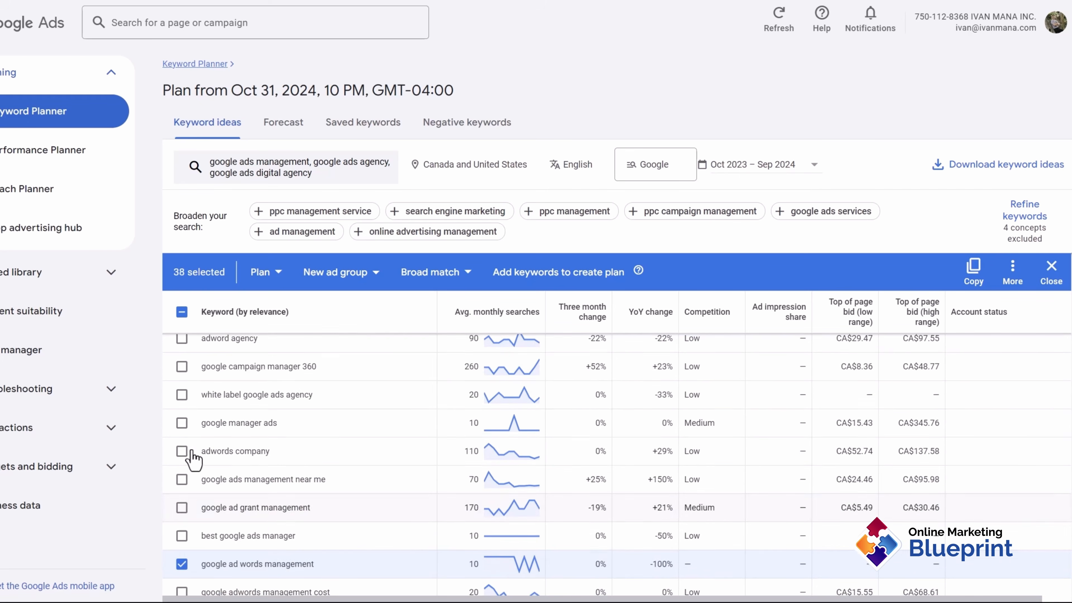
scroll(192, 463, up, 2)
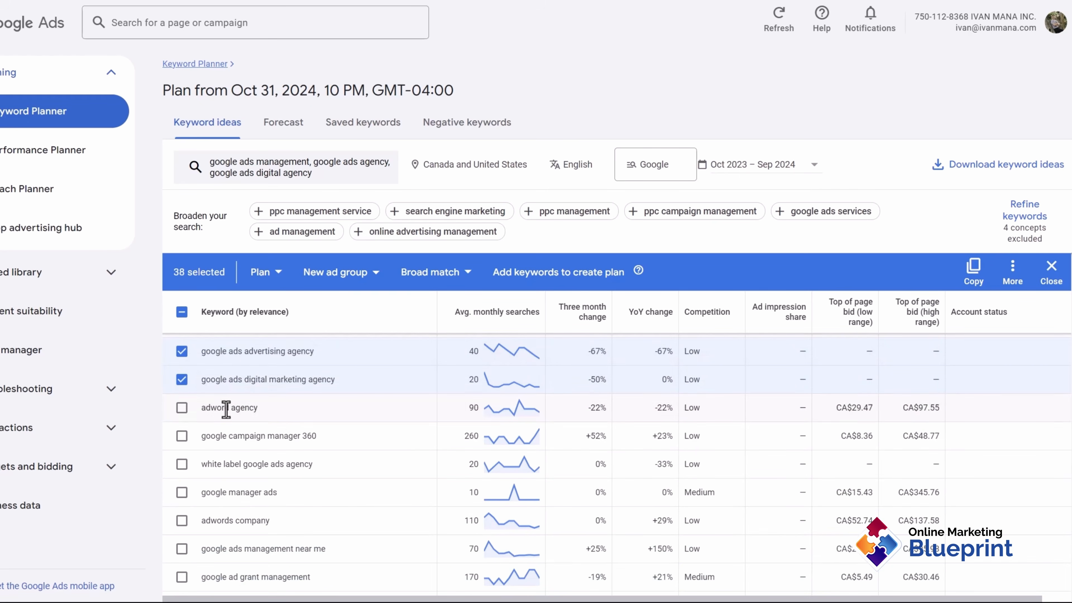
click(182, 408)
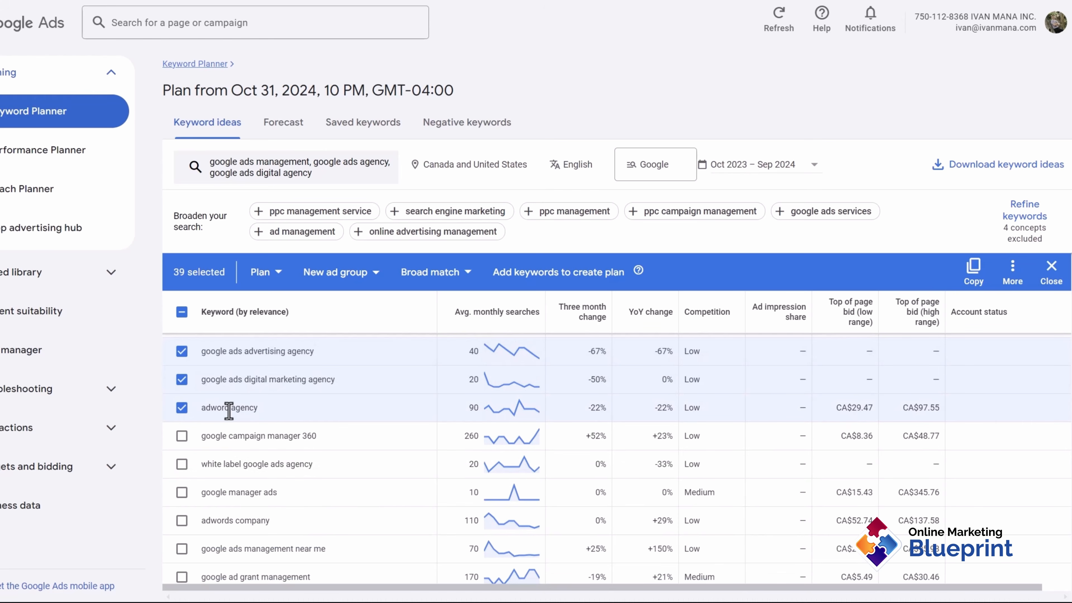
drag(210, 410, 253, 416)
scroll(296, 435, down, 5)
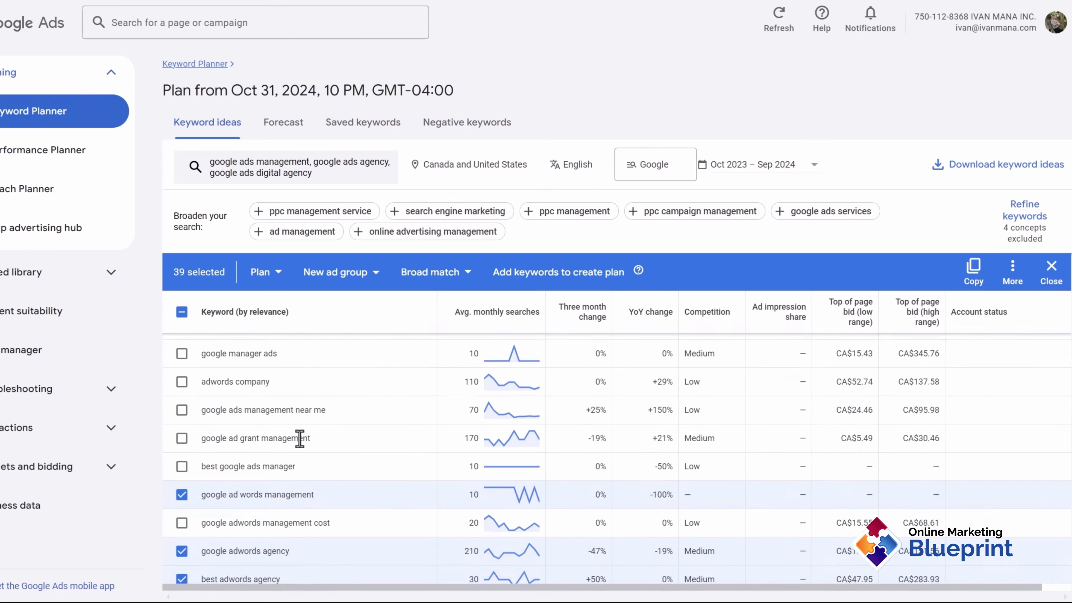
scroll(306, 447, up, 6)
scroll(312, 427, up, 10)
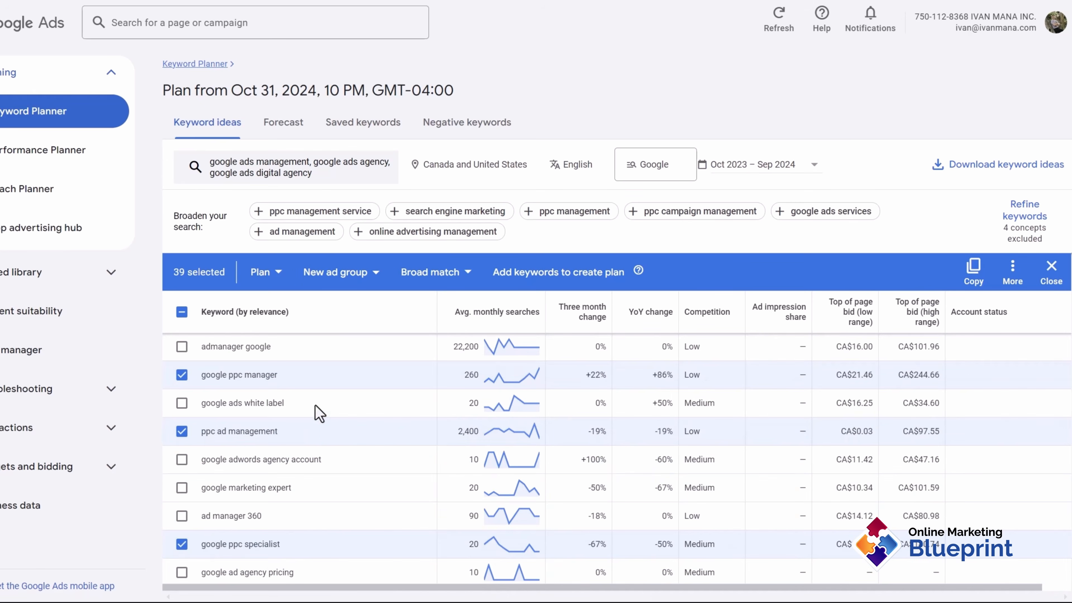
click(336, 272)
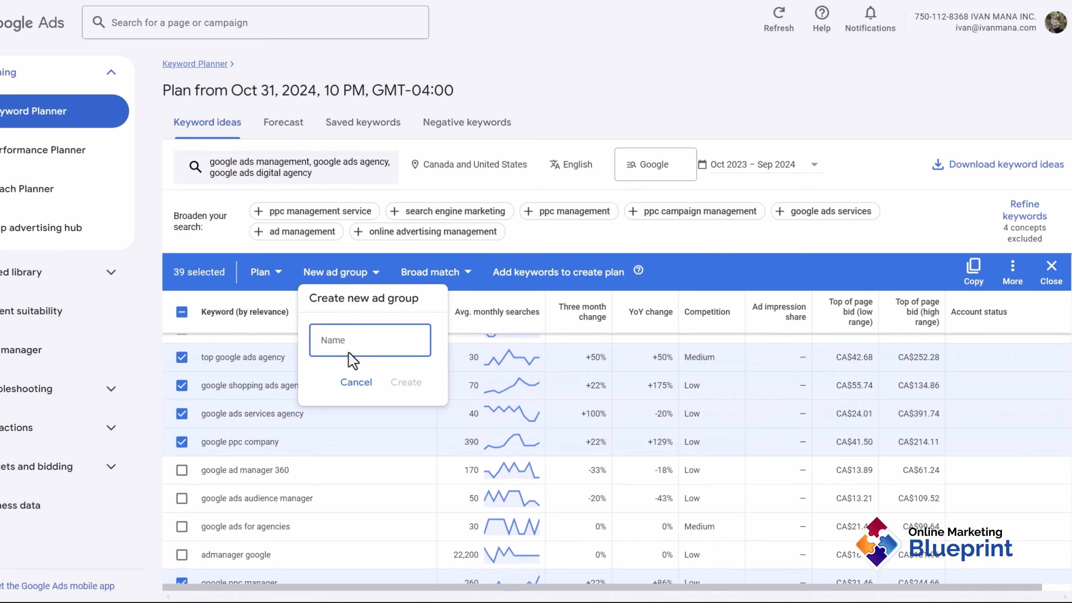
click(355, 385)
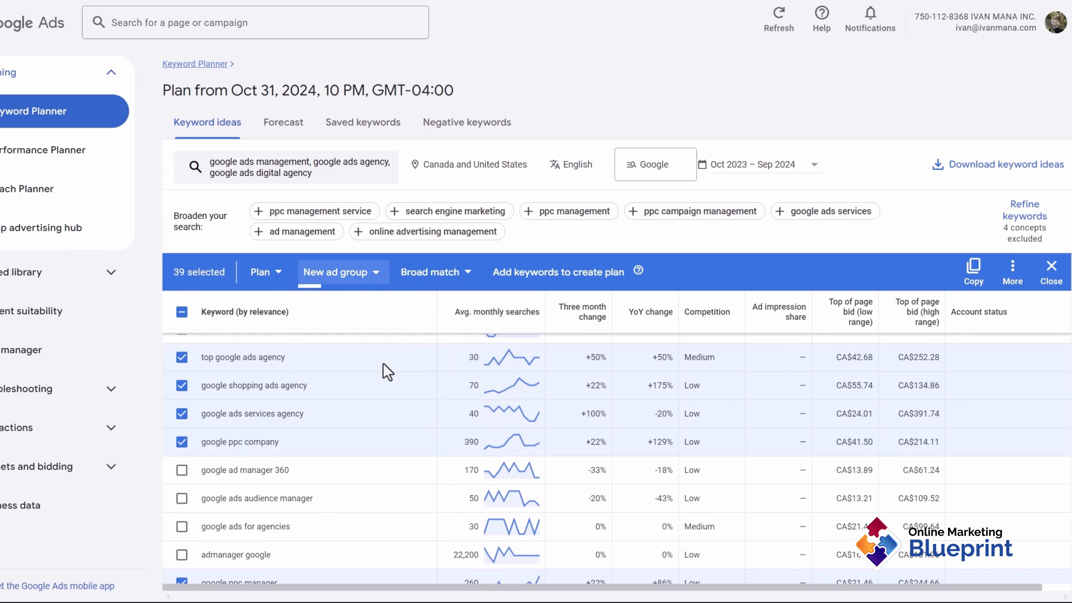
Keep Plan as the destination for the selected keywords and create a new ad group named Google Ads
click(270, 272)
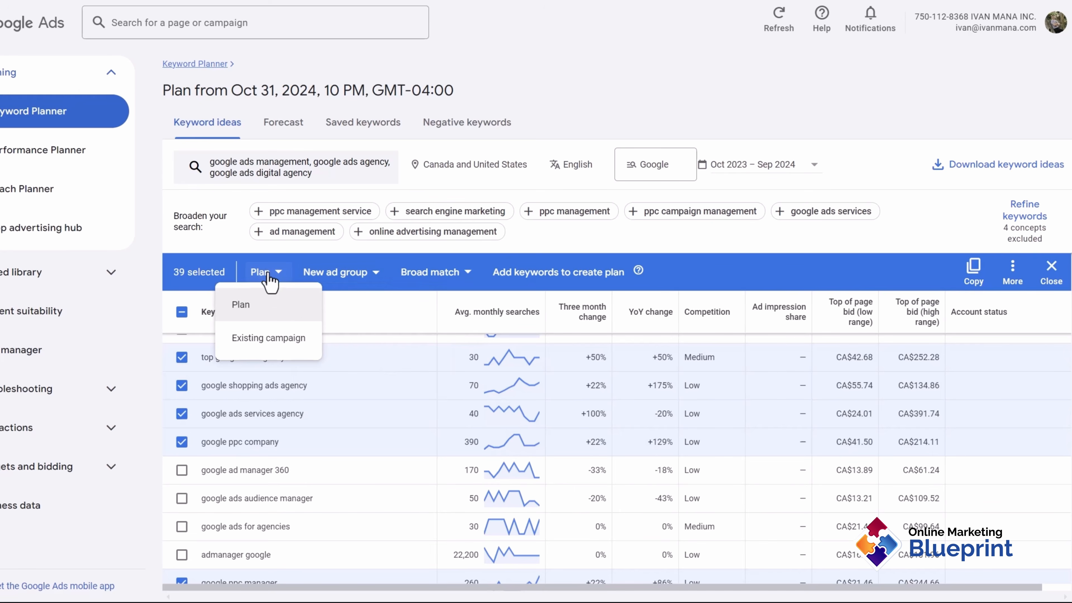
click(243, 310)
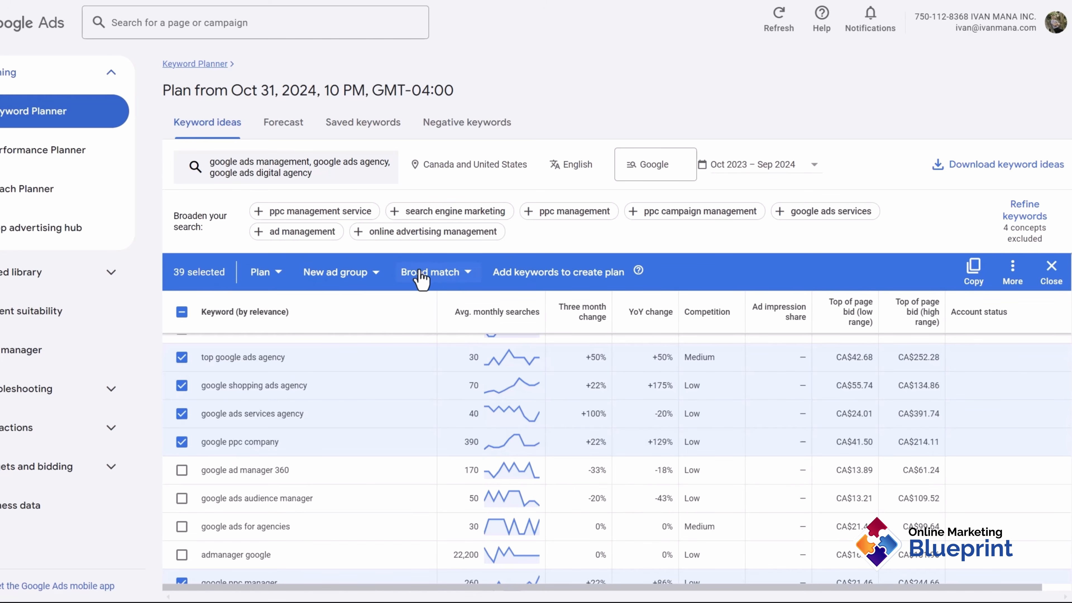
click(333, 278)
click(334, 343)
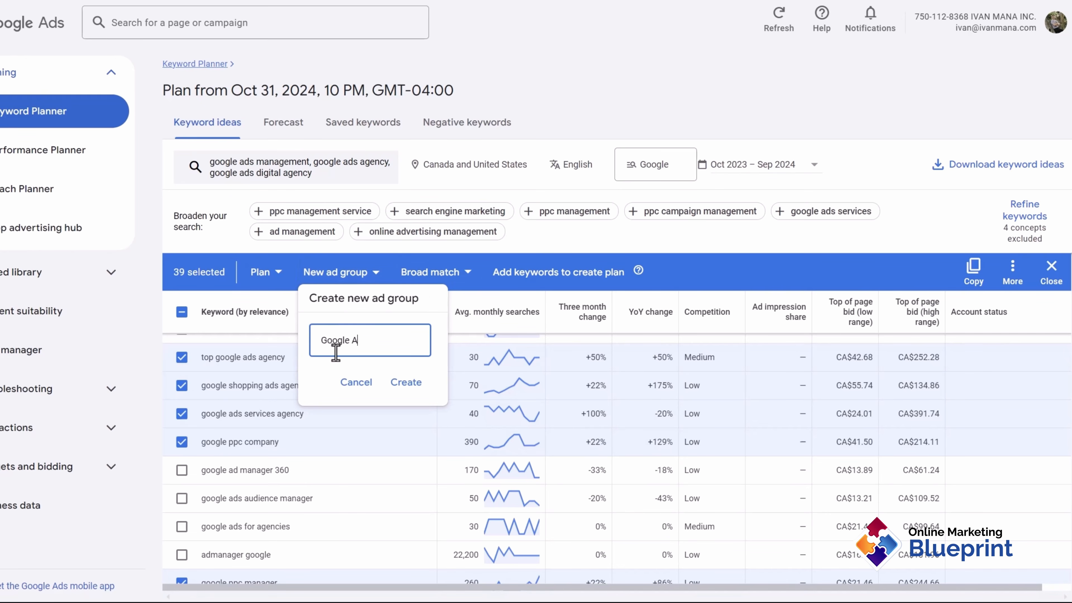
click(412, 382)
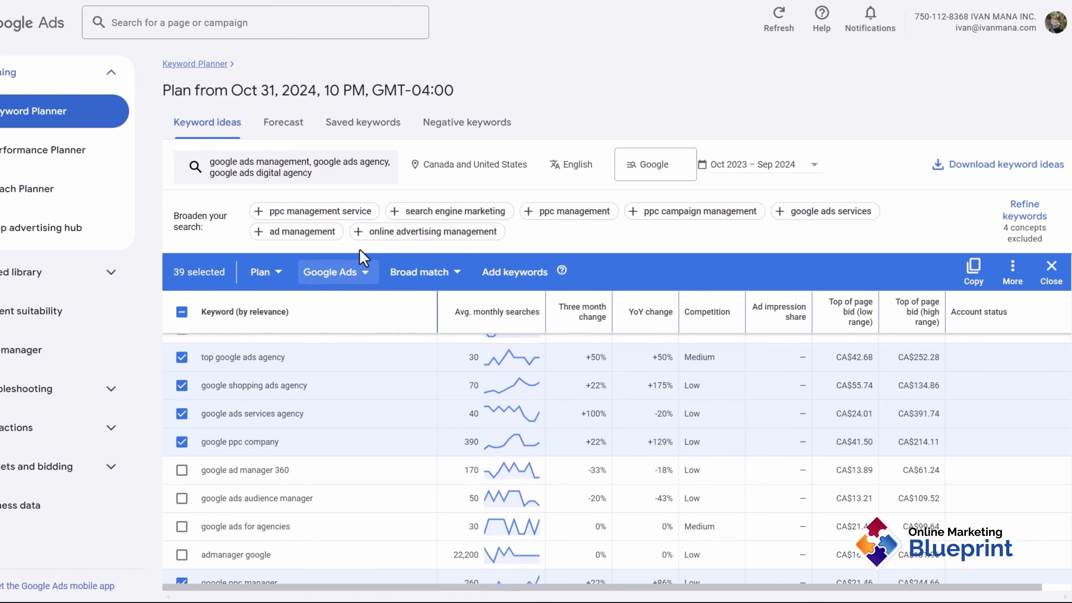
Keep the Google Ads ad group as the target and add the selected keywords to it as broad match
click(364, 272)
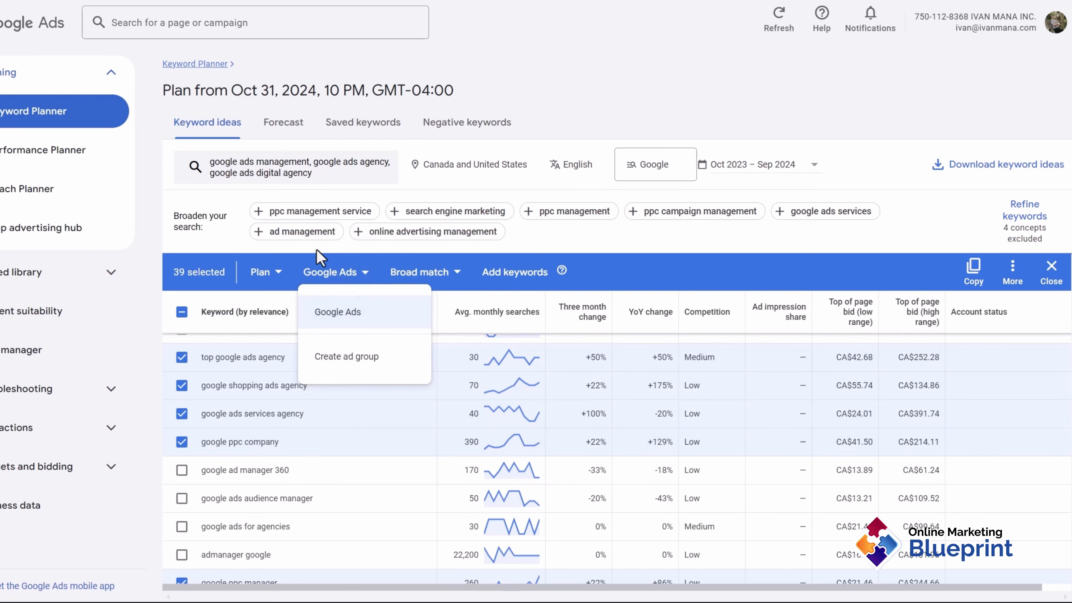
click(665, 274)
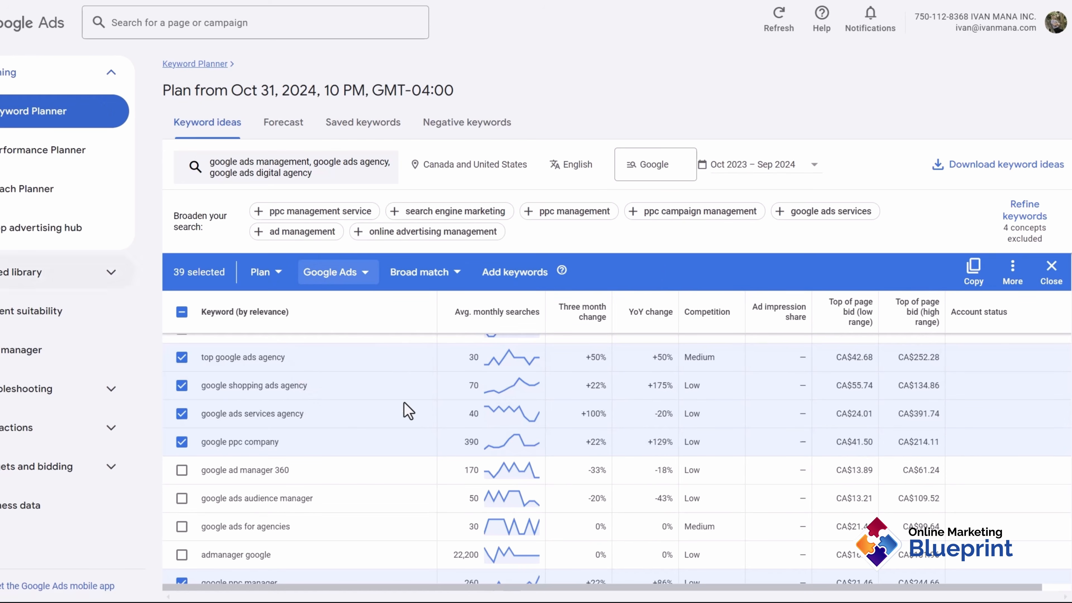
scroll(406, 409, down, 5)
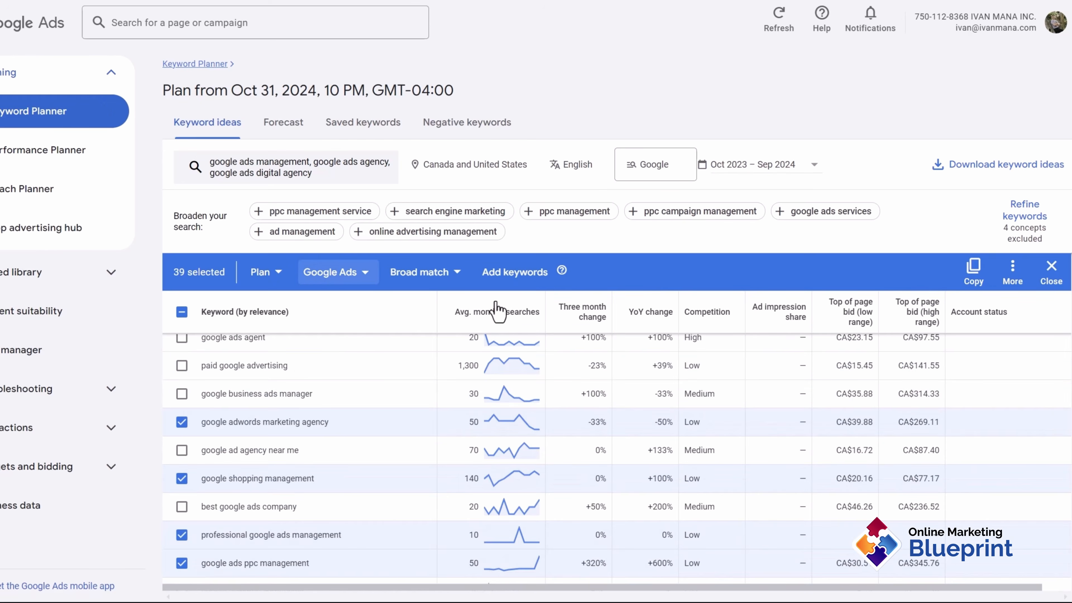
click(512, 272)
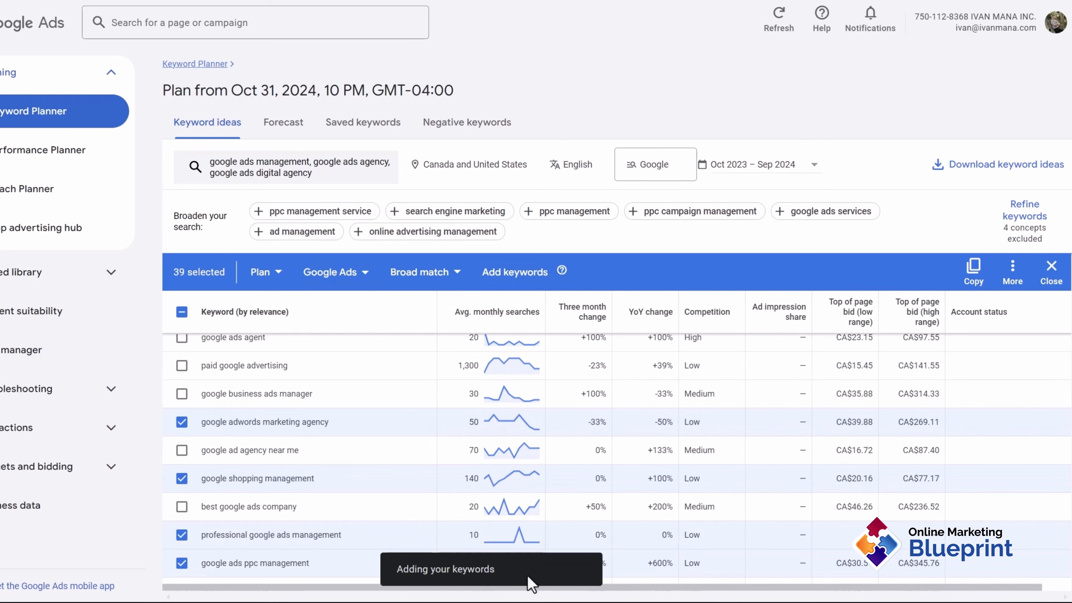
Look through the keyword ideas and their account status to check which ones are saved in the plan
scroll(902, 473, up, 3)
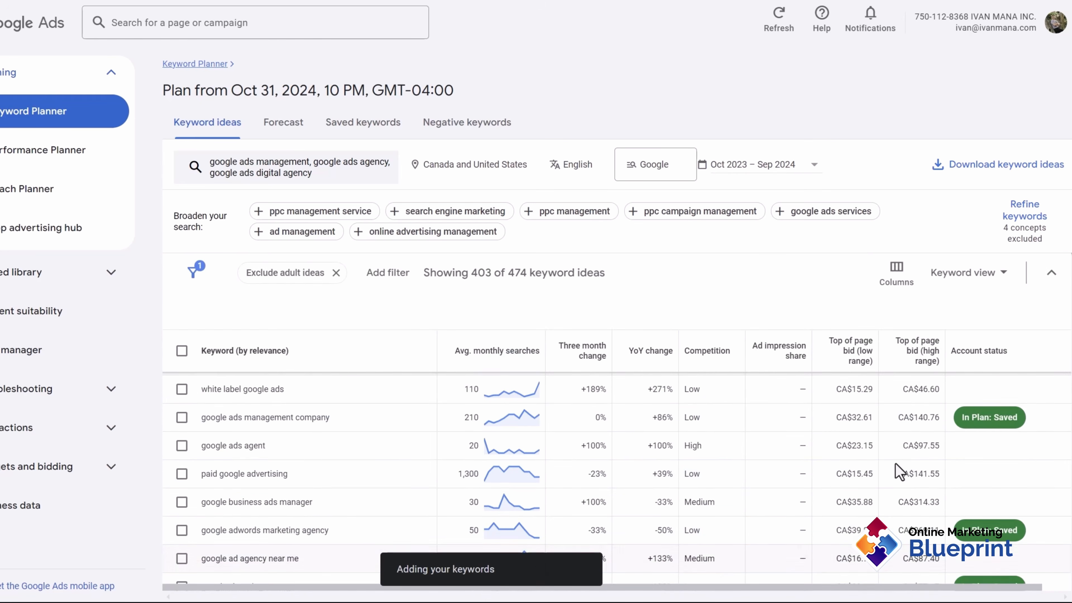
scroll(961, 466, down, 5)
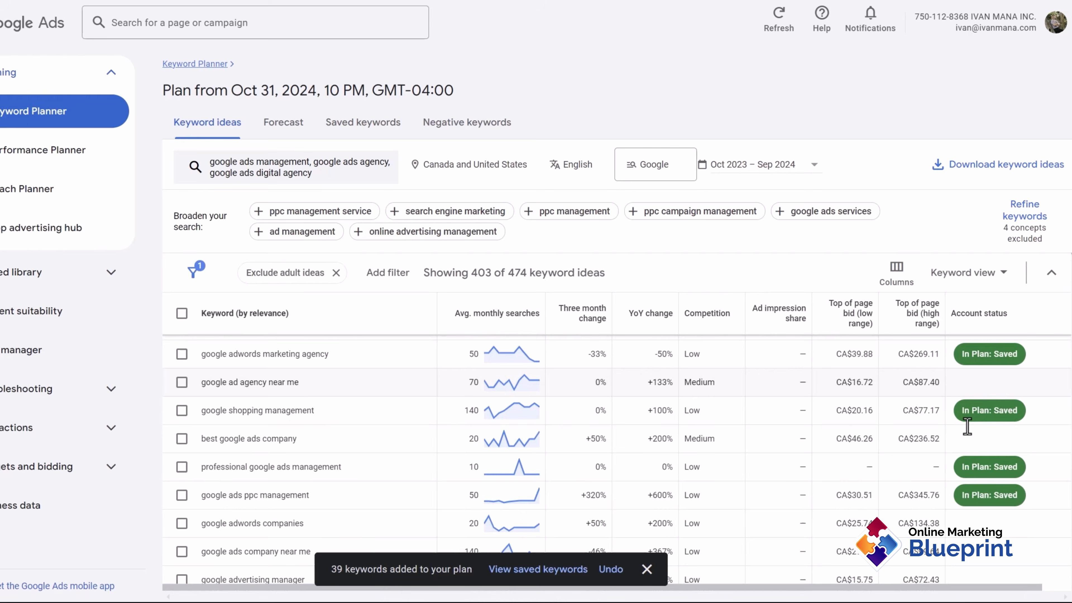
scroll(1058, 407, down, 10)
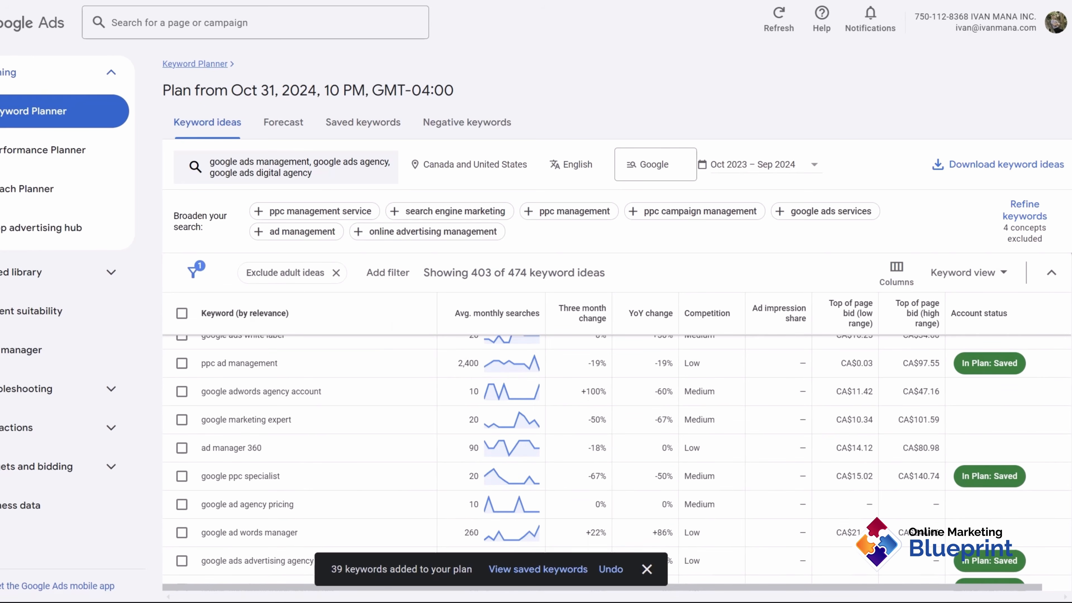
scroll(616, 422, down, 5)
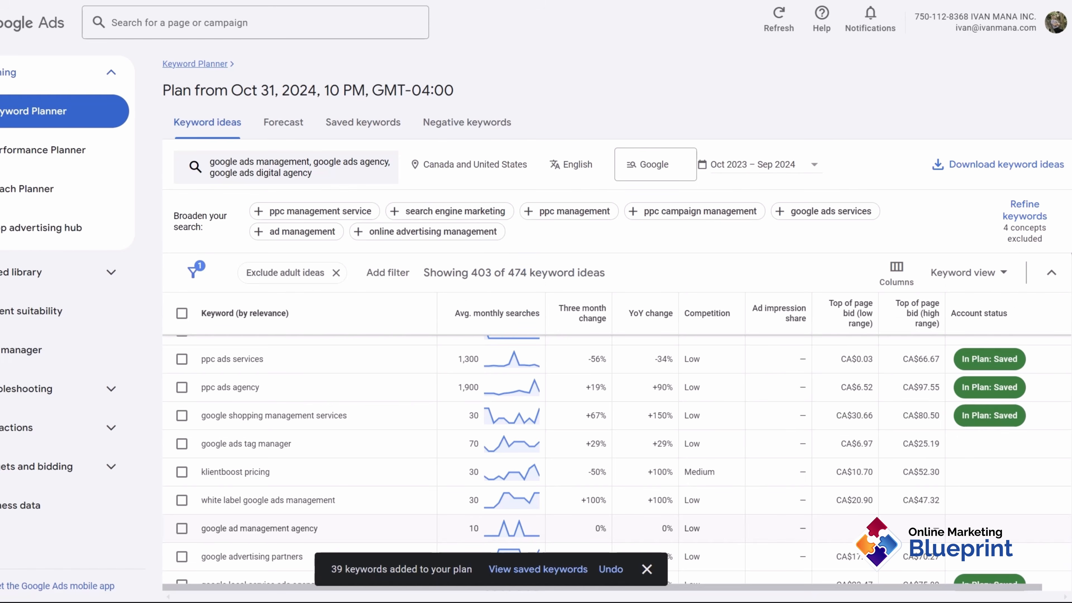
scroll(1067, 302, down, 5)
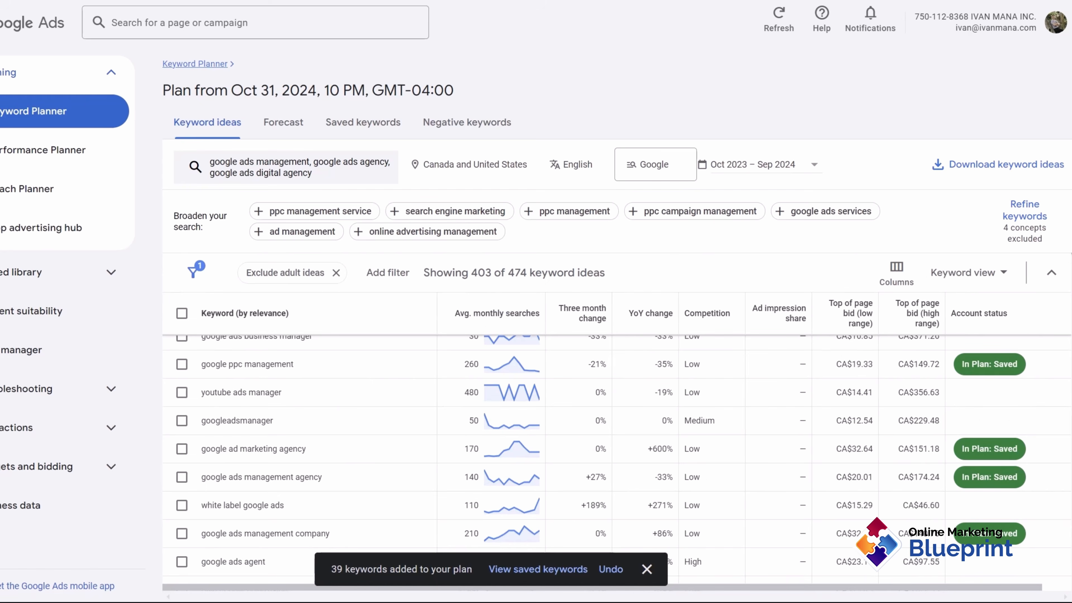
scroll(849, 437, up, 2)
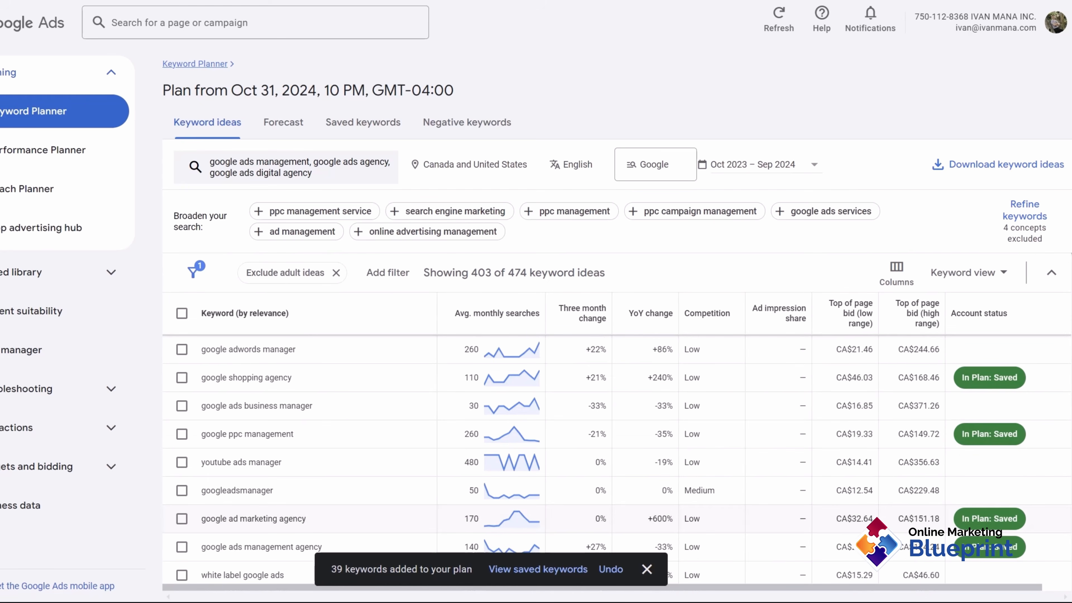
scroll(1004, 334, up, 4)
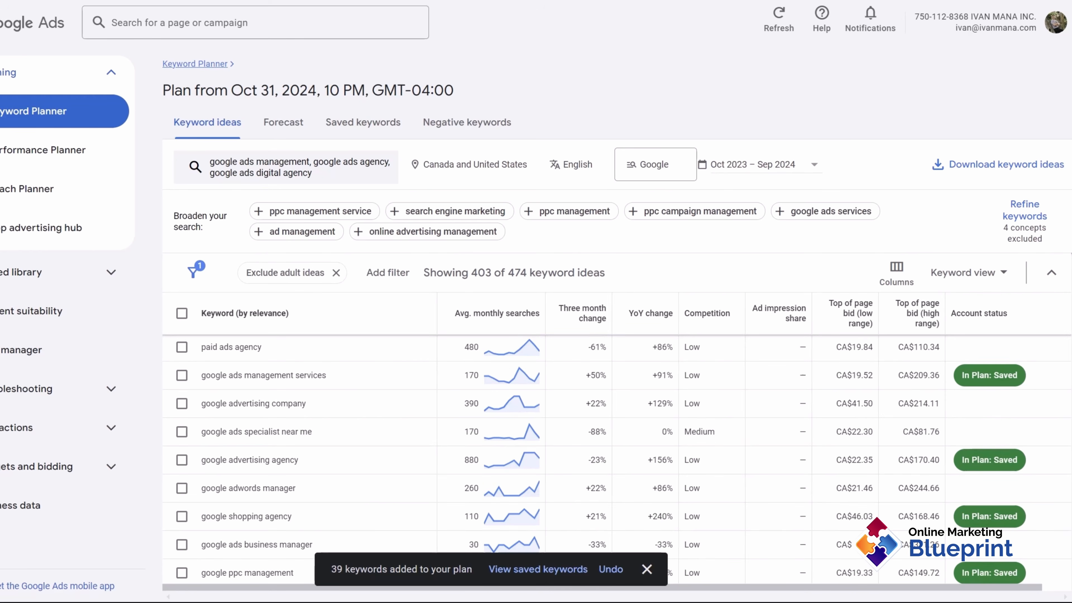
scroll(819, 420, up, 8)
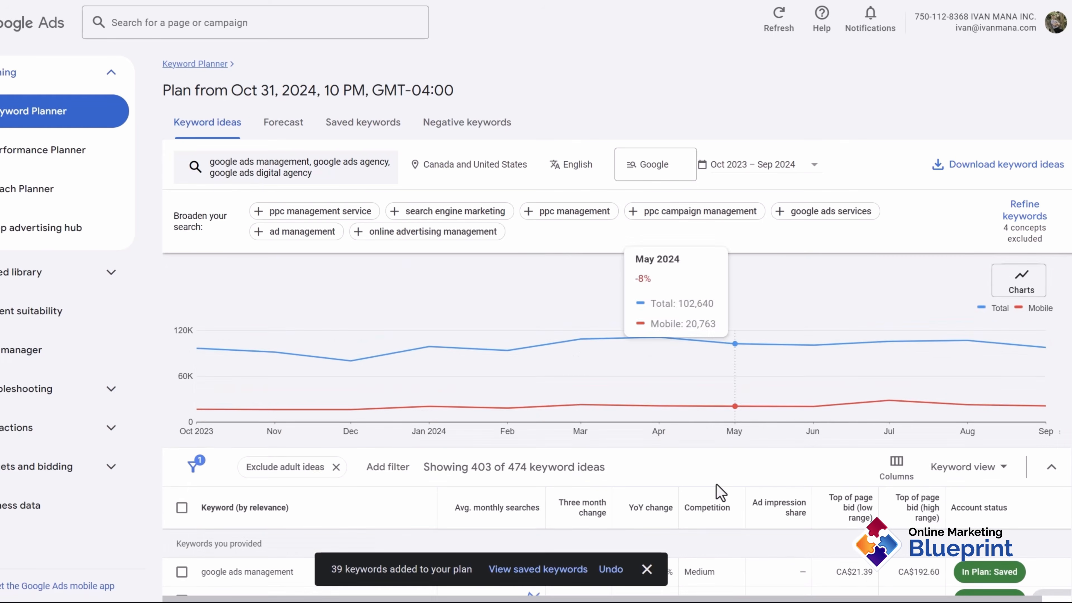
Open the plan's forecast and examine its conversions, average CPA, impressions, cost and CTR
scroll(756, 587, down, 3)
scroll(756, 498, down, 5)
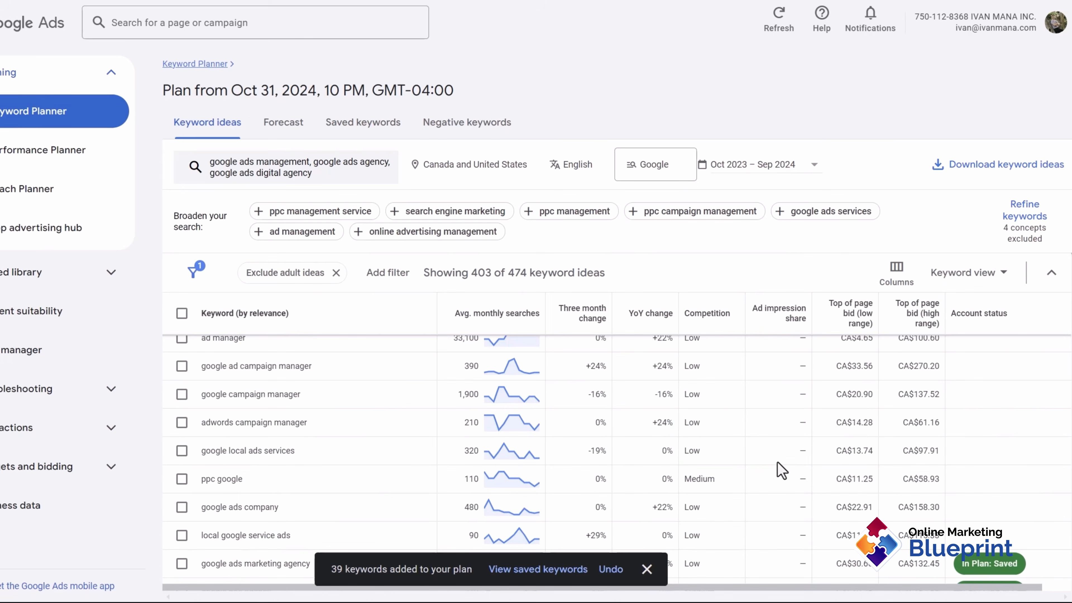
scroll(794, 474, up, 8)
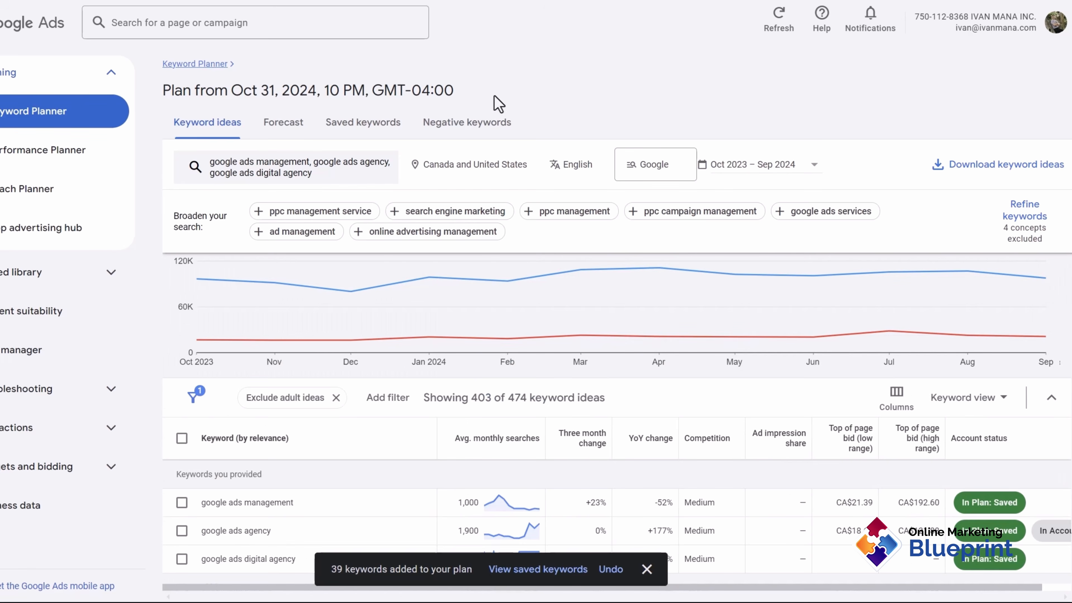
click(290, 131)
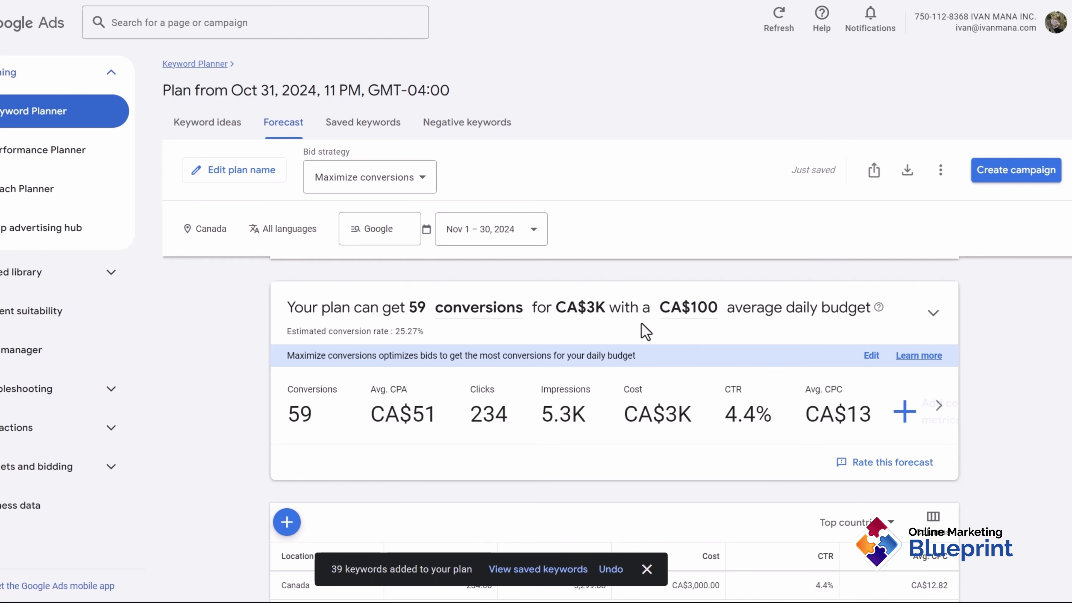
drag(391, 308, 549, 311)
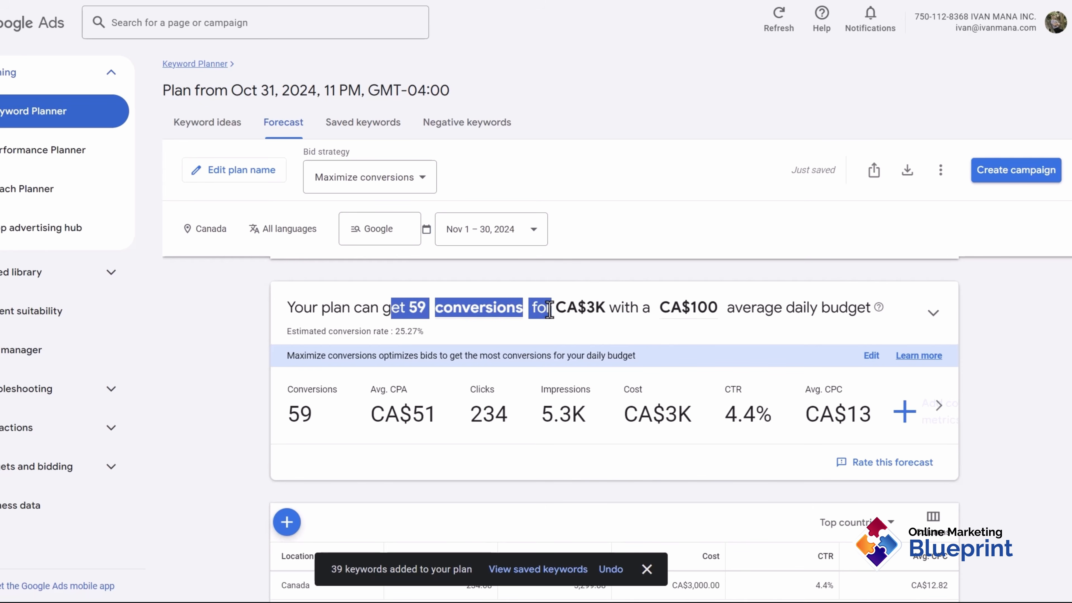
mouse_move(427, 339)
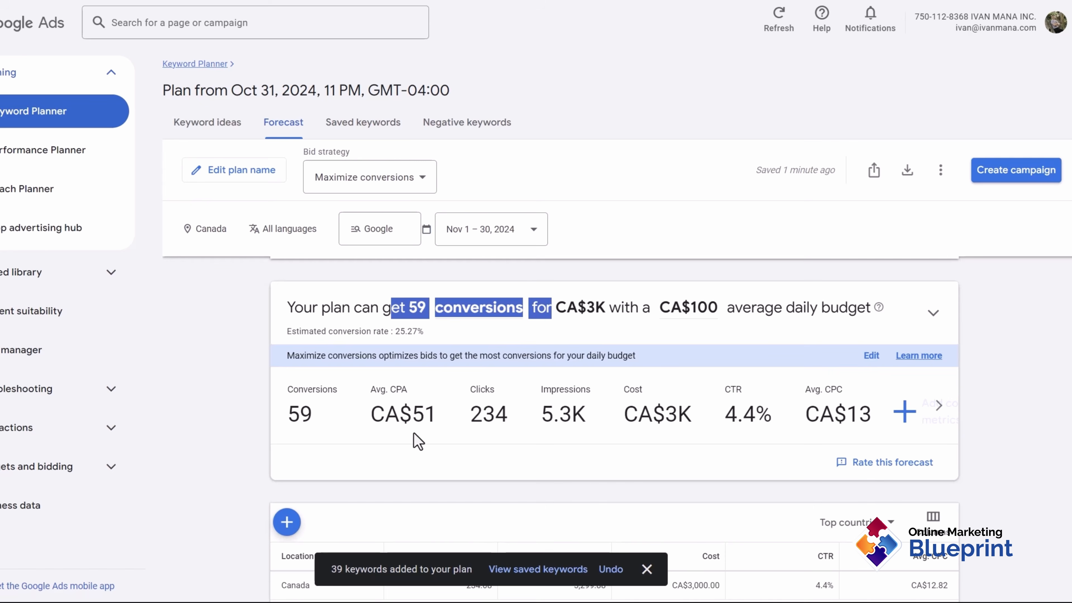
drag(545, 415, 766, 415)
click(725, 416)
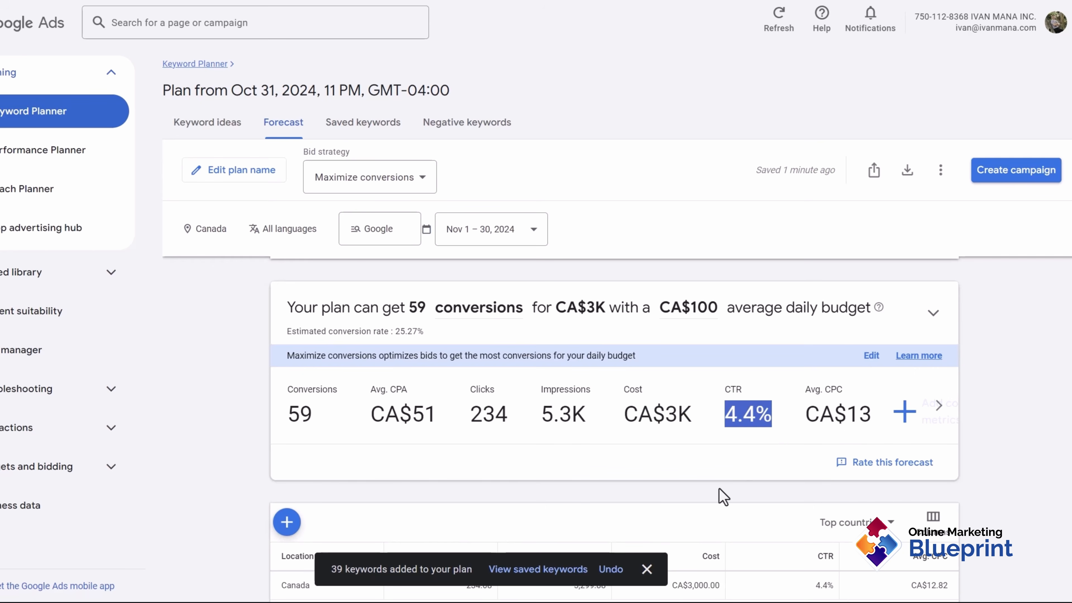
Check the forecast's location breakdown and the available location grouping options
scroll(724, 496, down, 5)
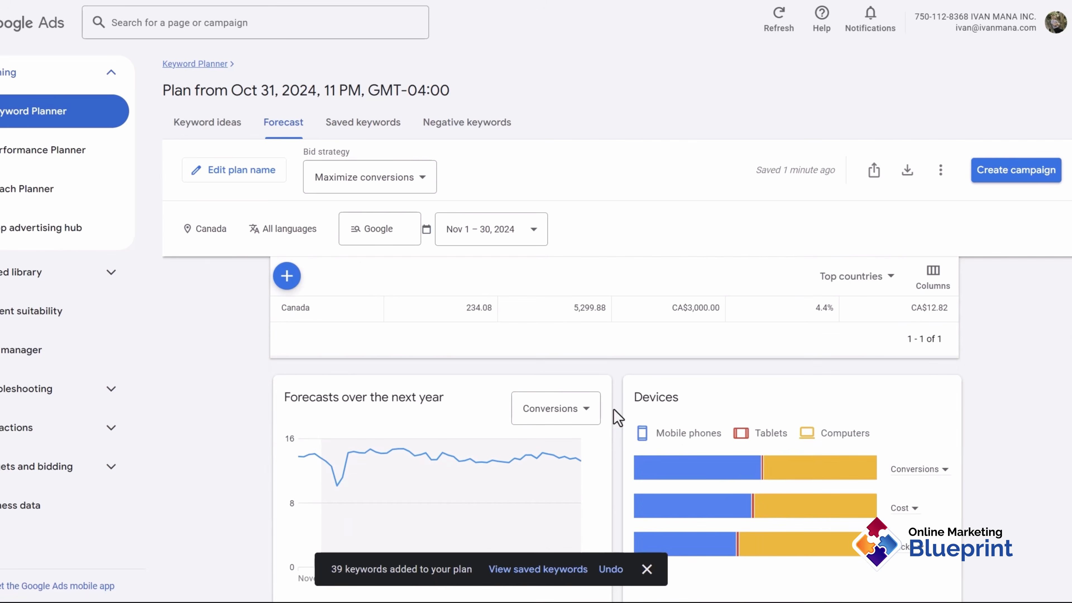
scroll(597, 419, up, 2)
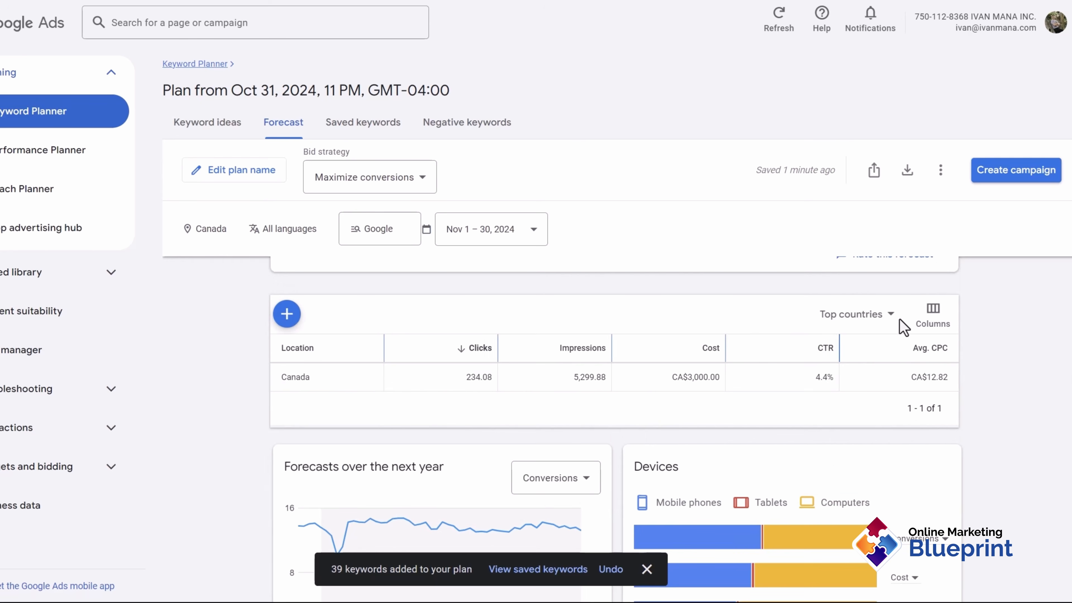
click(854, 314)
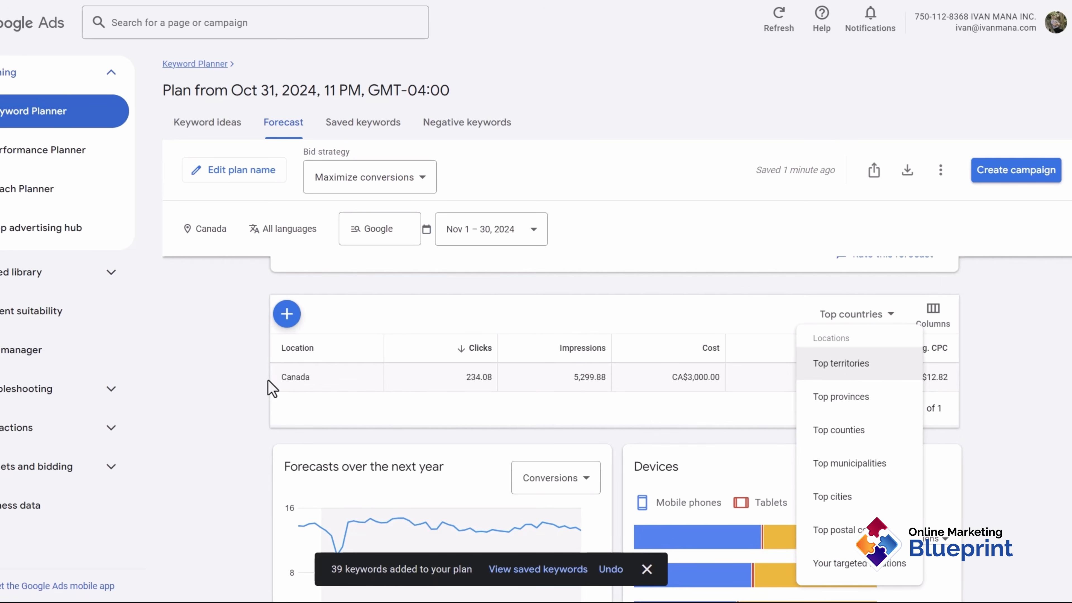
Add the United States to the forecast's target locations alongside Canada and save the change
scroll(253, 384, up, 8)
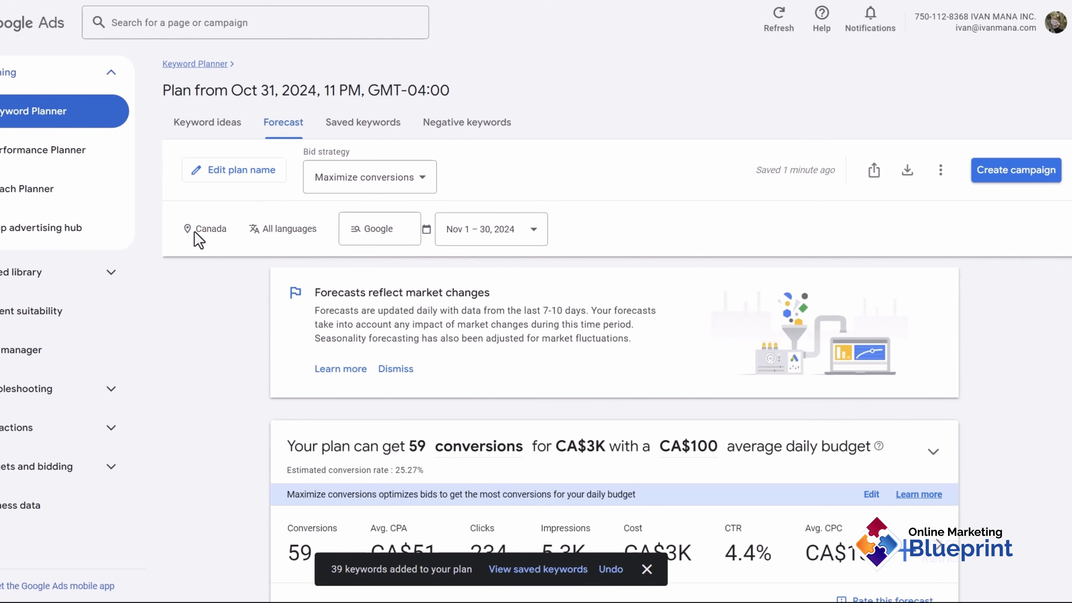
click(208, 232)
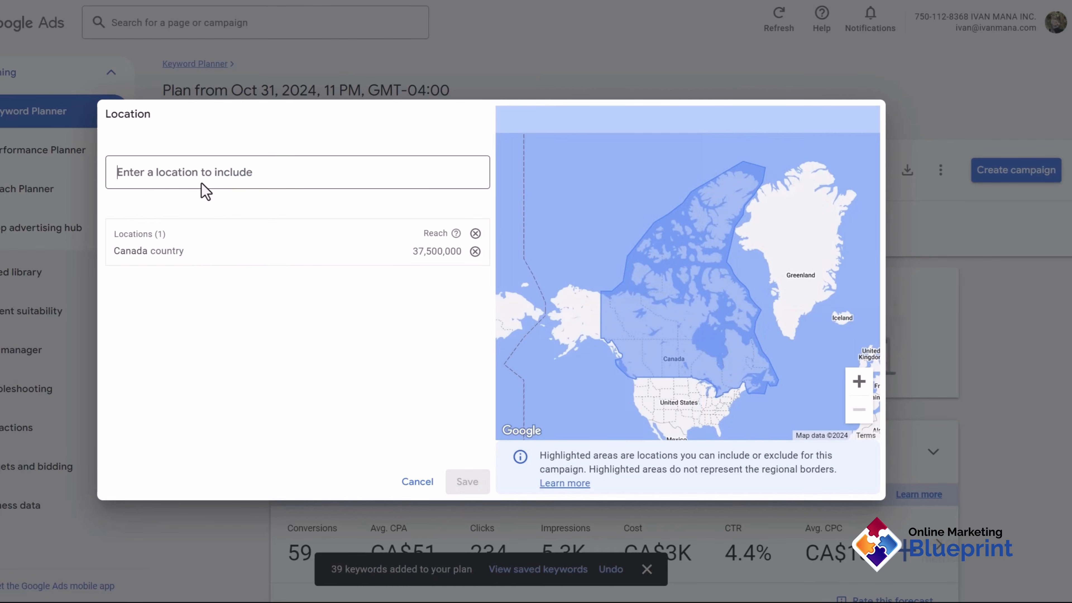
text(united)
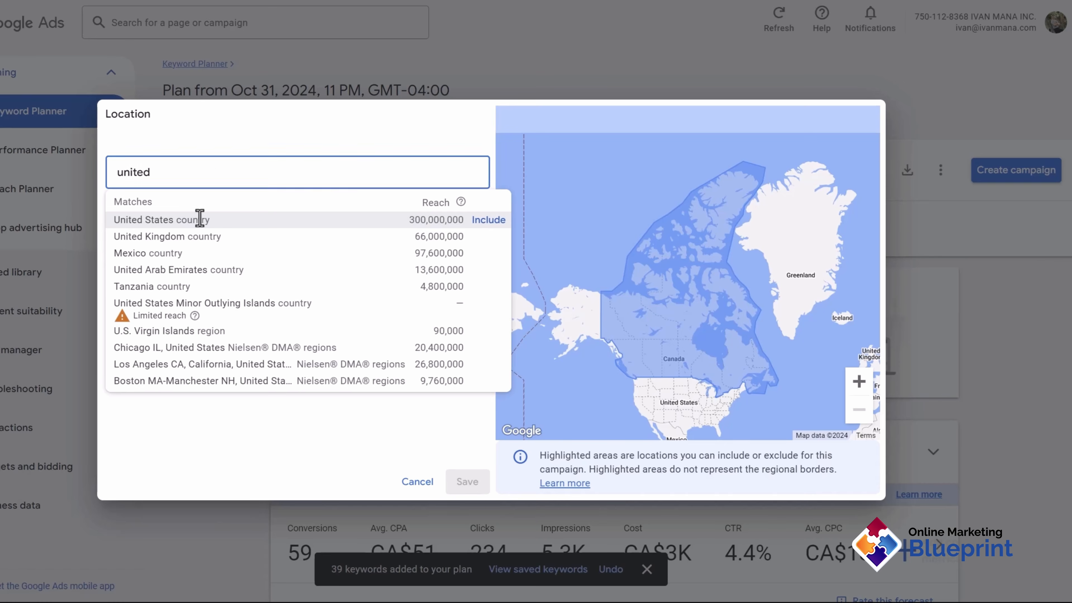
click(199, 218)
click(467, 481)
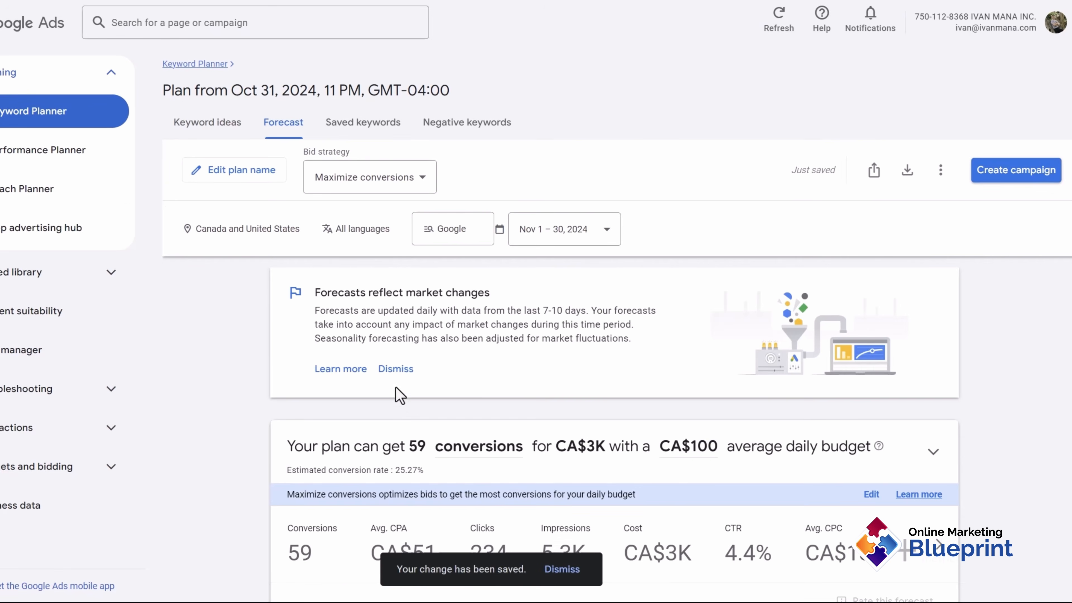
Examine the updated forecast's cost, average CPC and average CPA for the combined locations
scroll(230, 397, down, 2)
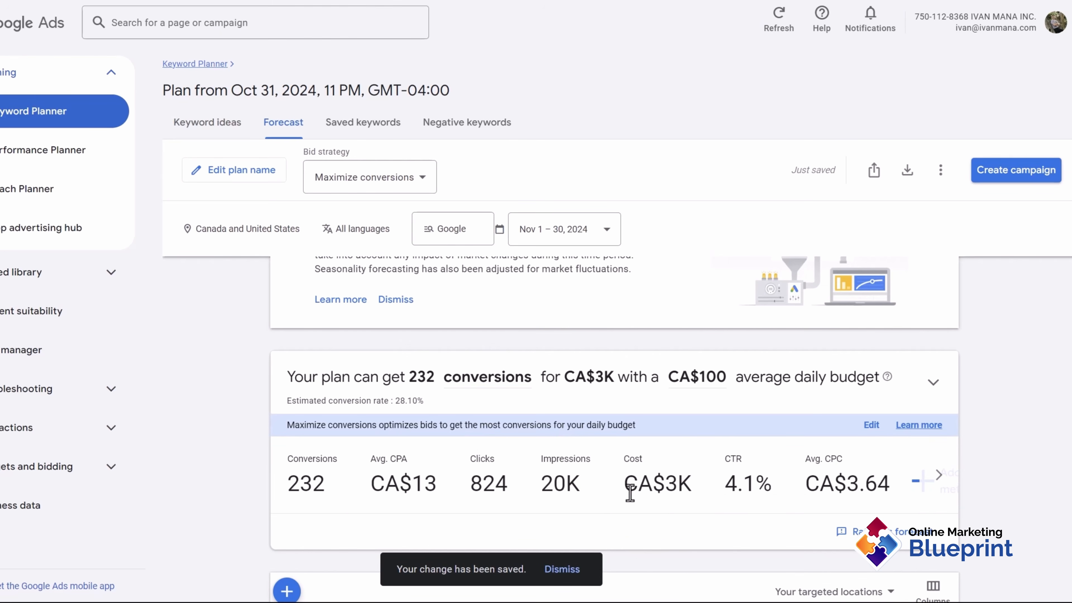
drag(625, 485, 691, 488)
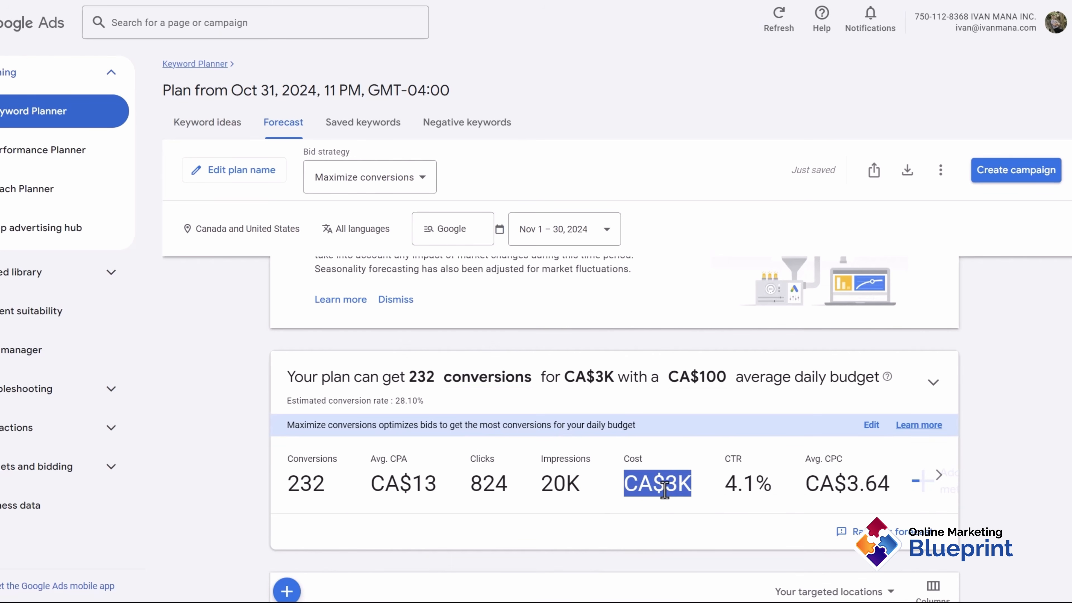
drag(812, 483, 899, 490)
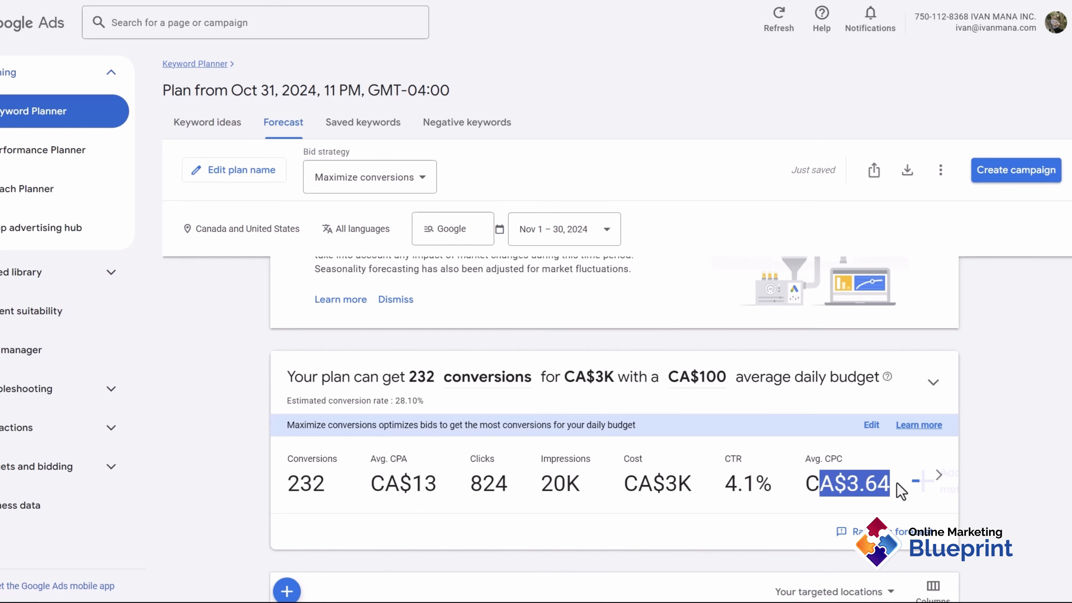
drag(375, 481, 433, 505)
click(222, 491)
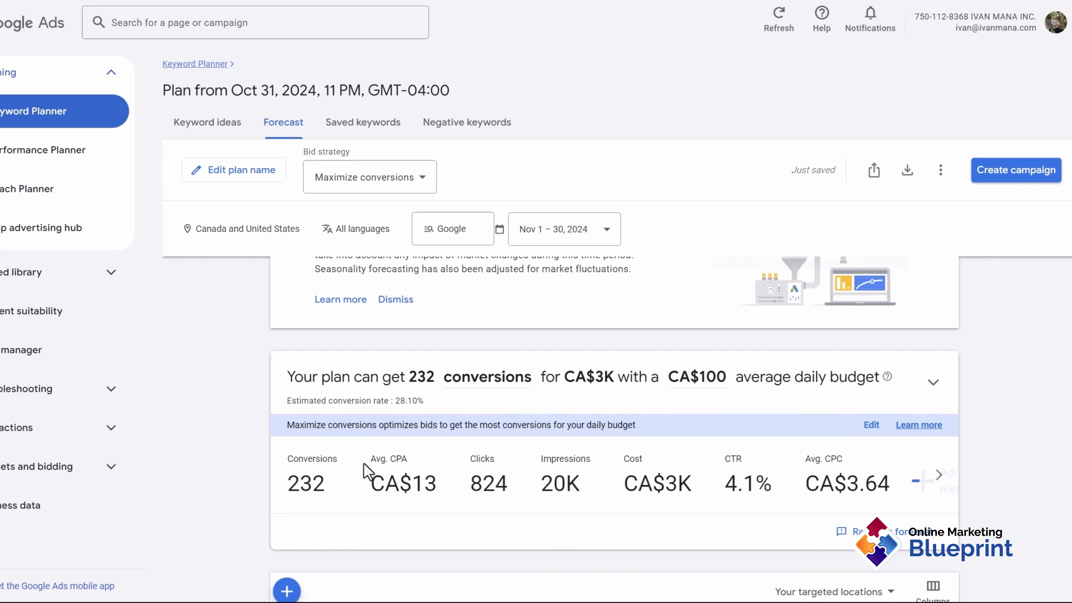
Examine the United States row in the location table for clicks, impressions, cost, CTR and average CPC
scroll(295, 407, down, 5)
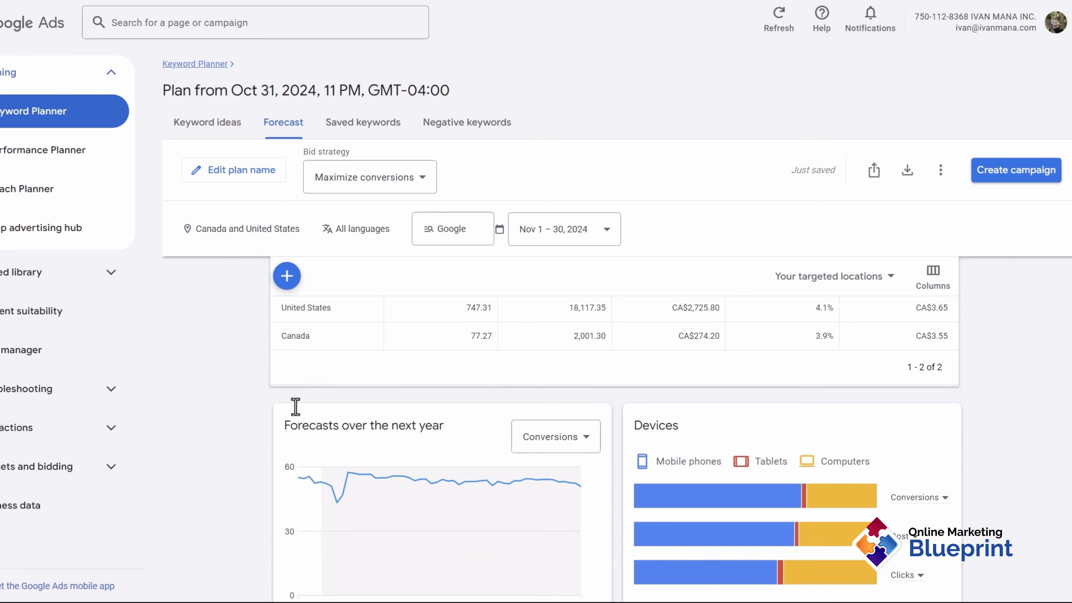
scroll(292, 407, up, 1)
drag(460, 373, 946, 377)
click(979, 387)
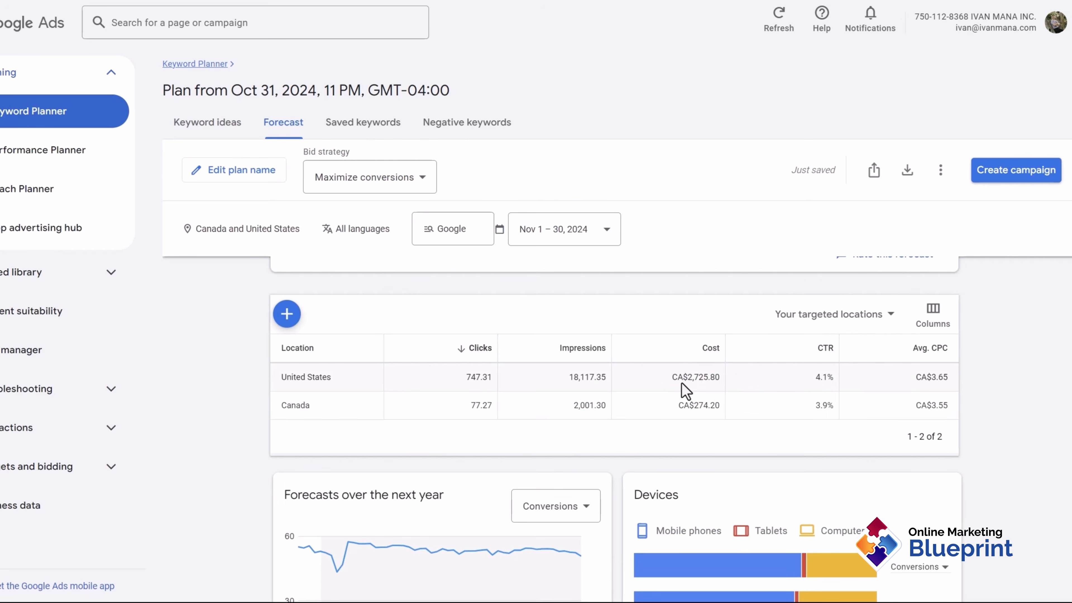
drag(665, 376, 948, 372)
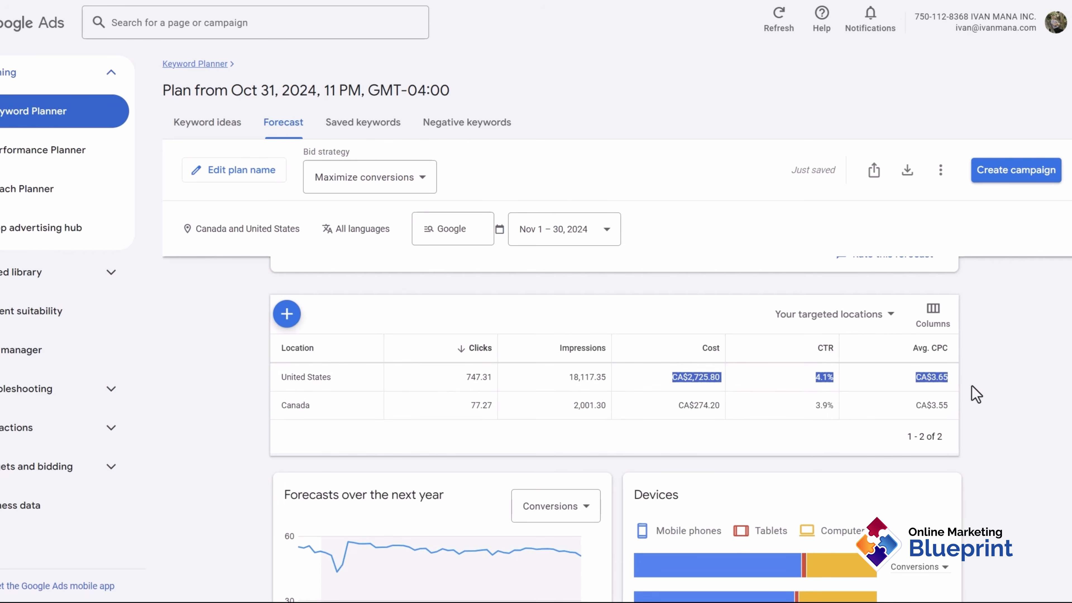
click(977, 397)
Review the forecast charts for the next year, devices and locations, including the mobile phone share of conversions
scroll(984, 414, down, 3)
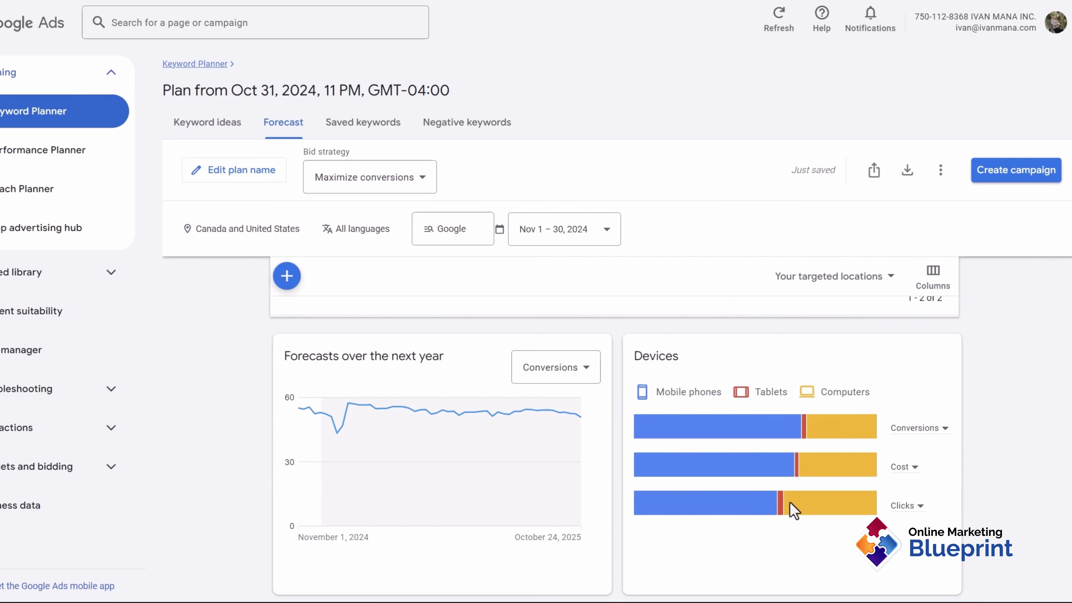
mouse_move(744, 431)
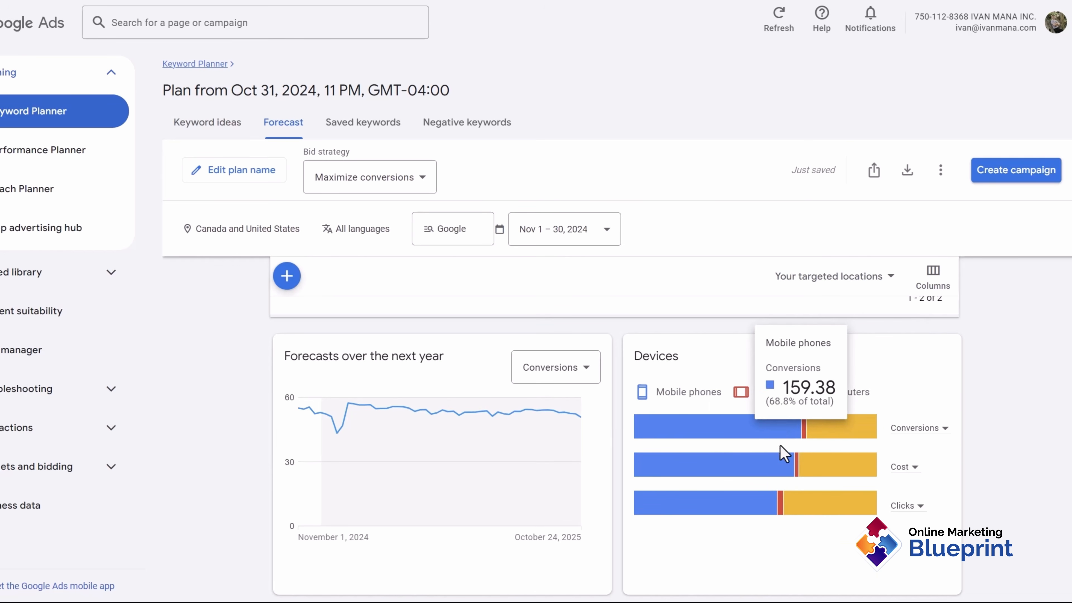
scroll(954, 503, down, 5)
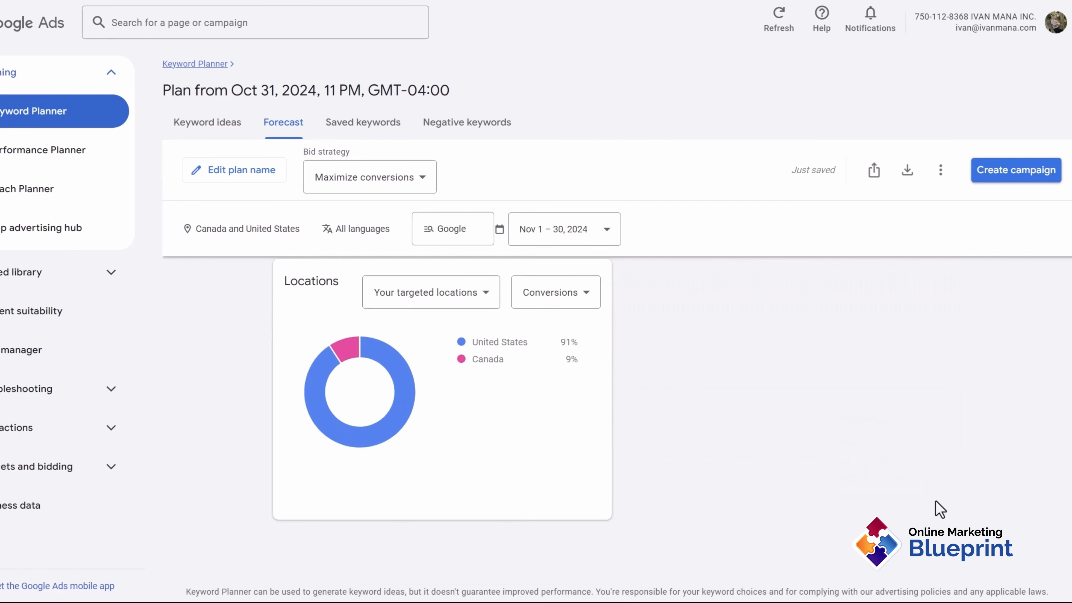
scroll(709, 443, up, 5)
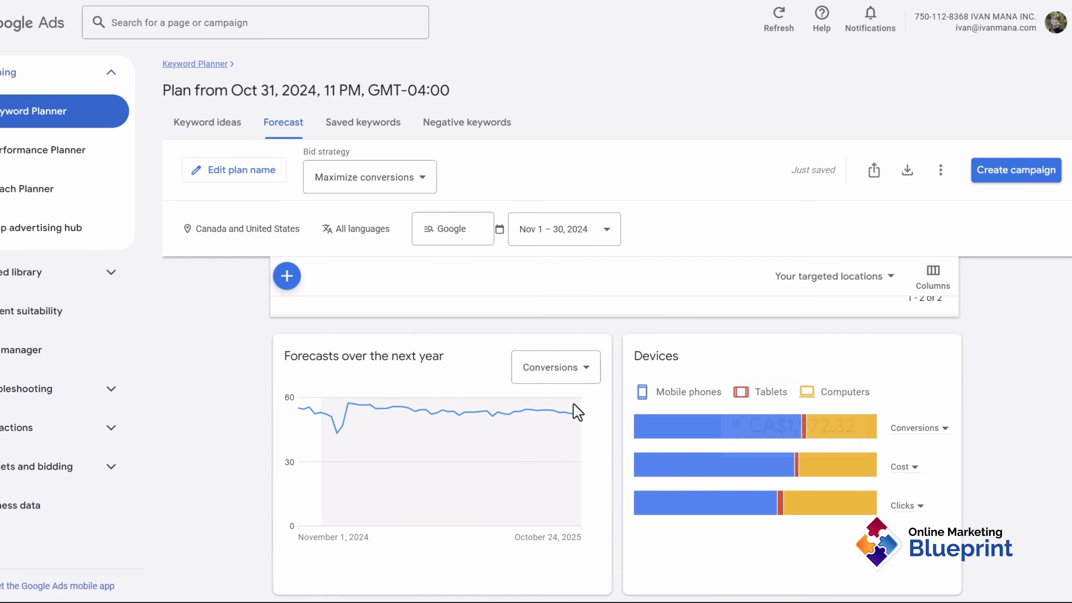
scroll(619, 434, down, 5)
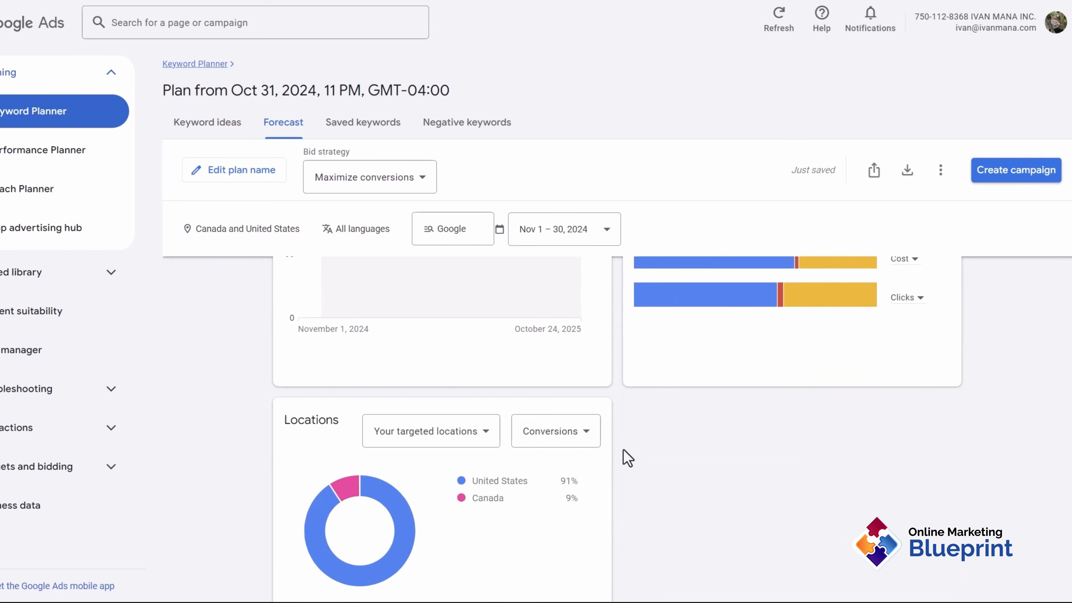
scroll(625, 454, up, 13)
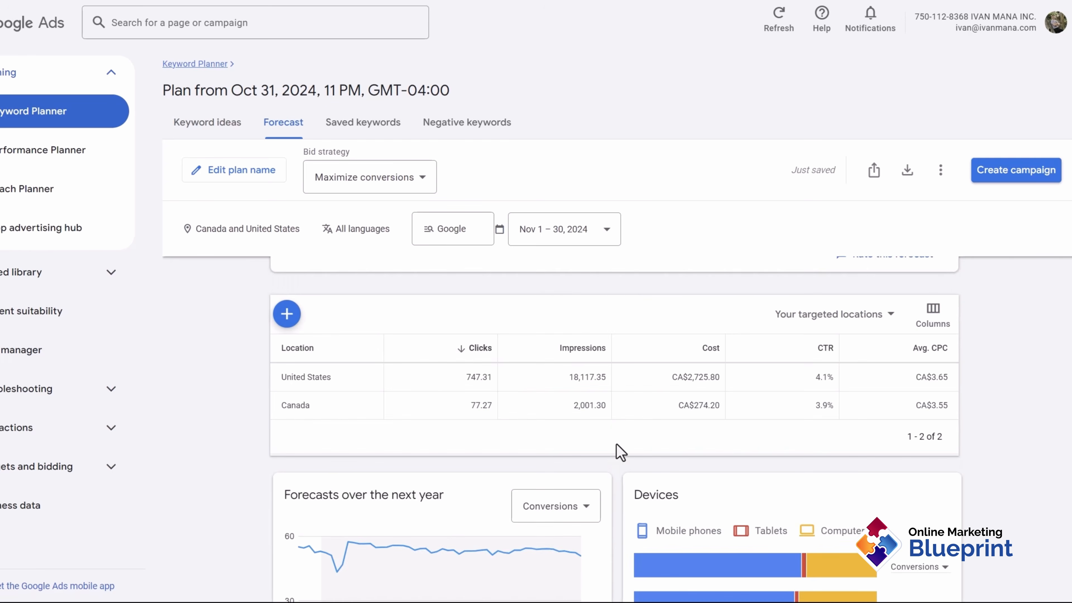
scroll(620, 452, up, 3)
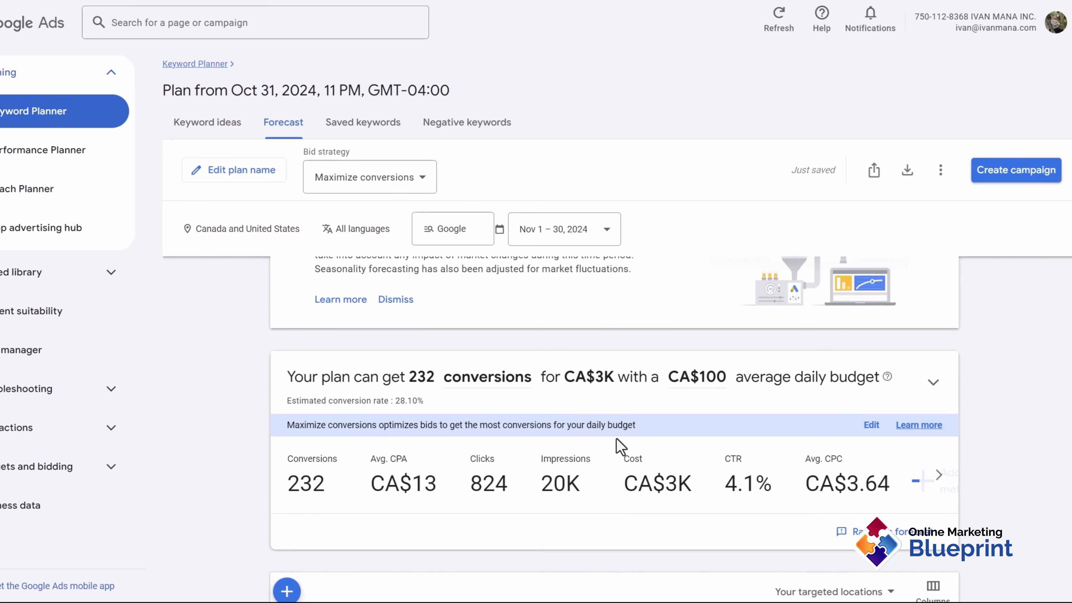
scroll(557, 407, up, 2)
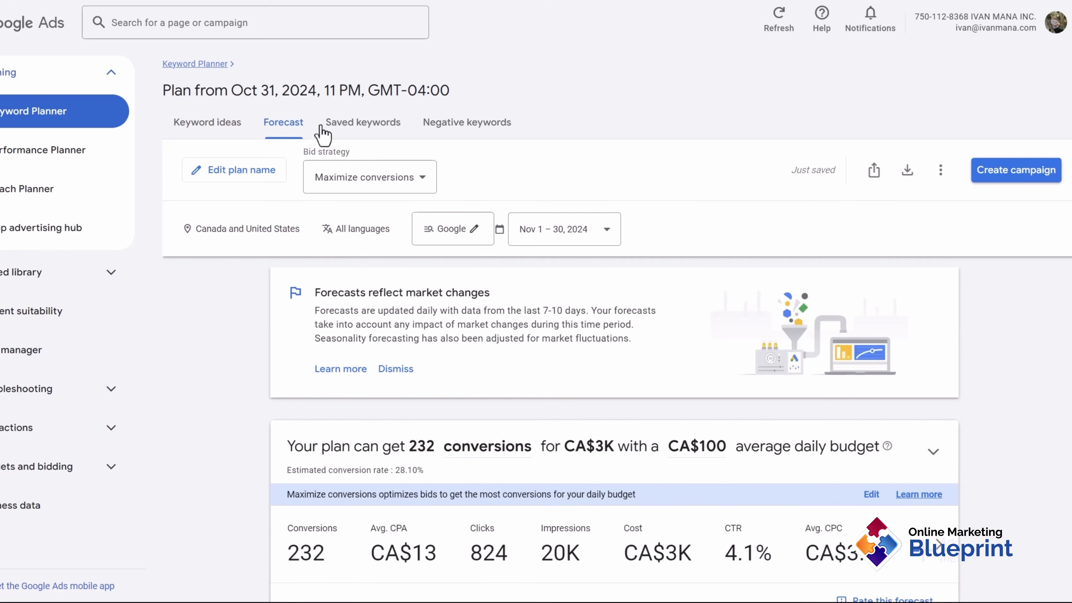
Open the plan's saved keywords, sort them by average monthly searches from highest to lowest, and look through the list
click(356, 123)
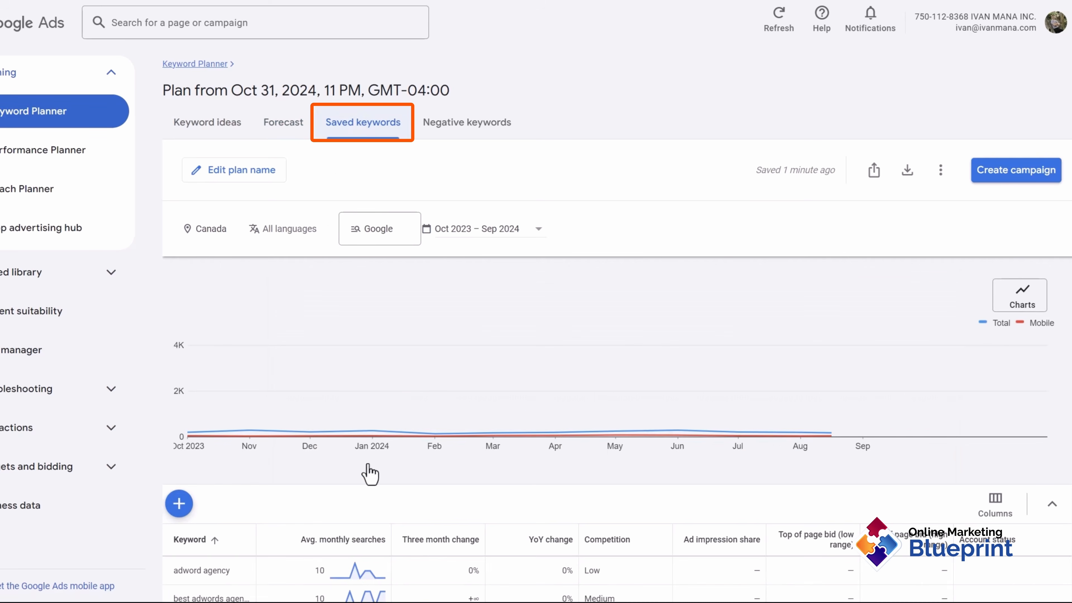
scroll(418, 473, down, 8)
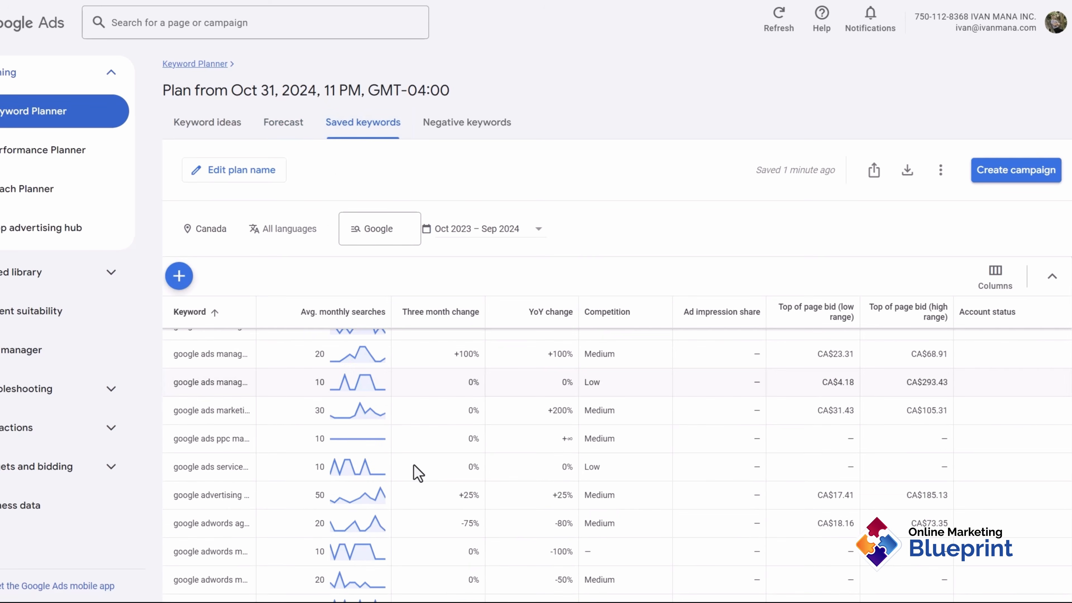
click(296, 315)
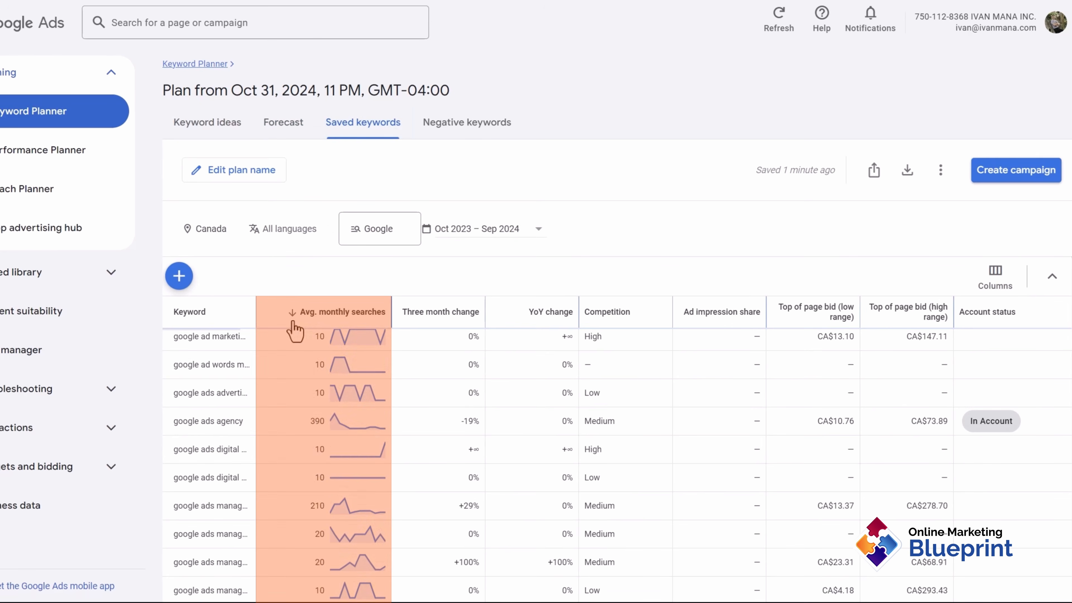
scroll(452, 426, up, 3)
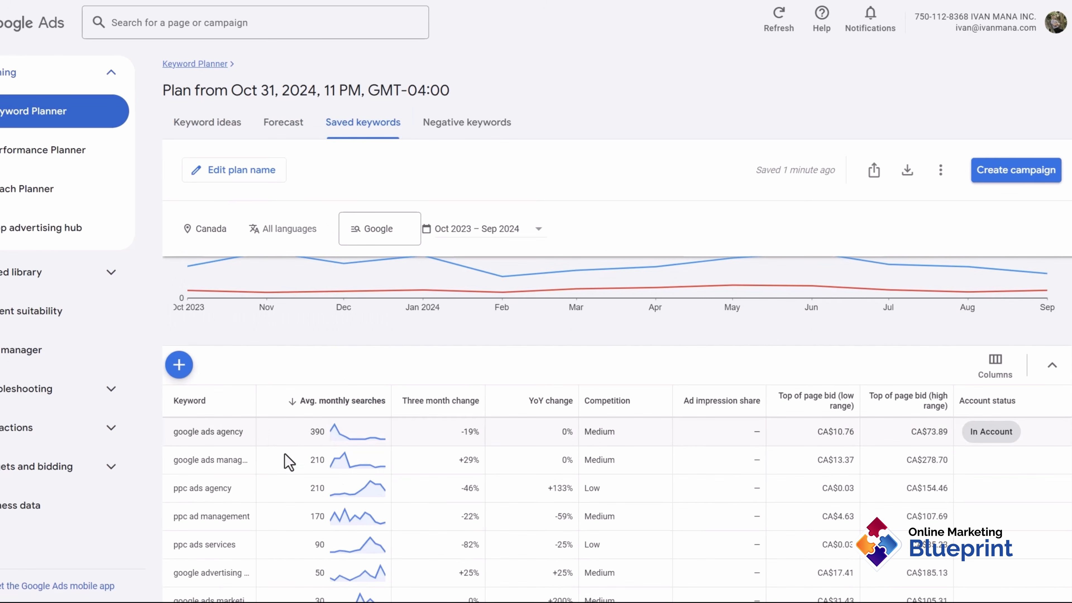
scroll(339, 481, down, 2)
scroll(343, 489, down, 5)
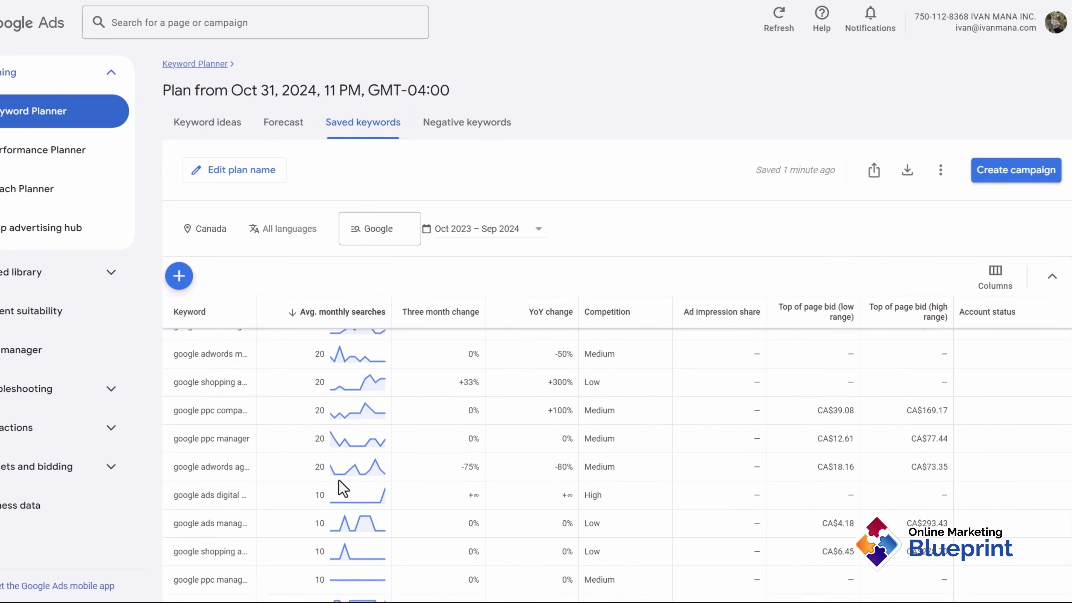
scroll(343, 489, up, 7)
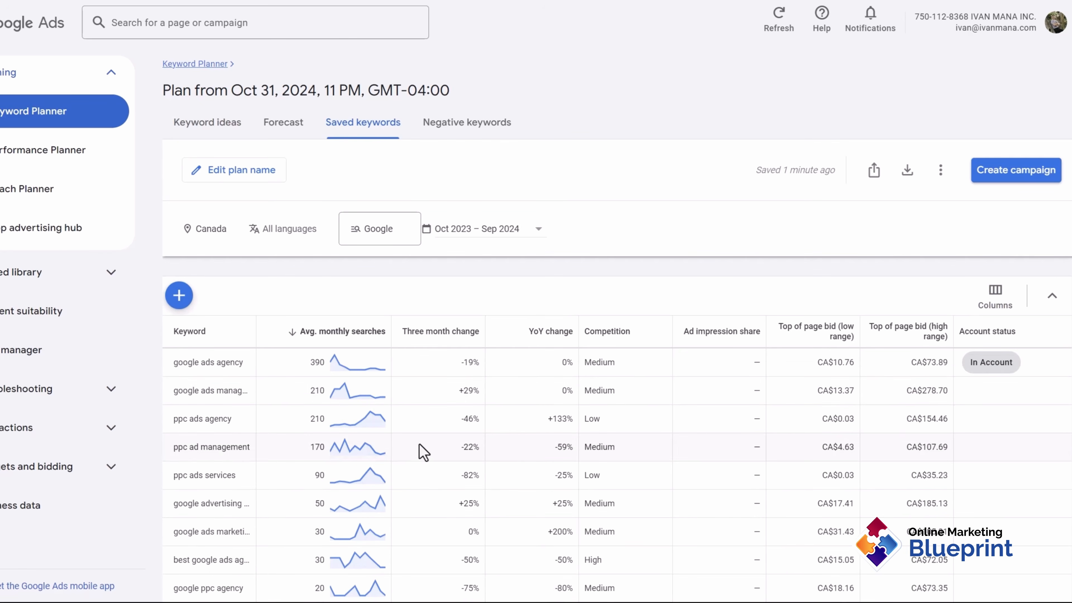
scroll(426, 389, up, 3)
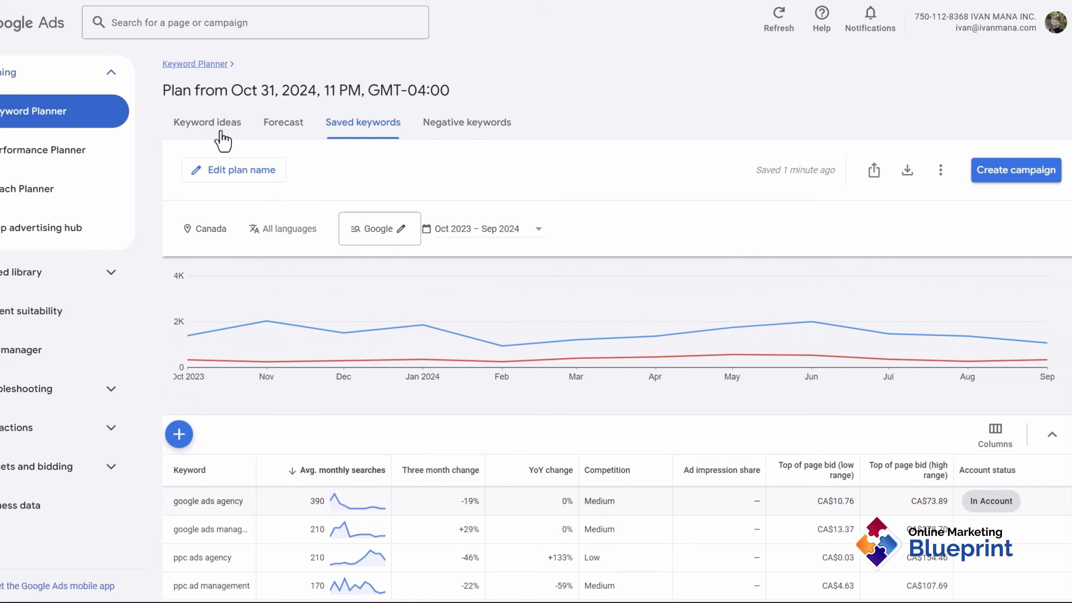
Rename the keyword plan to "Google Ads Agency" and save the new name
click(274, 181)
triple_click(269, 191)
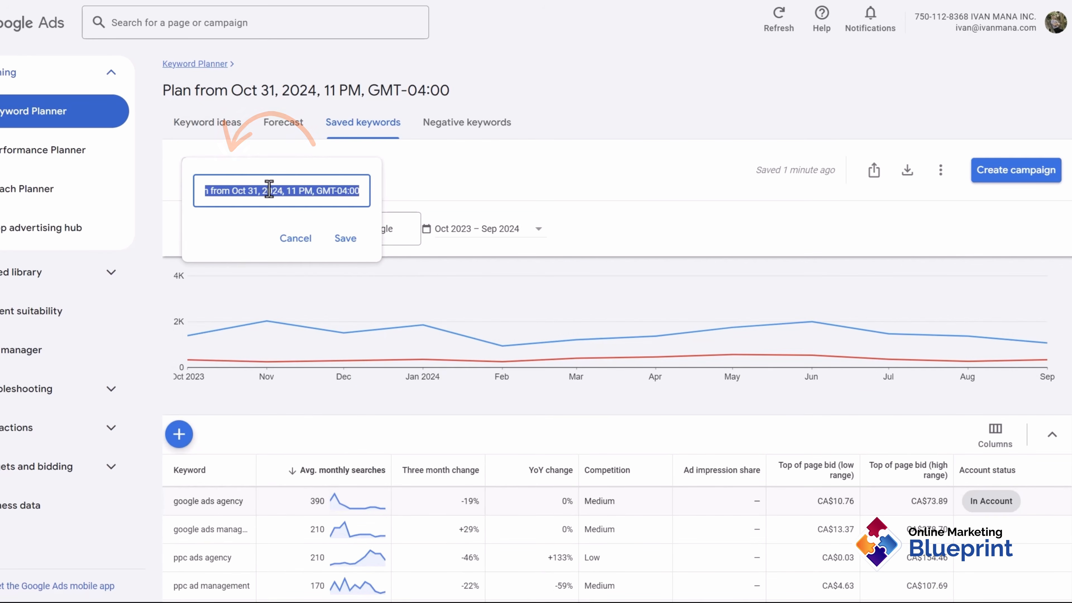
text(Google Ads Management)
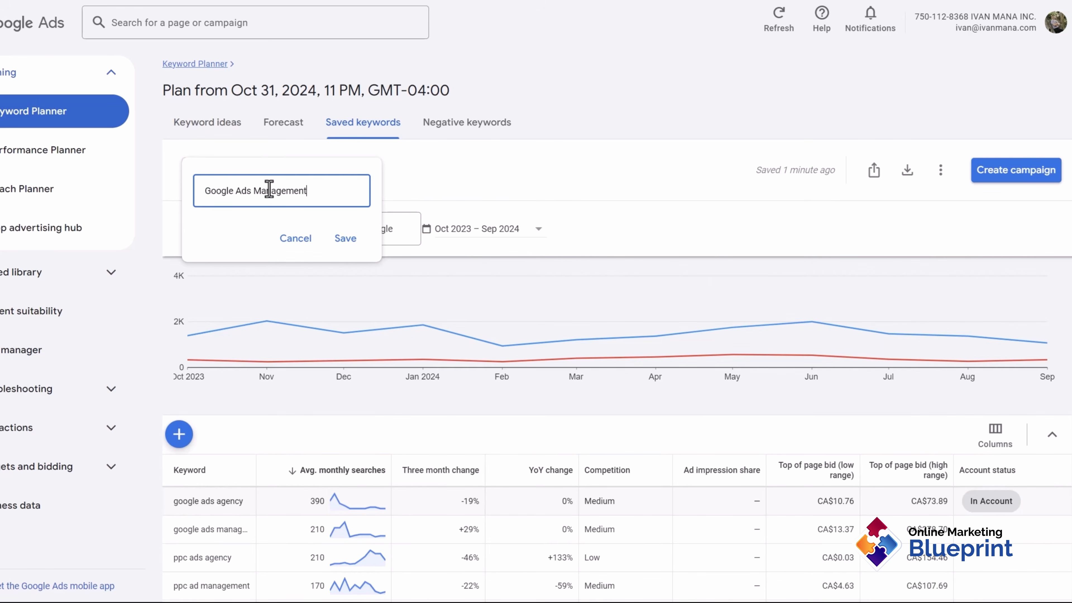
double_click(269, 190)
text(A)
click(344, 240)
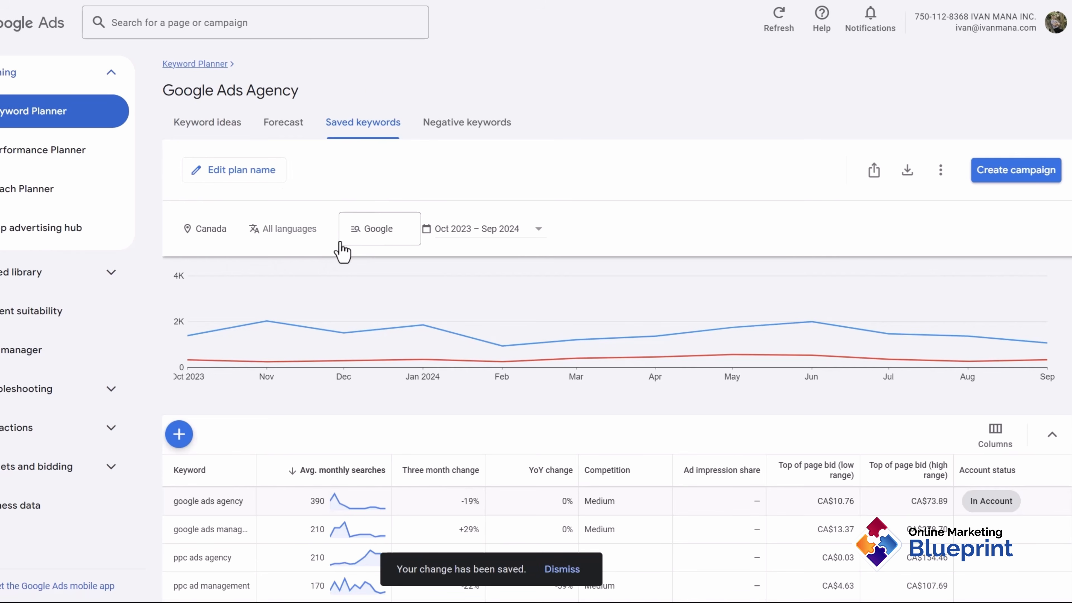
Check the plan's download formats for forecasts and historical metrics, and widen the Keyword column of the saved keywords table
click(910, 177)
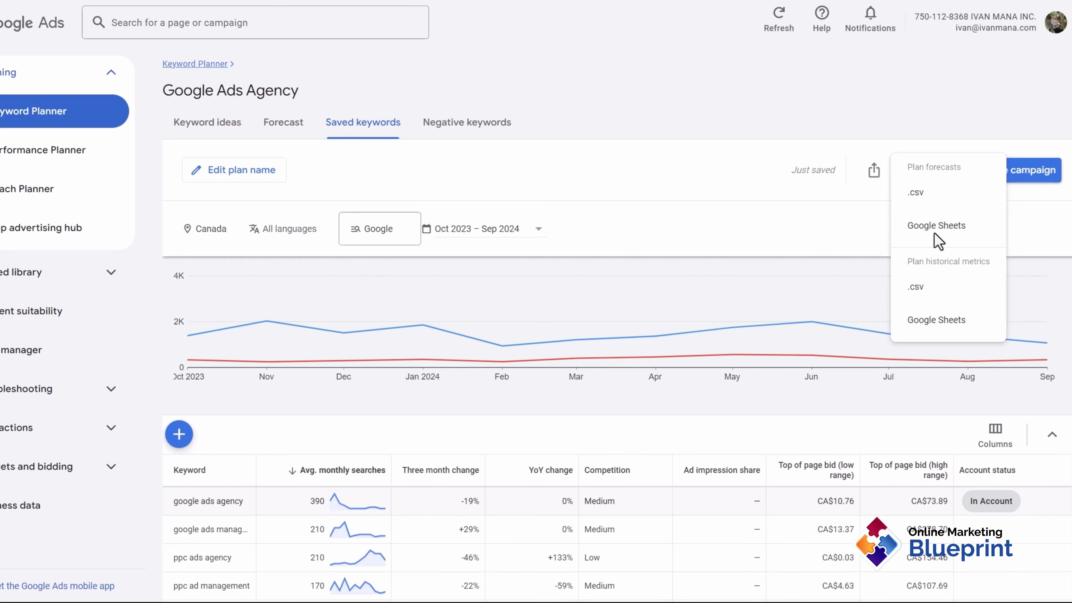
click(614, 246)
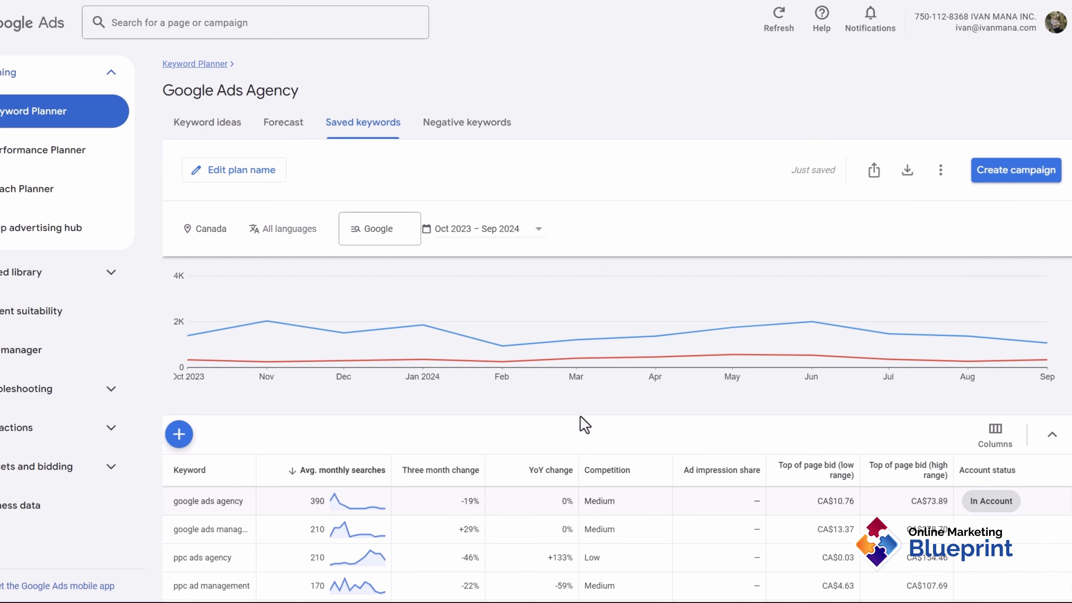
scroll(583, 447, down, 3)
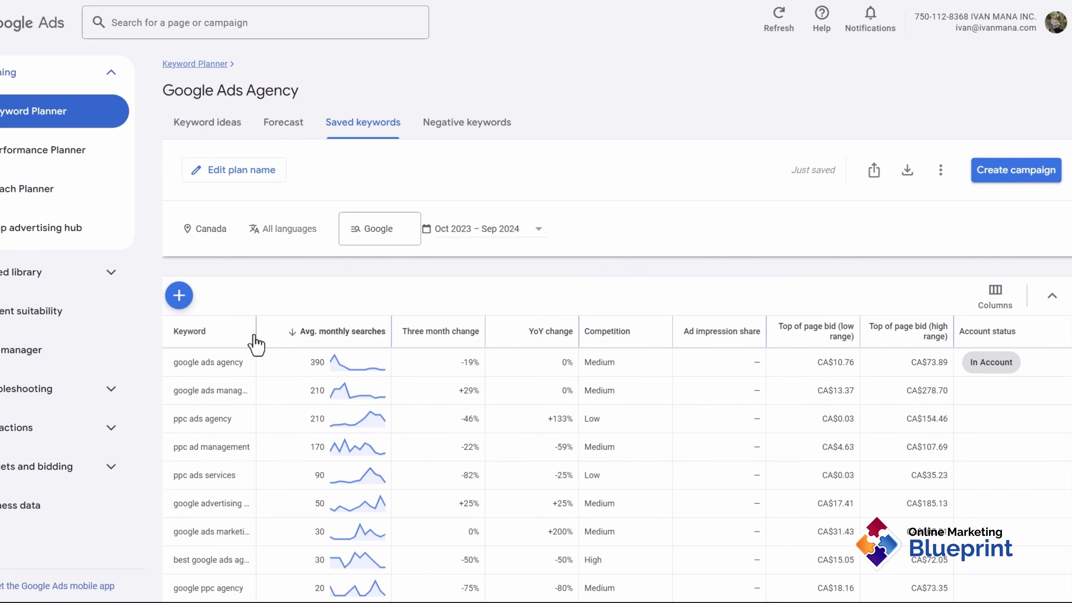
drag(258, 340, 328, 366)
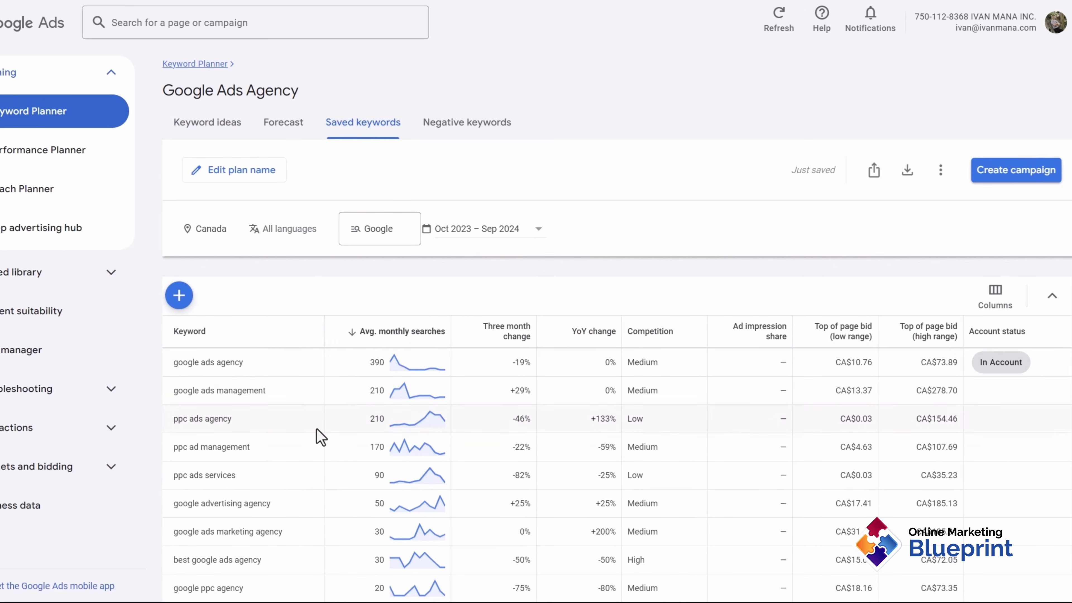
Read through the saved keywords, including google ads management company, google adwords marketing agency and google ads digital marketing agency
scroll(321, 438, down, 3)
scroll(319, 437, down, 2)
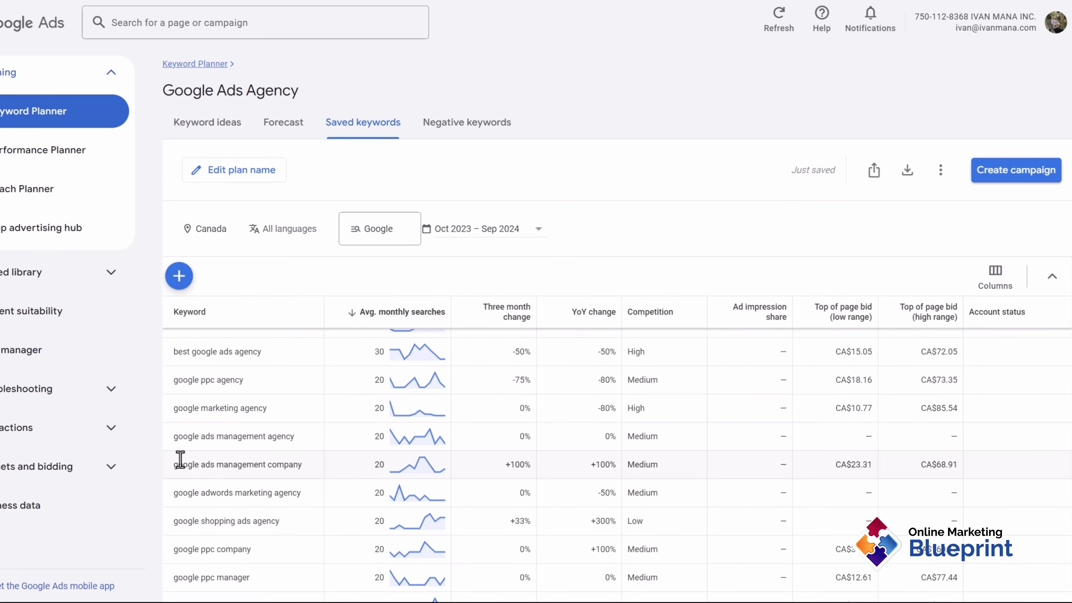
drag(192, 467, 292, 463)
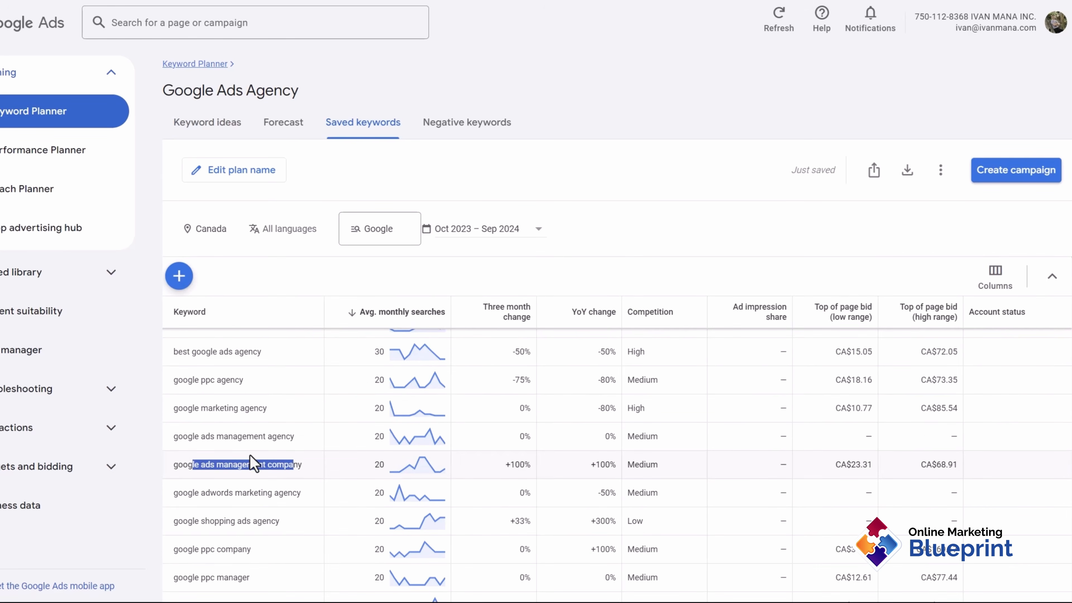
drag(188, 493, 293, 494)
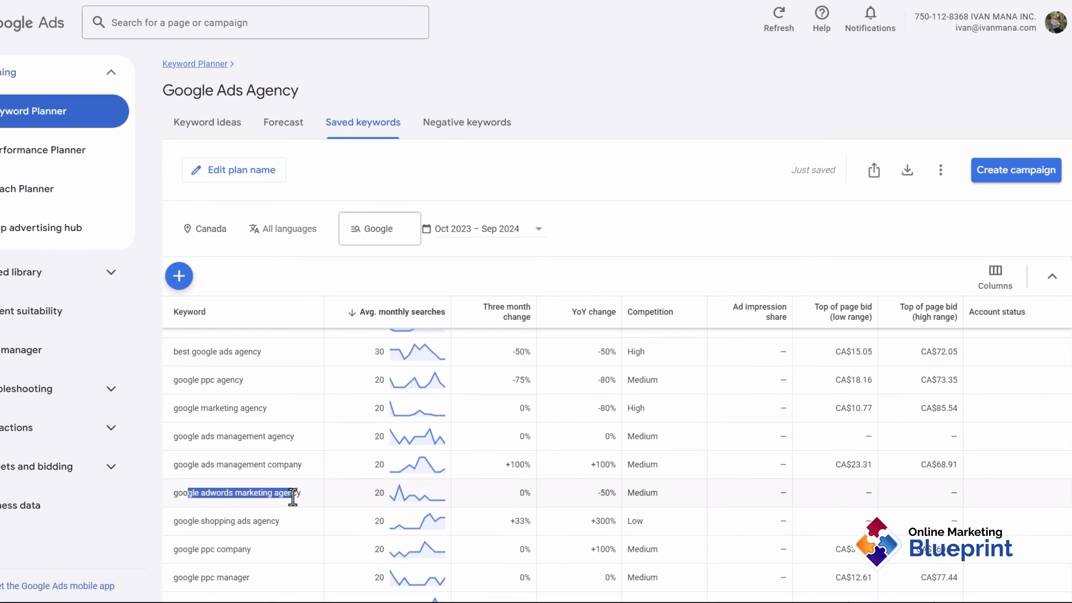
scroll(270, 494, down, 10)
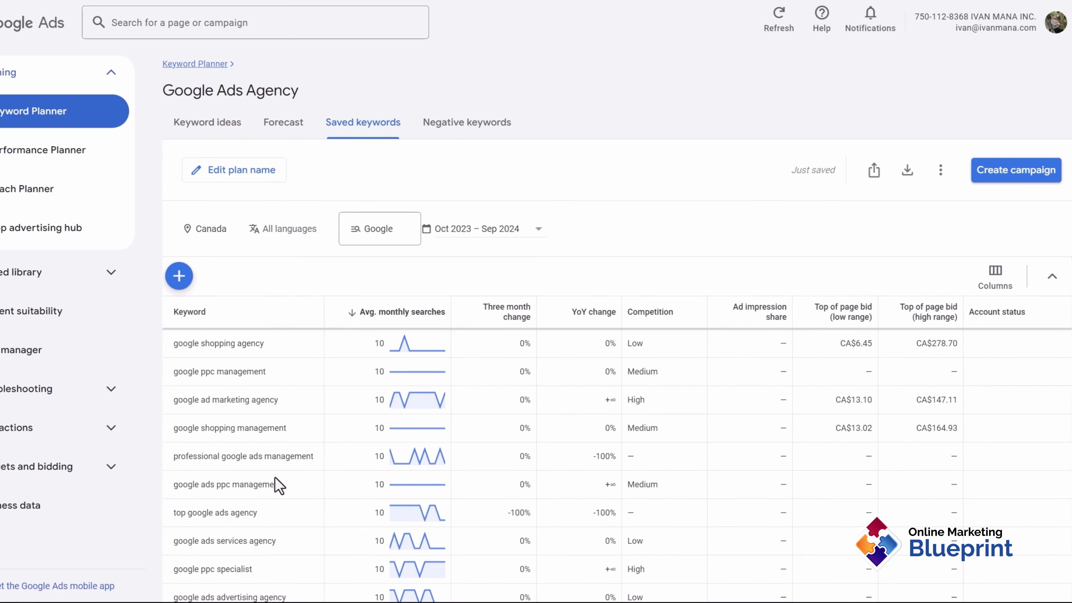
scroll(267, 513, down, 3)
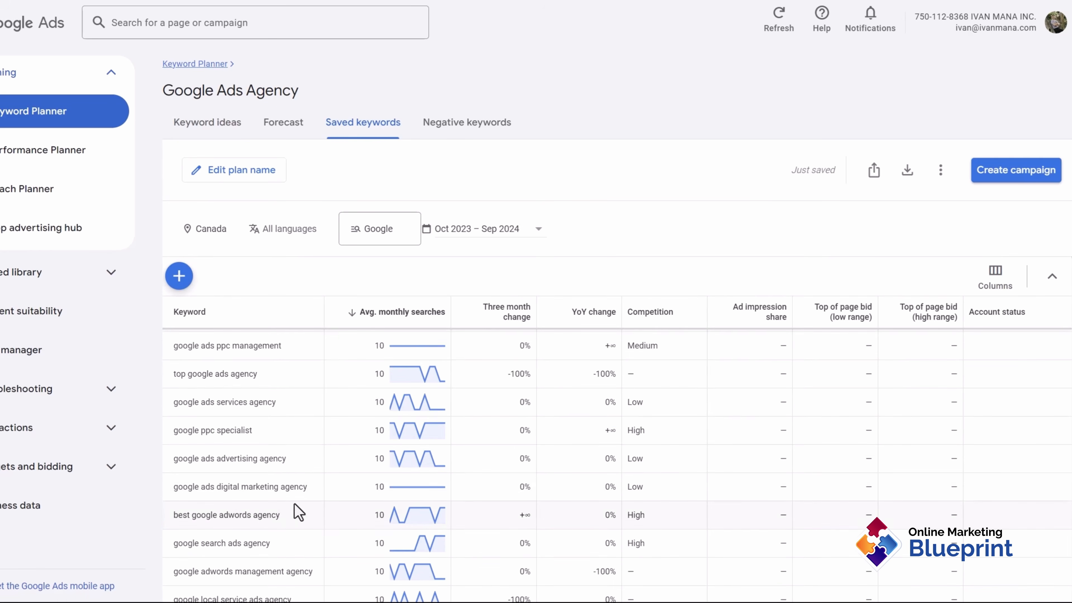
drag(173, 487, 321, 497)
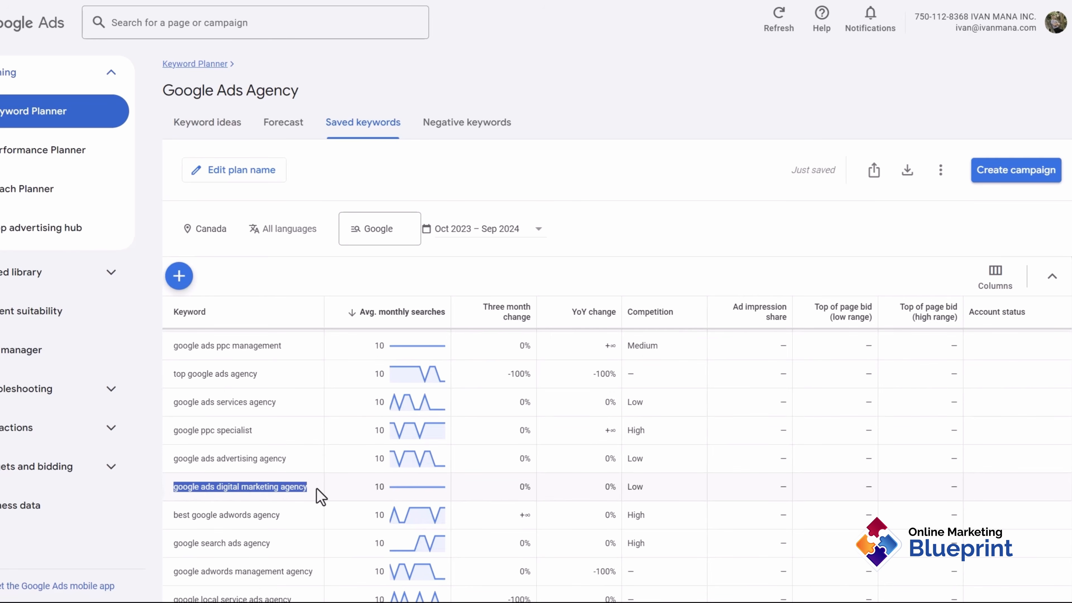
scroll(281, 486, down, 3)
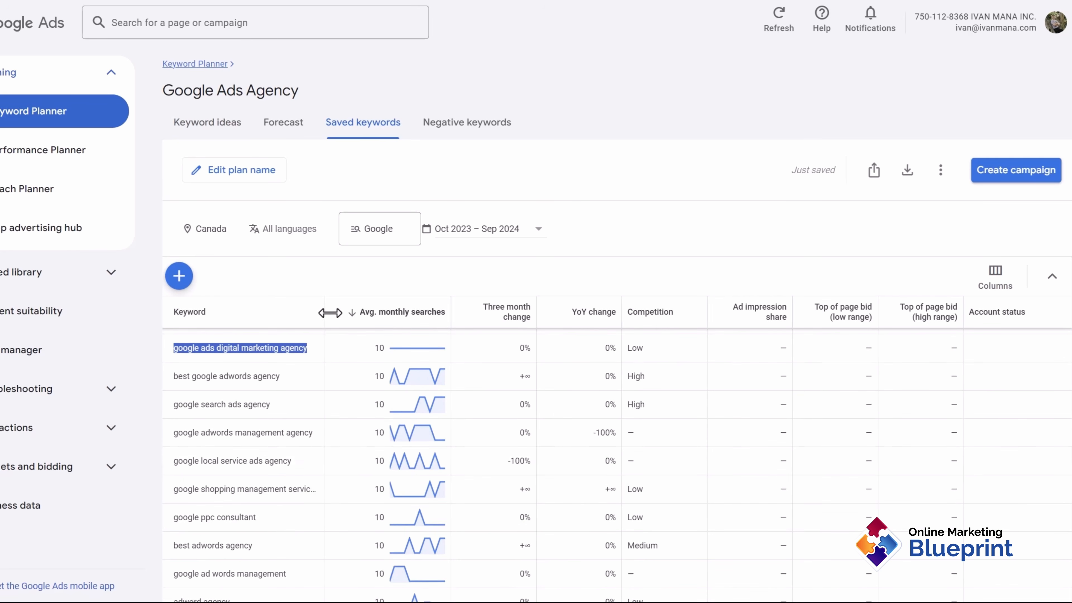
Widen the Keyword column further to fit the longest keywords, and review the saved list from its end back to the first entry
drag(325, 312, 363, 311)
scroll(271, 526, down, 2)
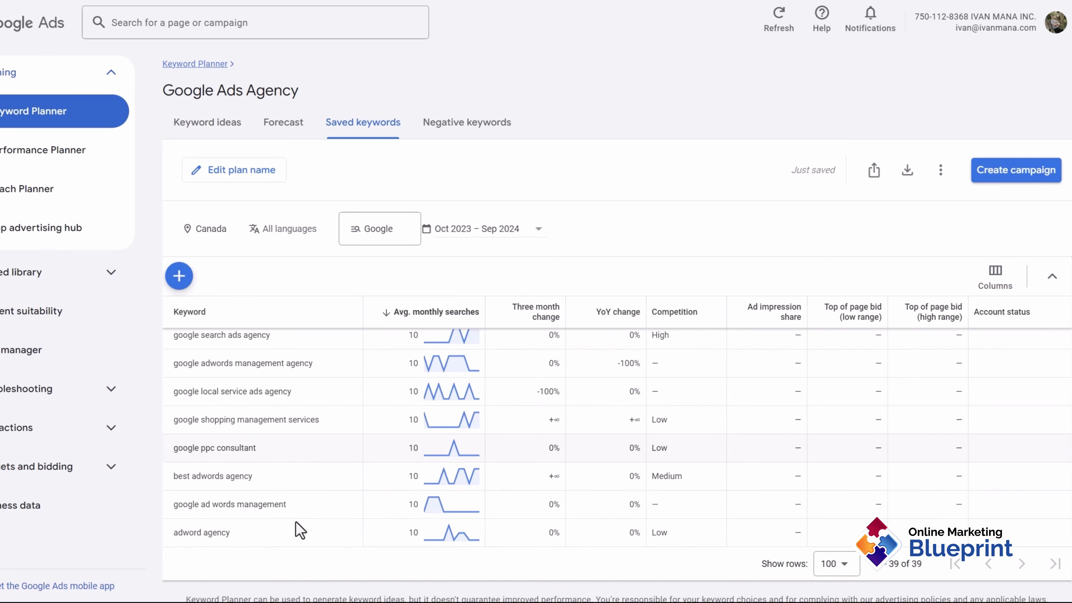
scroll(300, 528, up, 8)
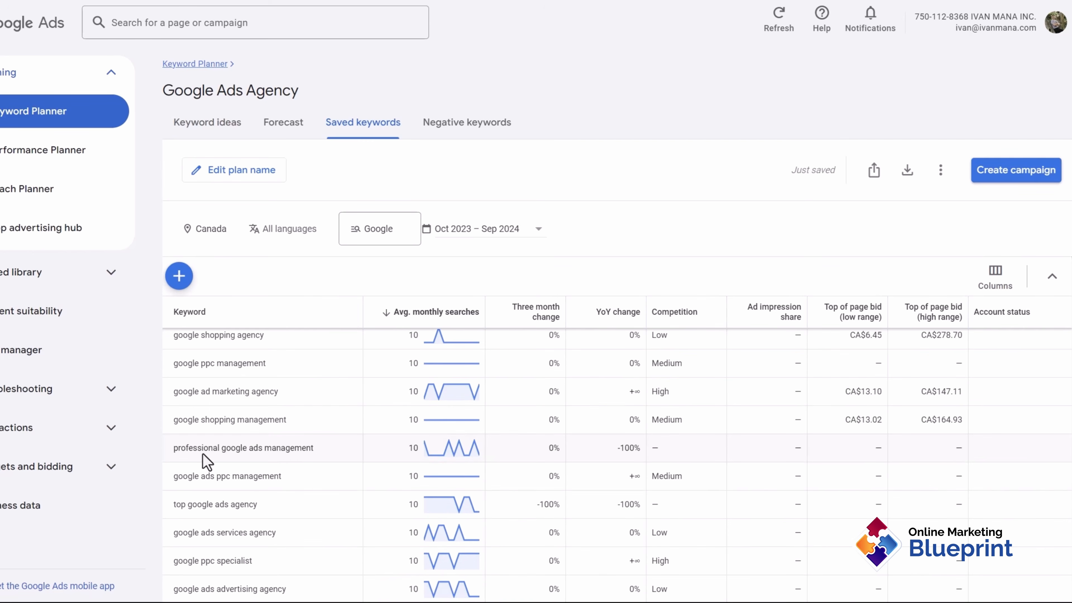
scroll(371, 505, up, 10)
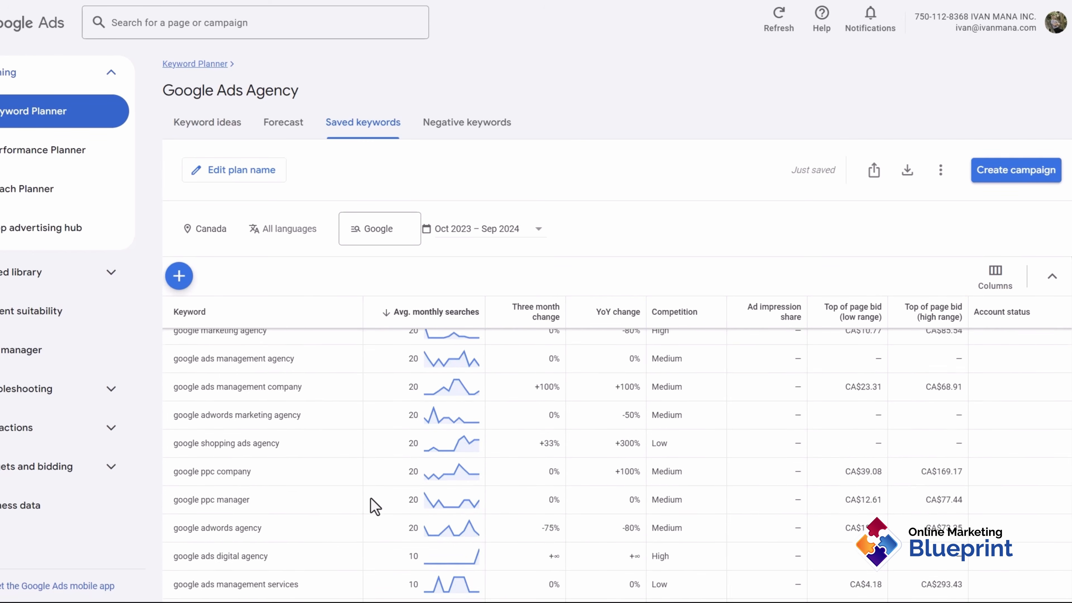
scroll(1022, 443, up, 3)
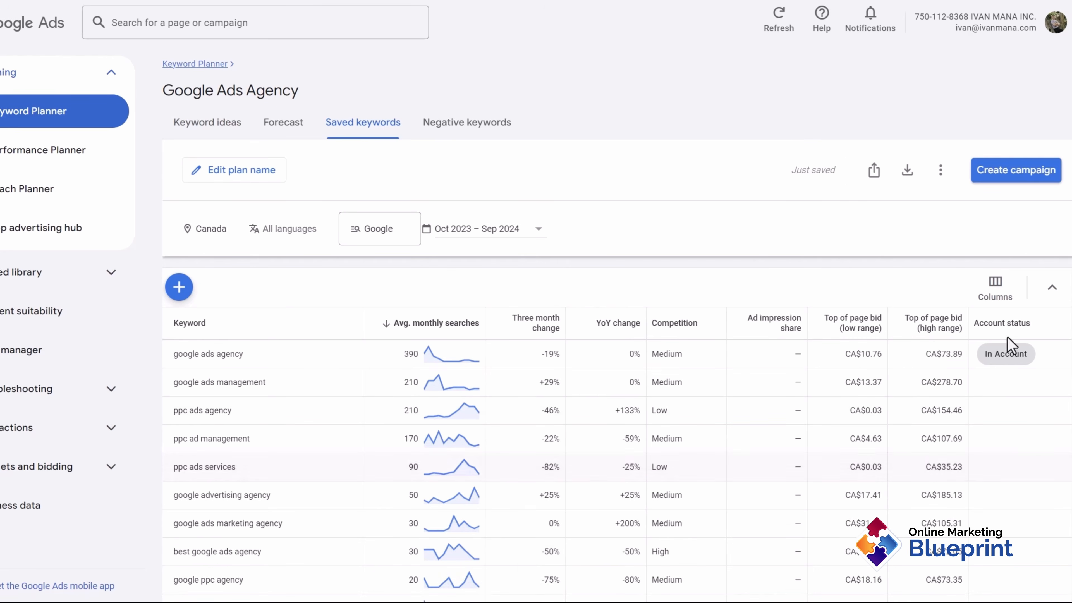
scroll(467, 288, up, 2)
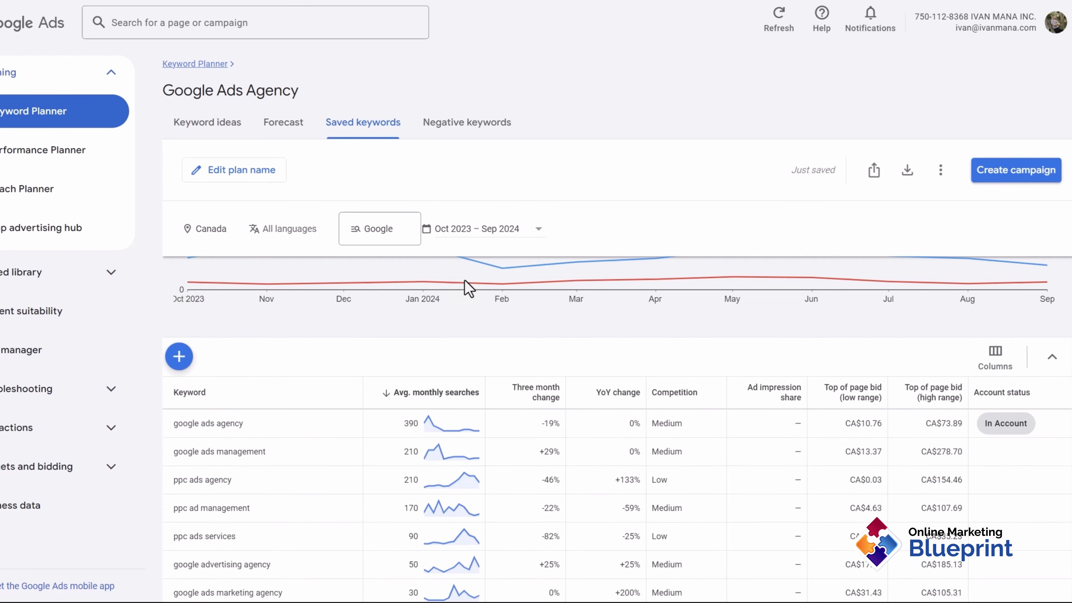
Look at the plan's keyword ideas and go back to its saved keywords
click(230, 128)
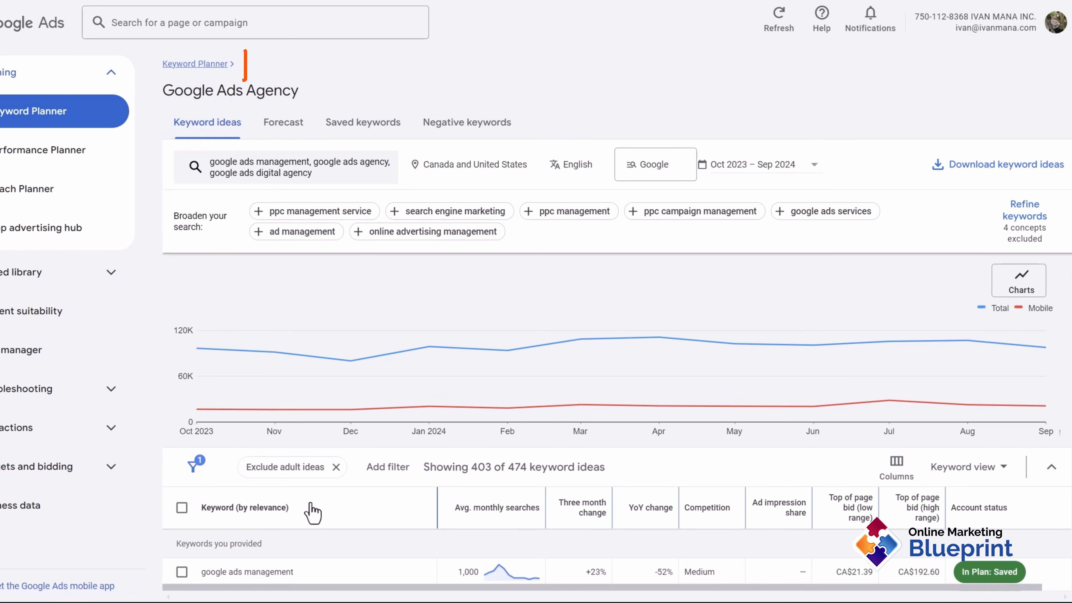
scroll(313, 509, down, 2)
scroll(314, 509, up, 2)
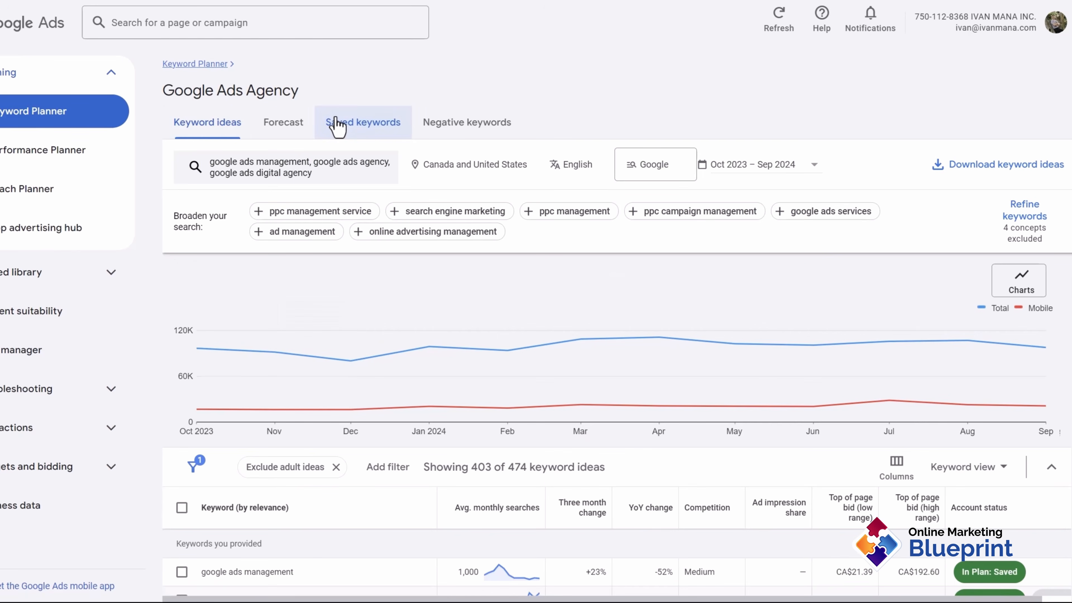
click(363, 122)
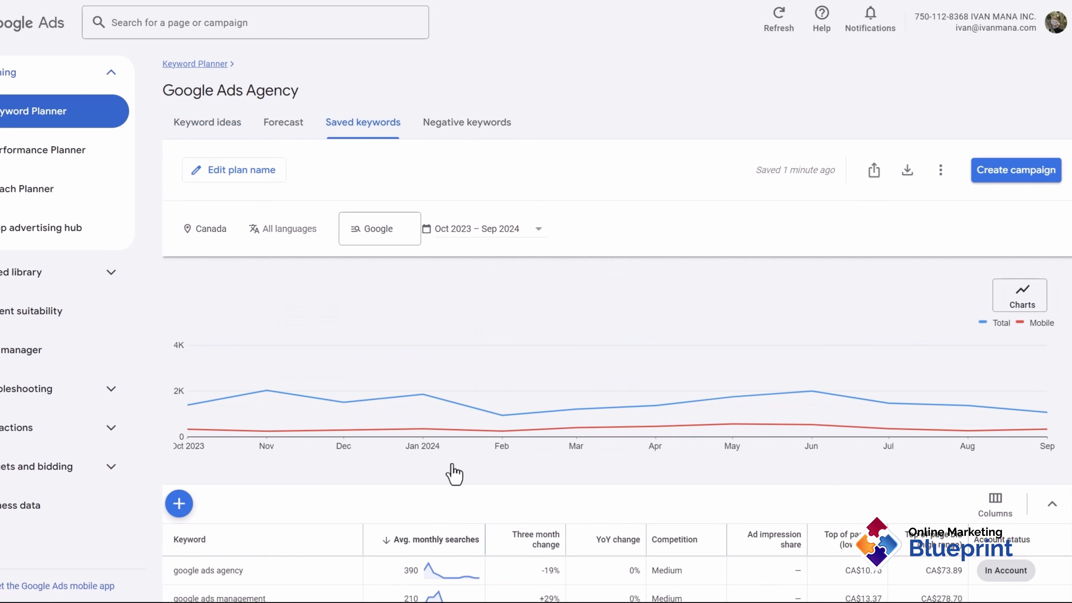
Select google ads management among the keyword ideas and view the ad groups available for adding it
click(219, 116)
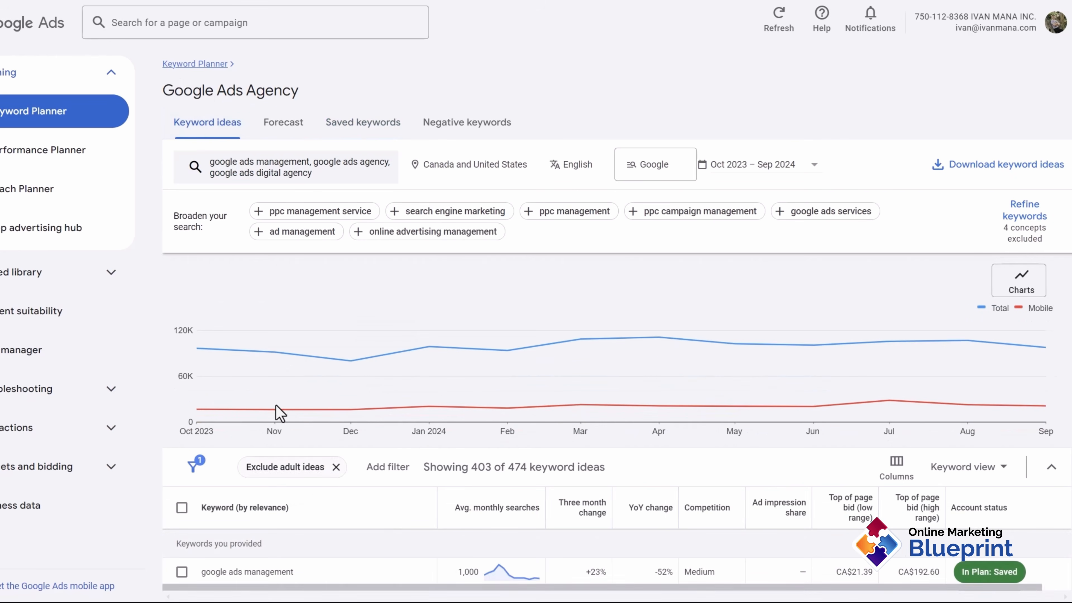
scroll(262, 422, down, 5)
click(182, 434)
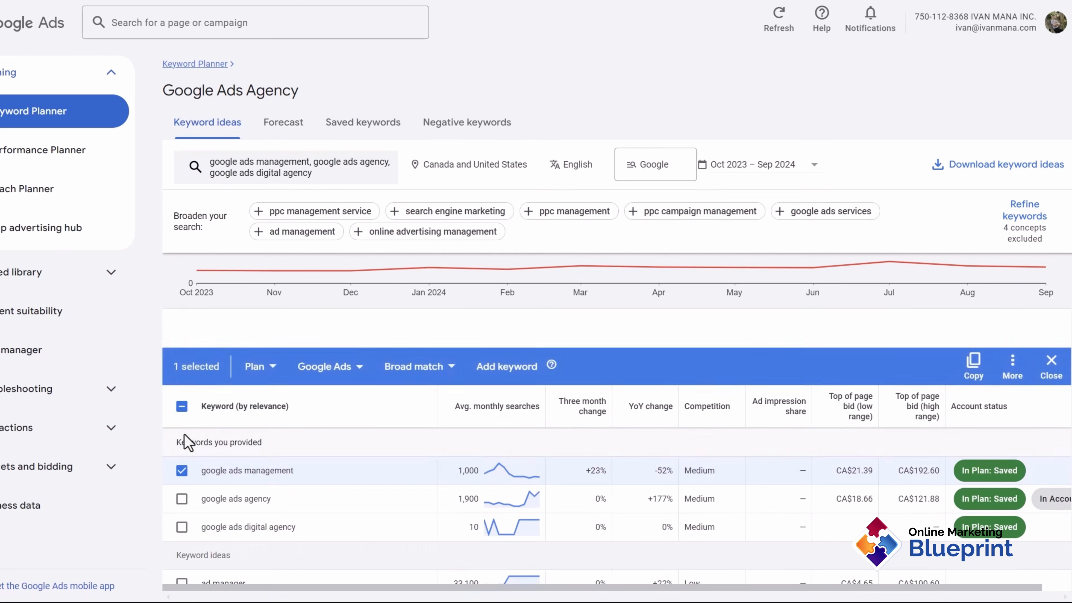
click(335, 329)
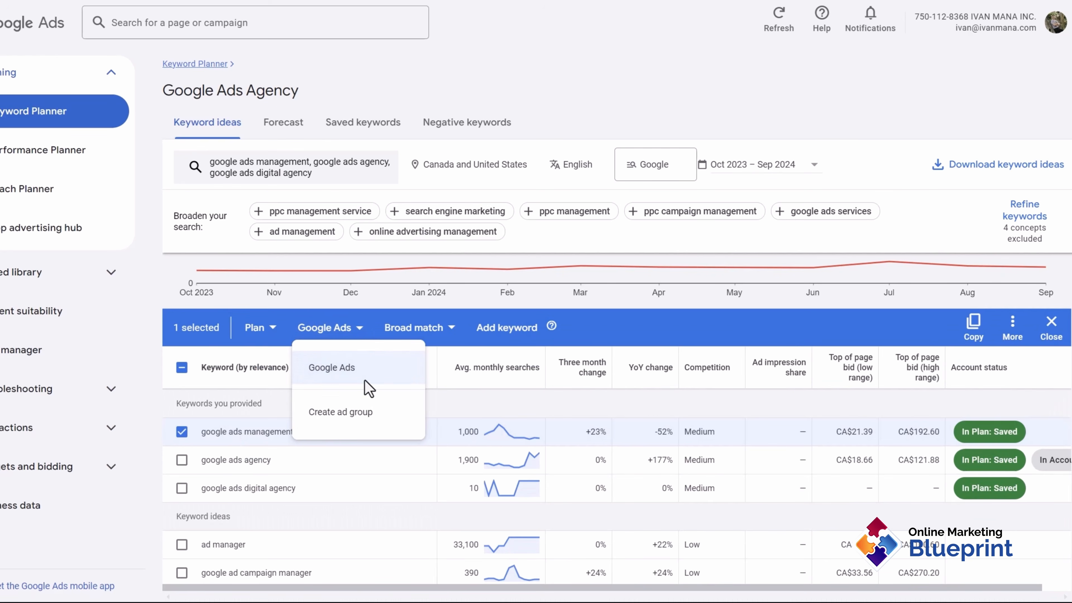
click(634, 331)
scroll(347, 321, up, 2)
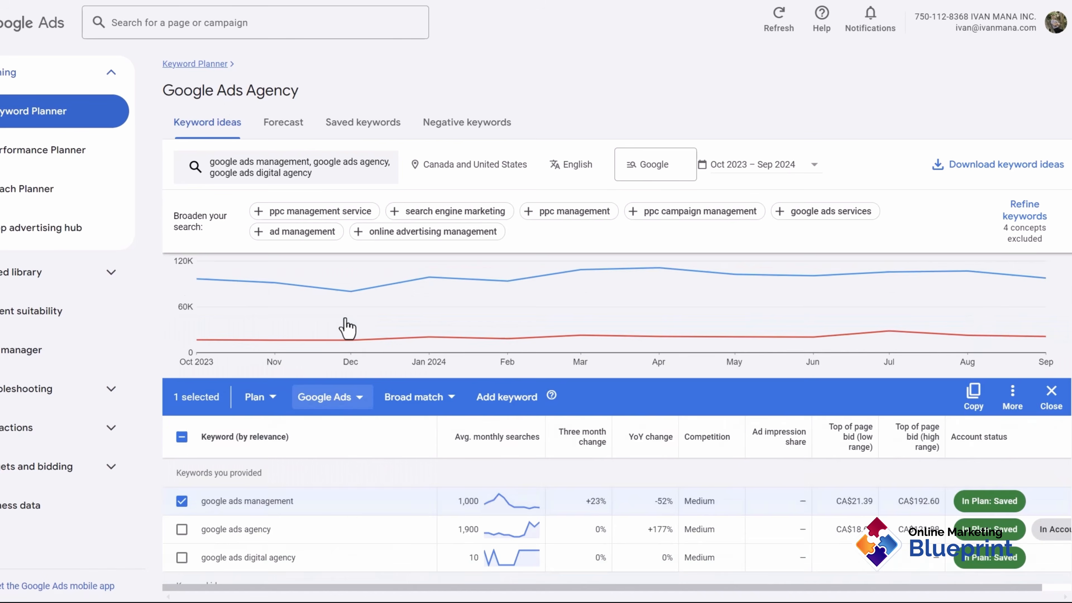
scroll(347, 328, up, 2)
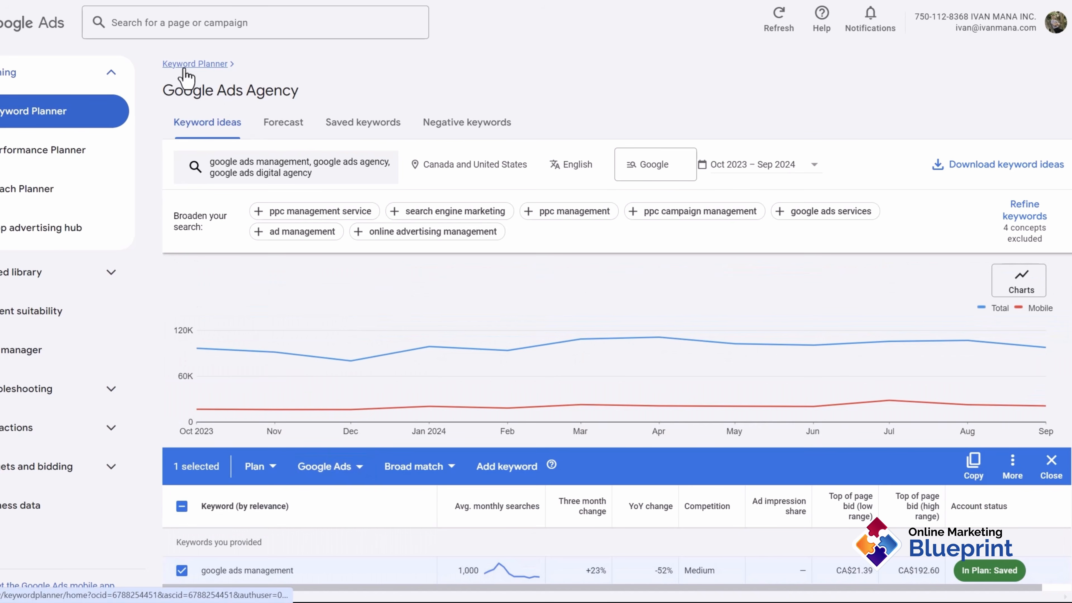
Go to the Keyword Planner home, open the Google Ads Agency plan from the created plans, and review its saved keywords
click(193, 64)
scroll(216, 460, down, 3)
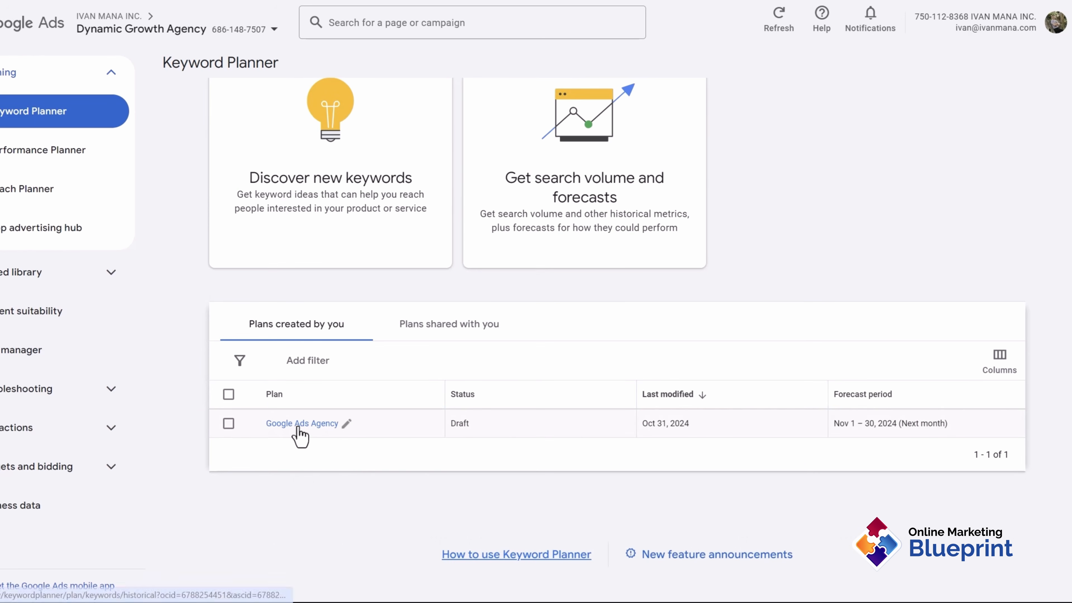
click(300, 424)
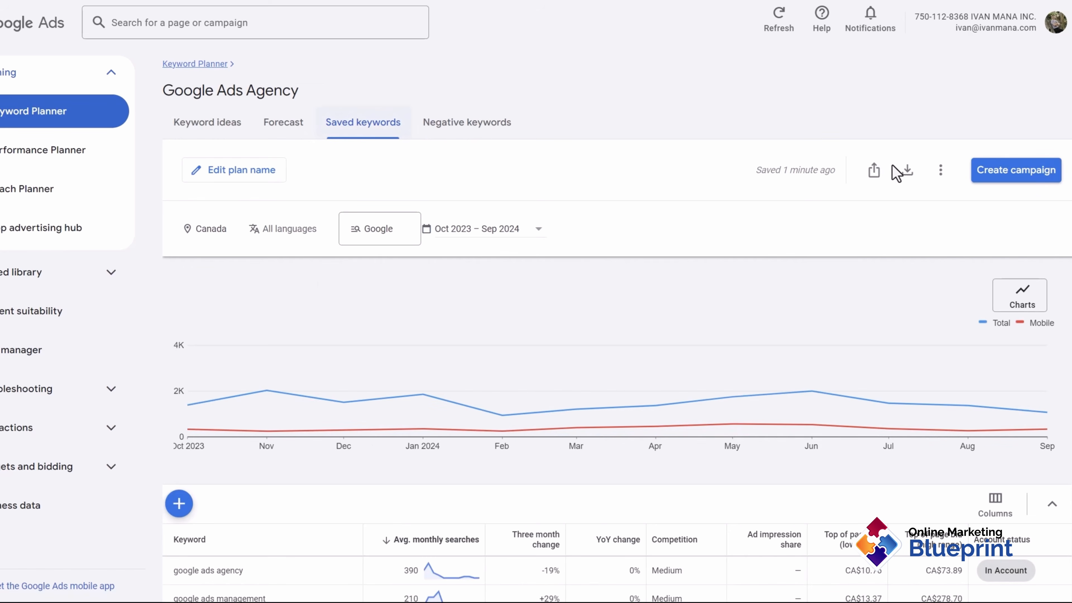
scroll(536, 291, down, 3)
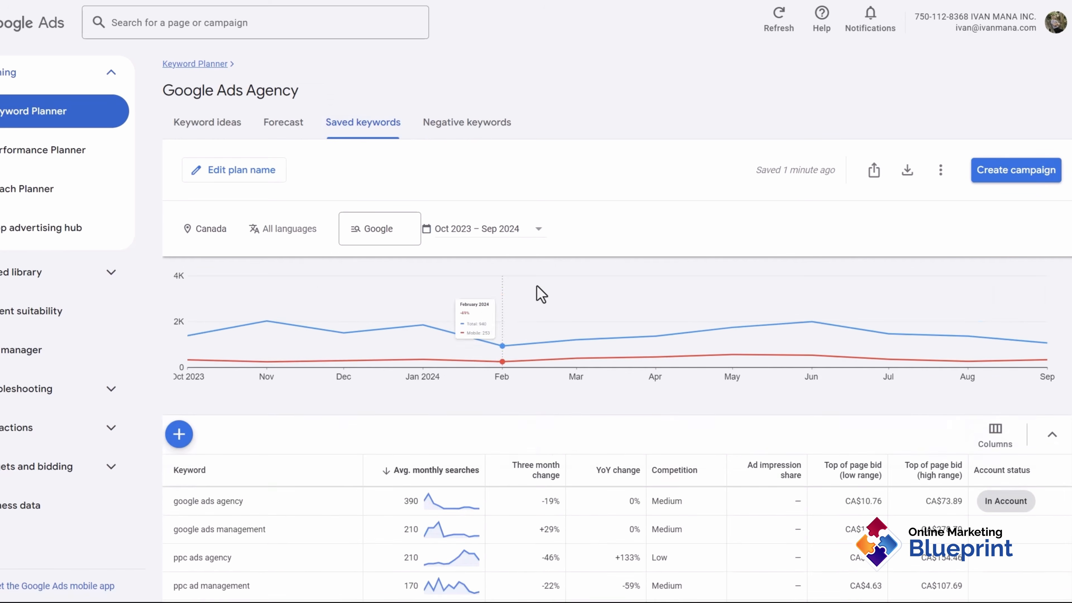
Return to the Keyword Planner home and start discovering new keywords with "facebook ads agency" as the seed keyword
click(182, 68)
click(340, 296)
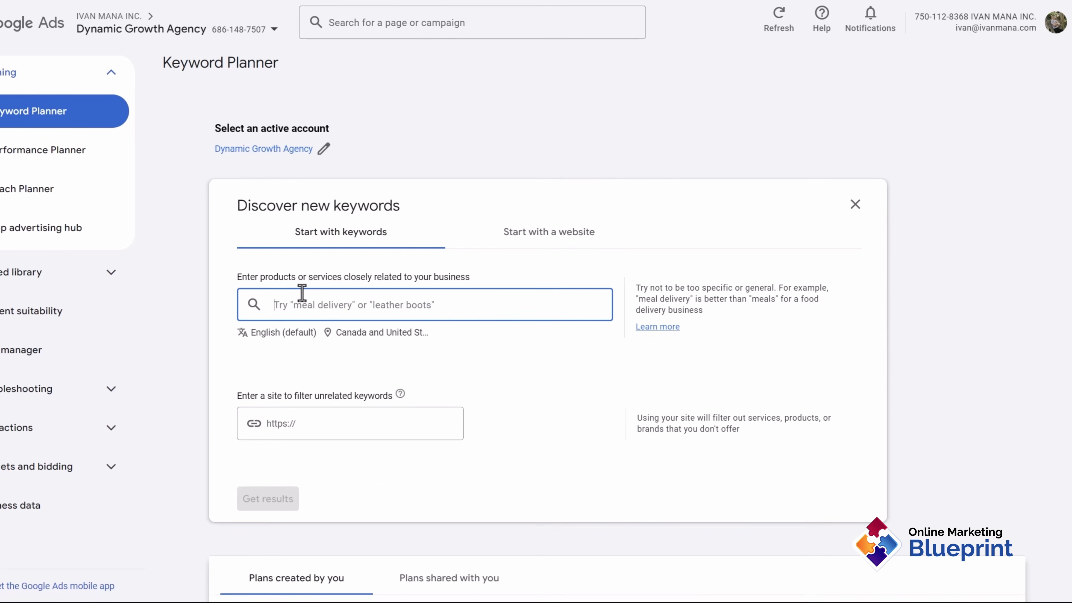
text(facebook ads agency)
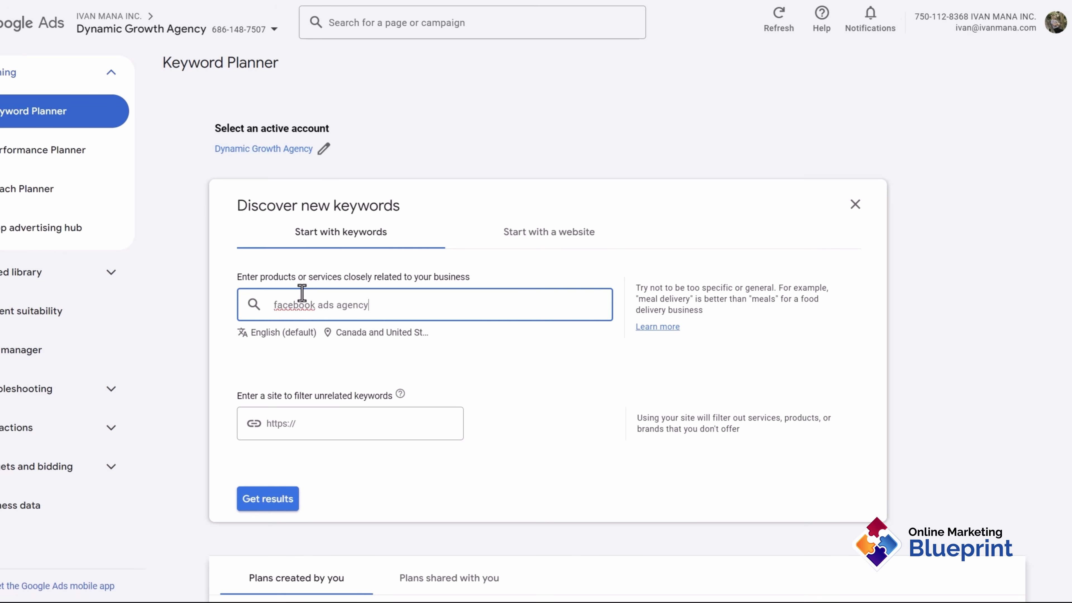
key(Return)
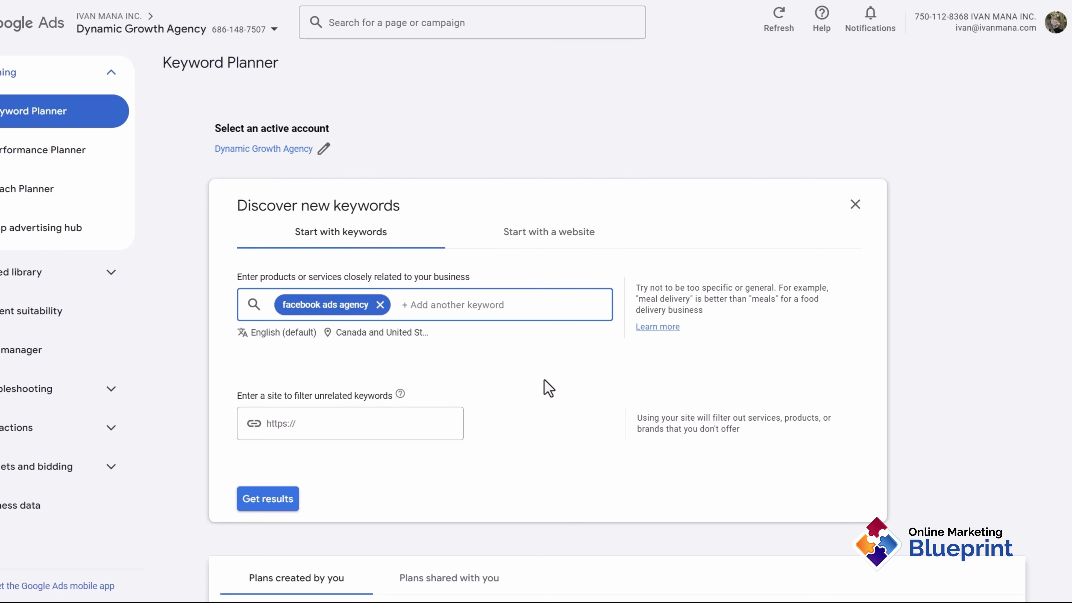
scroll(548, 388, down, 2)
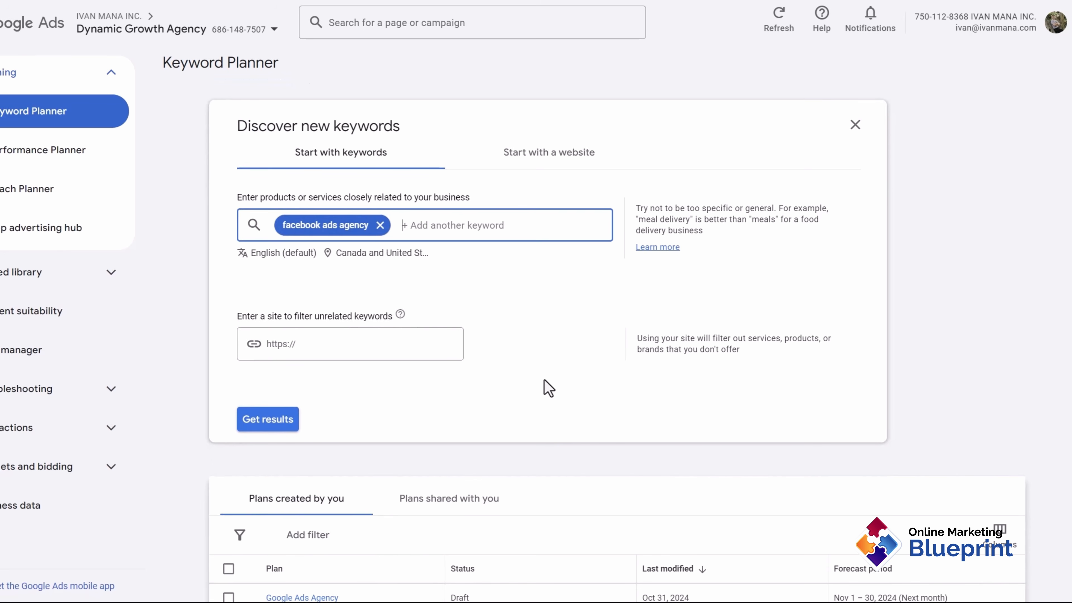
scroll(548, 388, down, 2)
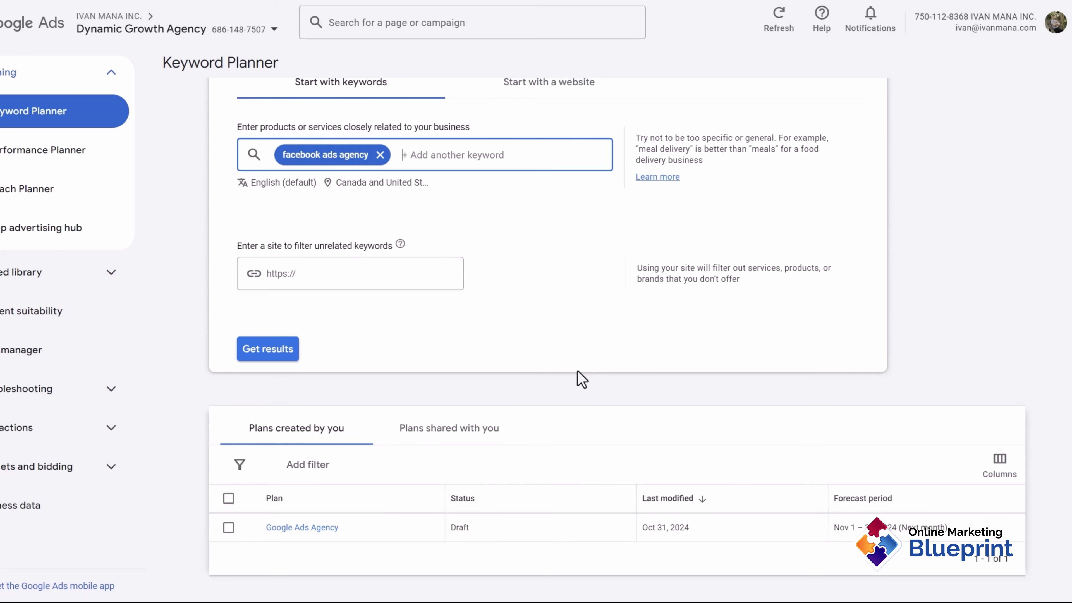
Add "facebook ads management" and "facebook ads digital marketing agency" as further seed keywords and get the keyword results
scroll(582, 379, up, 3)
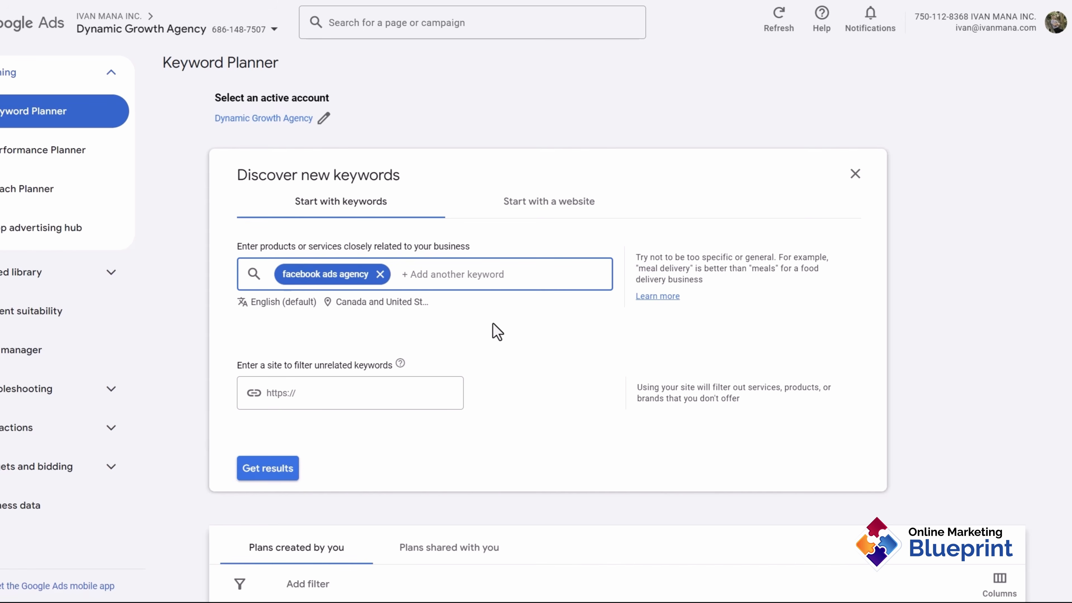
text(facebook ads)
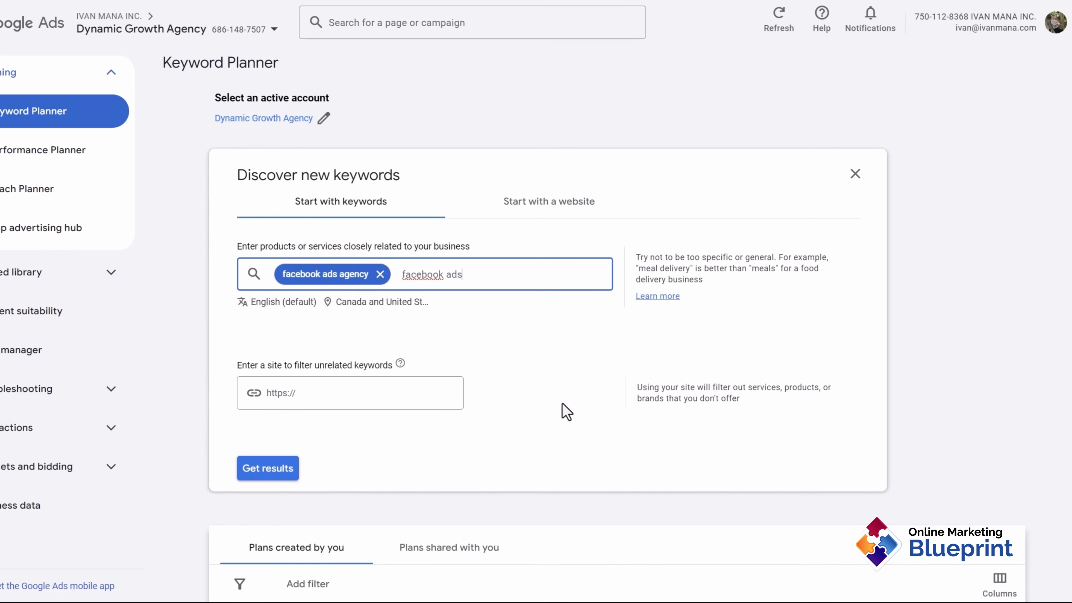
text( management)
key(Return)
text(face)
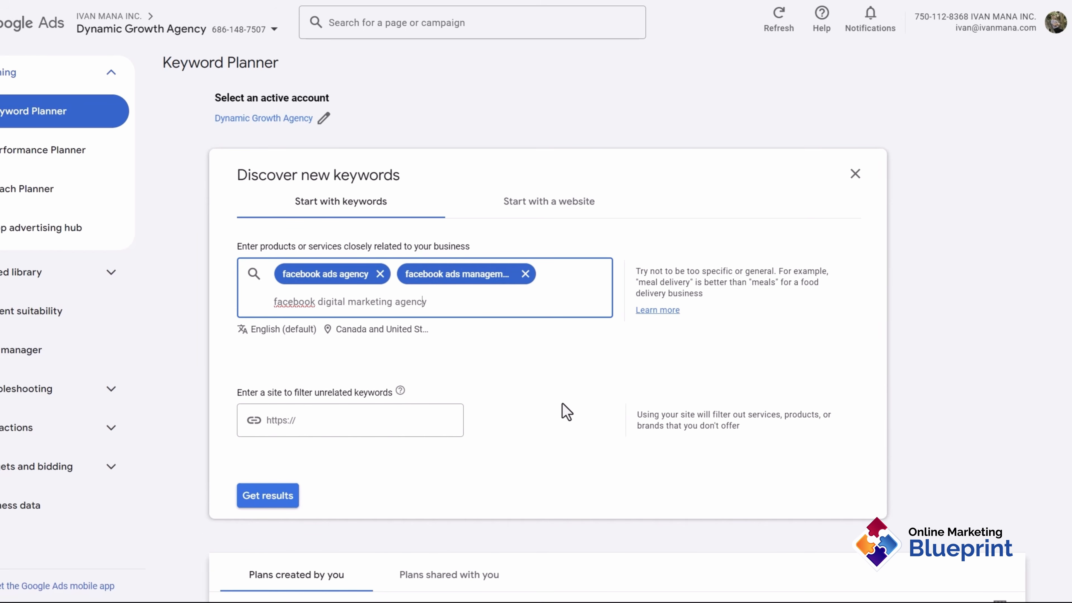
text(ads)
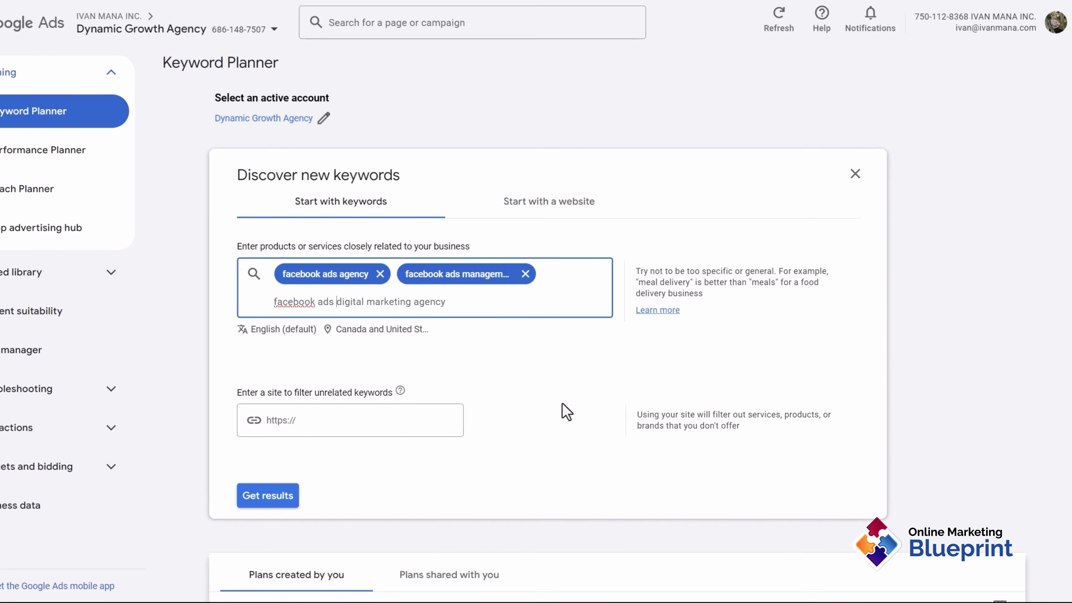
key(Return)
click(269, 497)
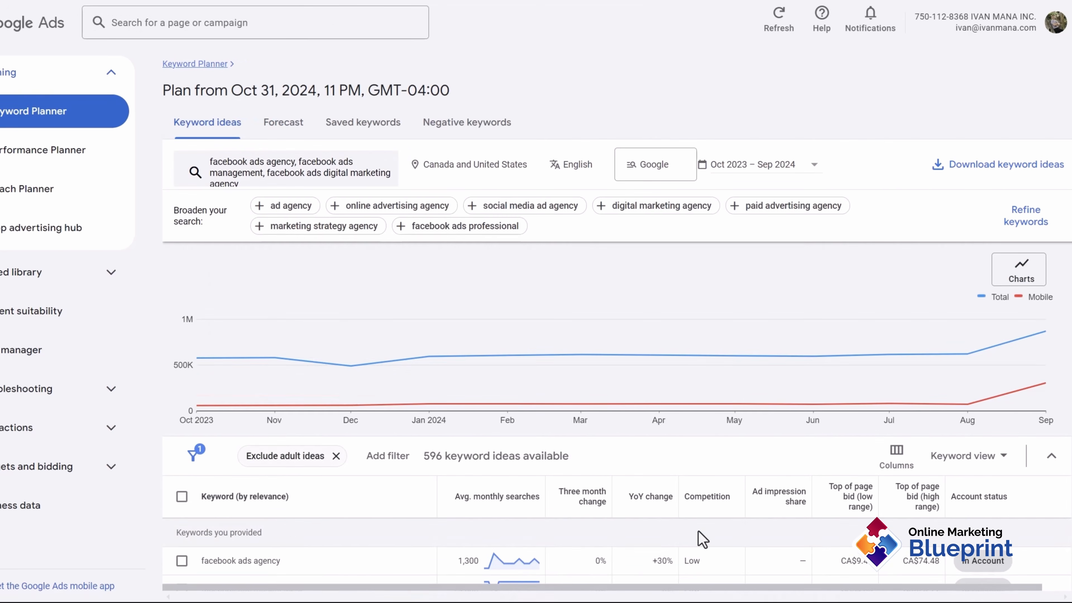
Refine the keyword ideas by brand, excluding the google and reddit platforms
scroll(707, 539, down, 3)
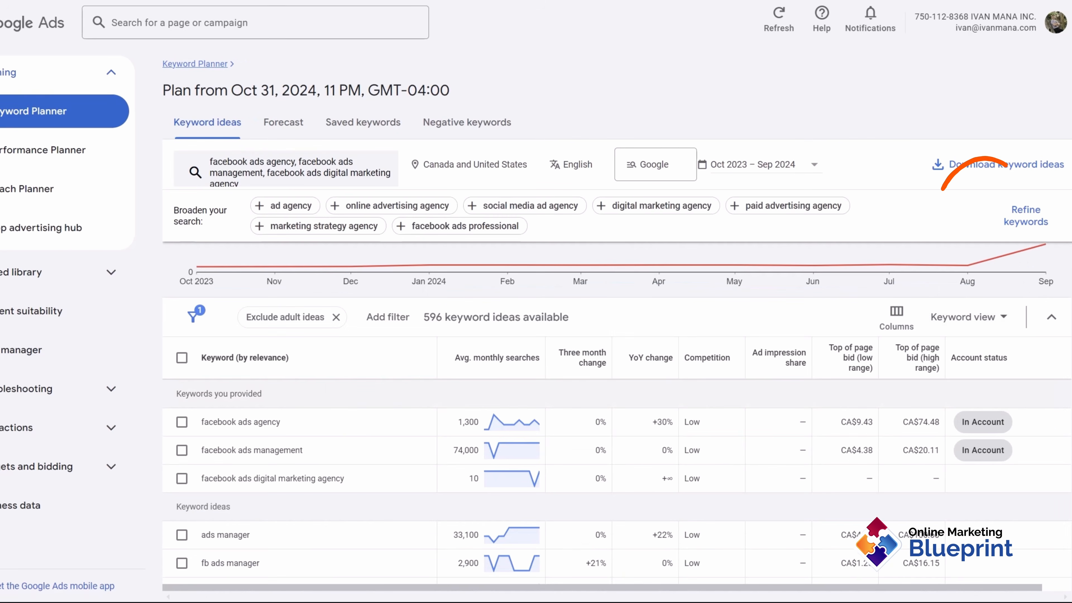
click(1026, 216)
click(955, 338)
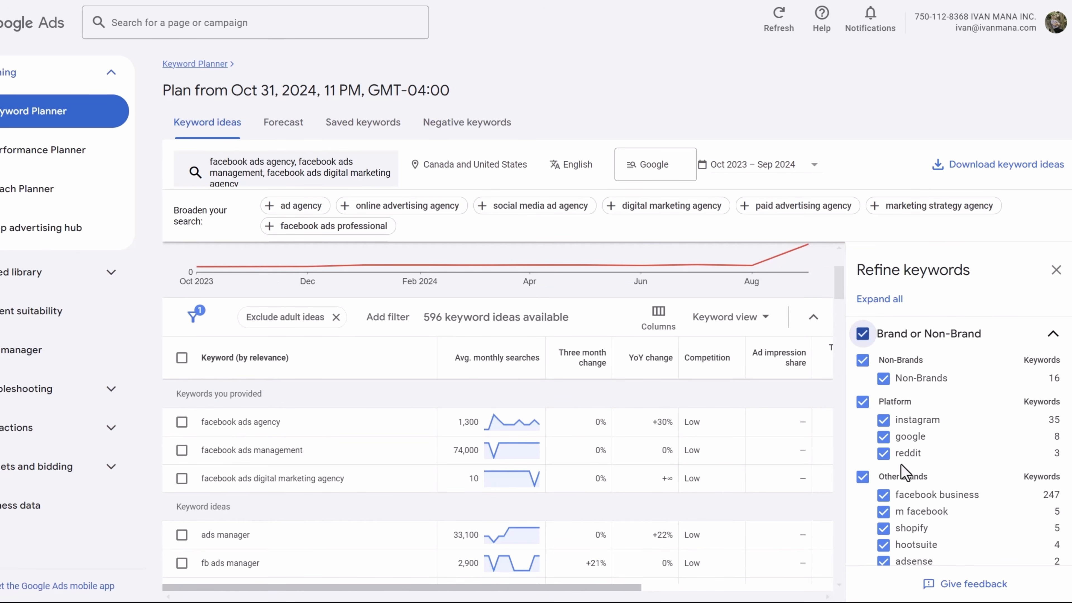
click(883, 437)
click(883, 453)
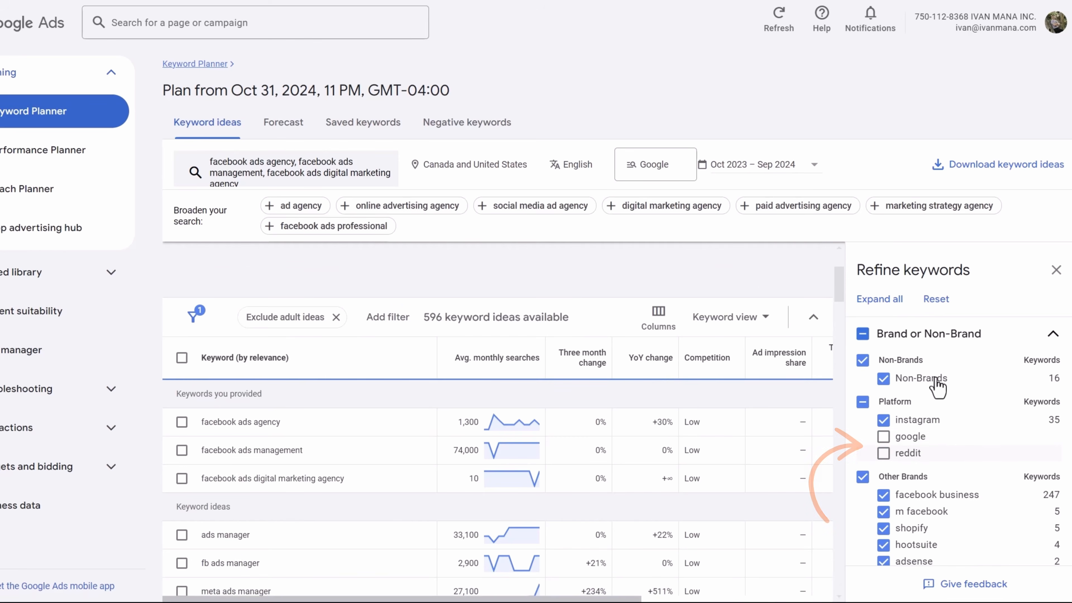
Review the remaining brand refinements and the expanded Others category, and close the keyword refinement options
scroll(975, 448, down, 3)
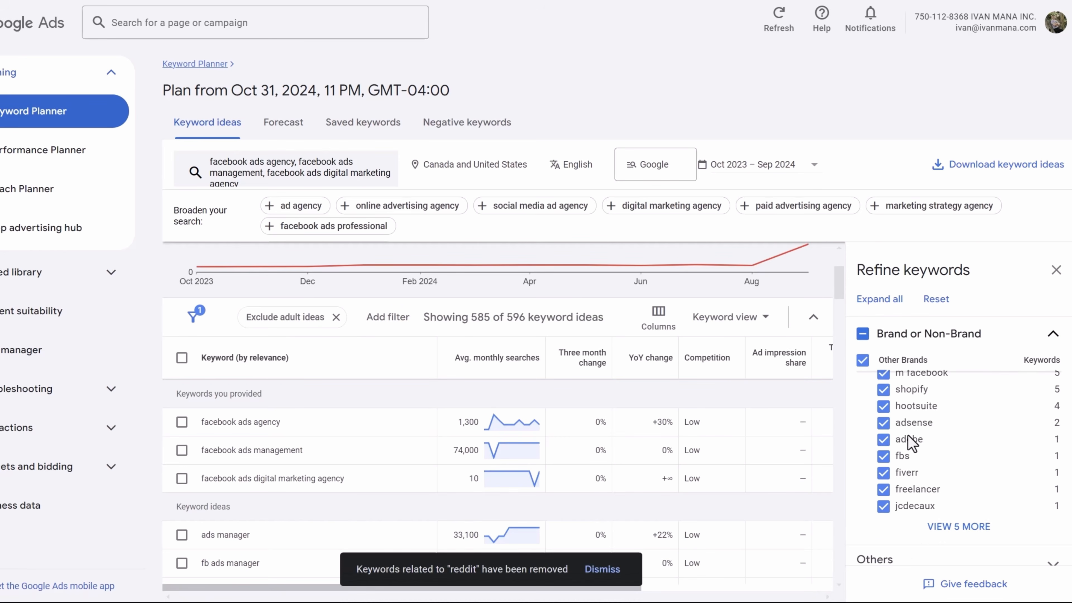
scroll(925, 473, down, 1)
click(938, 557)
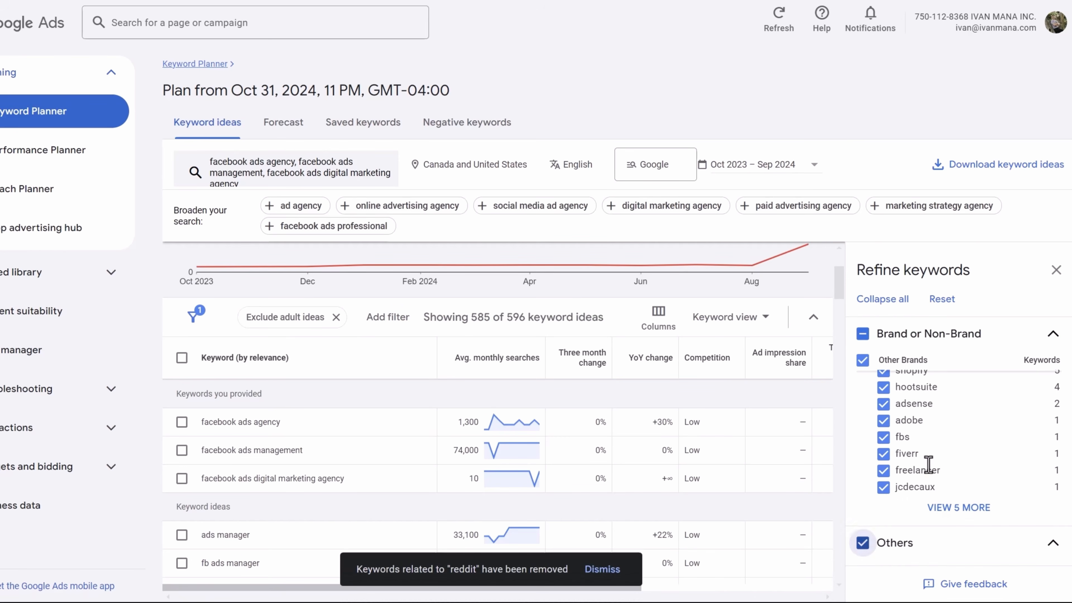
scroll(929, 463, down, 3)
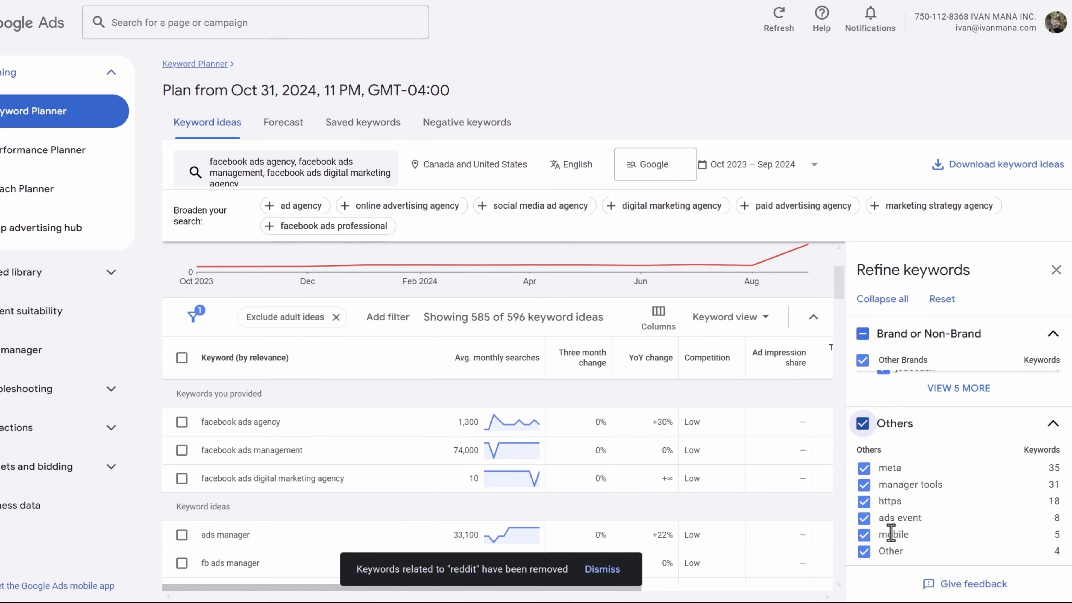
scroll(938, 402, up, 5)
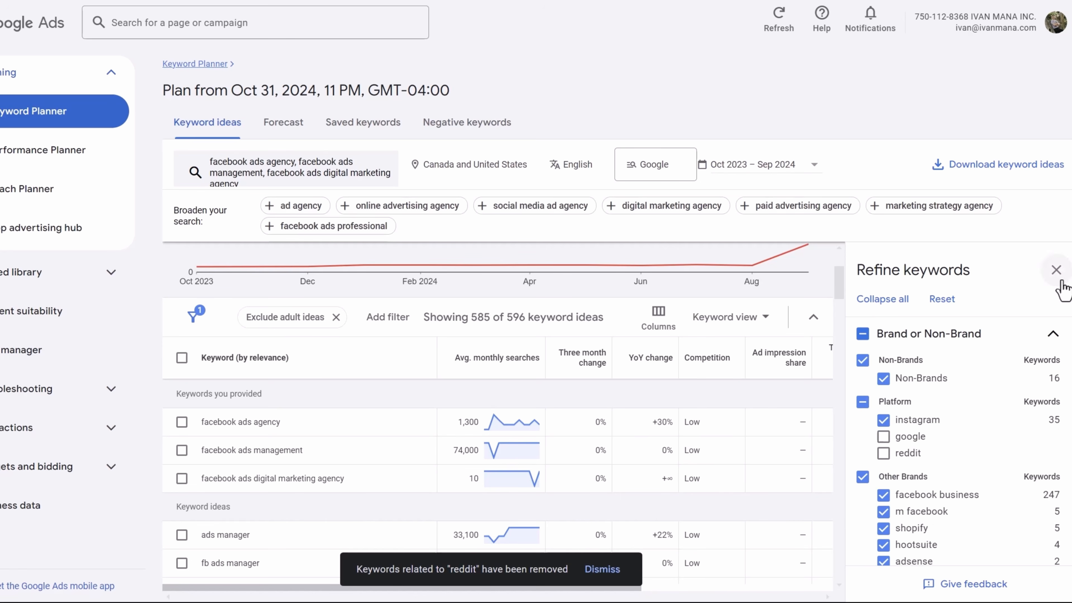
click(1057, 273)
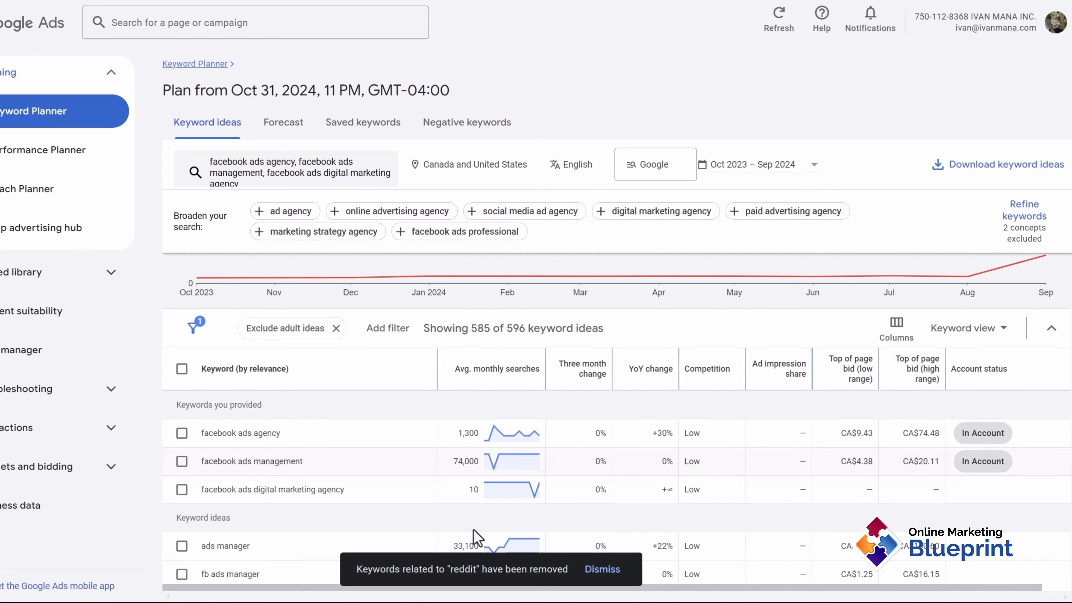
Go to the end of the keyword ideas and view the available numbers of rows per page
scroll(507, 539, down, 5)
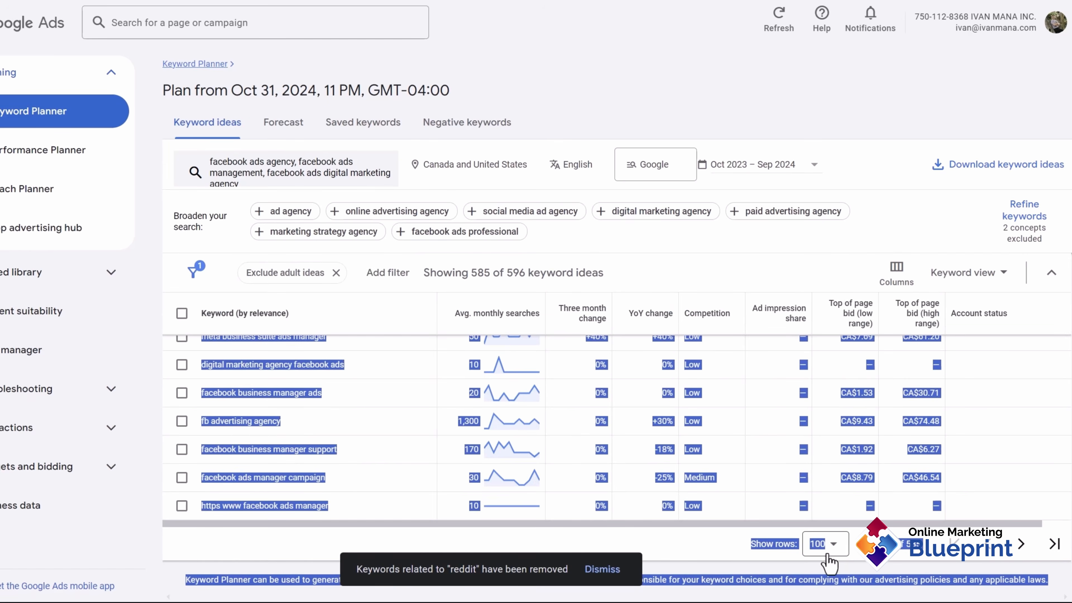
click(807, 546)
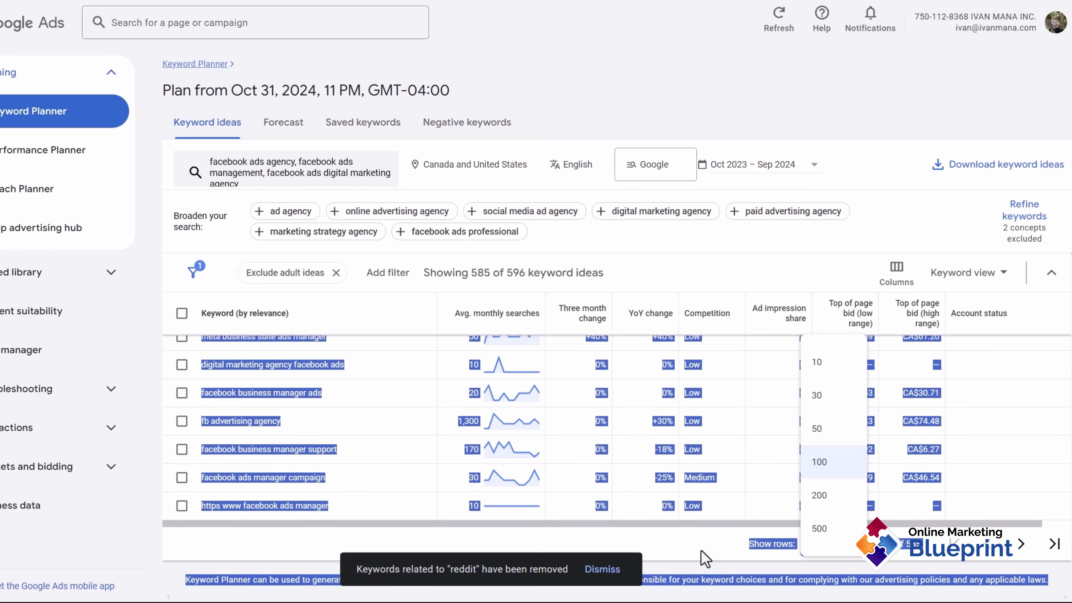
click(706, 559)
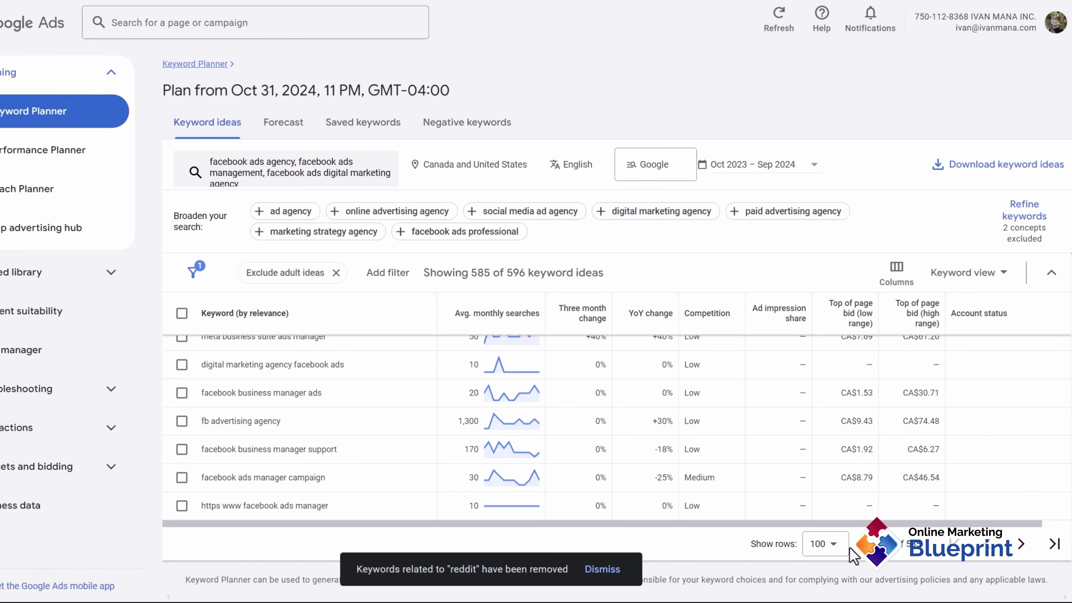
click(833, 546)
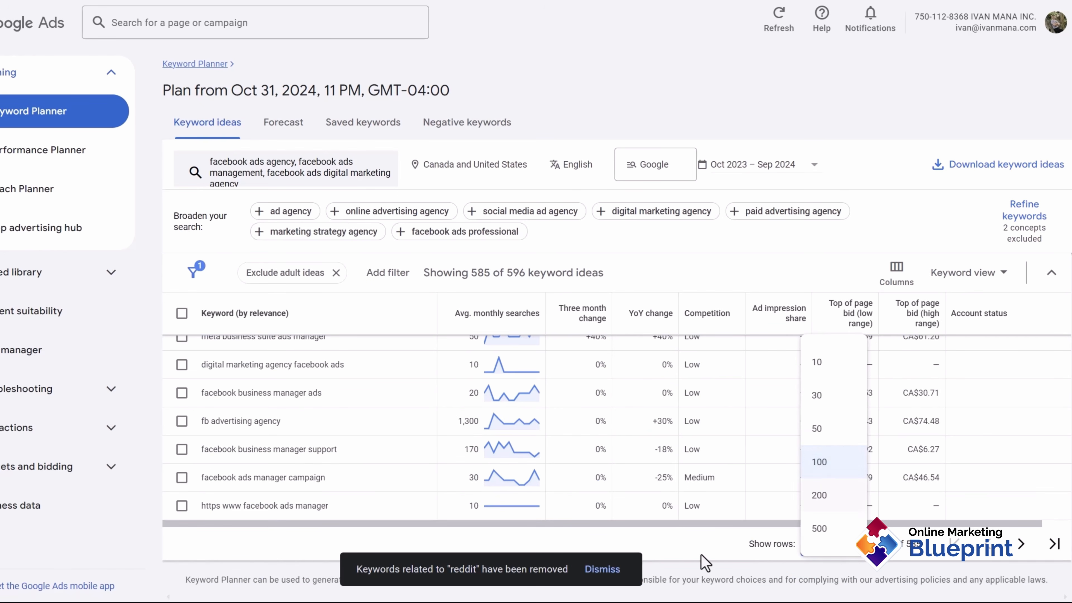
click(754, 558)
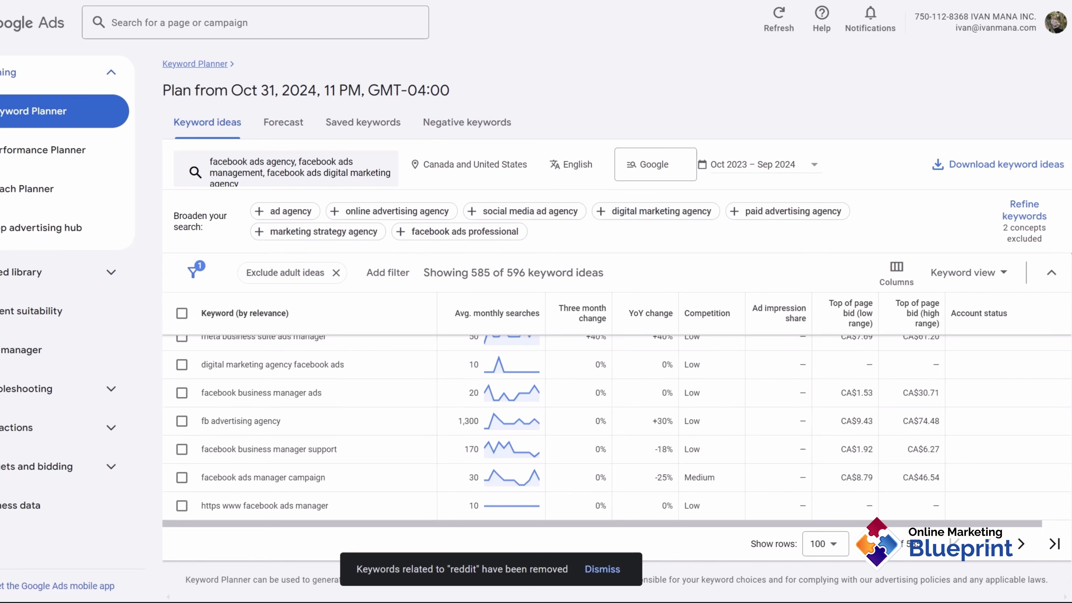
Select the three provided keywords: facebook ads agency, facebook ads management and facebook ads digital marketing agency
scroll(591, 422, up, 20)
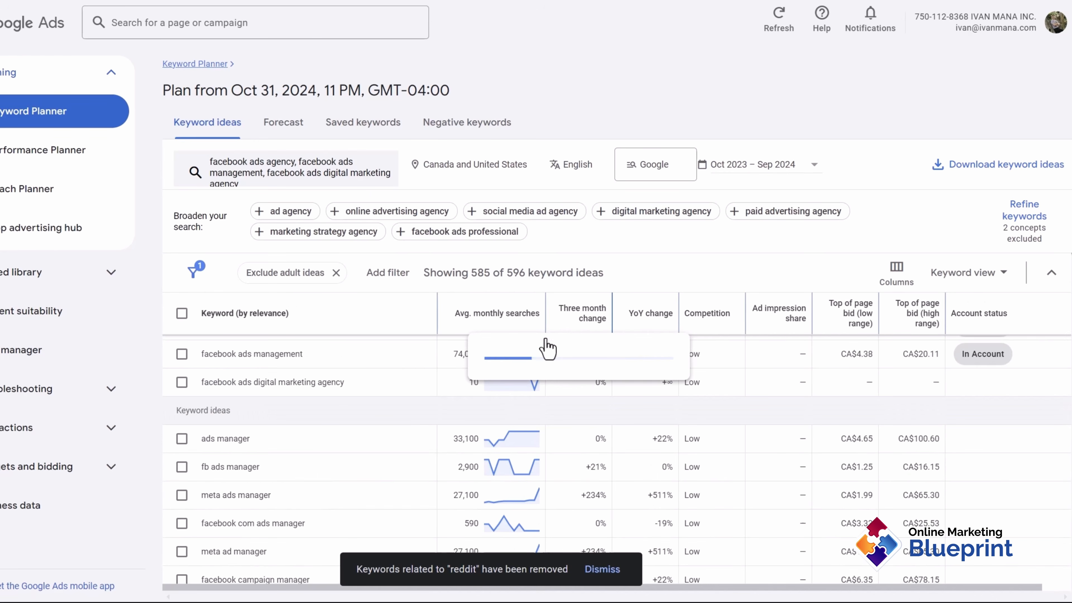
scroll(339, 461, up, 2)
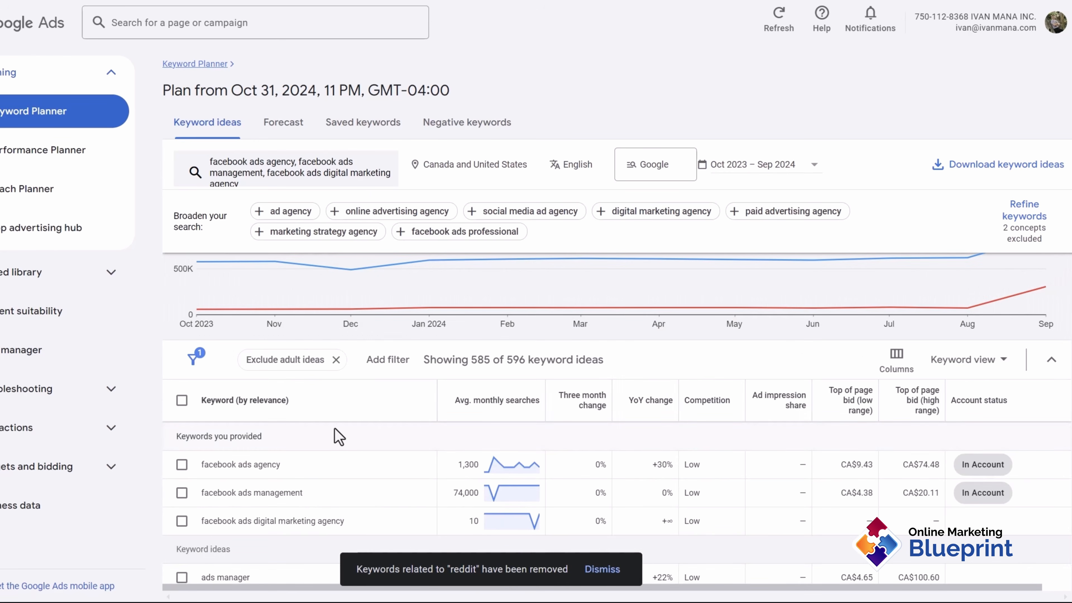
scroll(340, 437, down, 2)
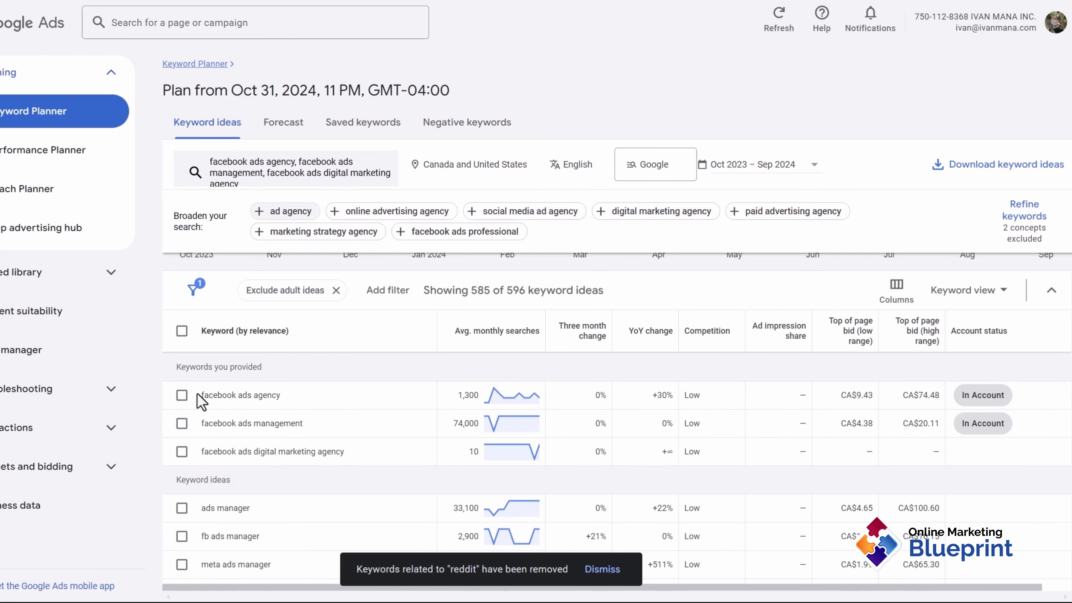
click(182, 397)
click(182, 423)
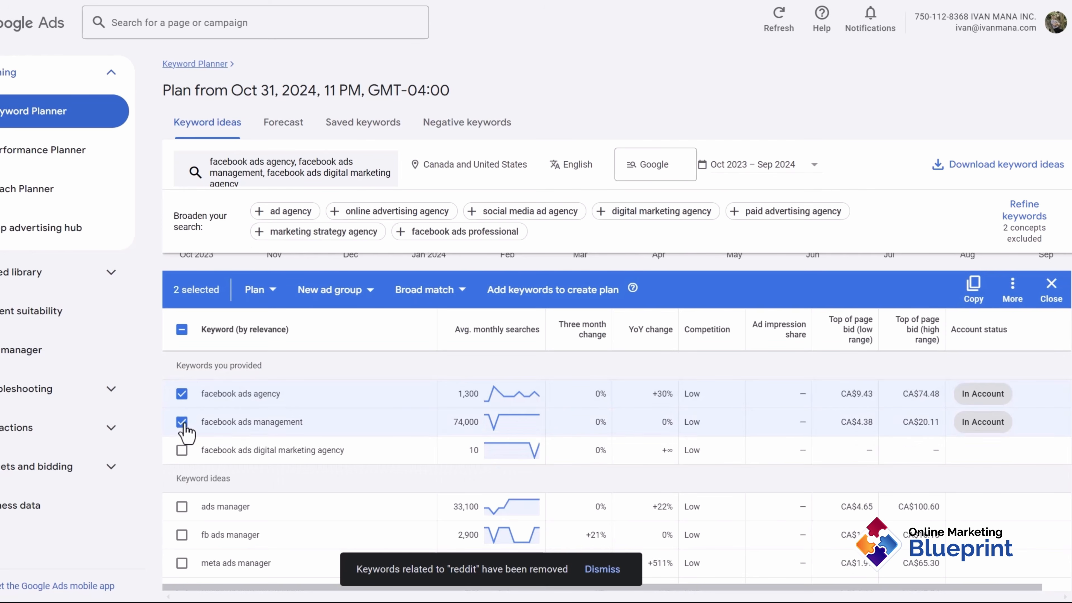
click(183, 451)
Examine the suggested keyword ideas, including facebook campaign manager, business facebook ads manager and business ads manager, for relevance to an agency
scroll(334, 432, down, 3)
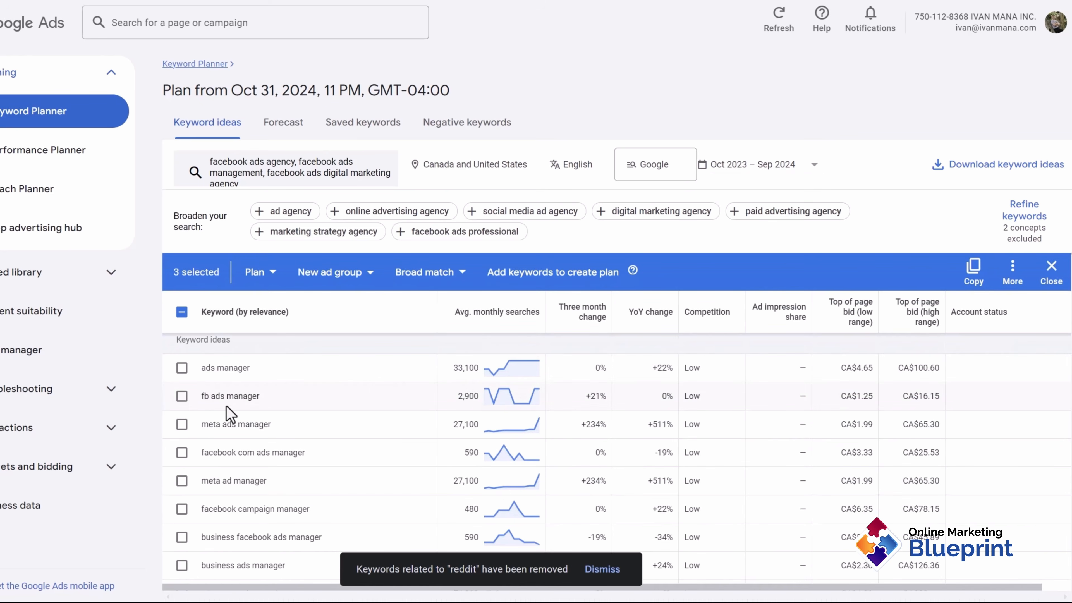
scroll(345, 406, down, 2)
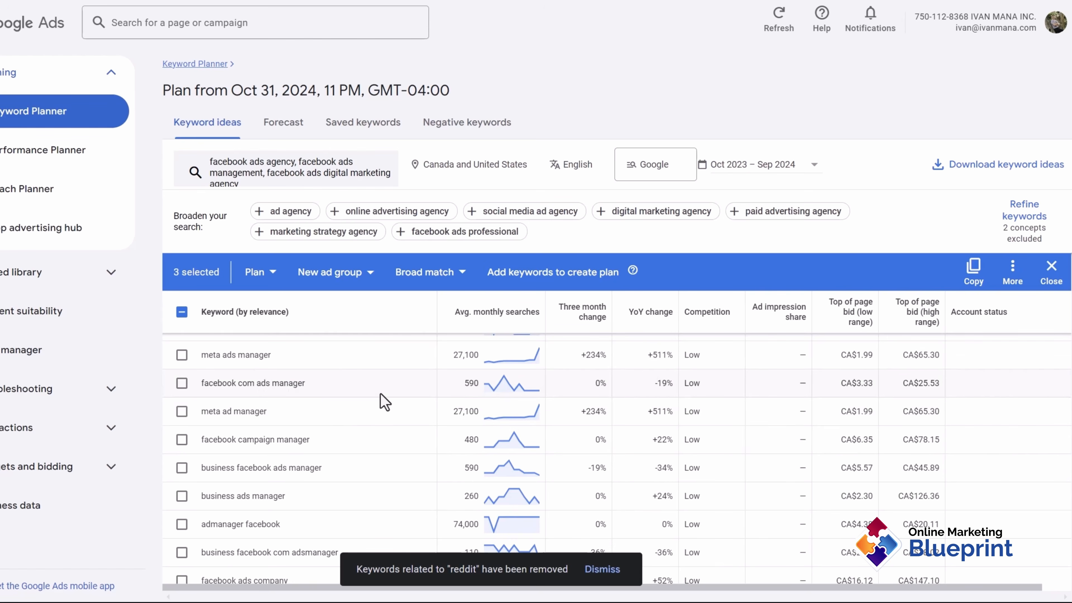
scroll(384, 402, down, 2)
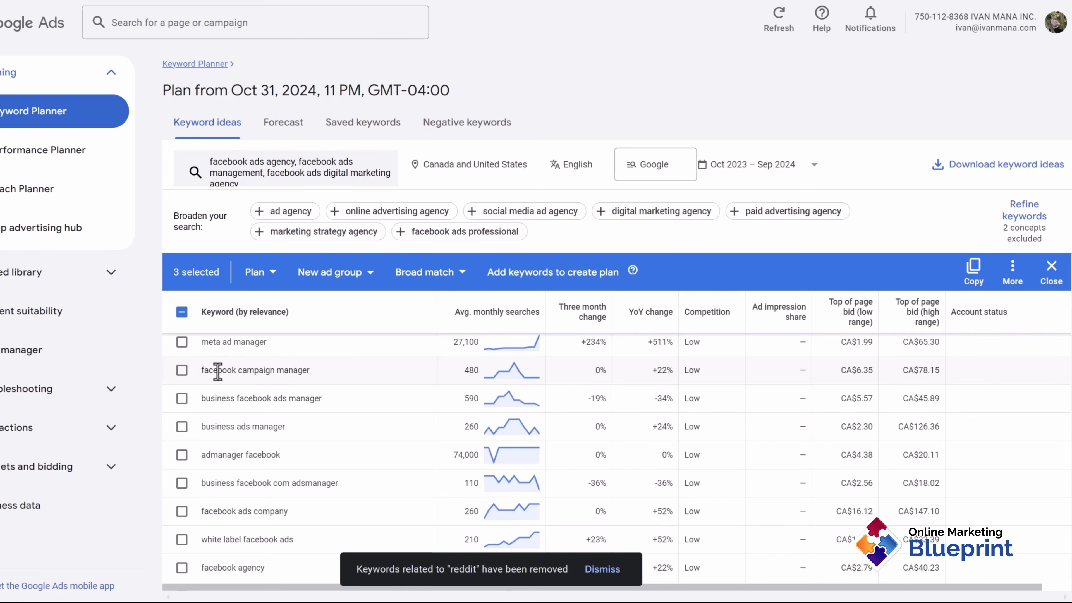
drag(217, 373, 303, 375)
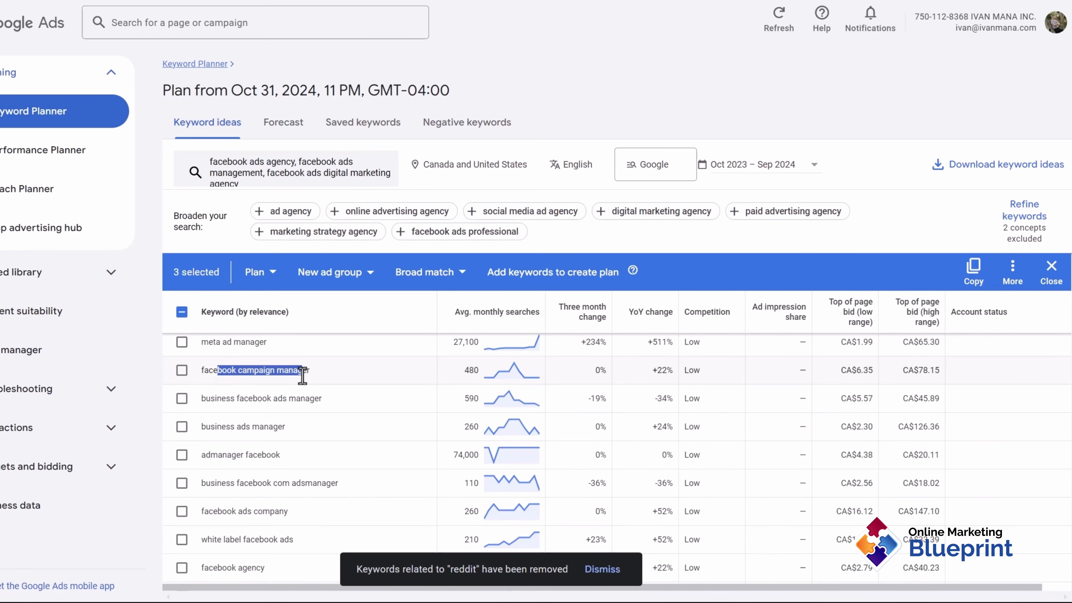
click(249, 378)
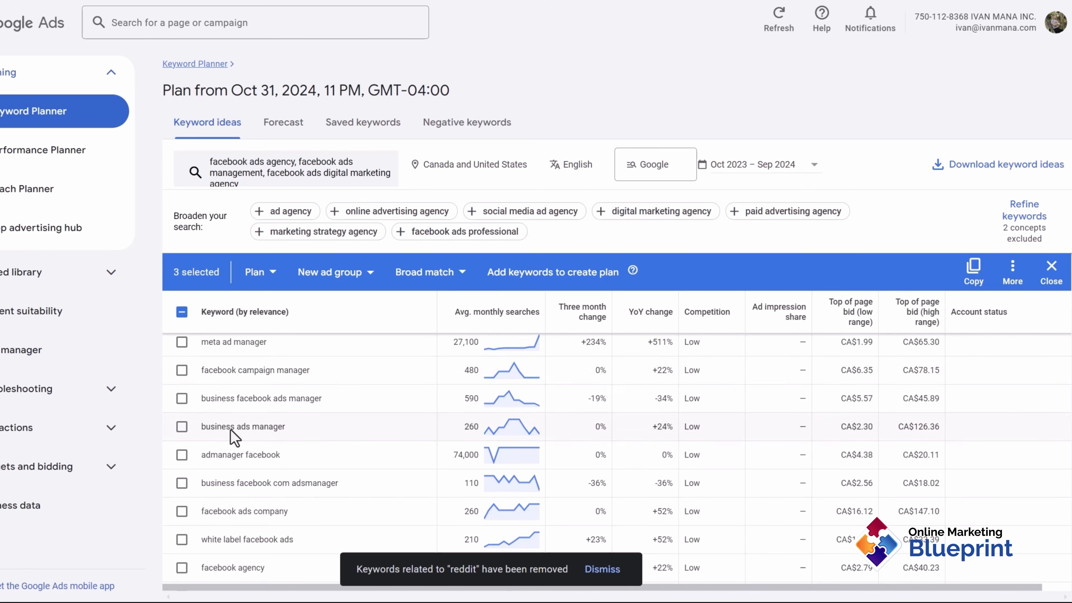
drag(226, 398, 295, 439)
scroll(280, 445, up, 3)
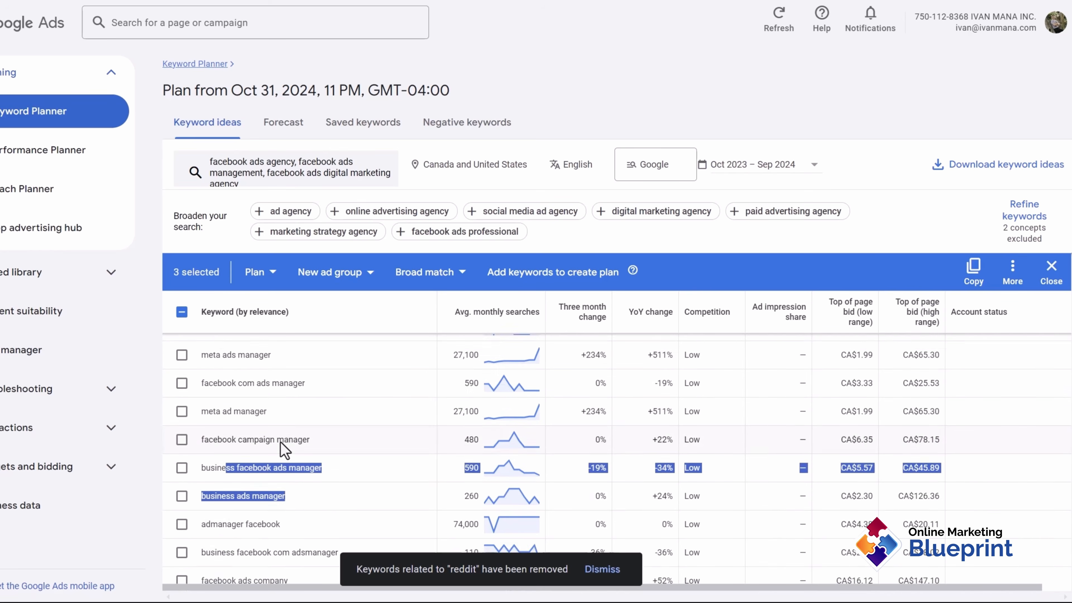
scroll(253, 511, down, 1)
click(258, 468)
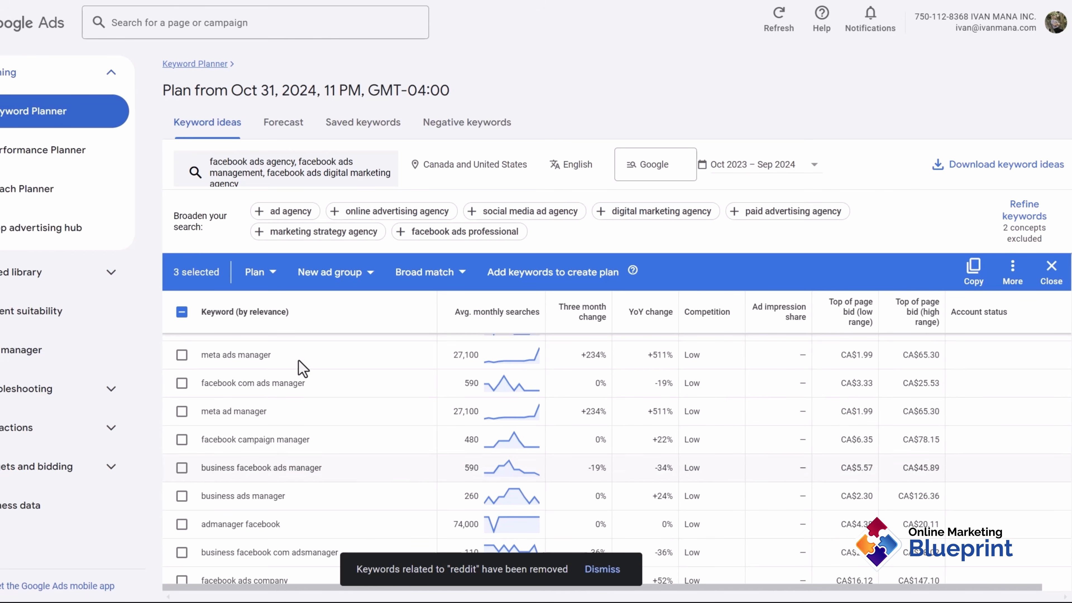
Add facebook ads company and facebook agency from the keyword ideas to the selection
scroll(255, 466, down, 2)
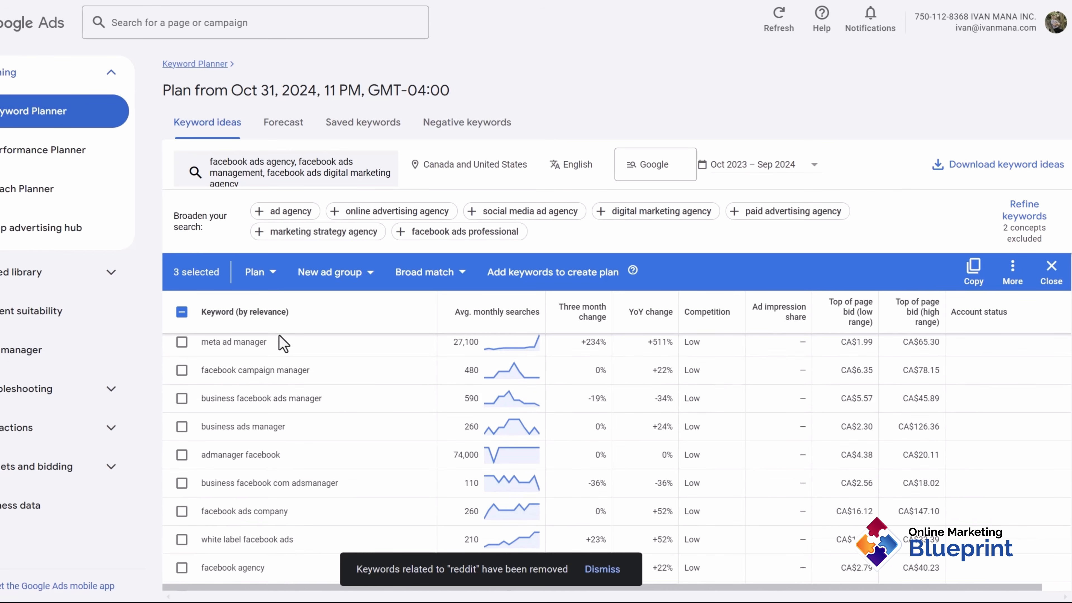
scroll(259, 486, down, 2)
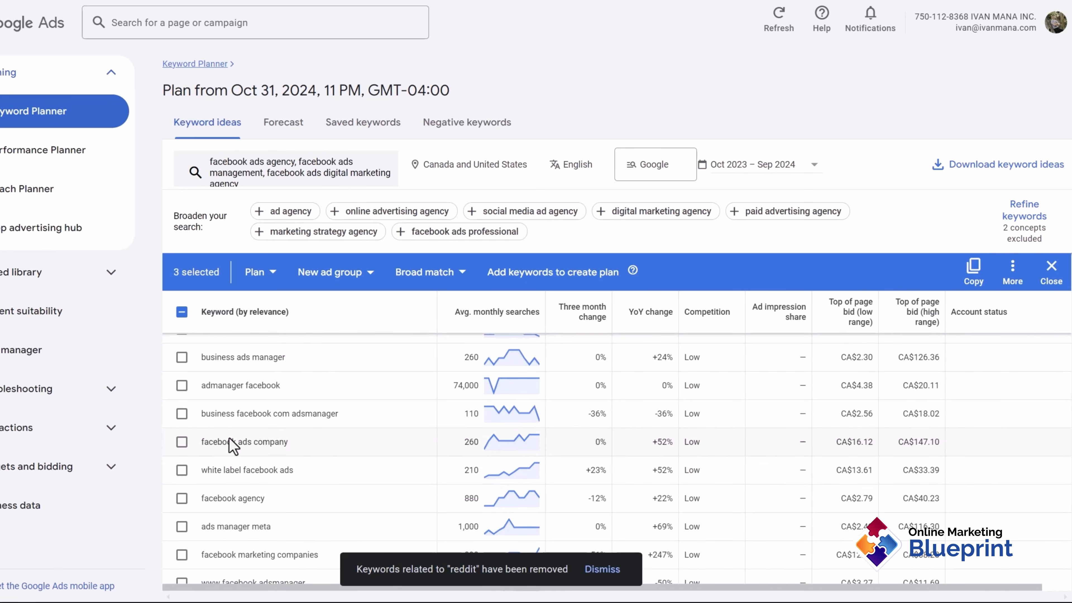
scroll(249, 469, down, 2)
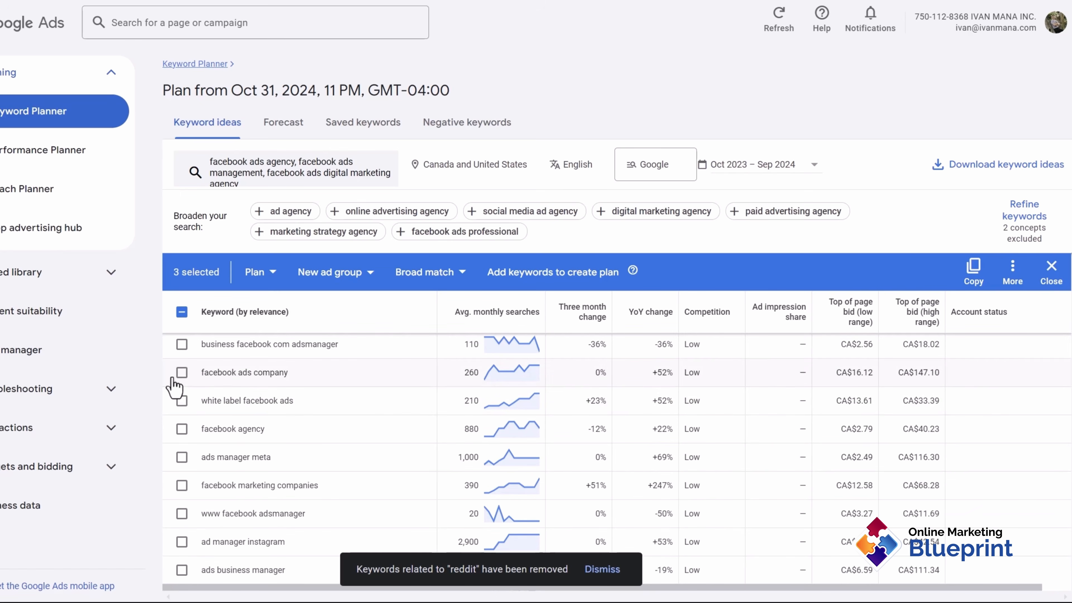
click(182, 373)
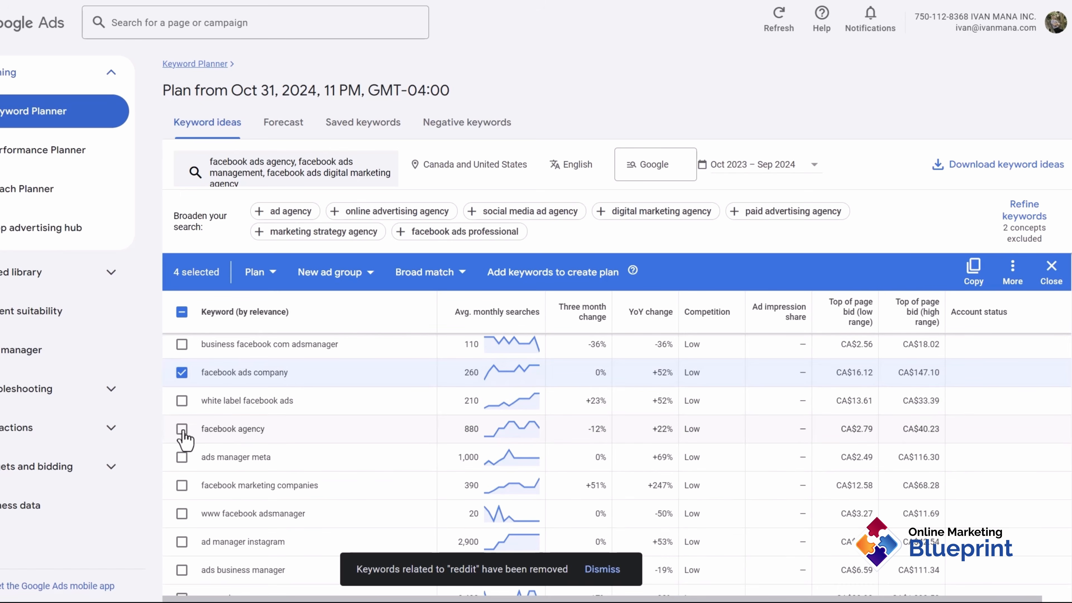
click(182, 431)
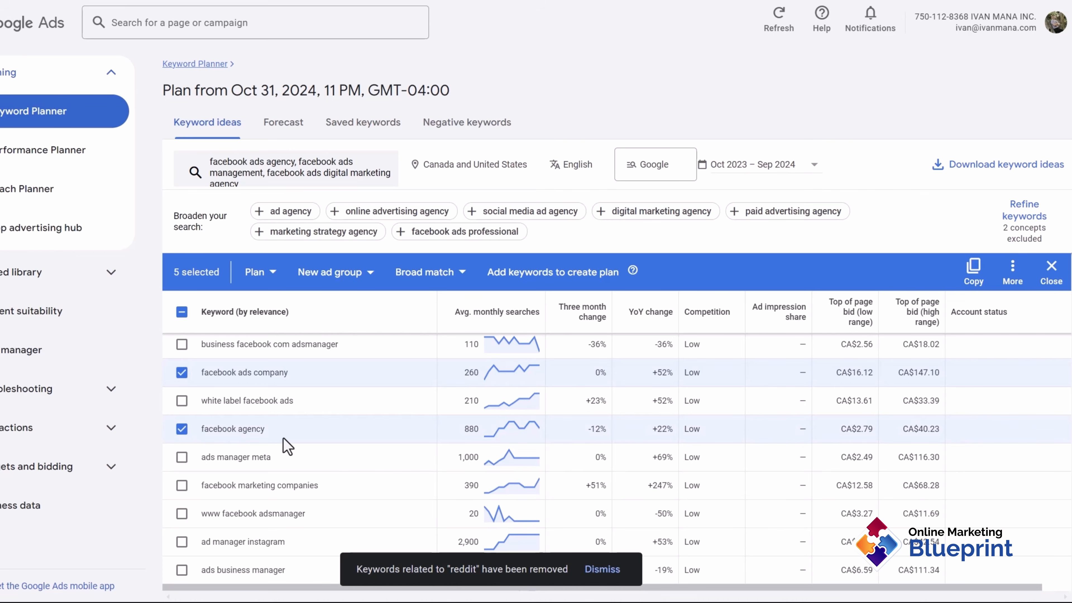
scroll(285, 446, up, 2)
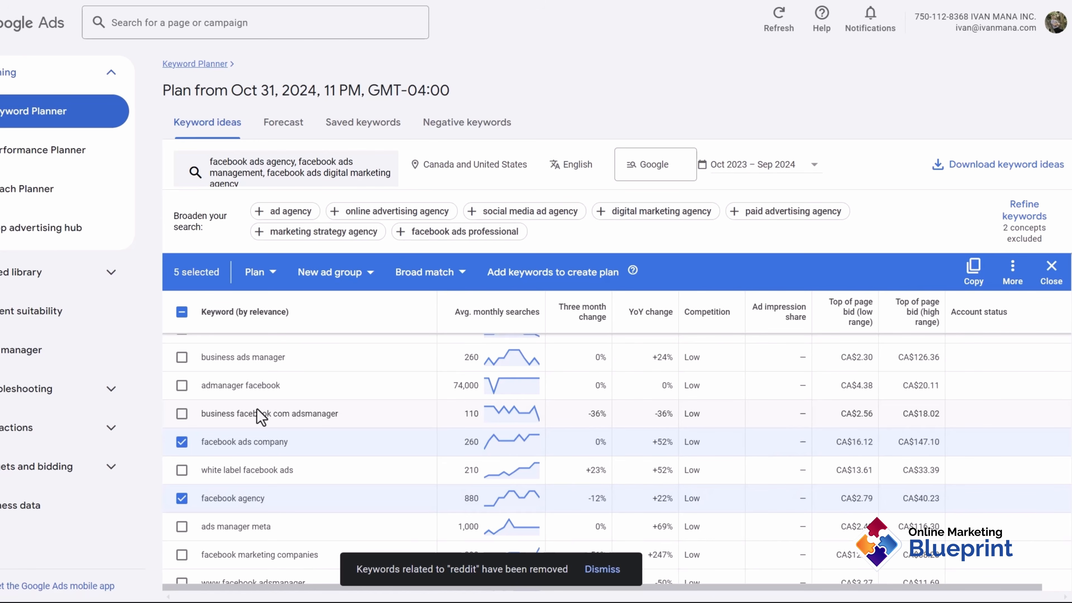
Add "facebook advertising agency for small business" to the selected keyword ideas
scroll(261, 417, down, 3)
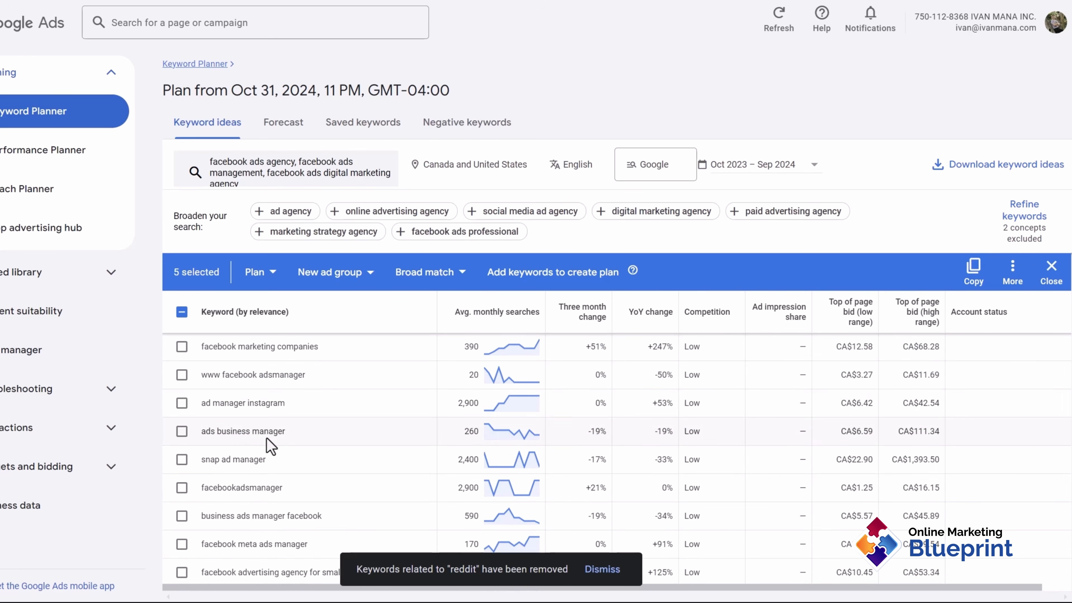
scroll(289, 452, down, 2)
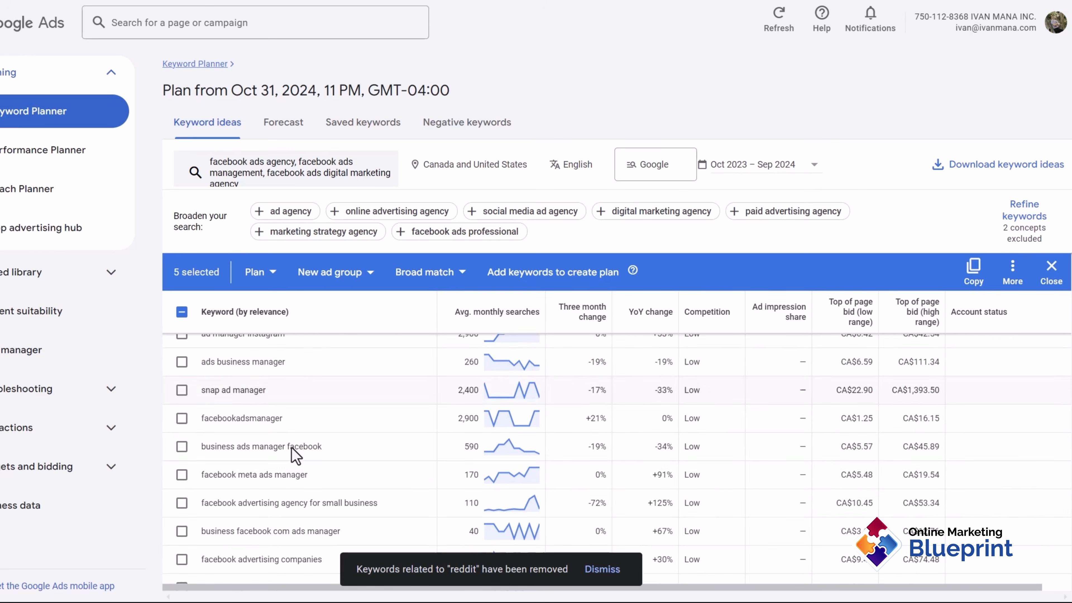
scroll(310, 476, down, 2)
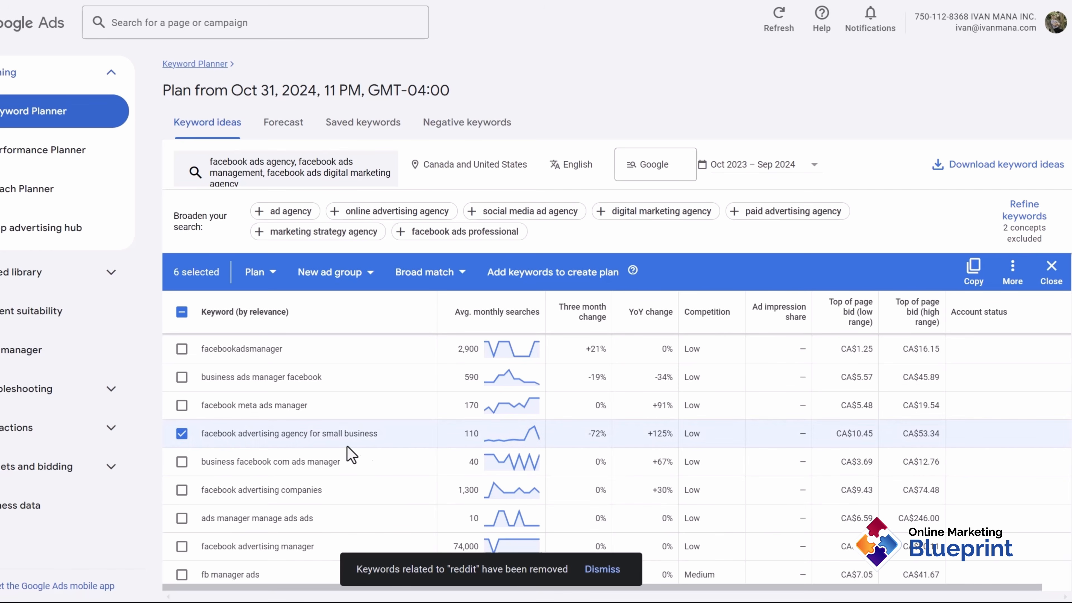
Select the keyword ideas "fb ads agency", "facebook advertising agencies" and "facebook ads marketing agency", leaving out "facebook ad agency pricing"
scroll(346, 454, down, 2)
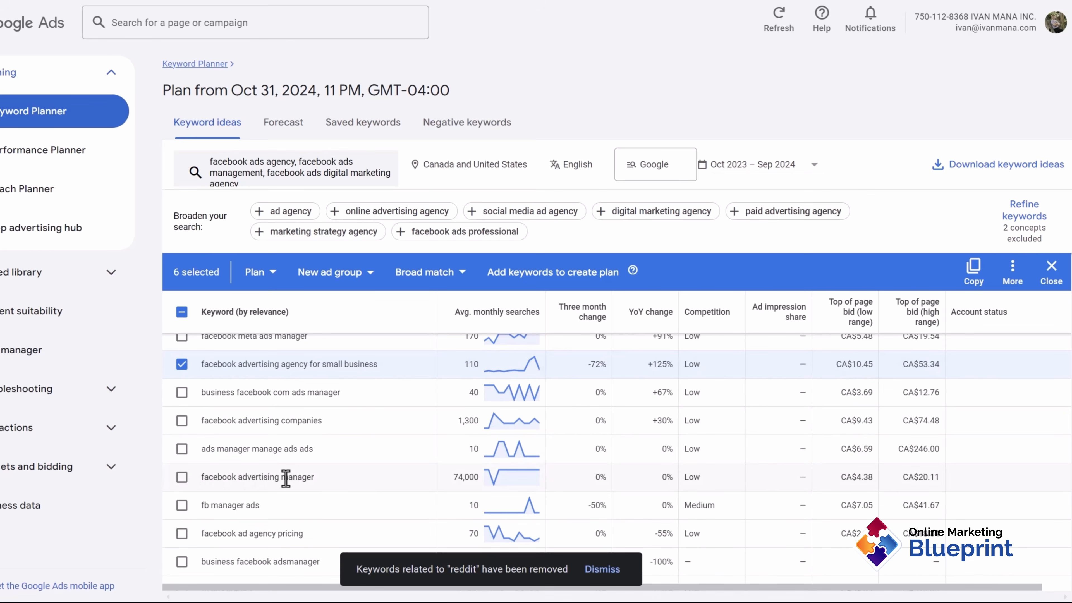
scroll(286, 479, down, 2)
drag(213, 465, 317, 475)
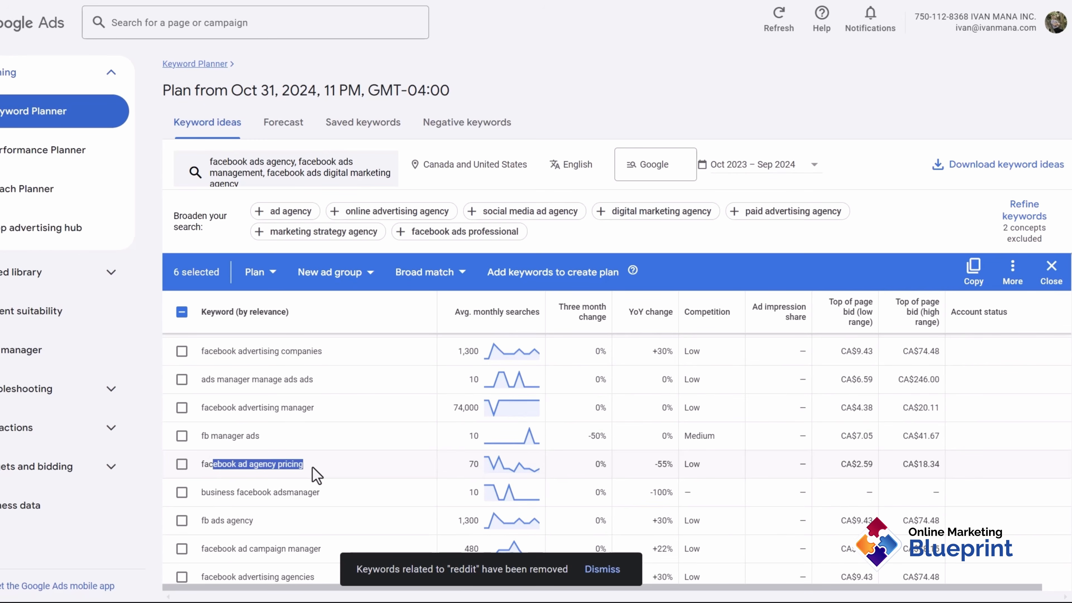
click(287, 470)
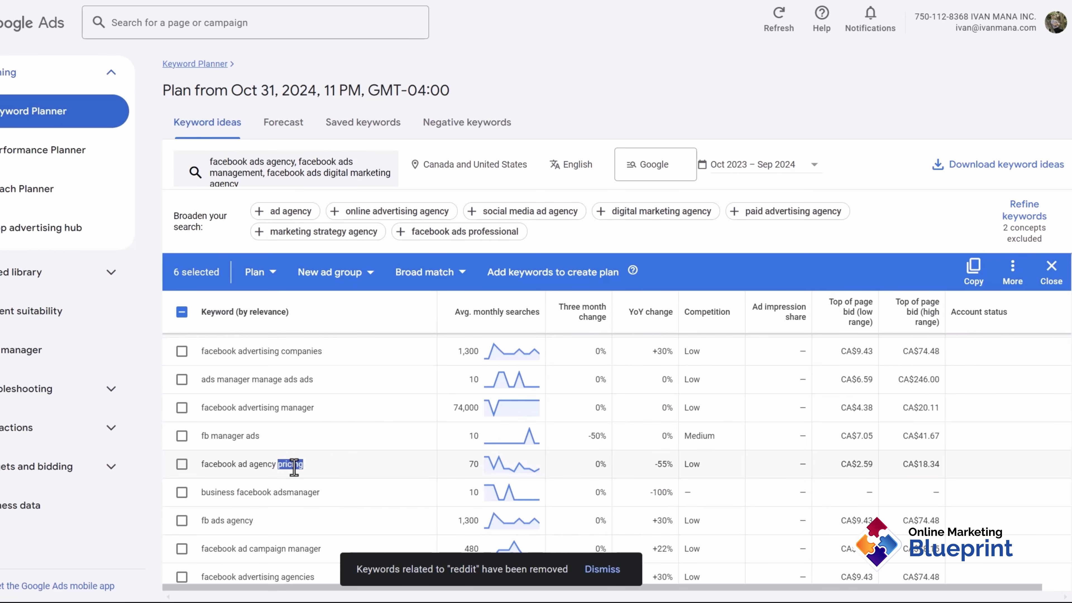
scroll(294, 468, down, 2)
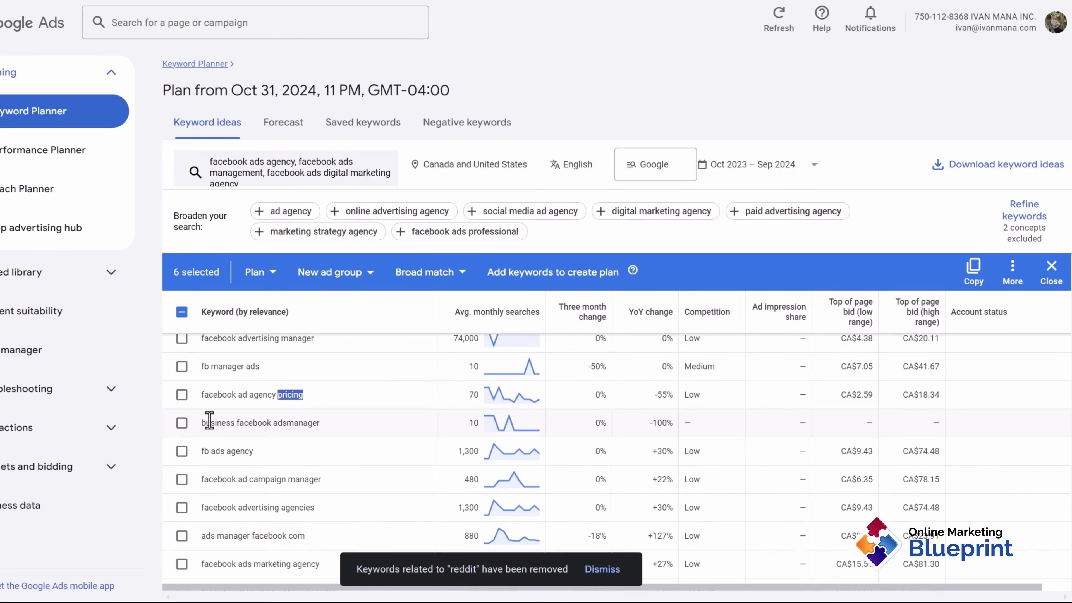
scroll(292, 465, down, 2)
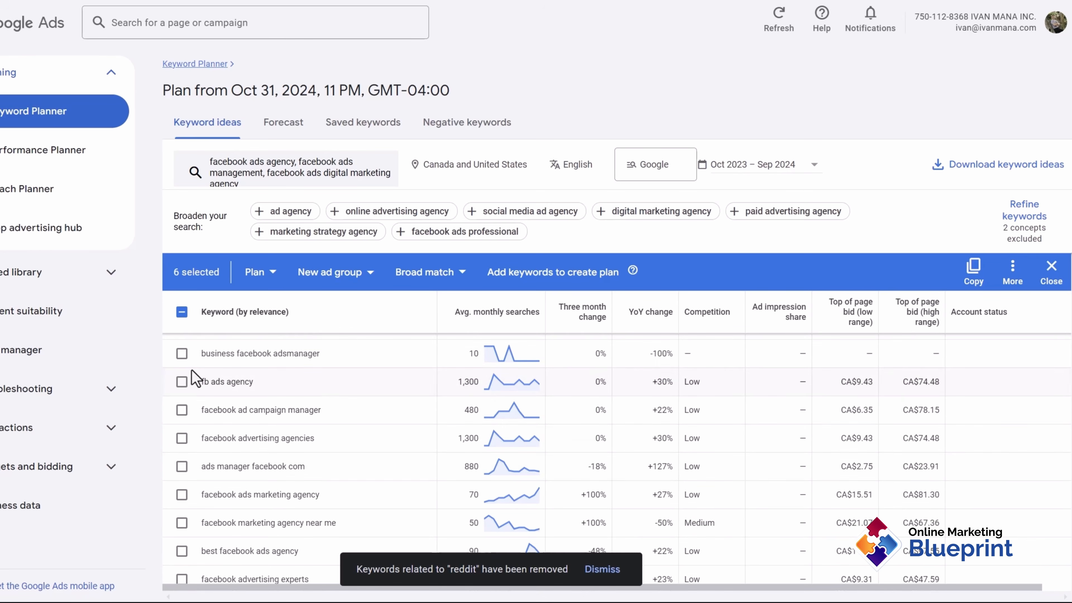
click(181, 384)
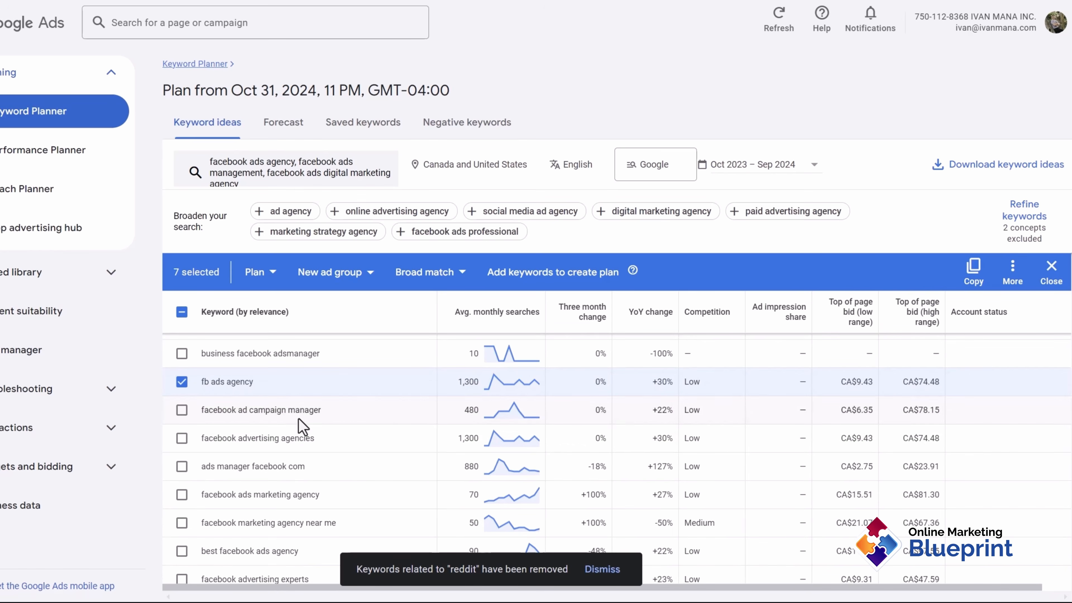
click(182, 441)
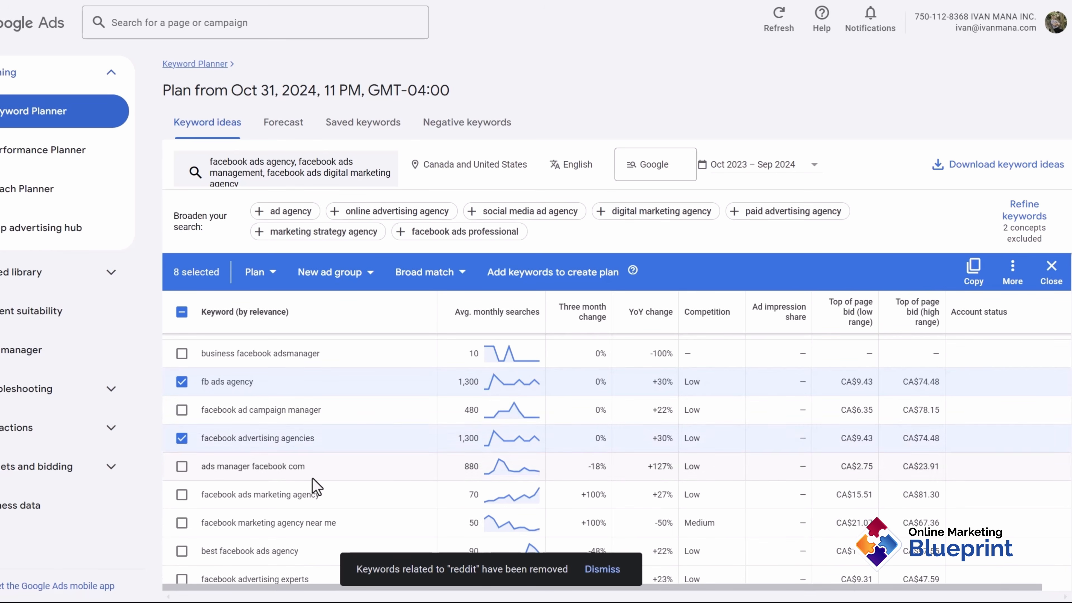
scroll(311, 486, down, 2)
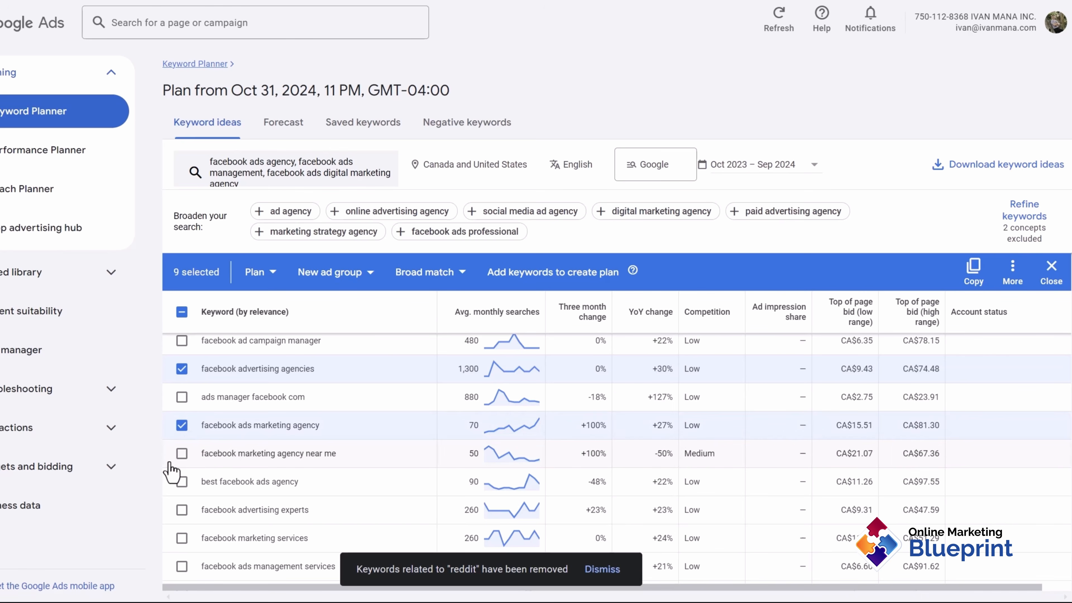
Select the keyword ideas "best facebook ads agency", "facebook advertising experts", "facebook marketing services" and "facebook ads management services", skipping the "near me" keyword
drag(233, 453, 320, 453)
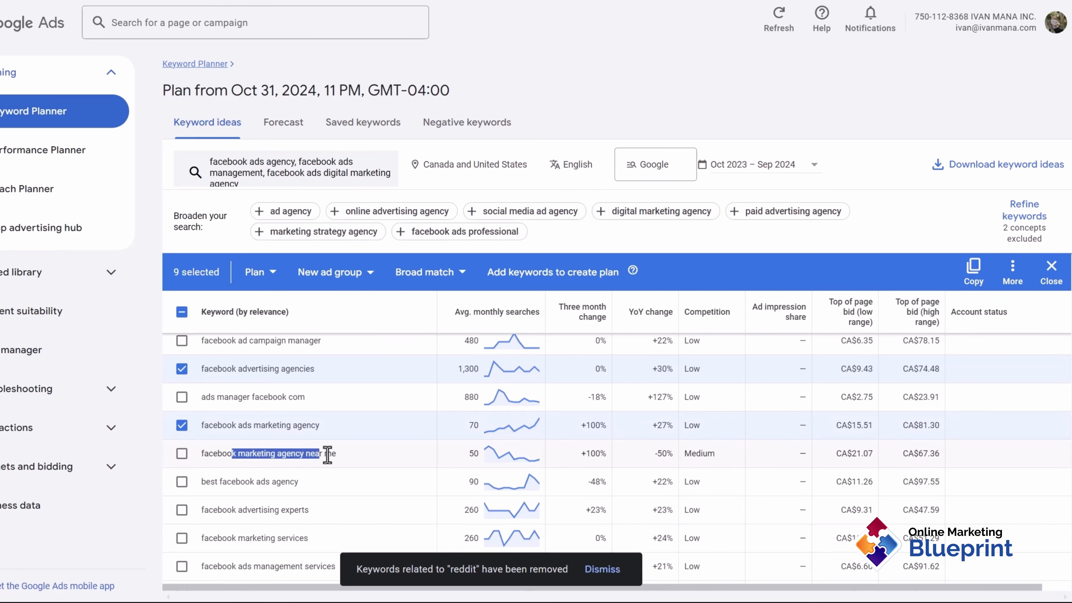
scroll(328, 457, down, 2)
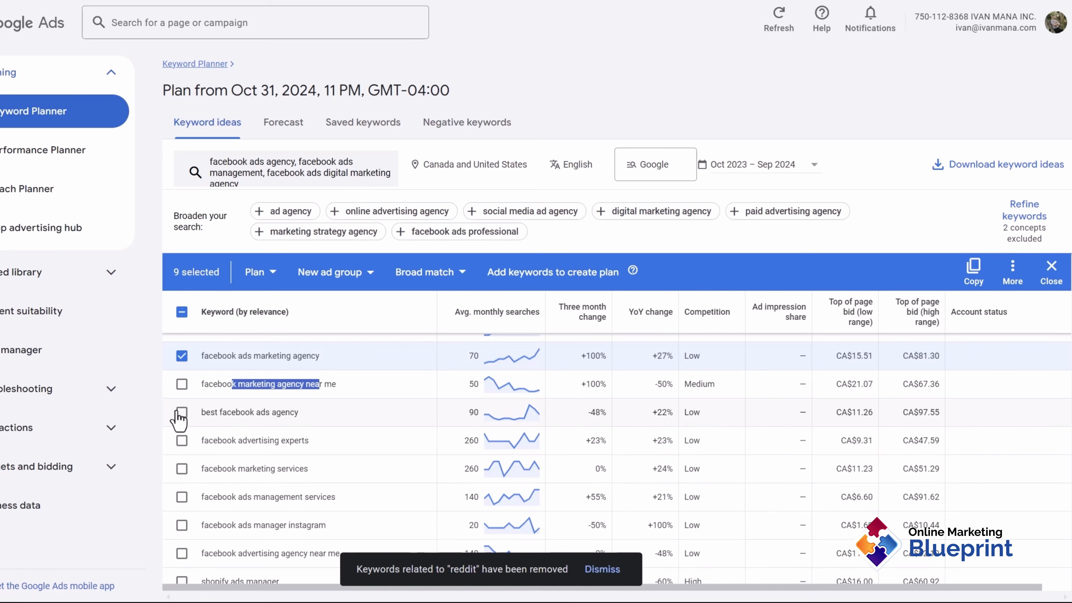
click(181, 413)
click(181, 441)
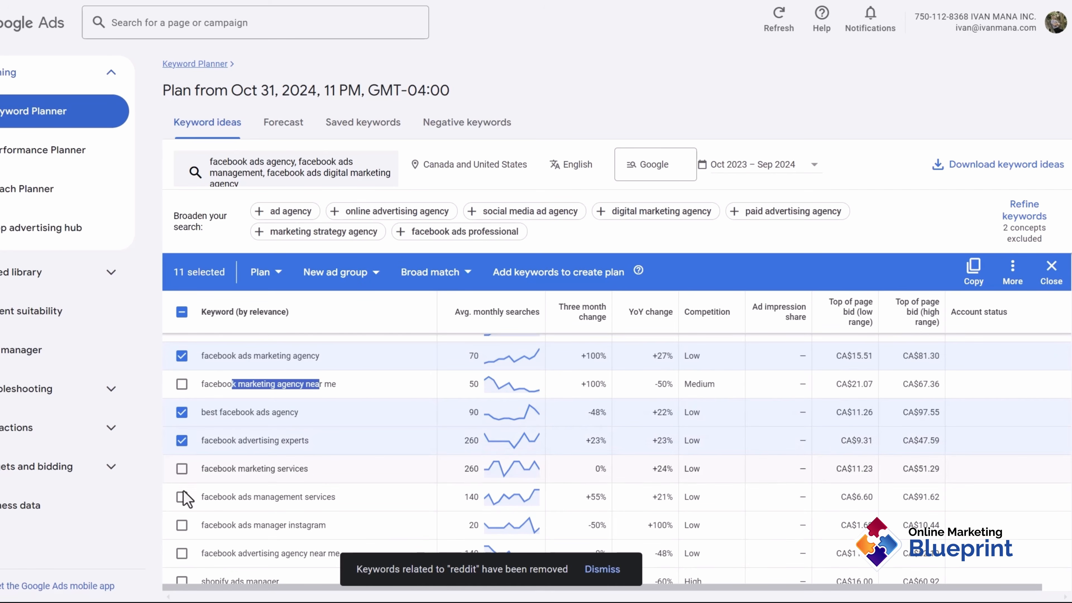
click(181, 469)
scroll(249, 476, down, 2)
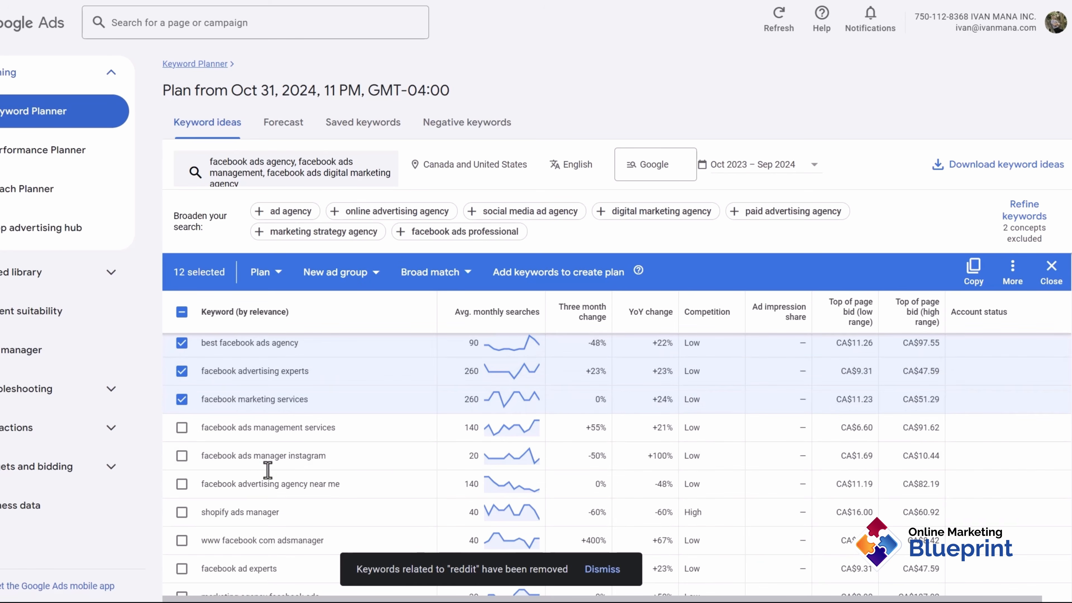
click(181, 428)
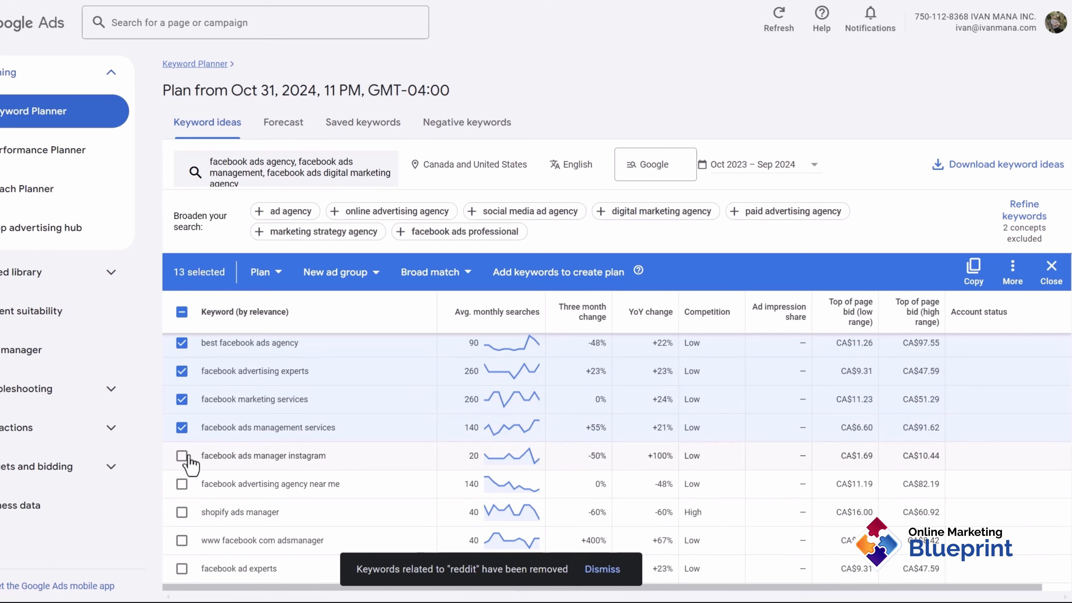
Select the keyword ideas "facebook ad experts", "marketing agency facebook ads" and "facebook advertising services"
scroll(271, 452, down, 2)
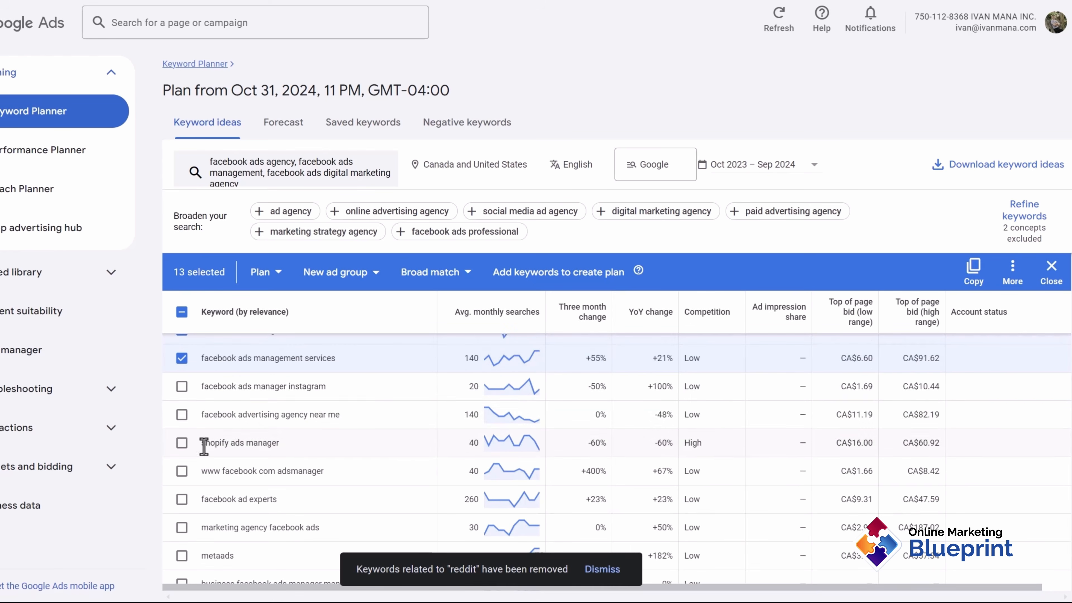
scroll(258, 472, down, 2)
click(182, 430)
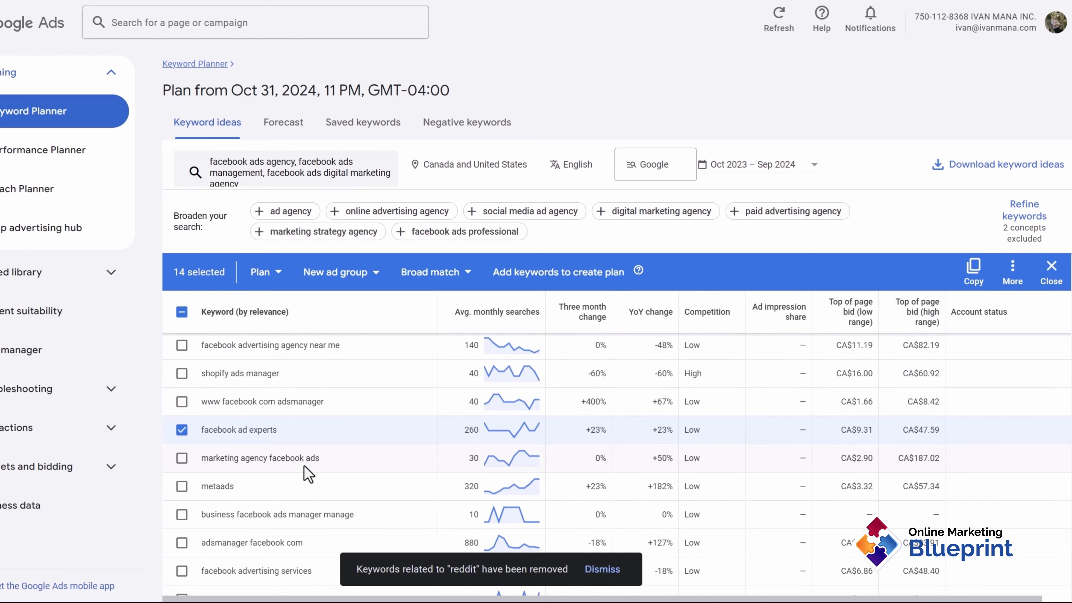
click(181, 458)
scroll(275, 481, down, 2)
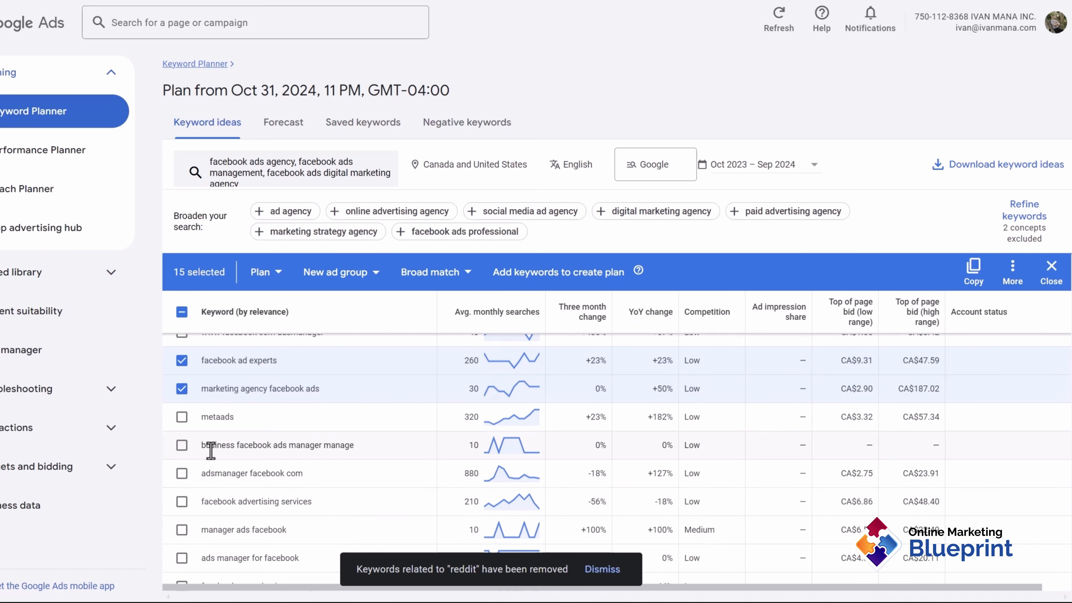
scroll(246, 460, down, 2)
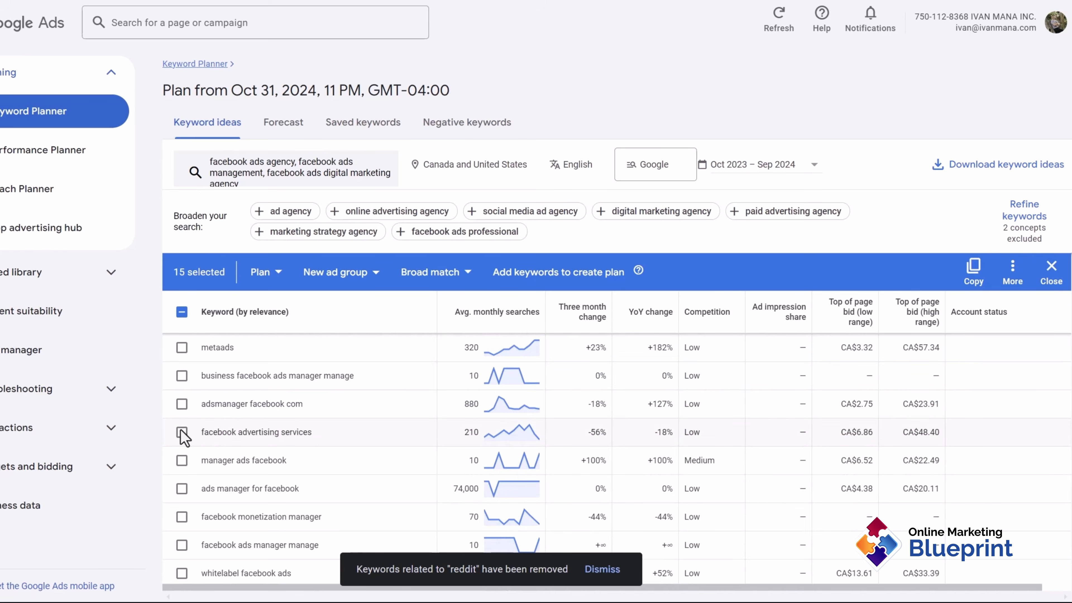
scroll(312, 475, down, 4)
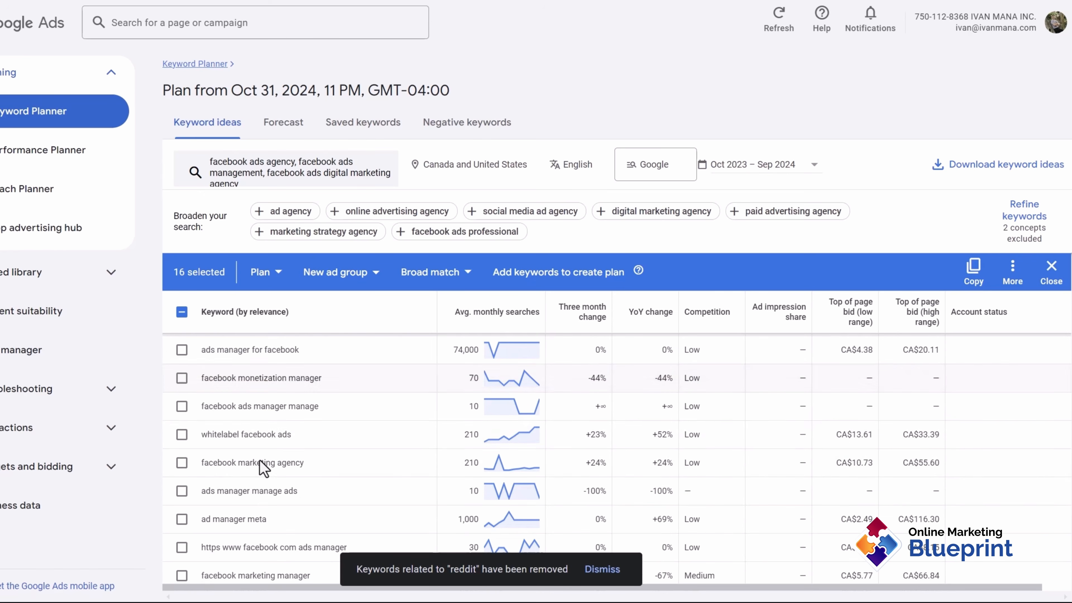
Select the keyword ideas "facebook marketing consultant" and "fb marketing agency", leaving out "facebook ad manager support"
scroll(285, 465, down, 2)
scroll(357, 463, down, 2)
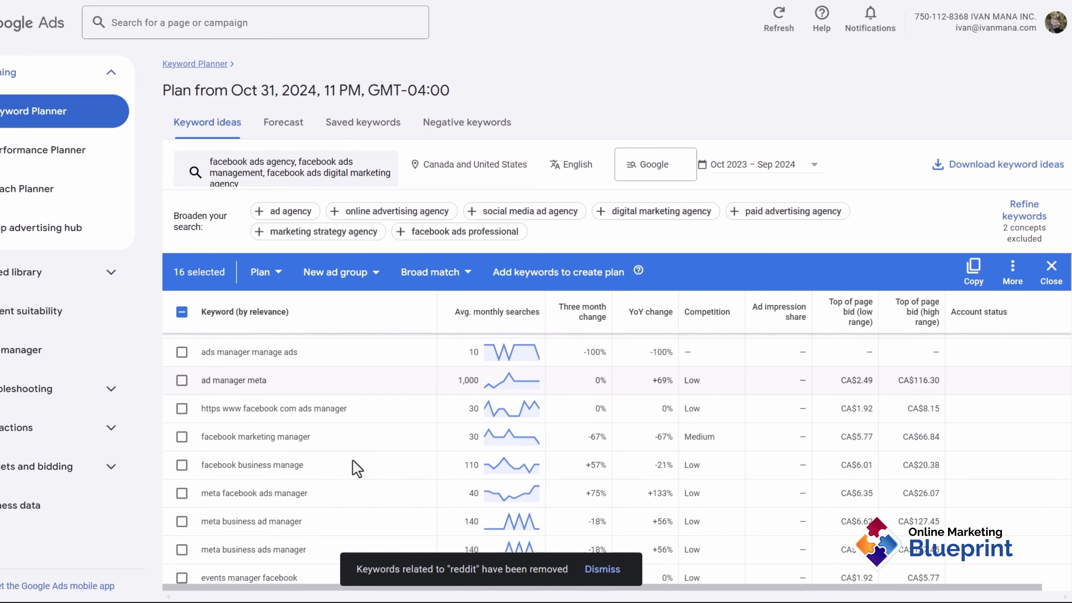
scroll(294, 458, down, 2)
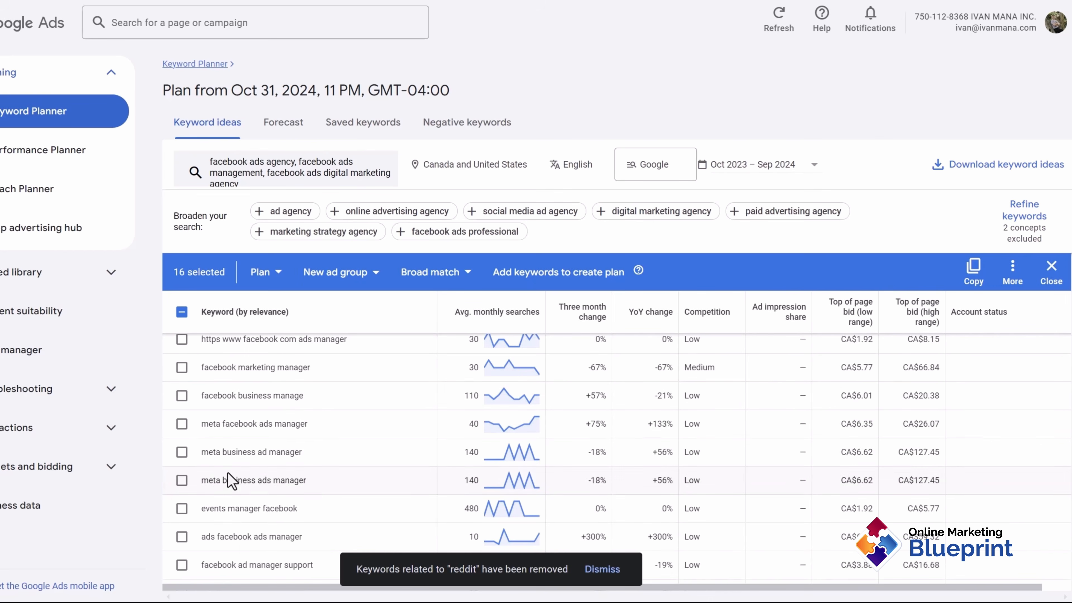
scroll(239, 480, down, 2)
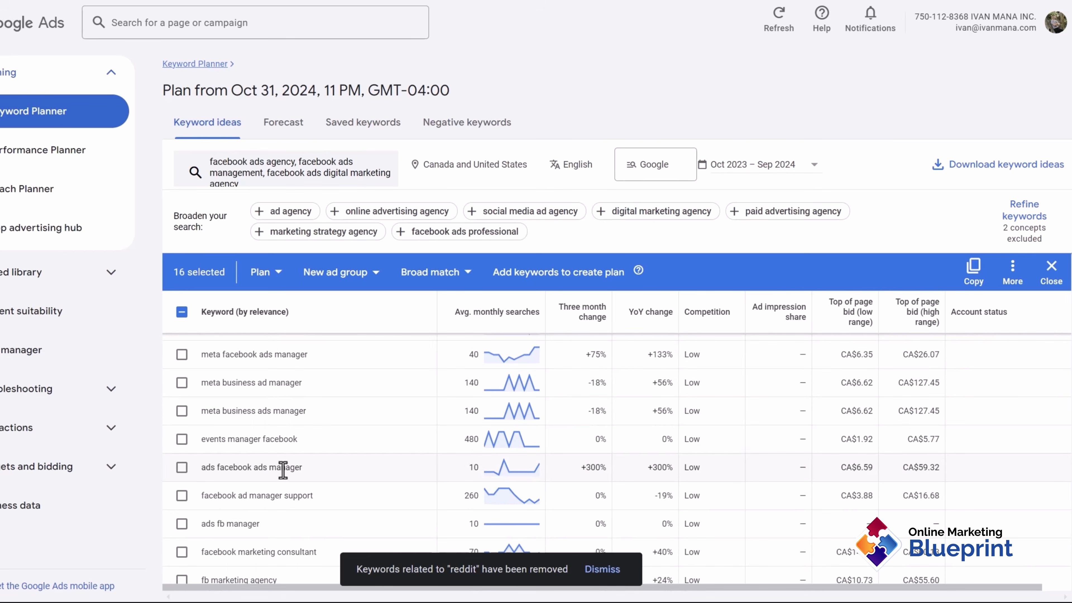
scroll(283, 470, down, 2)
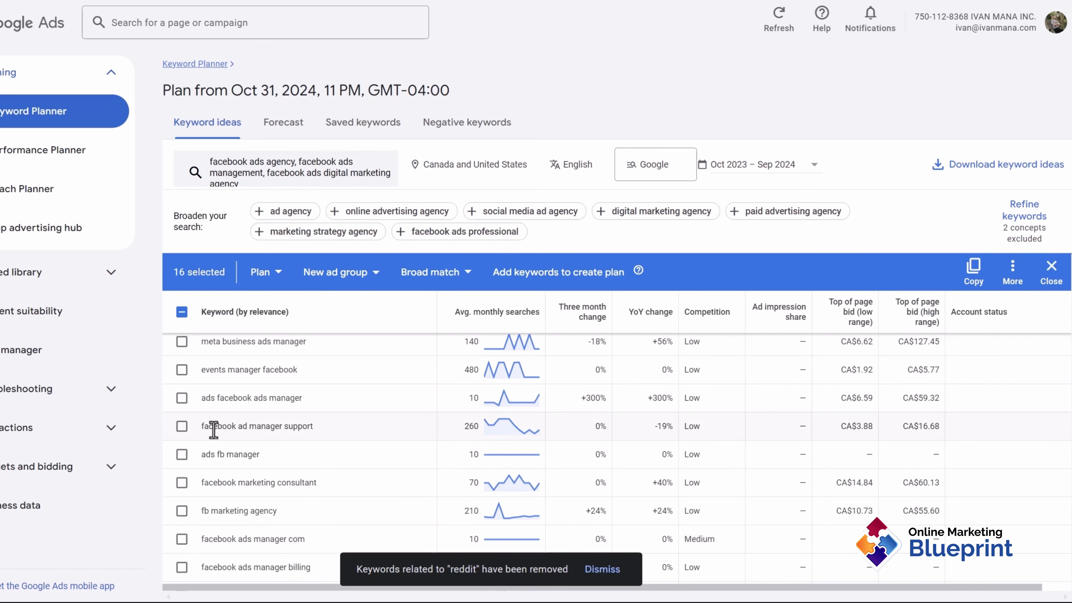
drag(214, 430, 307, 430)
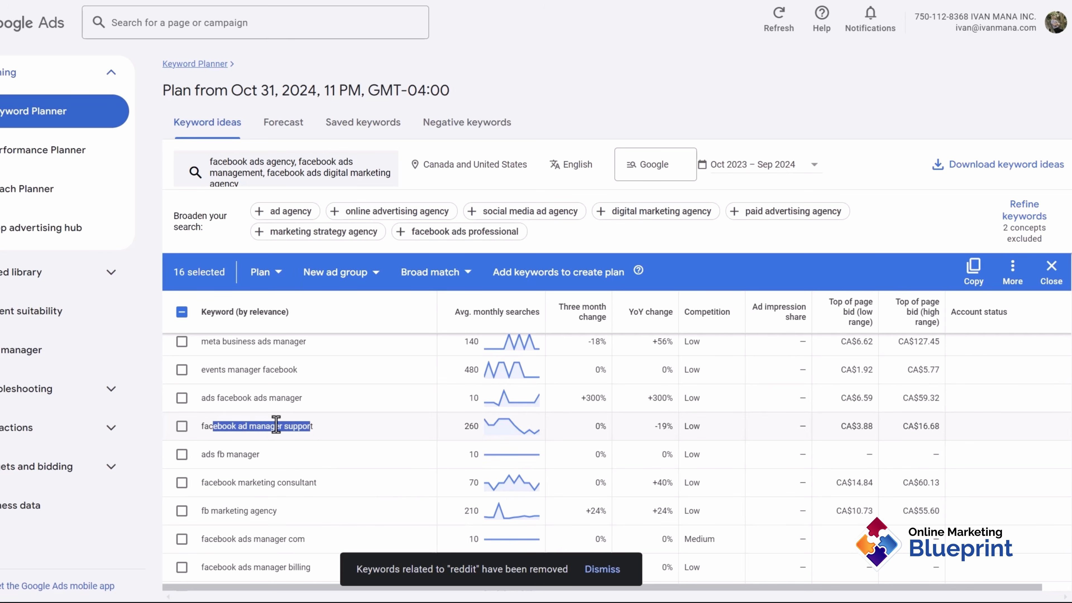
click(182, 416)
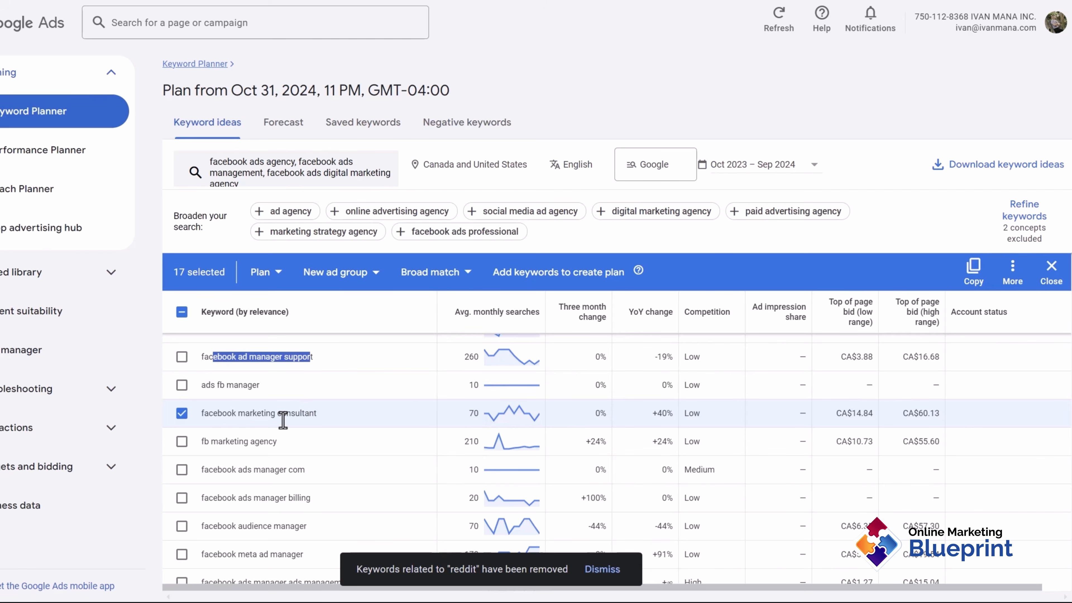
scroll(280, 423, down, 2)
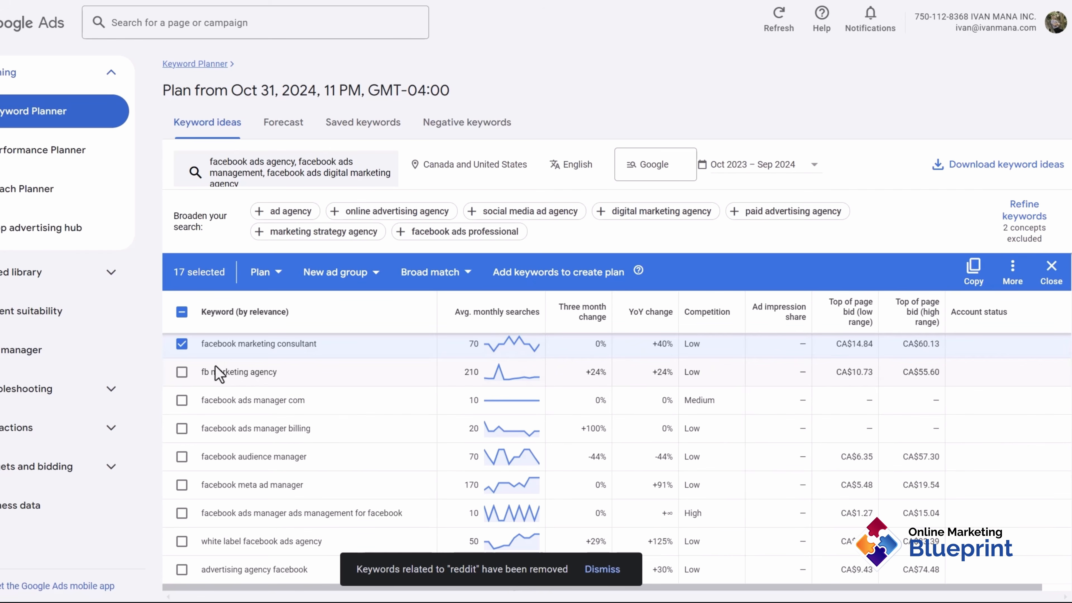
click(181, 372)
Select the keyword ideas "facebook ads manager ads management for facebook" and "advertising agency facebook"
scroll(239, 453, down, 2)
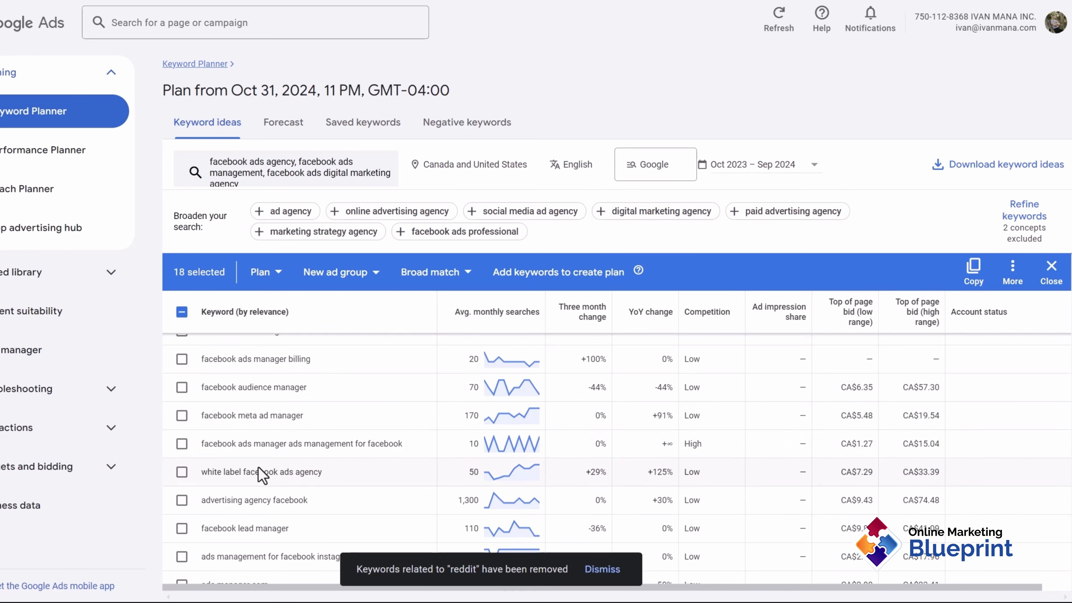
scroll(292, 443, down, 2)
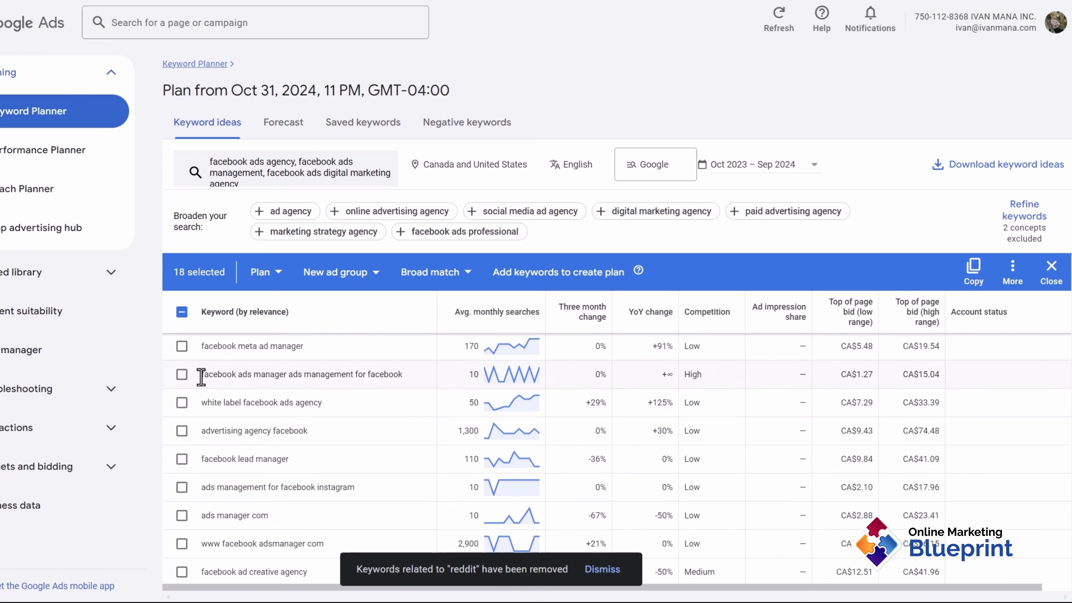
click(182, 374)
drag(212, 374, 408, 384)
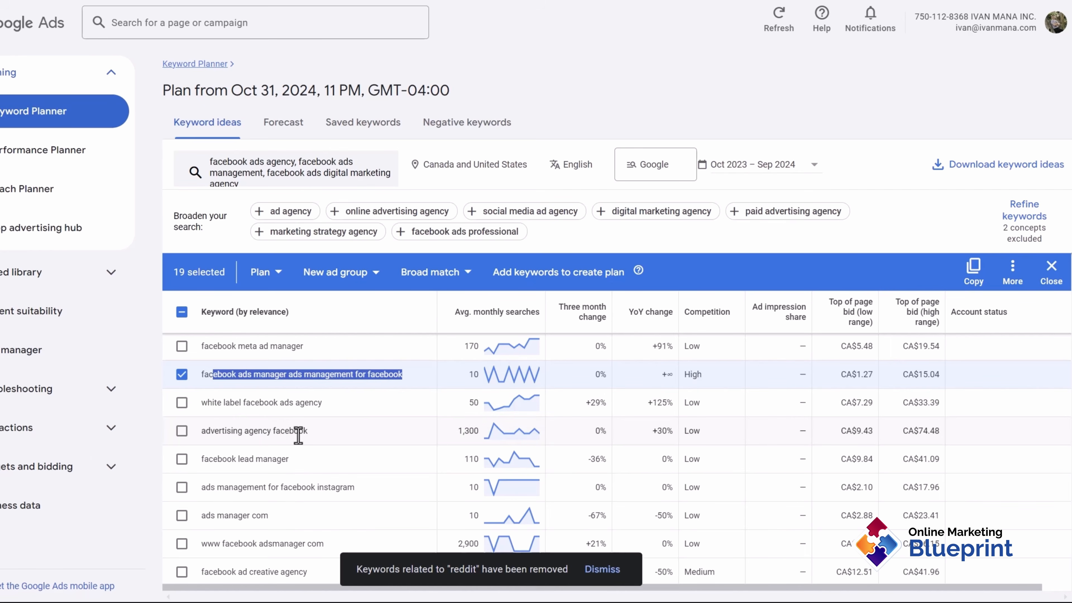
click(182, 431)
Add "facebook ad creative agency" to the selected keyword ideas
scroll(275, 448, down, 2)
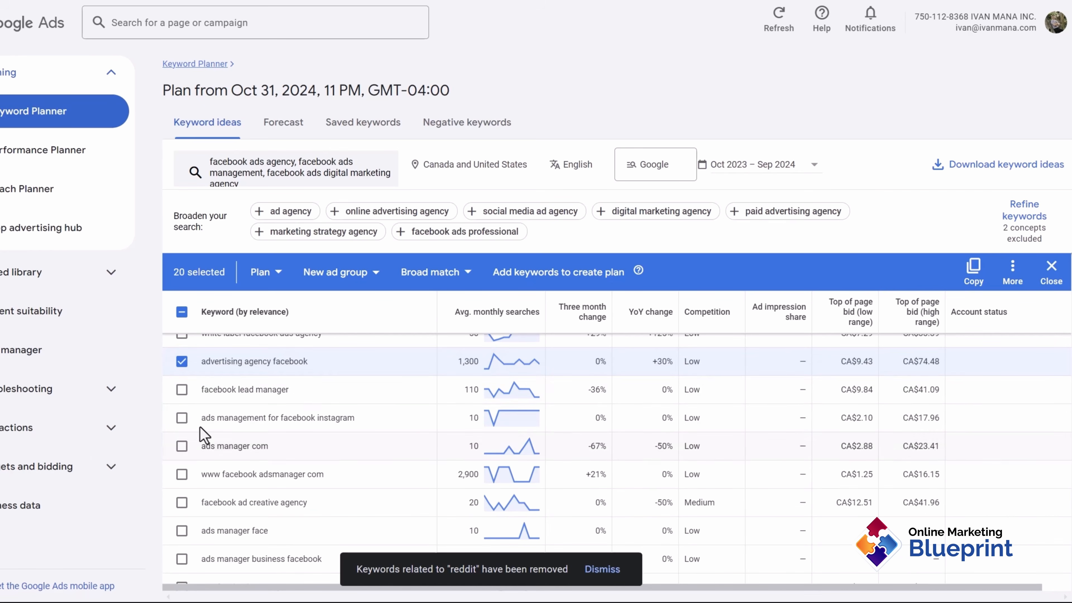
scroll(249, 465, down, 2)
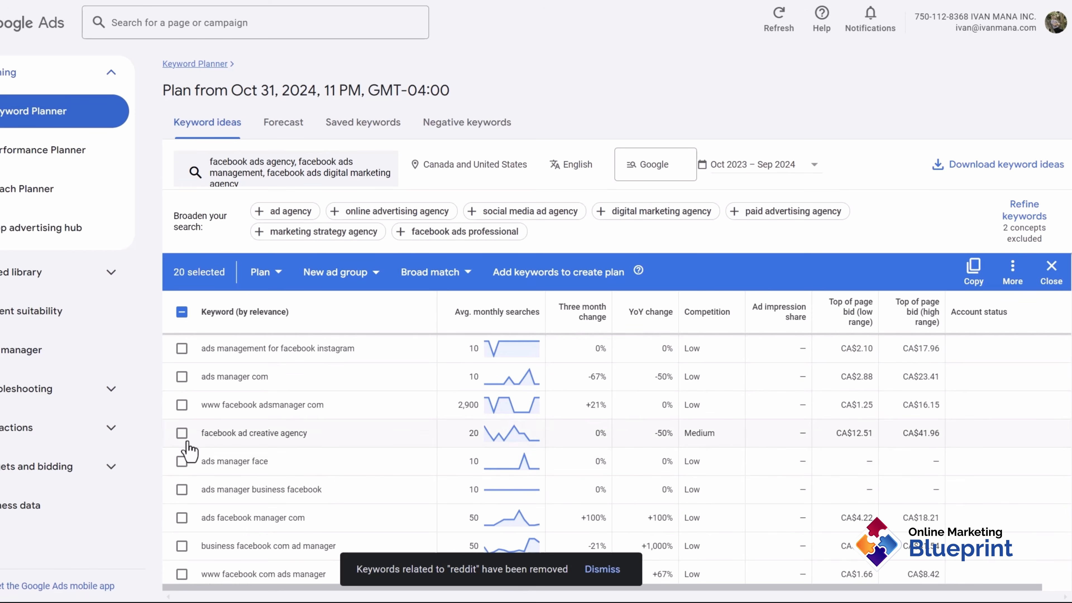
click(181, 433)
scroll(273, 463, down, 2)
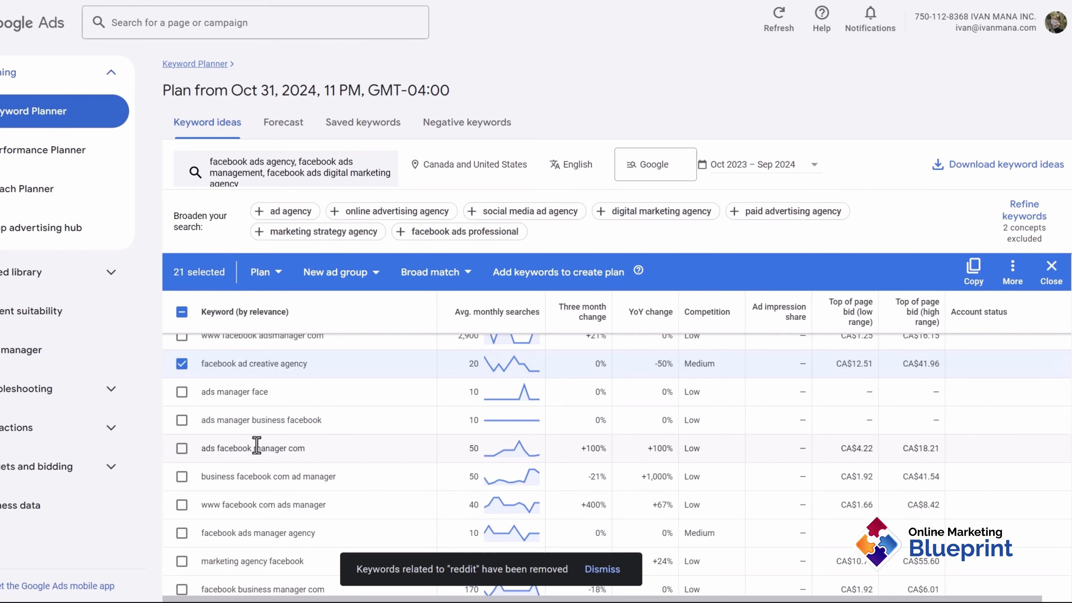
scroll(307, 467, down, 2)
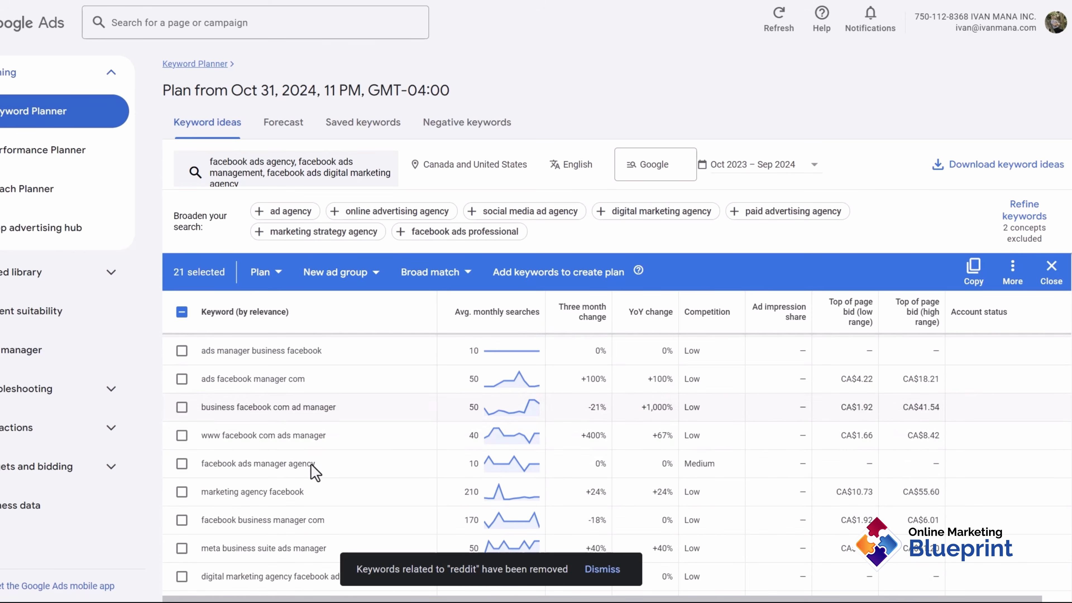
Select the keyword ideas "marketing agency facebook", "fb advertising agency" and "digital marketing agency facebook ads"
scroll(314, 440, down, 2)
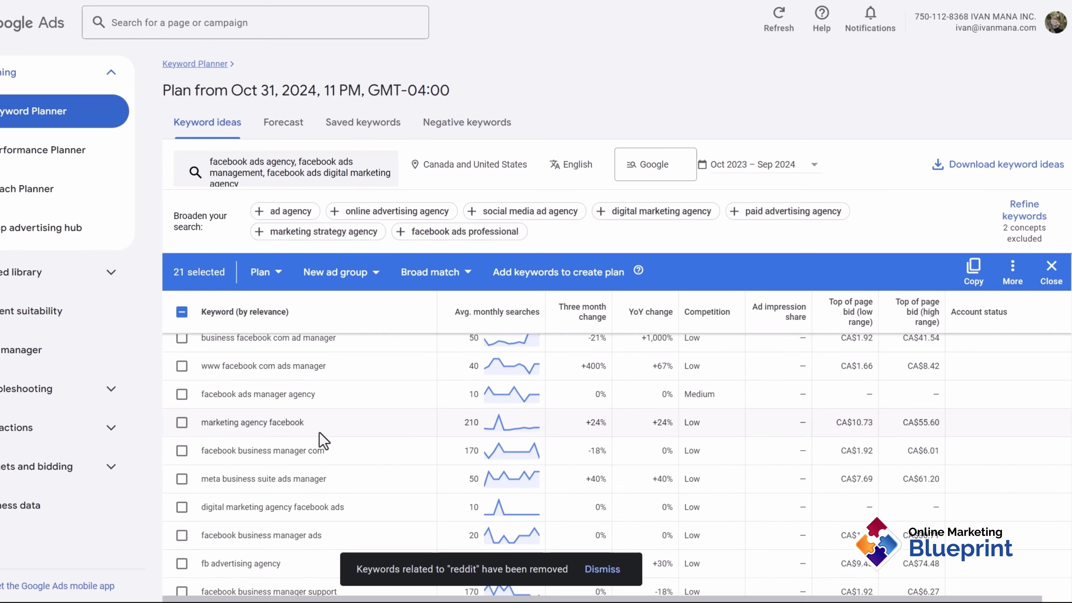
click(181, 422)
scroll(283, 441, down, 2)
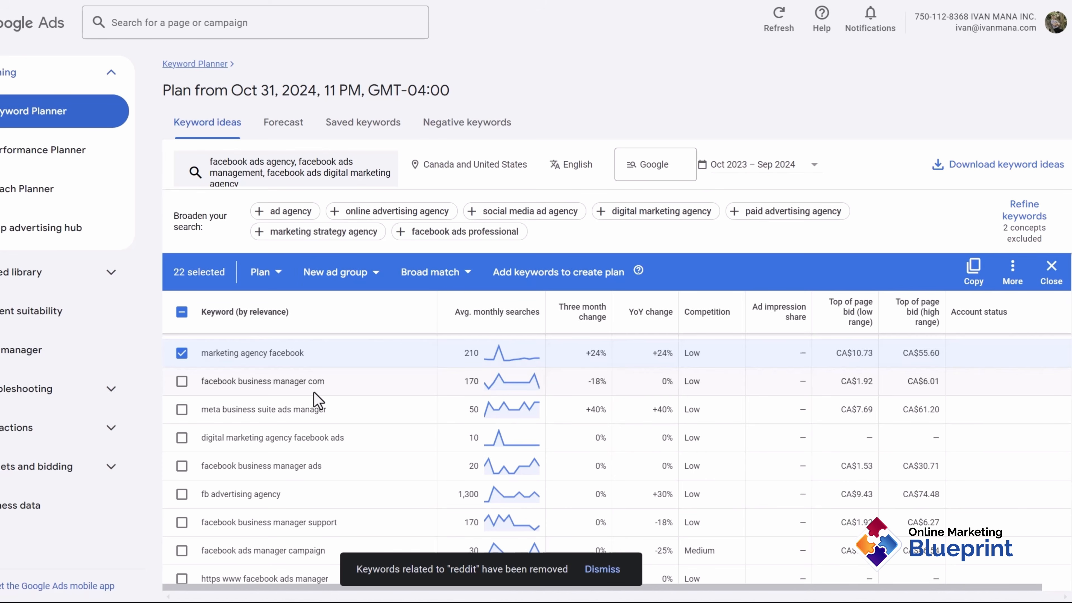
scroll(317, 400, down, 2)
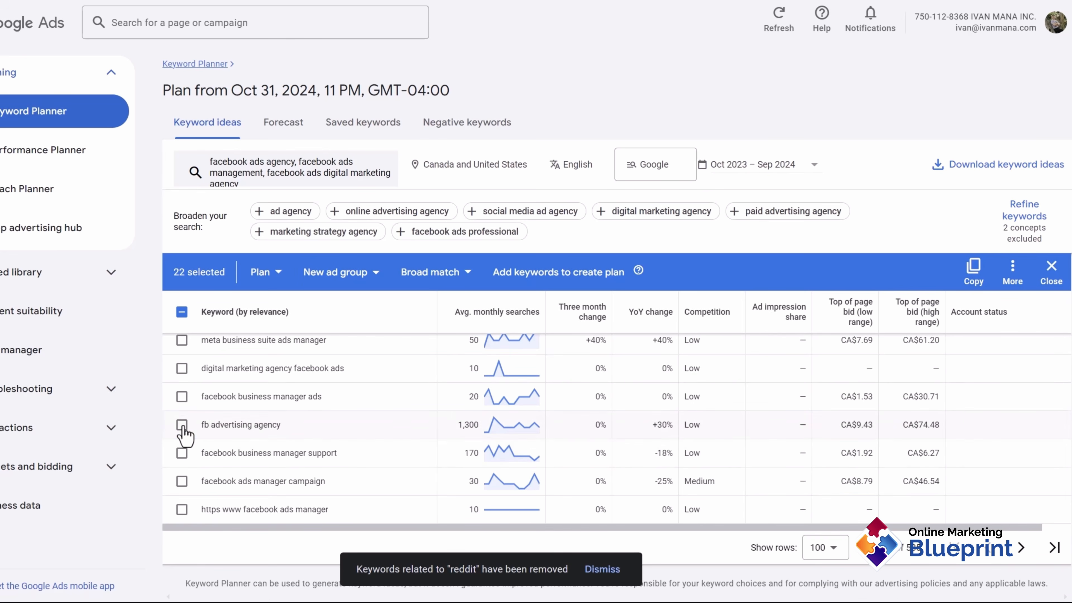
click(182, 425)
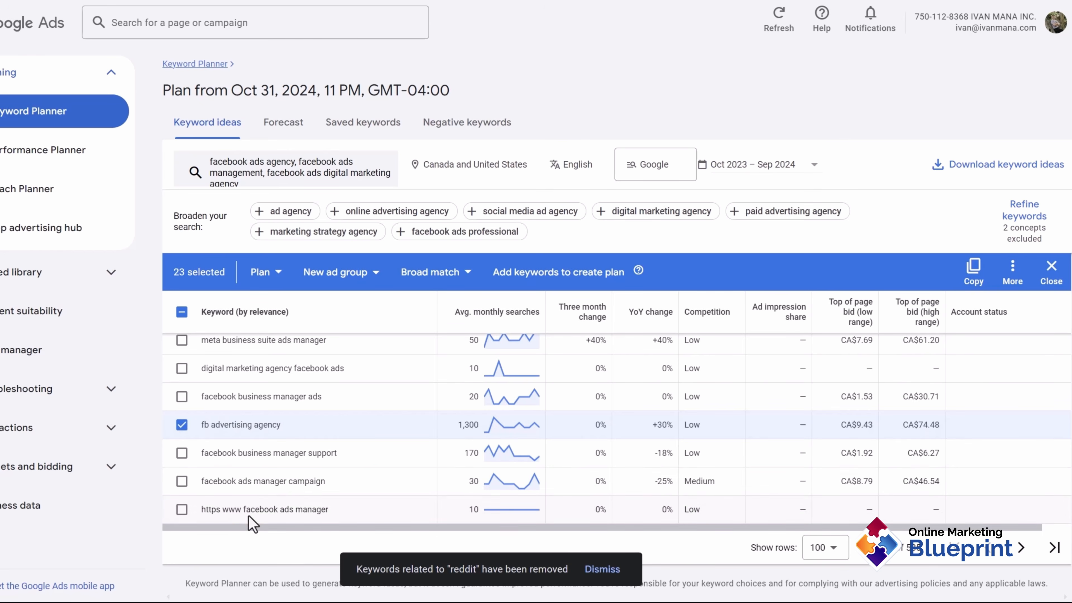
click(183, 371)
Go back through the keyword ideas and add "ads management for facebook instagram" to the selection
scroll(183, 406, up, 2)
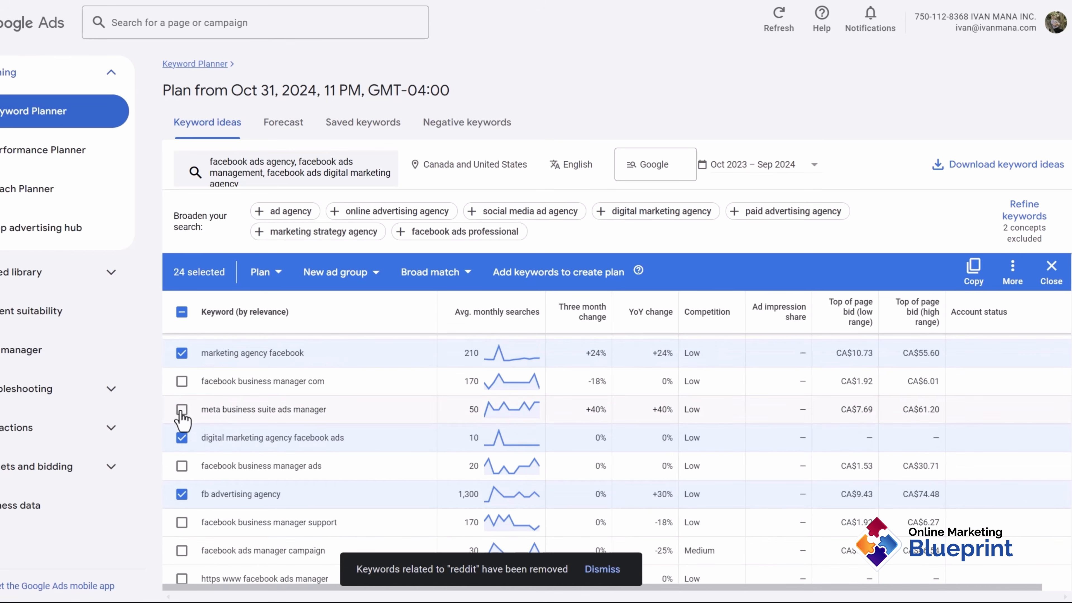
scroll(257, 427, up, 6)
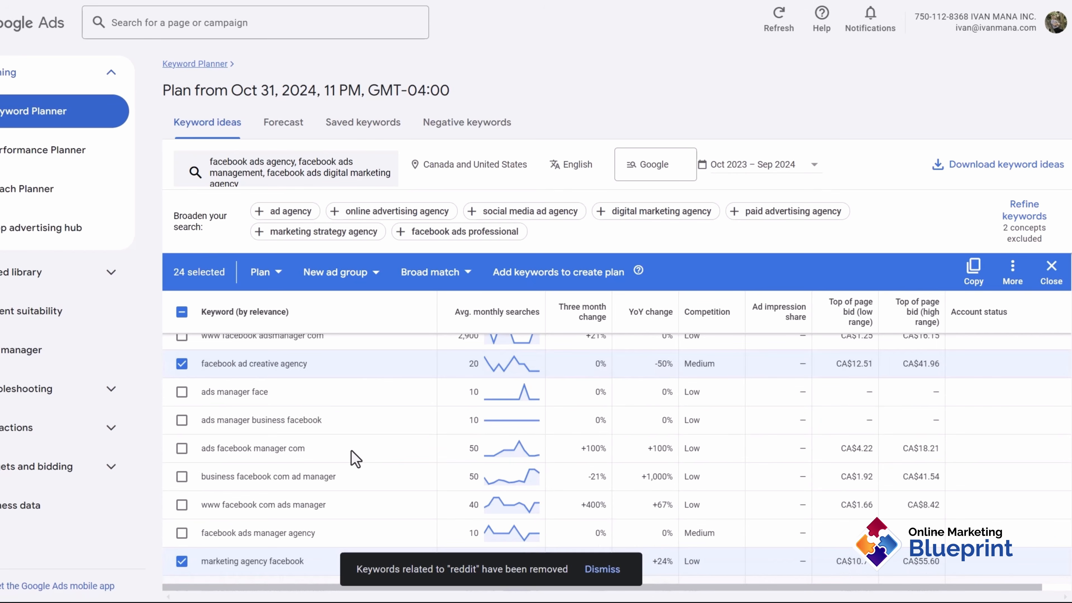
scroll(356, 458, up, 6)
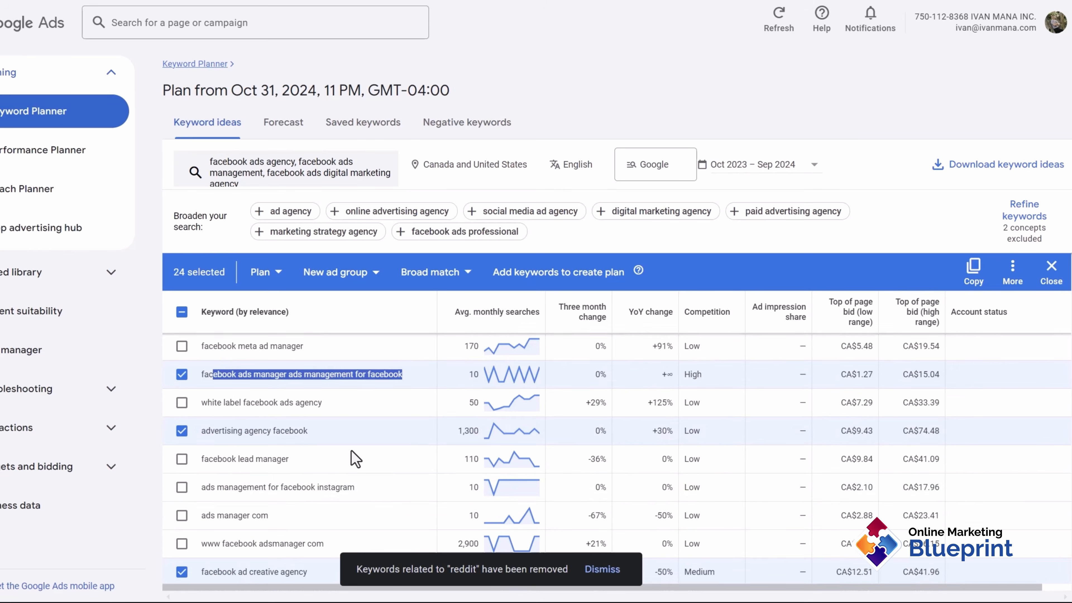
click(182, 488)
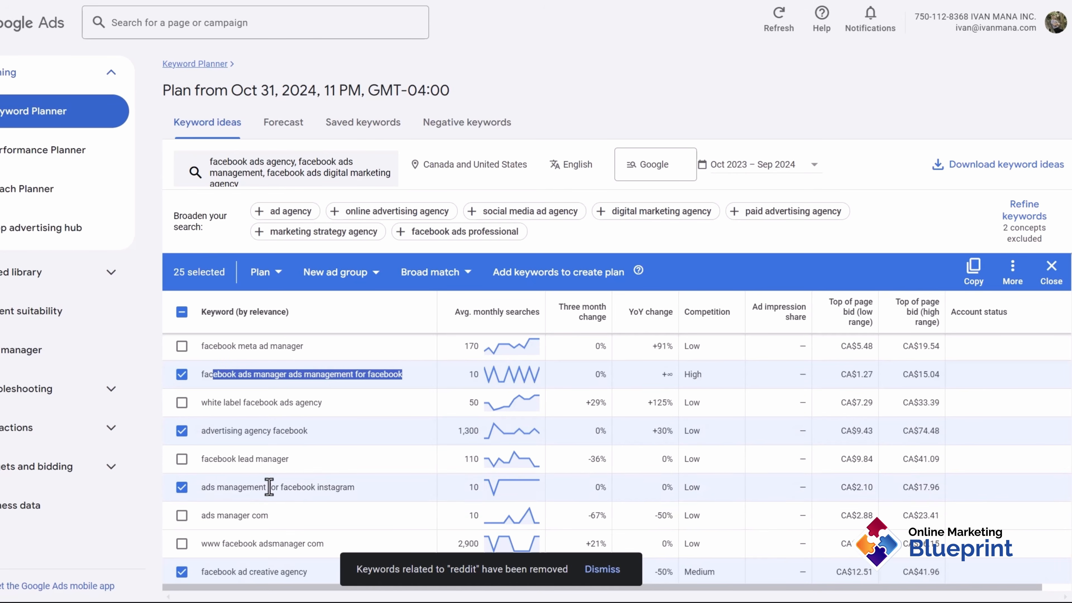
scroll(269, 488, down, 2)
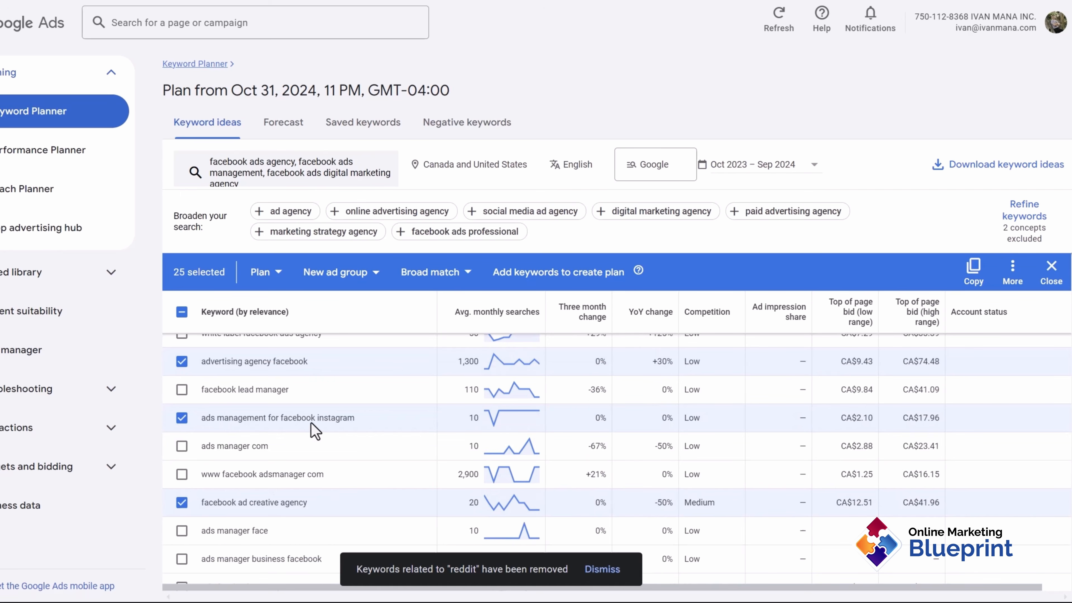
Select the keyword ideas "facebook marketing manager" and "facebook business manage" further up the list
scroll(303, 423, up, 4)
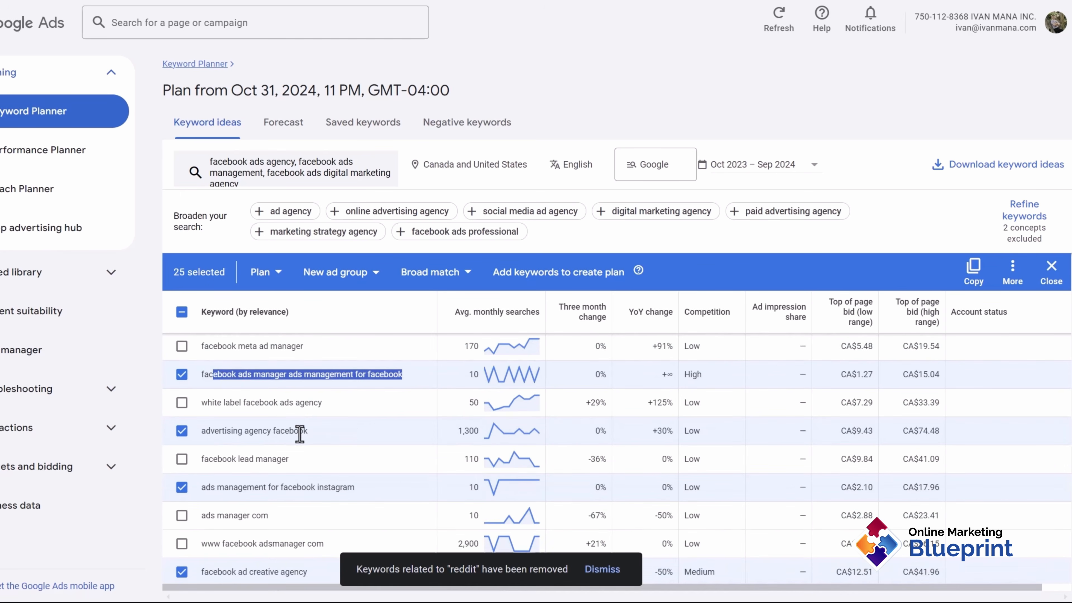
scroll(303, 446, up, 2)
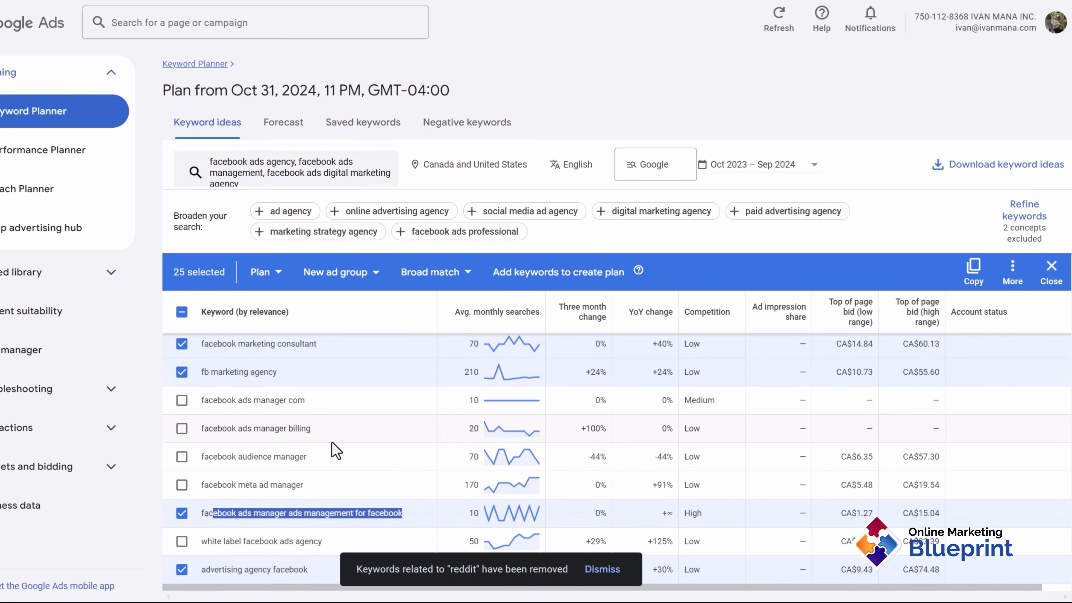
scroll(338, 450, up, 4)
scroll(338, 450, up, 4)
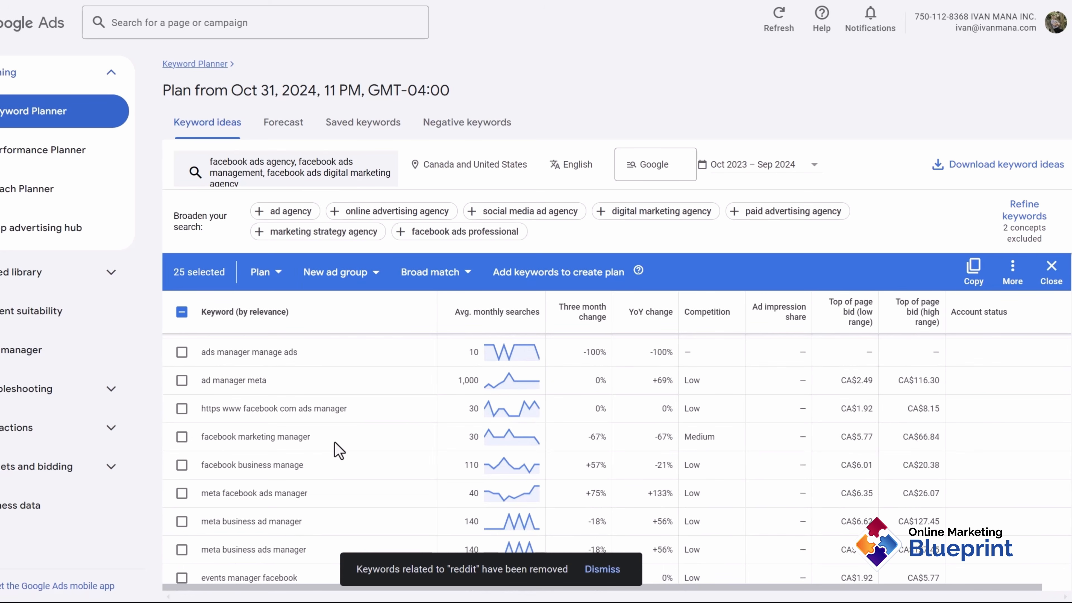
click(180, 437)
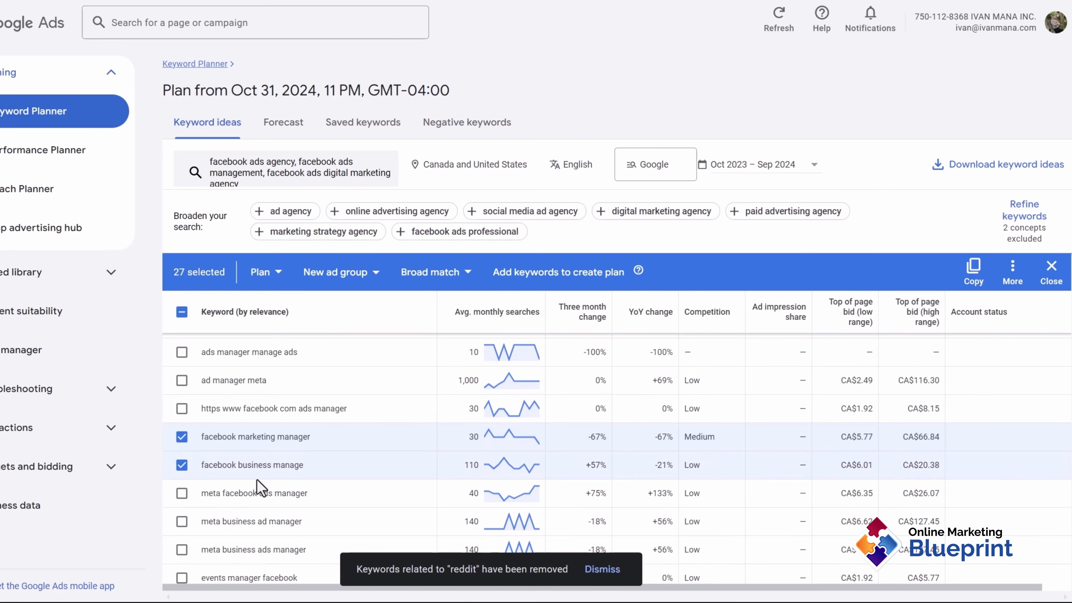
Create a new ad group named "Facebook Ads Agency" for the selected keywords
scroll(260, 485, down, 2)
scroll(263, 450, up, 5)
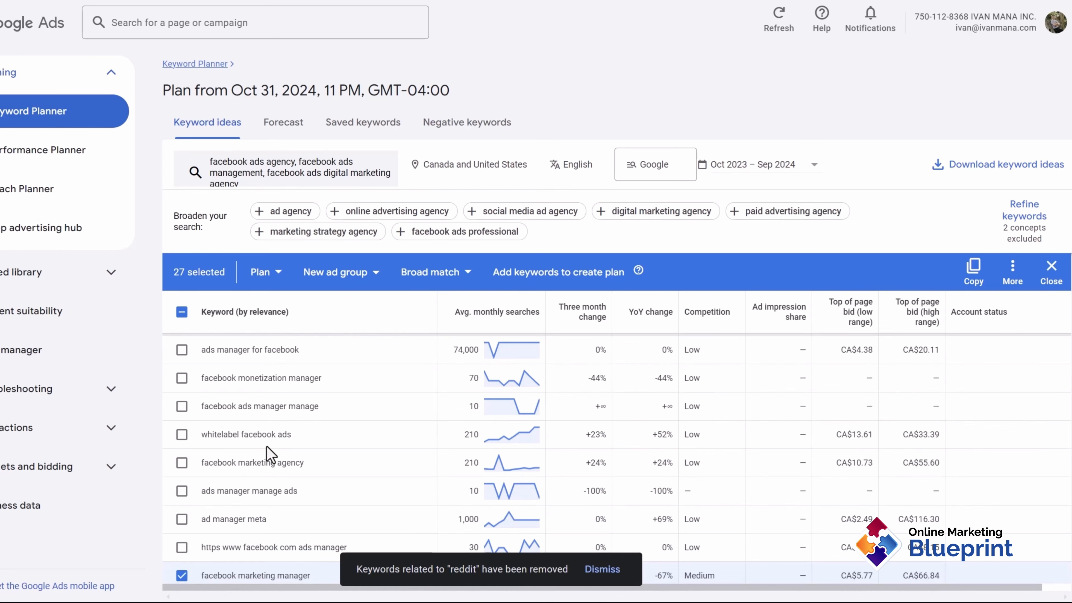
scroll(267, 449, up, 3)
scroll(267, 452, up, 6)
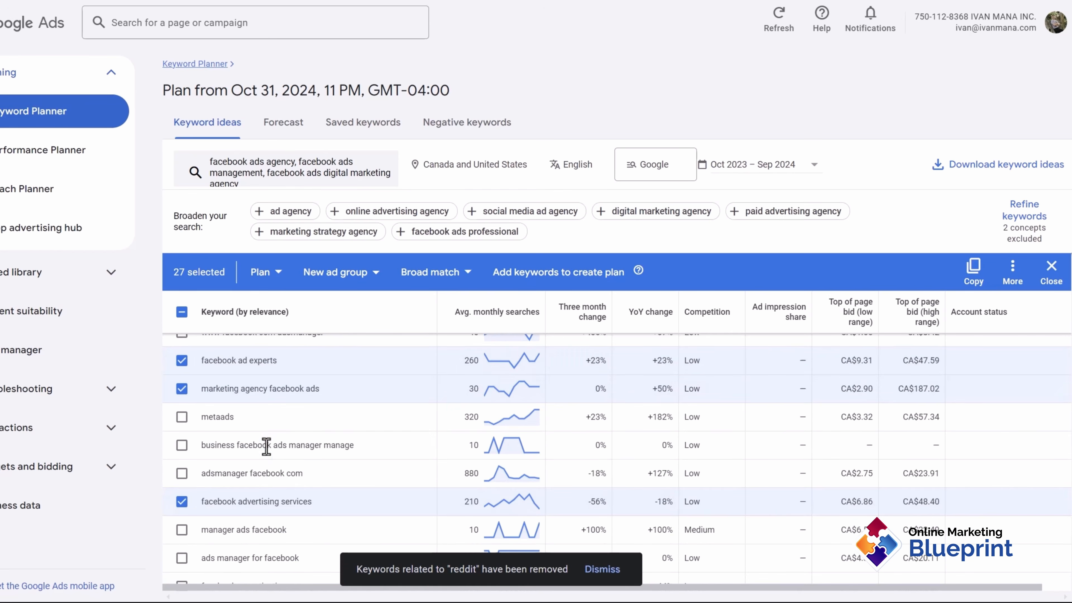
scroll(267, 452, up, 5)
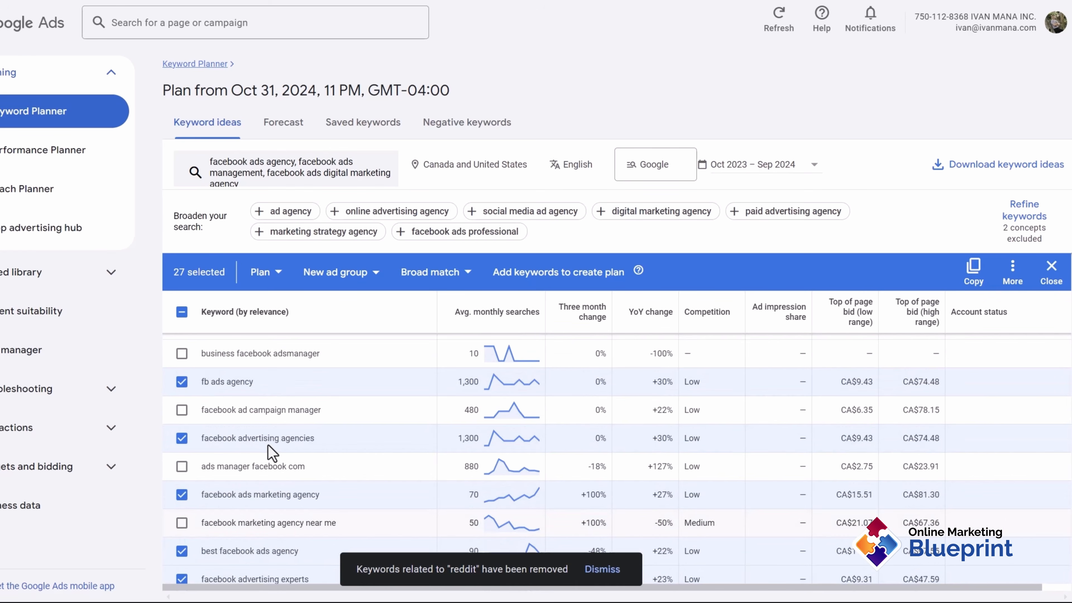
scroll(268, 450, up, 5)
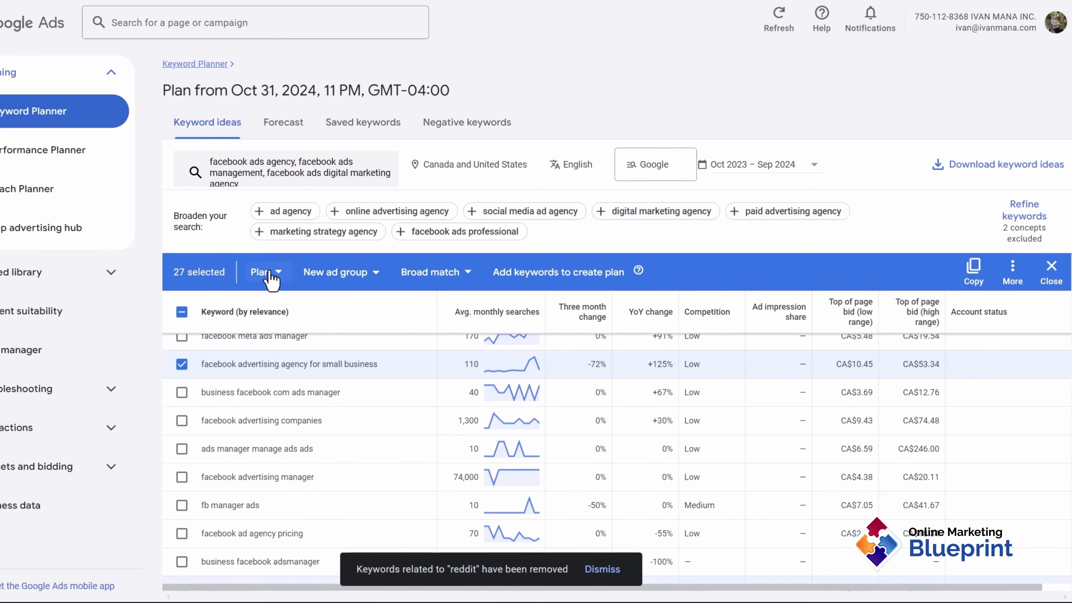
click(268, 273)
click(335, 272)
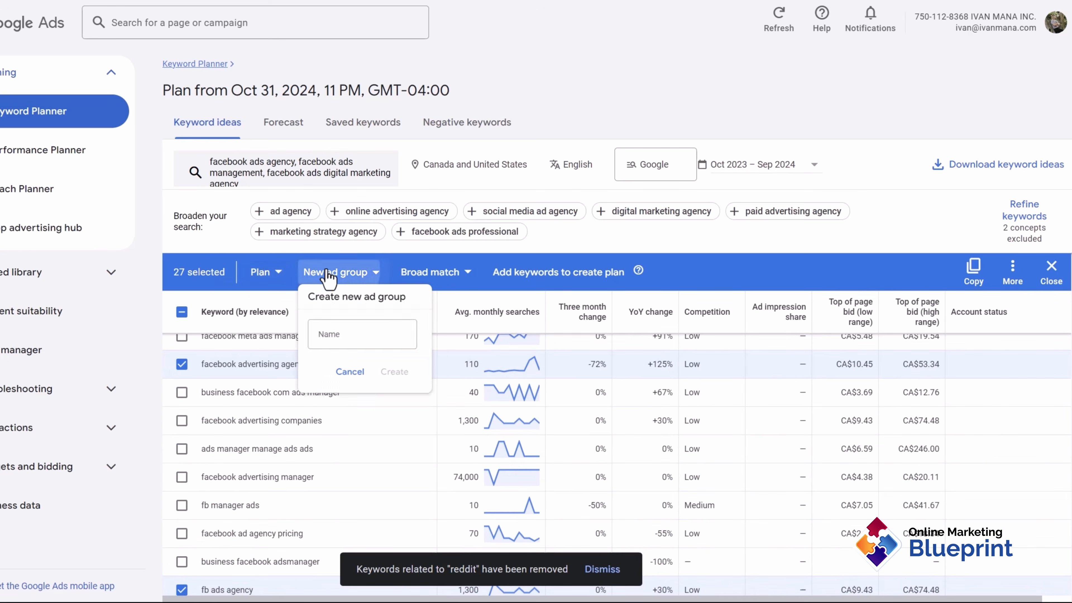
text(Facebook Ads)
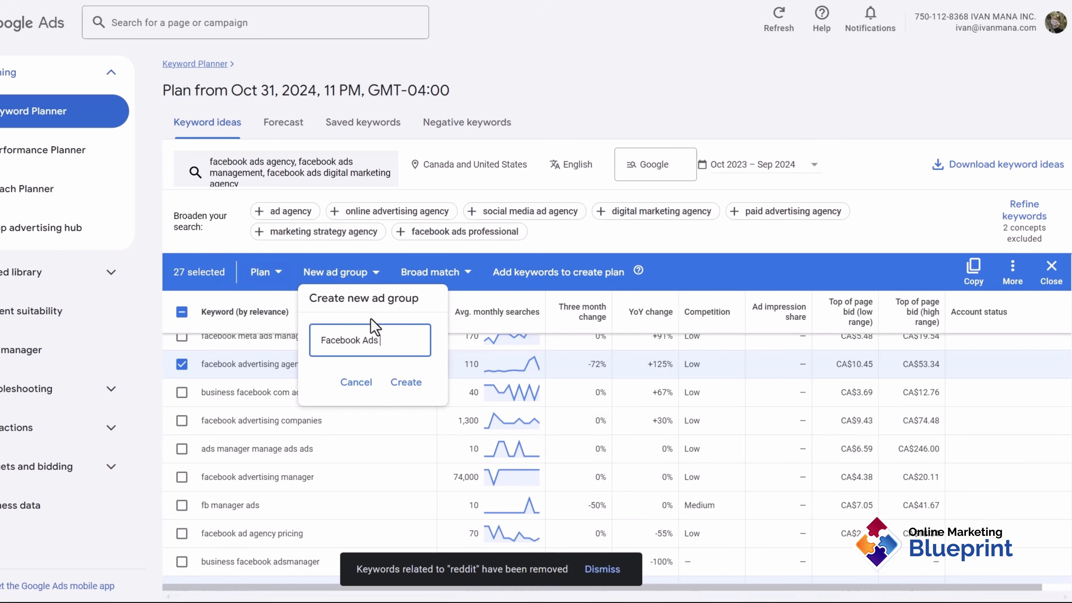
text( Agency)
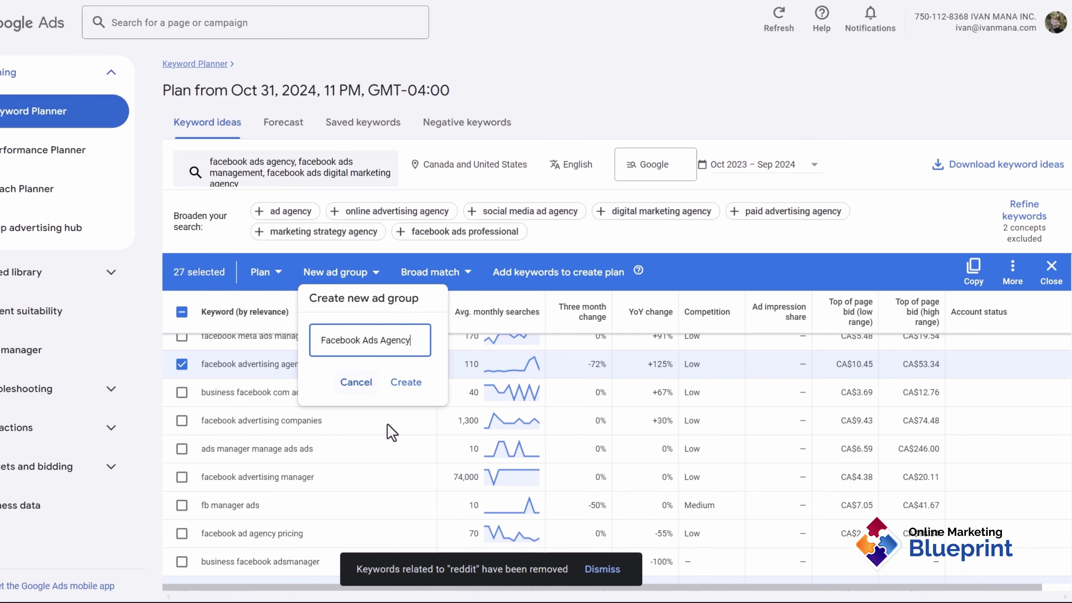
click(404, 382)
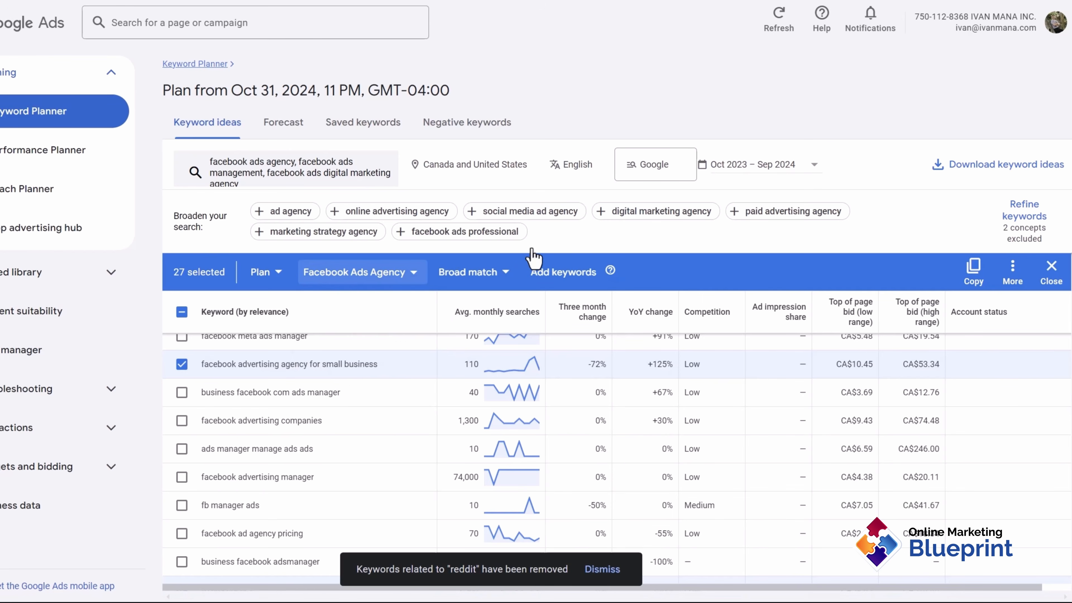
Add the selected keywords to the plan in the "Facebook Ads Agency" ad group with broad match
scroll(380, 399, up, 10)
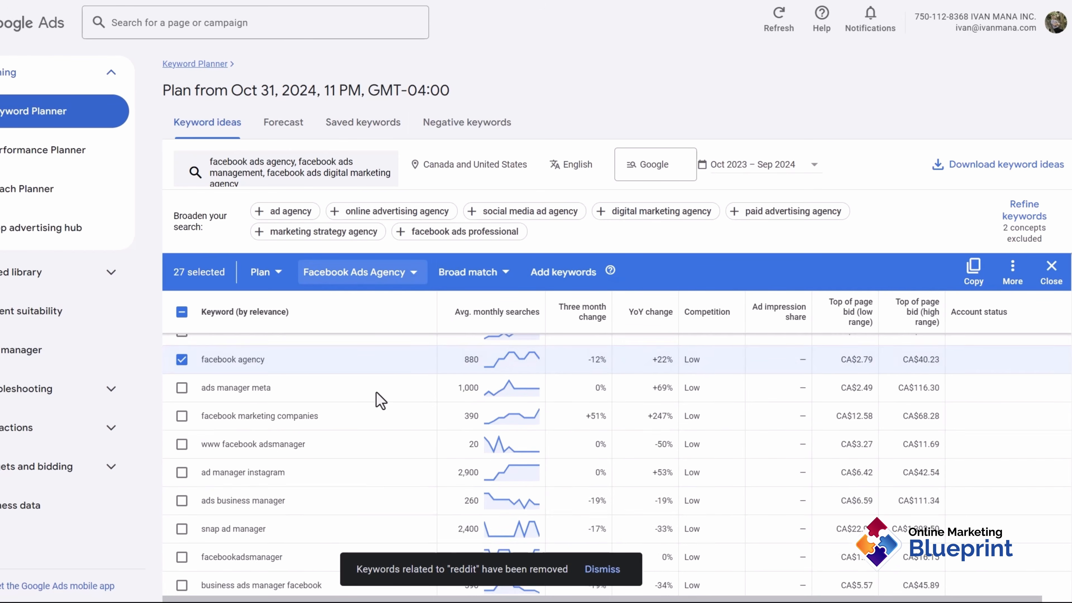
scroll(380, 399, up, 3)
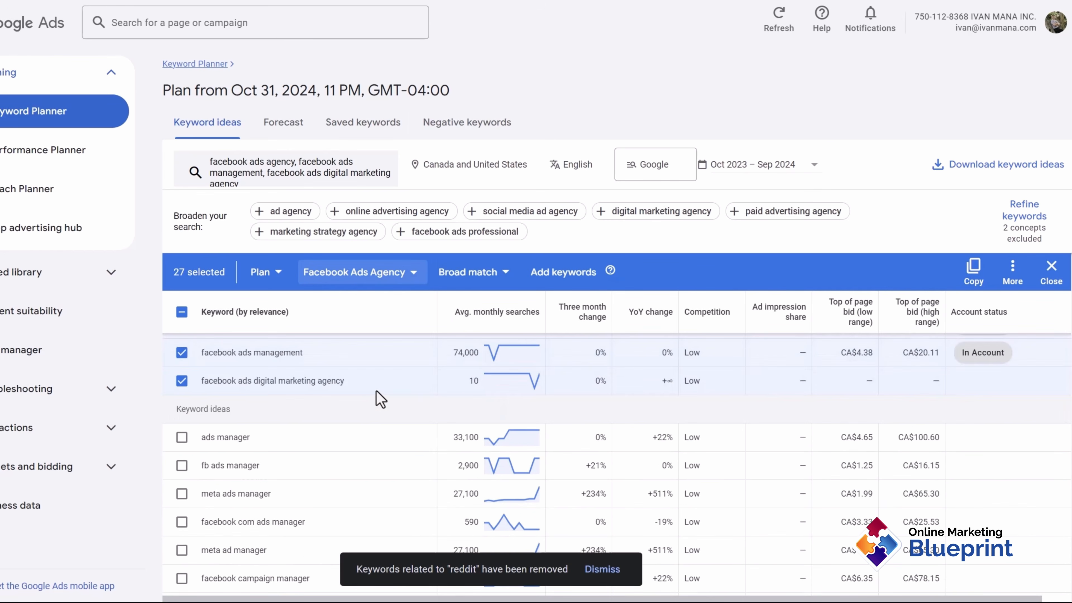
click(558, 275)
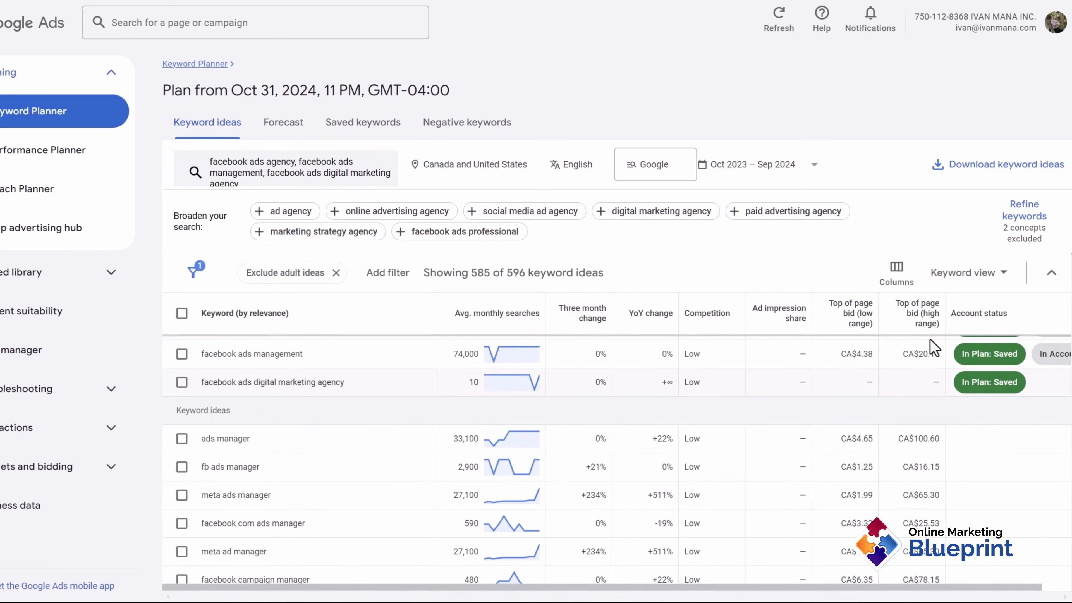
Open the plan's saved keywords and rename the plan as "Facebook Ads Agency"
click(353, 127)
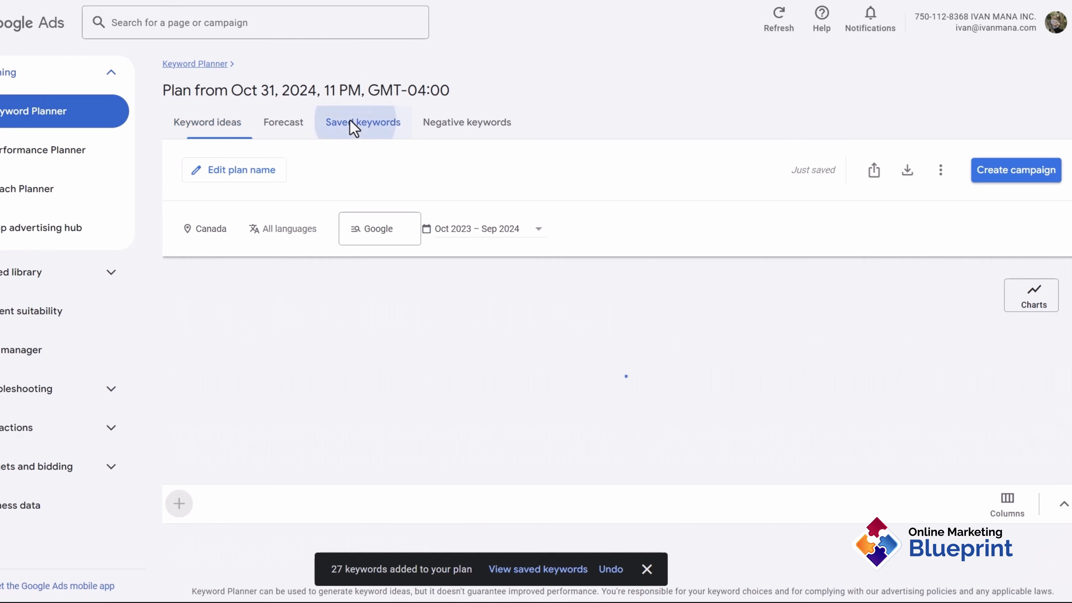
click(234, 171)
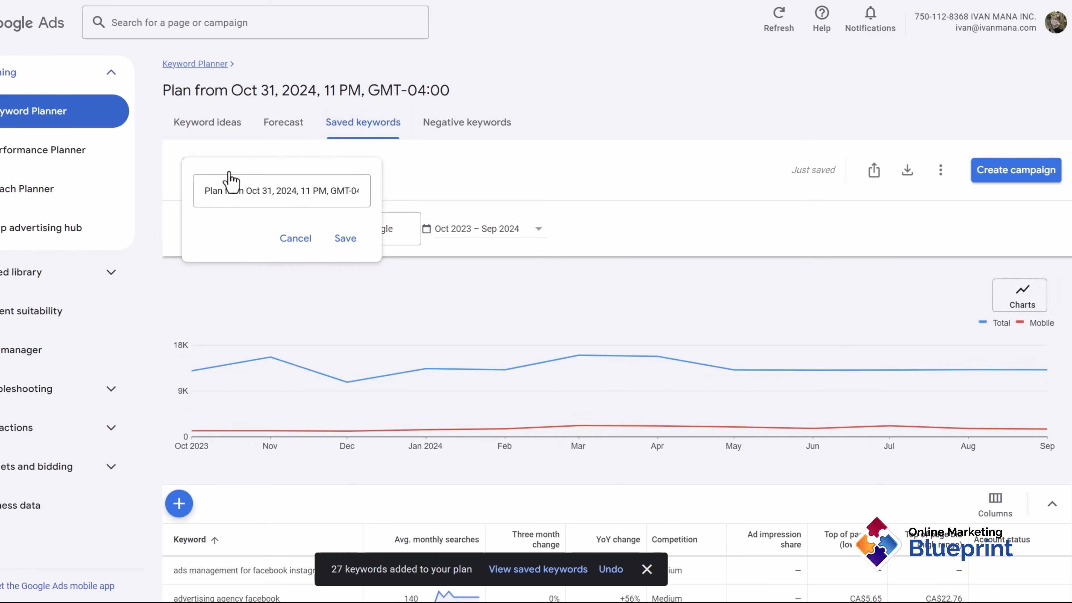
click(256, 190)
triple_click(257, 191)
text(Fa)
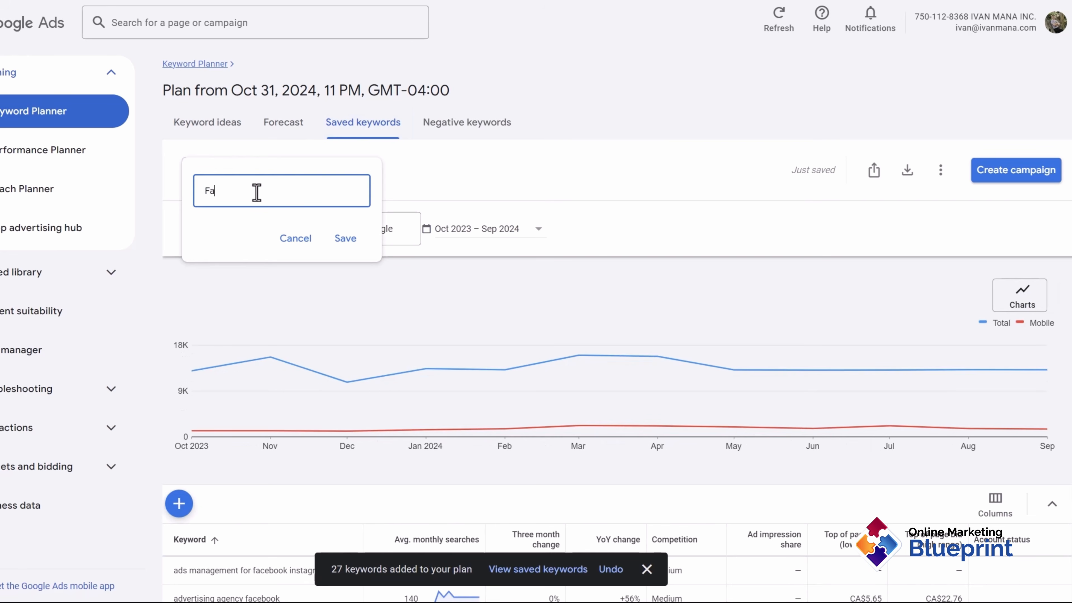
text(cebook Ads Agency)
click(344, 239)
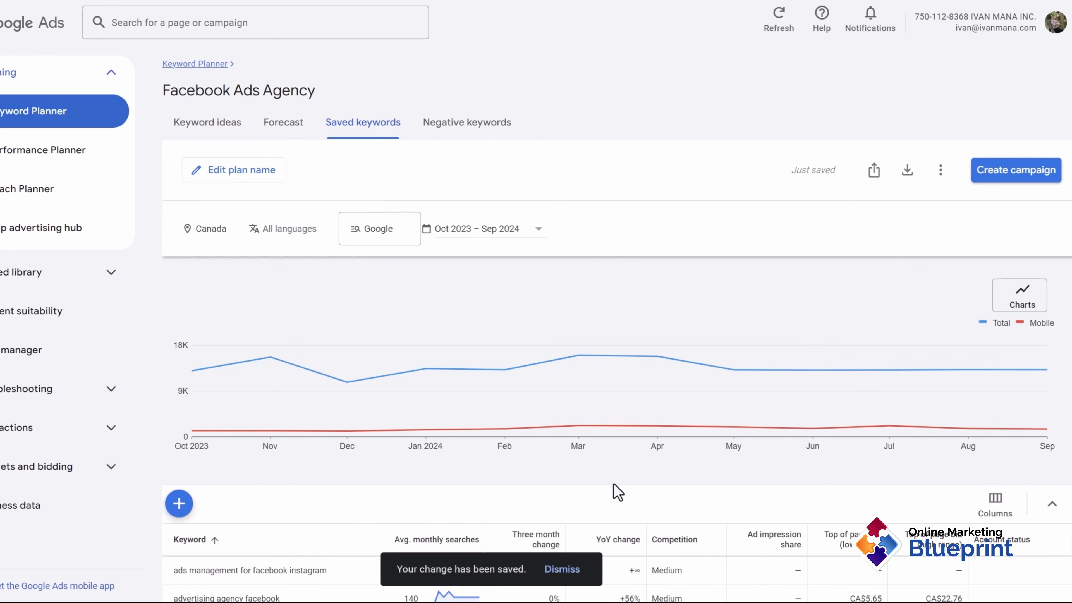
Review the plan's saved keywords with their monthly searches, competition and bid ranges
scroll(619, 492, down, 8)
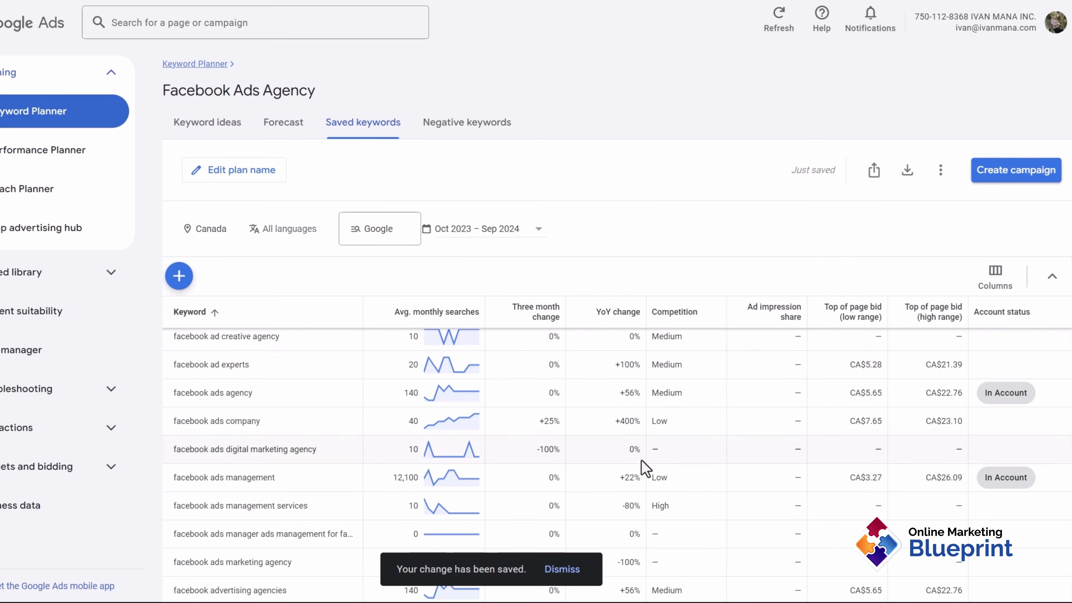
scroll(644, 468, down, 10)
scroll(645, 468, up, 12)
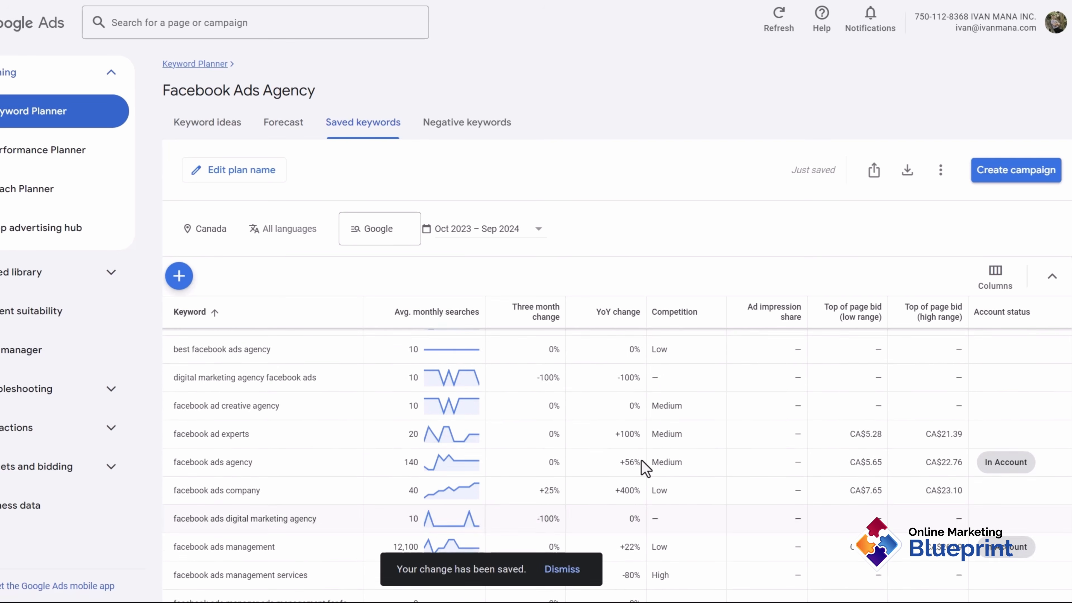
scroll(645, 468, up, 5)
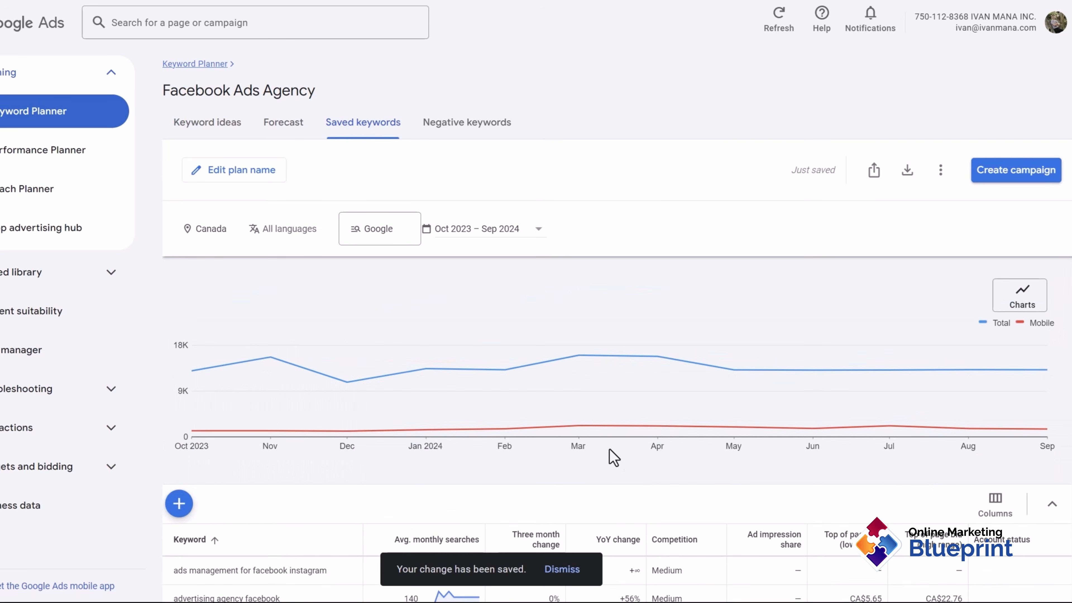
Open the plan's forecast and examine the estimated conversions and costs, yearly trend, device split and location split
click(273, 127)
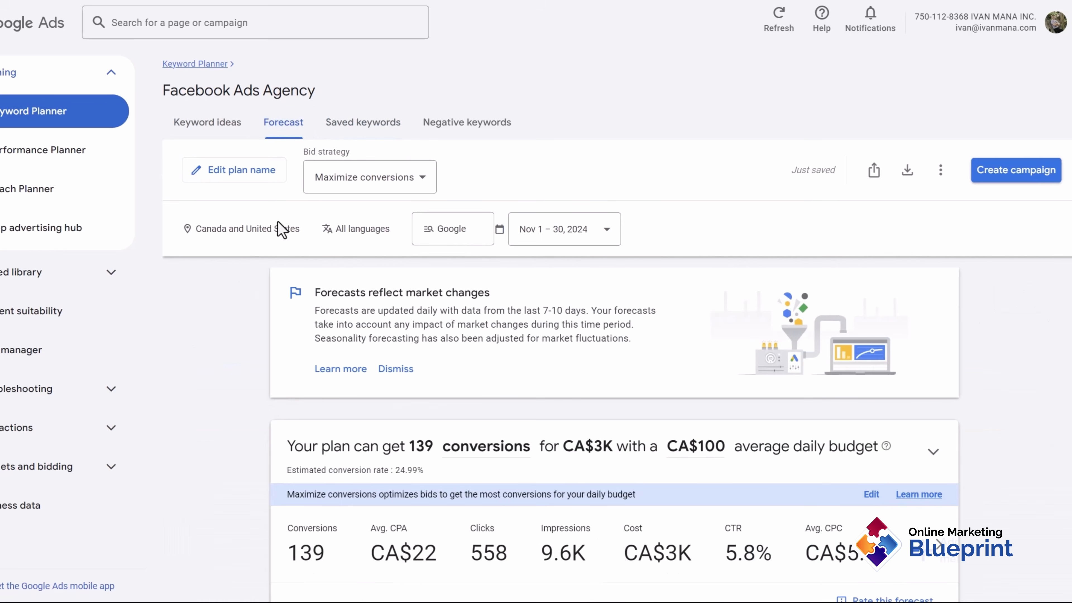
scroll(239, 349, down, 3)
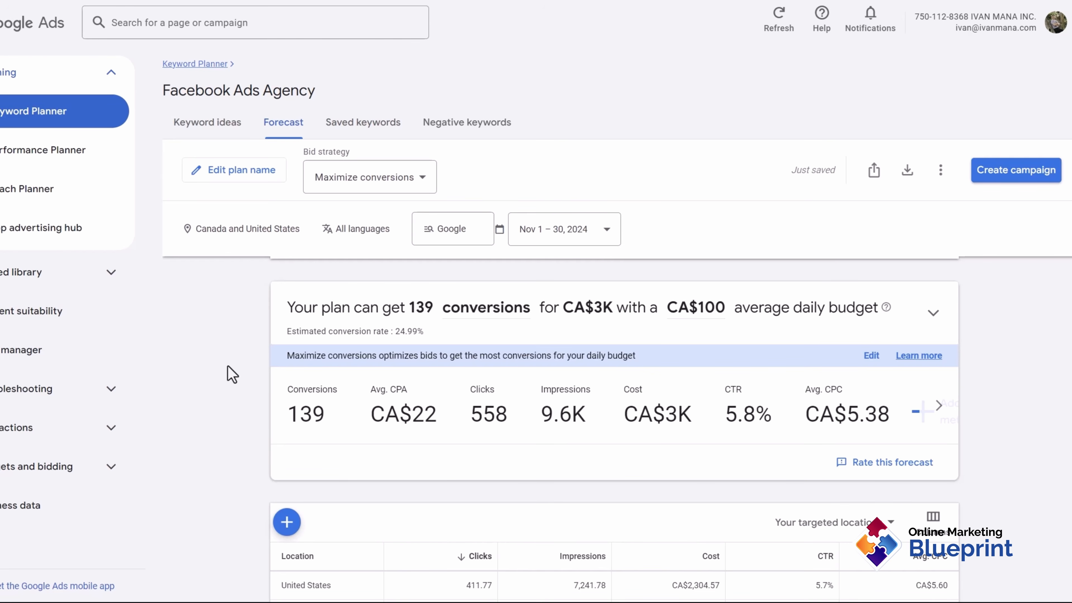
scroll(228, 374, down, 8)
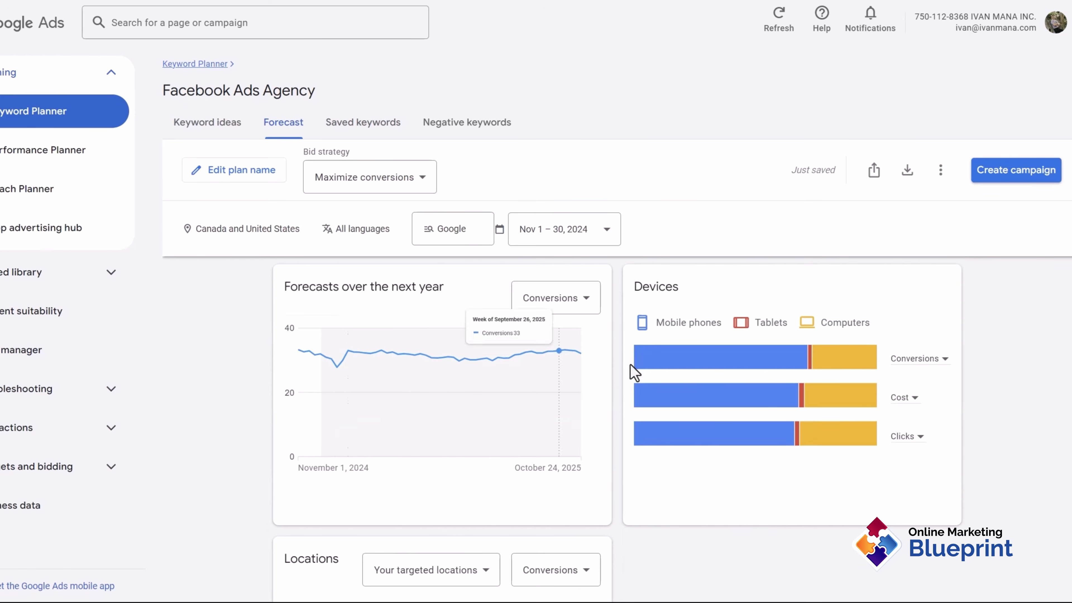
scroll(232, 445, down, 5)
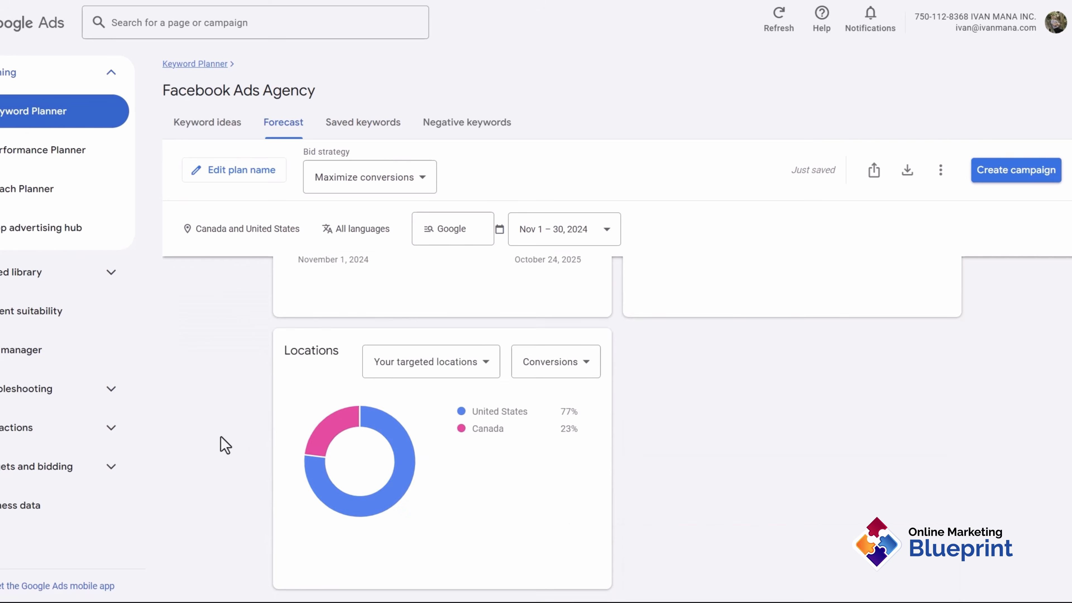
Examine the forecast's device breakdown and its conversion and cost summary
scroll(222, 443, up, 5)
mouse_move(713, 369)
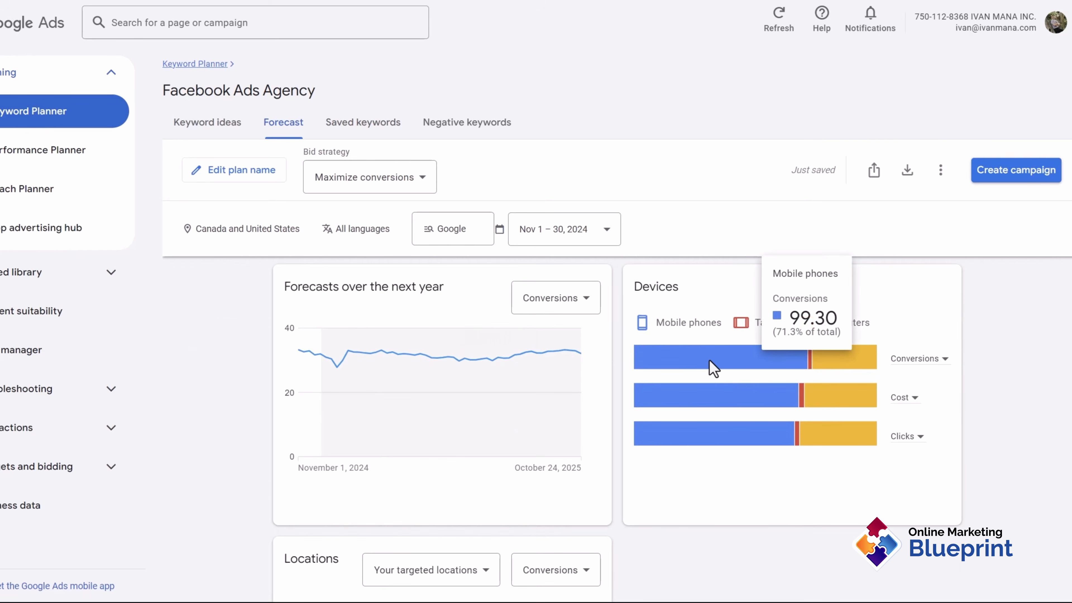
scroll(256, 378, up, 8)
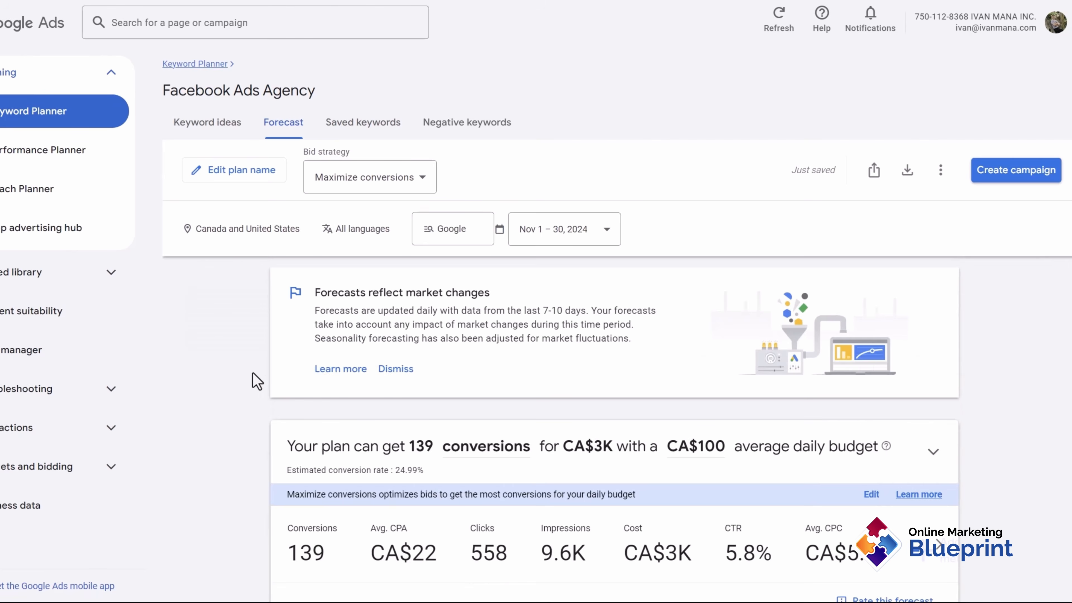
Return to the Keyword Planner overview and check the list of created plans
click(199, 139)
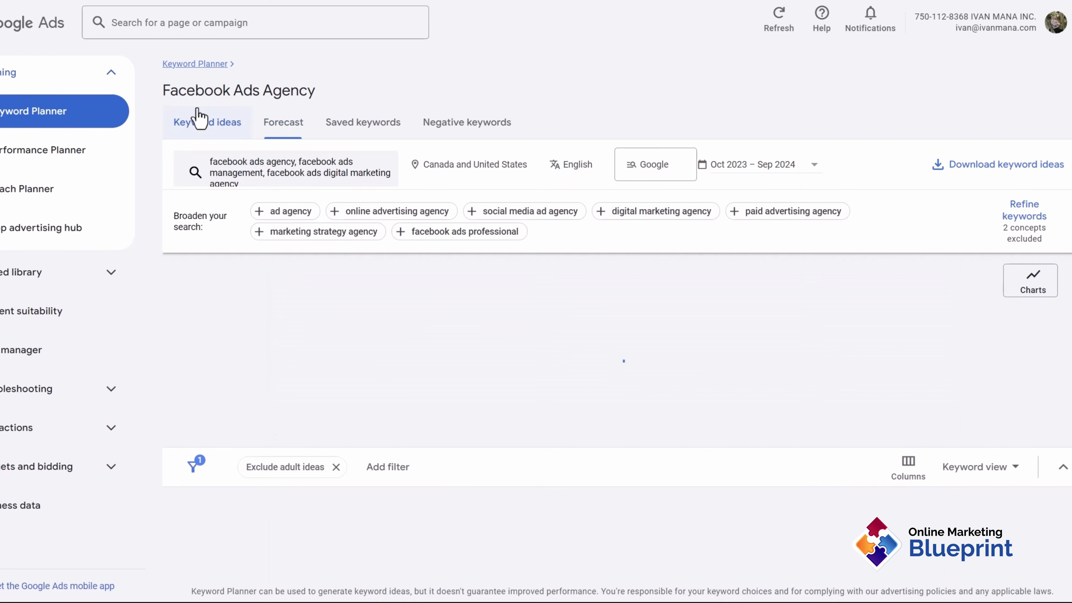
click(184, 64)
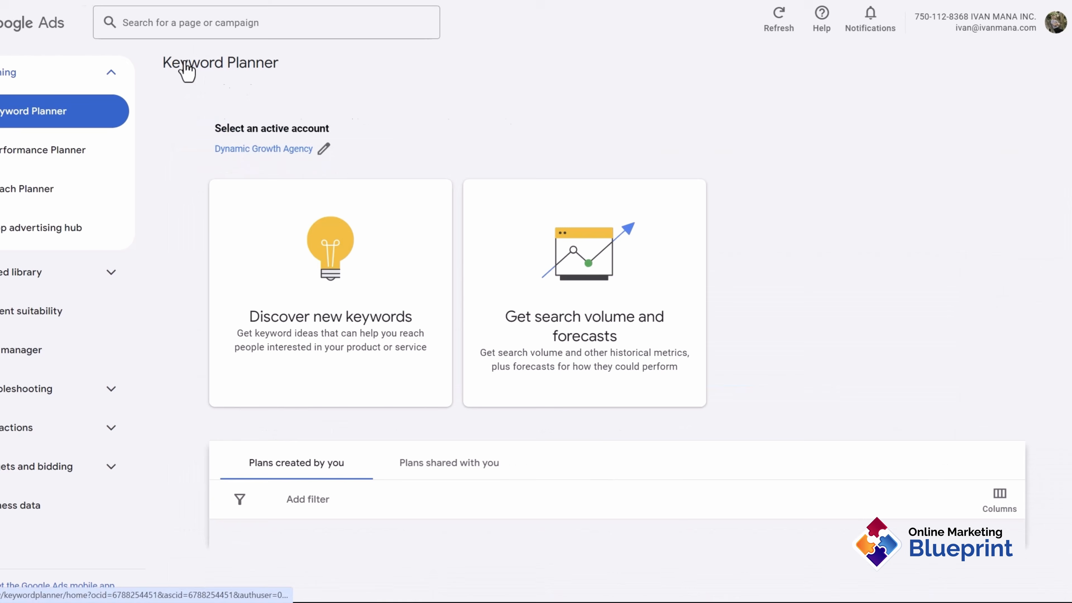
scroll(296, 413, down, 5)
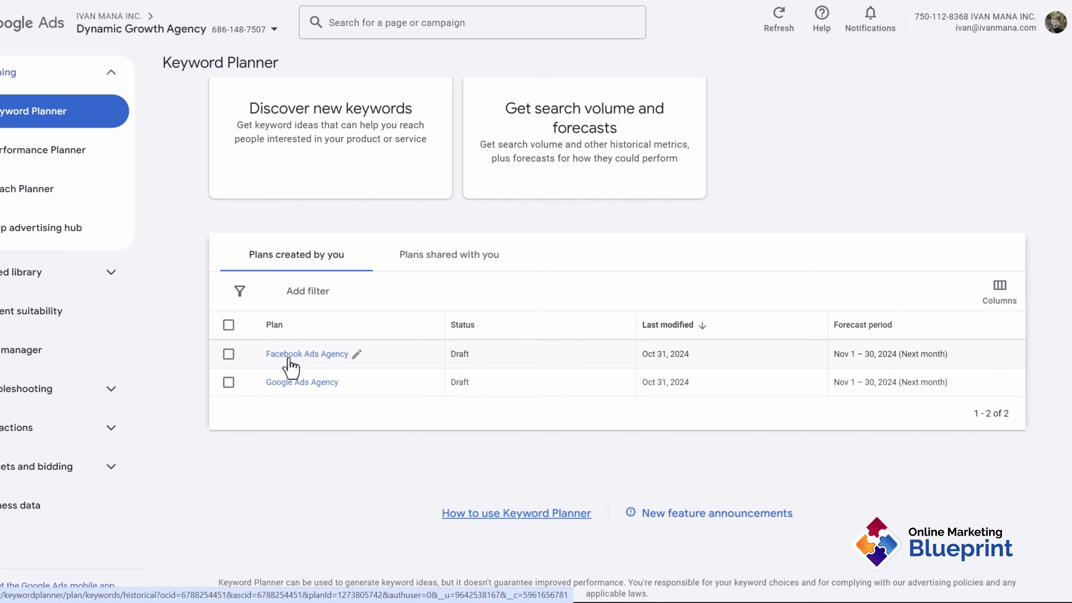
scroll(357, 356, up, 5)
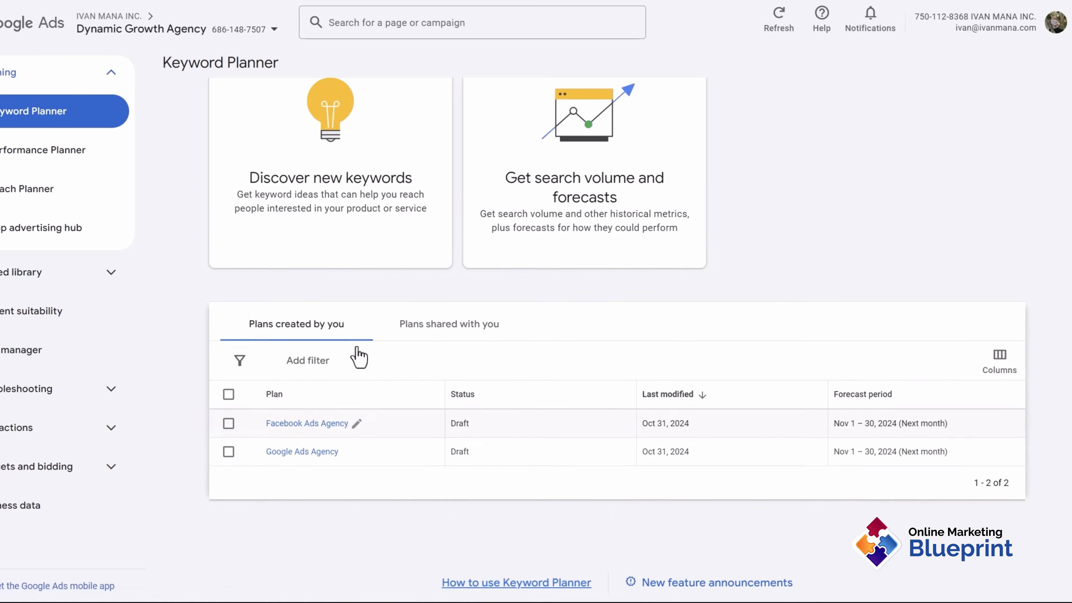
Discover new keywords from "website building agency", "website building developer" and "website building help"
click(306, 310)
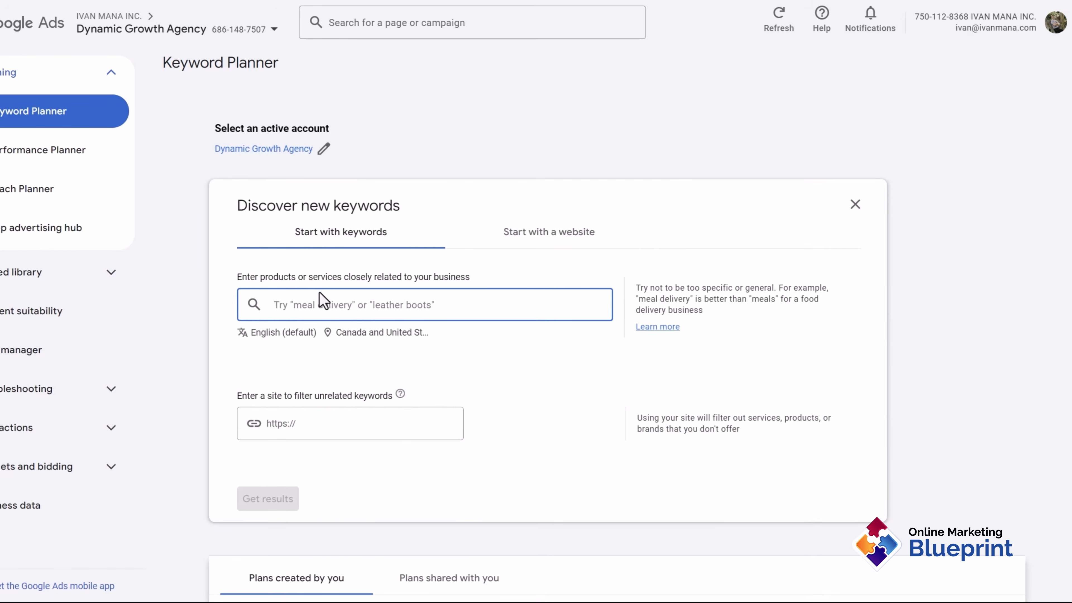
text(website bu)
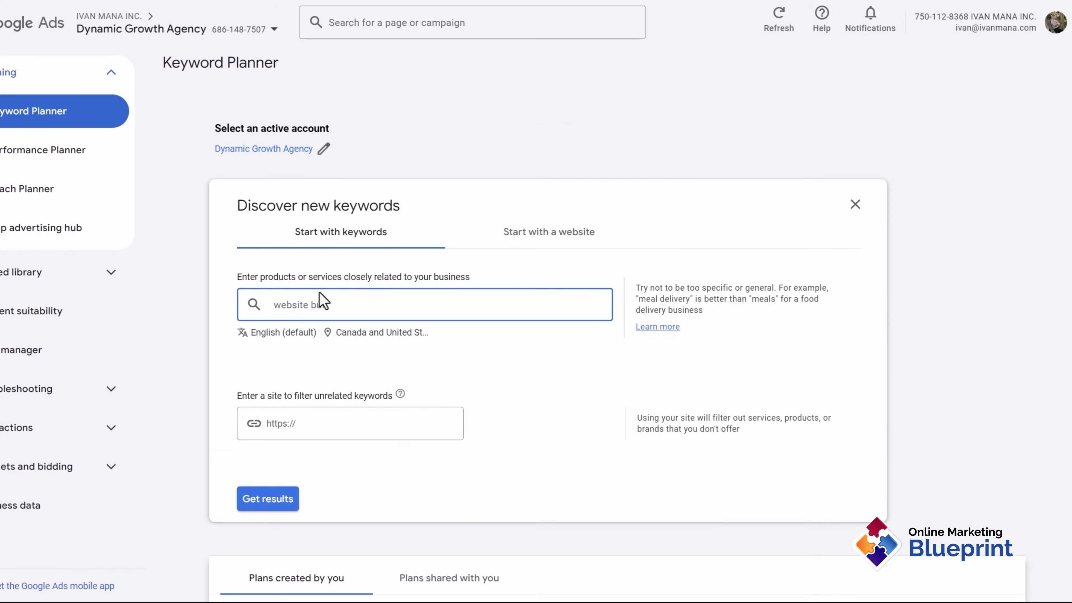
text(ilding agency)
key(Return)
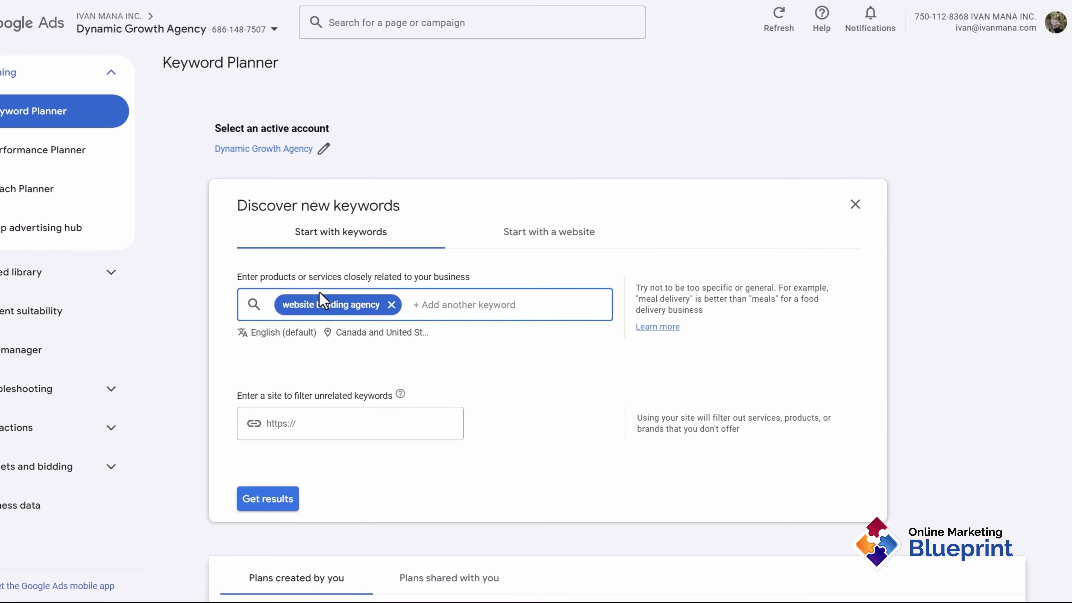
text(website building developer)
key(Return)
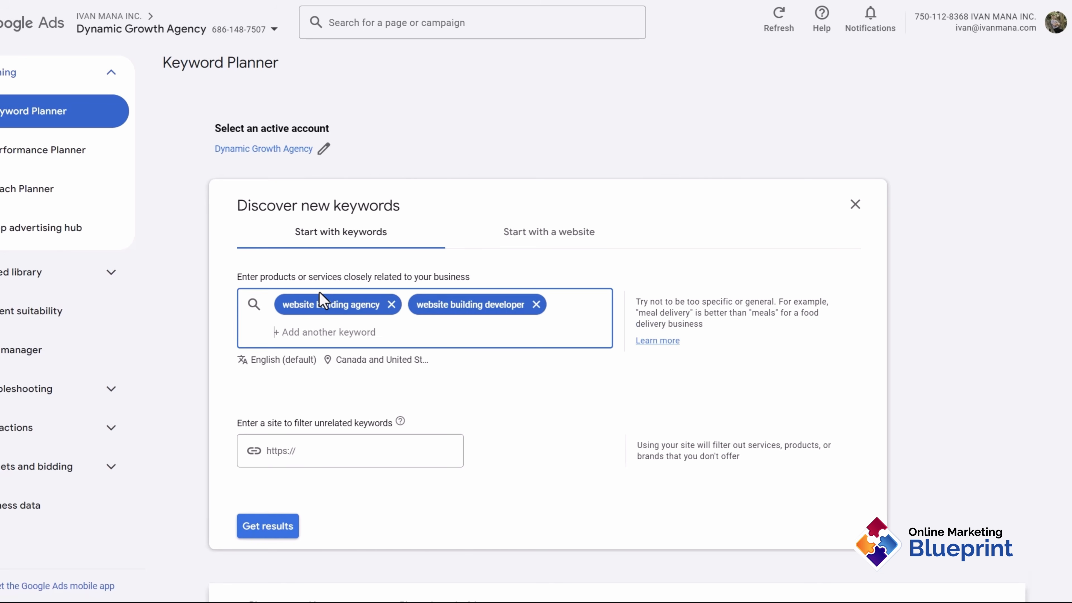
text(website building help)
key(Return)
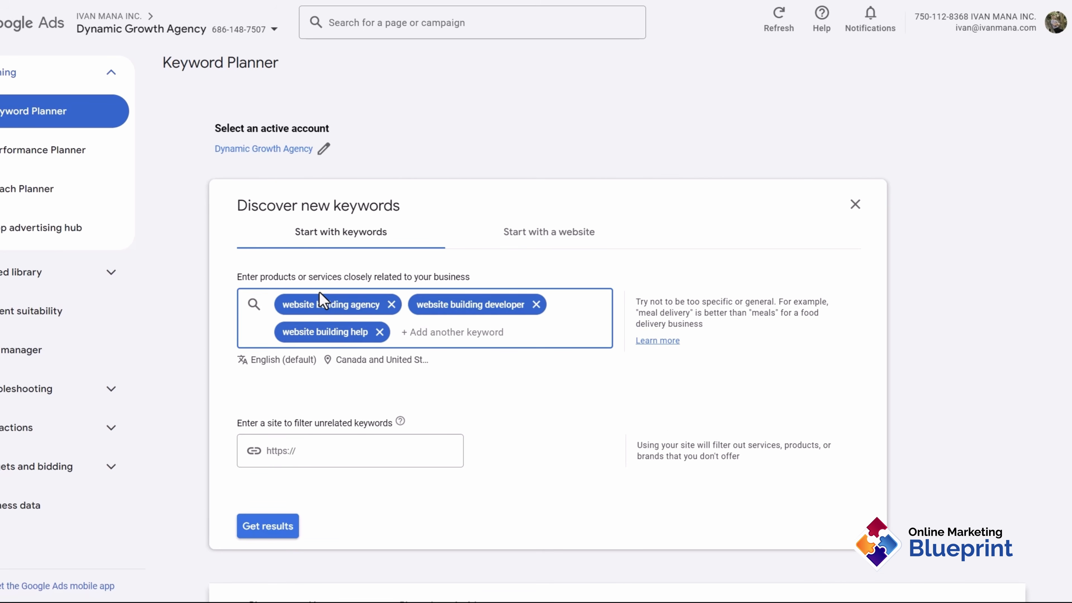
click(269, 527)
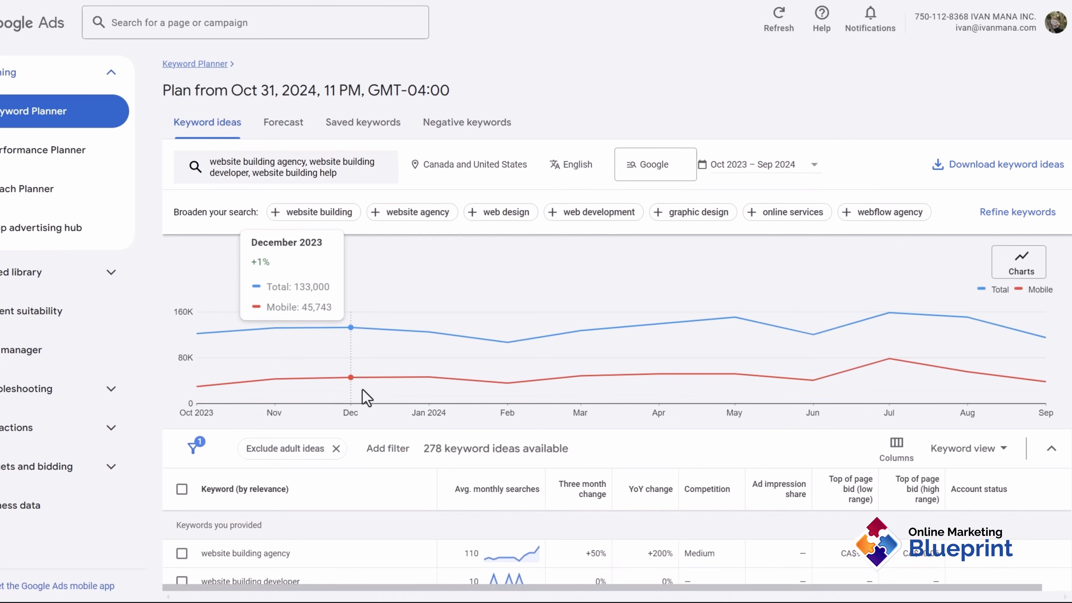
Open the keyword refinement options and examine the Brand or Non-Brand categories
scroll(365, 397, down, 2)
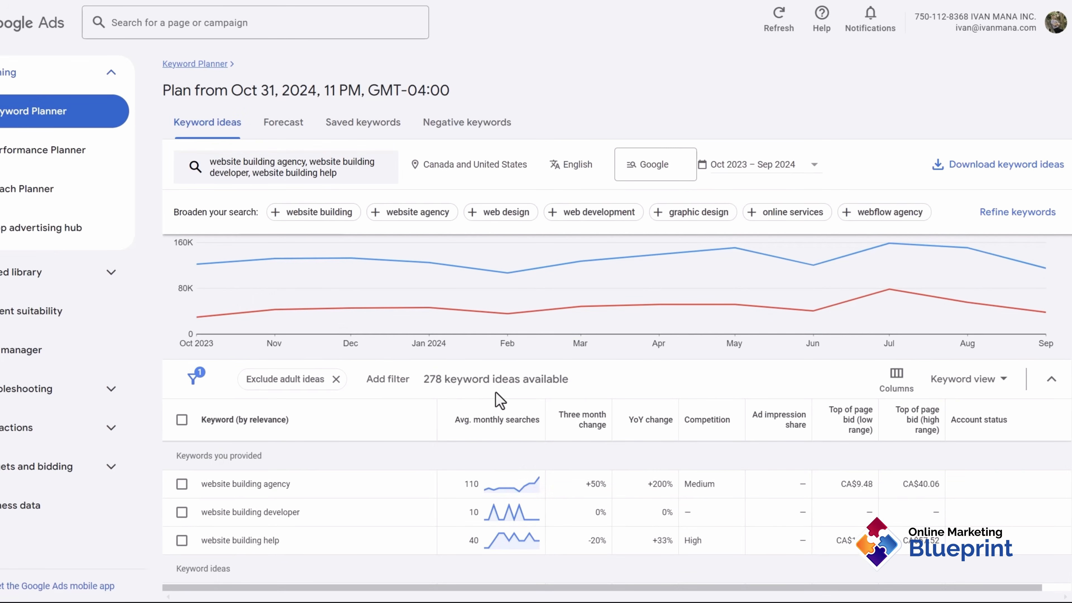
click(1016, 213)
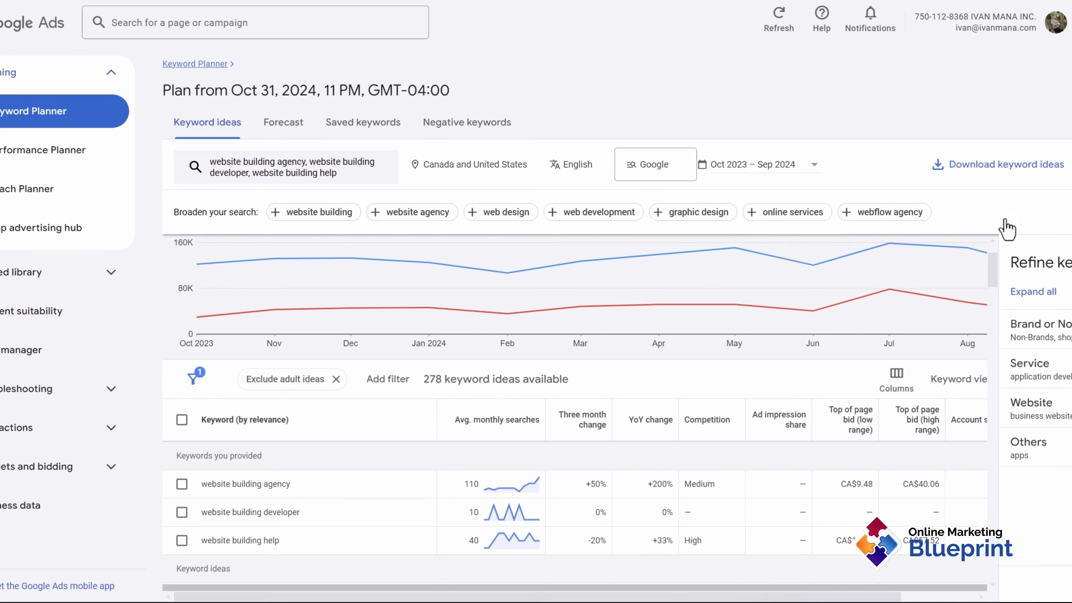
click(901, 334)
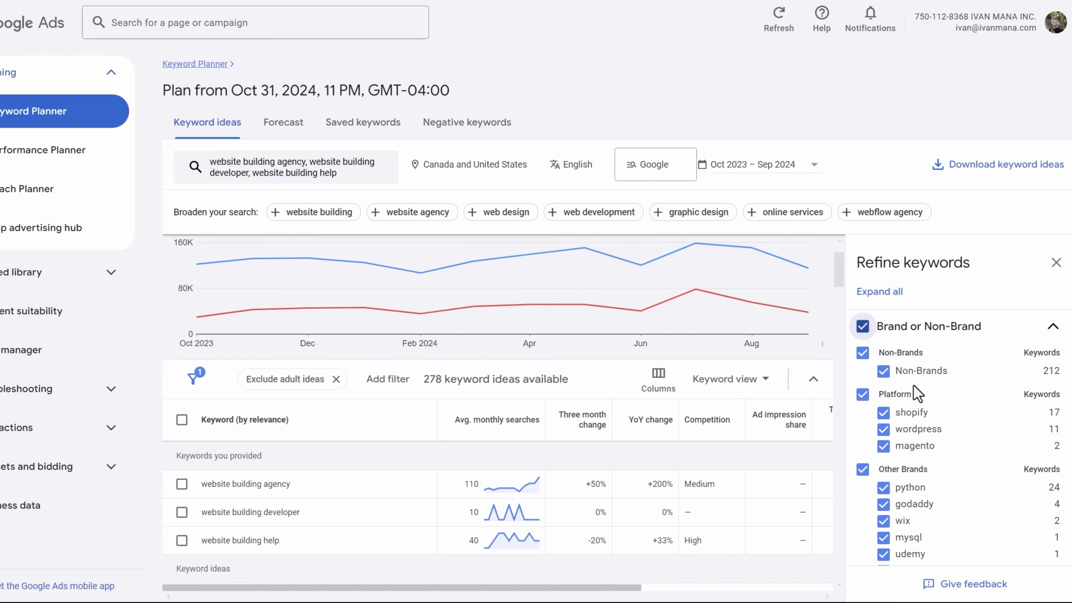
scroll(937, 443, down, 2)
scroll(939, 439, up, 2)
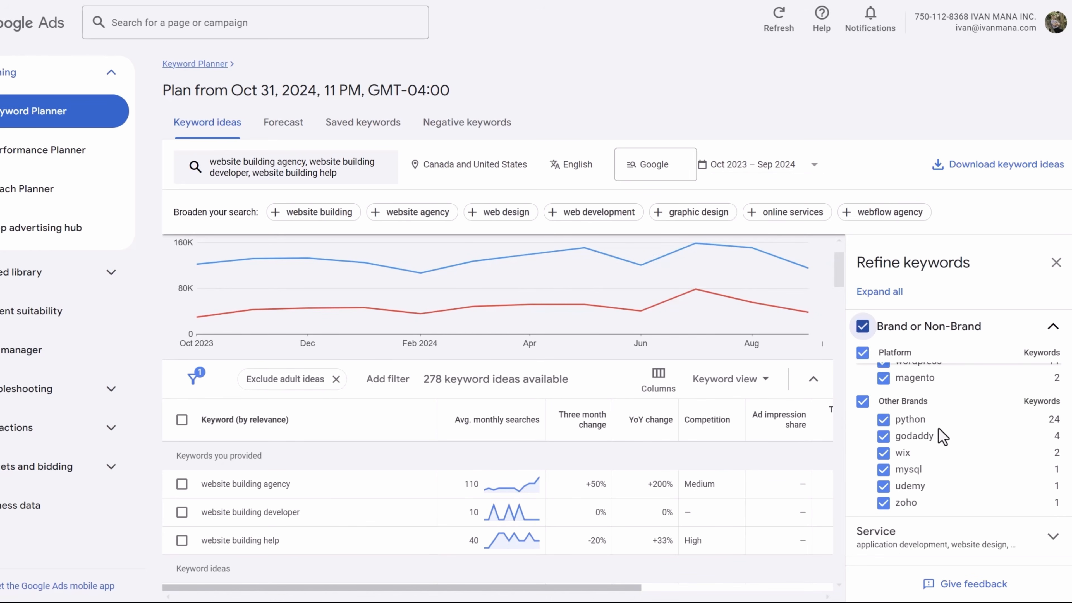
Exclude the "mobile development" and "application development" services from the keyword ideas
scroll(910, 470, down, 2)
click(916, 469)
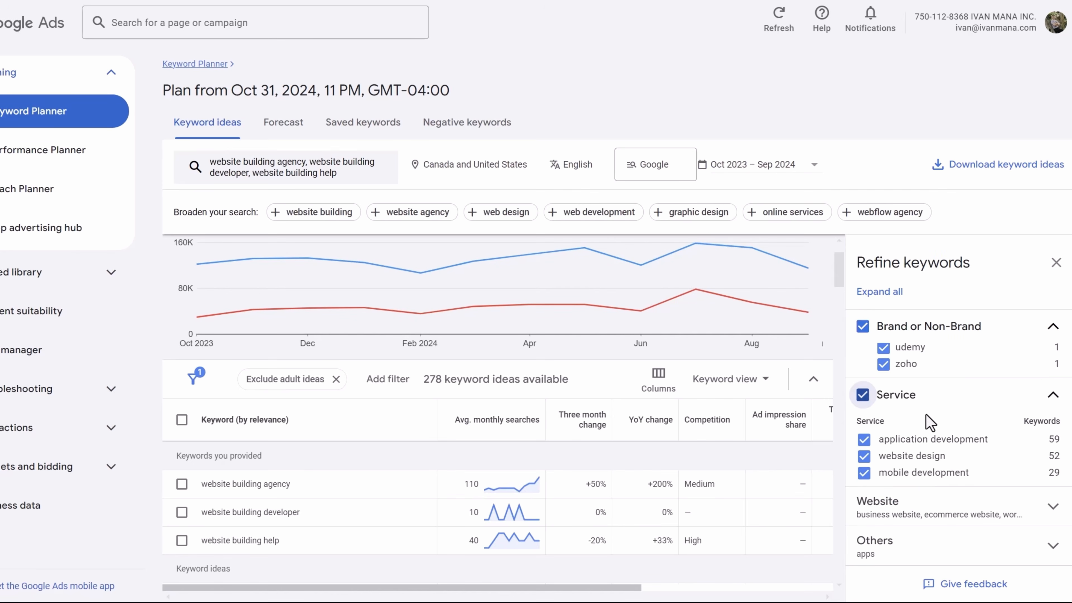
click(865, 473)
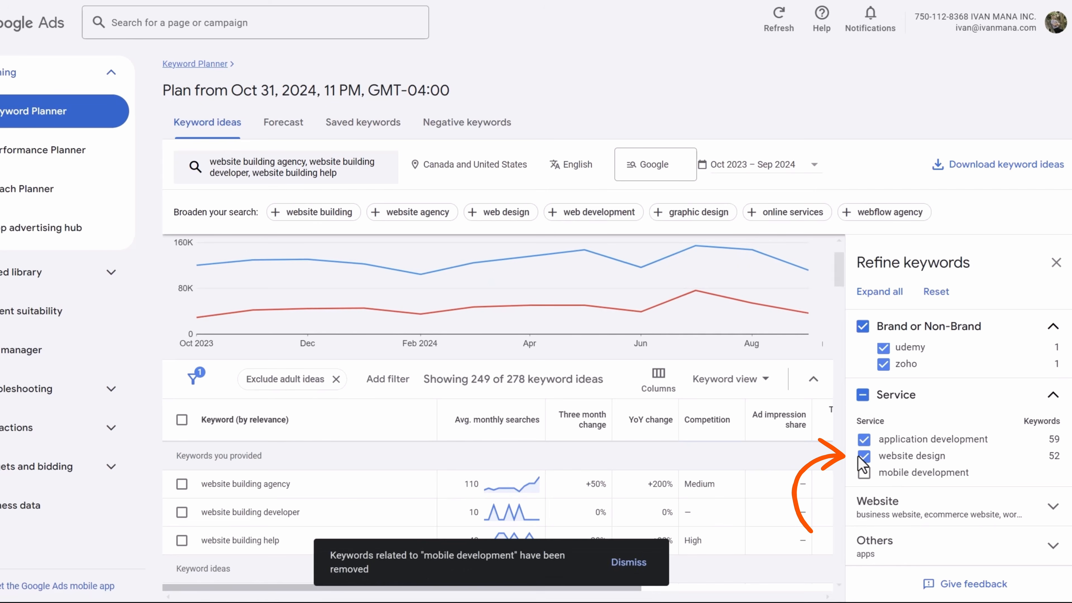
click(865, 439)
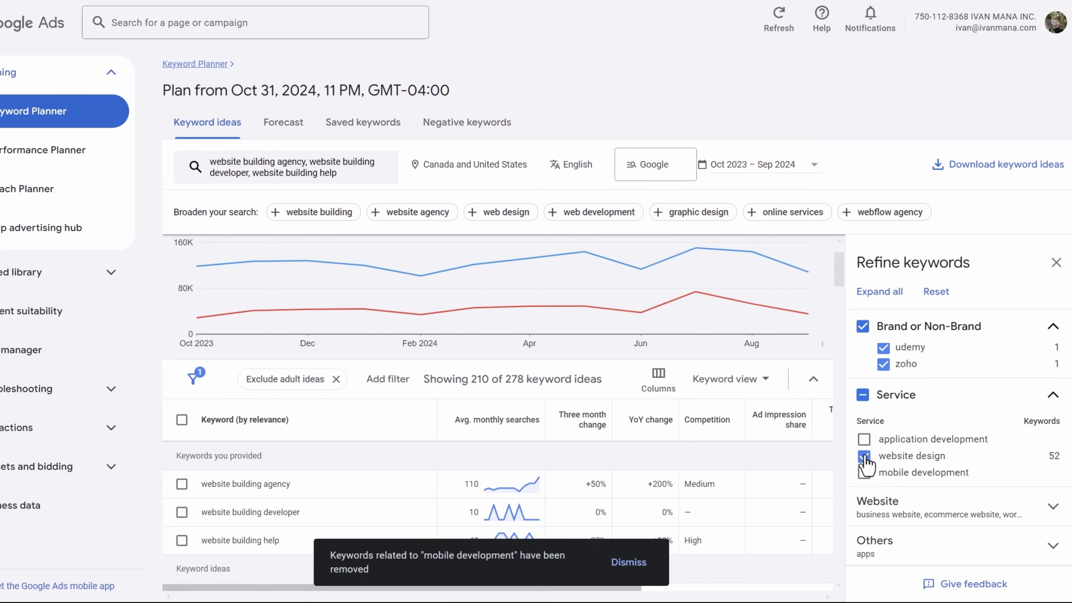
click(928, 414)
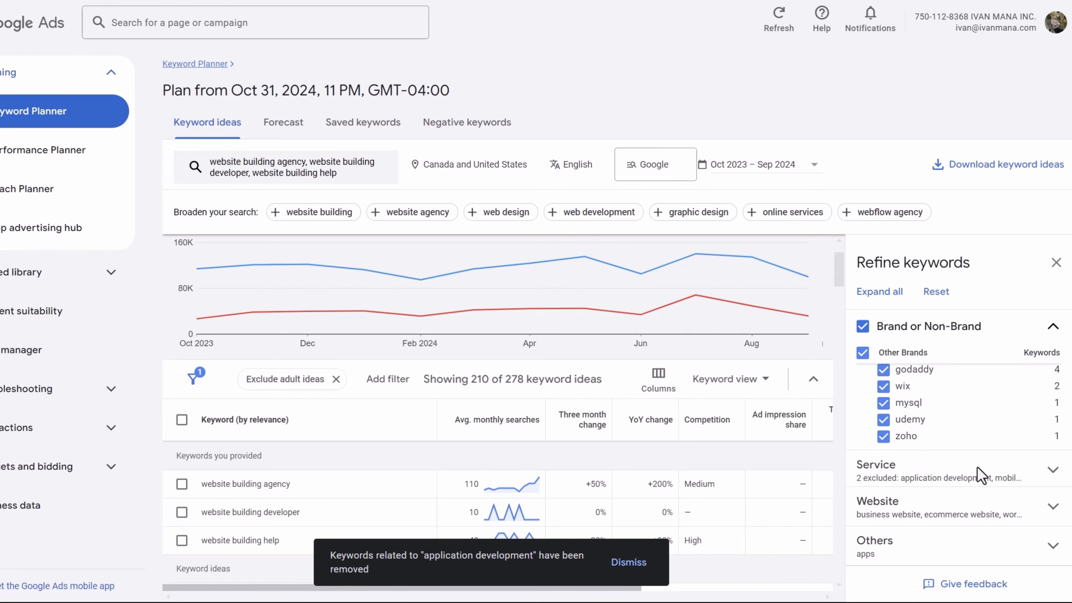
Check the Website and Others refinement categories and close the keyword refinement options
click(940, 507)
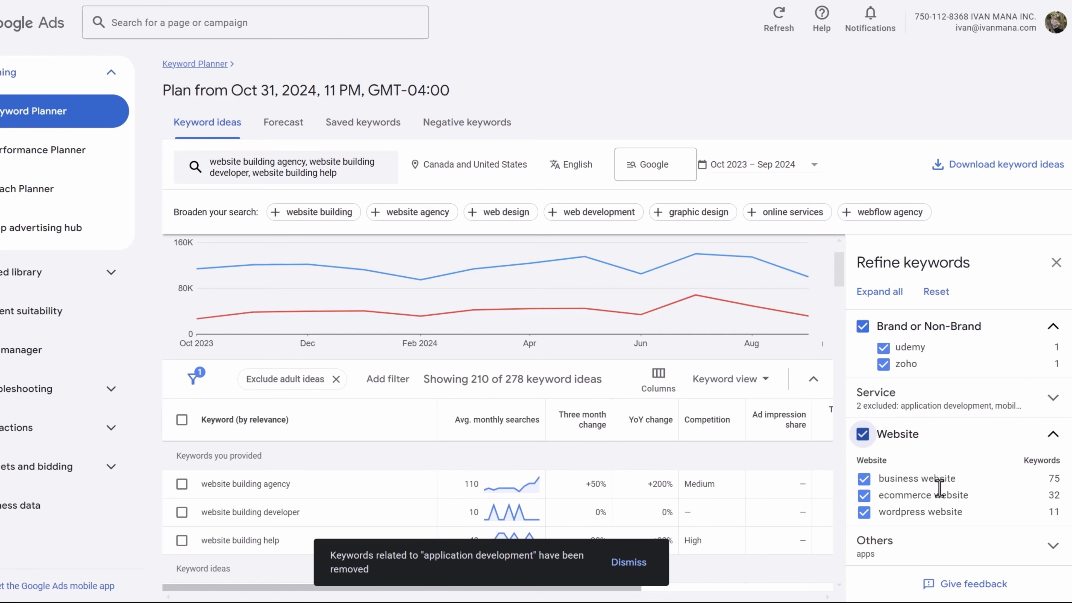
click(931, 439)
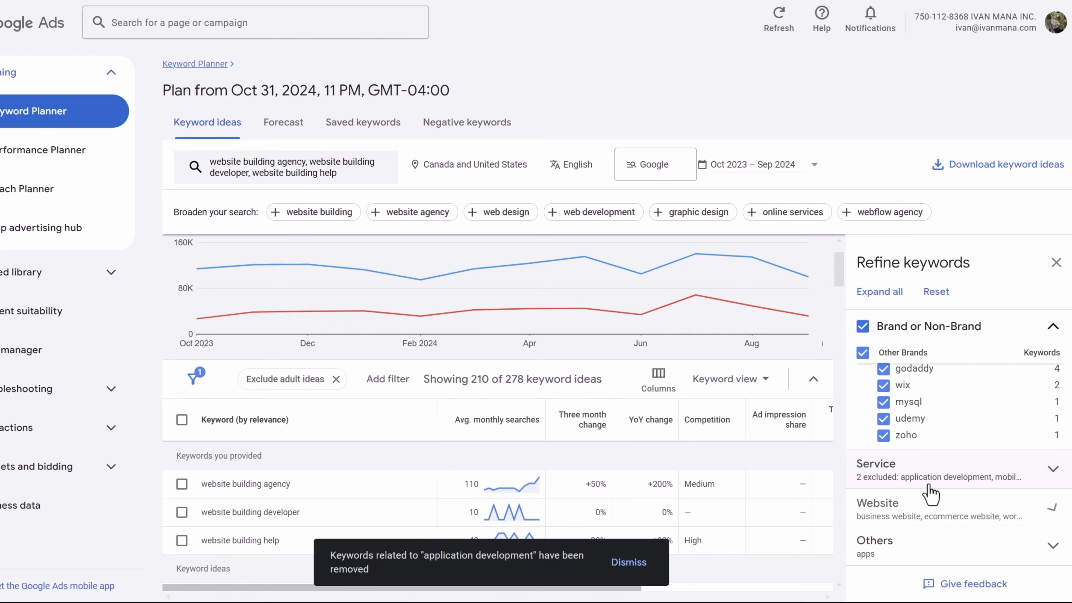
click(904, 549)
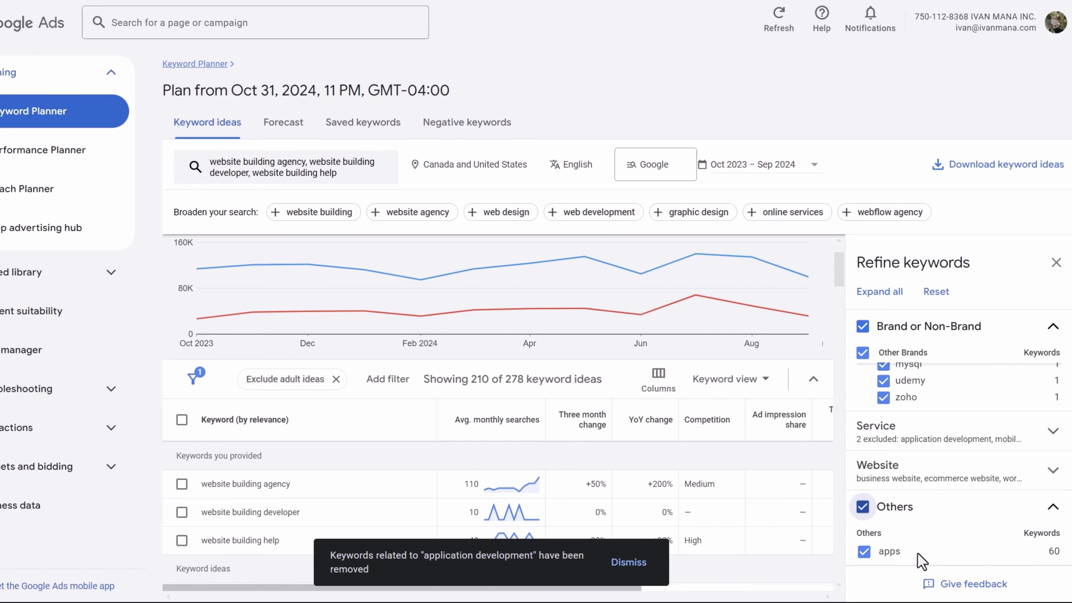
click(902, 510)
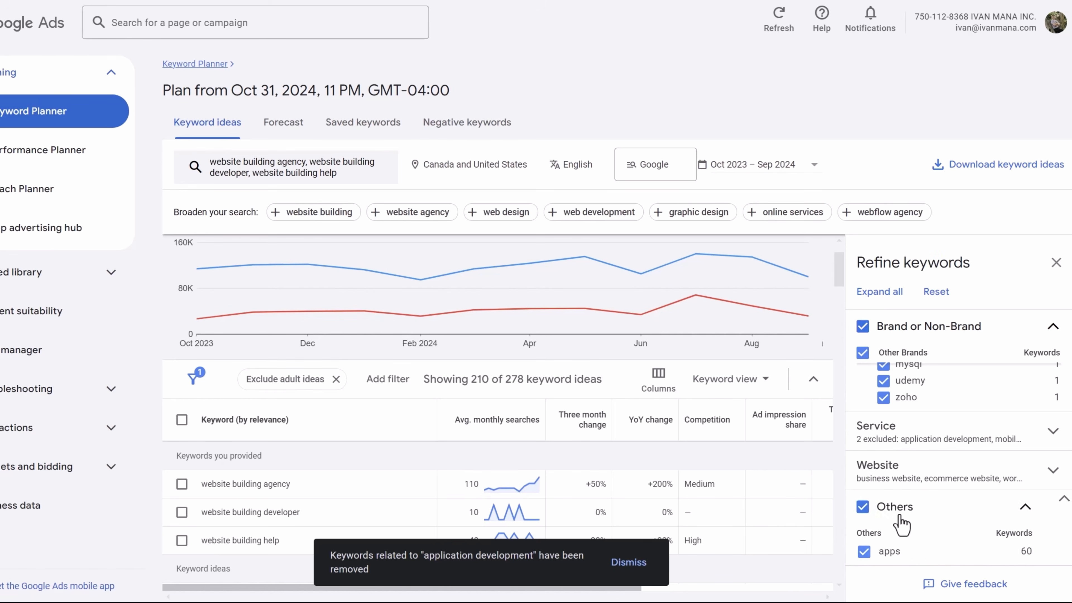
click(1058, 260)
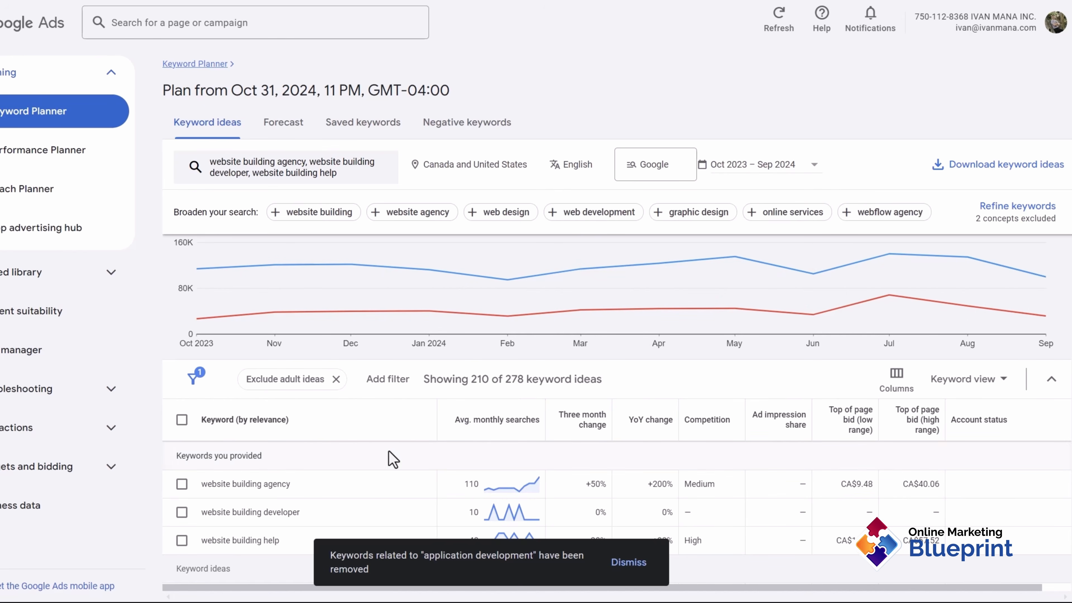
Select the keywords "website building agency", "website building help" and "website development company"
scroll(400, 472, down, 2)
click(181, 415)
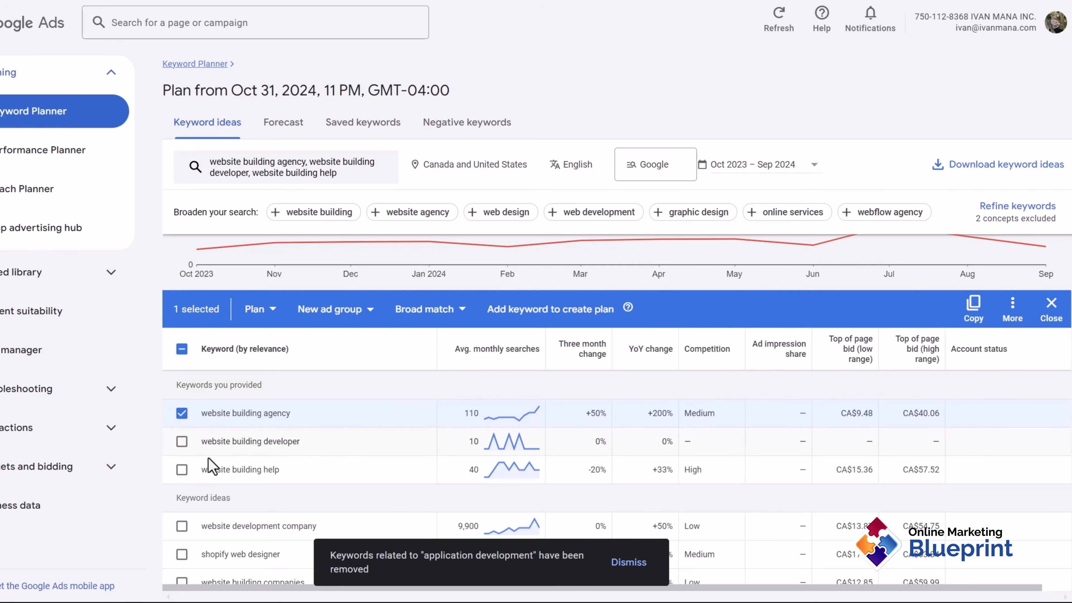
scroll(289, 479, down, 2)
click(182, 400)
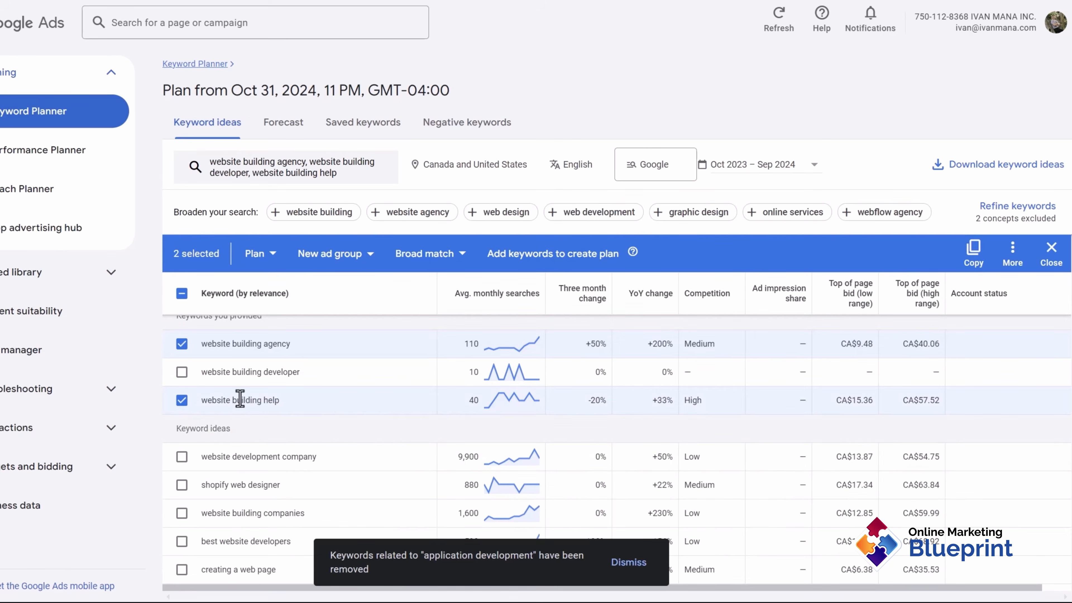
scroll(321, 461, down, 2)
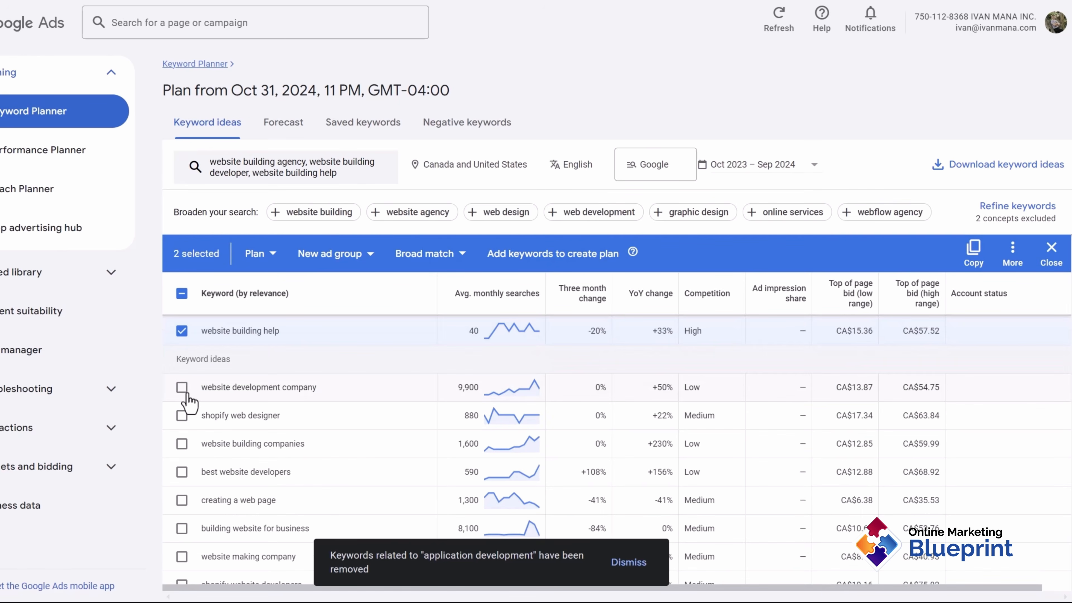
click(183, 389)
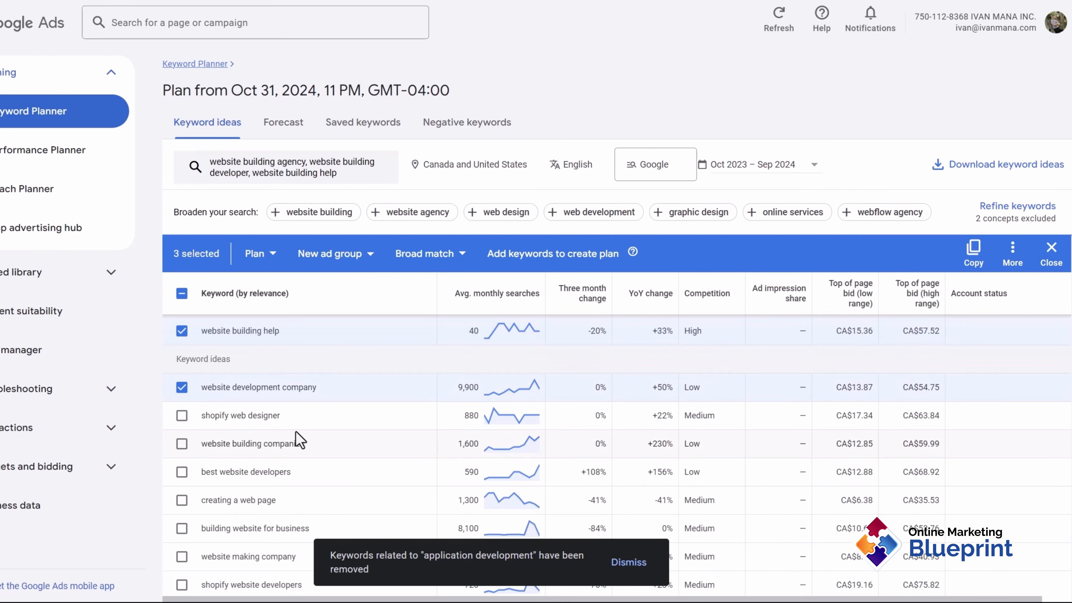
Exclude the "shopify" platform from the keyword ideas and close the refinement options
scroll(298, 464, down, 2)
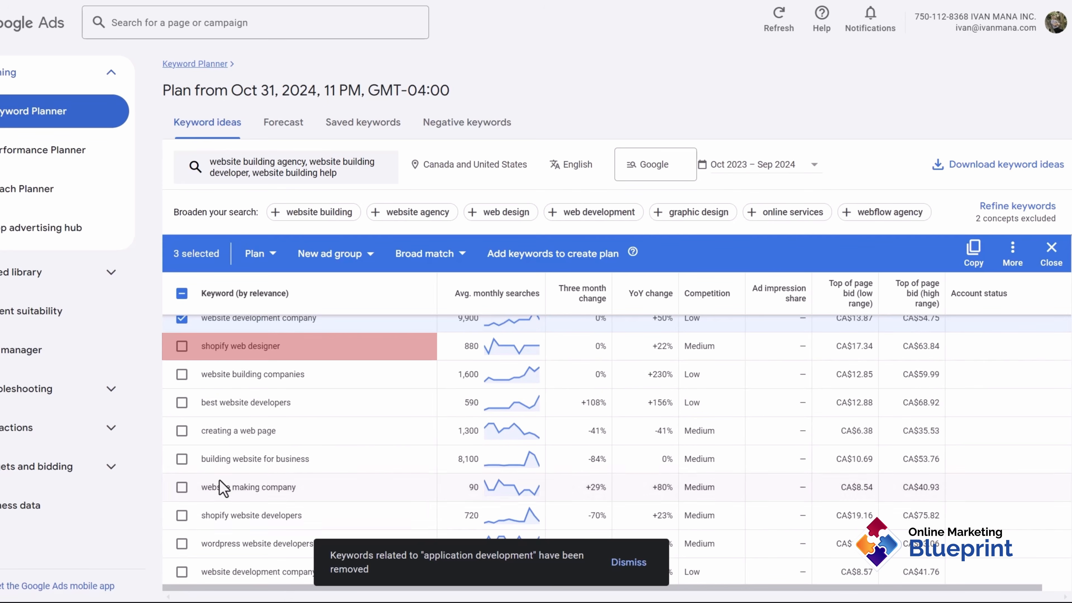
click(1007, 208)
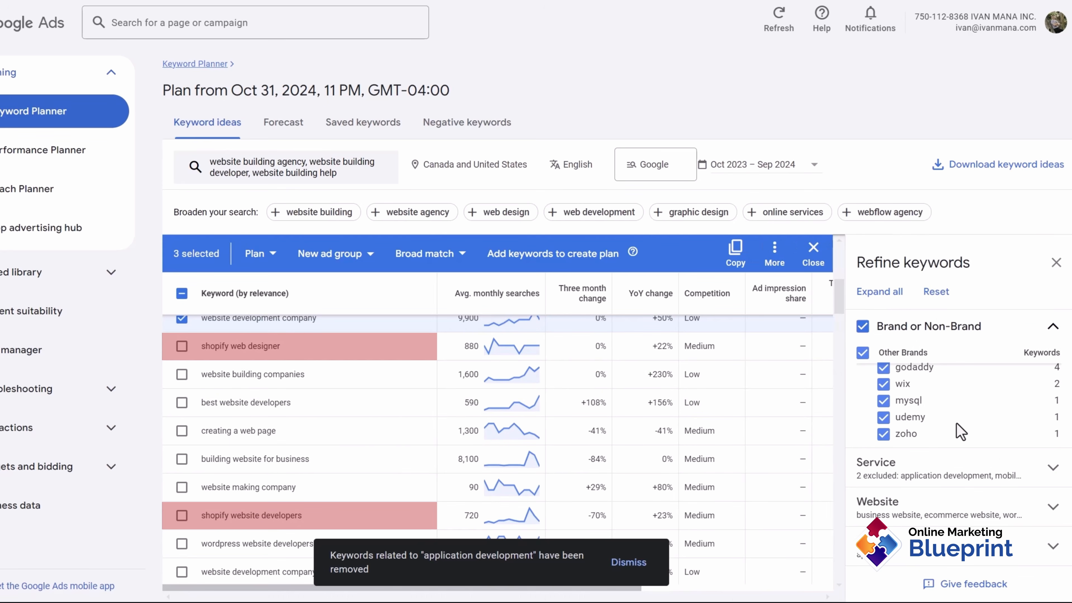
scroll(895, 439, up, 2)
click(884, 413)
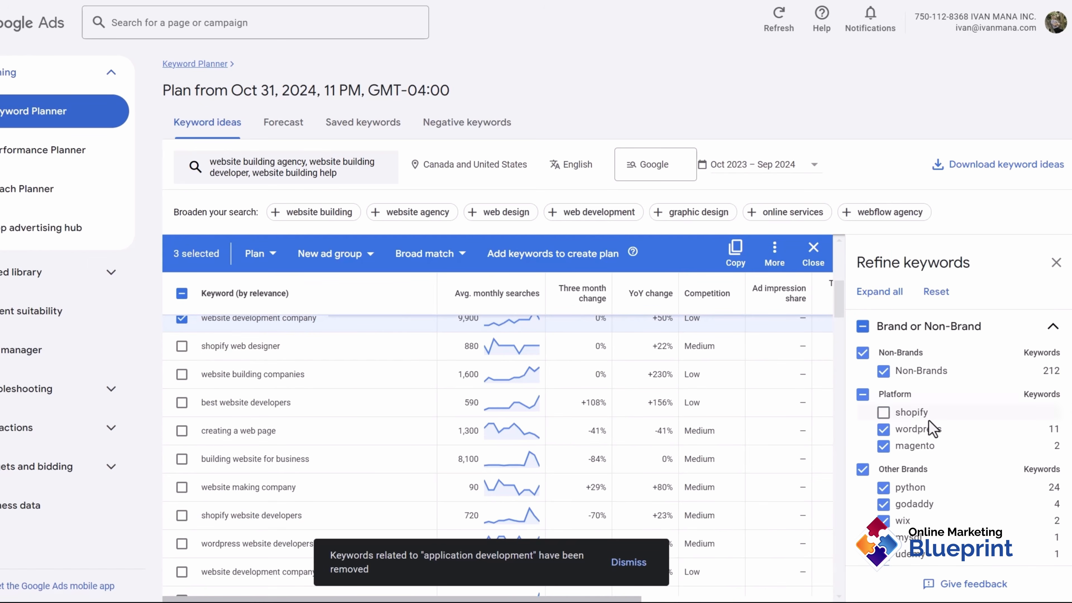
click(1056, 262)
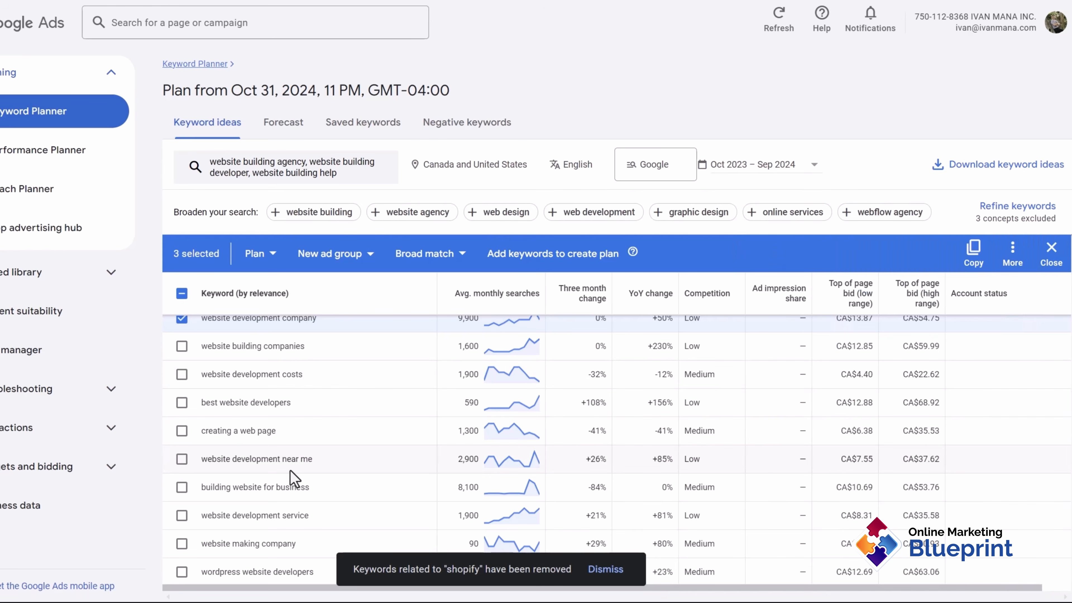
Select the keyword "website building companies" in the keyword ideas
scroll(290, 451, up, 3)
scroll(290, 451, down, 2)
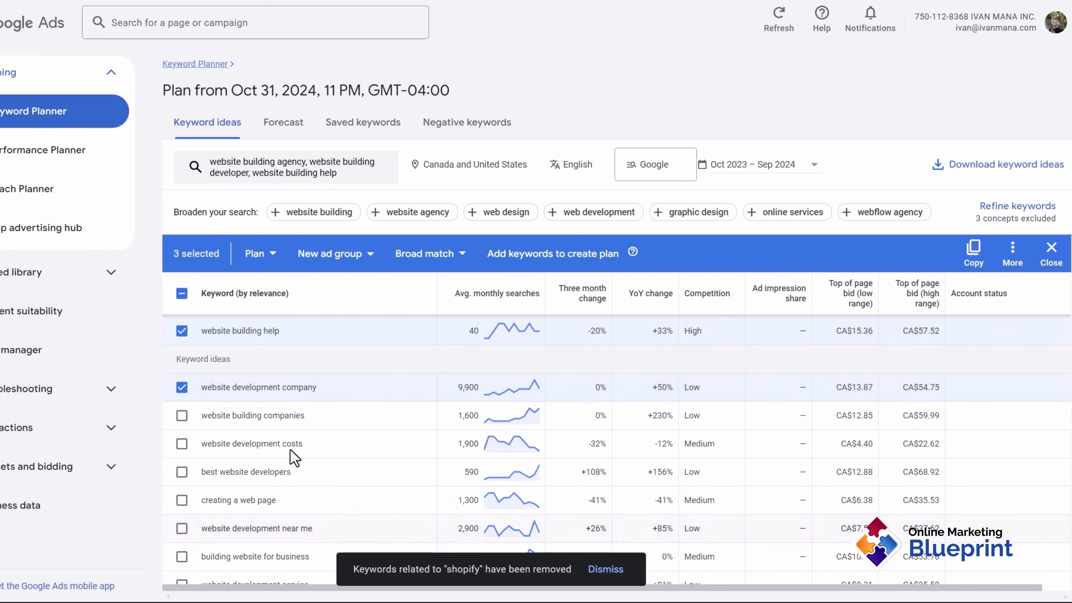
click(181, 416)
Examine the keywords "best website developers" and "creating a web page" for relevance to the website building service
scroll(281, 444, down, 2)
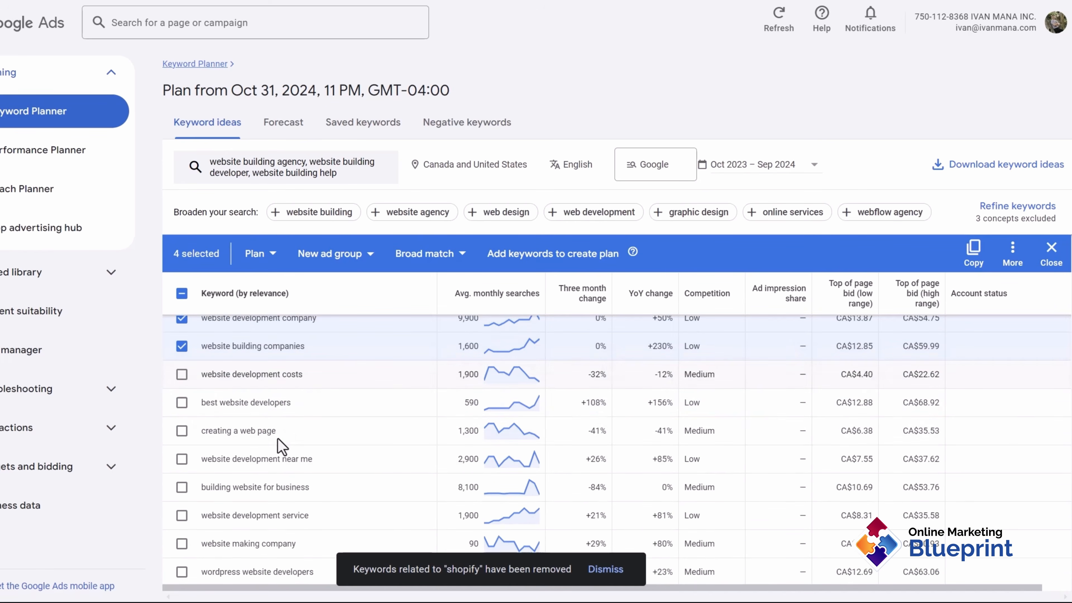
drag(201, 402, 282, 402)
click(266, 406)
drag(212, 434, 284, 442)
click(258, 436)
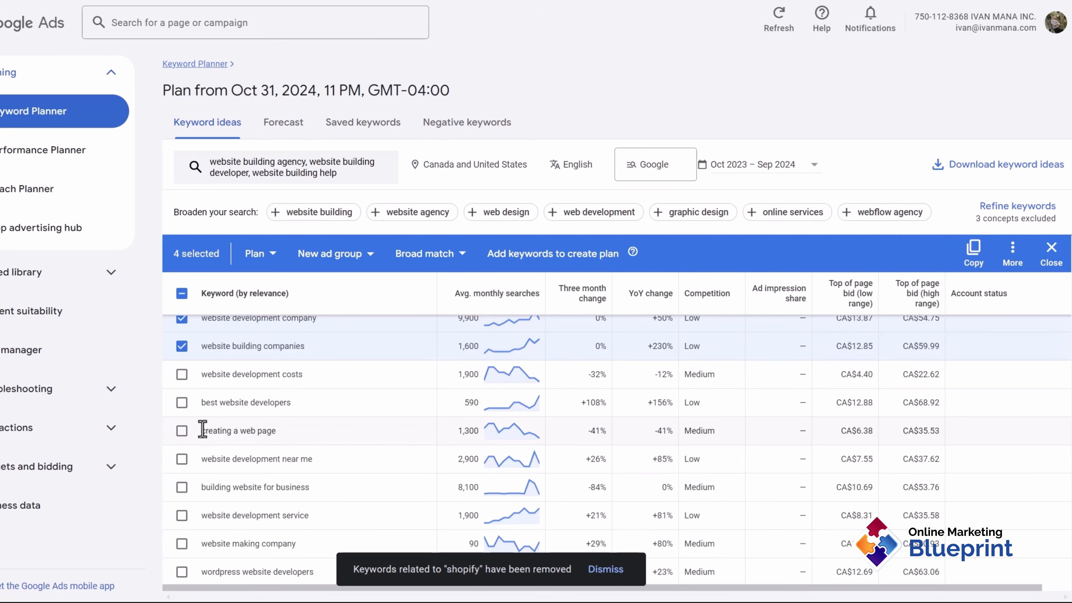
triple_click(228, 433)
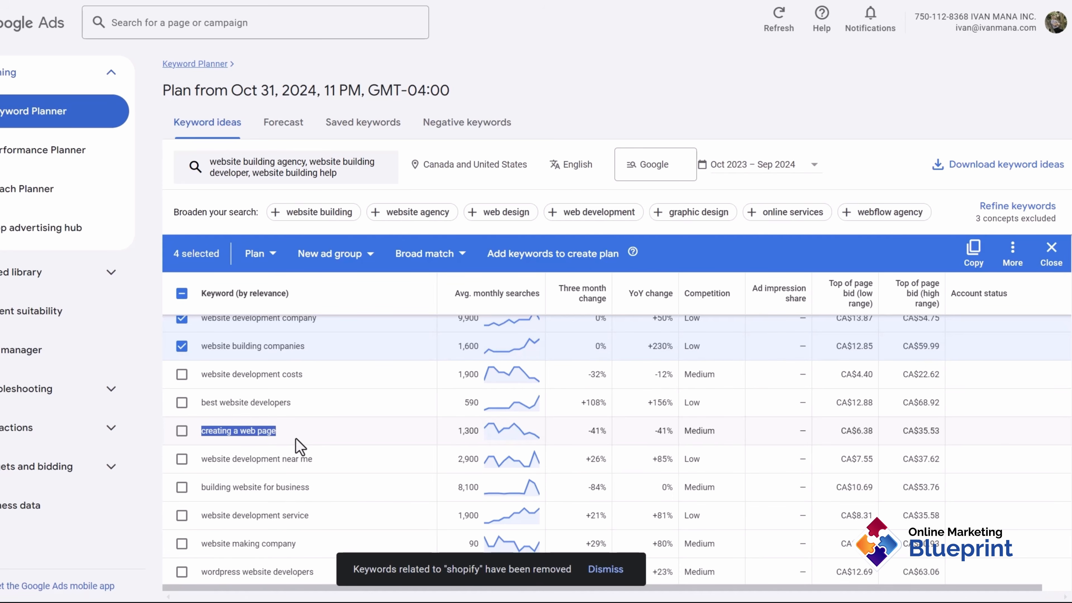
scroll(299, 446, down, 2)
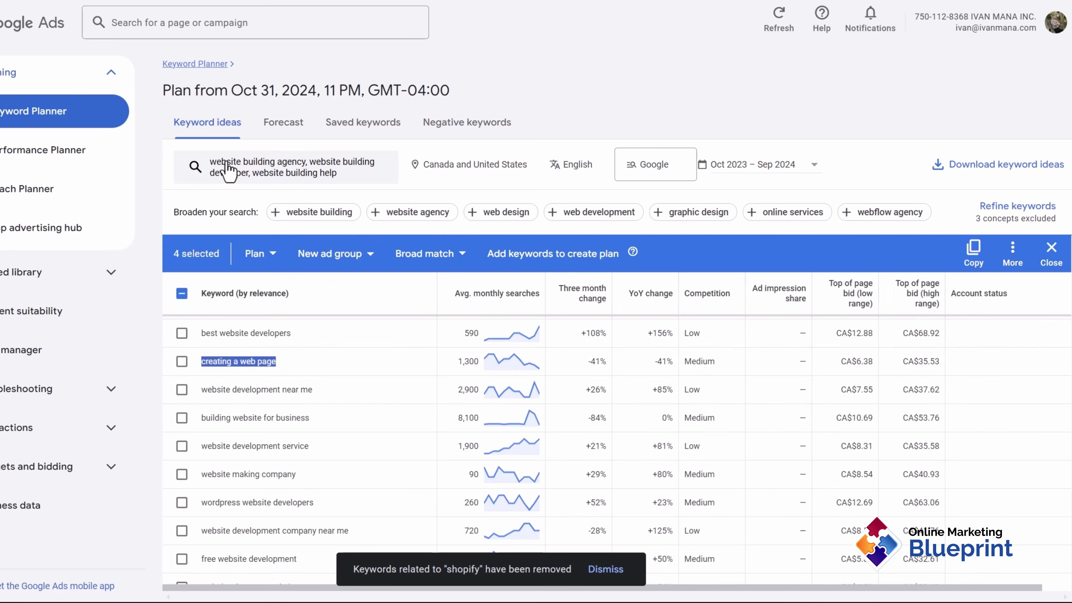
click(181, 418)
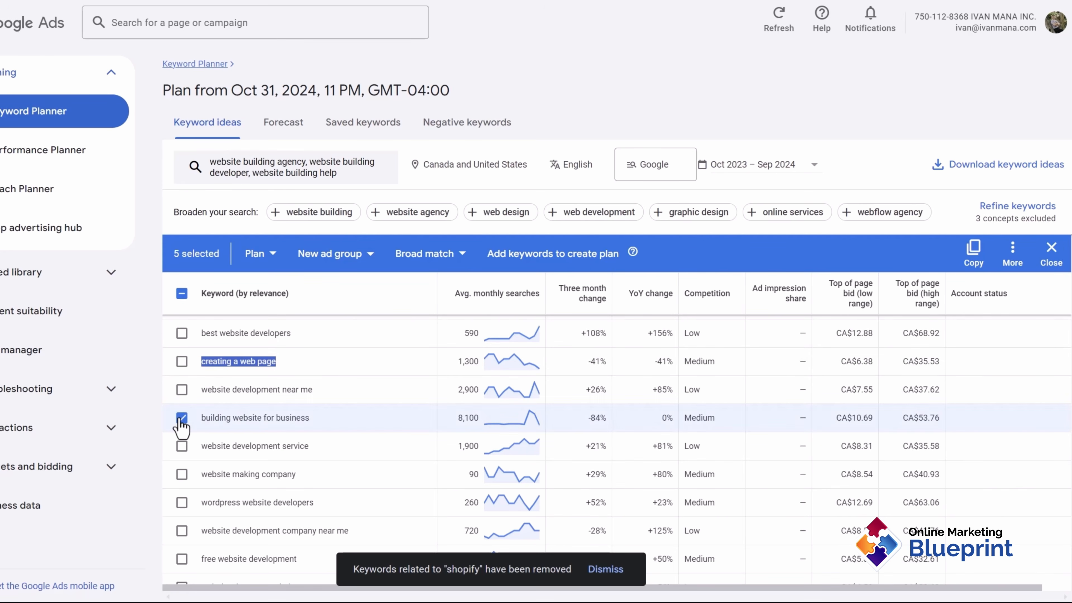
click(181, 418)
drag(201, 418, 310, 417)
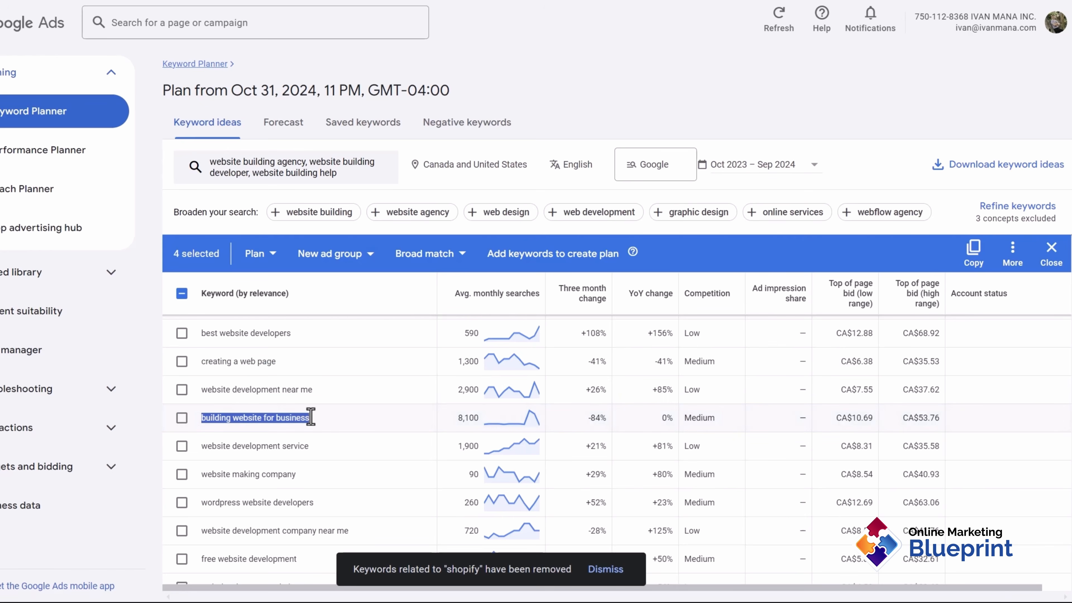
click(215, 417)
drag(201, 417, 305, 419)
click(265, 418)
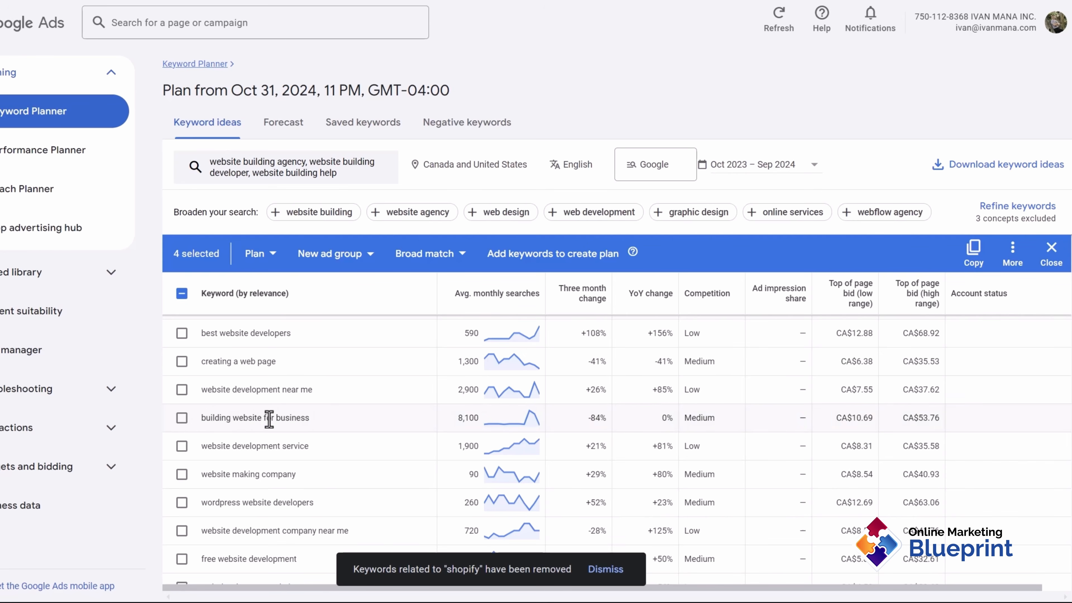
Select the keyword "website making company" in the keyword ideas
scroll(270, 419, down, 2)
click(182, 404)
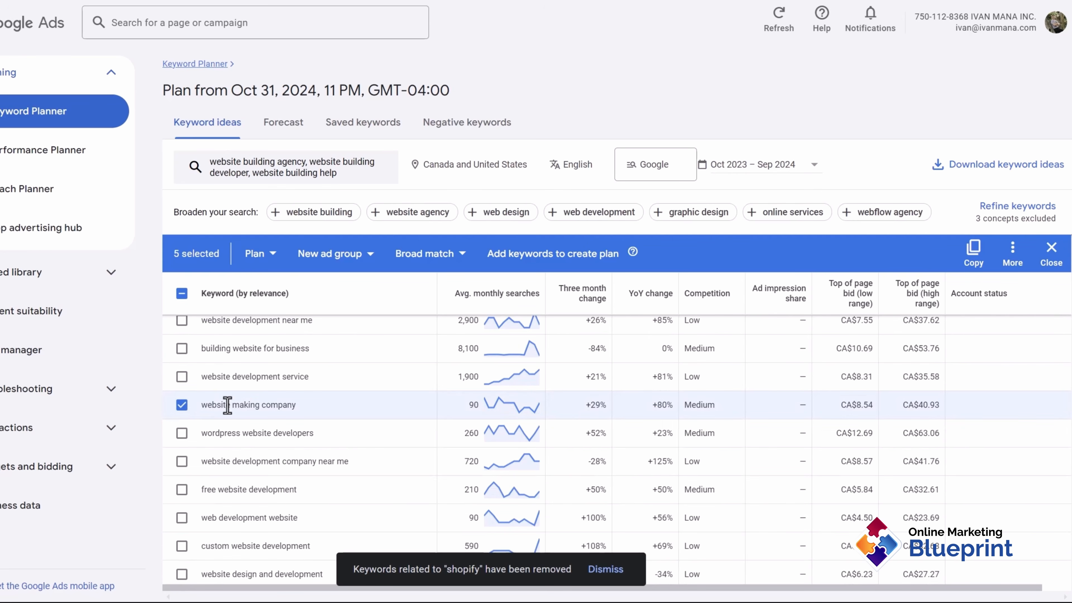
drag(206, 404, 304, 412)
click(234, 435)
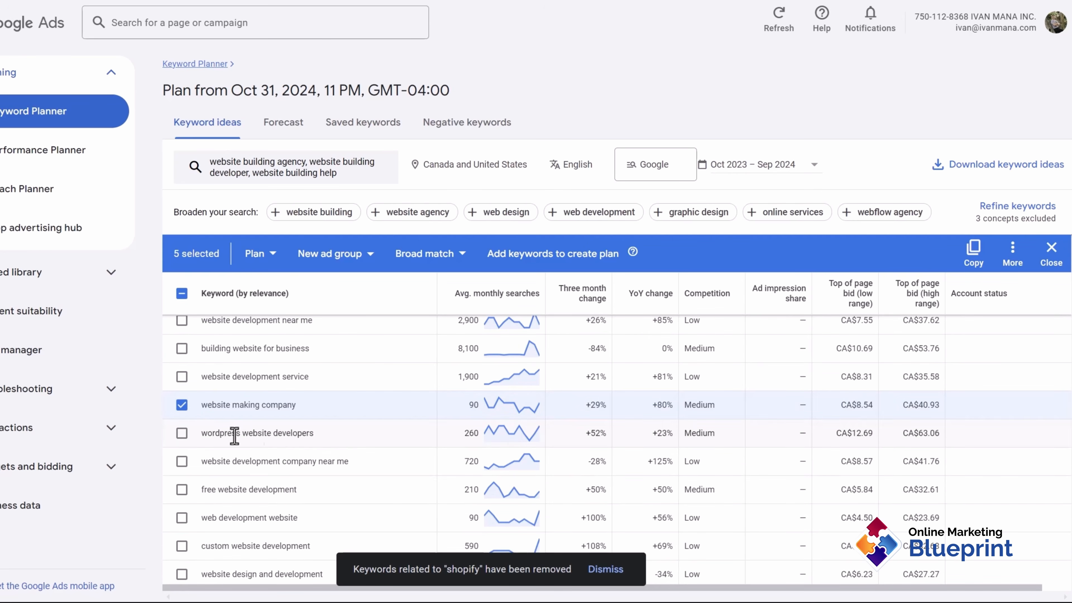
Review the developer and "near me" keyword ideas and select only "website creator company"
drag(225, 433, 312, 436)
double_click(295, 433)
scroll(303, 452, down, 2)
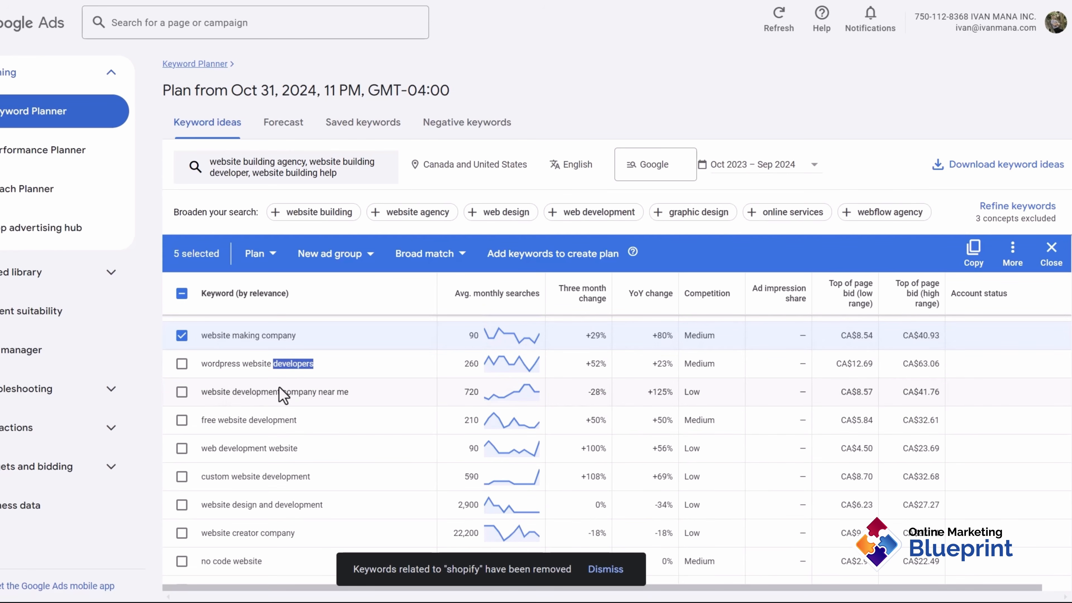
double_click(319, 393)
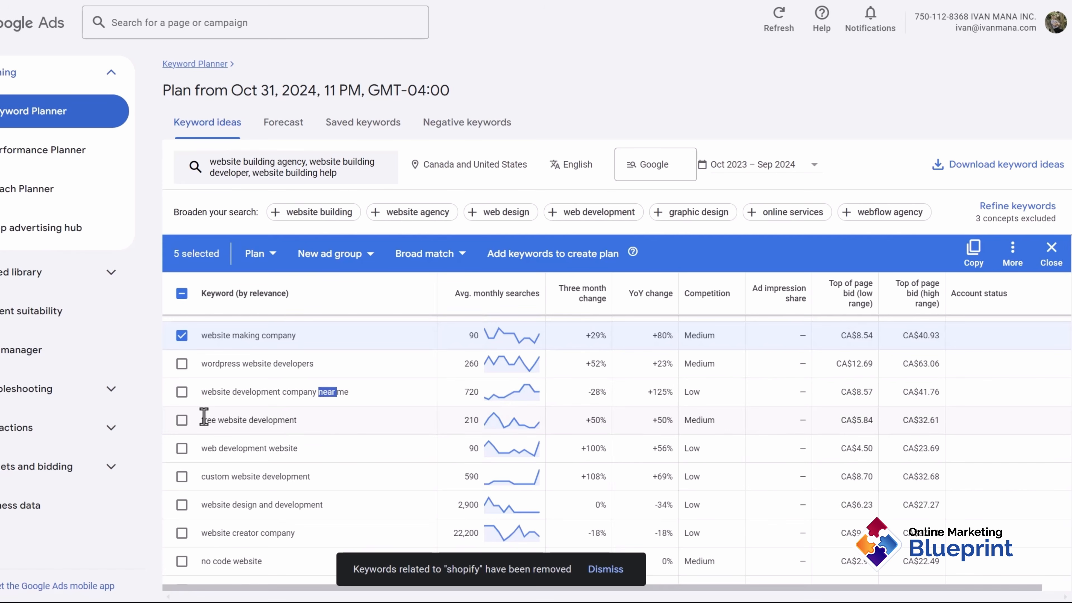
scroll(296, 450, down, 2)
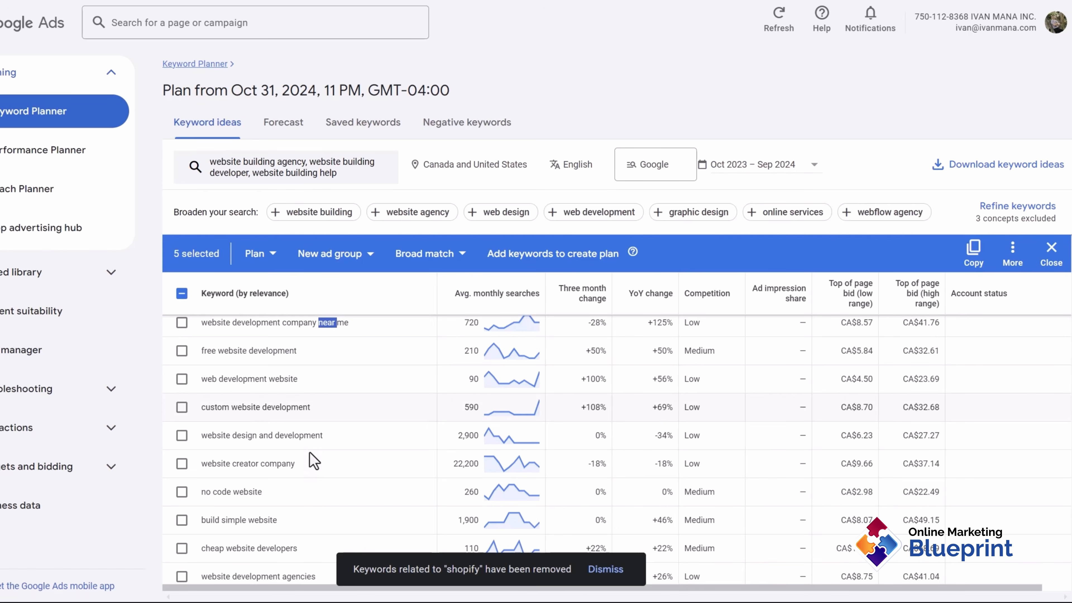
scroll(331, 442, down, 2)
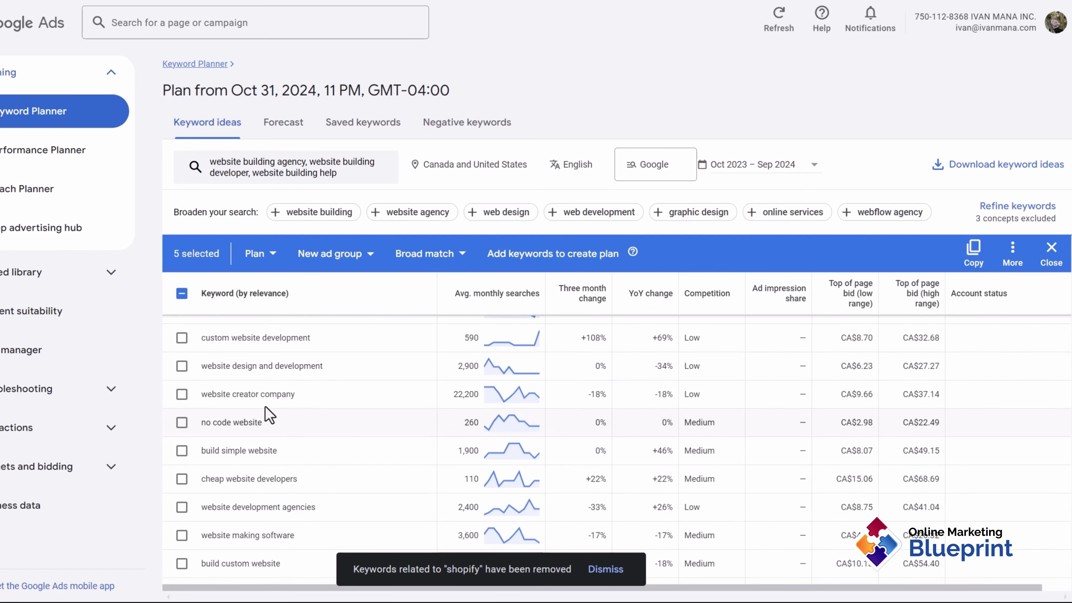
click(182, 394)
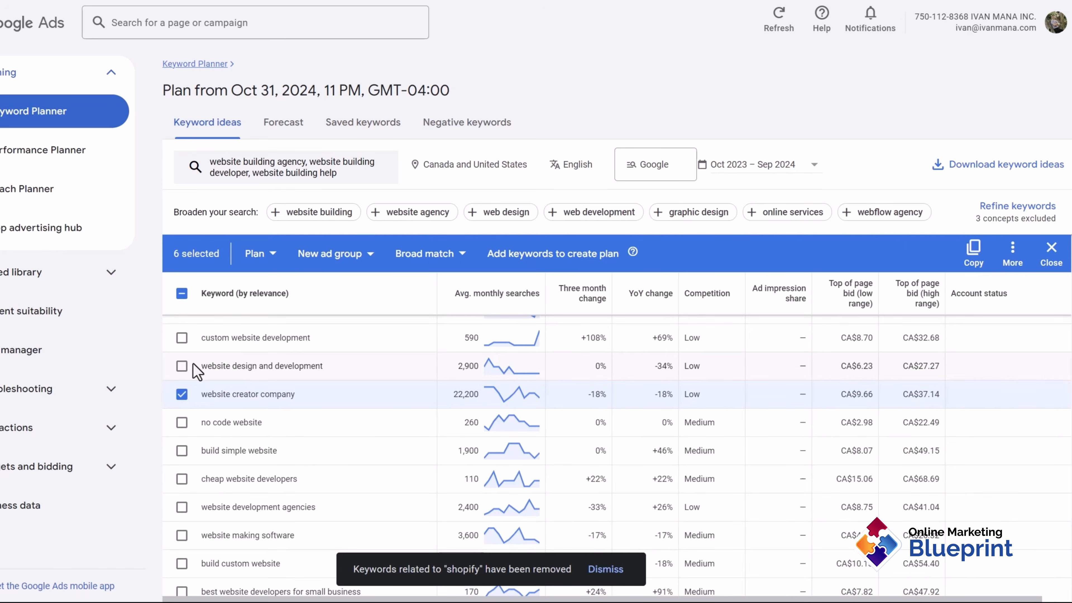
drag(226, 369, 332, 374)
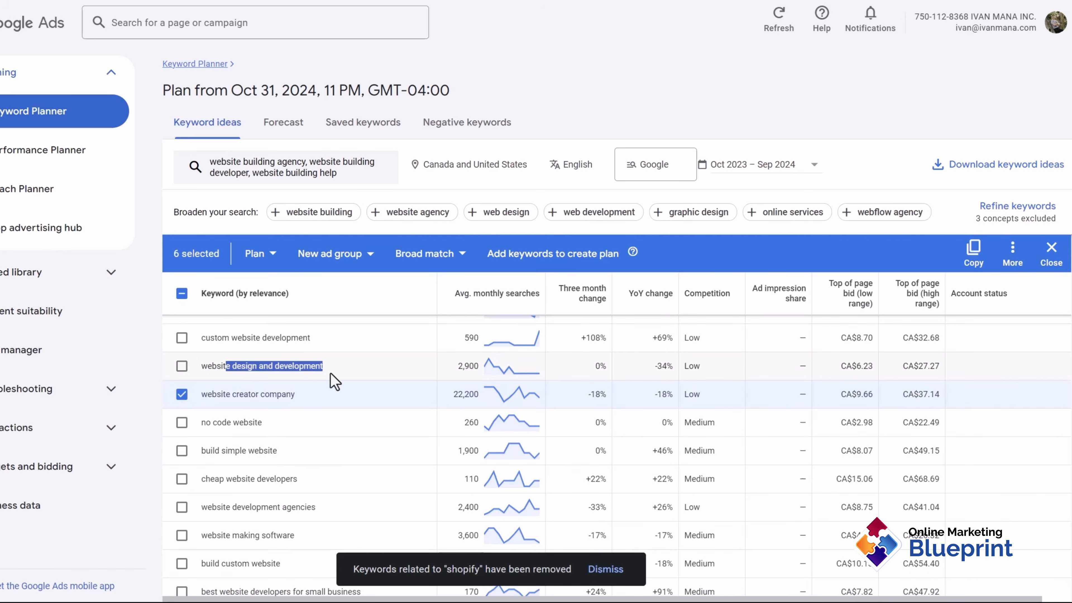
click(260, 364)
Assess the keywords "no code website", "build simple website" and "cheap website developers" for relevance, leaving them unselected
scroll(295, 374, down, 2)
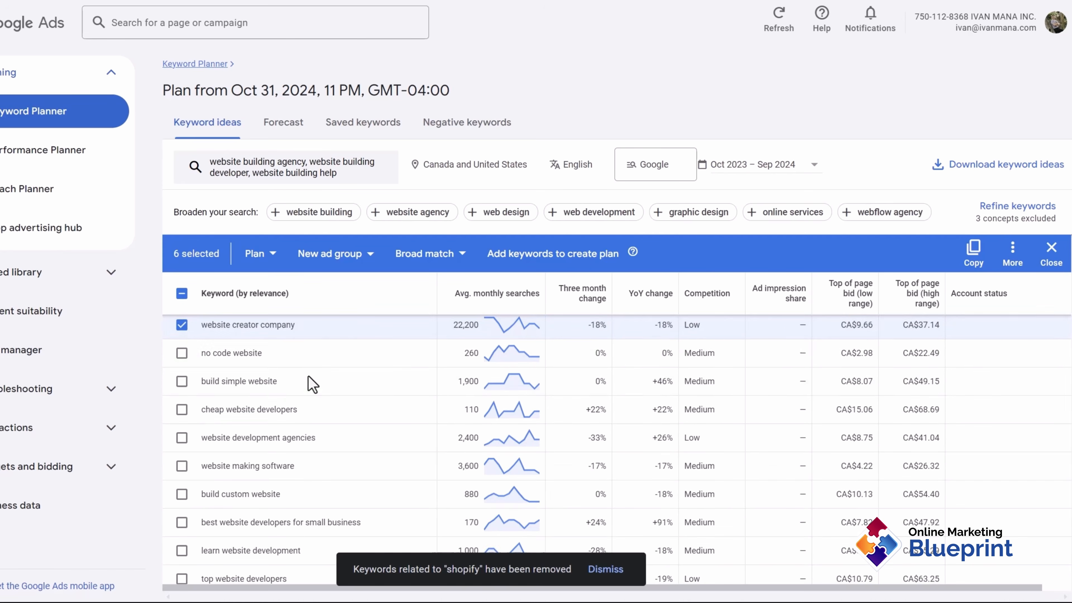
click(182, 353)
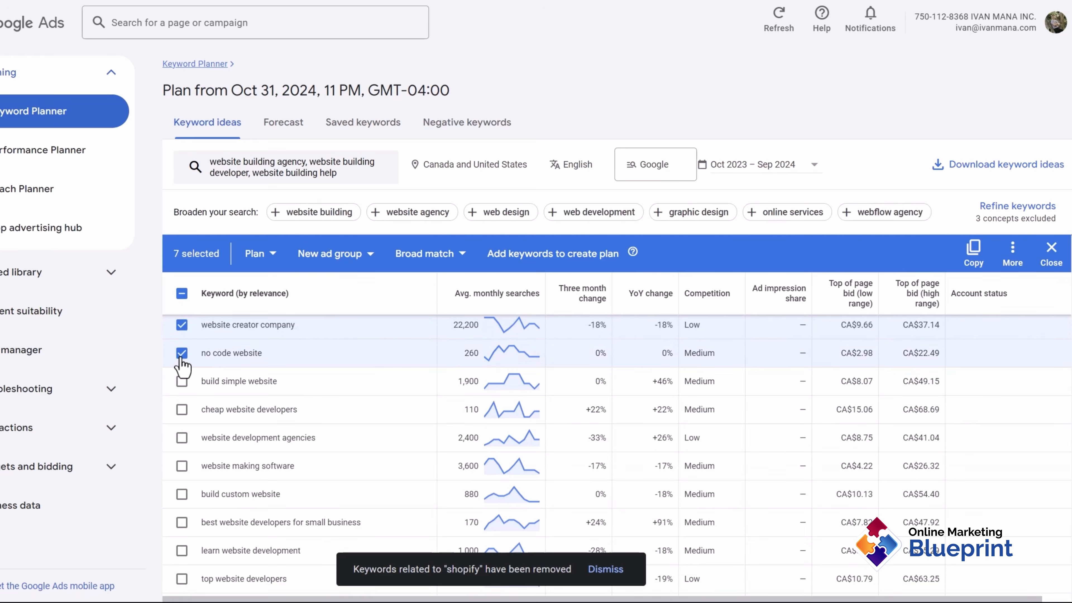
click(182, 353)
drag(202, 350, 258, 352)
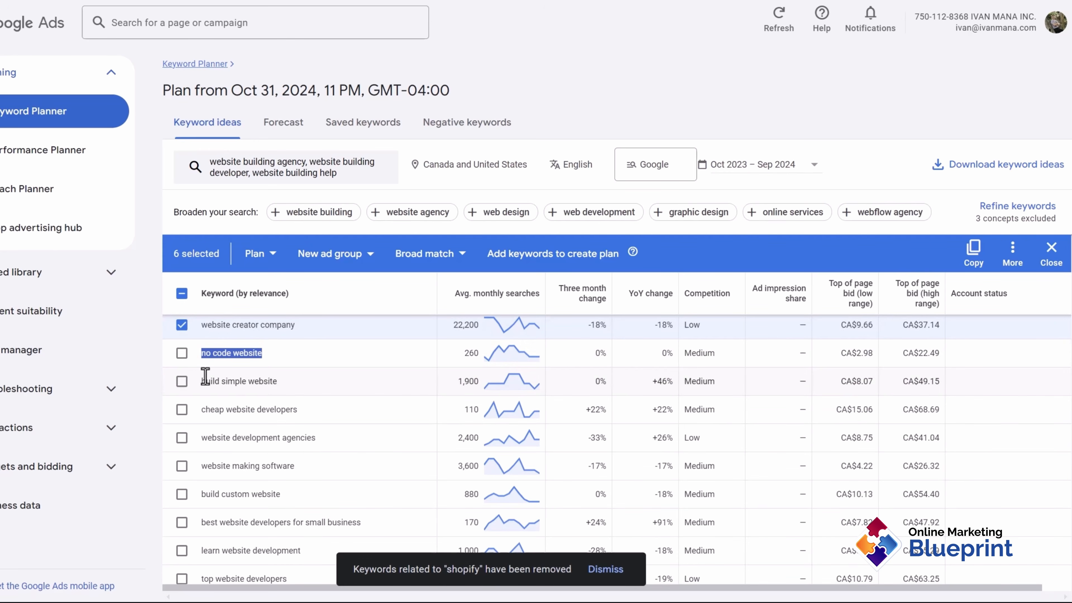
drag(203, 381, 287, 382)
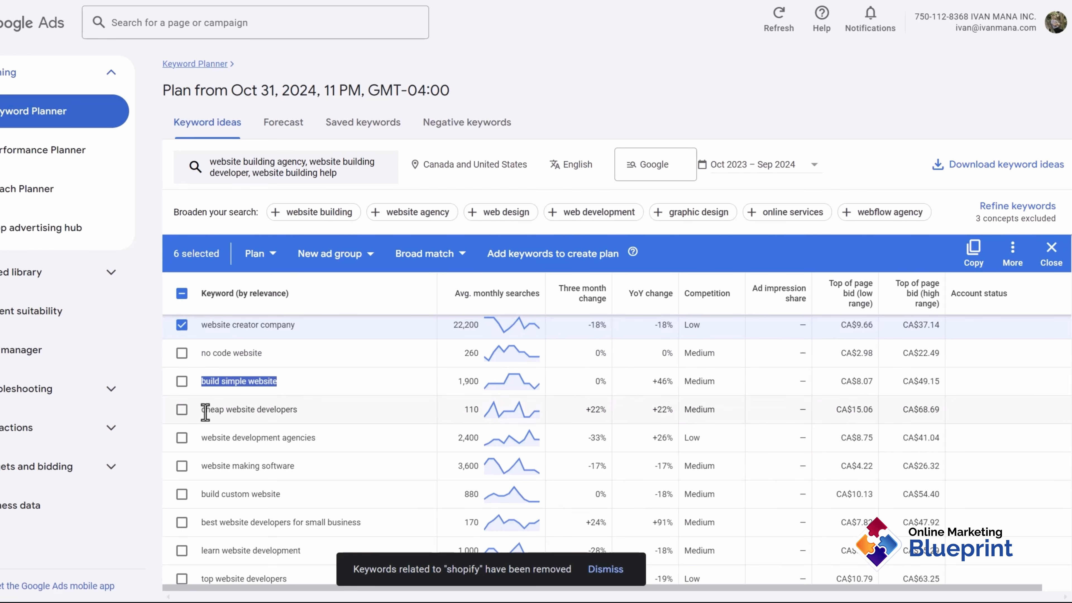
triple_click(221, 410)
scroll(221, 412, down, 2)
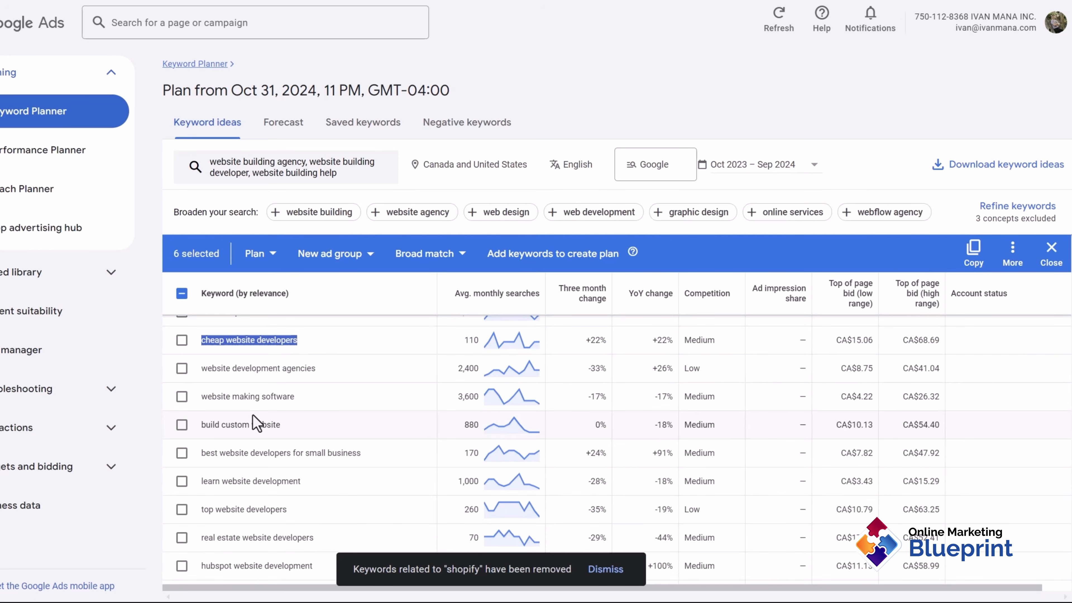
Select the keyword "website development agencies" in the keyword ideas
click(182, 368)
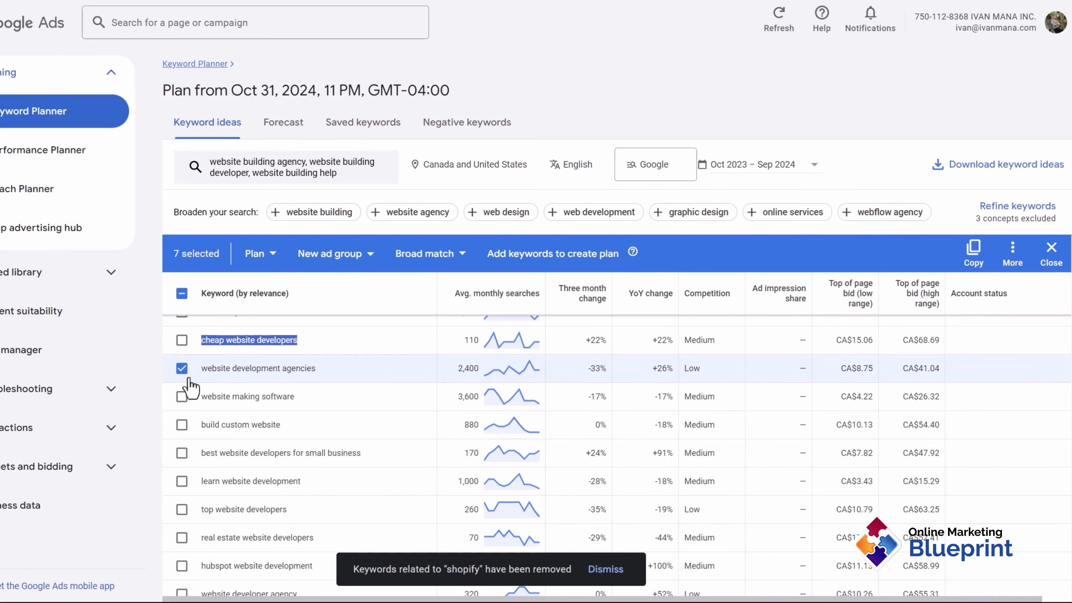
click(182, 368)
double_click(257, 368)
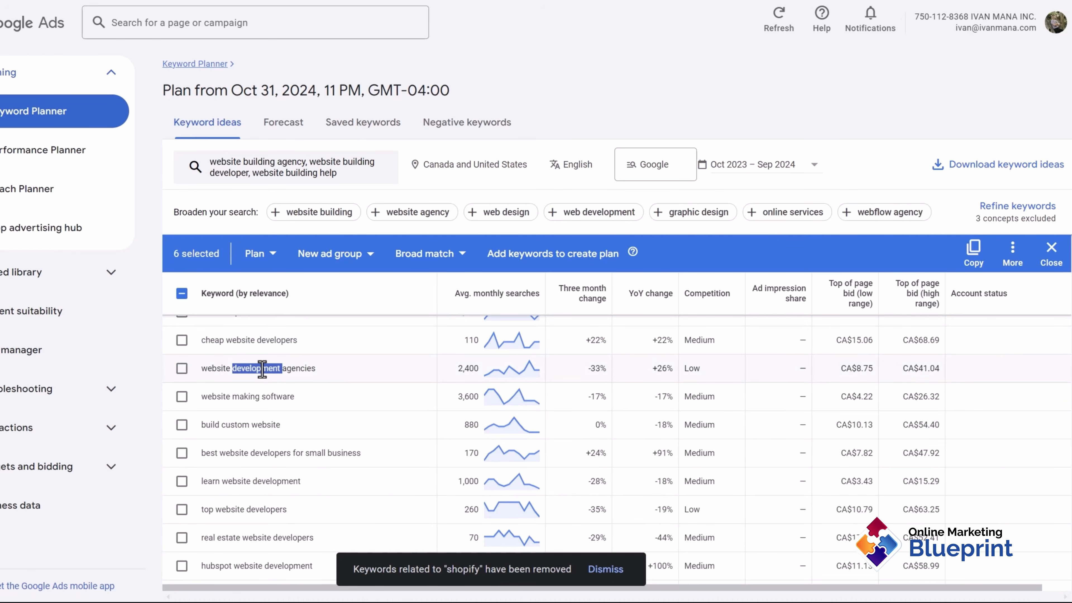
click(181, 374)
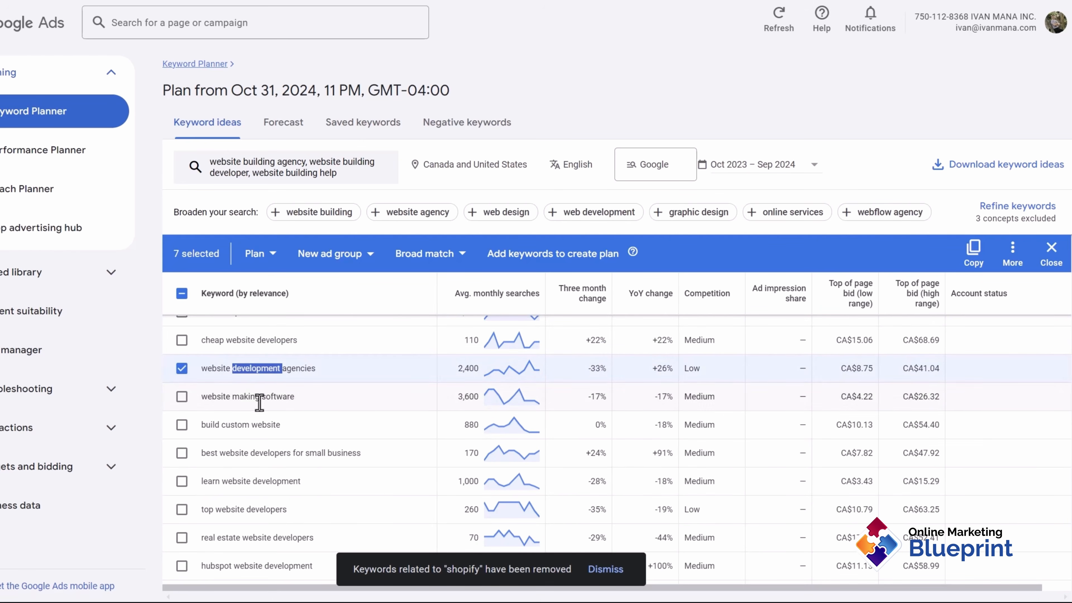
drag(202, 370, 321, 372)
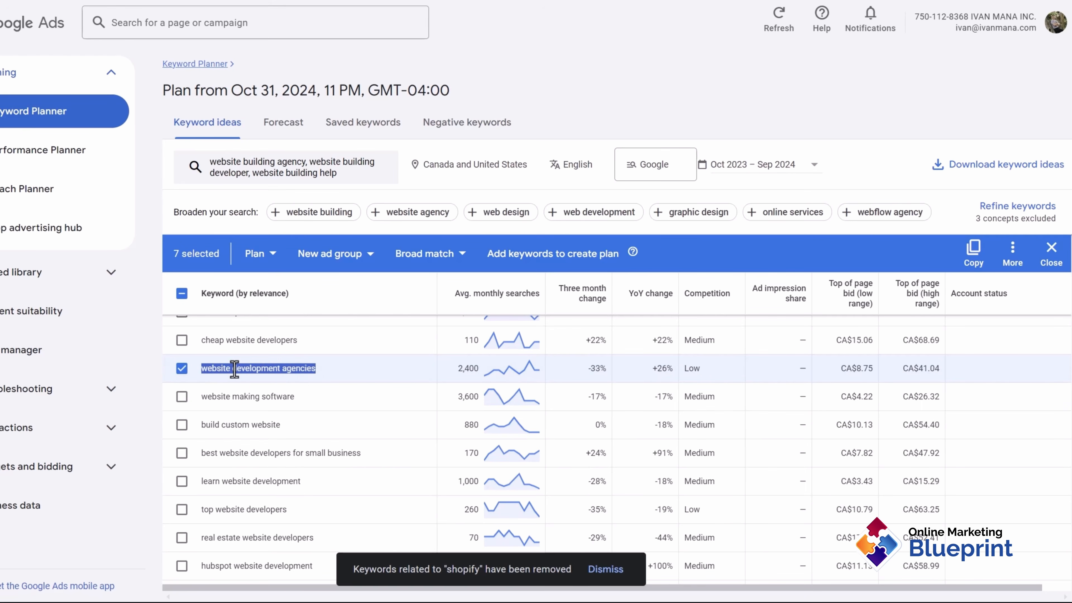
Select the keyword "best website developers for small business" in the keyword ideas
scroll(292, 431, down, 2)
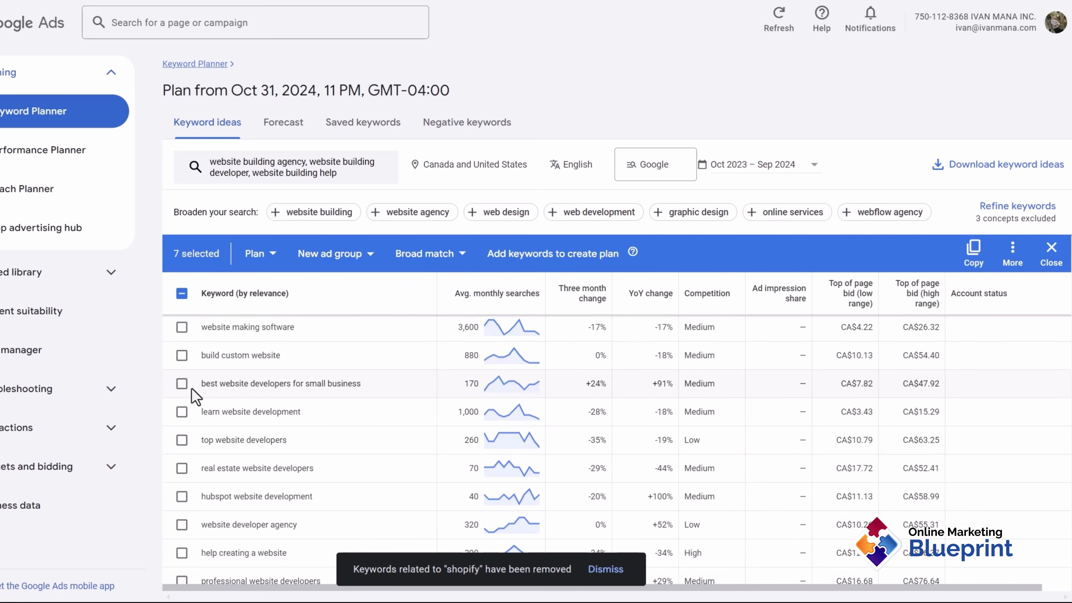
click(182, 384)
drag(230, 387, 313, 408)
Select the keywords "help creating a website" and "website developer agency"
scroll(307, 425, down, 4)
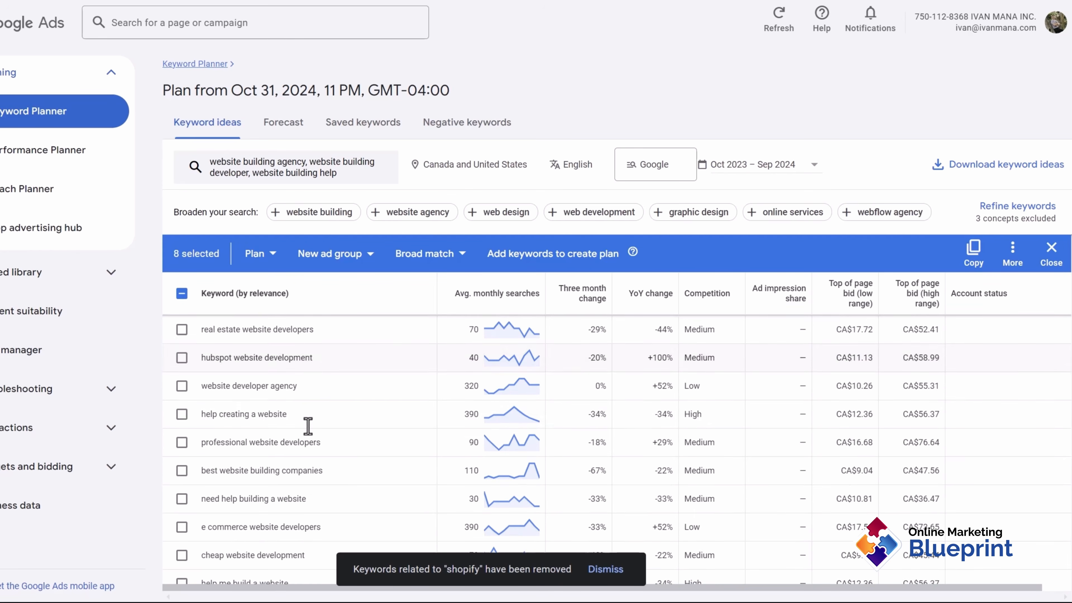
click(182, 421)
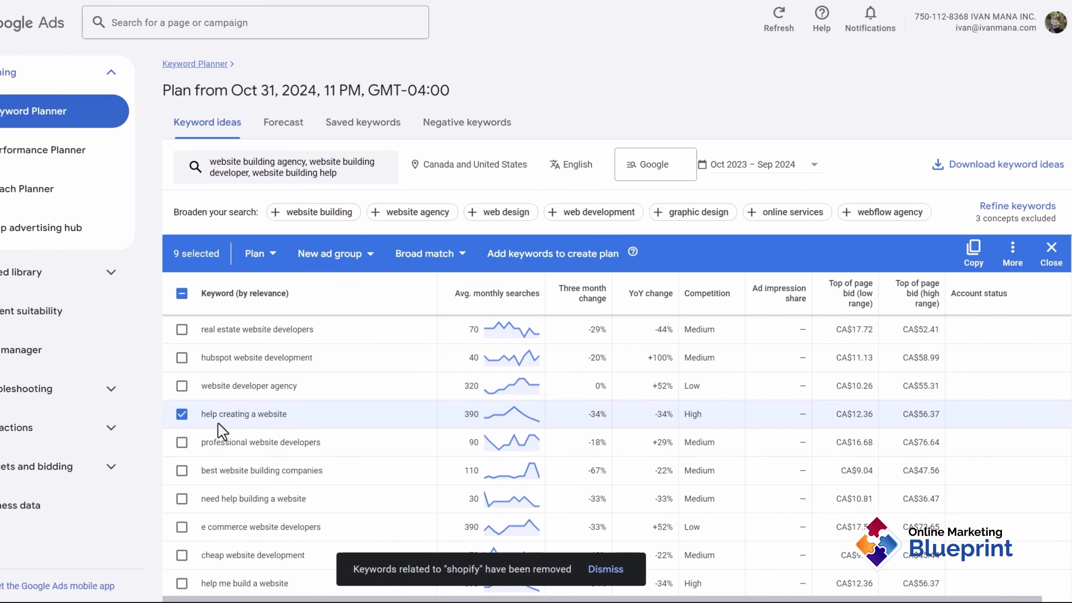
click(182, 387)
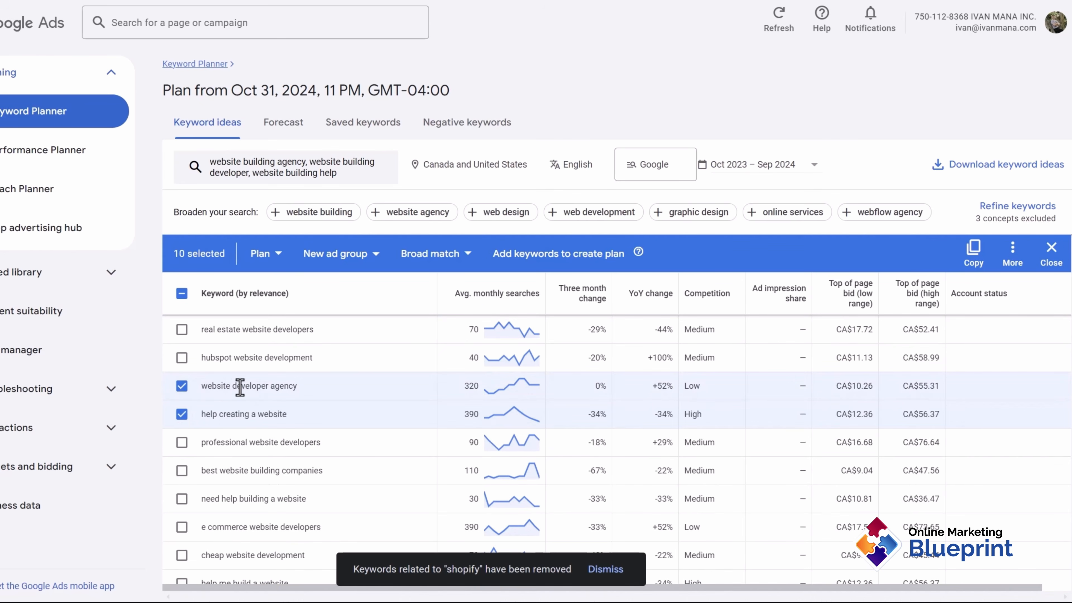
double_click(240, 387)
Select the keywords "best website building companies", "need help building a website" and "help me build a website"
scroll(253, 405, down, 2)
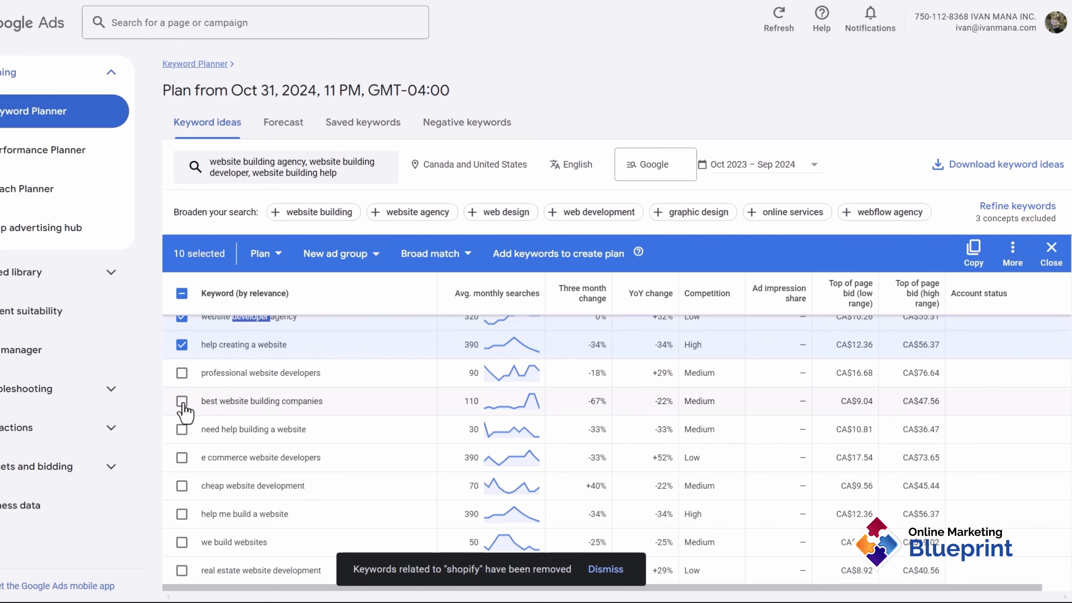
click(183, 404)
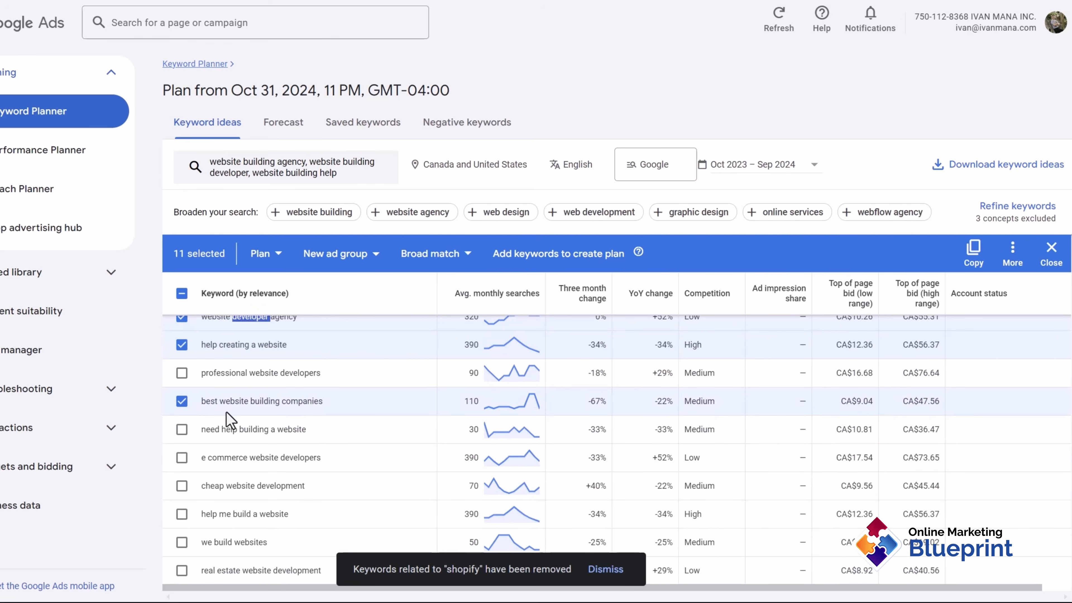
click(182, 375)
scroll(306, 400, down, 2)
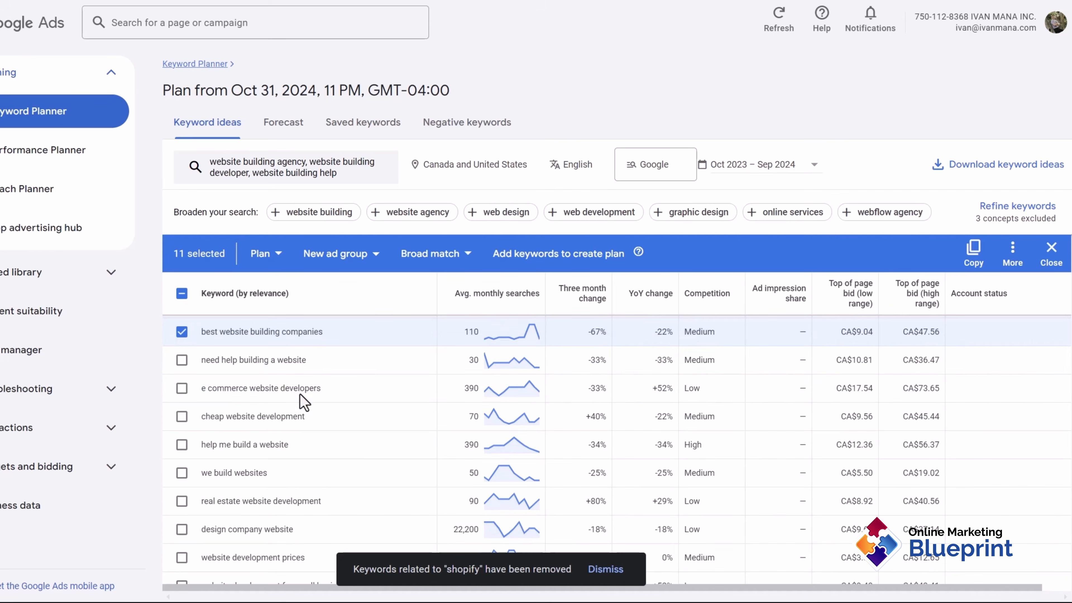
click(184, 361)
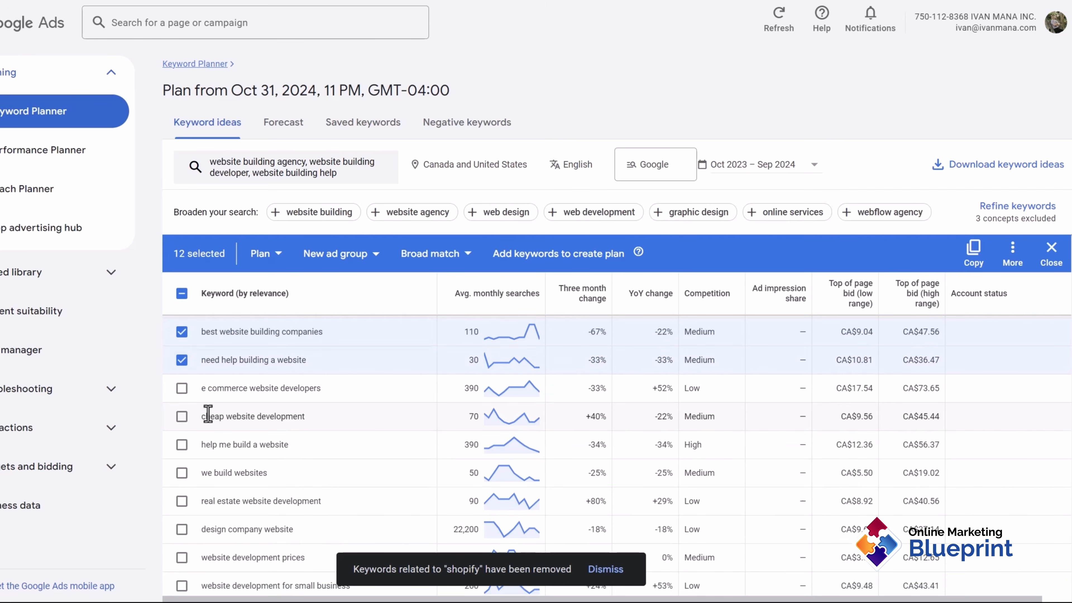
click(184, 446)
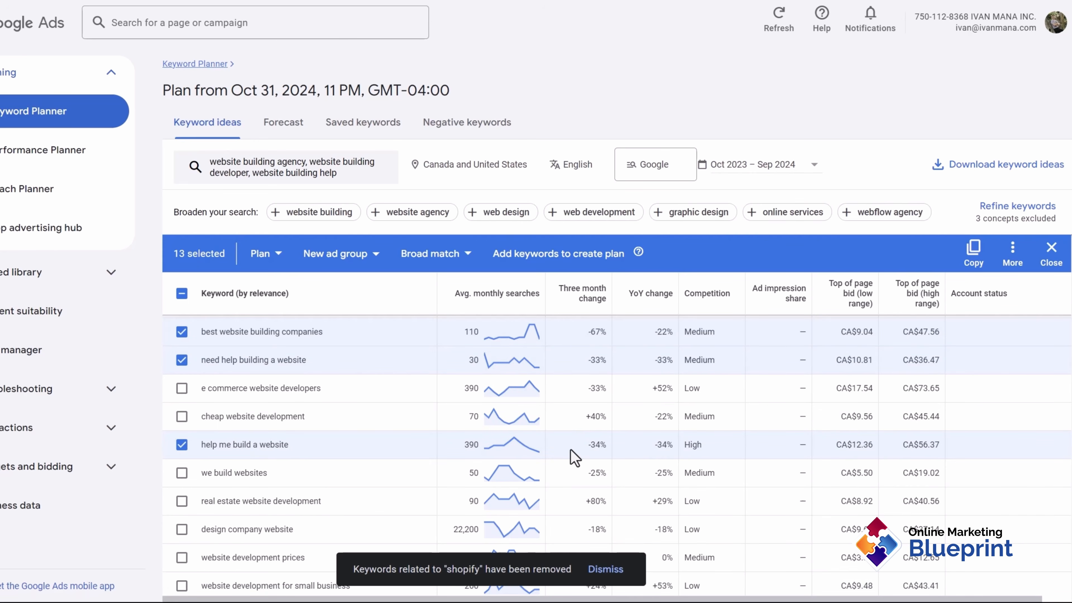
scroll(300, 419, down, 2)
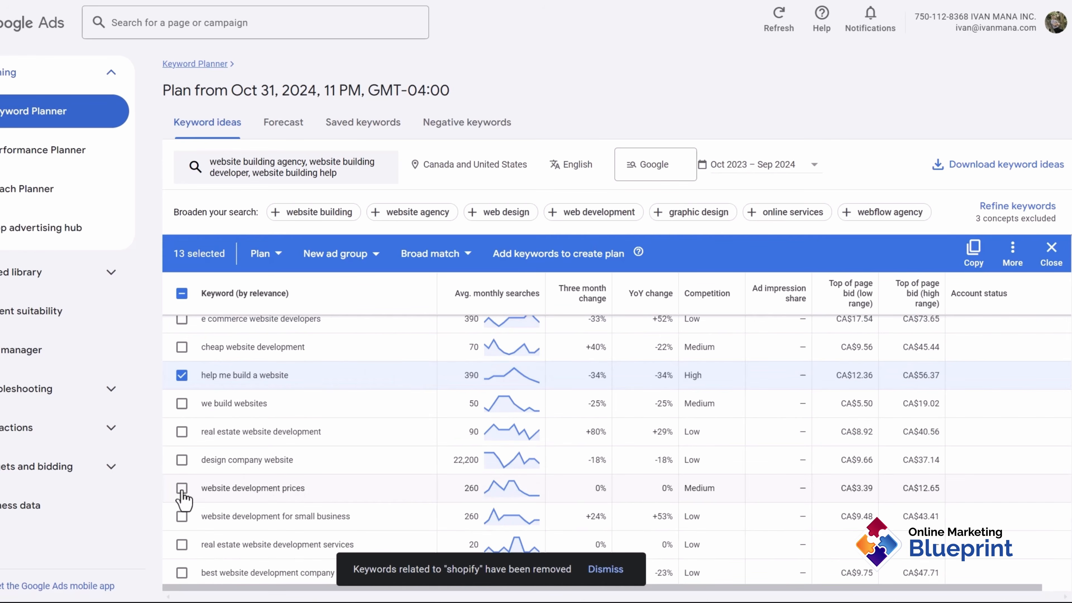
Select the keywords "i need help building a website" and "ecommerce website development agency" in the keyword ideas
scroll(182, 498, down, 2)
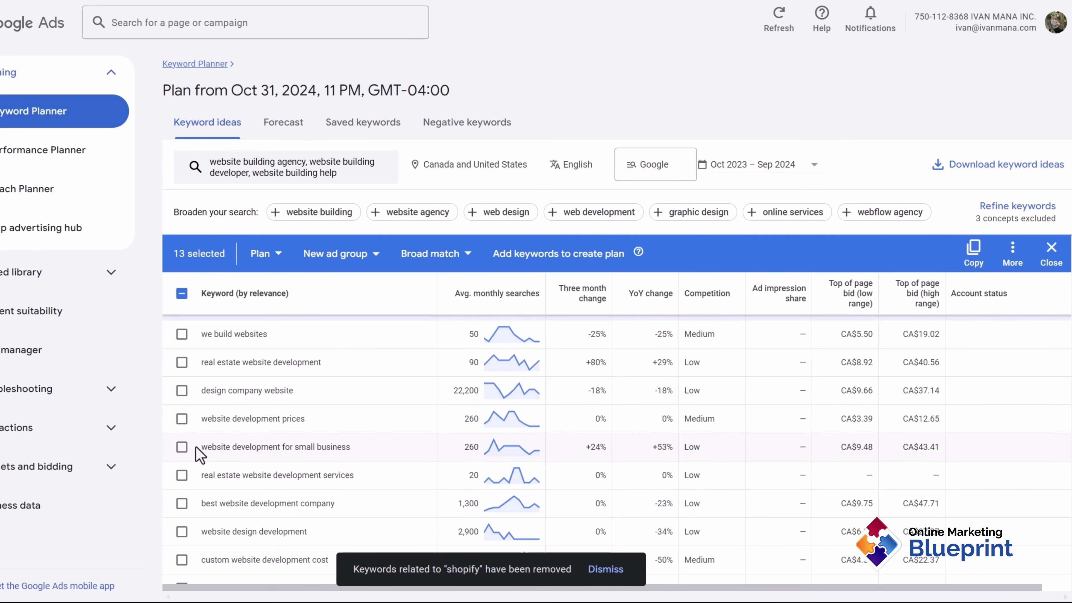
scroll(296, 481, down, 4)
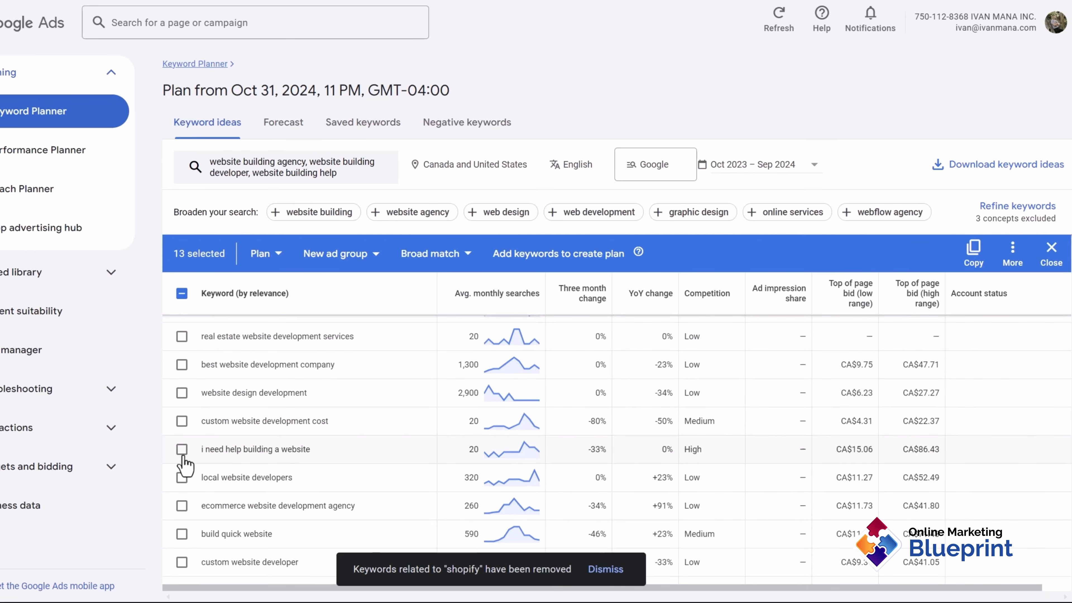
click(182, 454)
drag(206, 454, 332, 458)
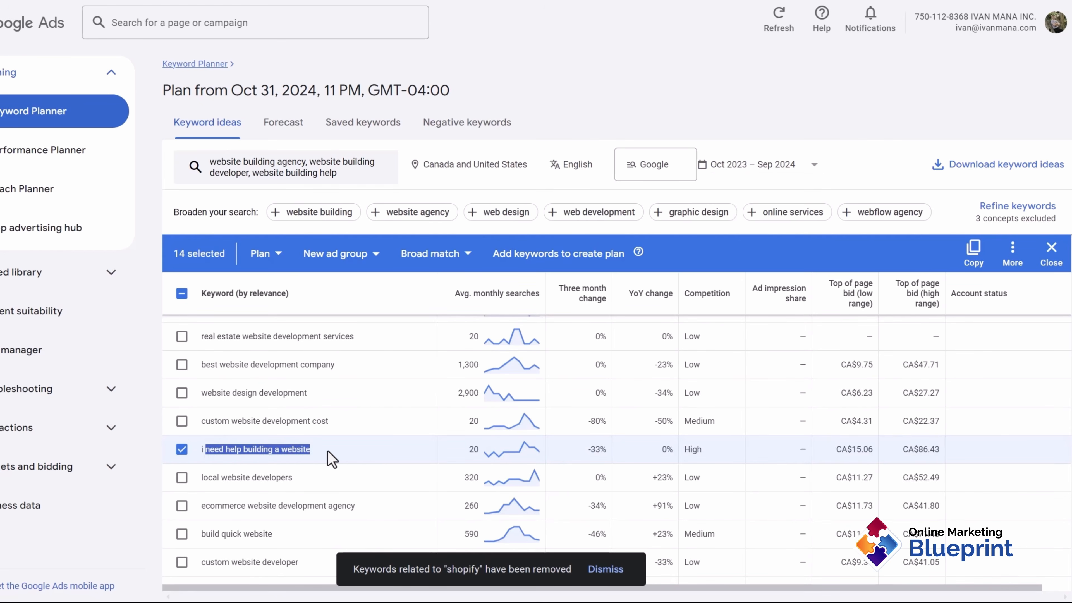
triple_click(266, 451)
scroll(270, 451, down, 2)
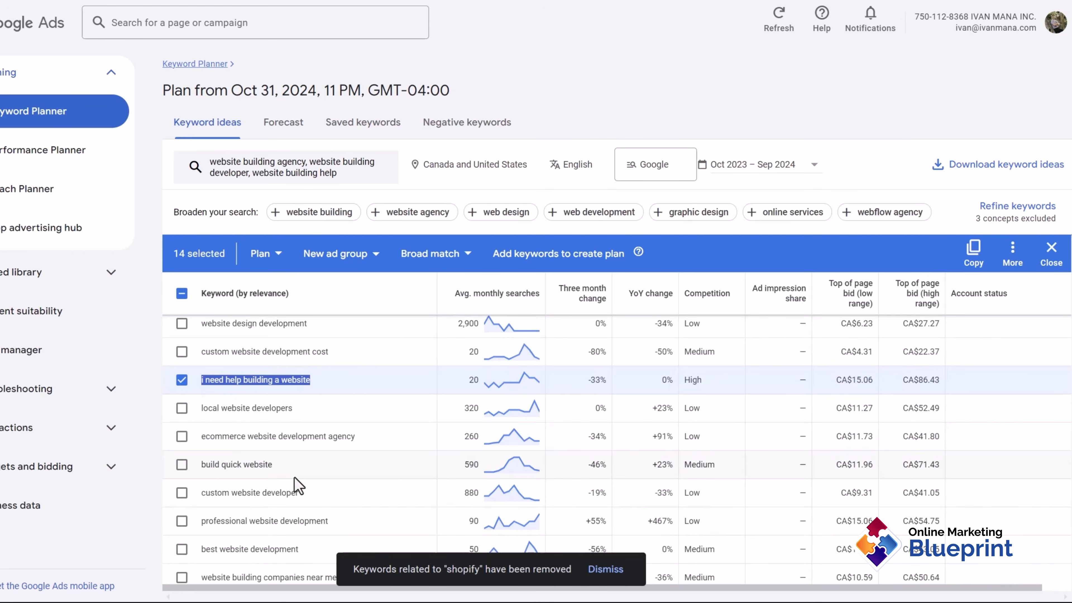
click(177, 437)
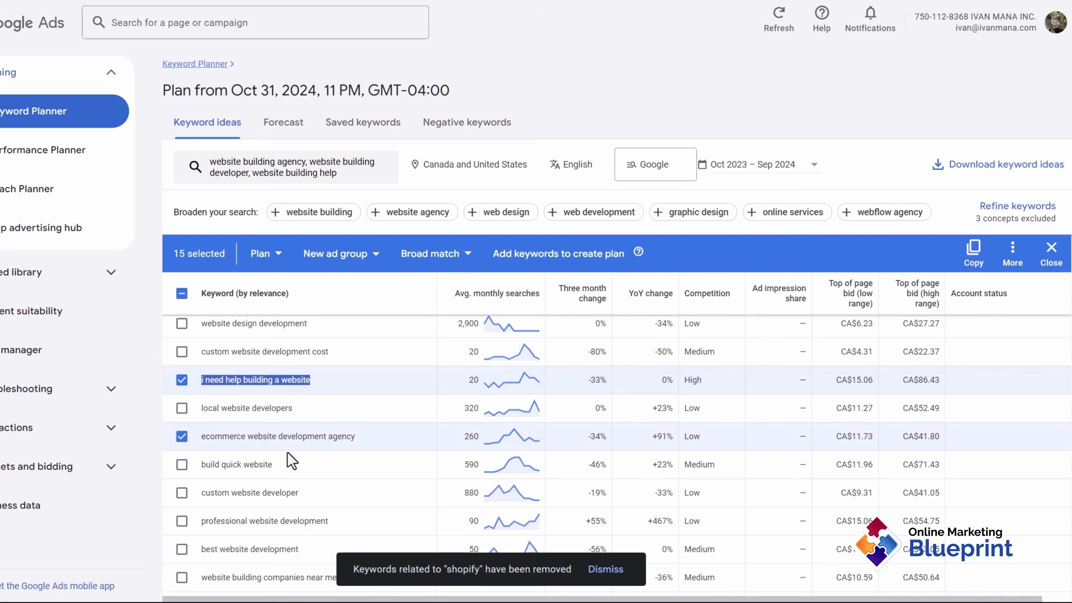
Select the keywords "need help creating a website", "help me make a website" and "help me build my website"
scroll(290, 486, down, 2)
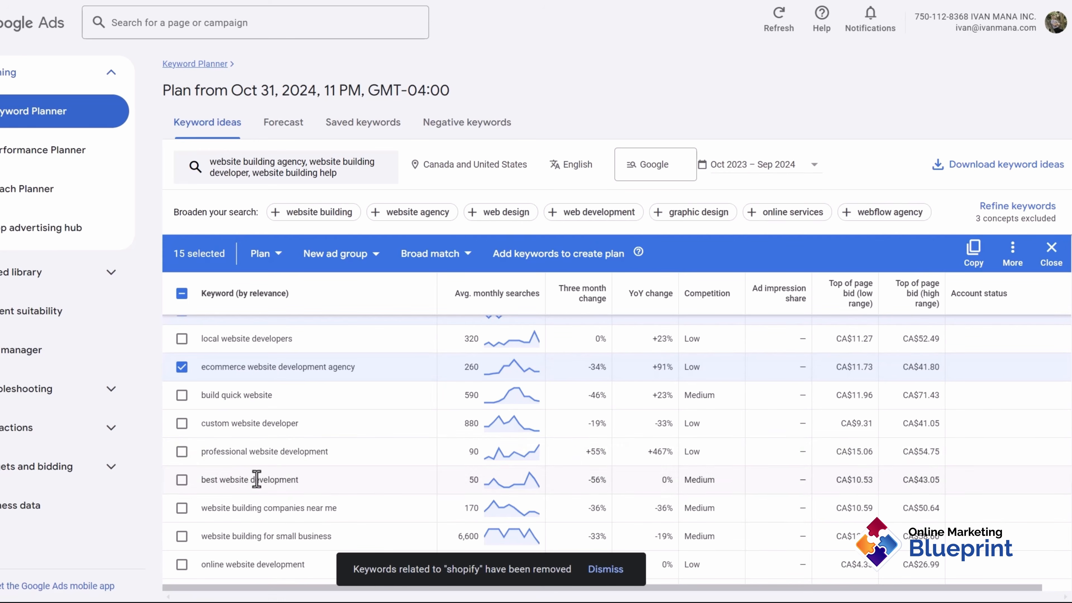
scroll(224, 466, down, 2)
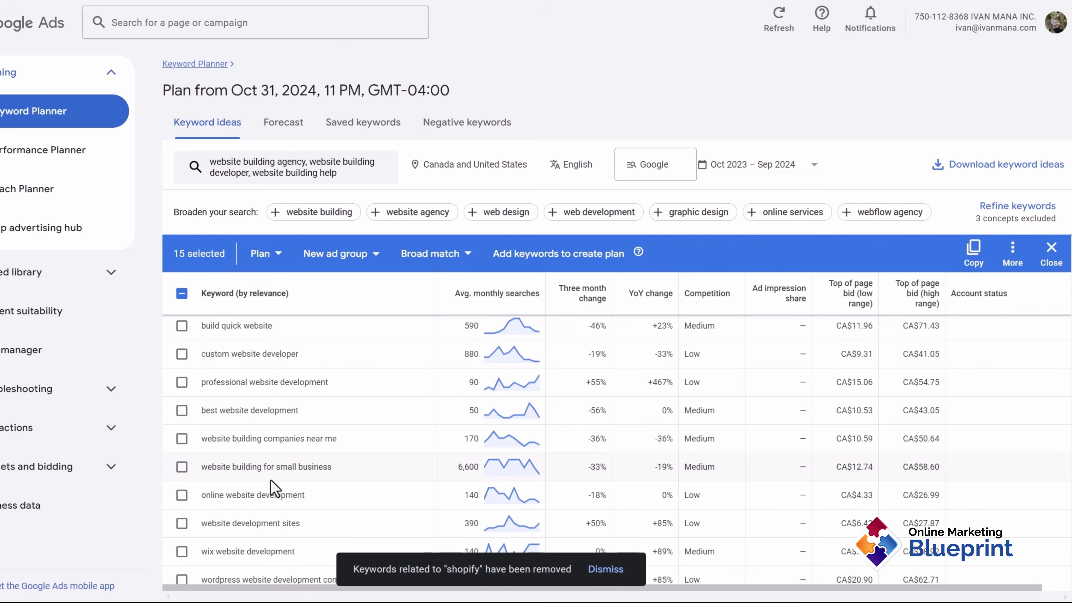
scroll(268, 481, down, 5)
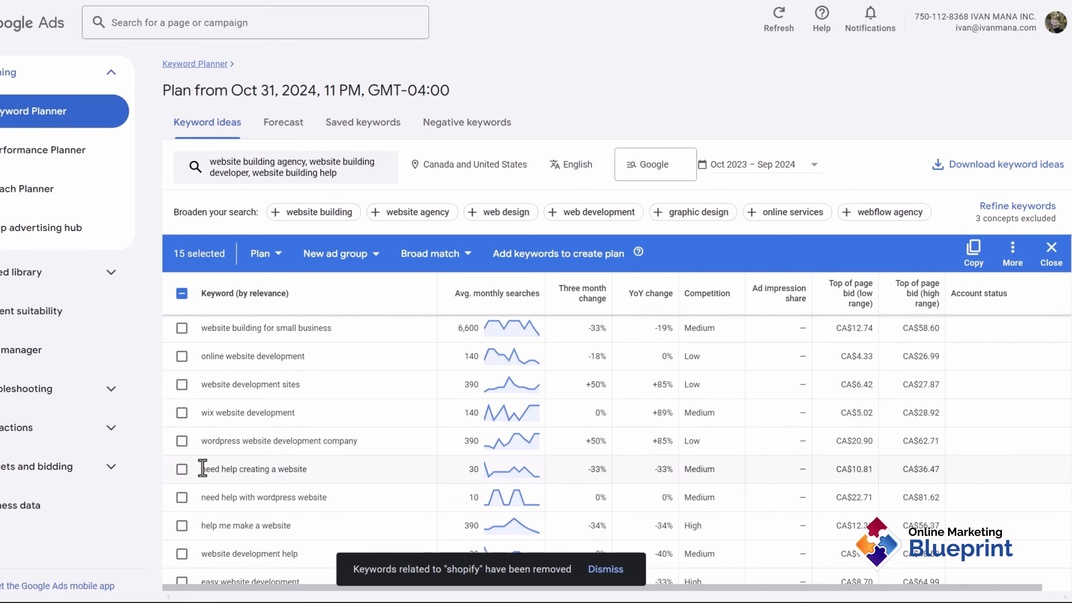
click(181, 469)
scroll(302, 491, down, 2)
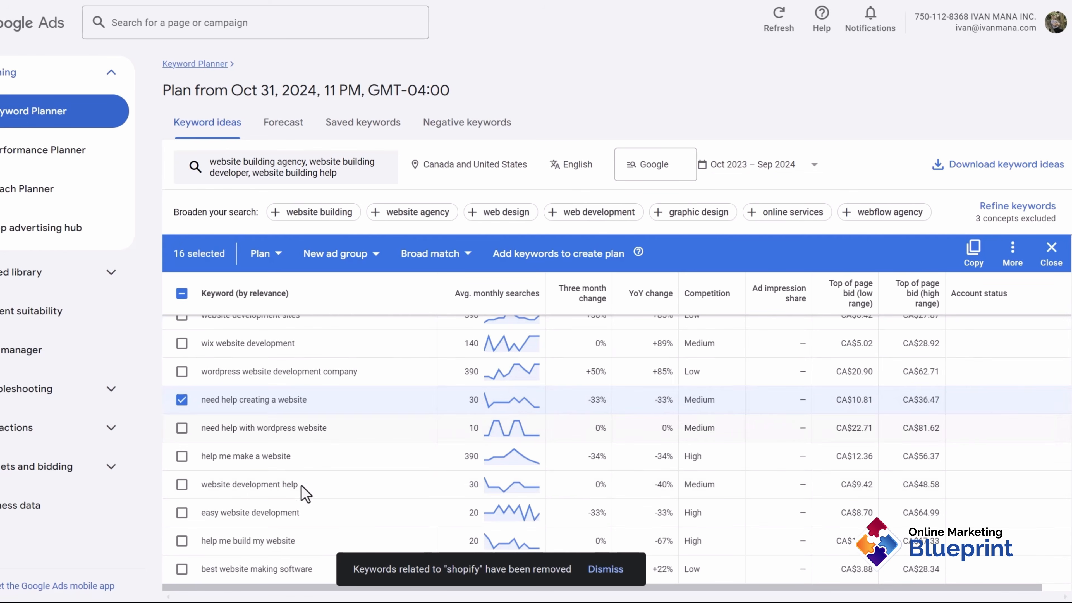
click(182, 457)
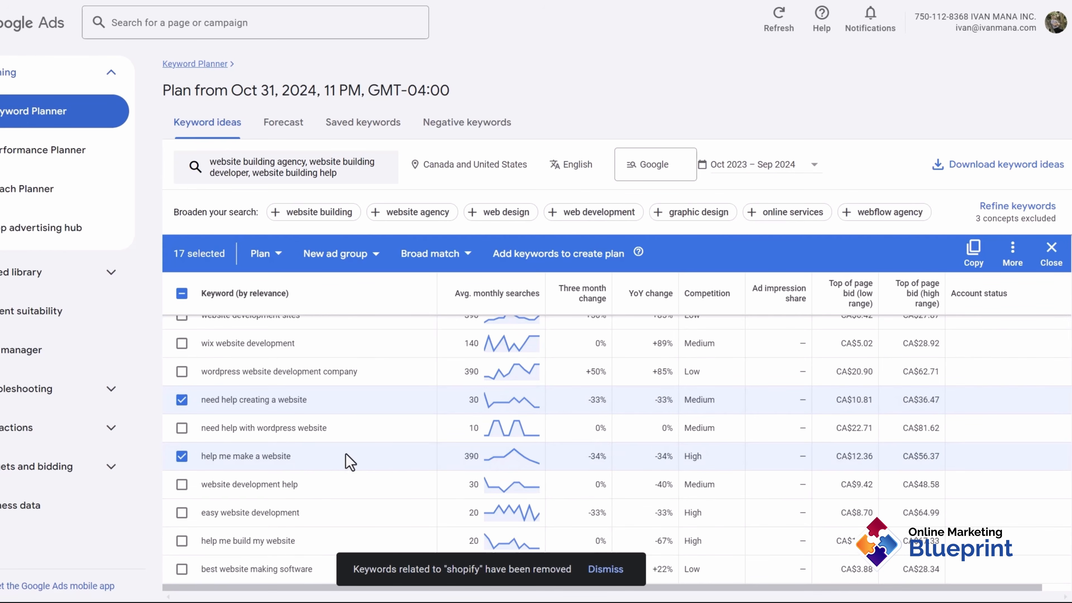
scroll(334, 467, down, 2)
click(182, 471)
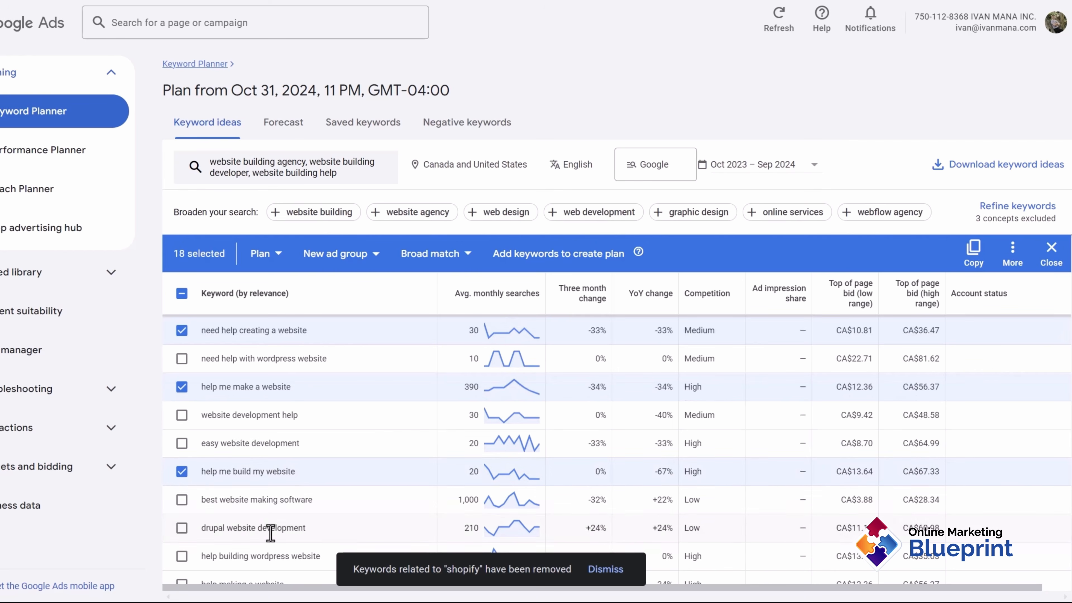
Select the keywords "help making a website" and "help me create a website"
scroll(206, 531, down, 4)
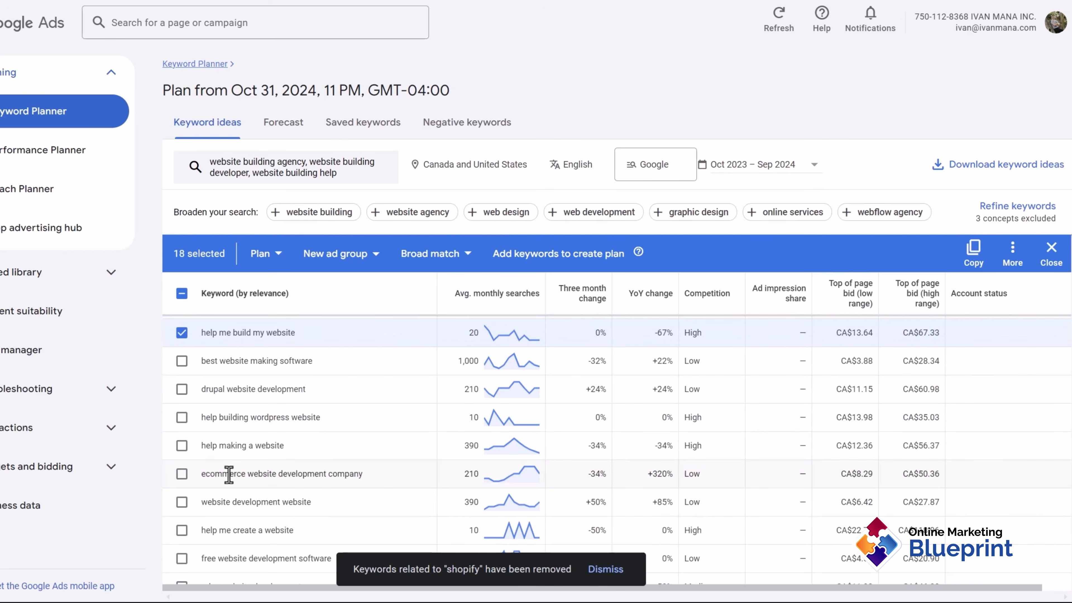
click(181, 445)
scroll(179, 473, down, 2)
click(181, 462)
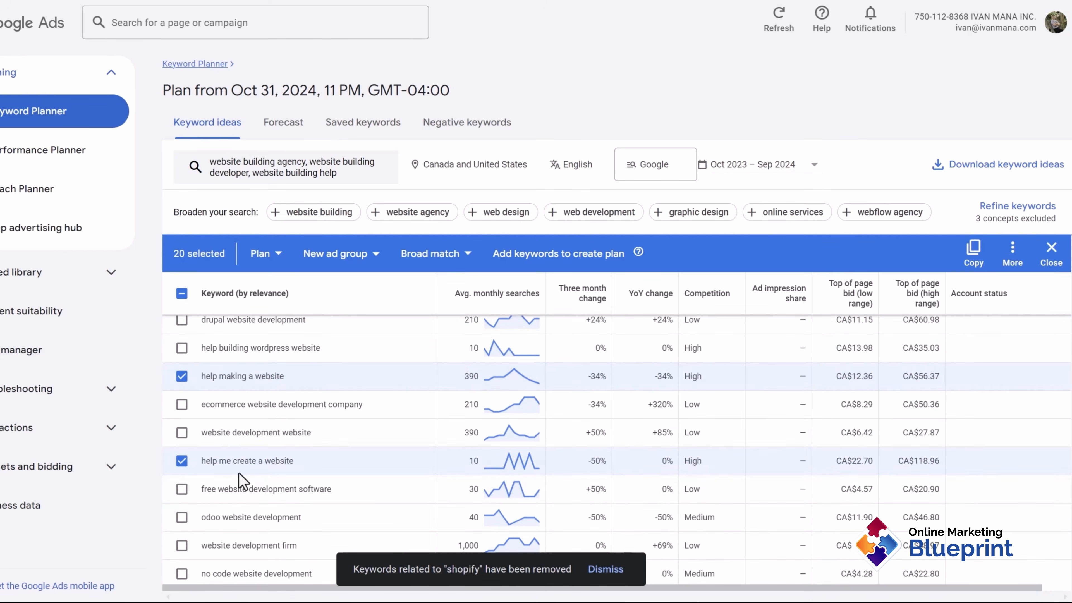
Select the keywords "help to build a website" and "top website building companies"
scroll(289, 489, down, 2)
scroll(291, 490, down, 4)
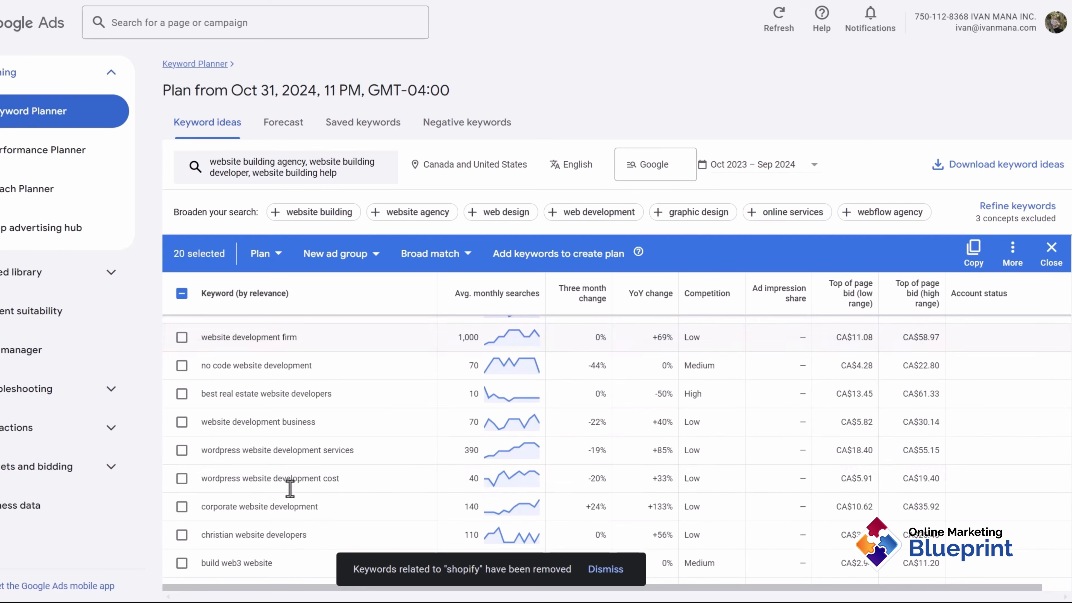
scroll(328, 494, down, 6)
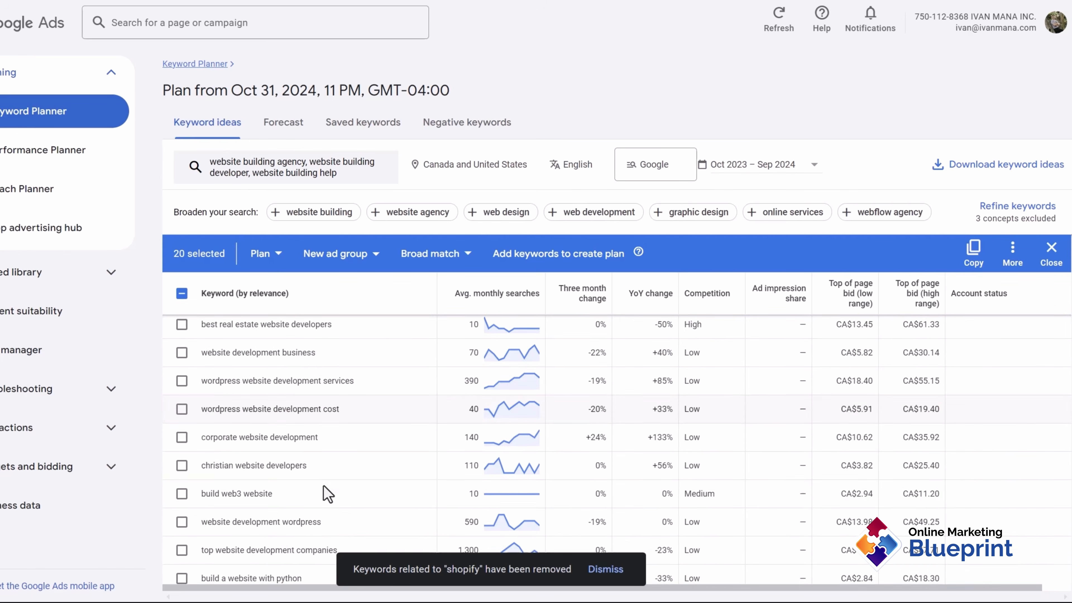
scroll(349, 483, down, 2)
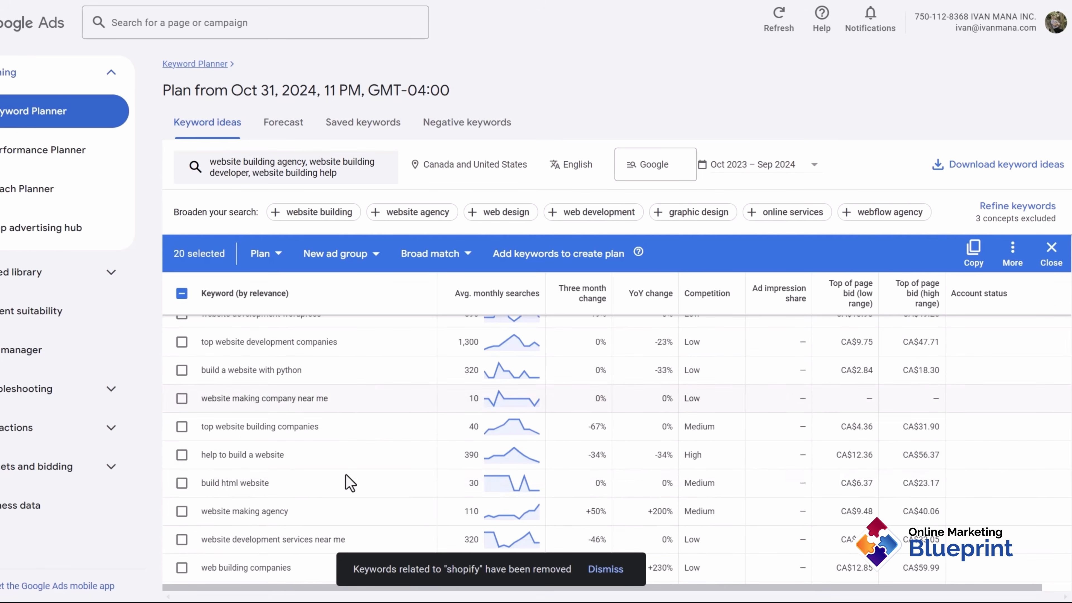
drag(207, 455, 286, 455)
click(182, 457)
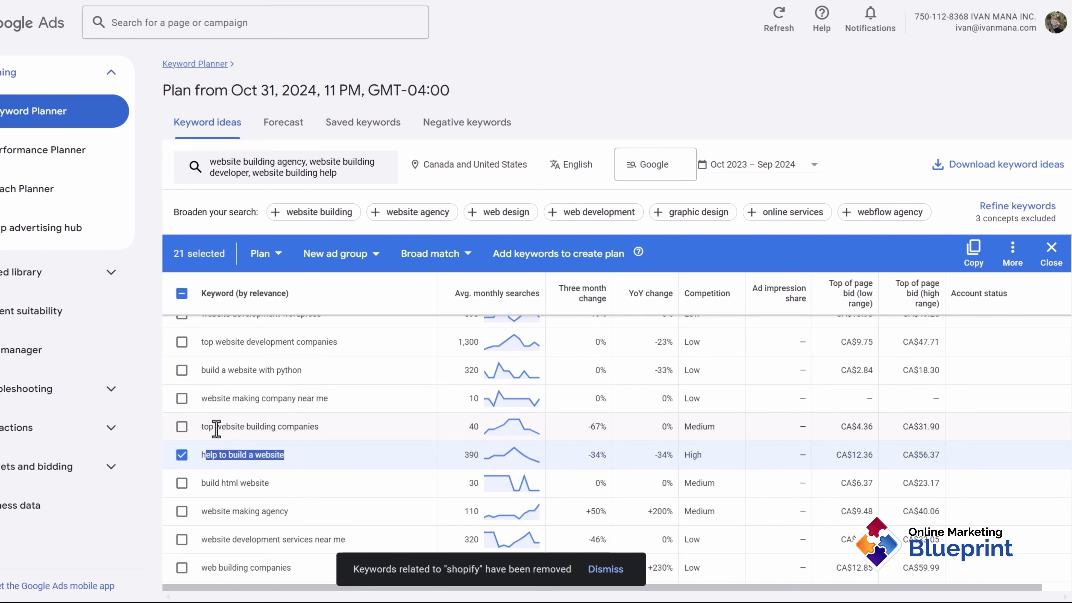
click(181, 427)
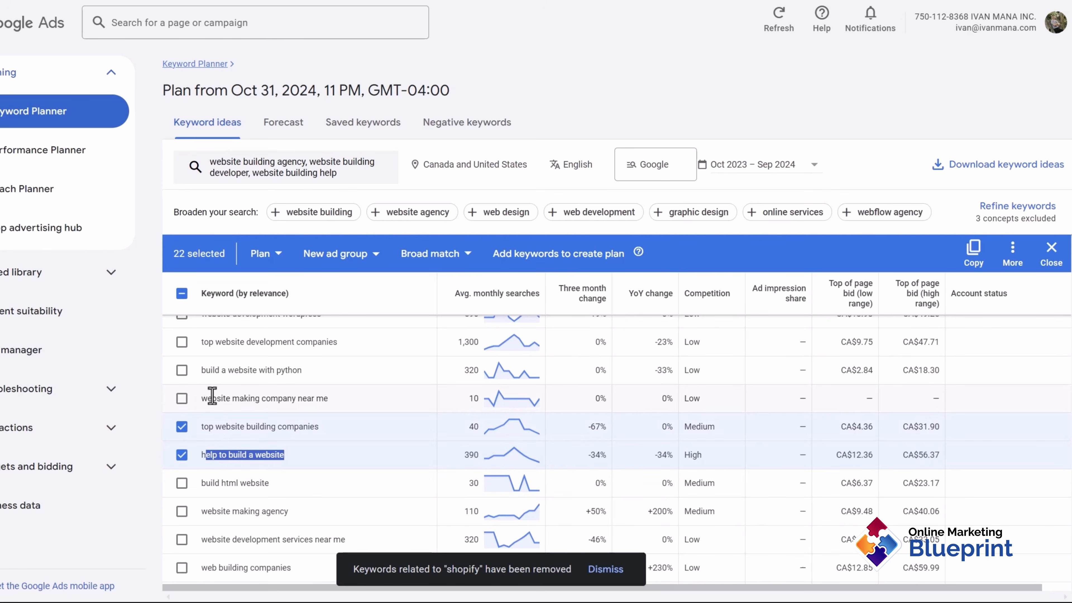
drag(212, 396, 336, 397)
click(298, 403)
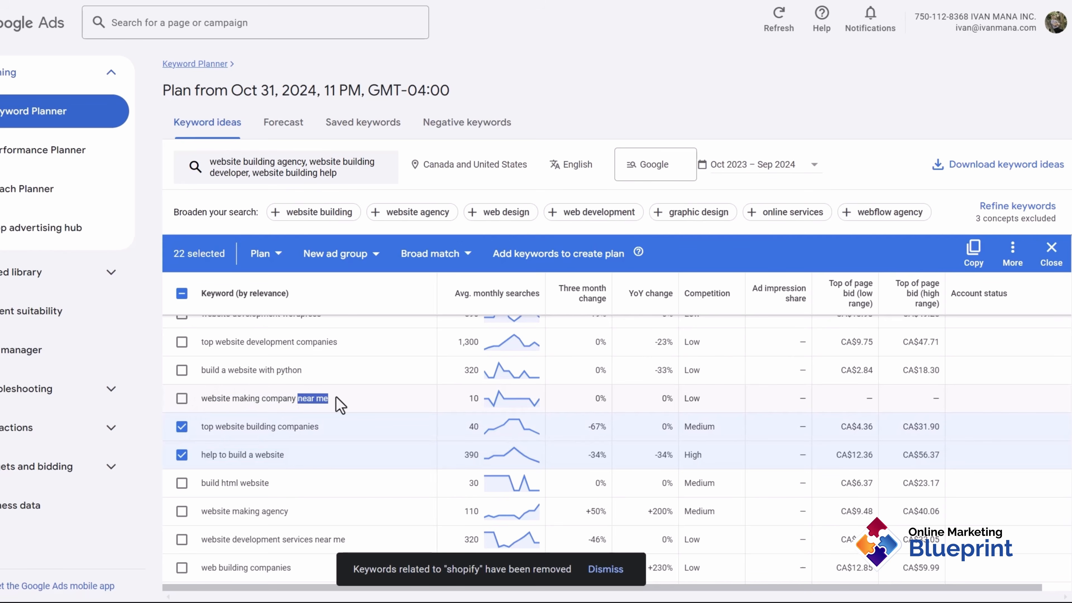
Select the keywords "website development services near me" and "website making agency"
scroll(281, 397, up, 2)
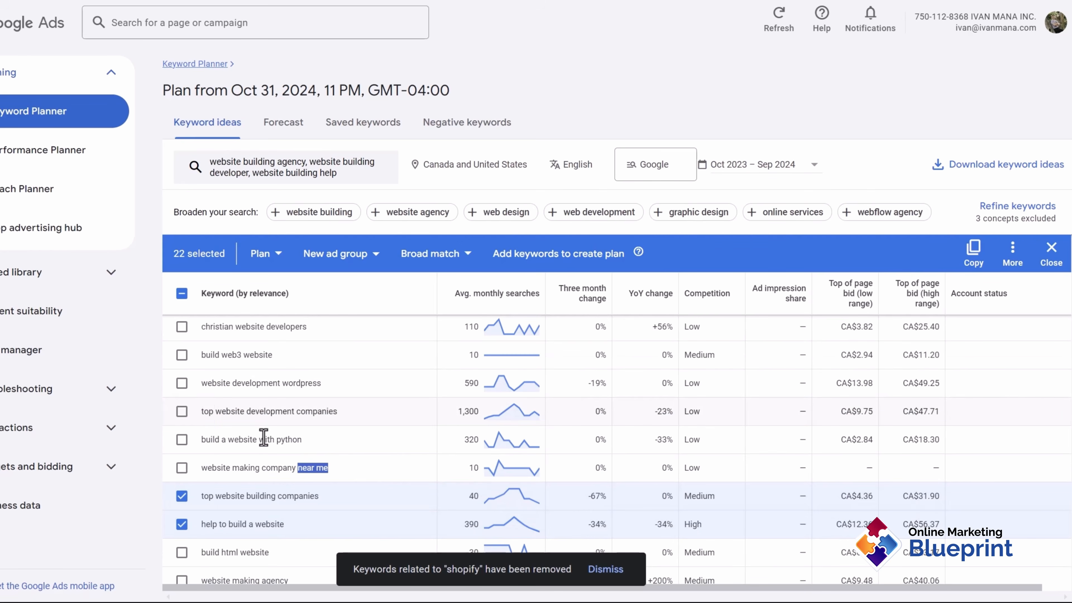
scroll(256, 433, down, 6)
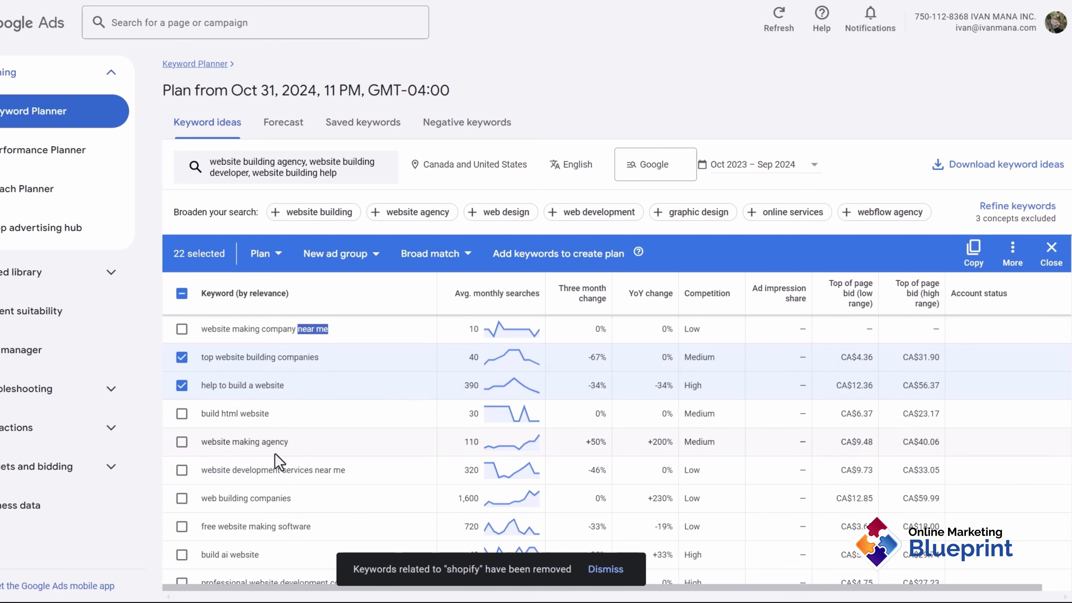
click(182, 401)
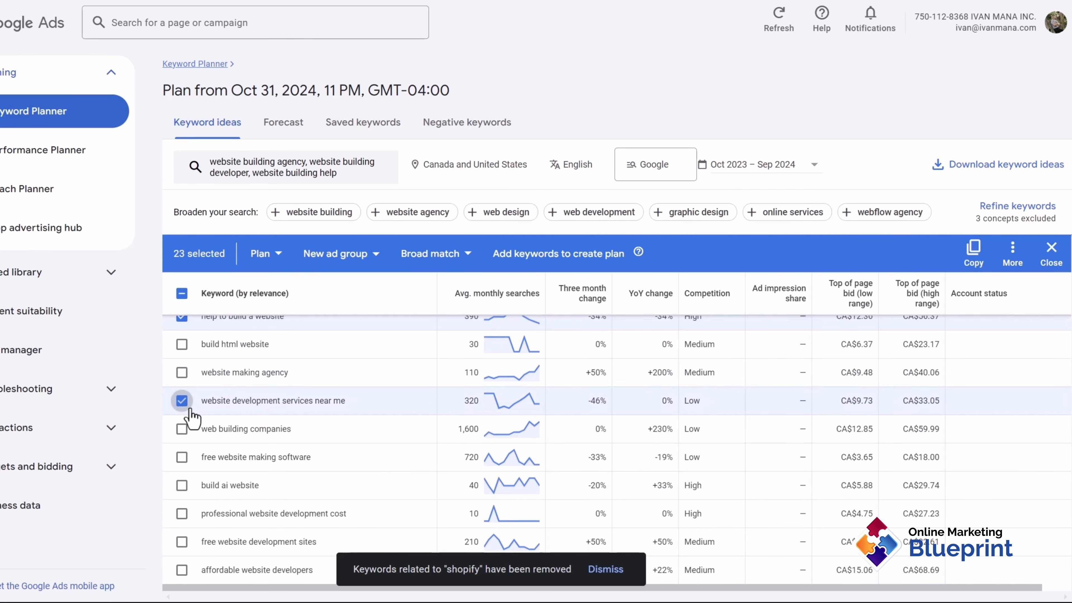
click(182, 372)
Review the remaining keyword ideas on the page and select "web building companies"
scroll(283, 439, down, 2)
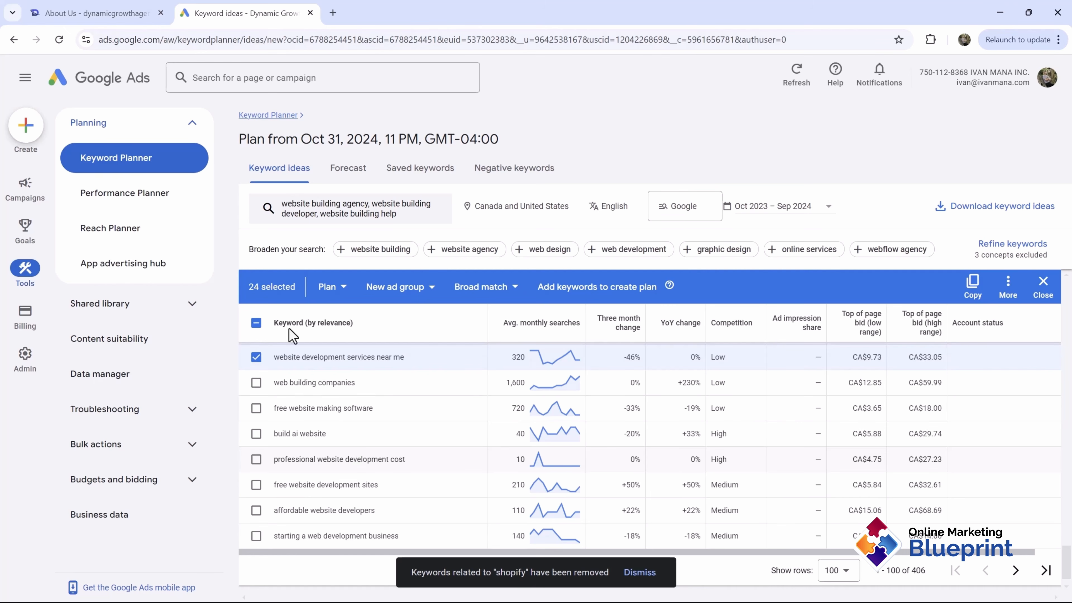
click(93, 13)
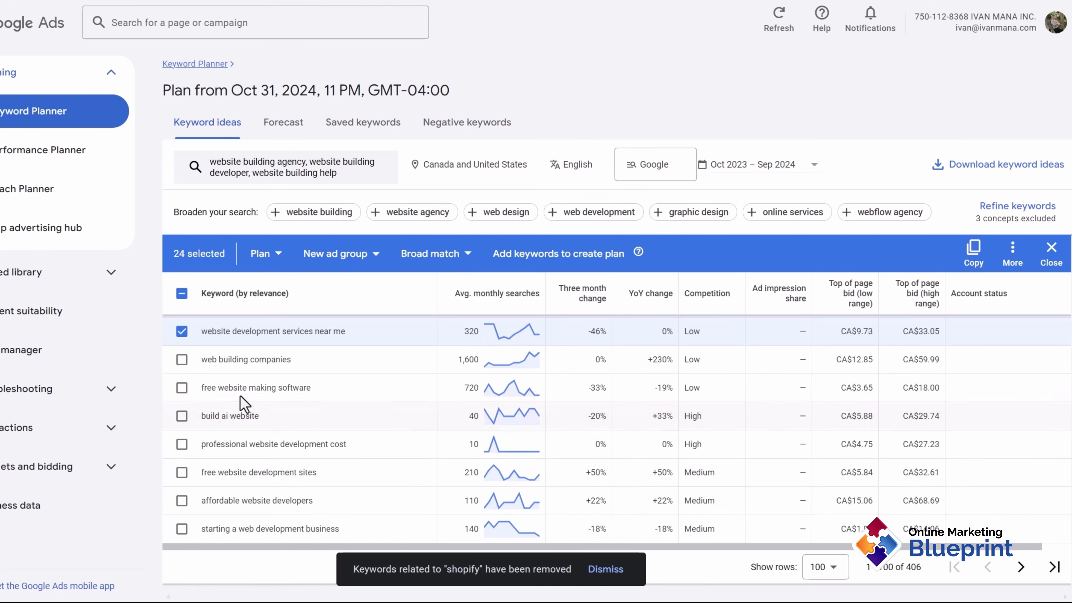
drag(229, 503, 302, 509)
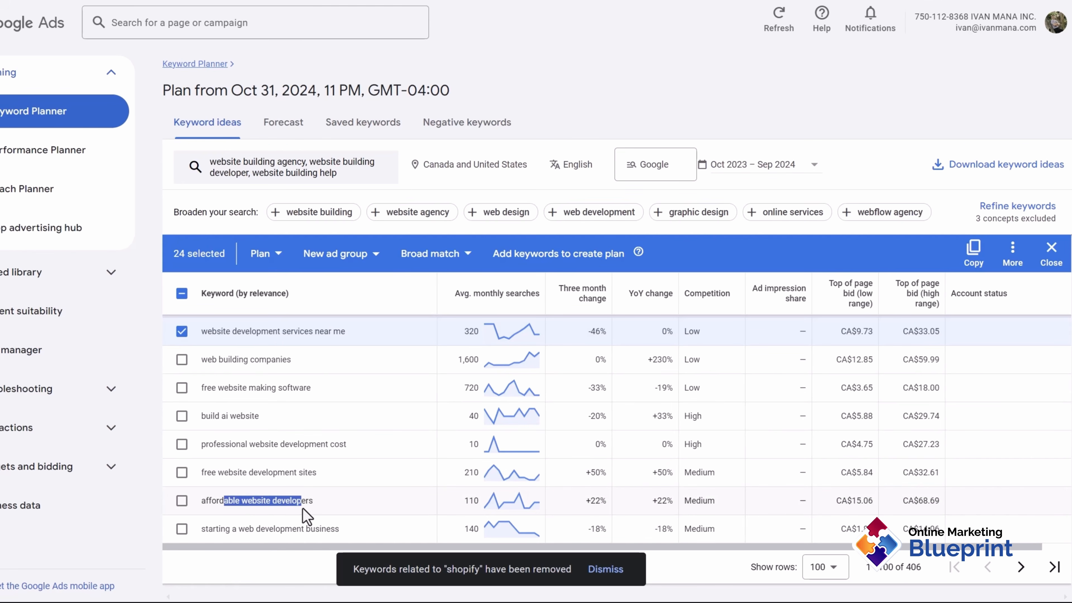
double_click(225, 501)
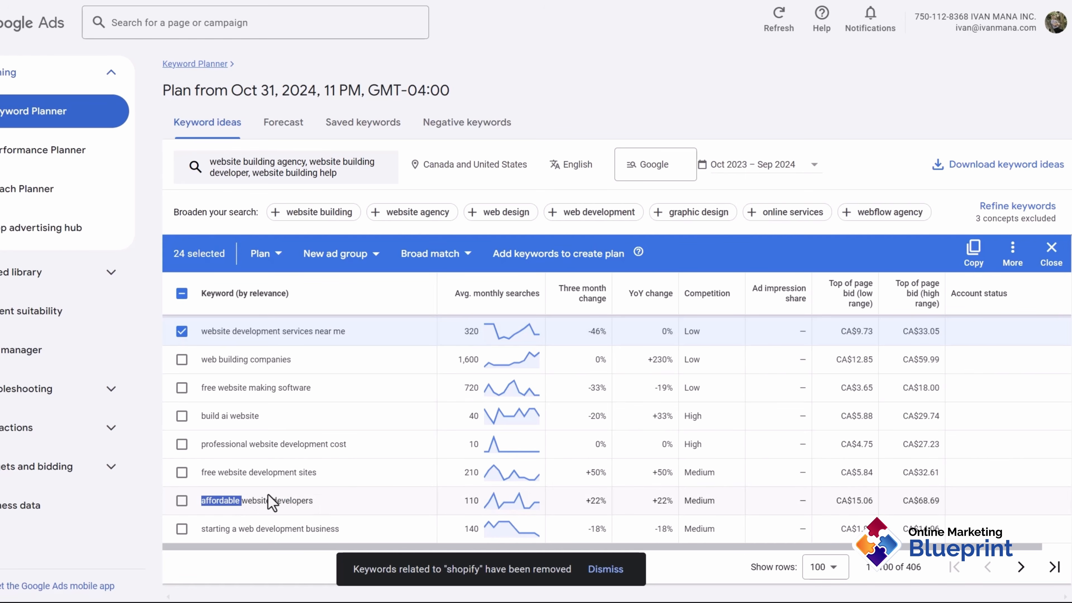
scroll(258, 425, up, 5)
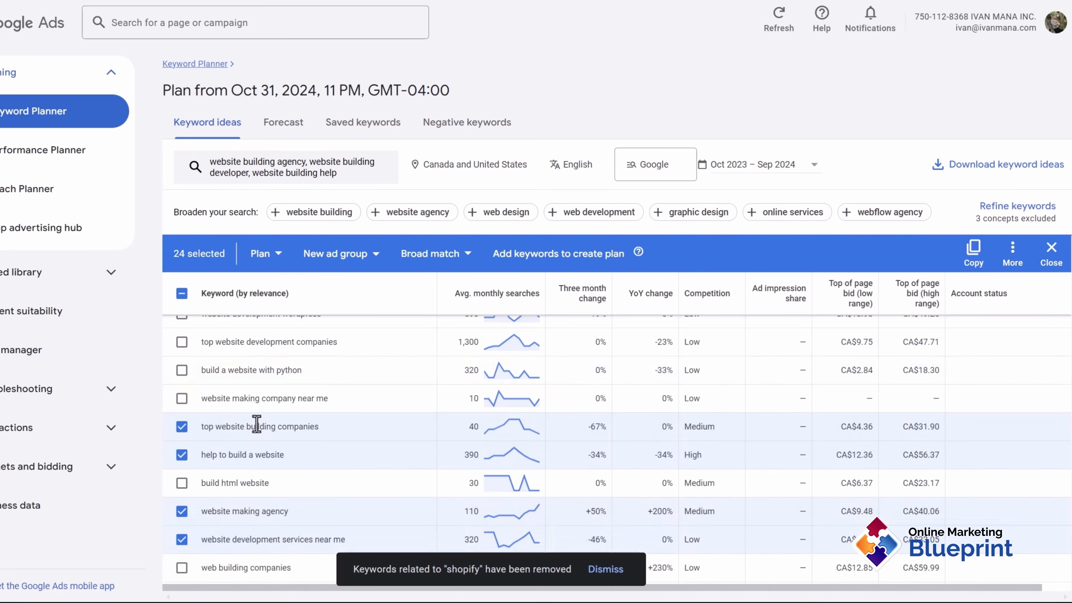
click(181, 500)
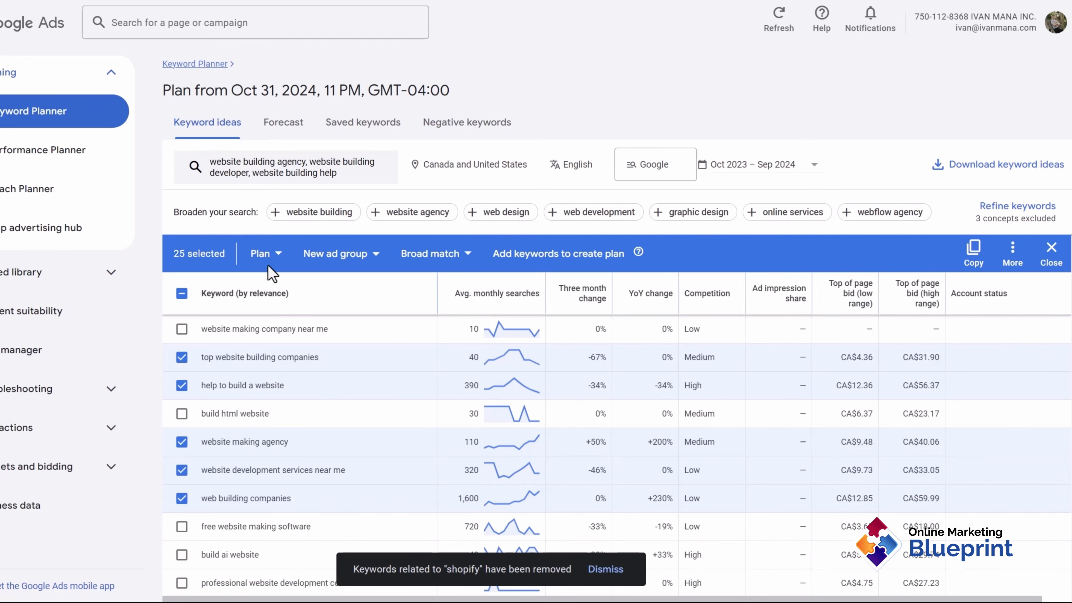
Create a new ad group named "Website Building Agency" and add the selected keywords to the plan
click(325, 259)
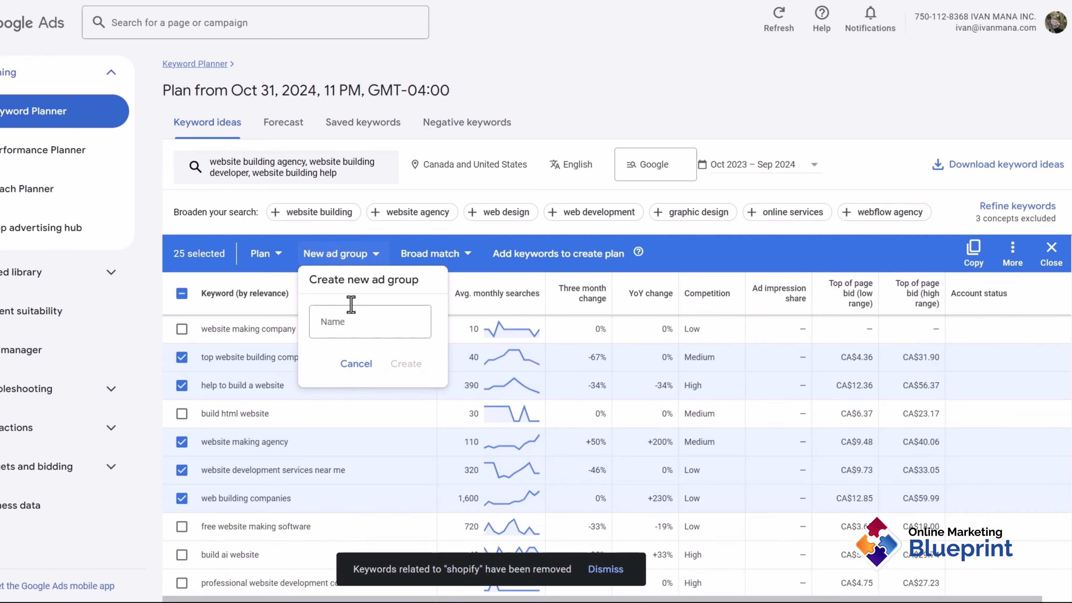
click(353, 327)
text(Website Building Agency)
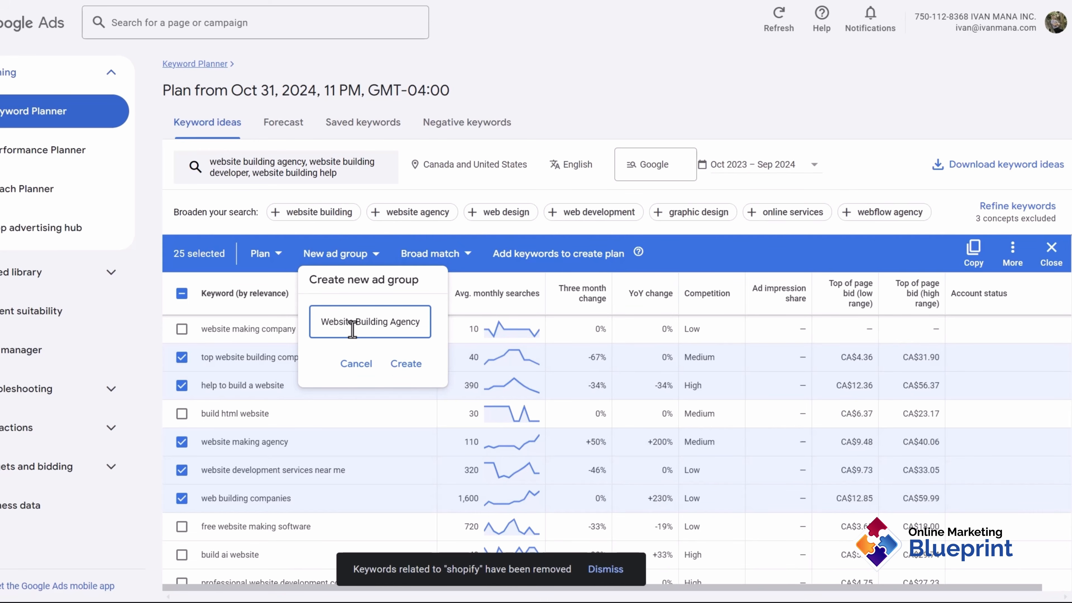
click(409, 363)
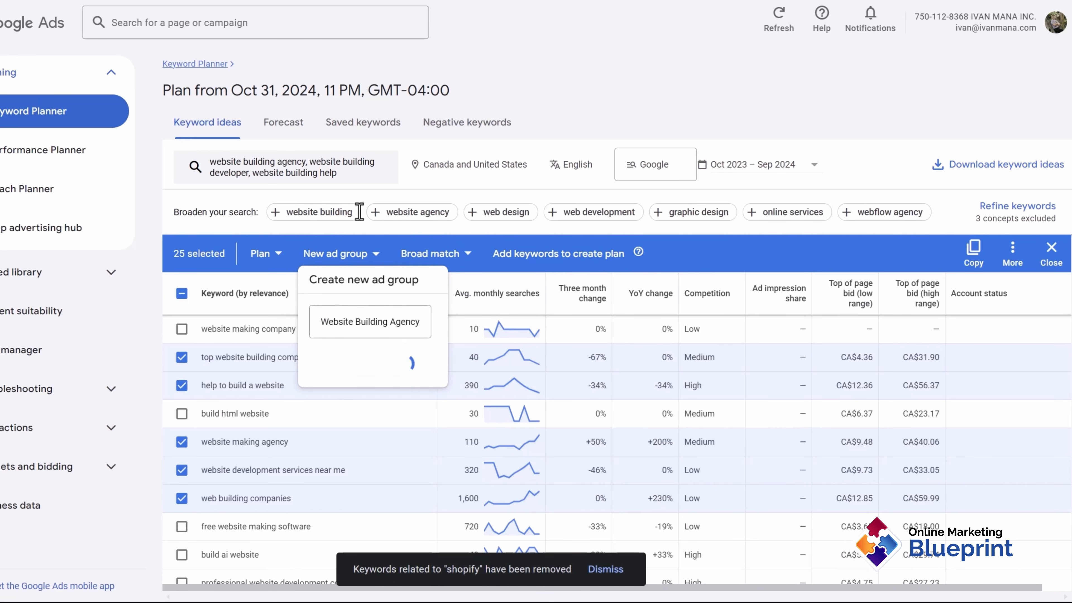
click(573, 263)
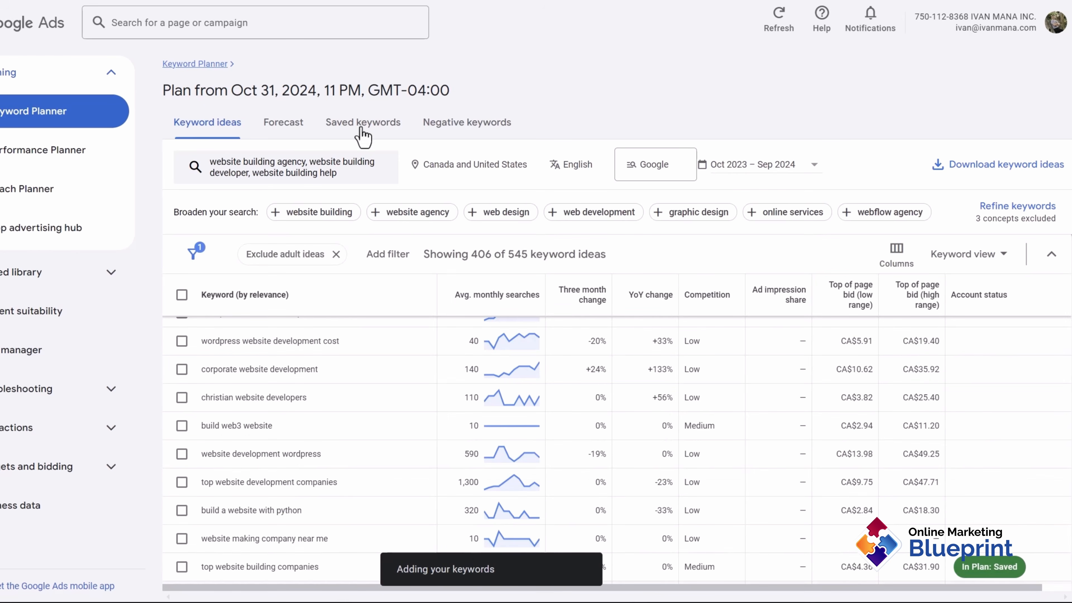
Open the plan's forecast and examine its average CPC and CTR
click(288, 123)
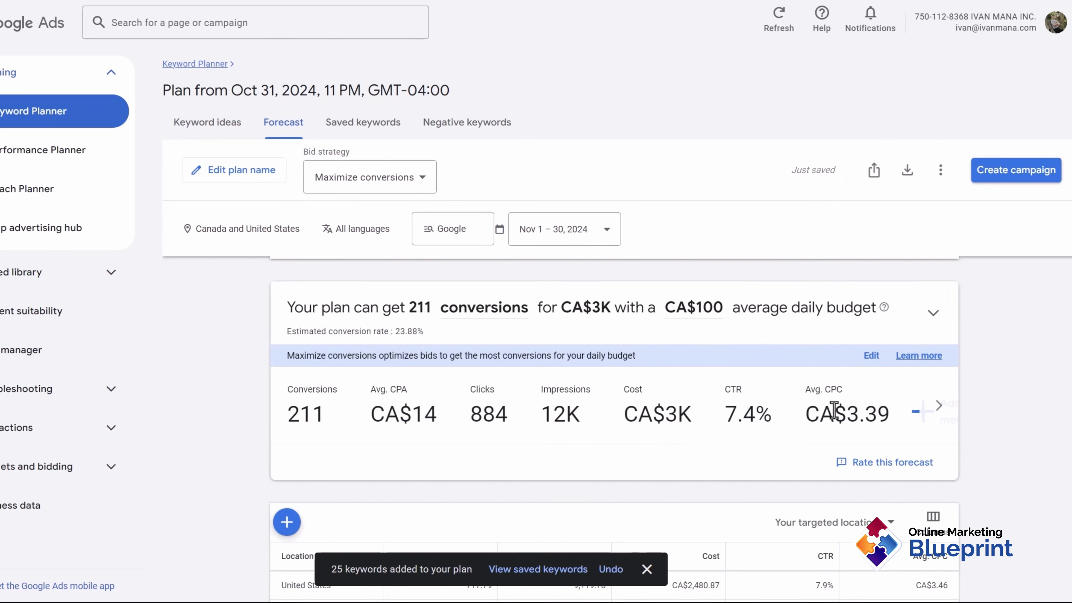
drag(806, 417, 880, 423)
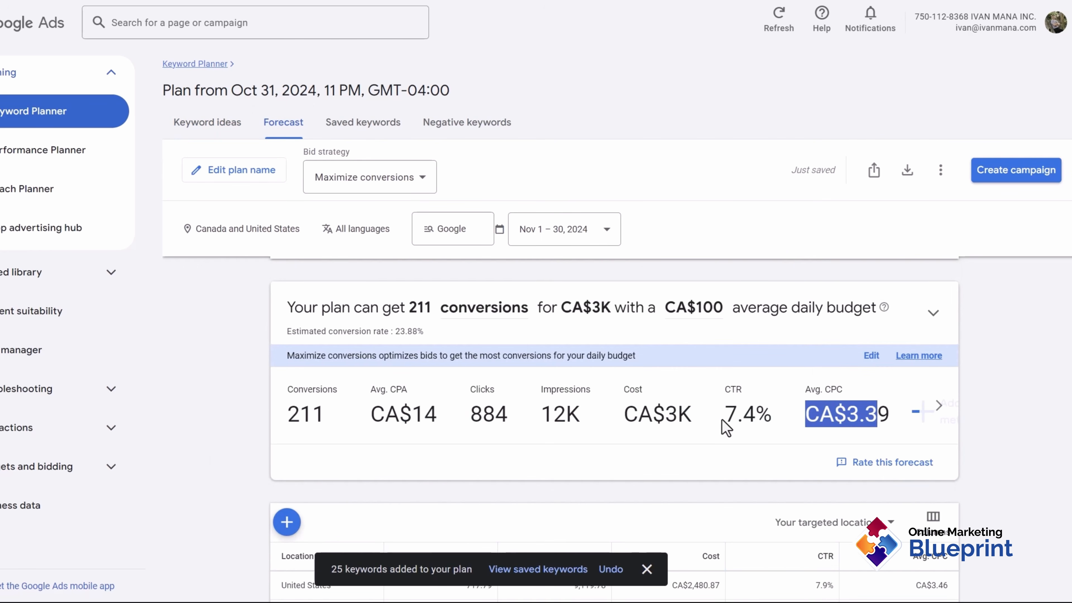
drag(723, 422, 774, 424)
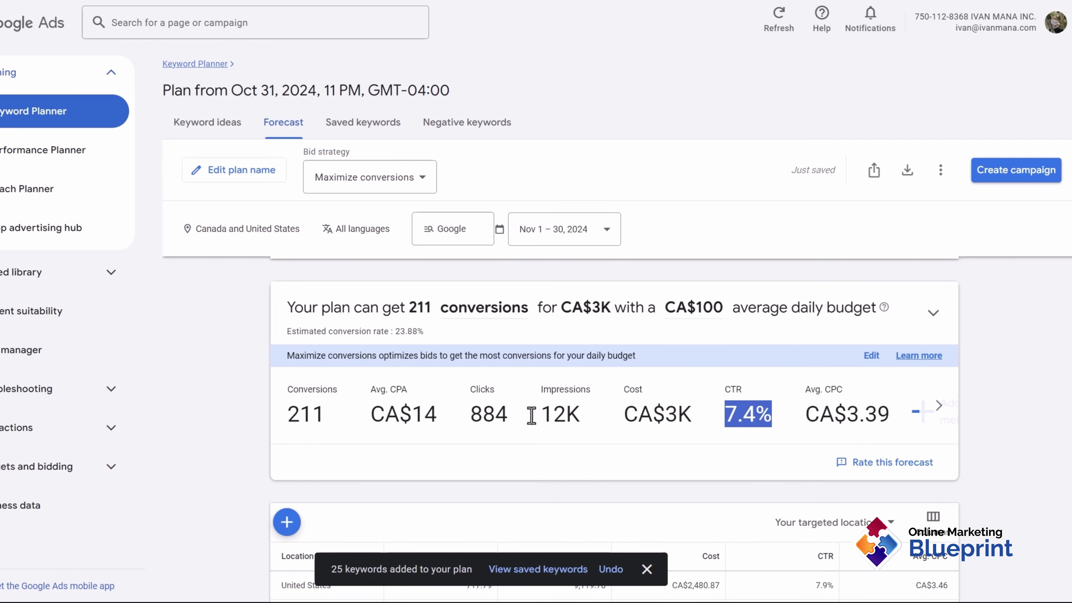
Examine the forecast's average CPA, the per-location figures and the location breakdown chart
drag(382, 417, 441, 421)
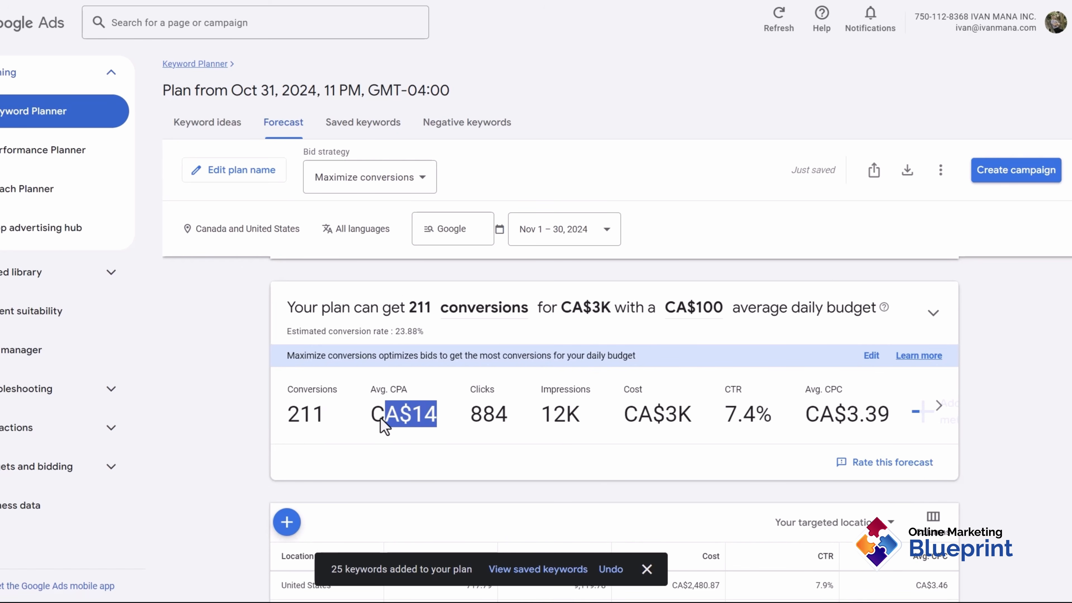
drag(371, 416, 439, 420)
click(648, 567)
scroll(601, 437, down, 2)
scroll(527, 412, down, 2)
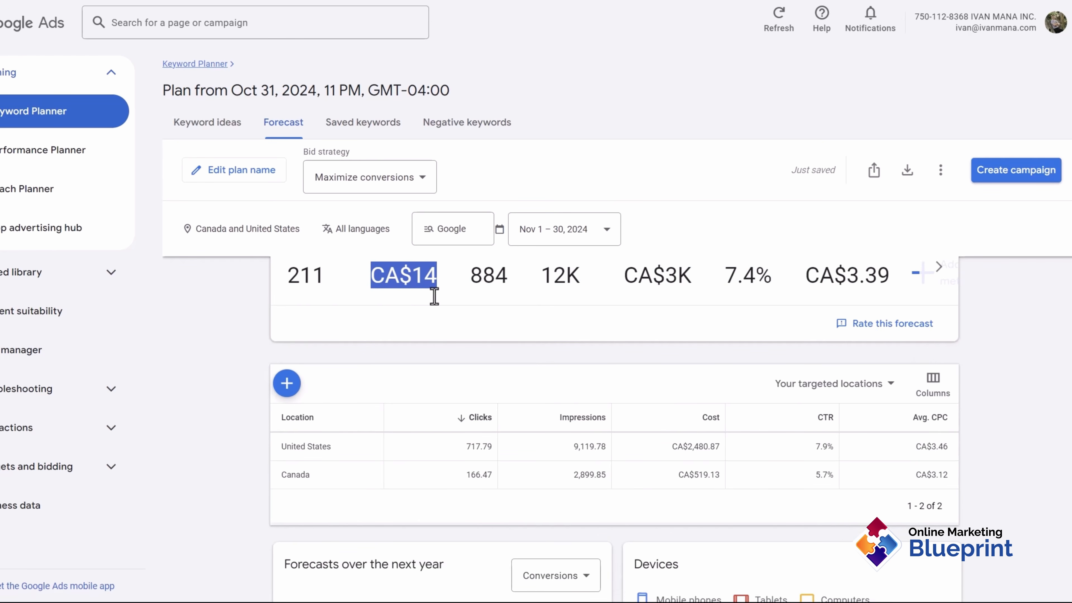
scroll(470, 352, up, 2)
scroll(439, 387, down, 2)
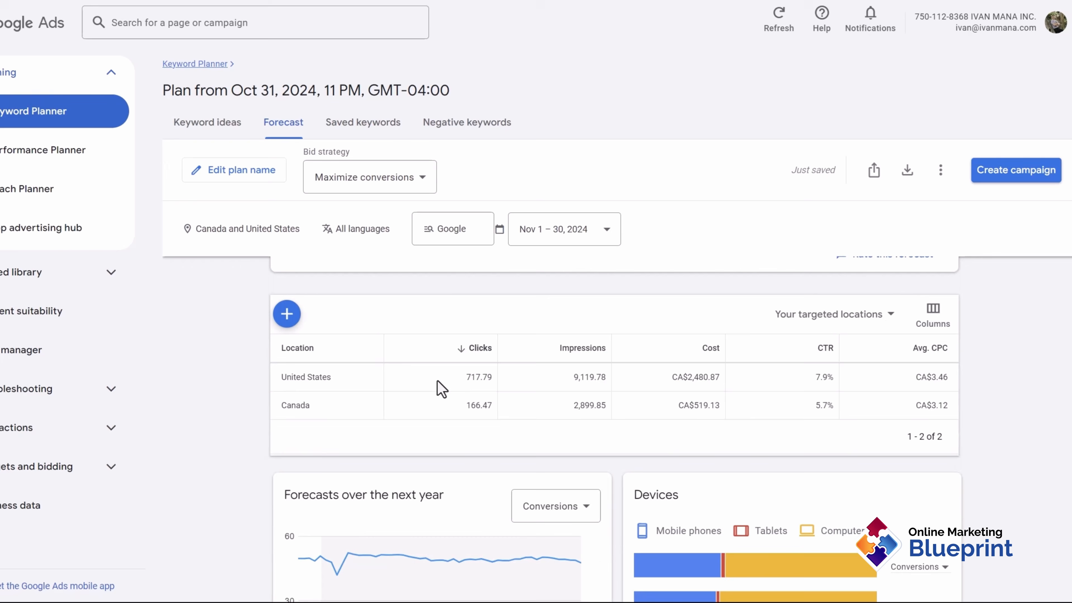
scroll(275, 493, down, 12)
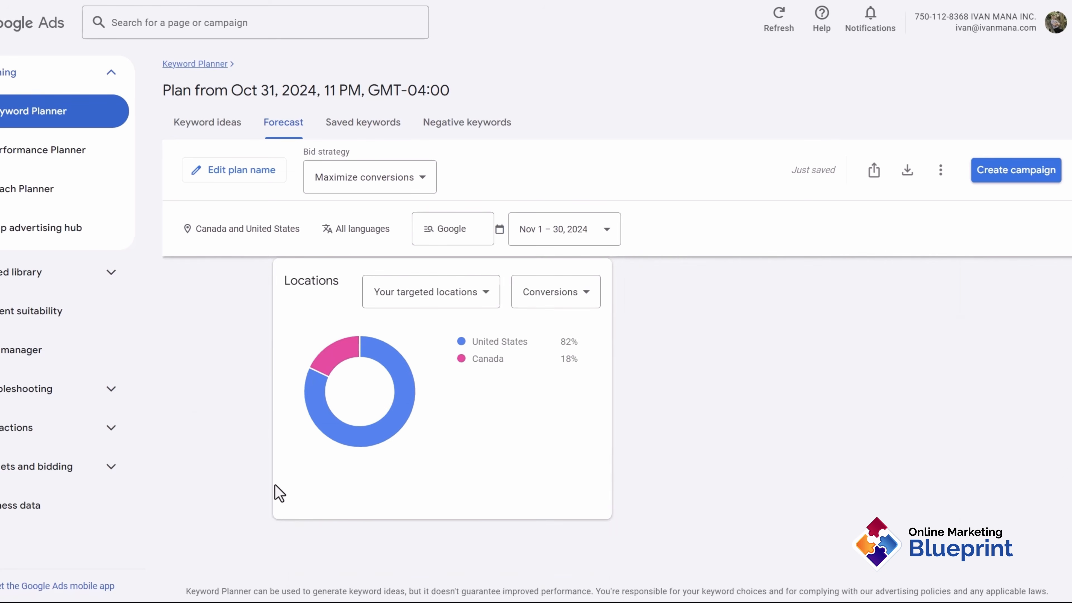
scroll(276, 492, up, 5)
scroll(277, 492, up, 5)
scroll(264, 158, up, 9)
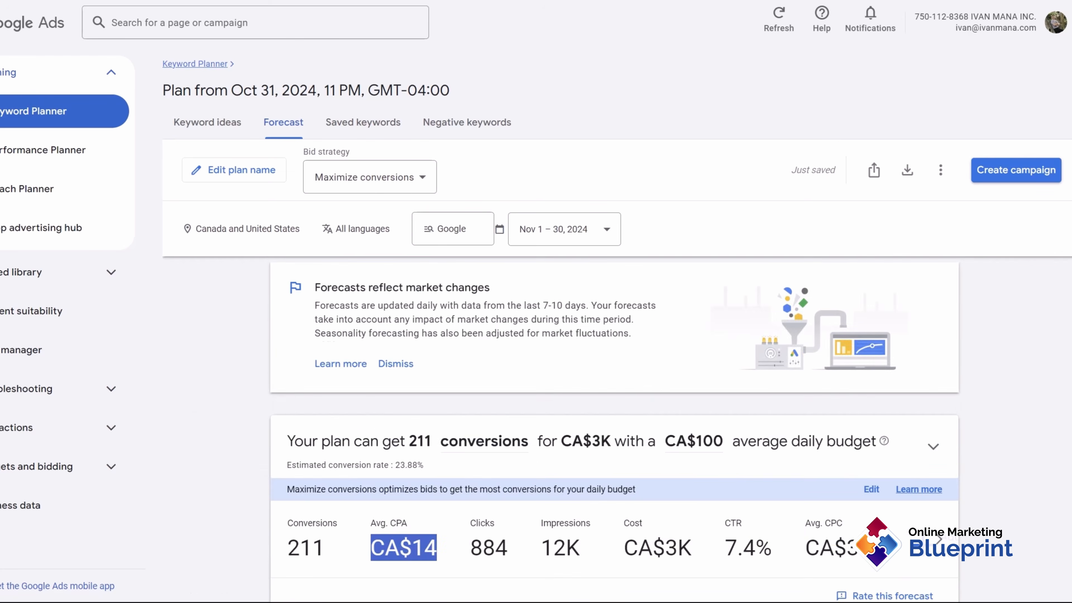
Open the plan's saved keywords and rename the plan "Website Building Agency"
click(354, 128)
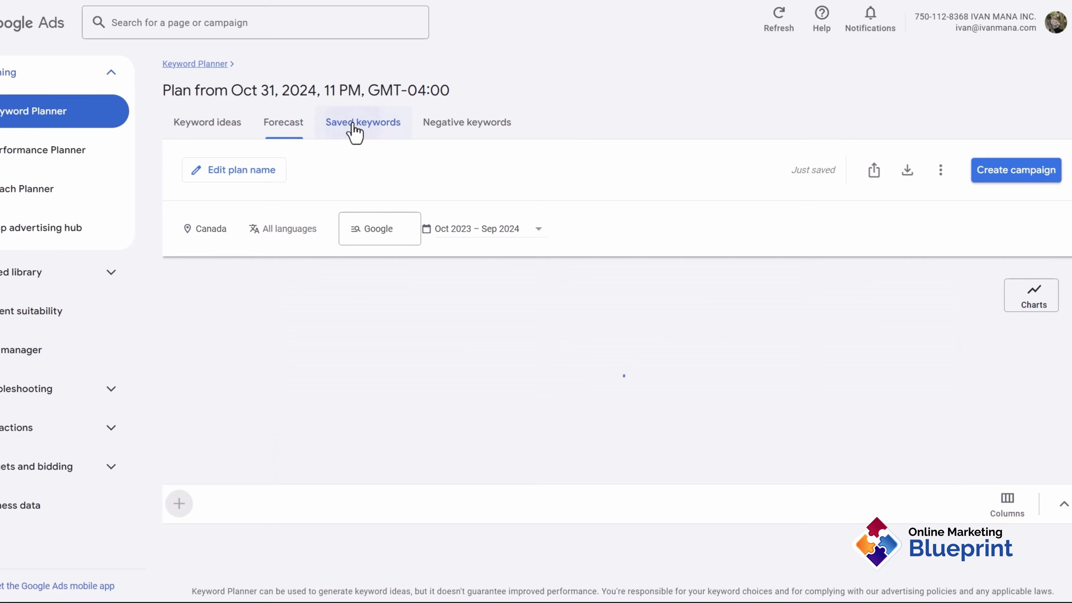
click(247, 171)
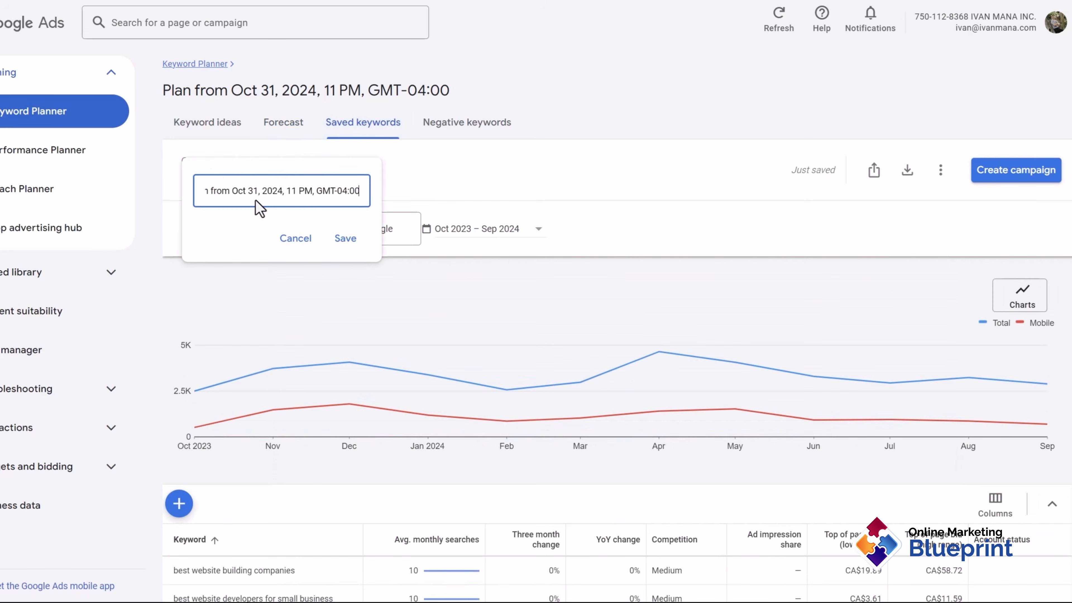
triple_click(236, 190)
text(Website Building Agency)
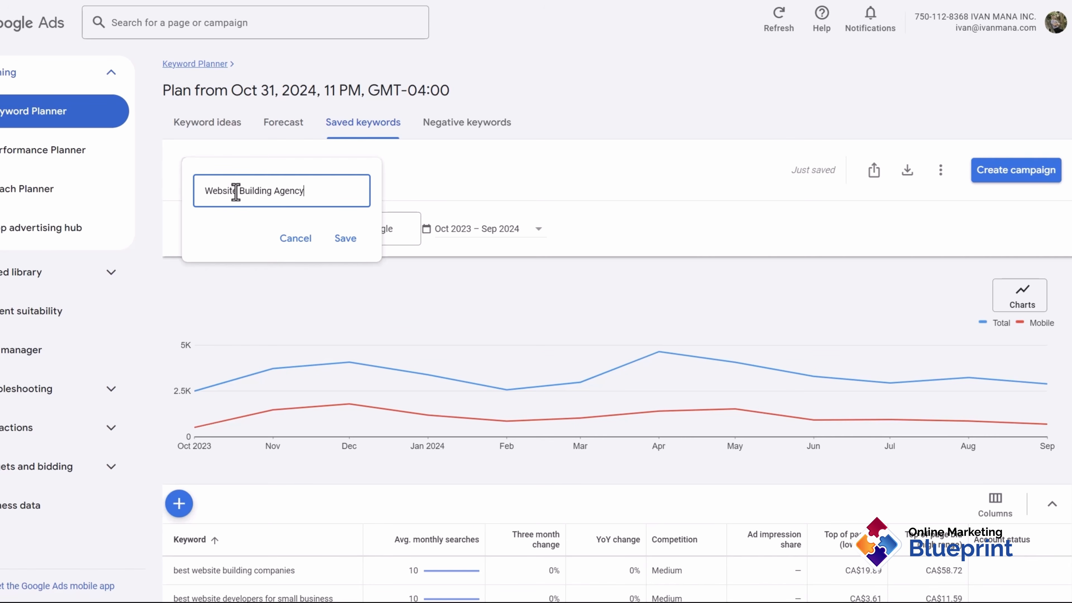
click(354, 239)
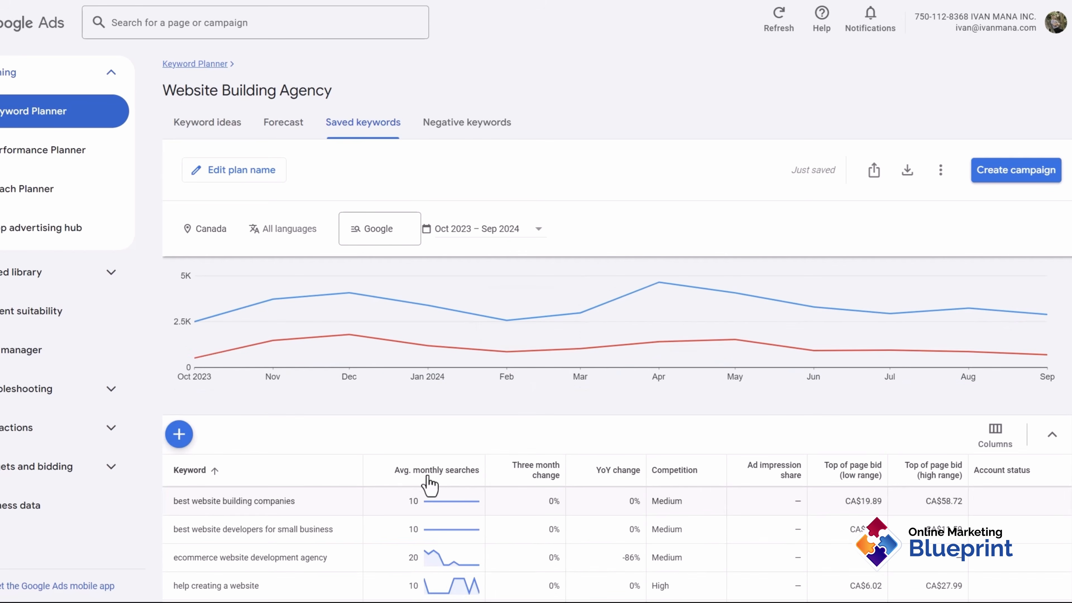
Look over the saved keywords and download the Website Building Agency plan's historical metrics as a .csv file
scroll(426, 479, down, 3)
mouse_move(430, 482)
scroll(390, 485, up, 3)
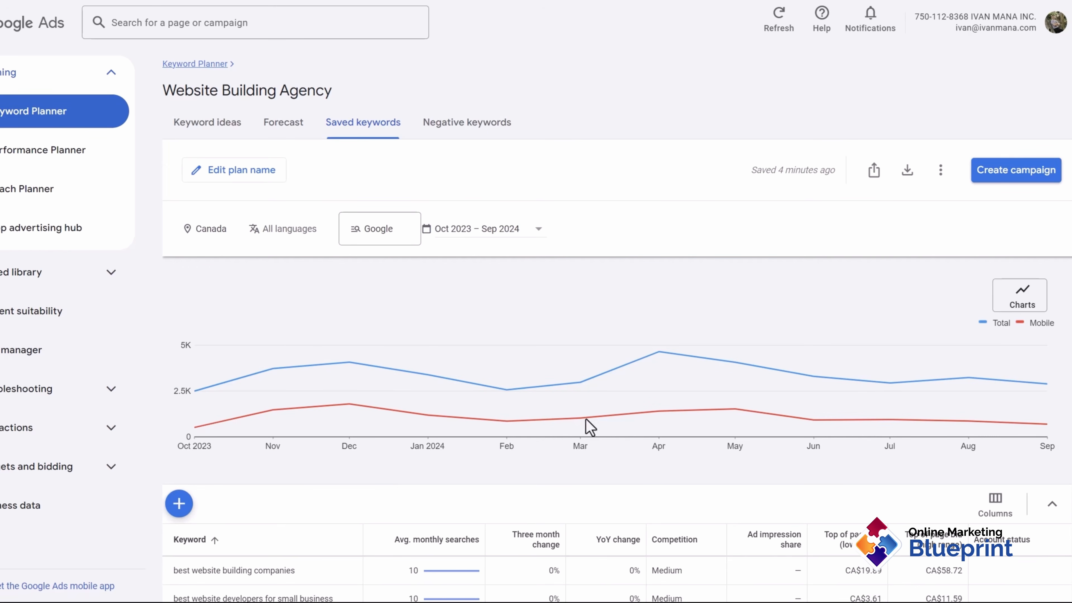
click(908, 169)
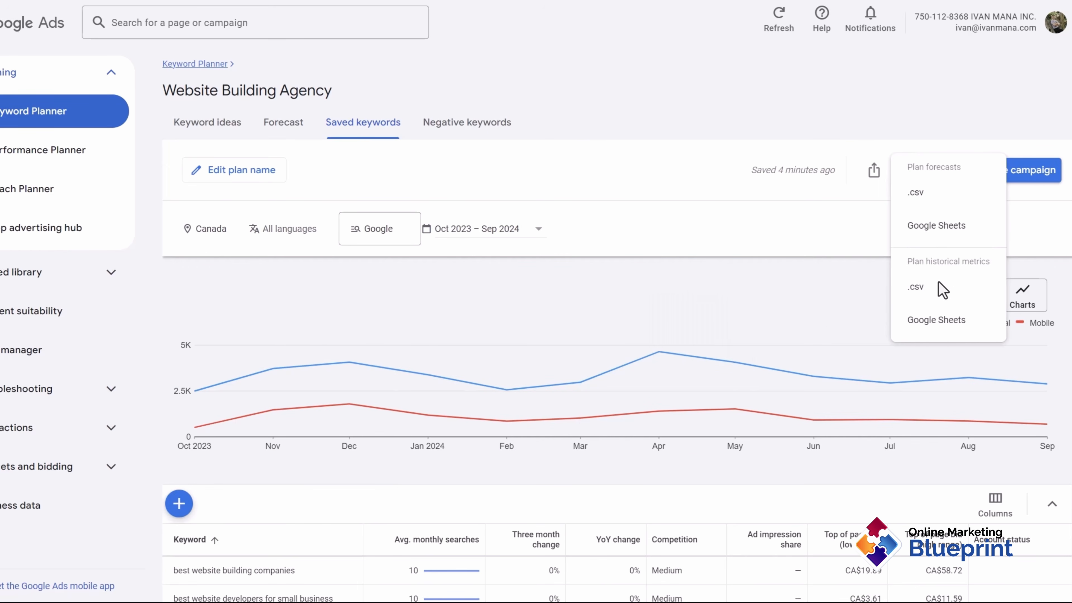
click(932, 291)
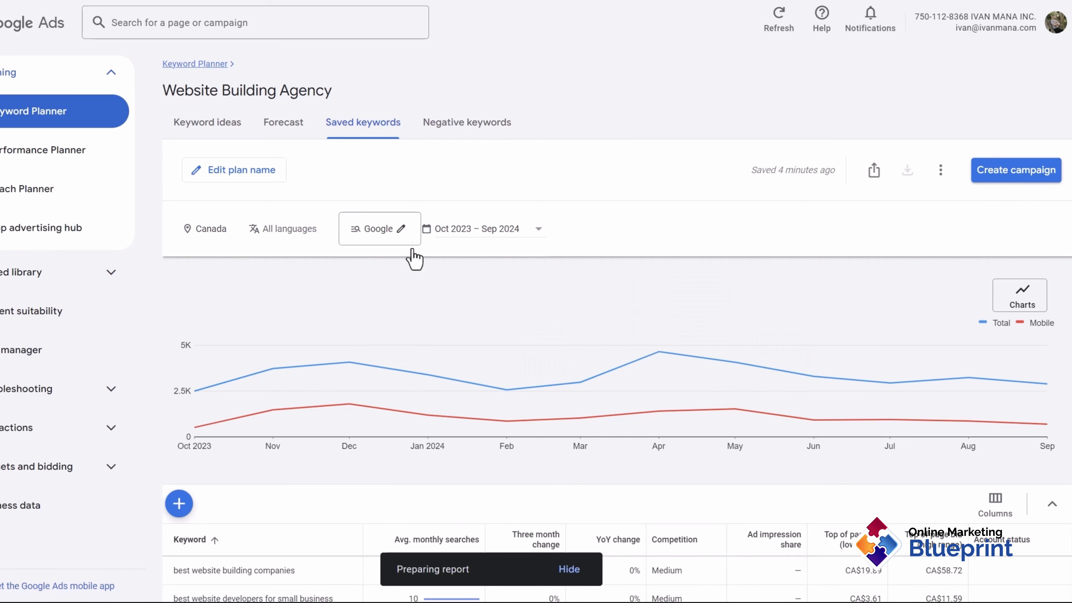
Open the Facebook Ads Agency plan and download its historical metrics as a .csv file
click(187, 65)
scroll(256, 447, down, 3)
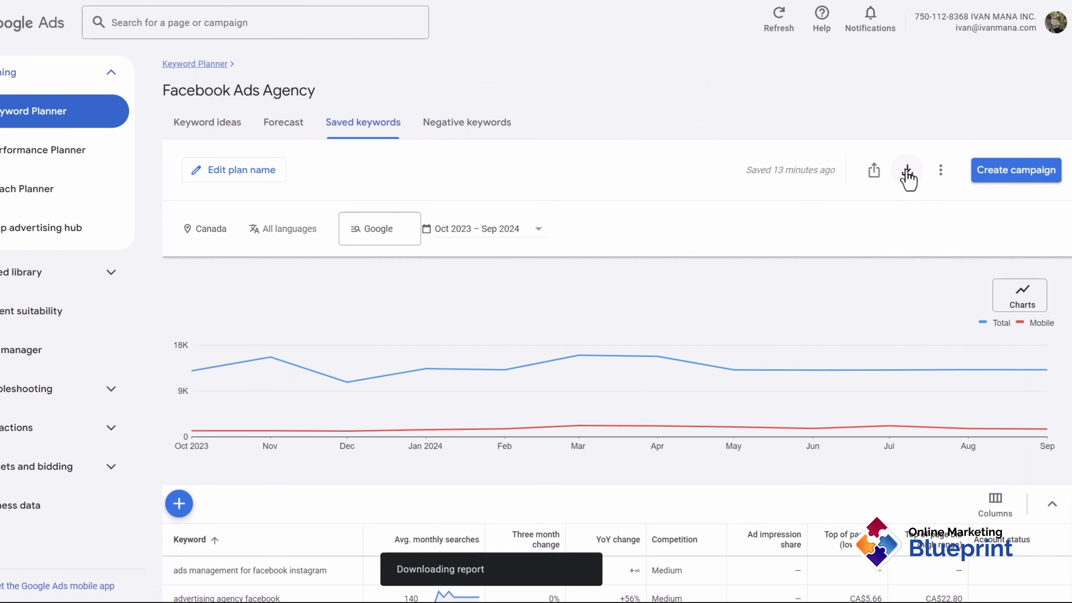
click(908, 171)
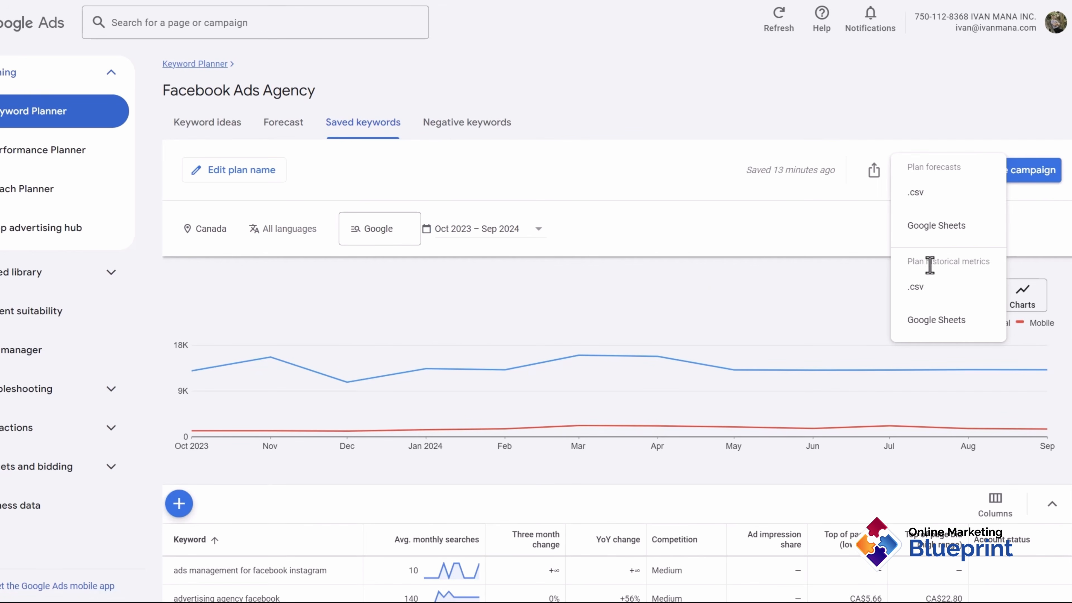
click(945, 291)
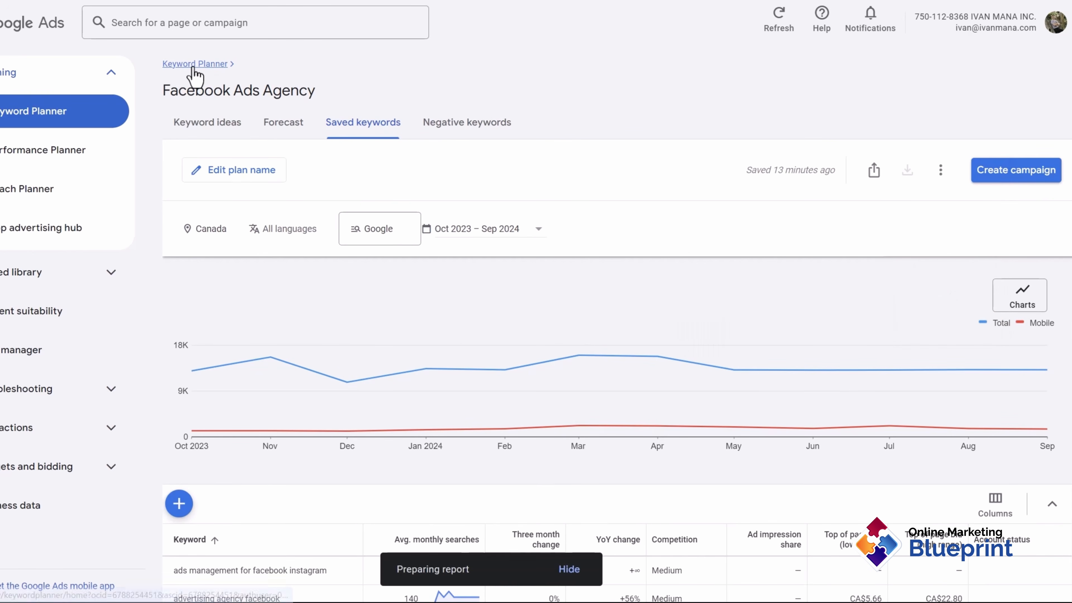
Open the Google Ads Agency plan and download its historical metrics as a .csv file
scroll(363, 459, down, 3)
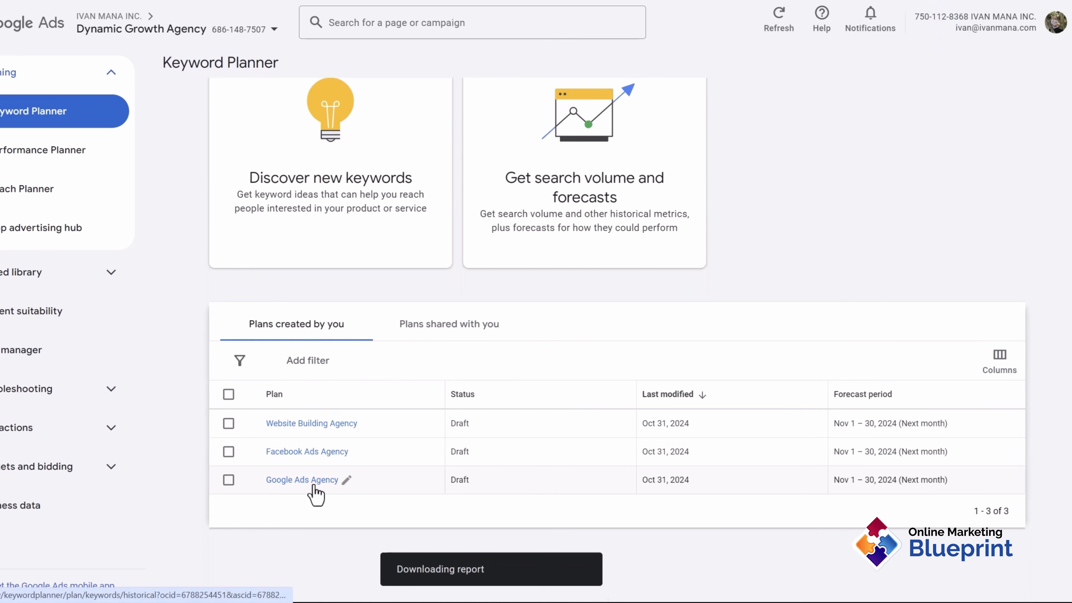
click(313, 482)
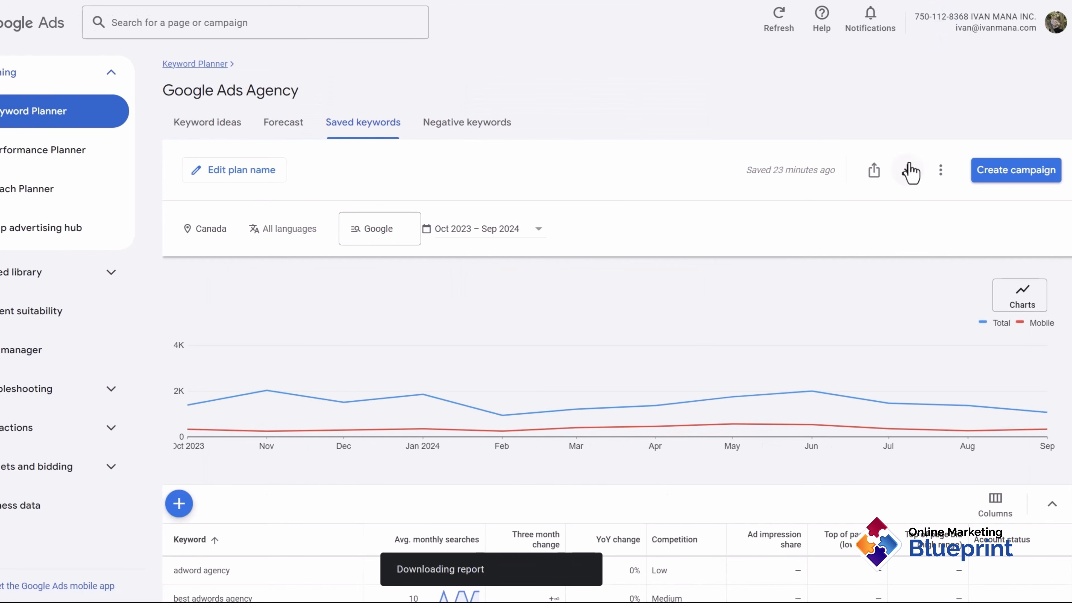
click(910, 171)
click(921, 289)
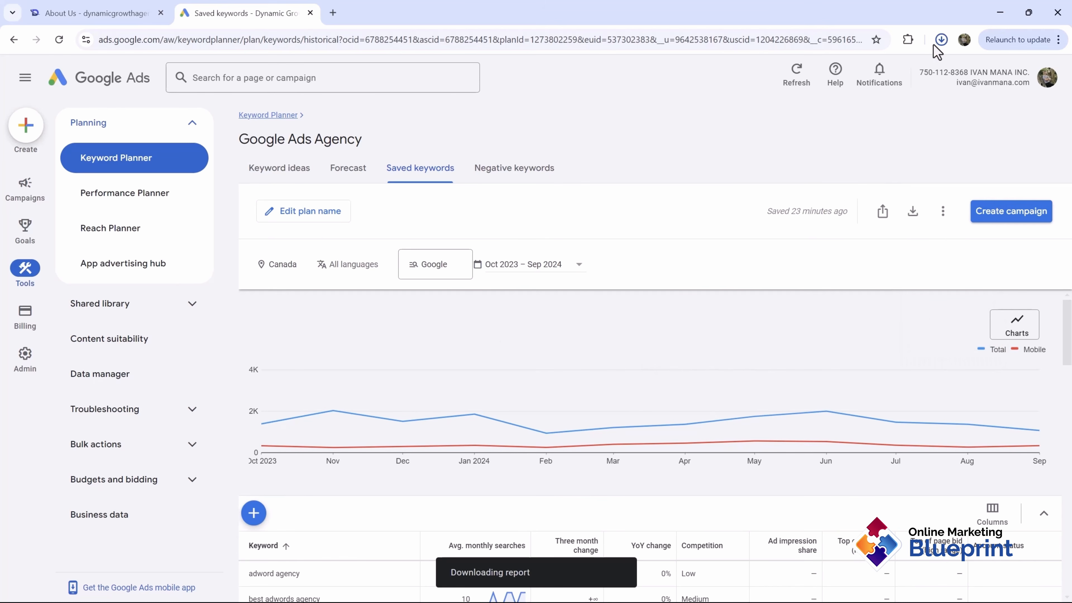
Open the downloaded Google Ads Agency report in Excel and fit column A to its contents to review the keyword list
click(940, 40)
click(830, 82)
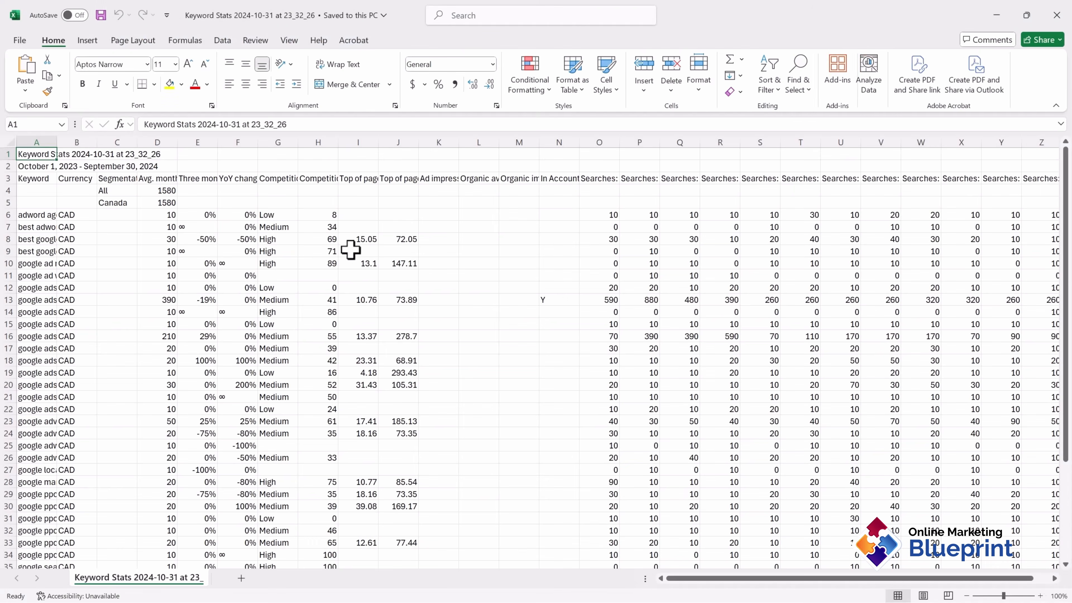
scroll(227, 368, down, 3)
scroll(101, 296, up, 3)
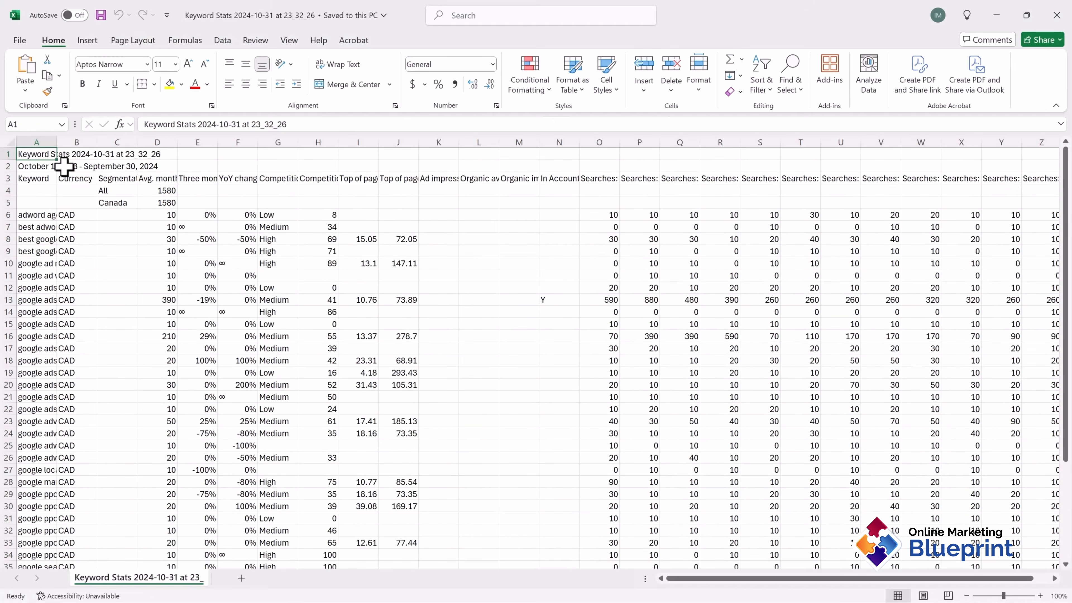
double_click(57, 143)
scroll(312, 380, down, 6)
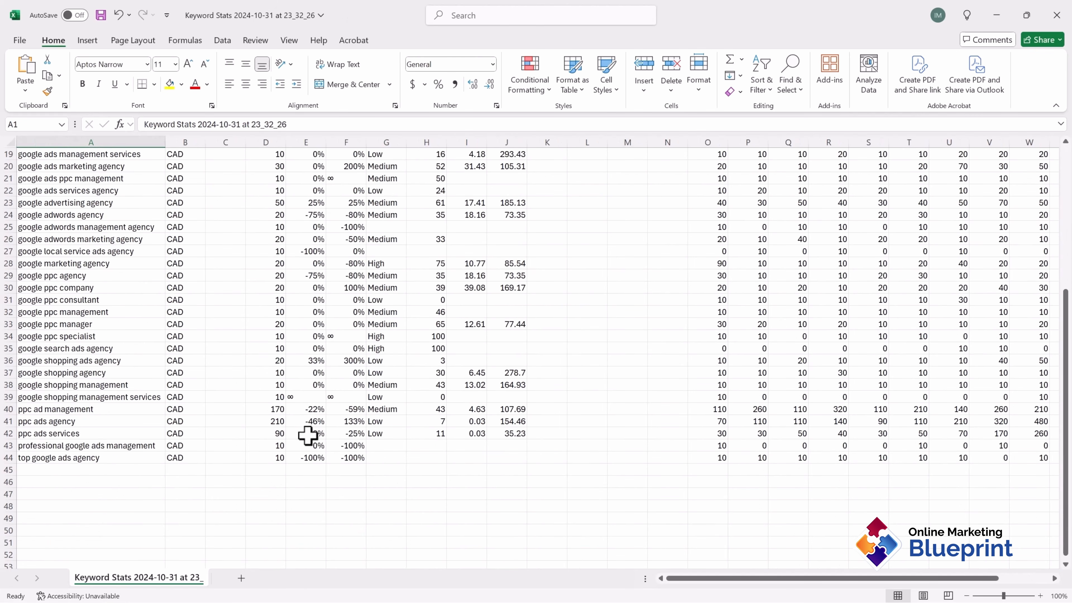
click(997, 15)
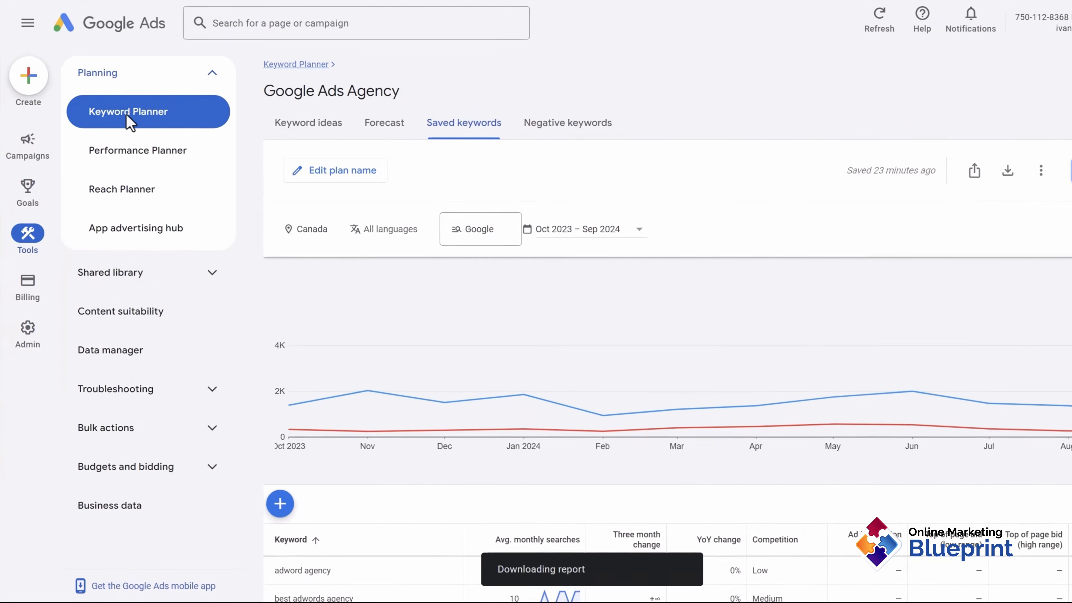
Go to the account's campaigns in Google Ads and open the ad groups of "Search - Dynamic Growth Agency"
click(30, 145)
click(132, 243)
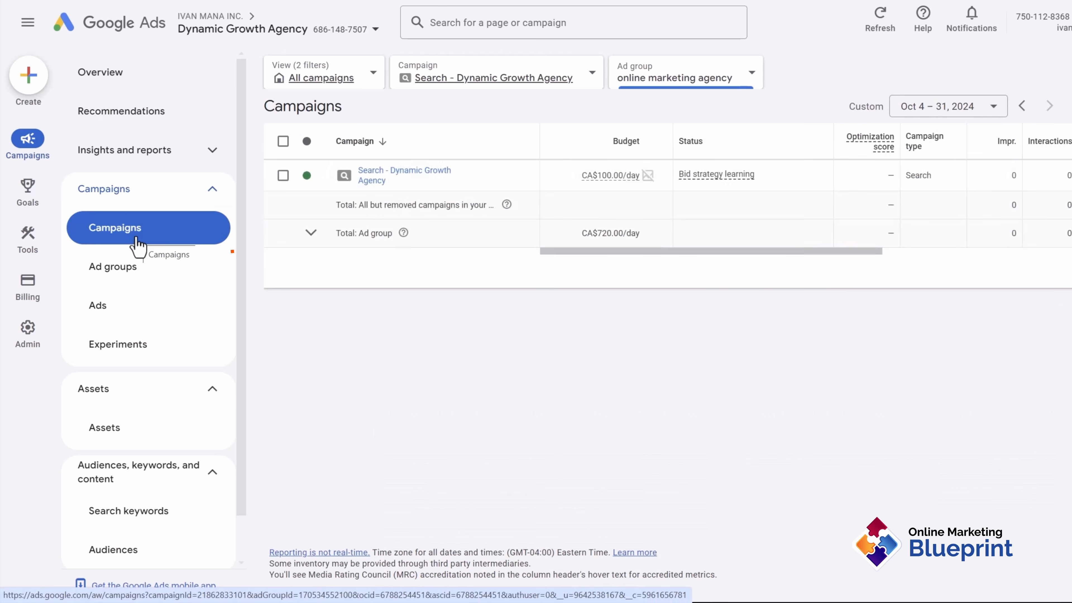
click(369, 216)
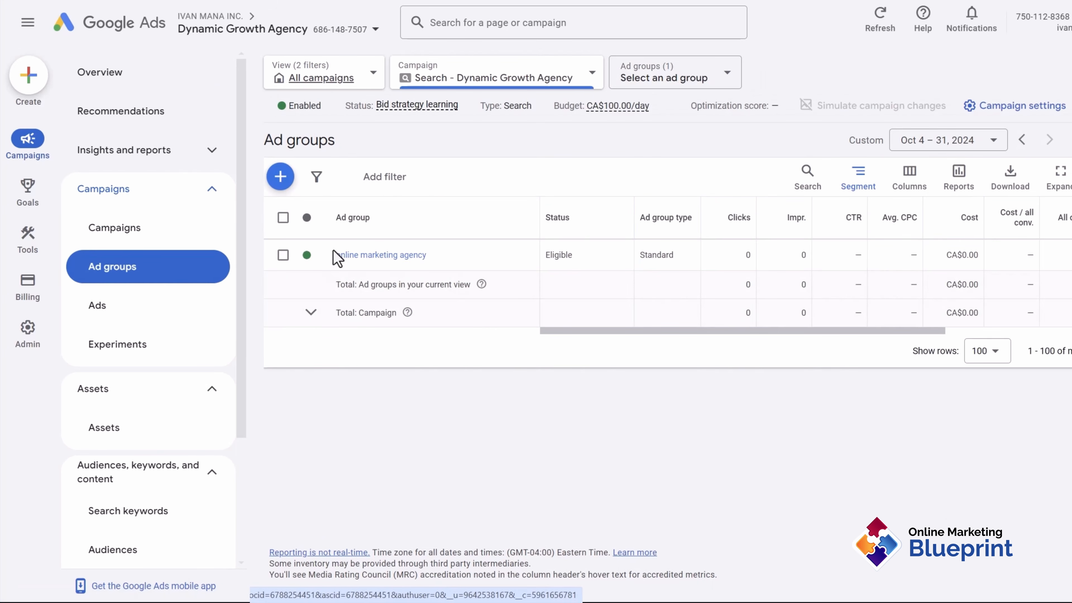
click(282, 256)
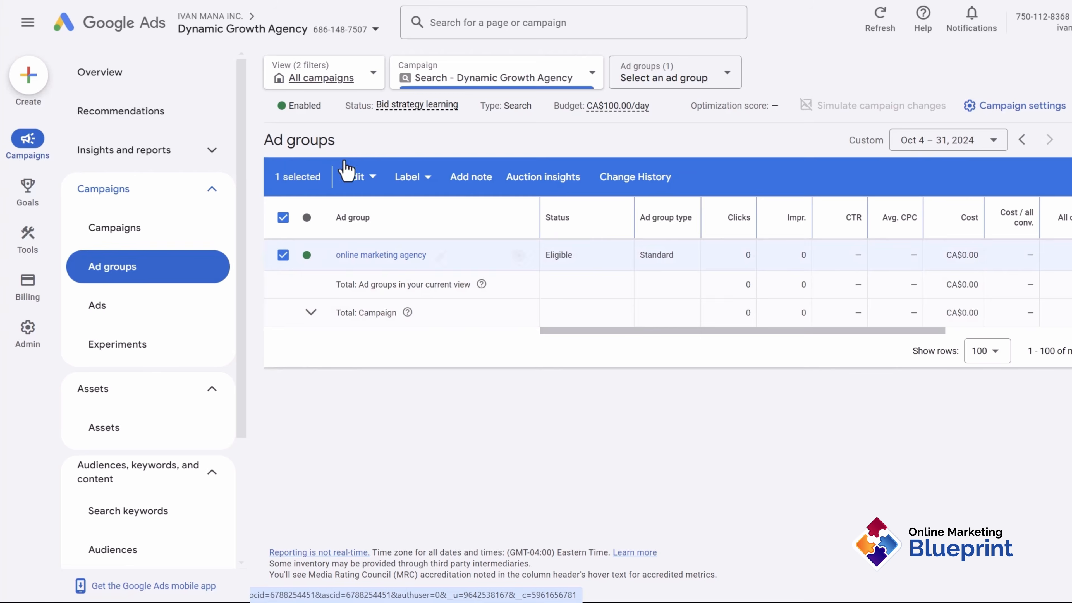
click(284, 256)
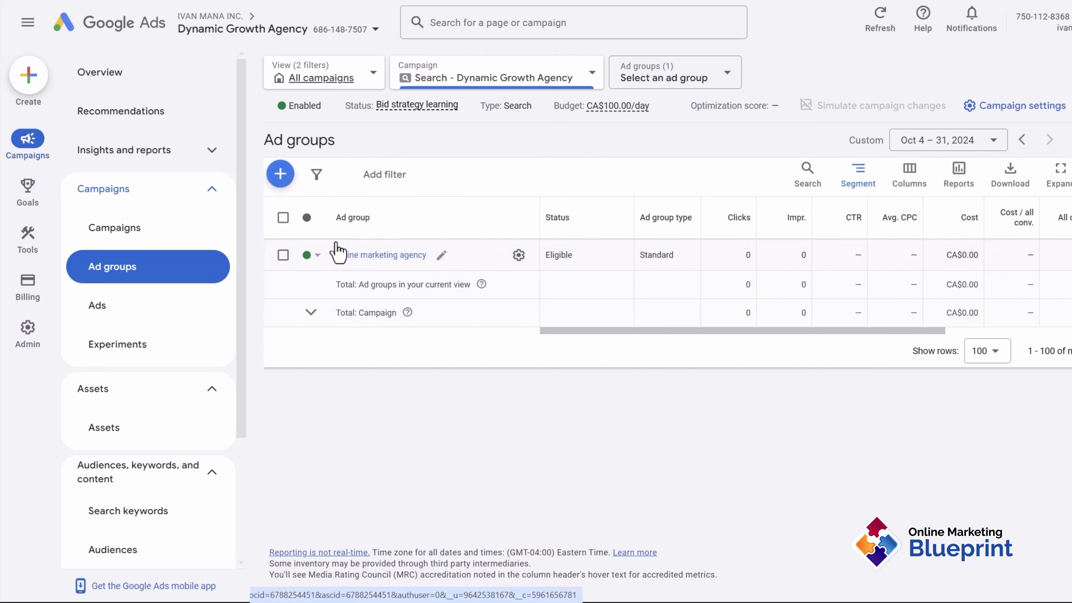
Open the "online marketing agency" ad group and review its search keywords
click(382, 255)
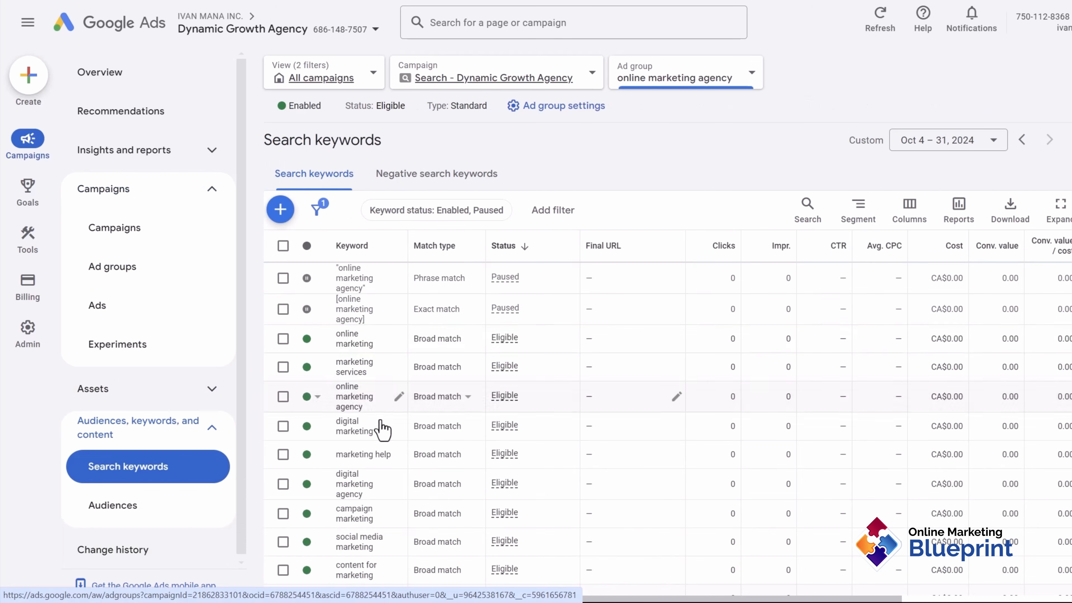
scroll(384, 435, down, 2)
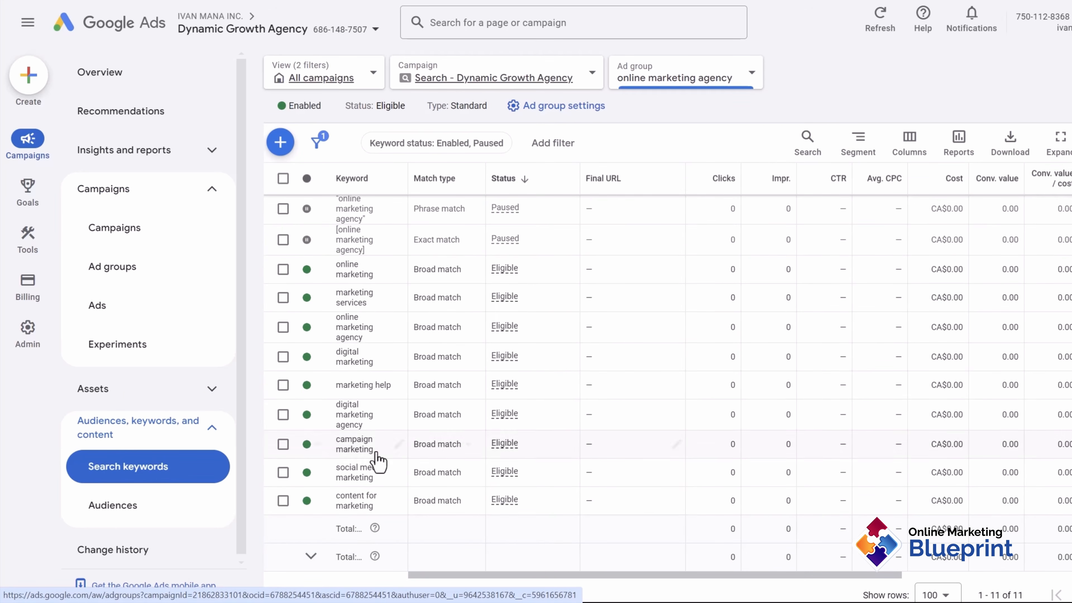
scroll(380, 461, up, 2)
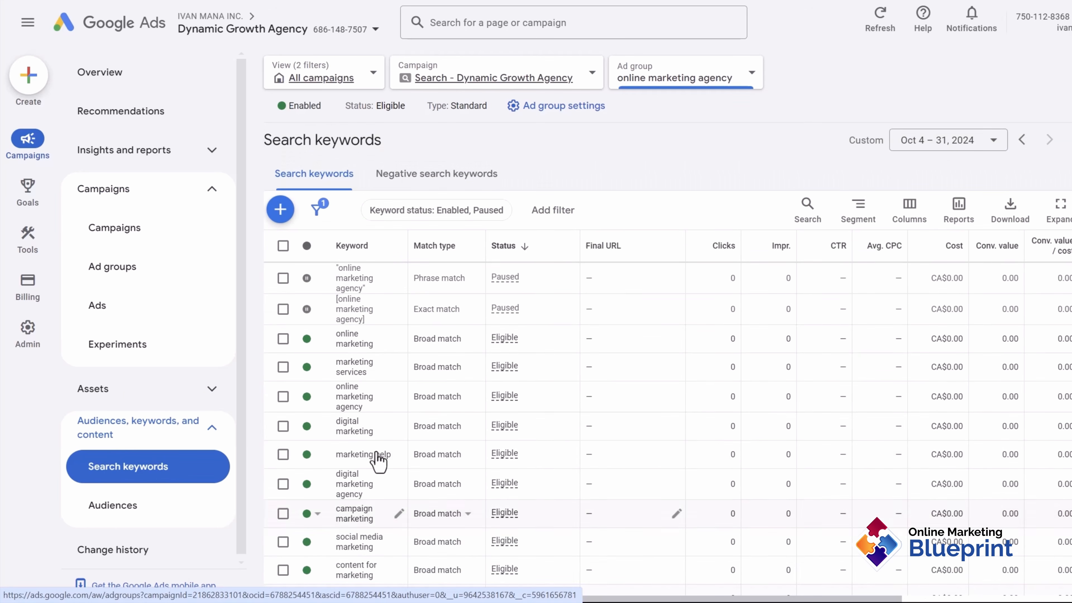
Copy the "online marketing agency" ad group and paste it into the "Search - Dynamic Growth Agency" campaign
click(171, 277)
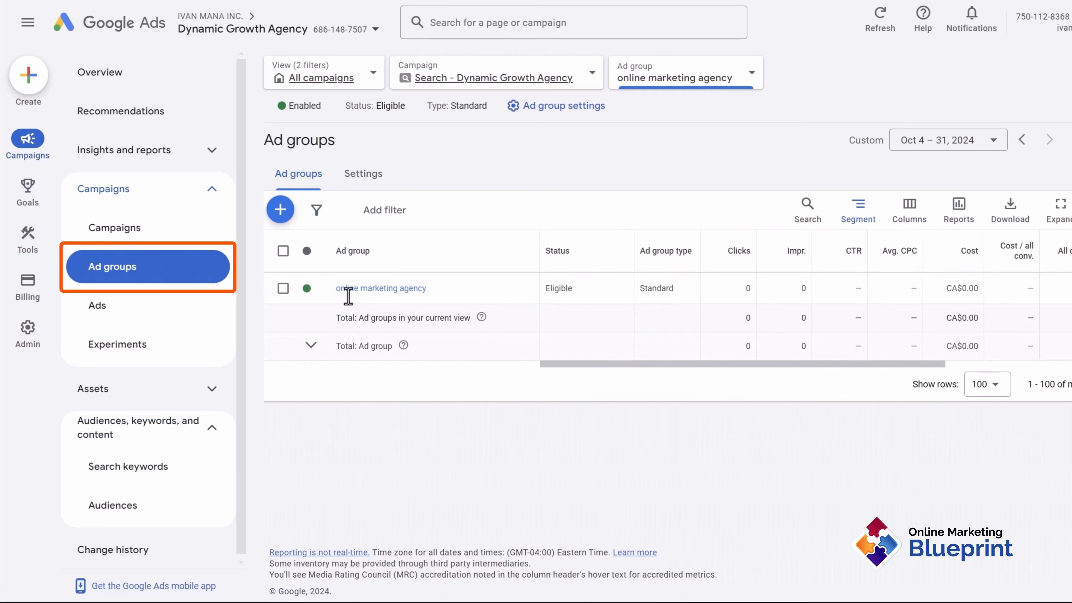
click(283, 288)
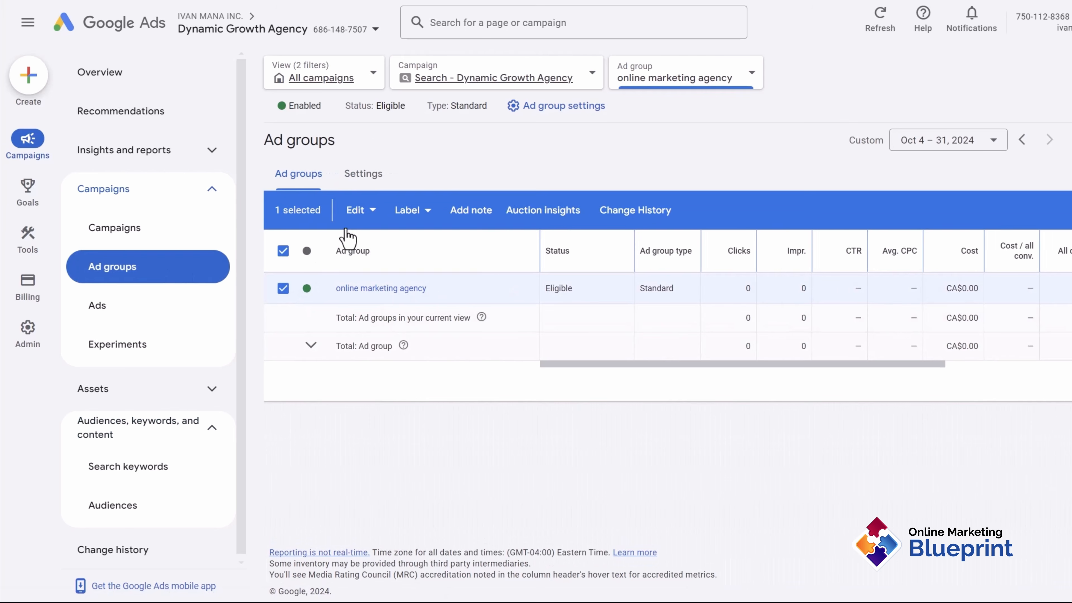
key(ctrl+c)
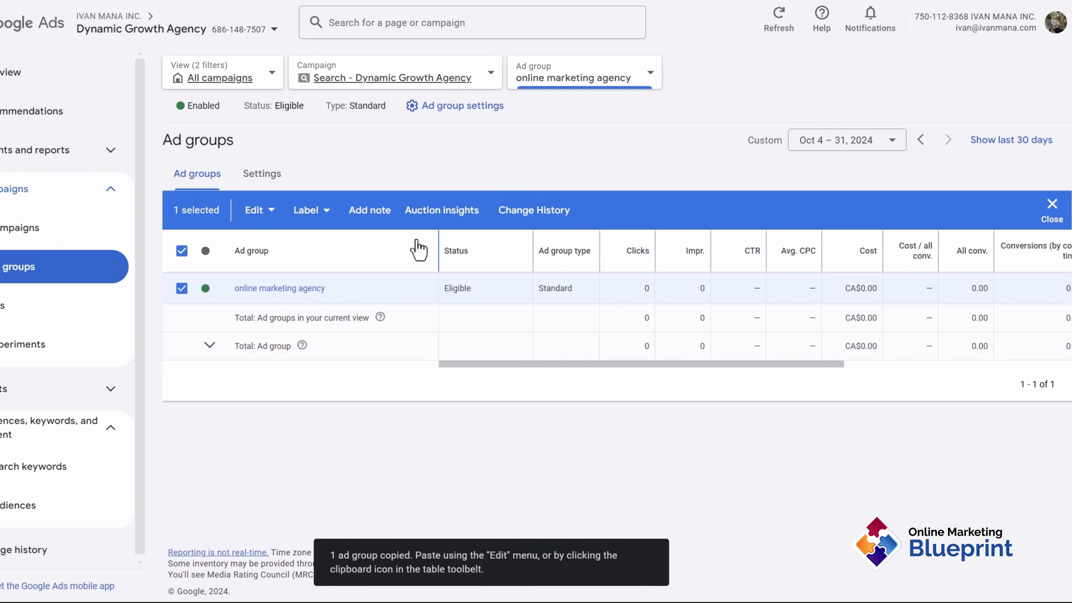
click(1052, 207)
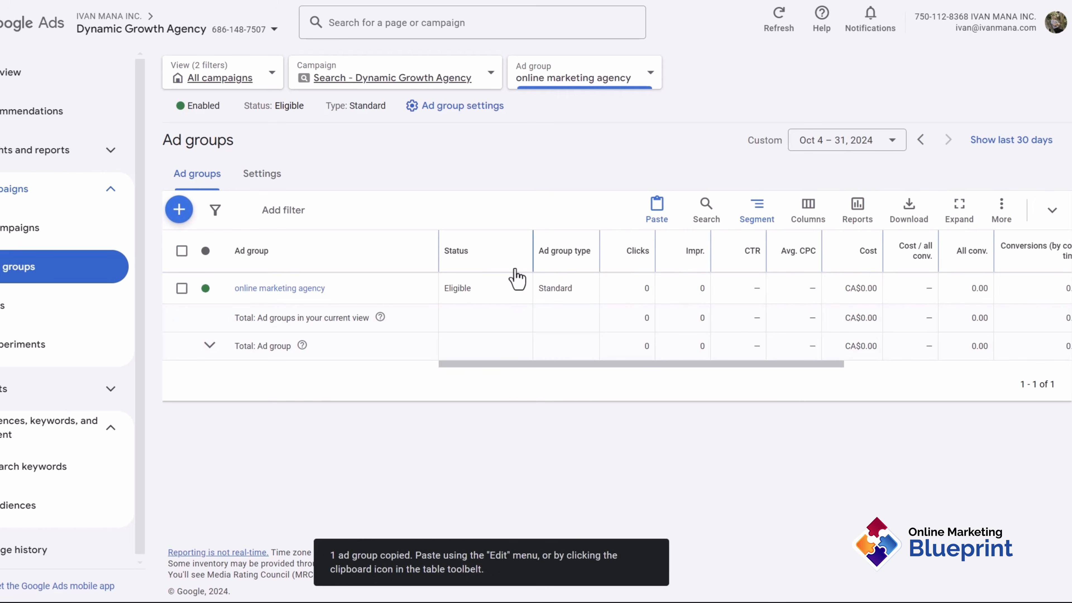
click(656, 210)
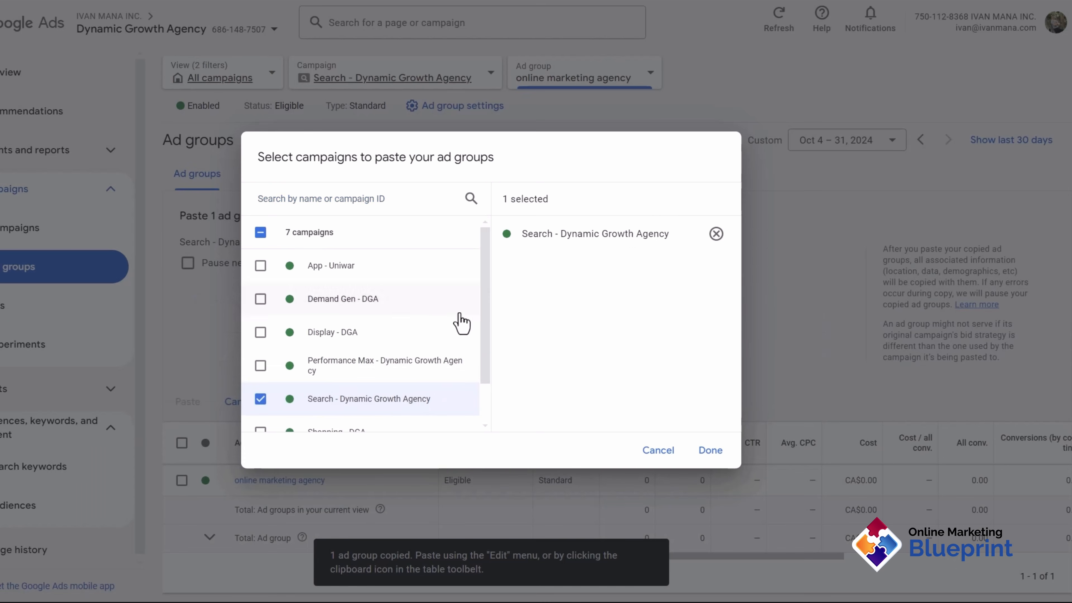
click(718, 454)
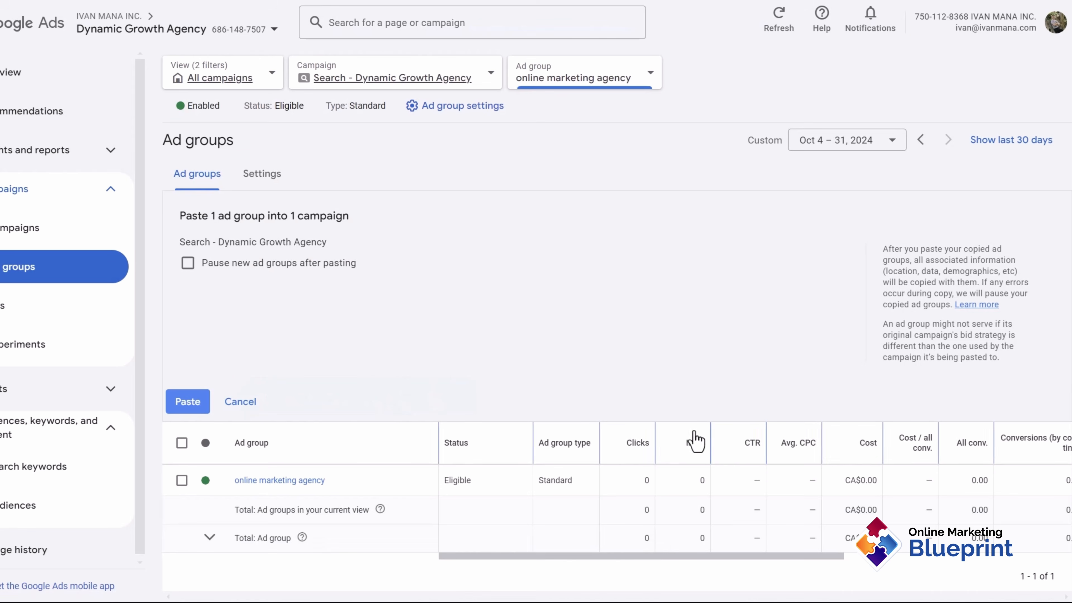
click(178, 411)
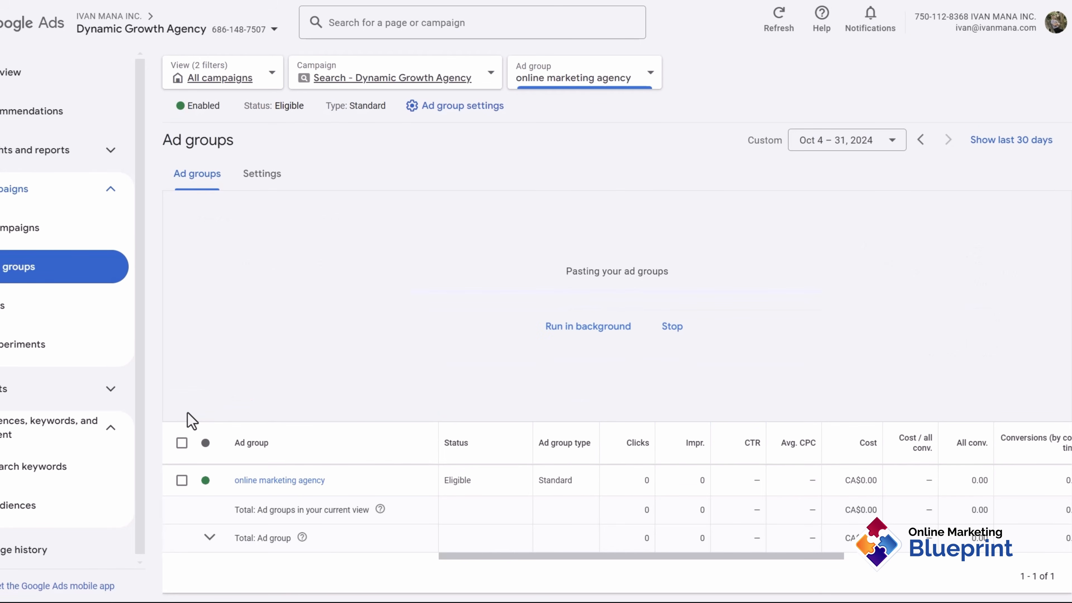
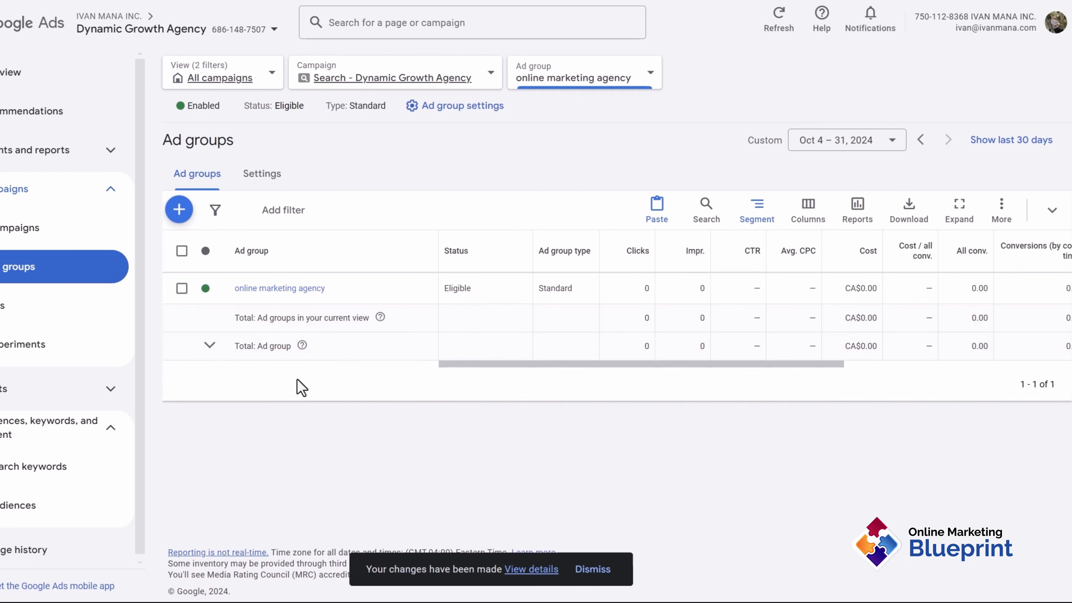
Return to the campaign's ad group list and rename "online marketing agency #2" as "facebook ads agency"
click(526, 570)
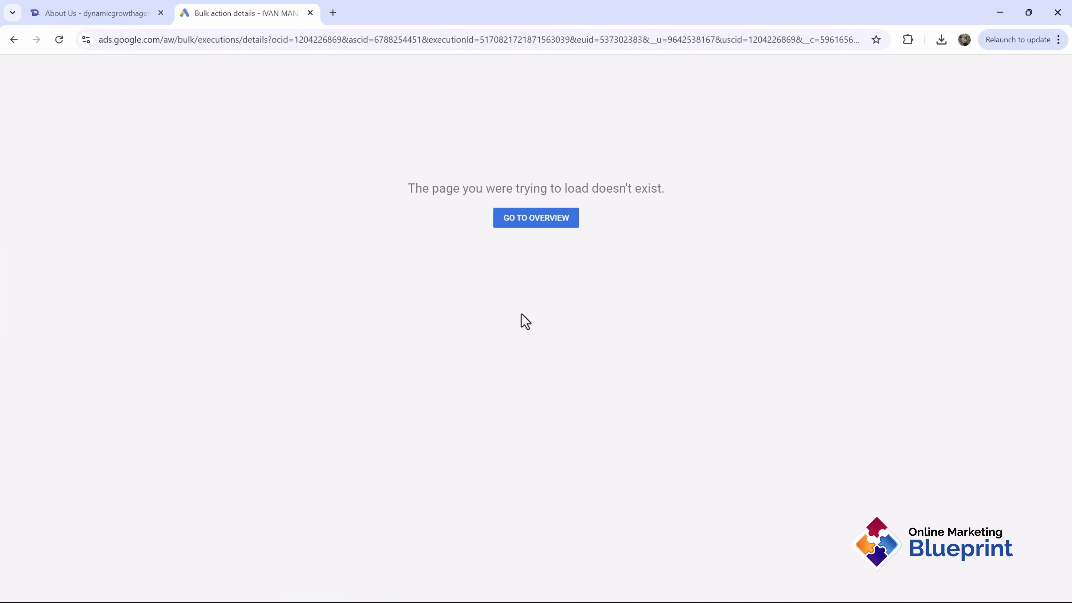
click(509, 223)
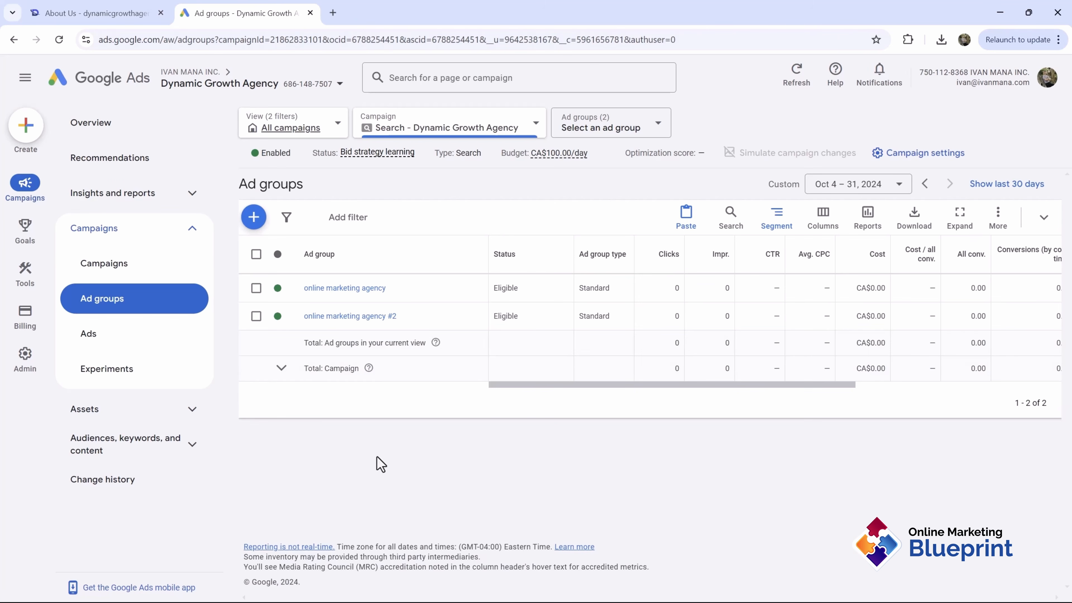
click(409, 316)
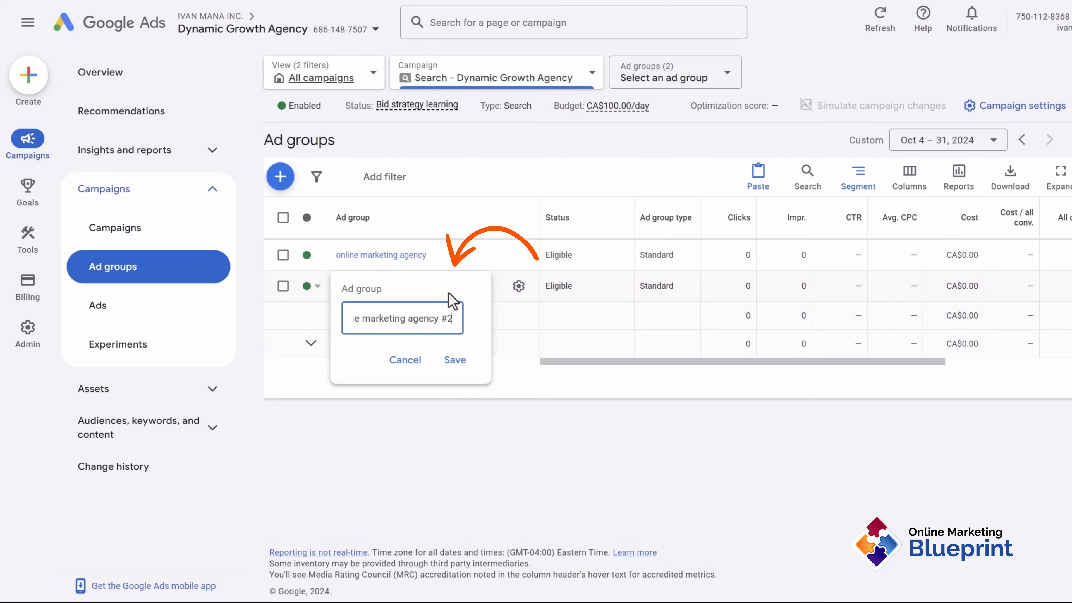
triple_click(404, 318)
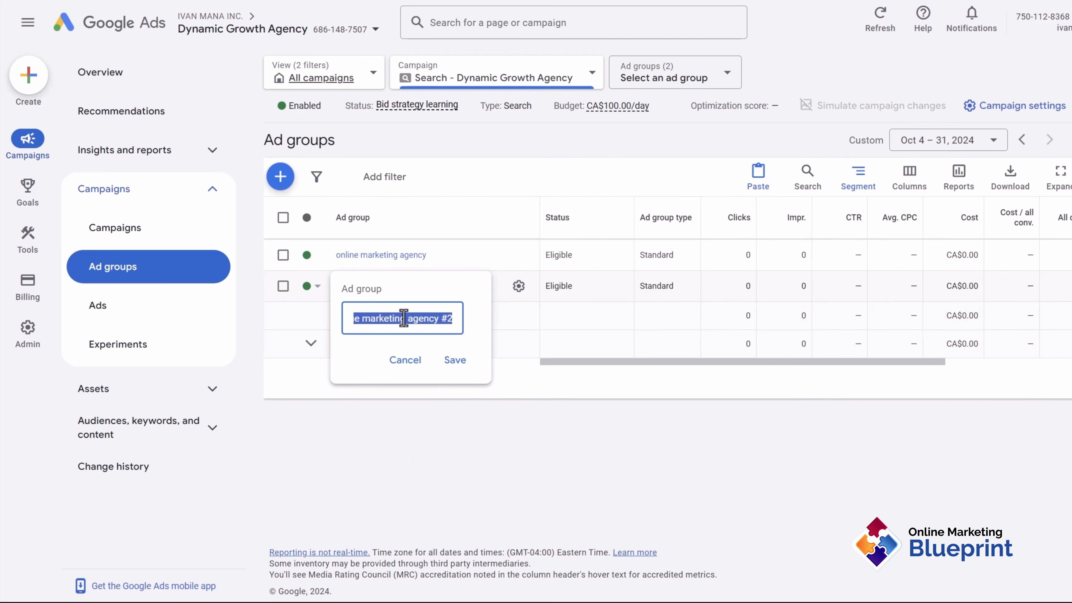
text(facebook ads agency)
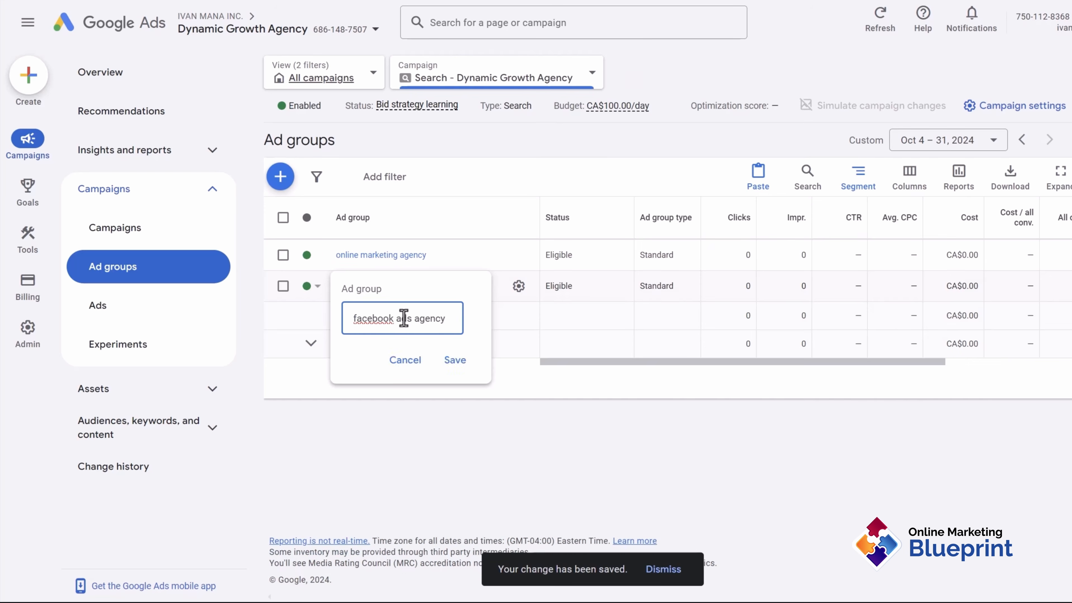
key(super)
click(515, 586)
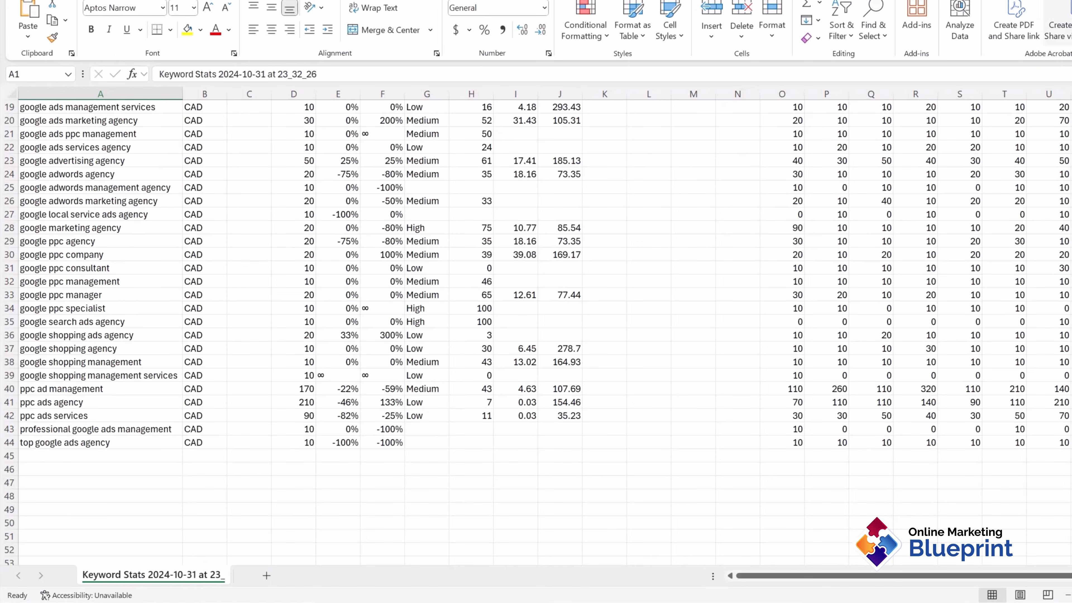
key(alt+Tab)
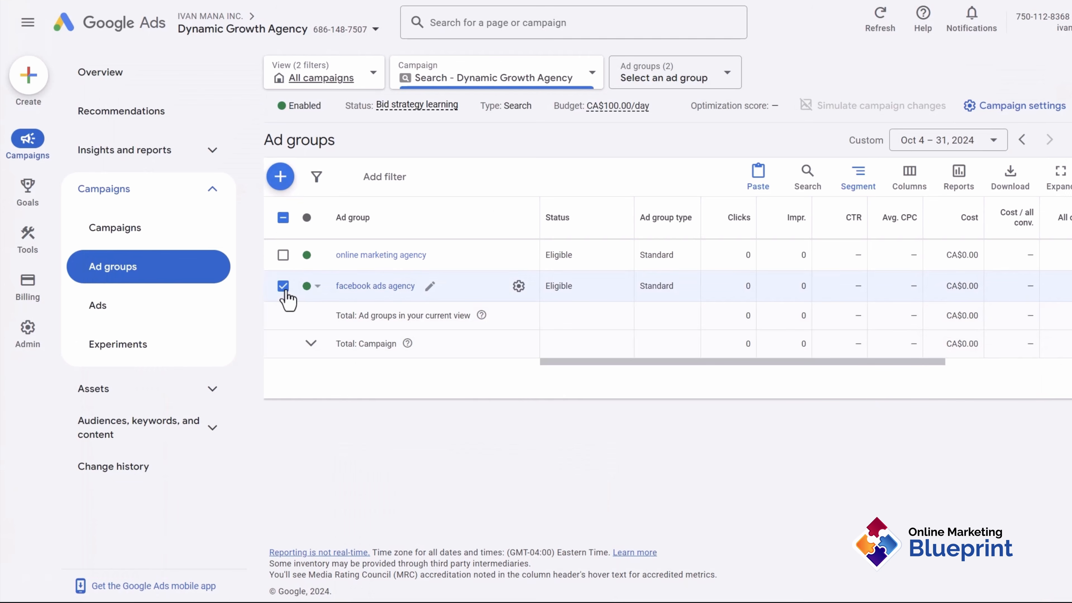
Copy the "online marketing agency" and "facebook ads agency" ad groups, paste them into "Search - Dynamic Growth Agency", and clear the selection
click(283, 255)
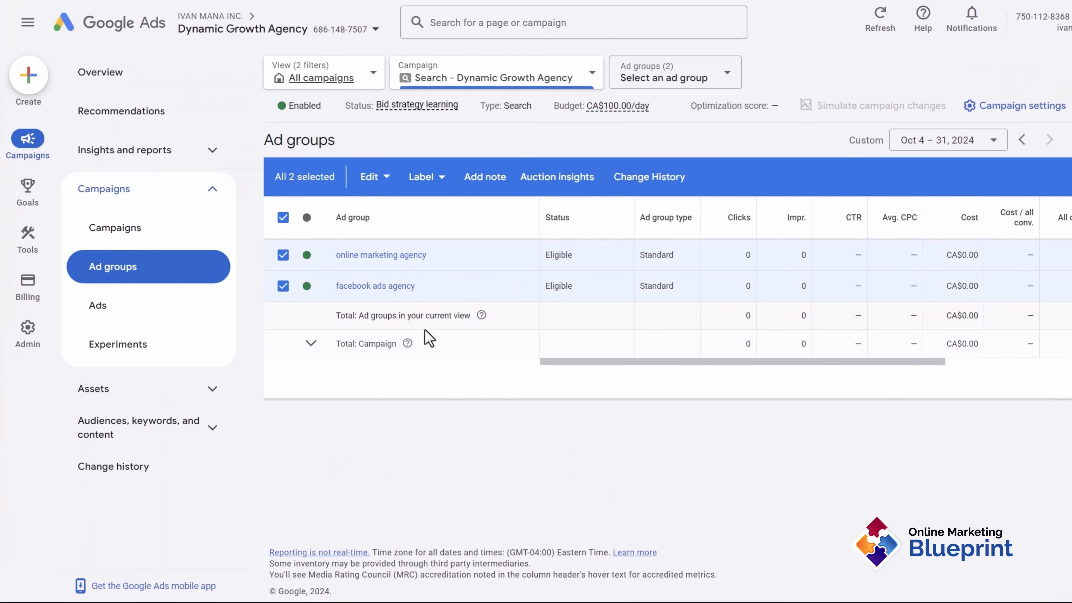
key(ctrl+c)
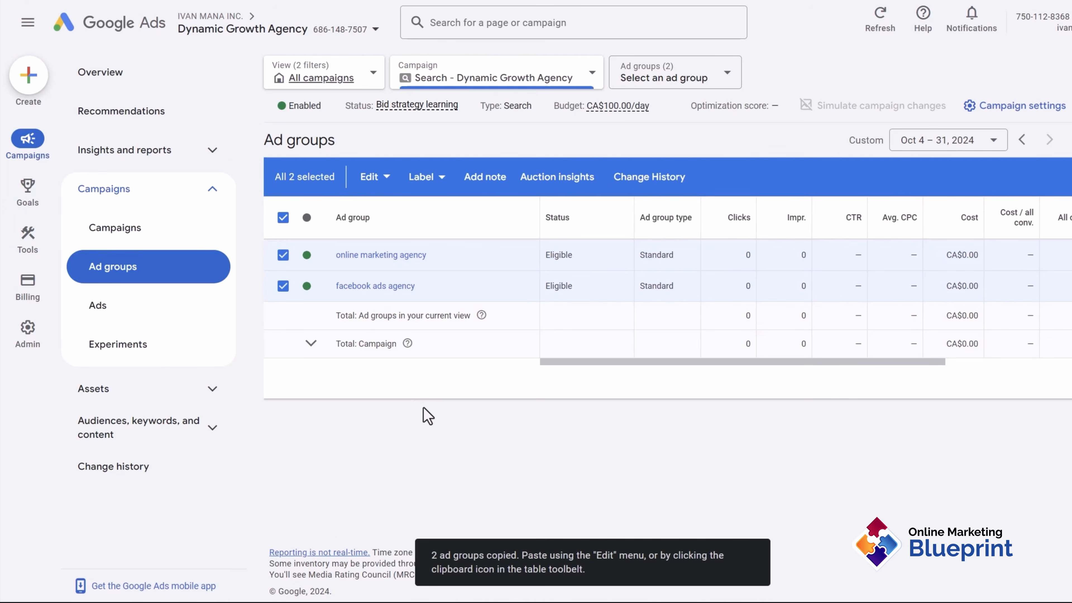
key(ctrl+v)
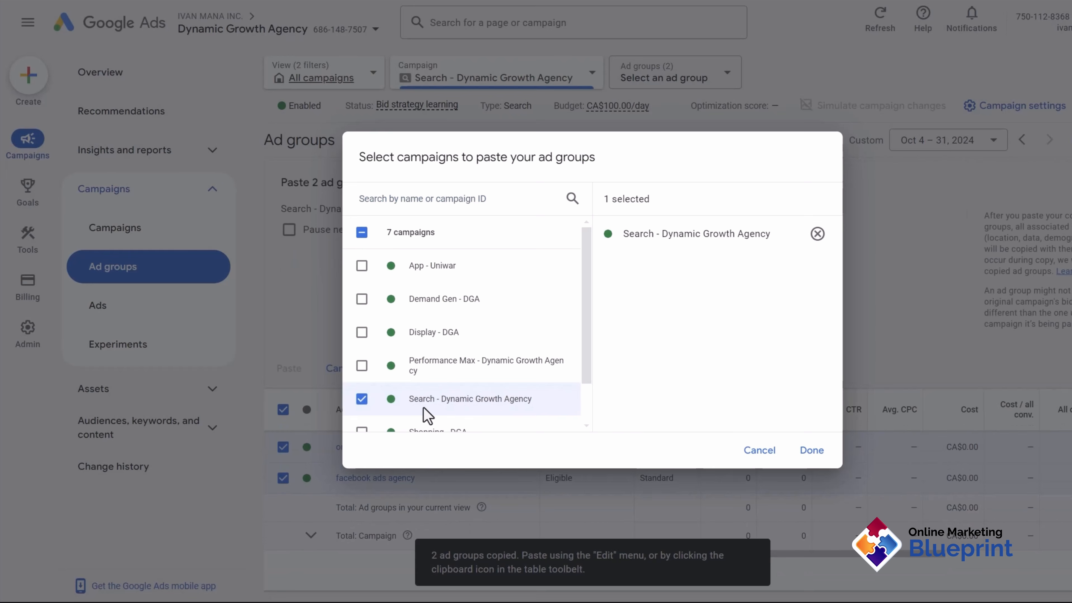
click(812, 450)
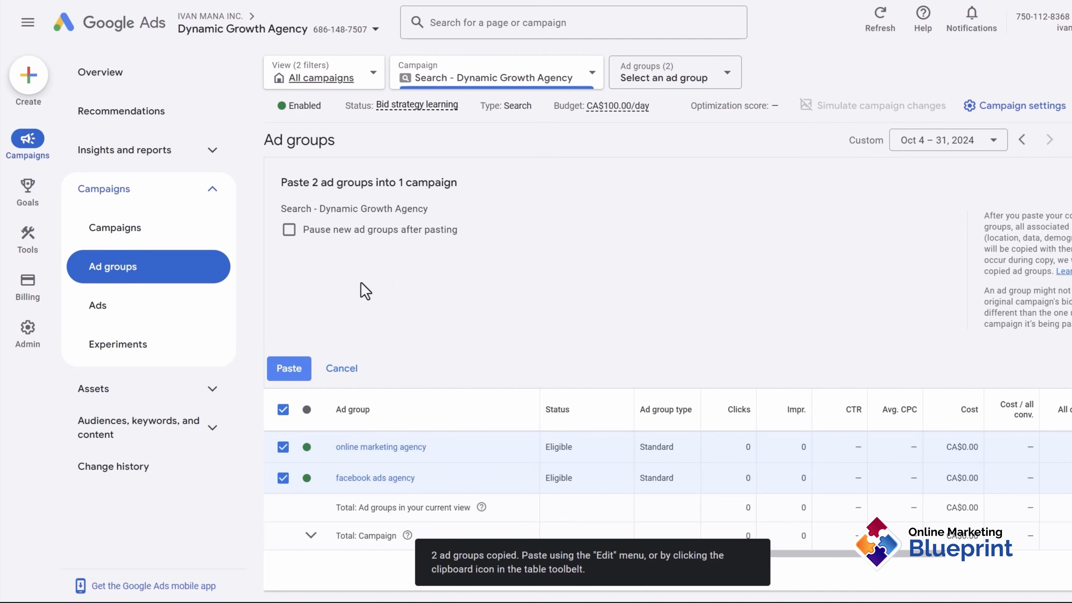
click(286, 368)
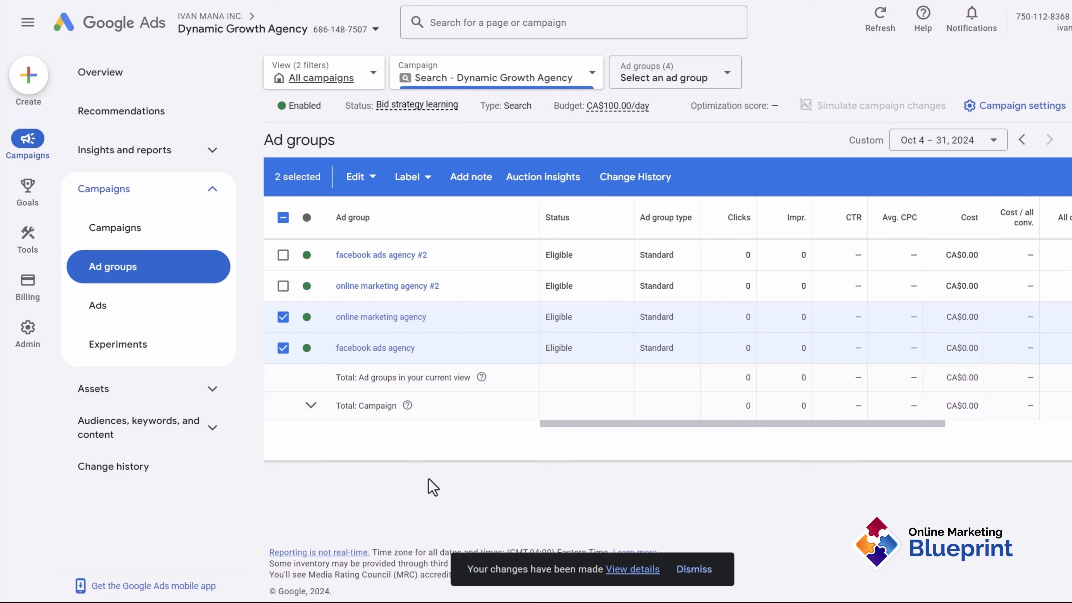
click(282, 218)
click(282, 218)
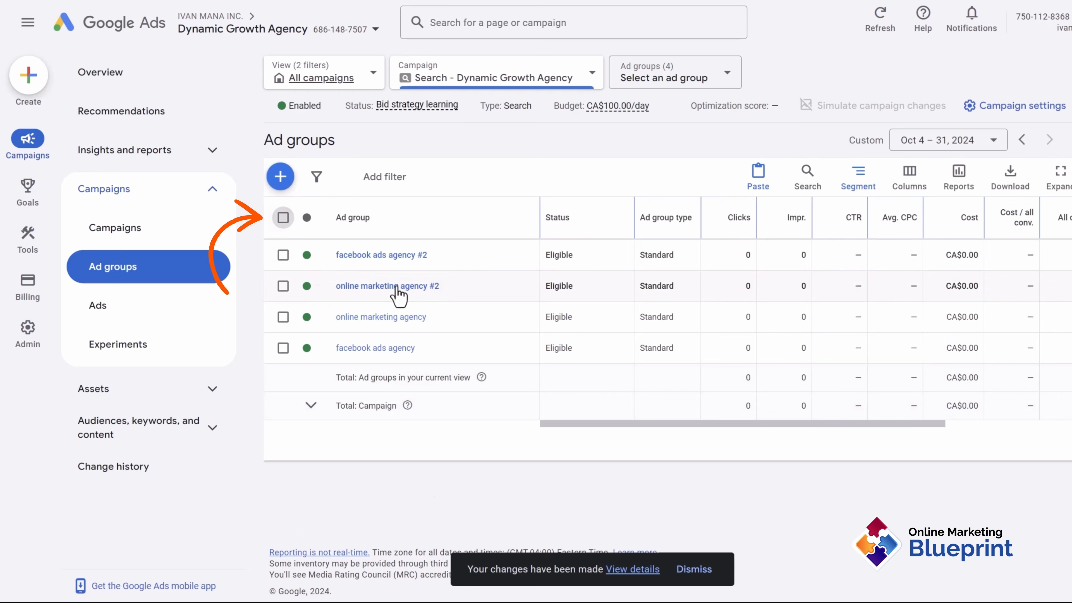
Rename the "online marketing agency #2" ad group as "google ads agency"
click(462, 287)
triple_click(396, 318)
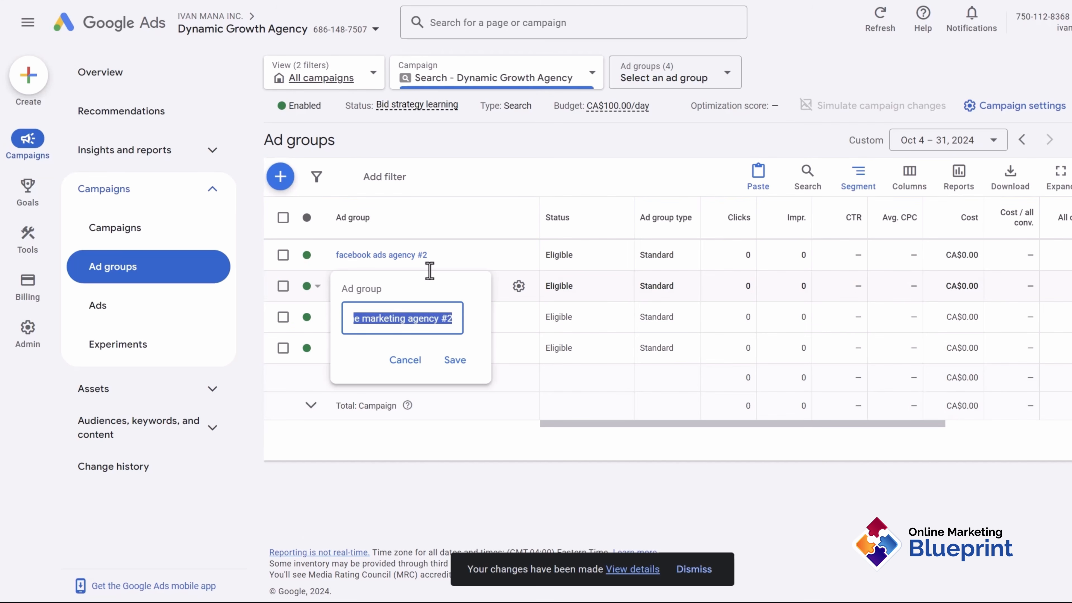
text(google ads agency)
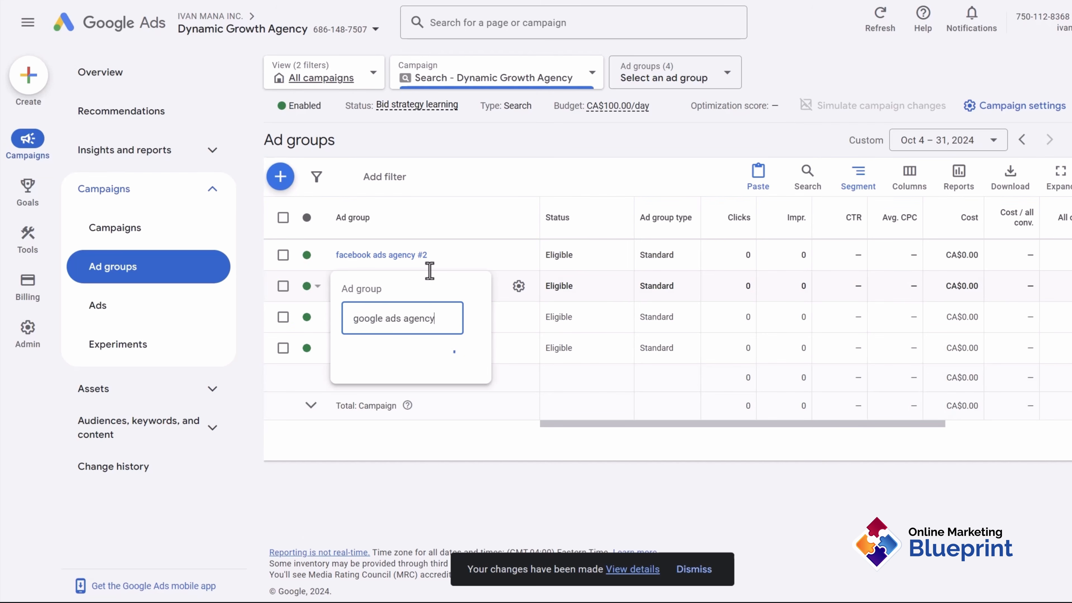
Rename the "facebook ads agency #2" ad group as "website building agency"
click(439, 255)
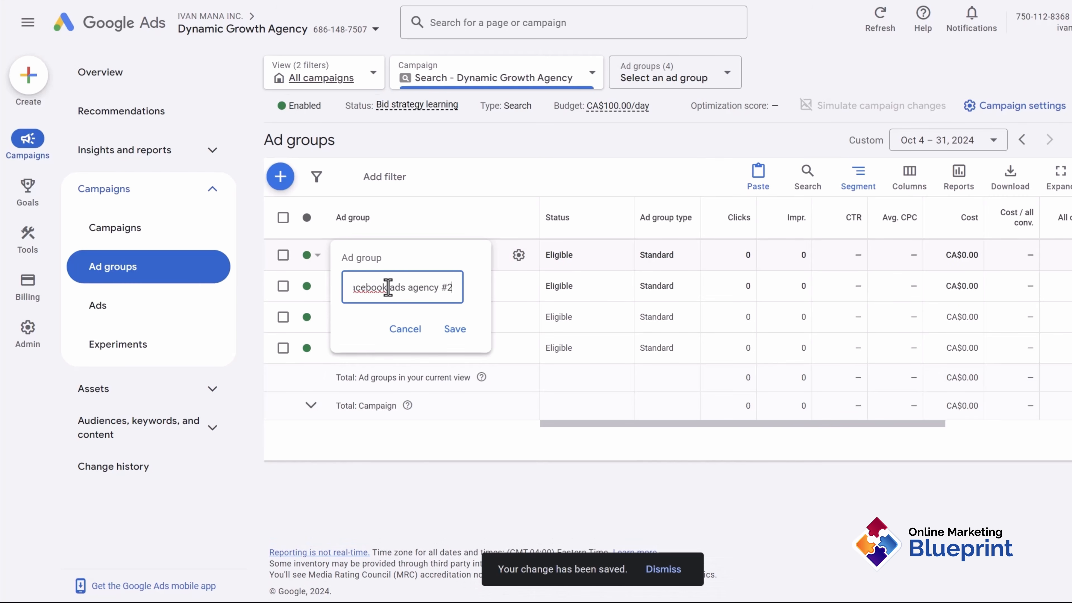
triple_click(388, 287)
text(website bu)
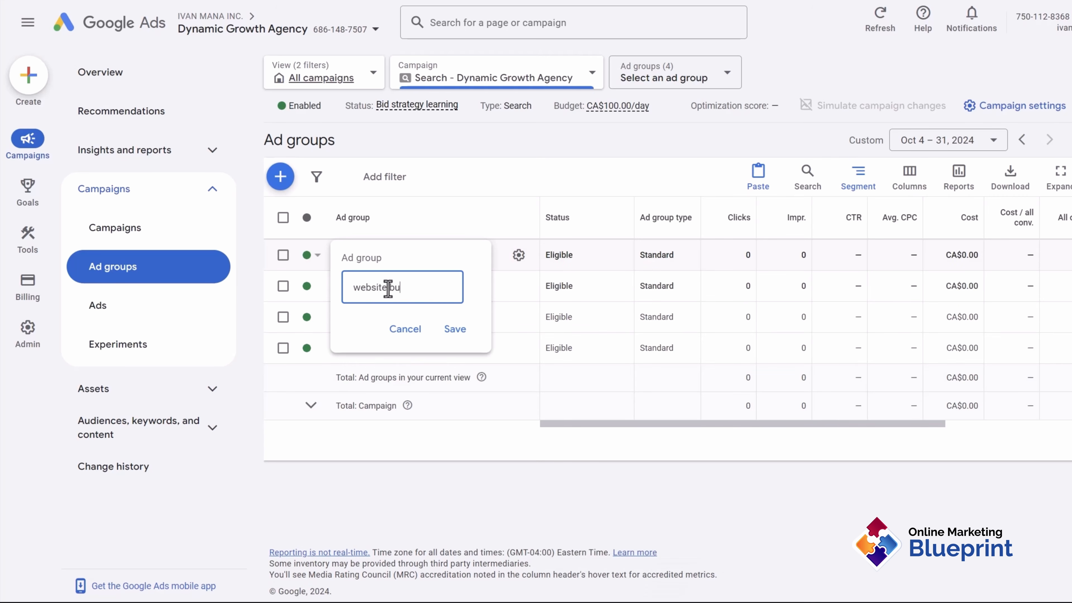
text(ilding agency)
key(Return)
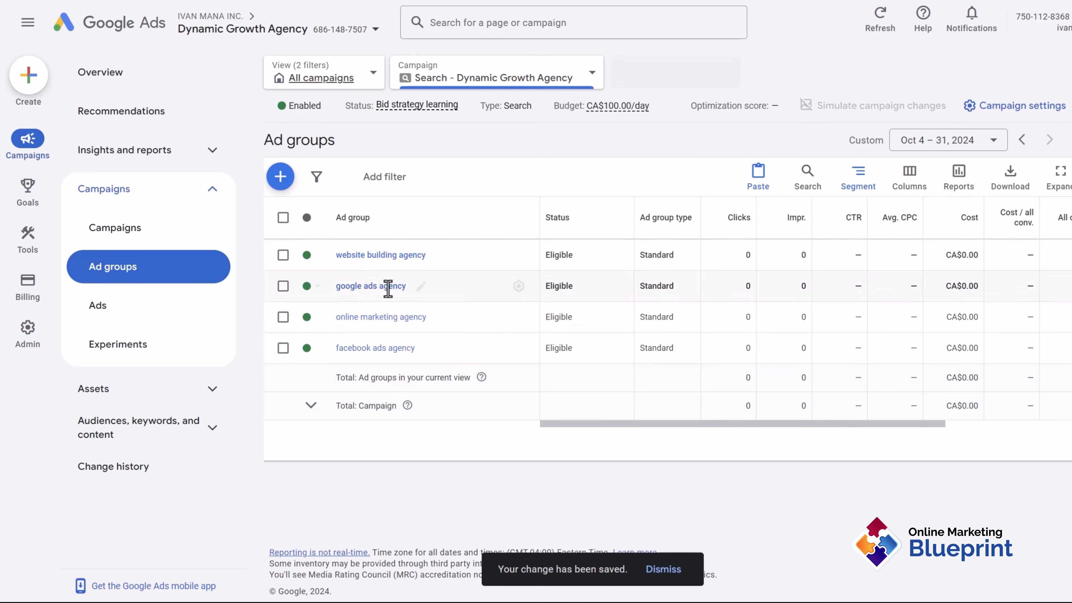
Open the search keywords of the "google ads agency" ad group
click(351, 286)
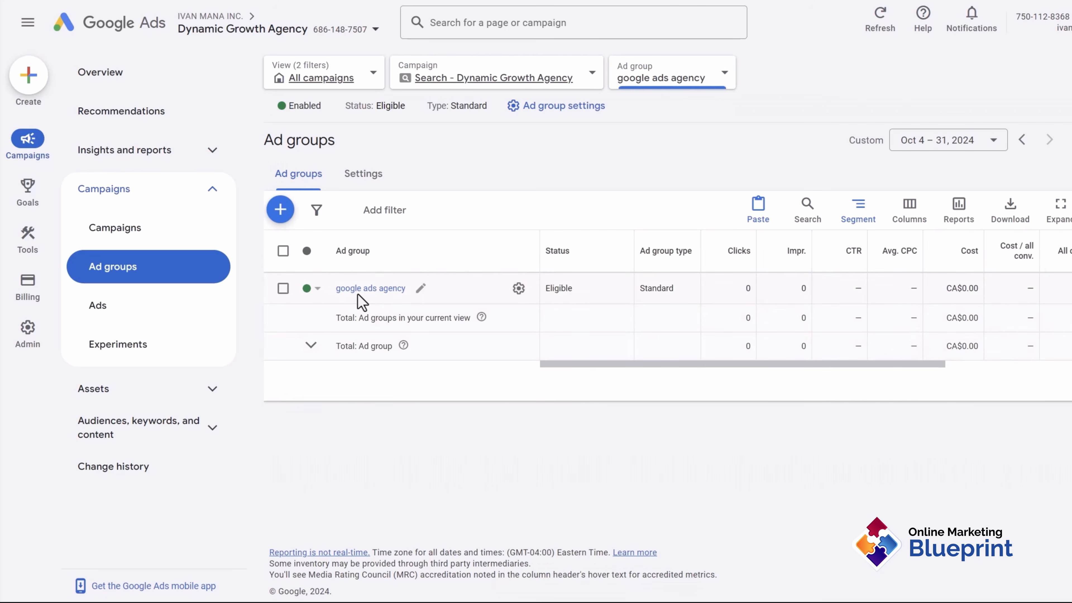
click(172, 262)
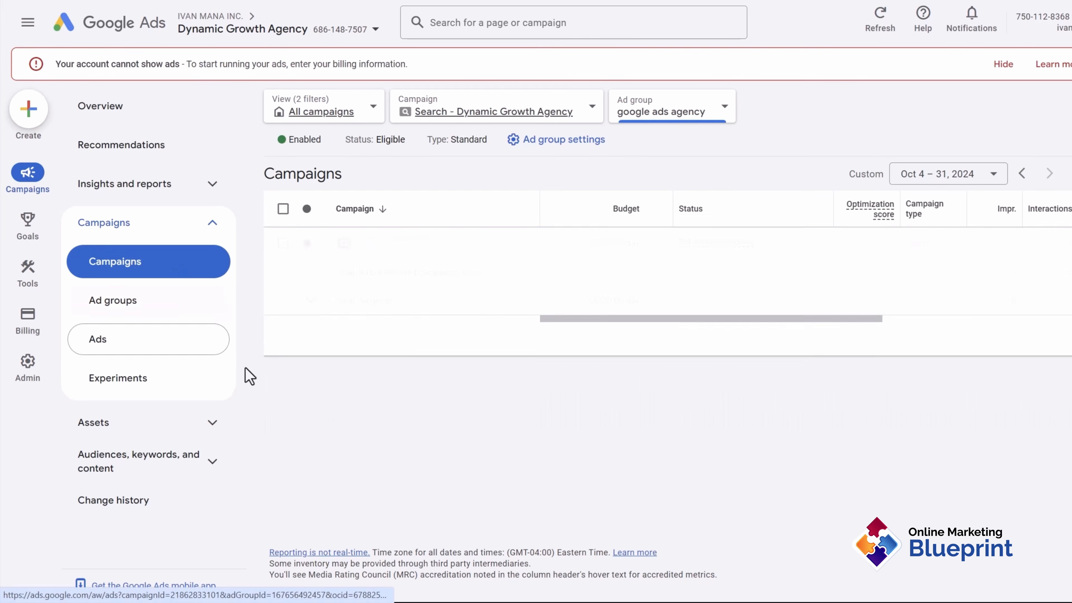
click(368, 285)
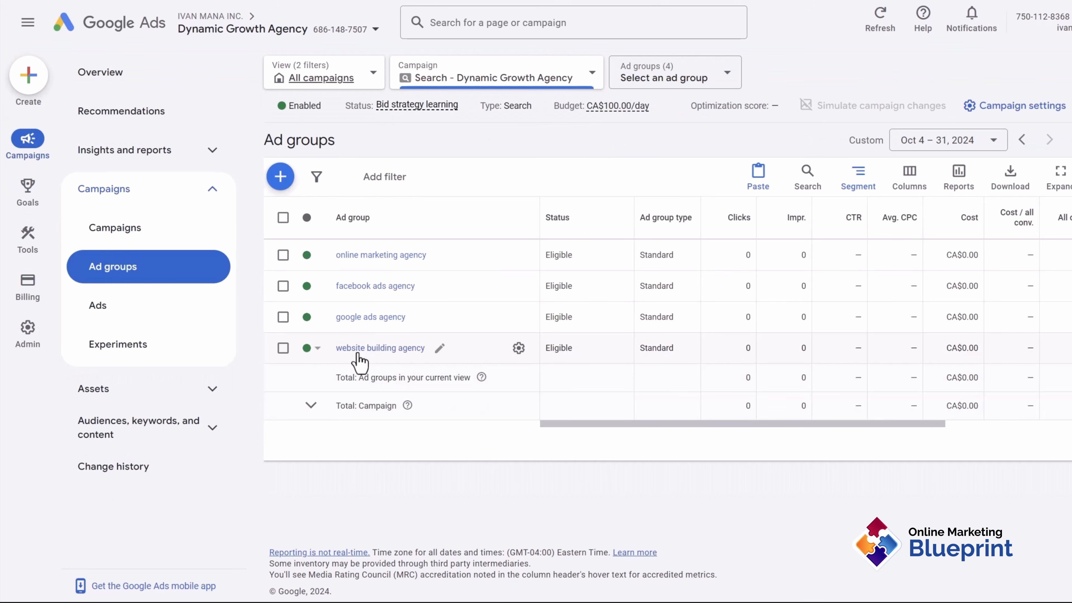
click(357, 318)
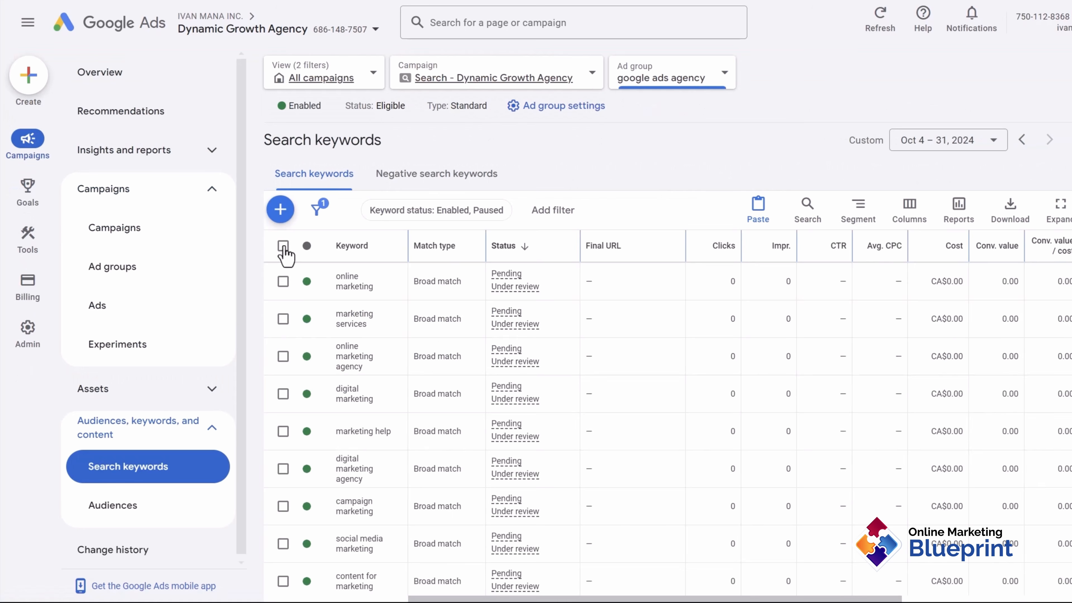
Permanently remove all search keywords from the "google ads agency" ad group
click(283, 247)
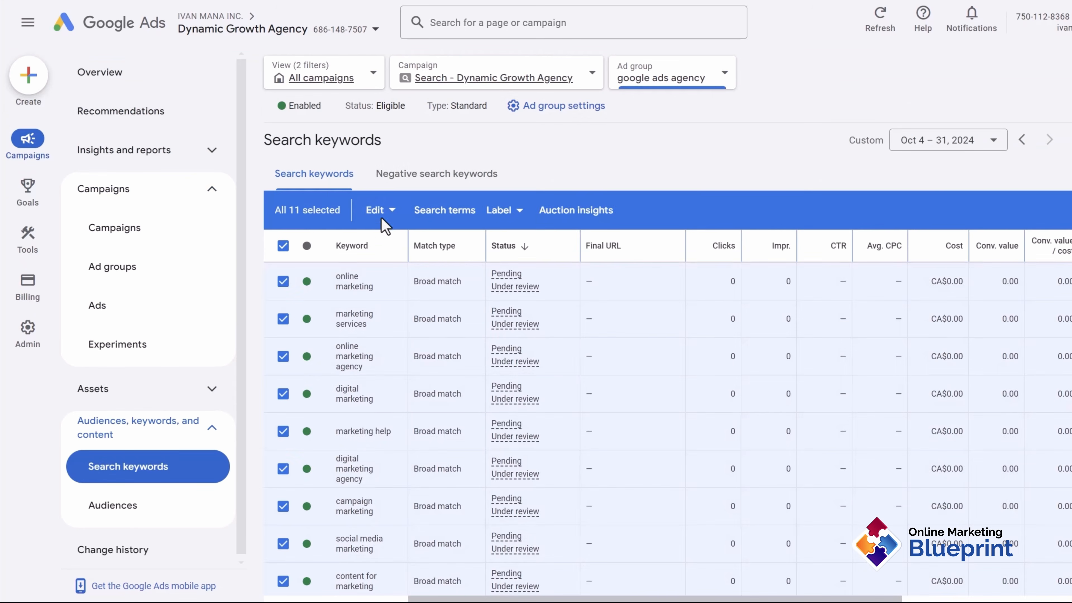
click(375, 209)
click(291, 228)
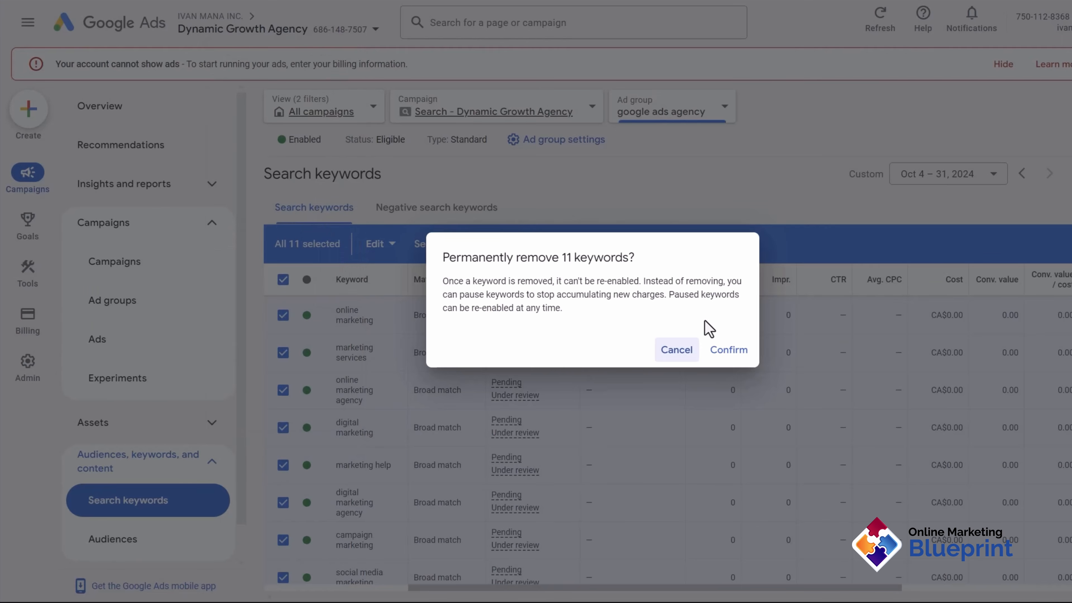
click(725, 350)
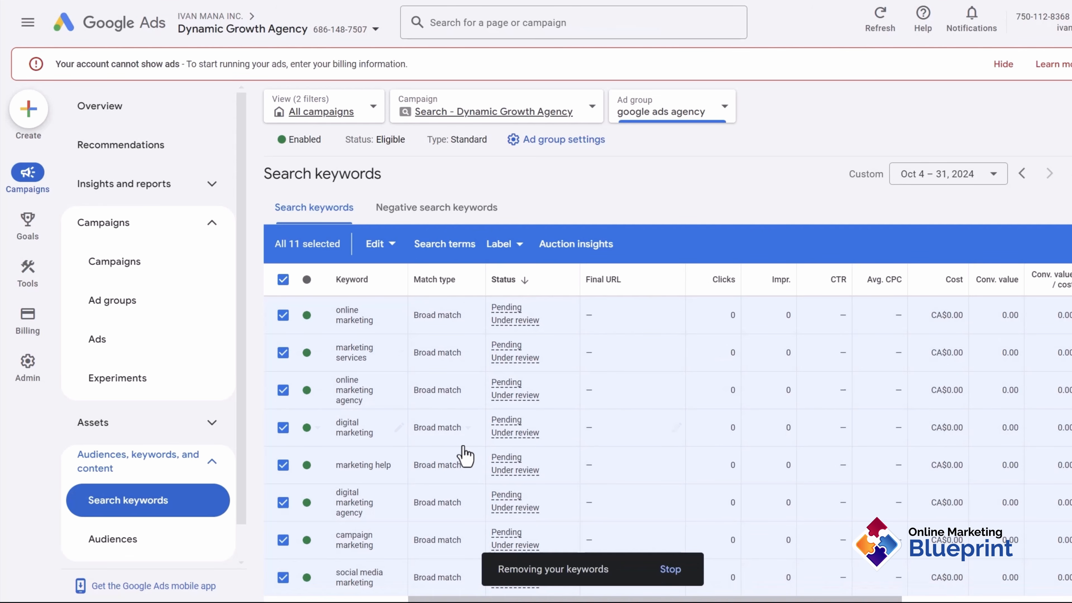
Copy all keywords from "top google ads agency" up to "adword agency" in the Excel Keyword Stats report
key(super)
click(519, 593)
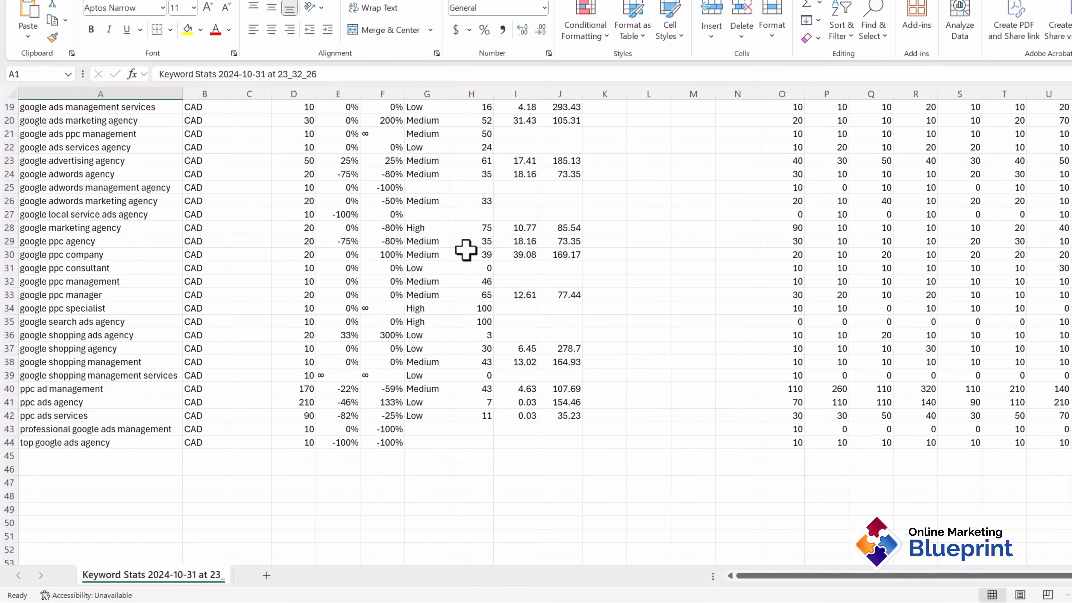
click(134, 441)
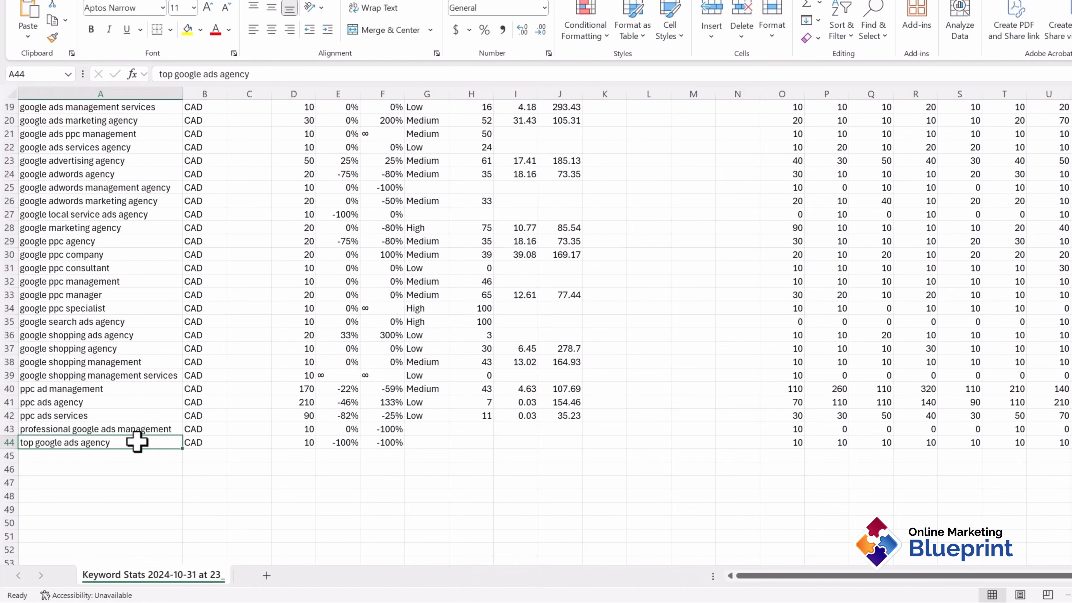
drag(136, 442, 86, 180)
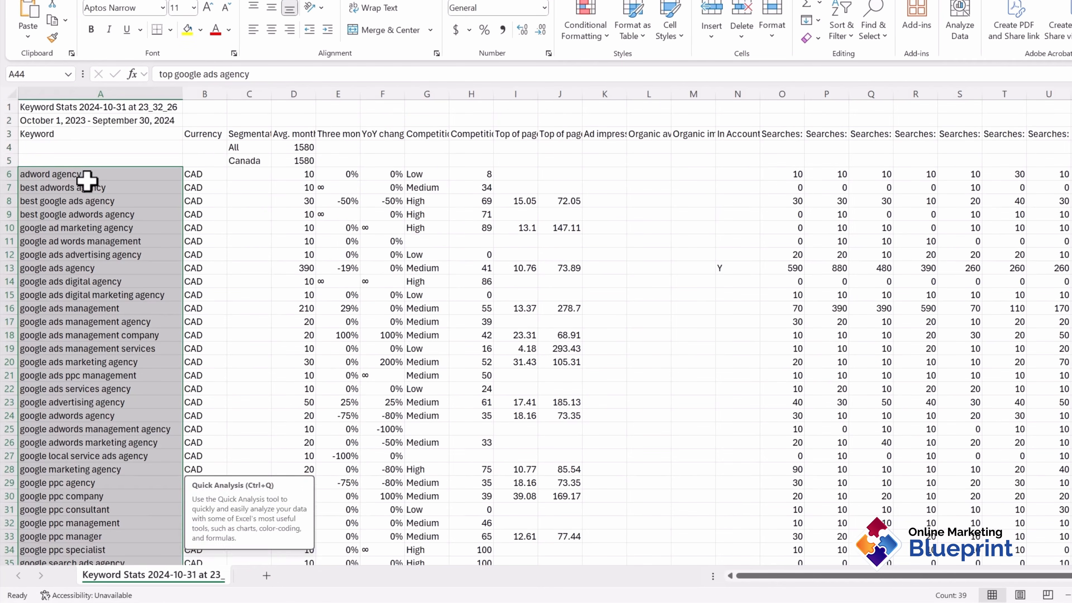
key(ctrl+c)
Switch back to Google Ads and add the copied keywords to the "google ads agency" ad group
key(alt+Tab)
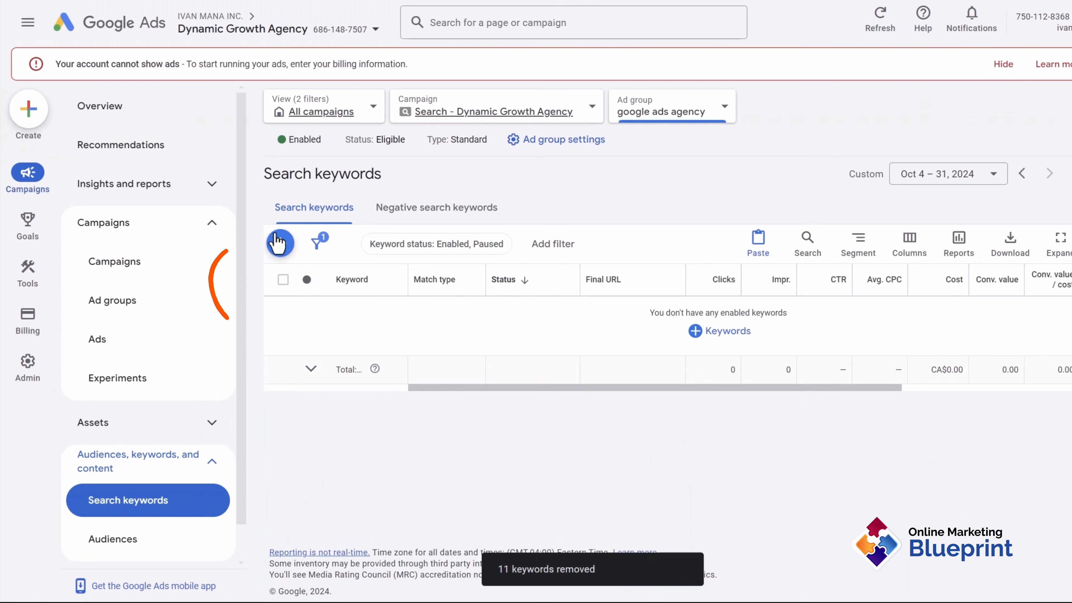
click(279, 243)
click(337, 336)
key(ctrl+v)
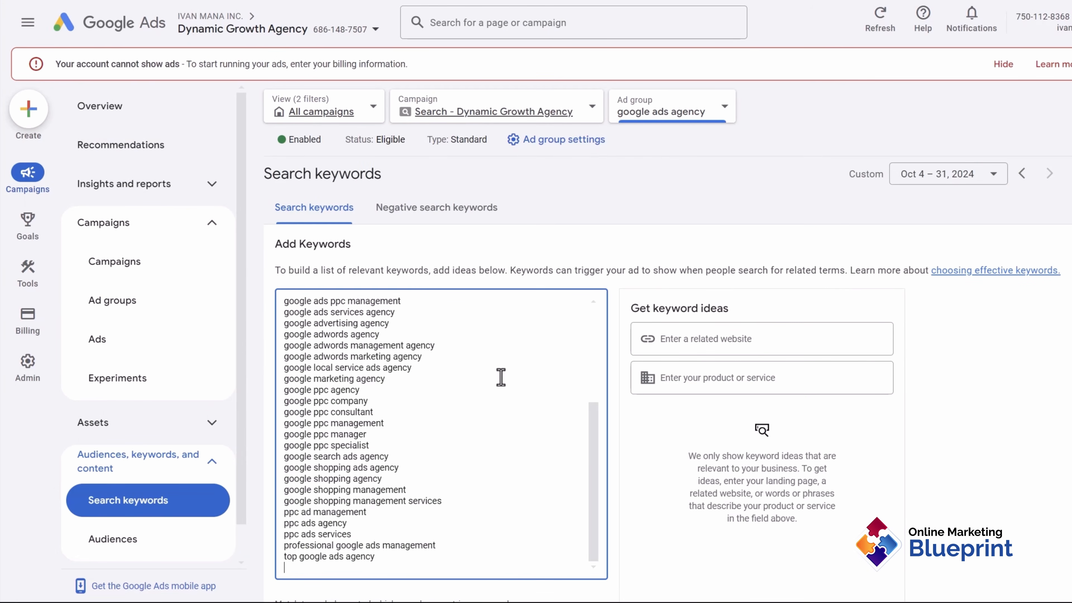
scroll(595, 472, down, 5)
click(304, 469)
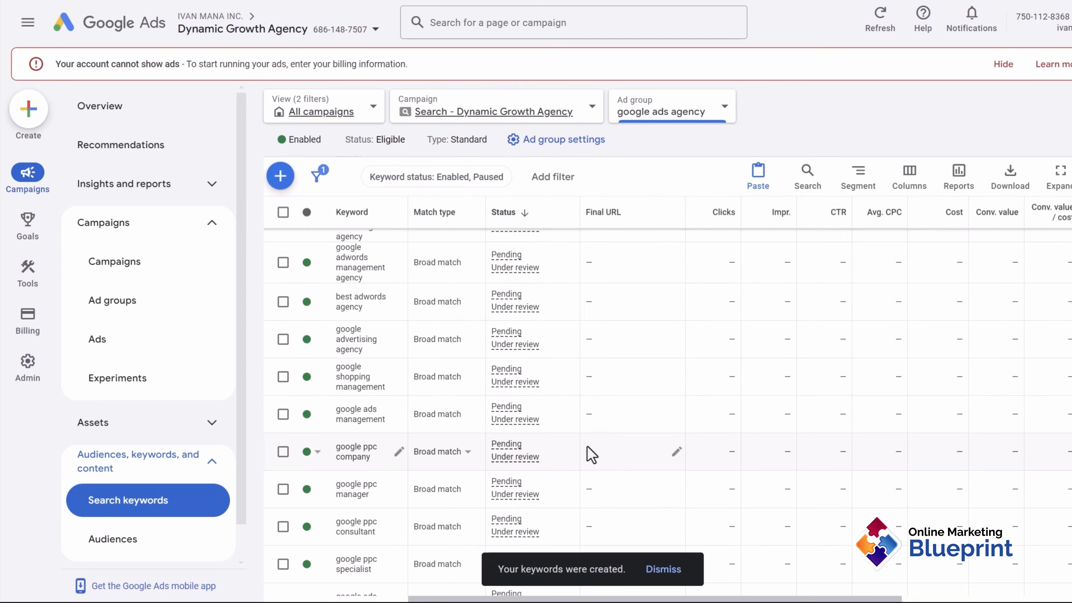
Change the match type of all search keywords in the "google ads agency" ad group to Exact match
scroll(591, 384, up, 5)
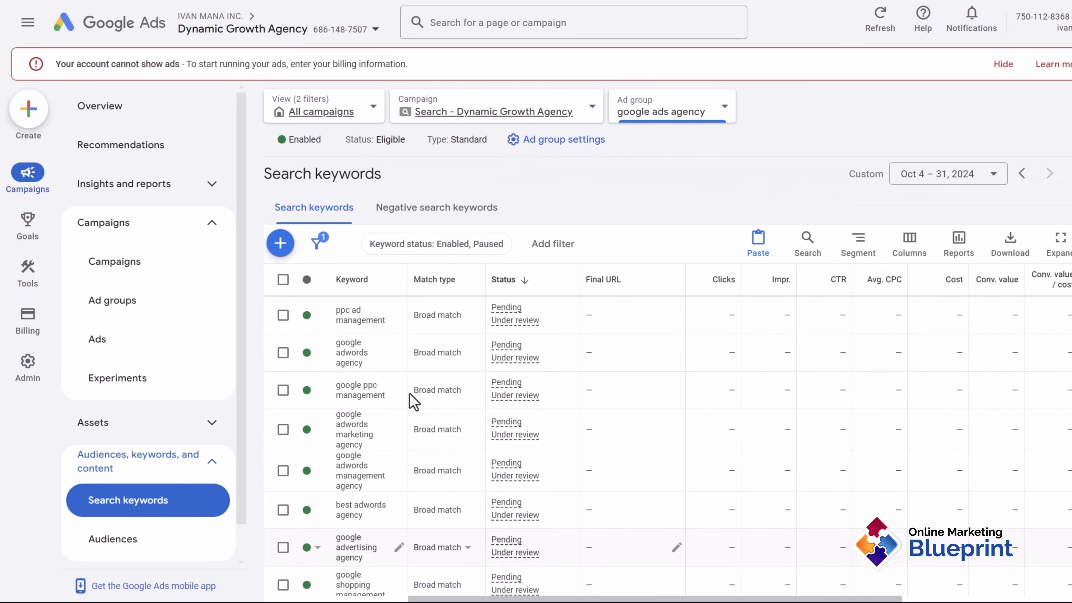
click(283, 280)
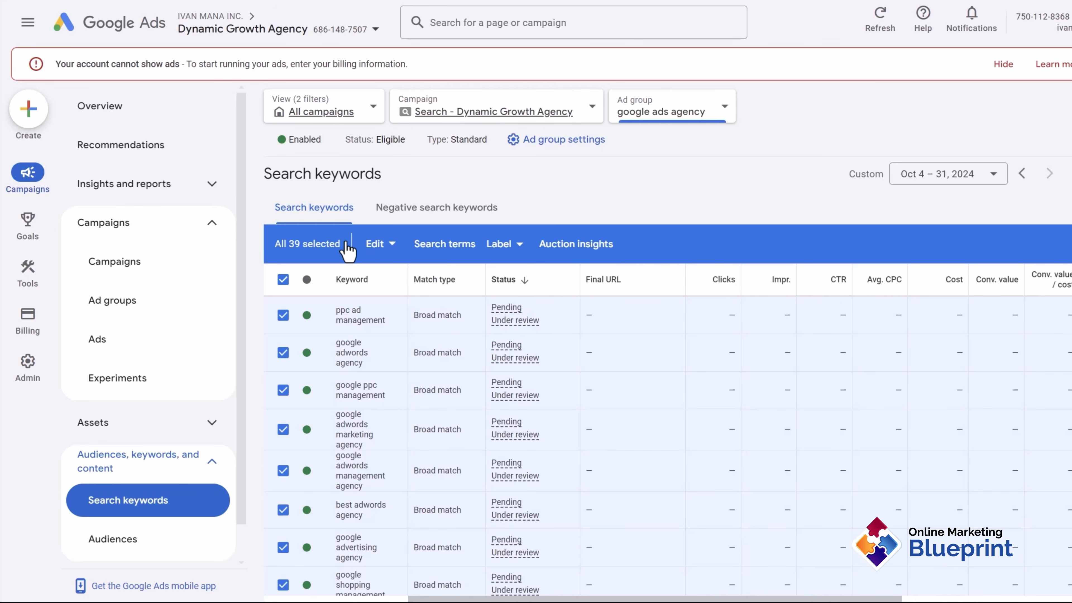
click(380, 245)
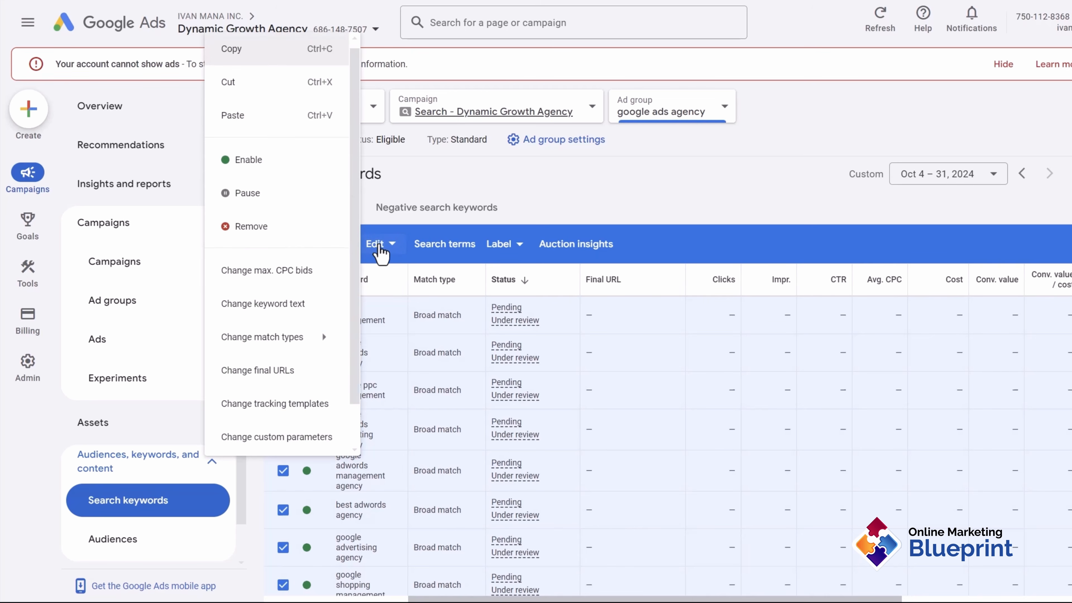
click(311, 334)
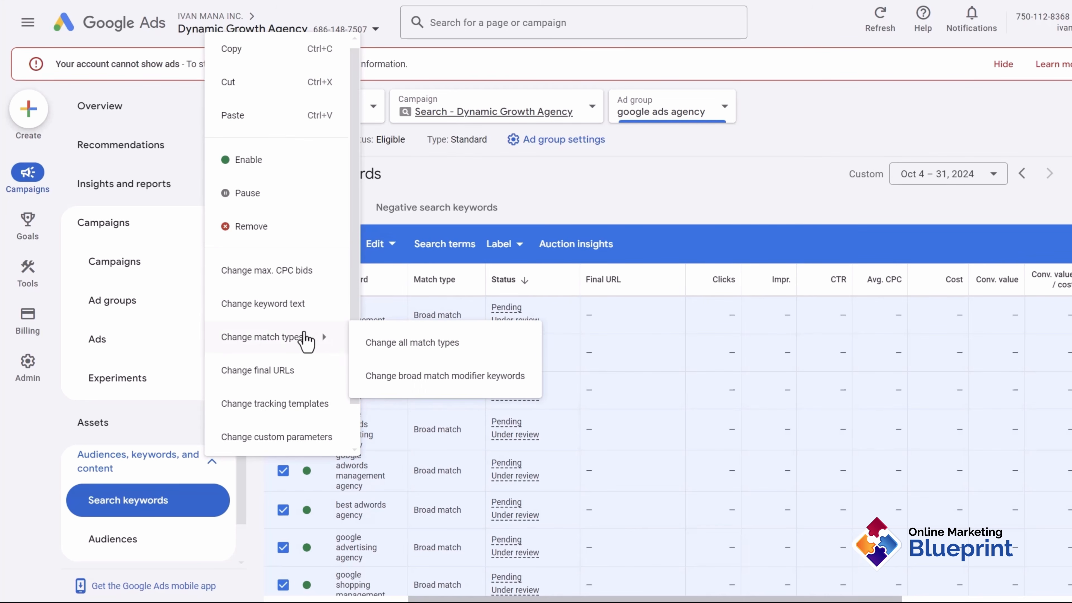
click(433, 353)
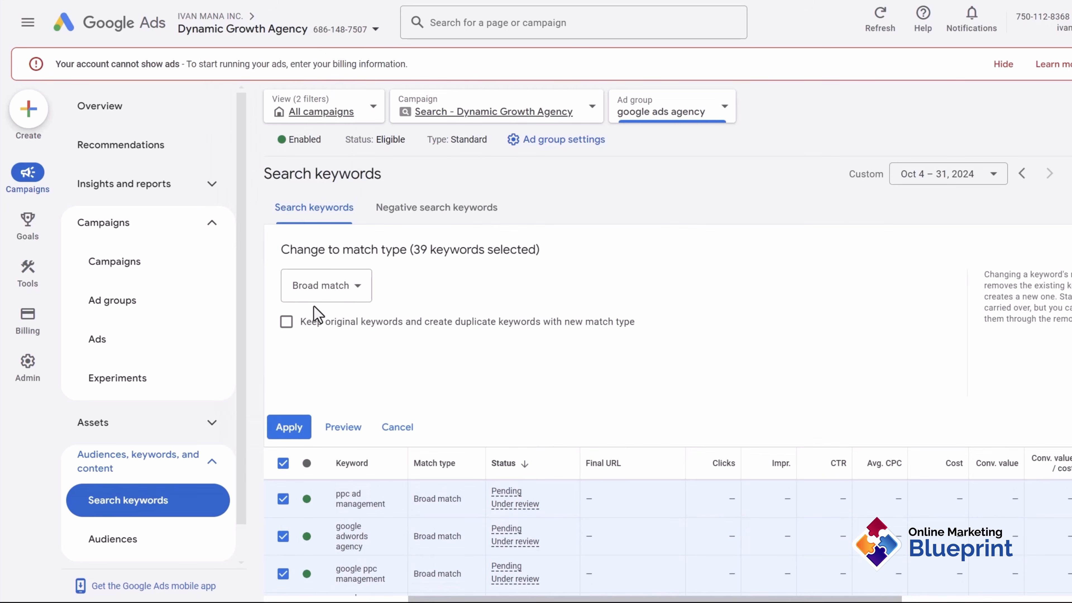
click(330, 297)
click(319, 331)
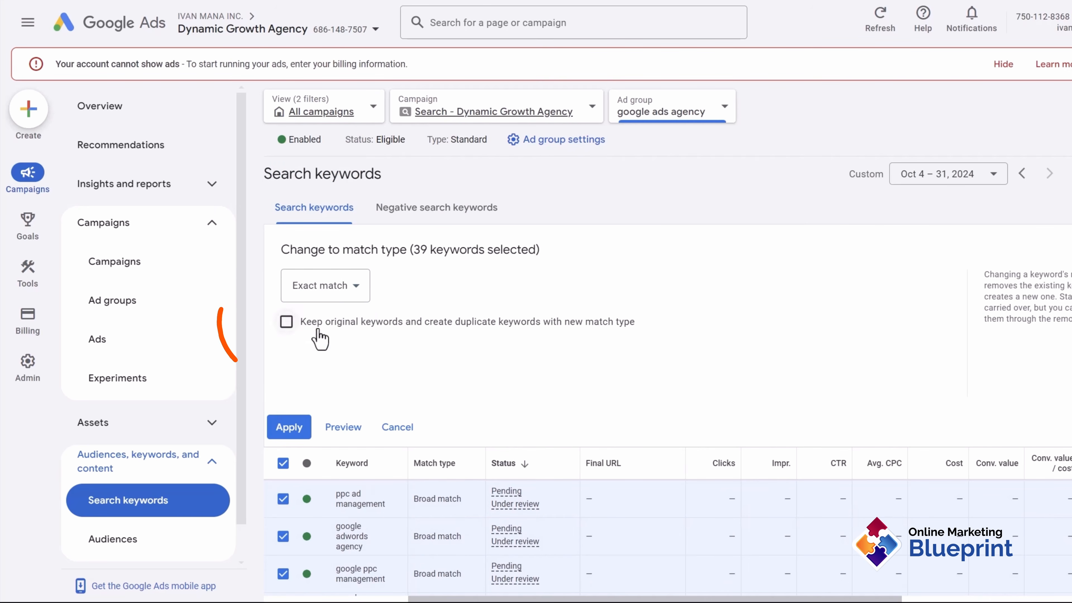
click(291, 428)
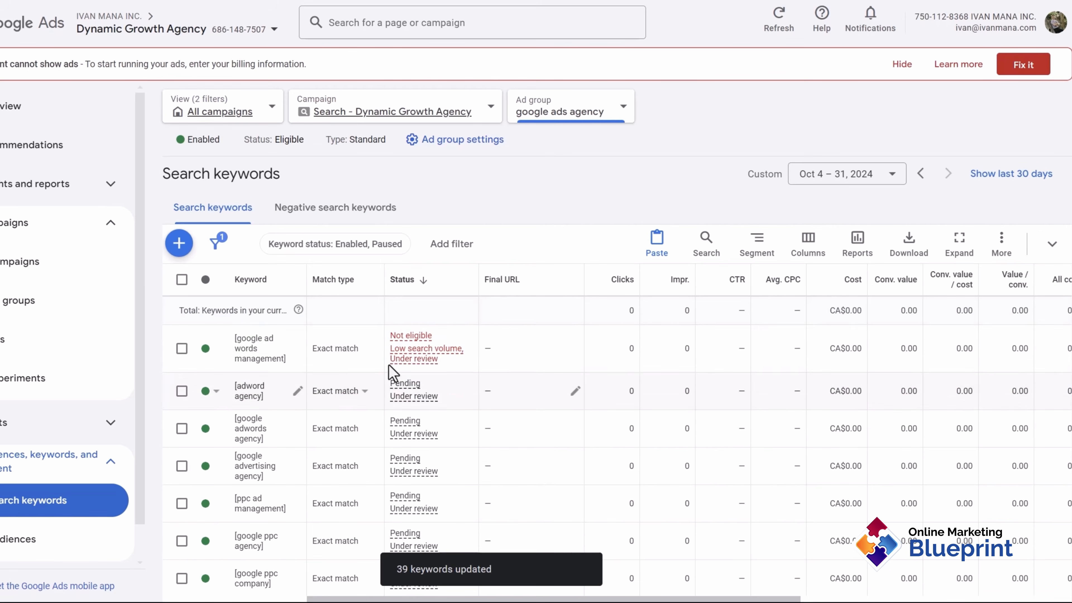
Widen the Keyword column of the search keywords table so each keyword fits on one line
mouse_move(416, 361)
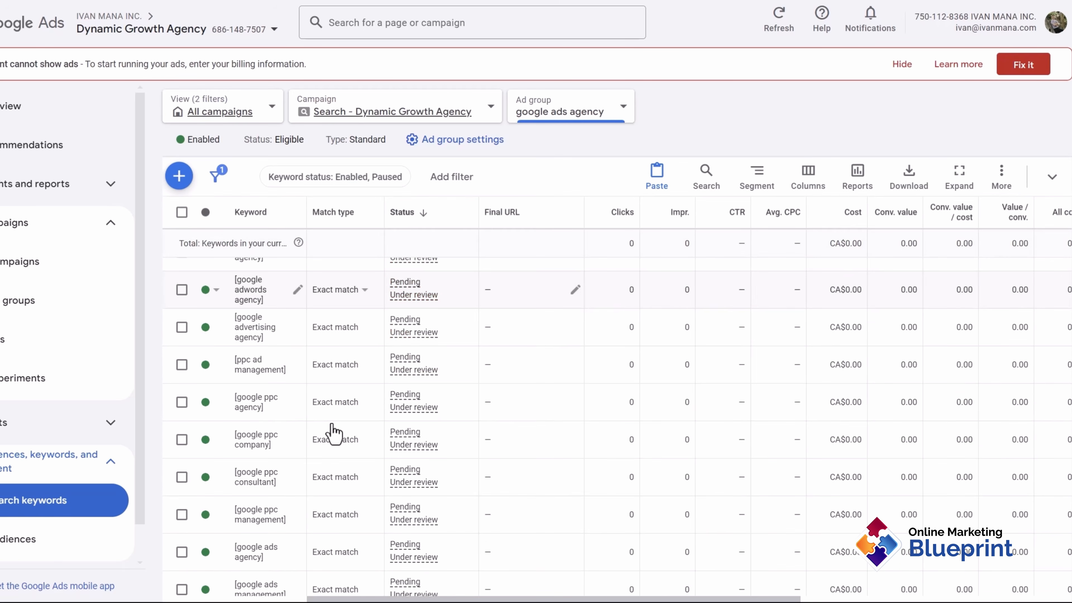
drag(307, 212, 416, 215)
scroll(354, 431, up, 3)
Change the match type of "google adwords management agency" and "google ads digital marketing agency" to Broad match, without keeping the original keywords
scroll(313, 410, down, 6)
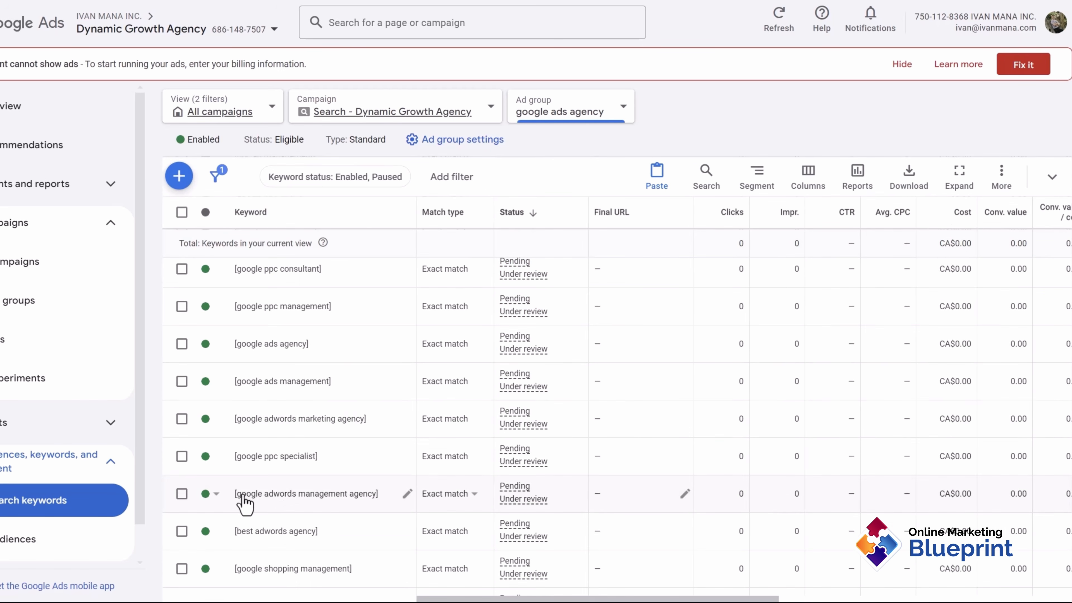
click(180, 496)
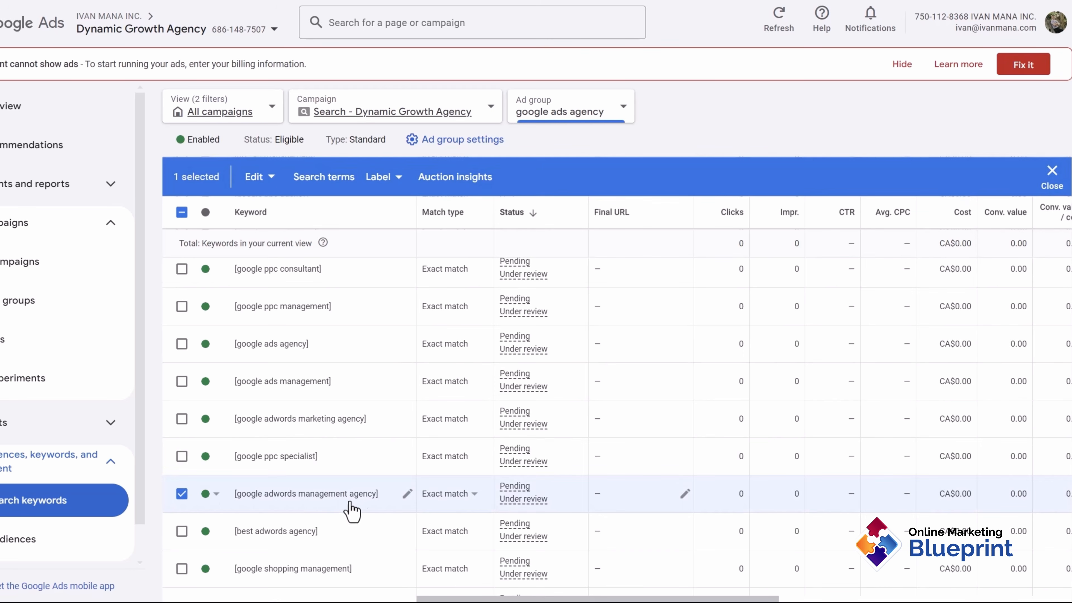
scroll(347, 498, down, 3)
scroll(385, 391, down, 3)
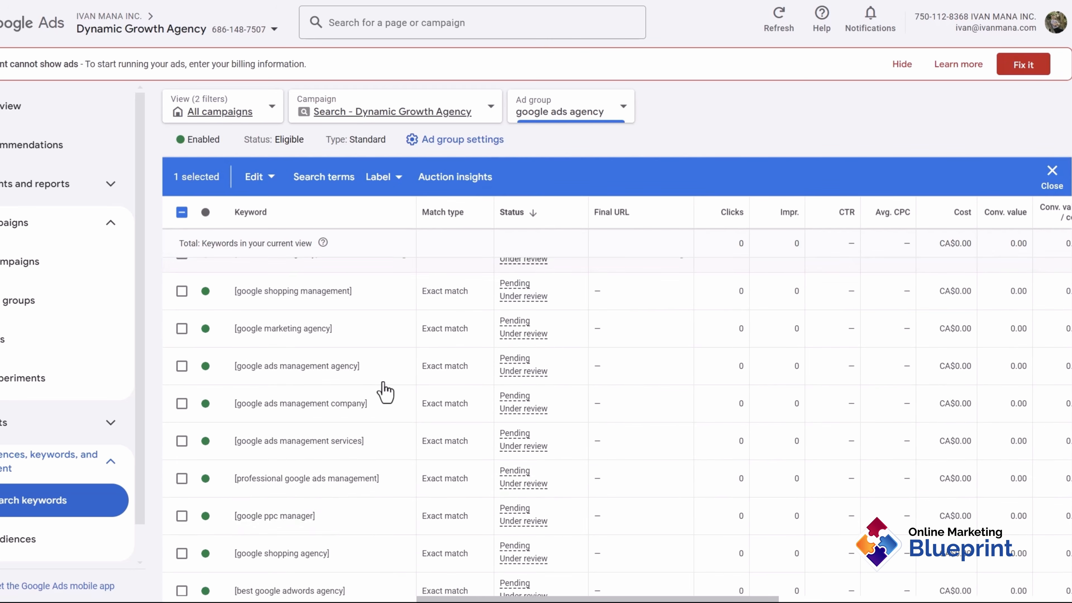
scroll(366, 475, down, 5)
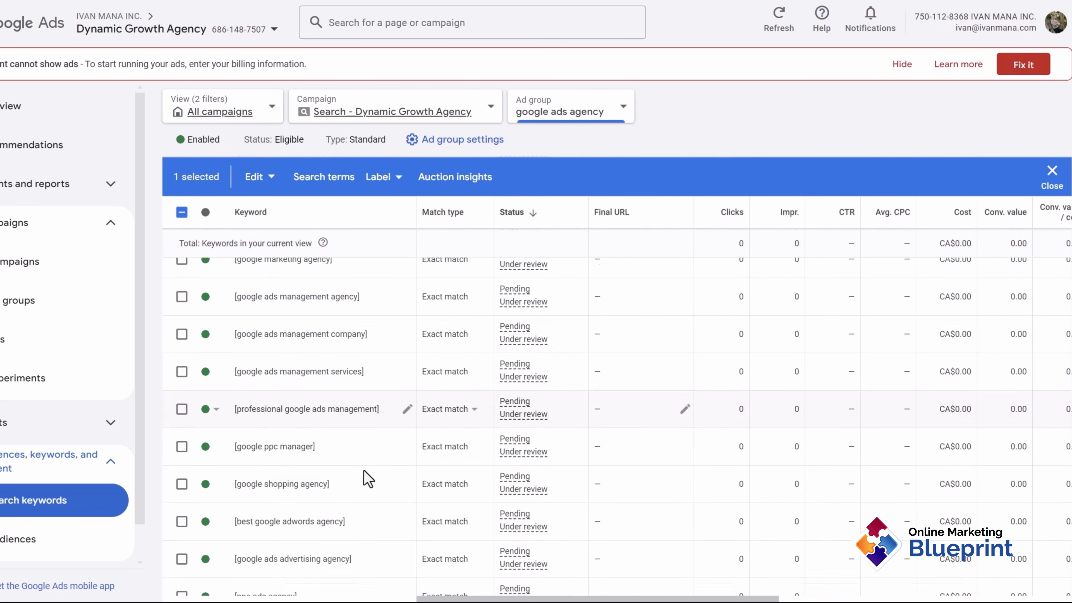
scroll(365, 477, down, 4)
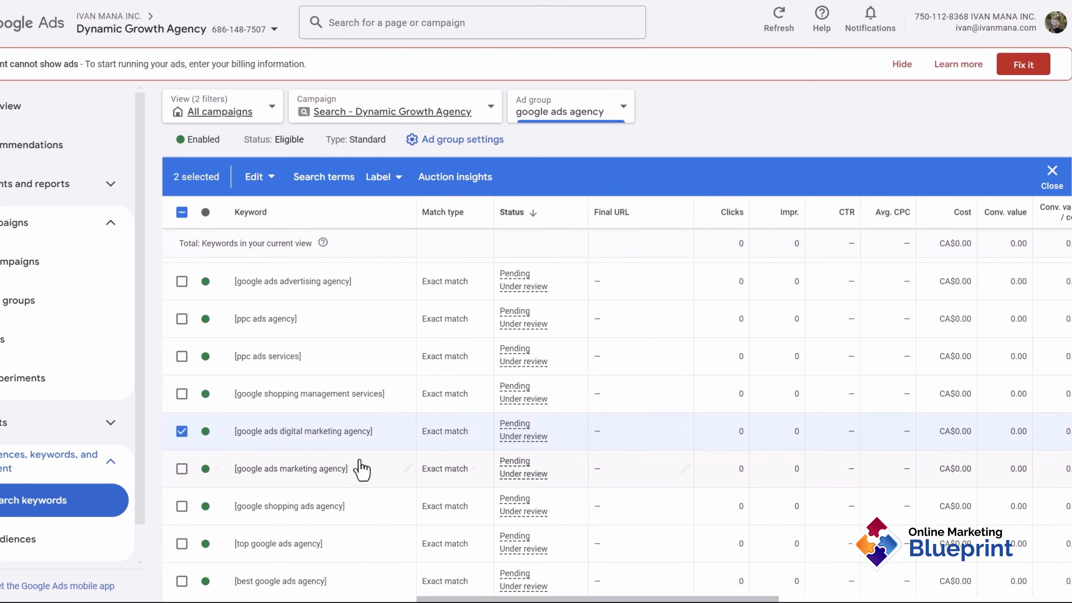
scroll(363, 466, down, 7)
scroll(367, 467, down, 2)
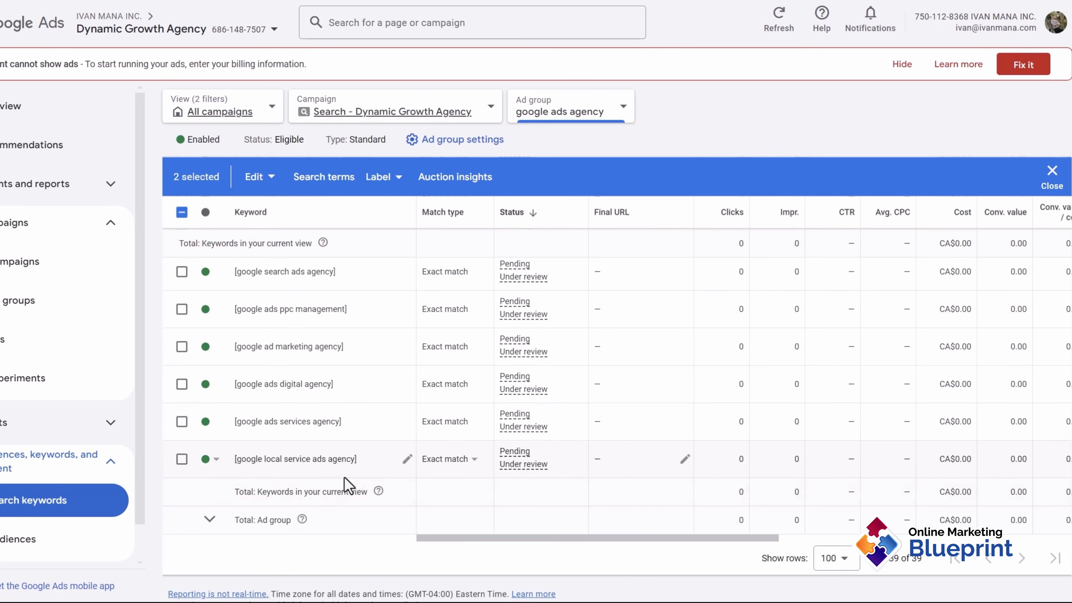
scroll(366, 482, up, 8)
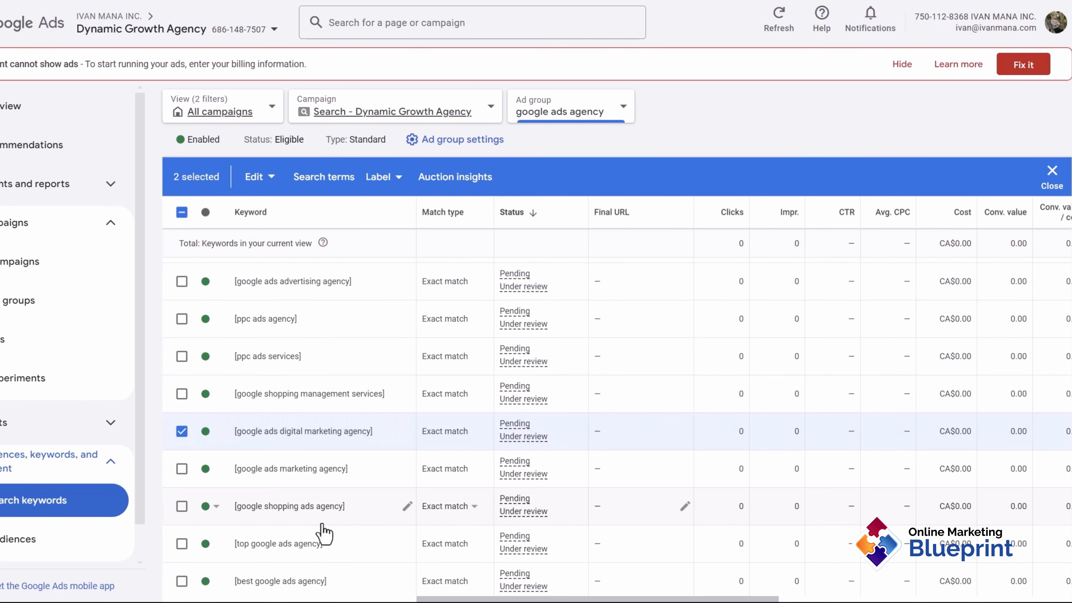
scroll(324, 533, up, 10)
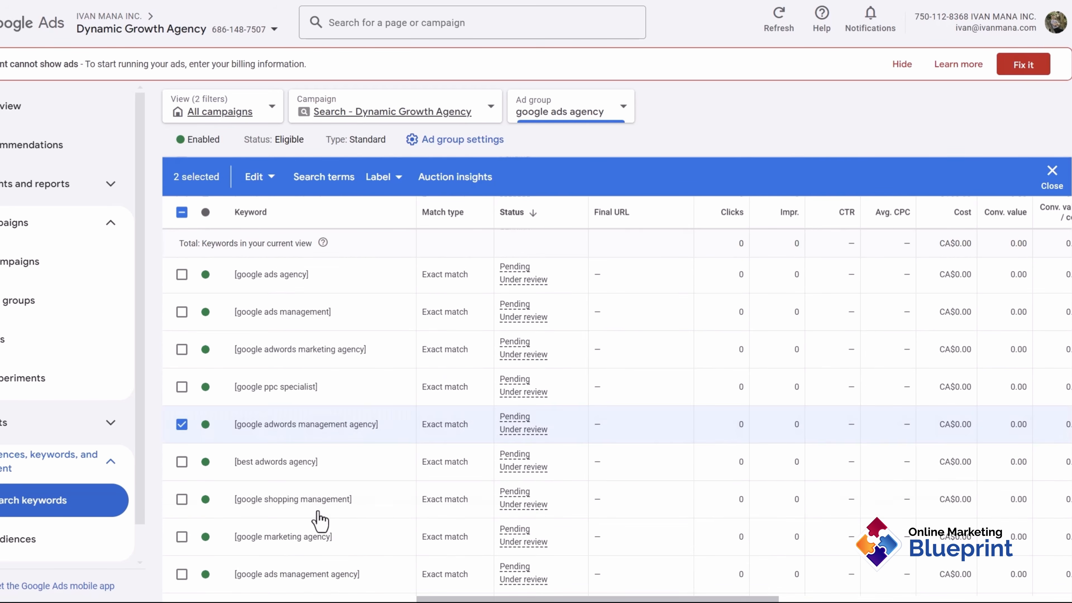
scroll(270, 460, up, 3)
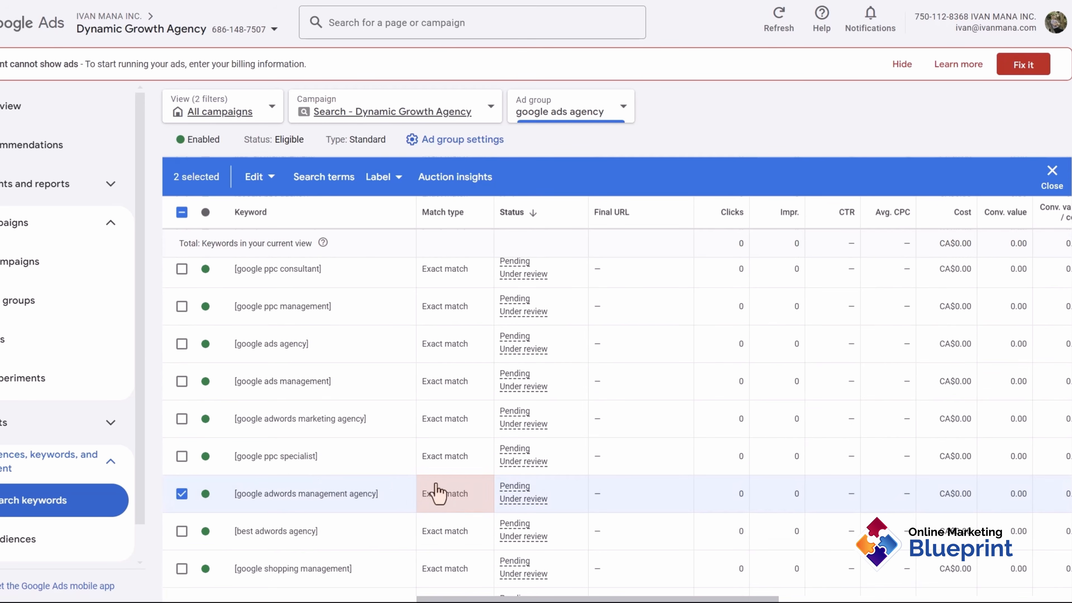
click(259, 180)
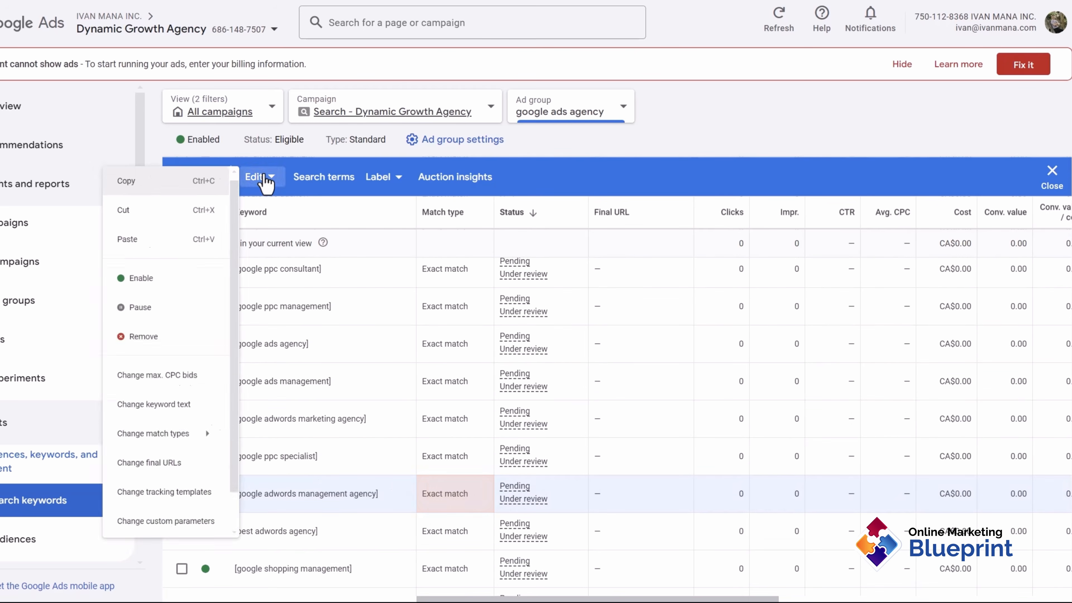
mouse_move(201, 467)
click(289, 482)
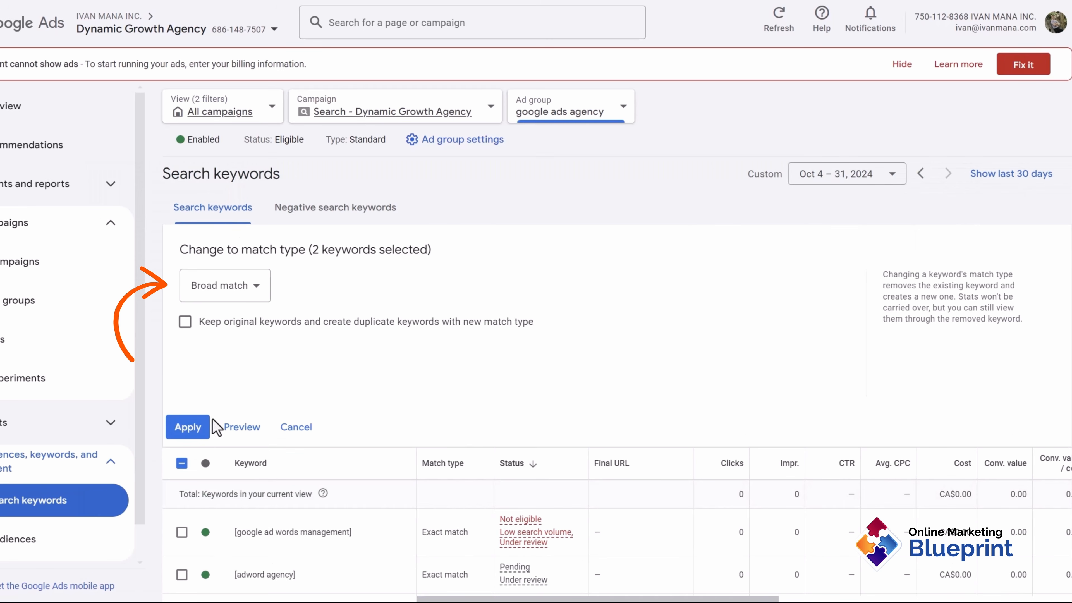
click(198, 428)
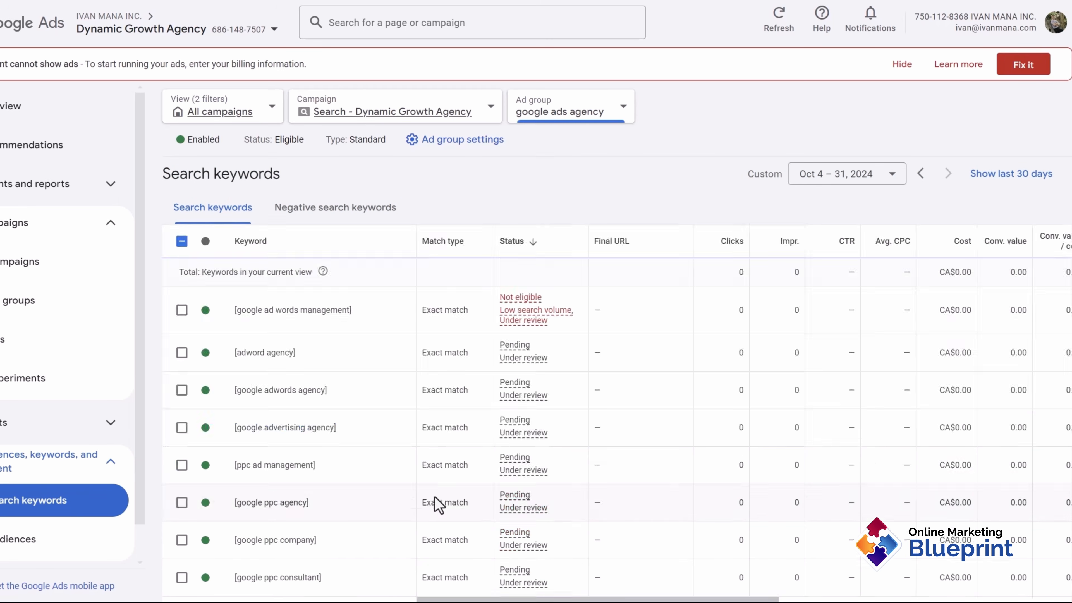
Sort the search keywords by match type and look through the broad and exact match keywords
scroll(431, 404, down, 3)
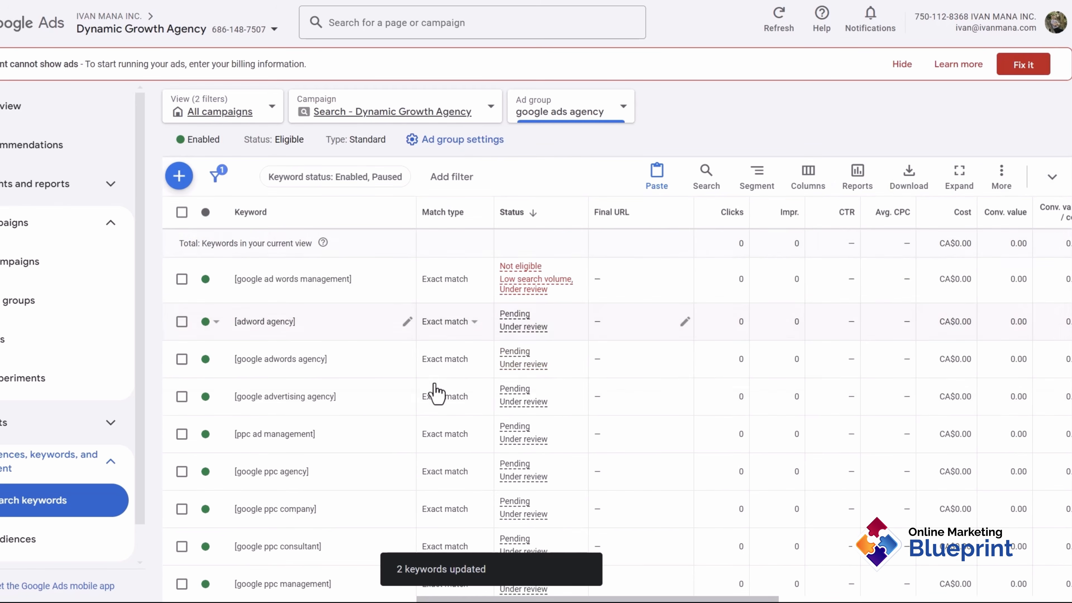
click(437, 212)
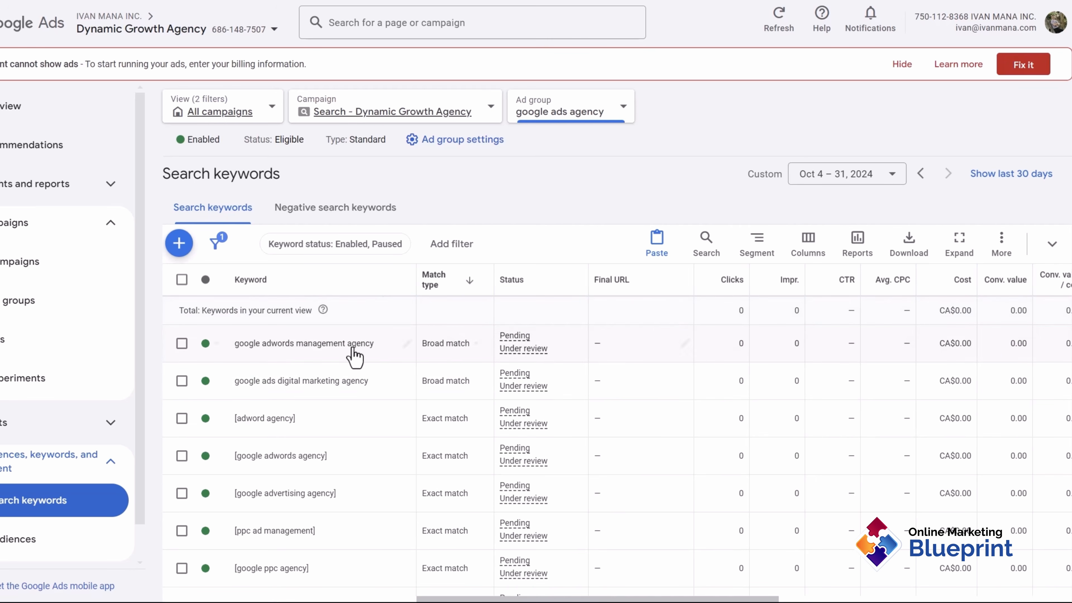
scroll(328, 424, down, 10)
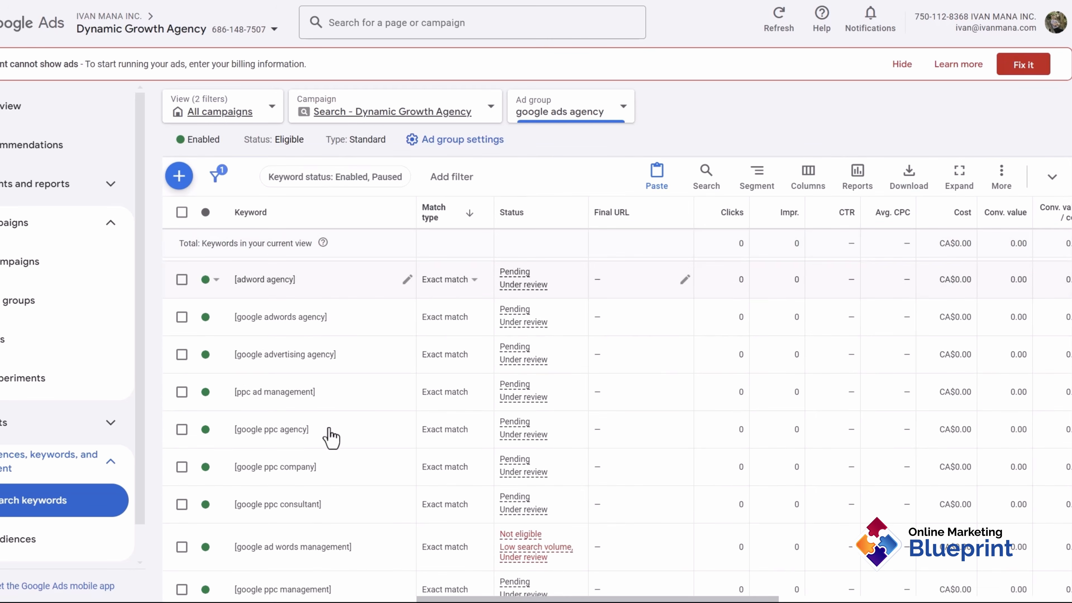
scroll(317, 461, down, 5)
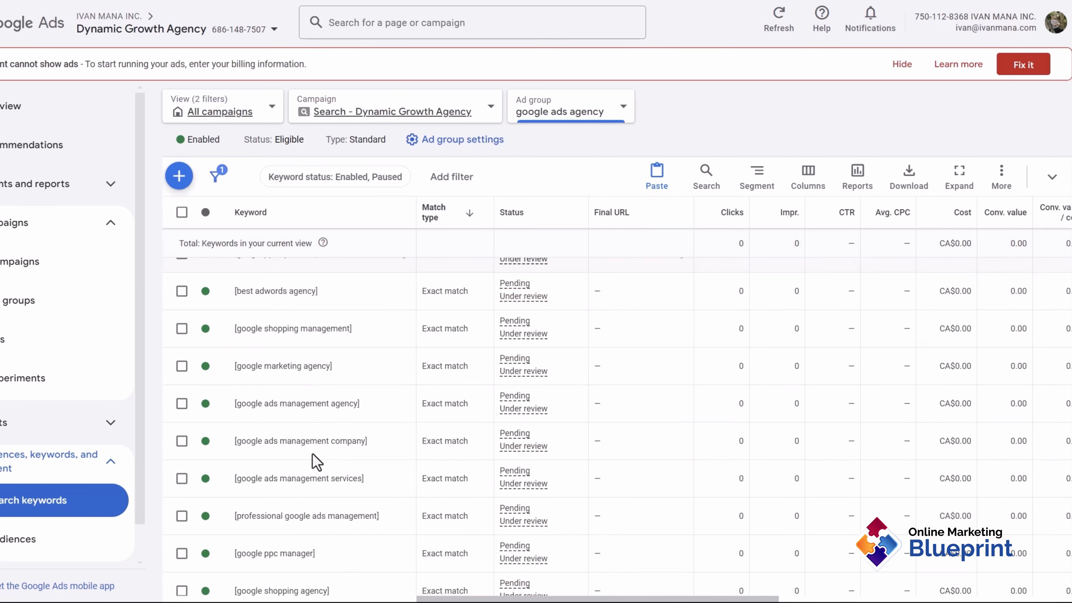
scroll(316, 461, up, 8)
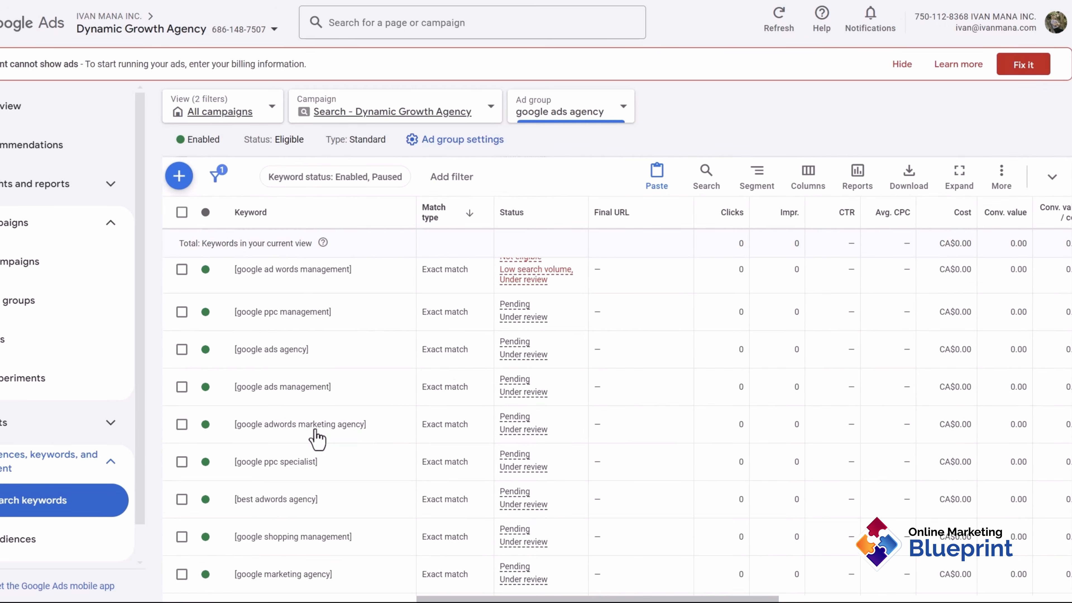
scroll(399, 431, up, 8)
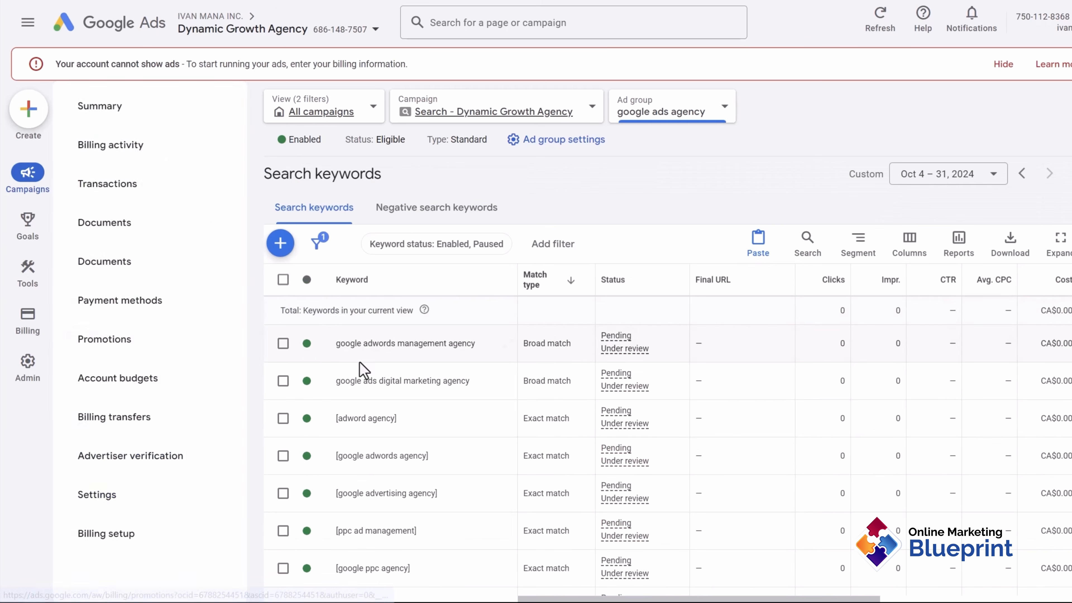
Open the responsive search ad of the "google ads agency" ad group for editing at its headlines
click(134, 351)
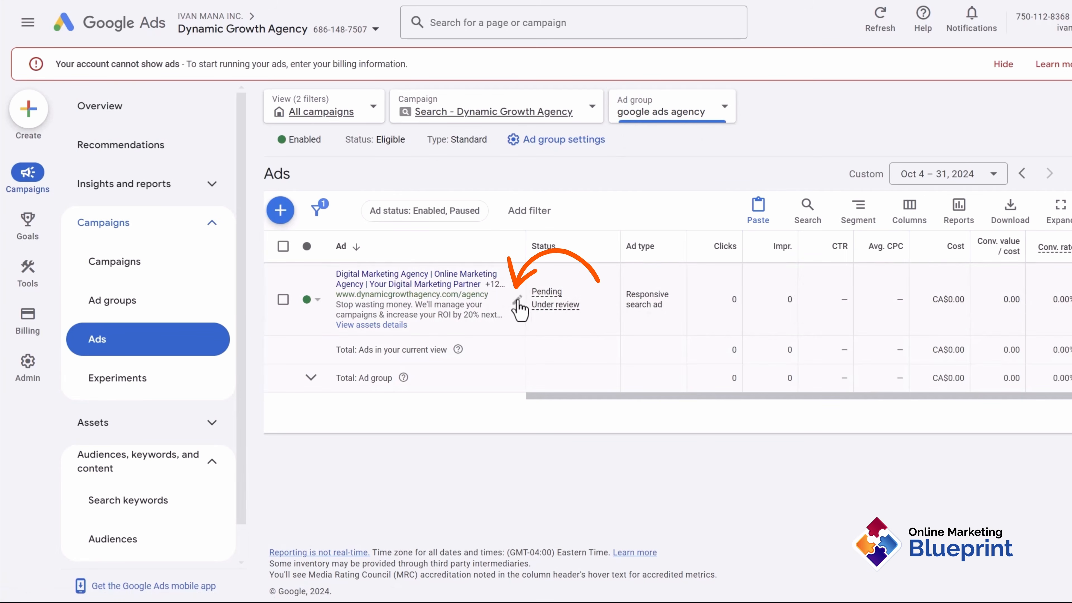
click(521, 310)
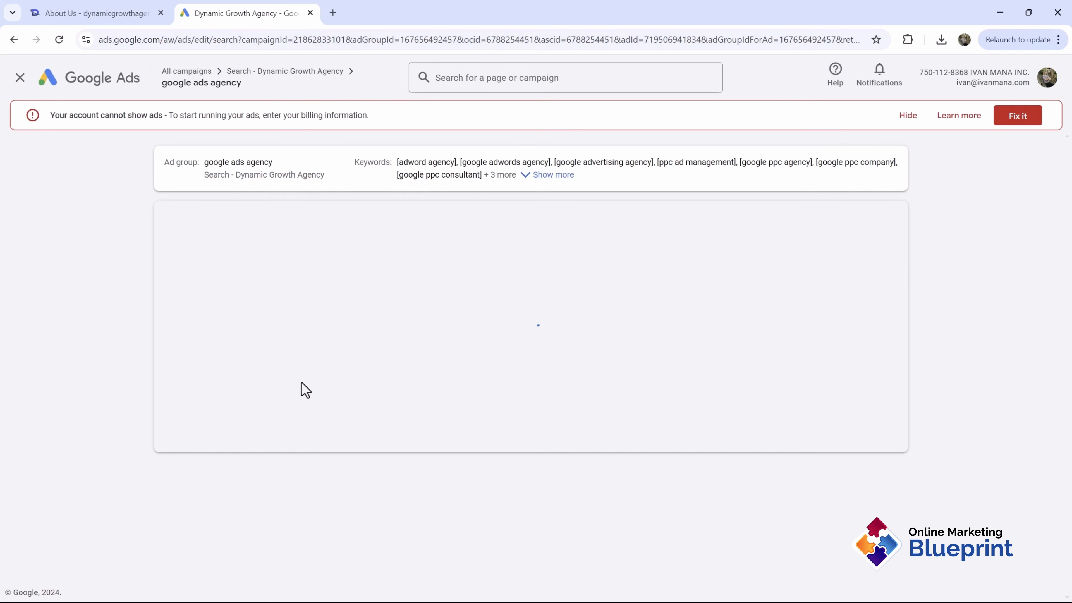
scroll(292, 389, down, 5)
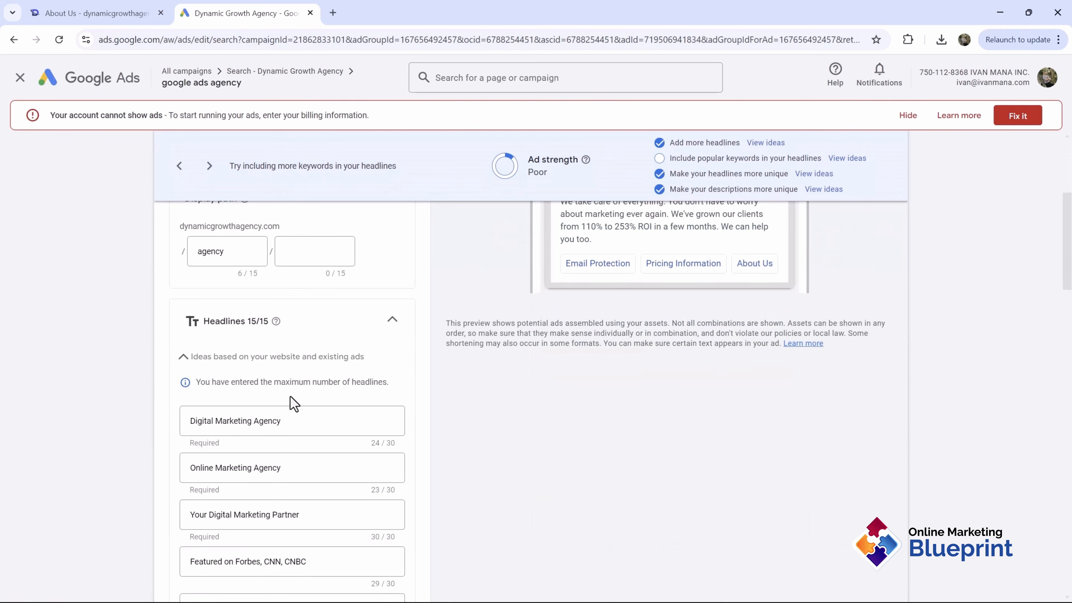
Change the first headline to "Google Ads Marketing Agency" and dismiss the ad creation assistant
double_click(200, 421)
text(Google Ads)
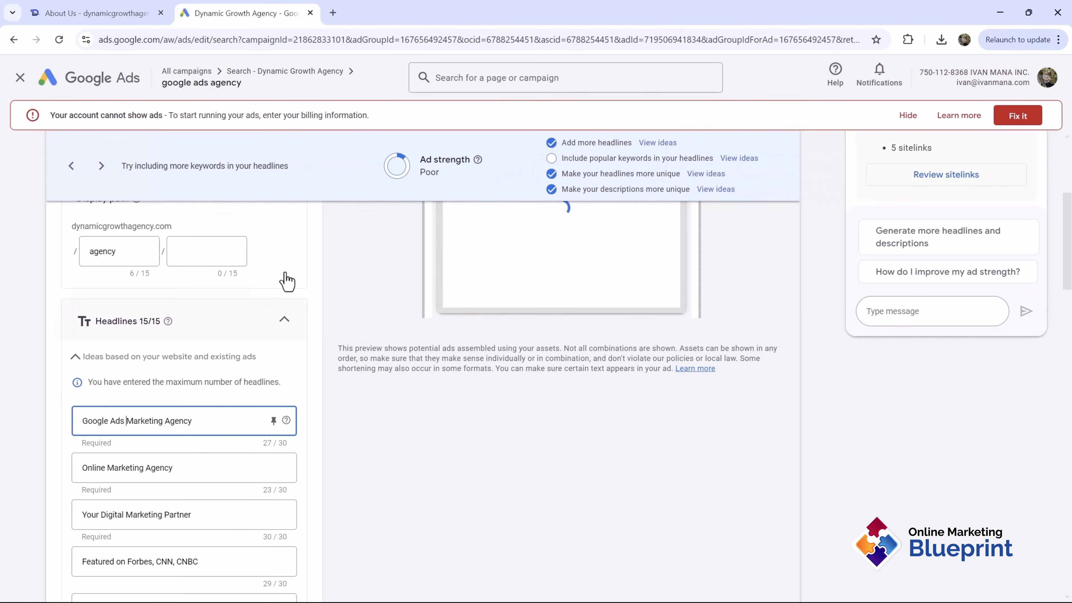
scroll(813, 326, up, 2)
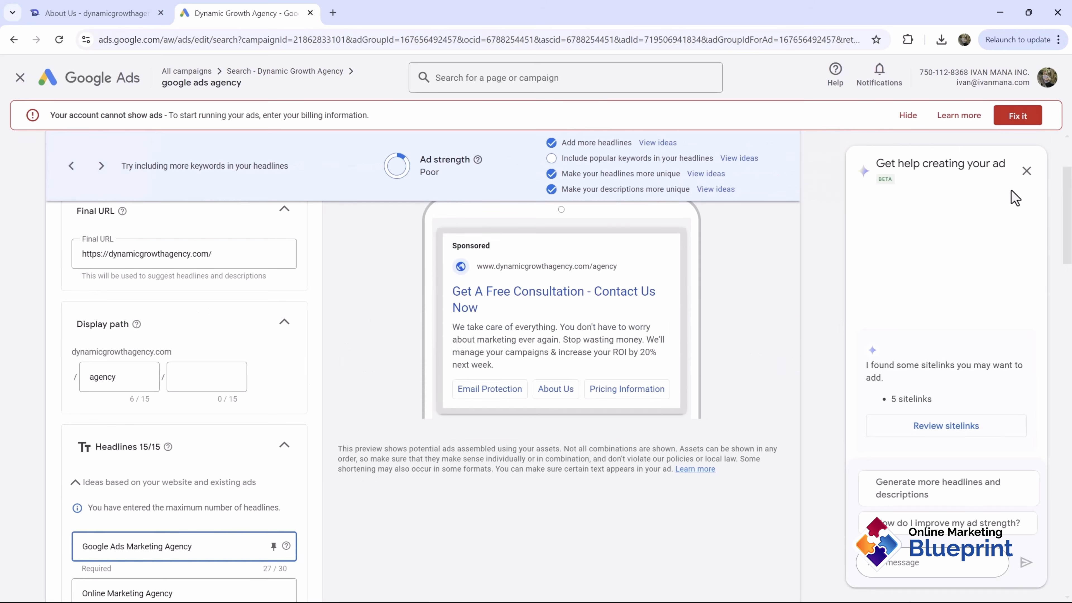
click(1026, 173)
Change the second headline, "Online Marketing Agency", to "Google AdWords Agency"
scroll(239, 426, down, 4)
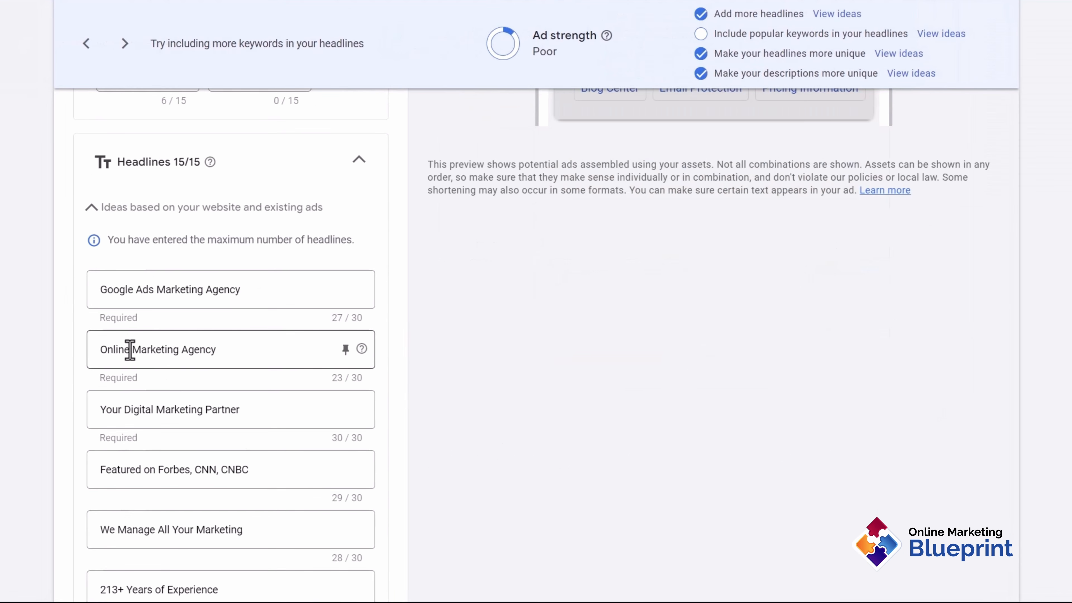
double_click(130, 349)
text(Google AdW)
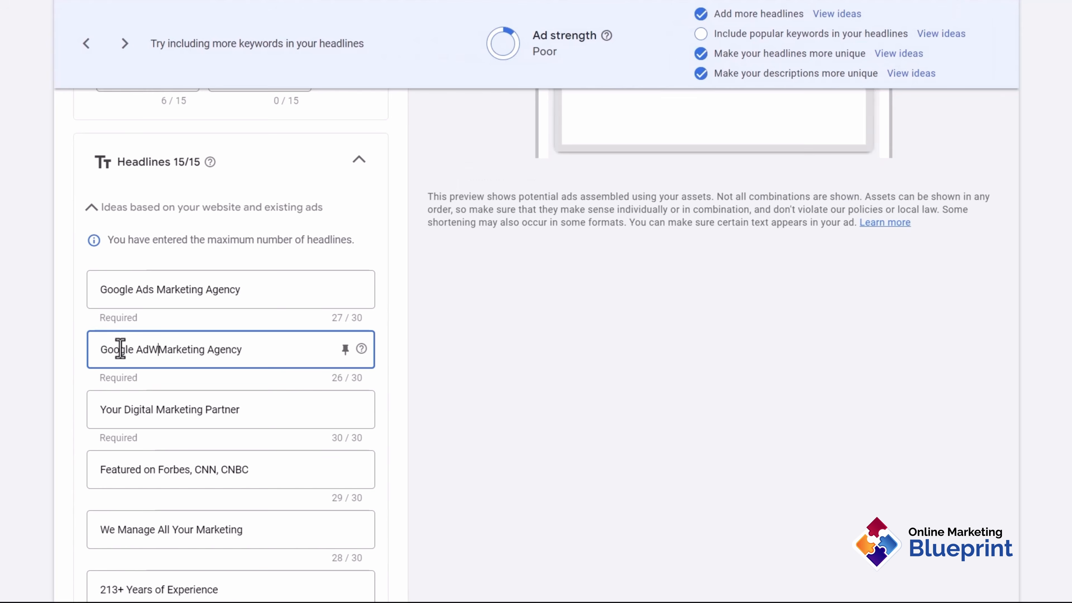
text(ords)
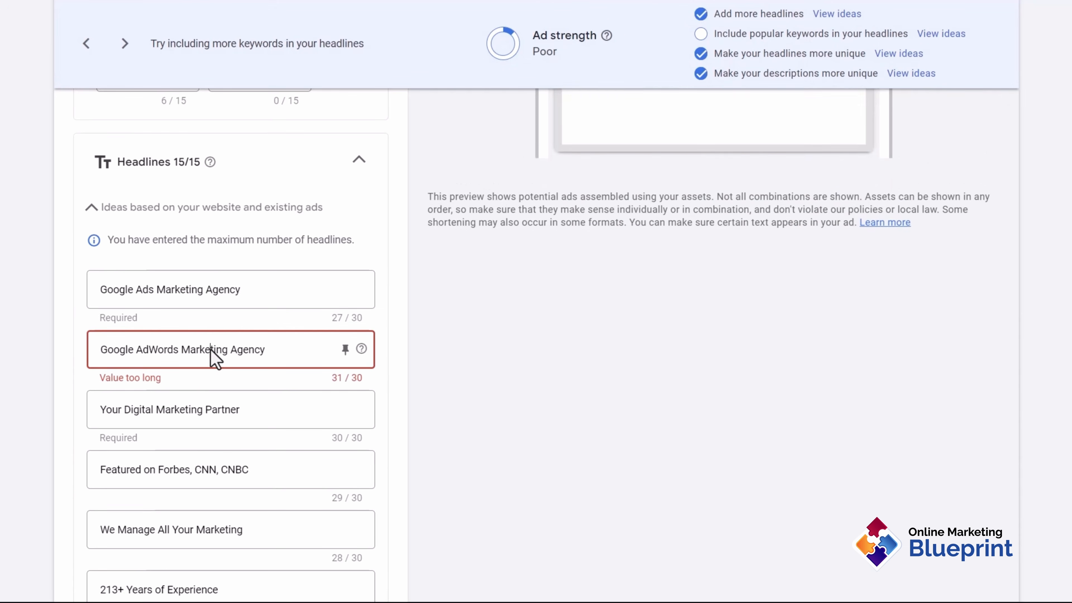
double_click(211, 350)
key(BackSpace)
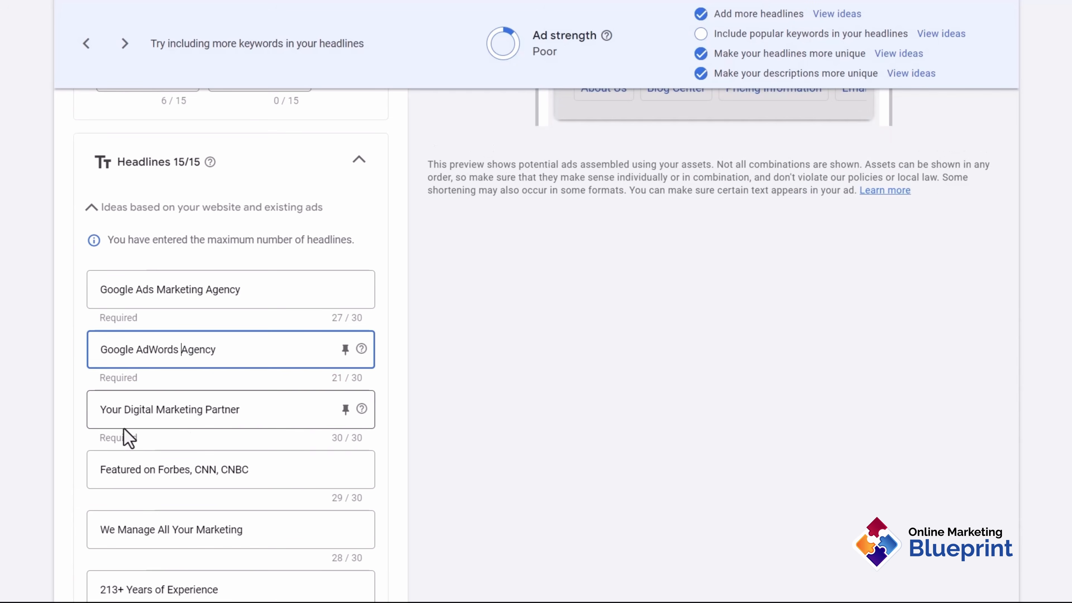
Shorten the headline "We Manage All Your Marketing" to "Manage Your Marketing"
scroll(257, 409, down, 2)
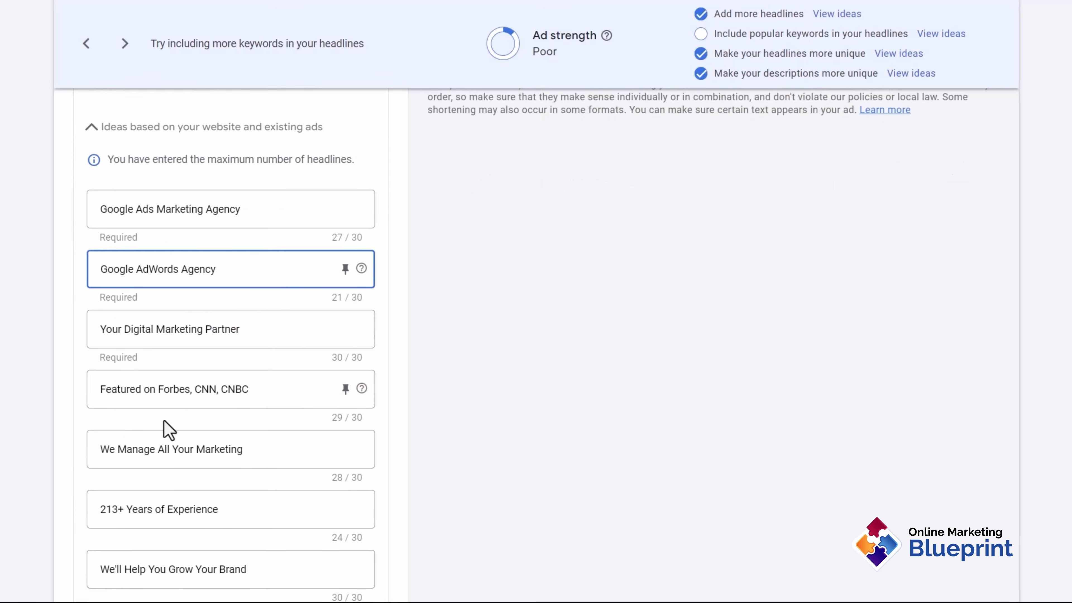
drag(121, 389, 236, 392)
scroll(238, 401, down, 2)
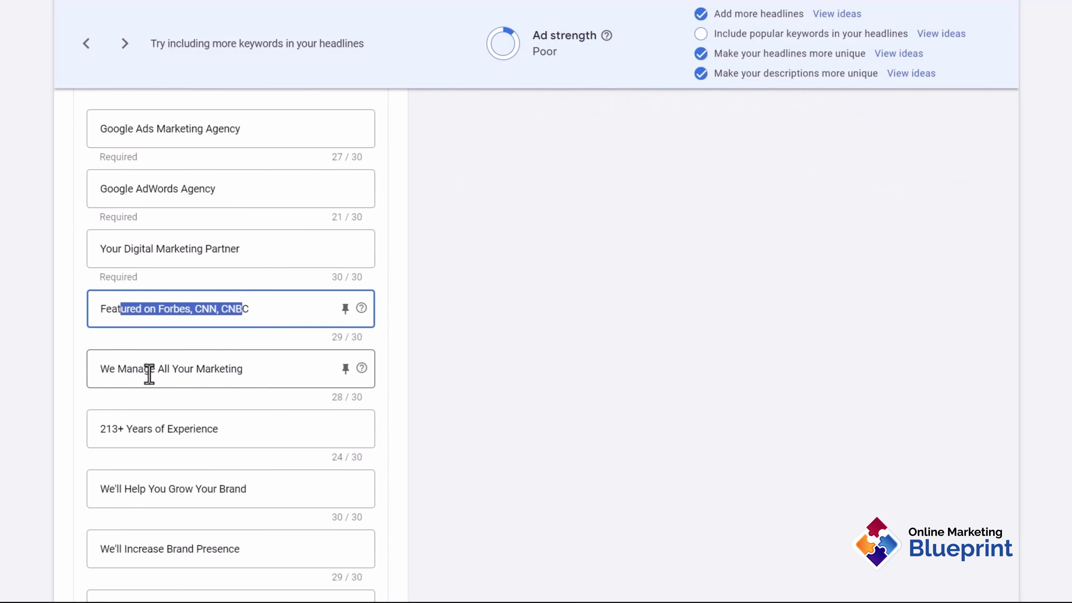
drag(127, 369, 213, 376)
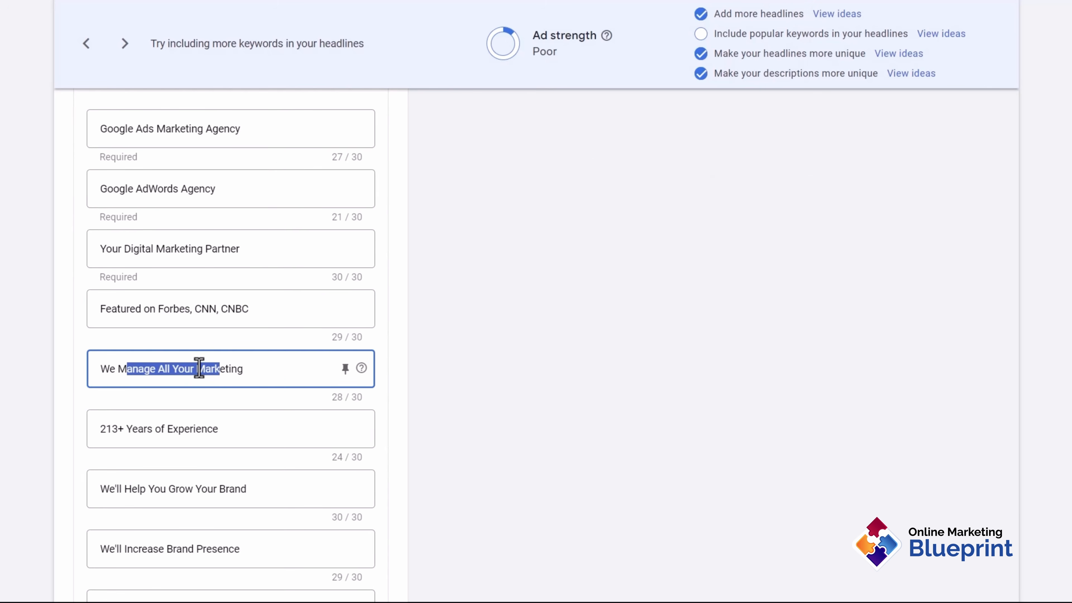
click(200, 369)
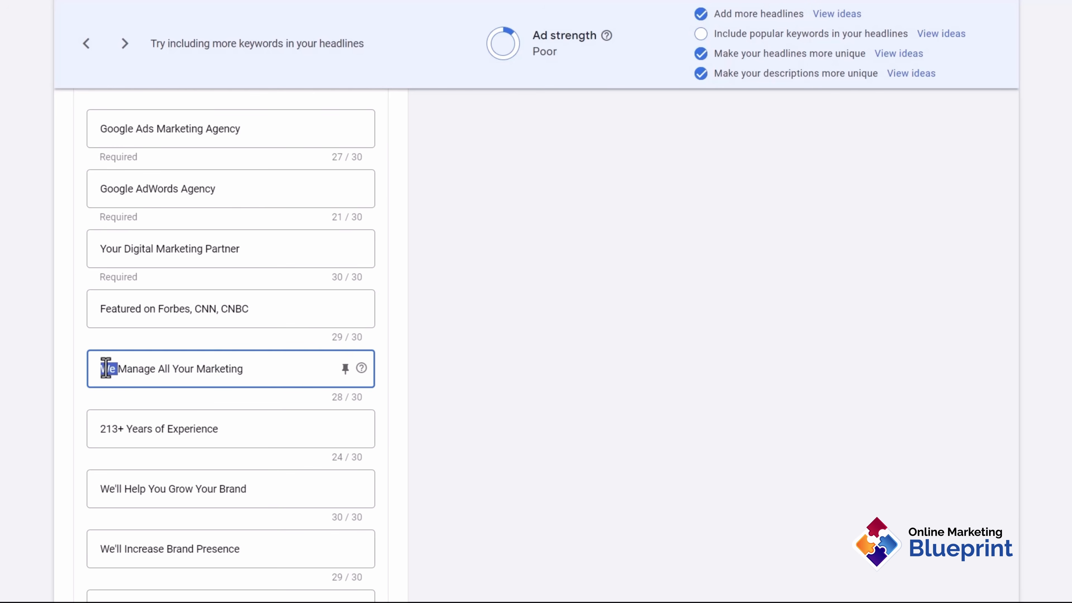
key(BackSpace)
double_click(148, 369)
key(BackSpace)
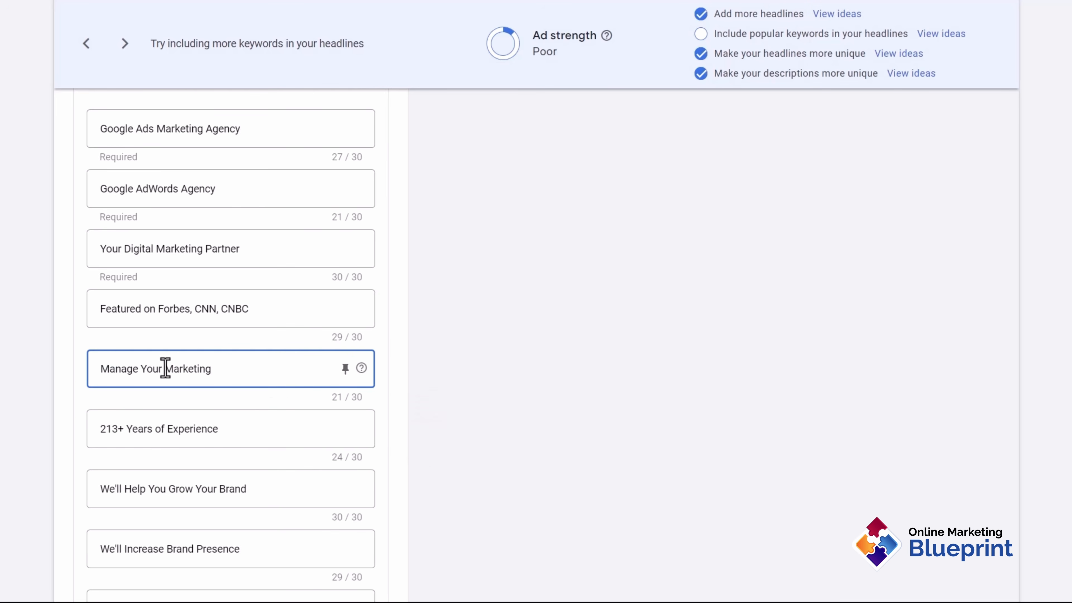
Reword the "Manage Your Marketing" headline as "We Manage Your Google Ads"
text(Google)
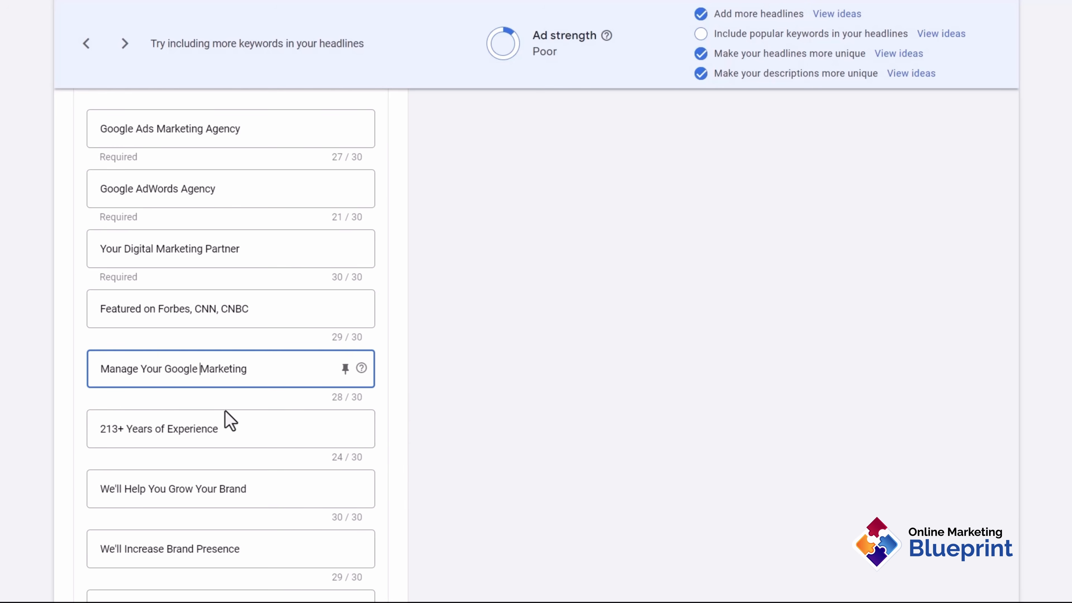
drag(111, 368, 244, 370)
click(101, 368)
text(We)
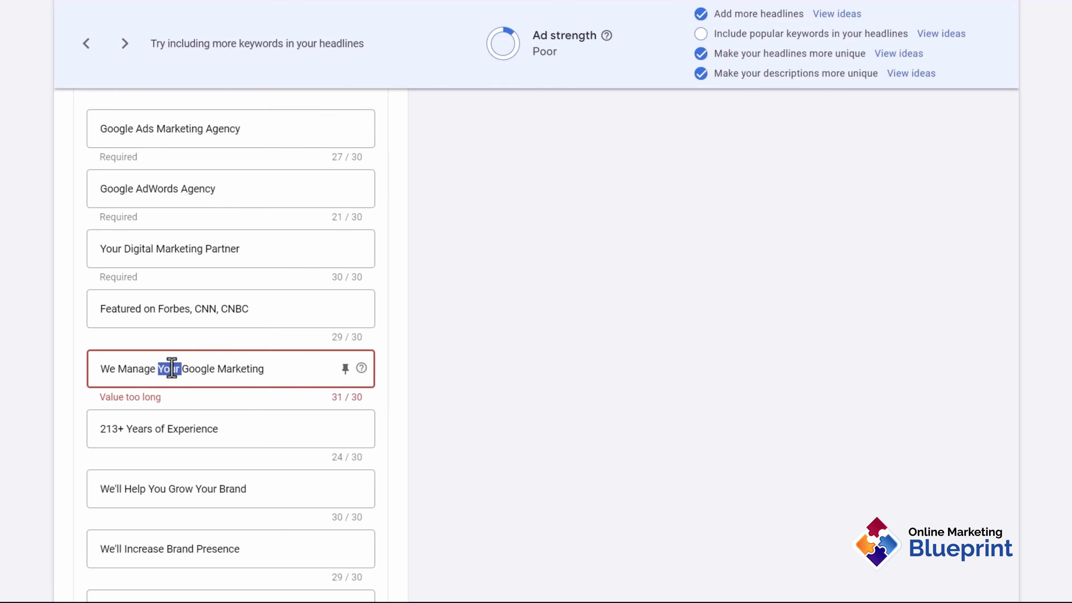
double_click(236, 370)
text(Ads)
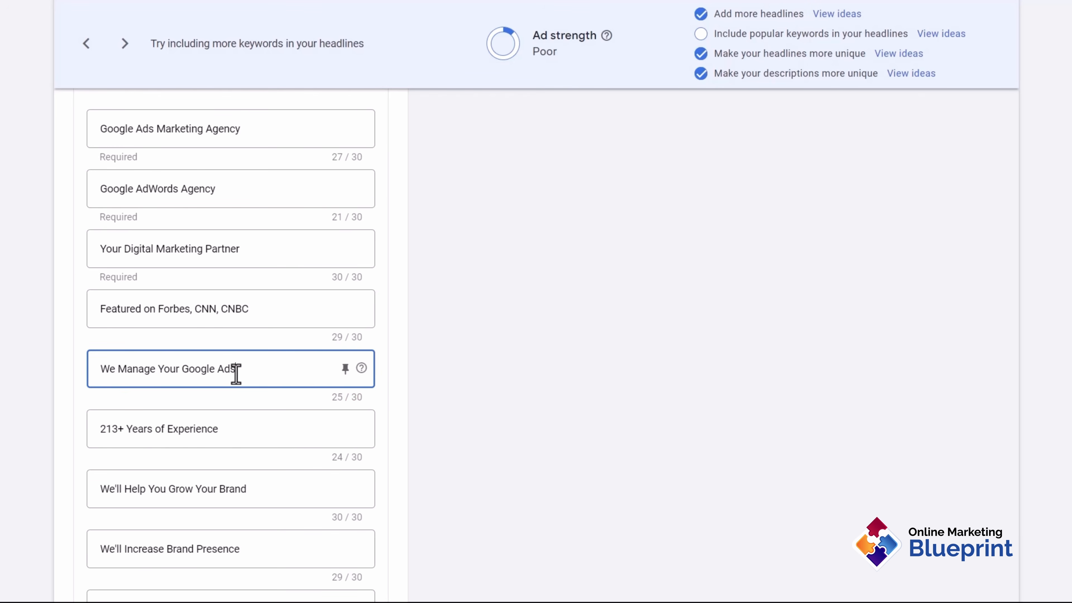
Review the years-of-experience headline and look at the home page of the Dynamic Growth Agency website, then return to the ad editor
scroll(108, 406, down, 2)
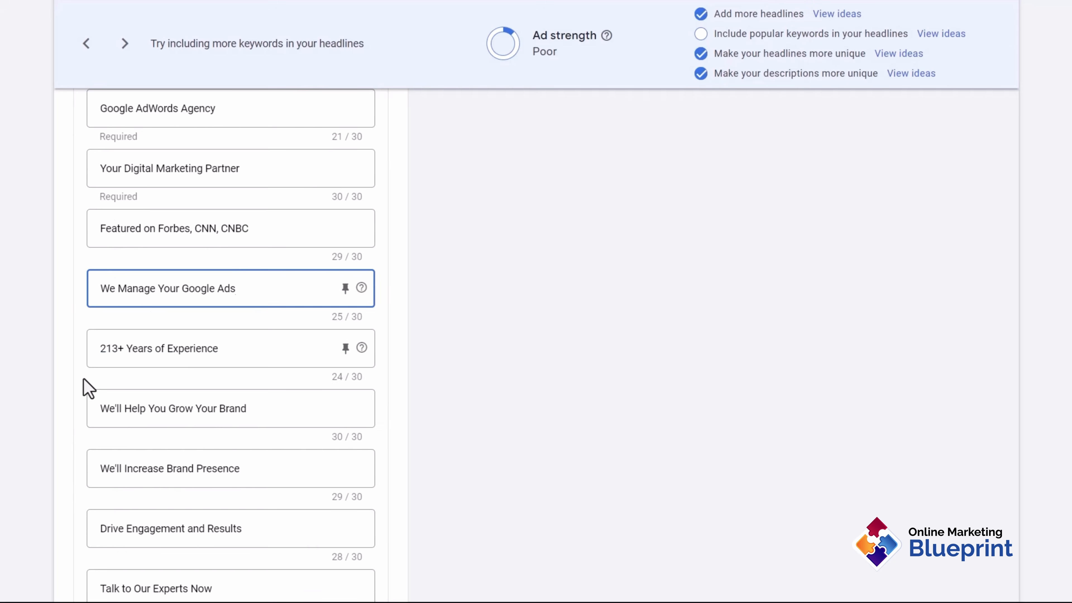
drag(138, 351, 202, 364)
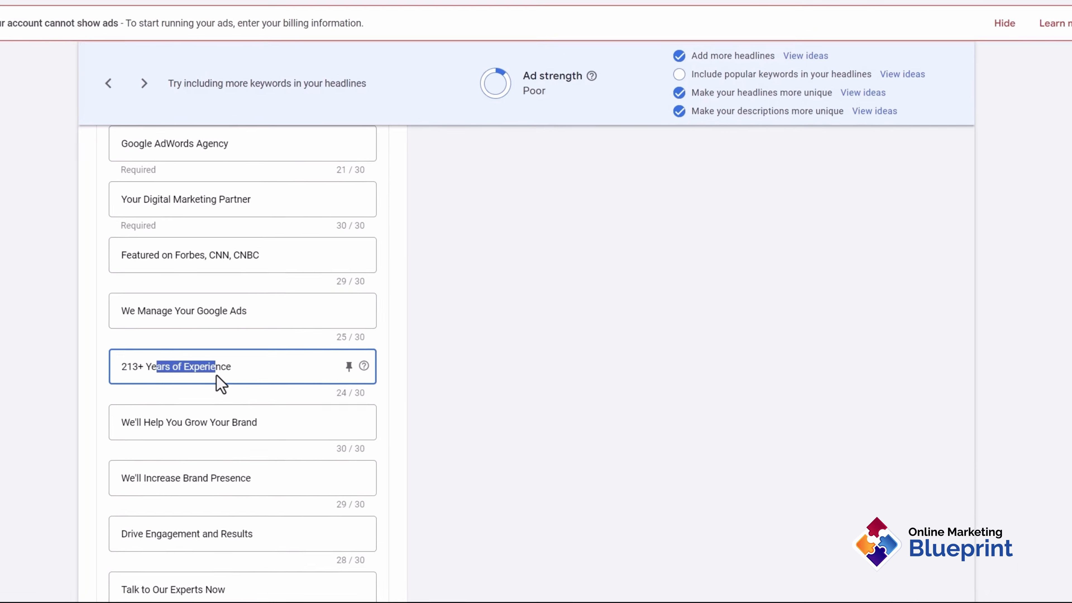
click(180, 406)
click(79, 9)
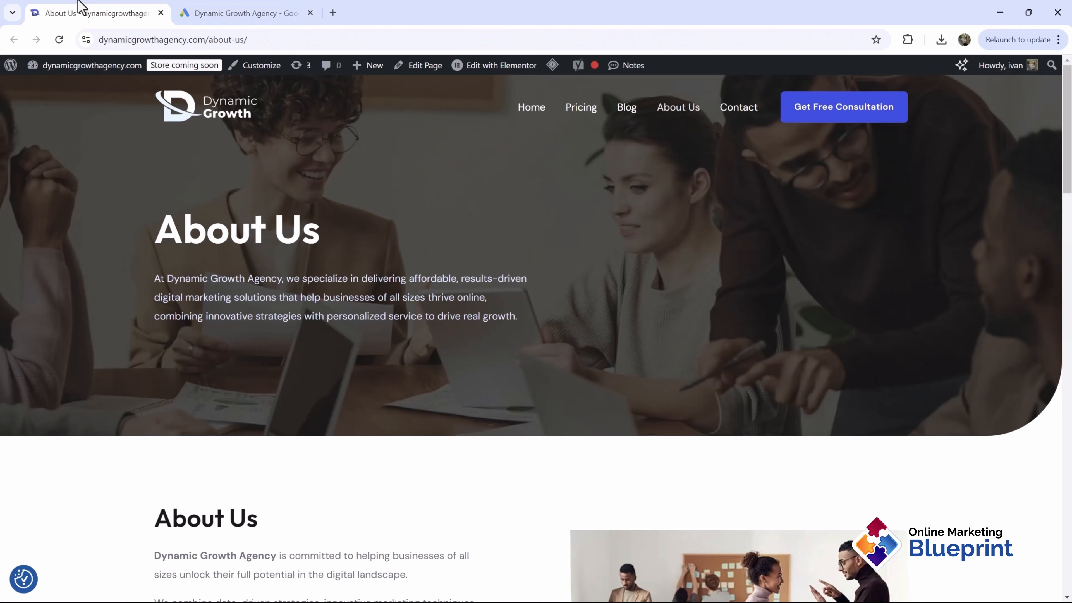
click(535, 107)
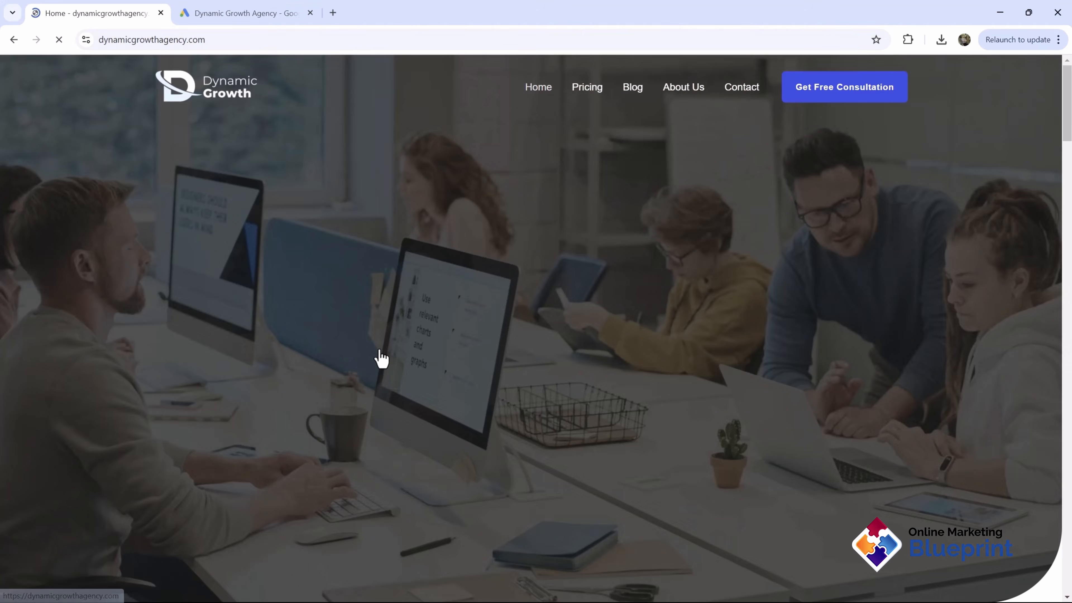
click(240, 12)
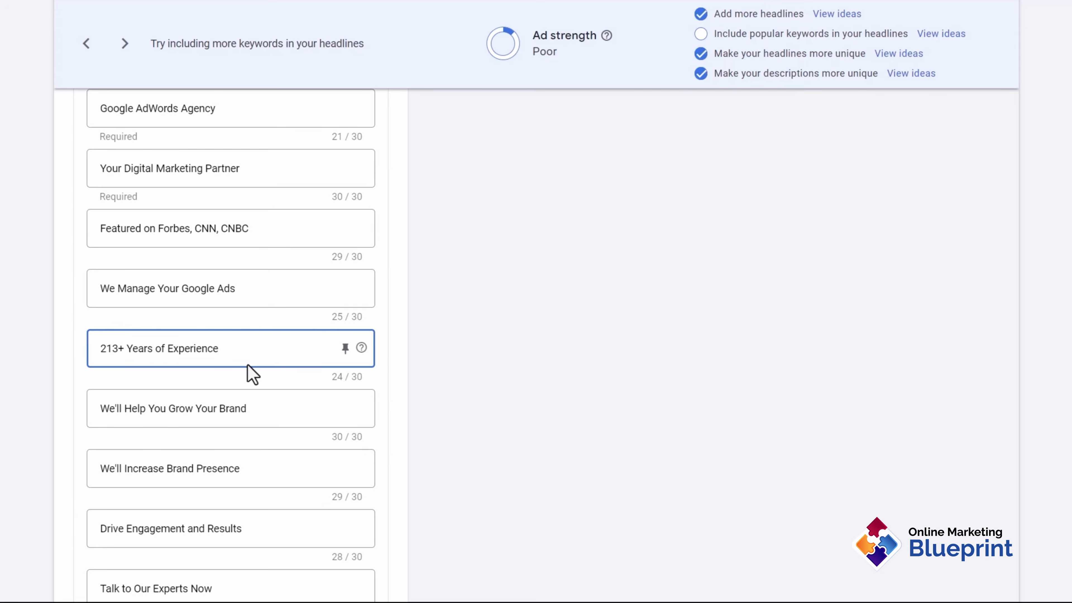
Replace "Brand" in the "We'll Increase Brand Presence" headline so it reads "We'll Increase Your Presence"
scroll(252, 374, down, 2)
click(191, 327)
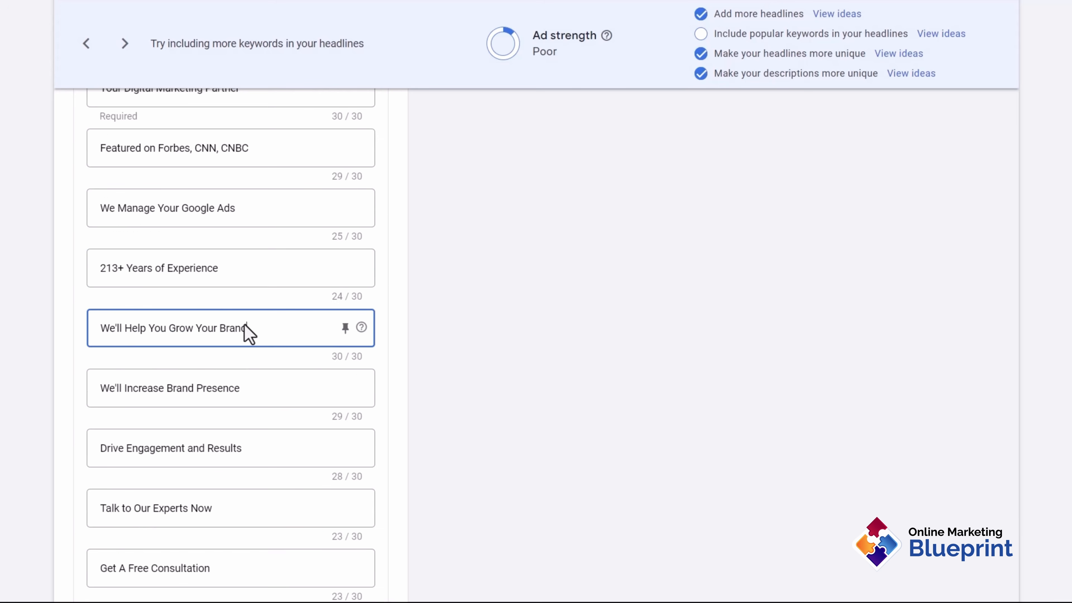
drag(204, 327, 132, 328)
drag(133, 384, 198, 408)
scroll(190, 410, down, 2)
scroll(186, 418, down, 2)
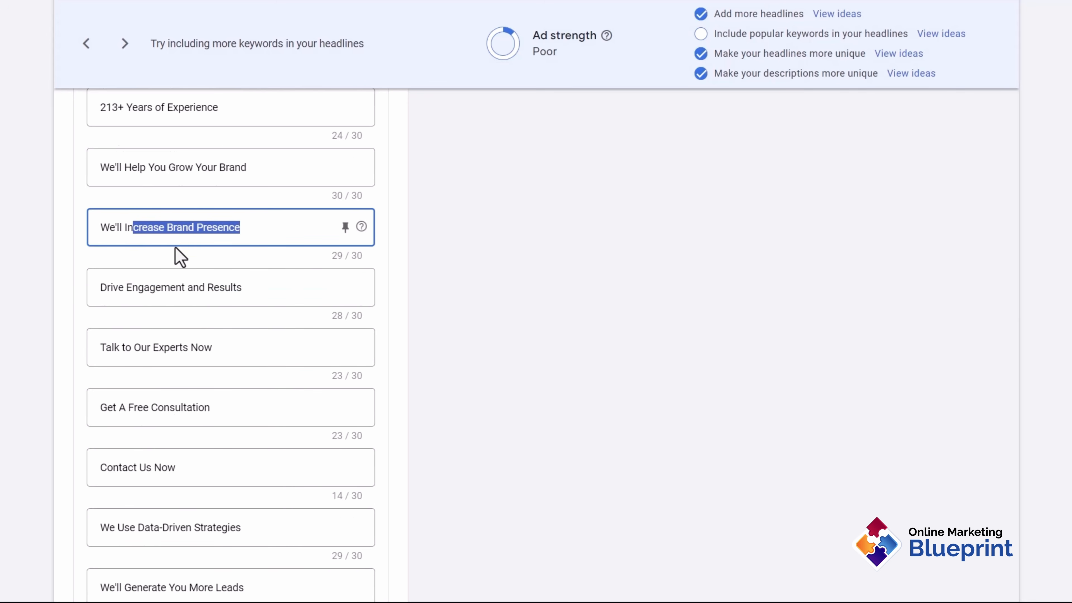
double_click(173, 239)
text(Your)
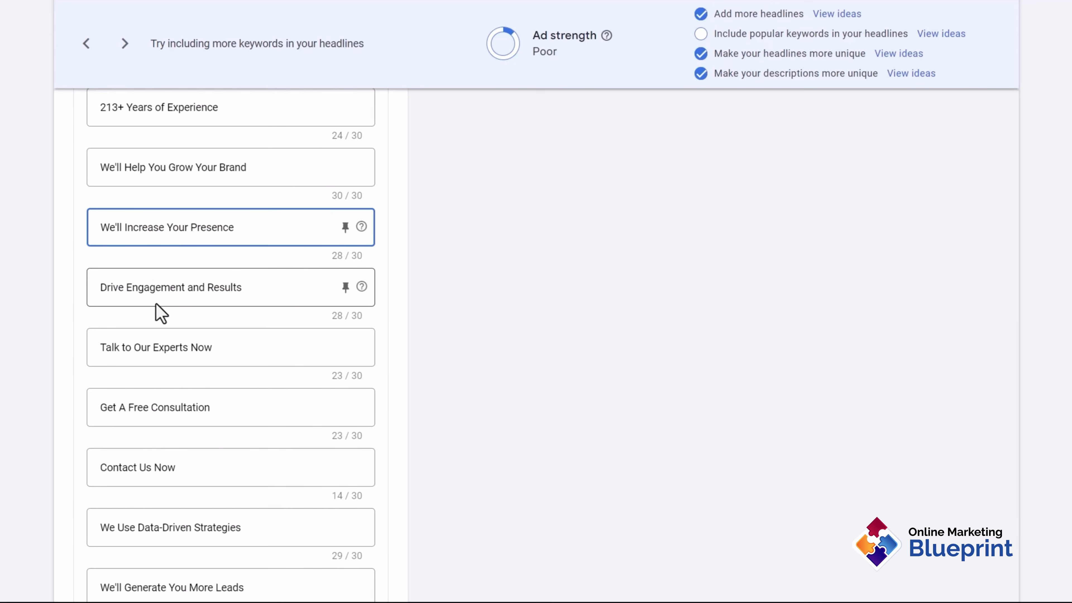
Review the remaining headlines from "Drive Engagement and Results" through "We Manage Over $53 Million"
scroll(186, 359, down, 2)
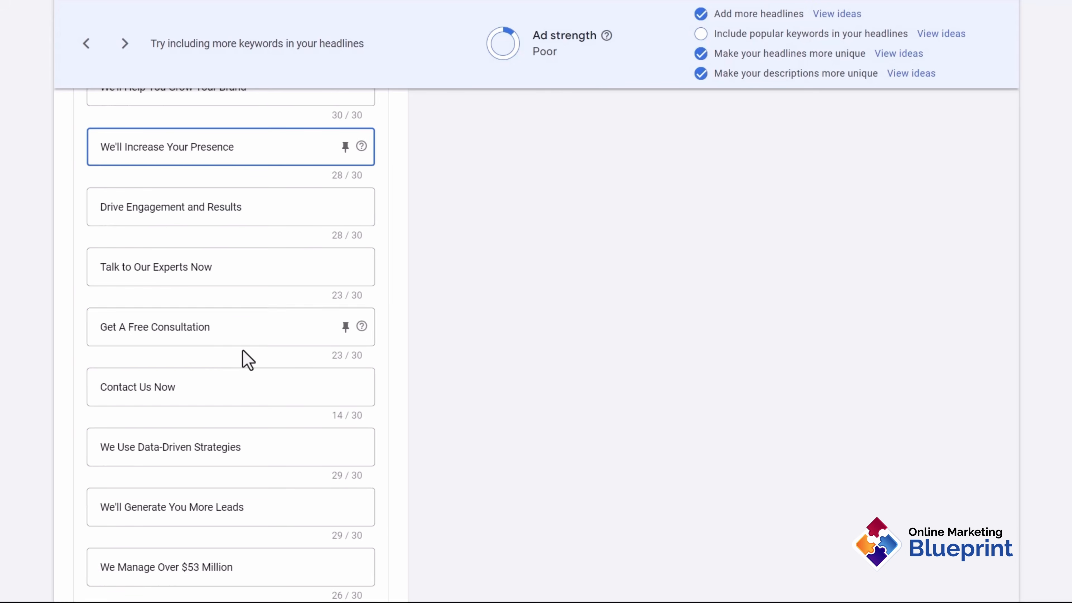
scroll(215, 345, down, 2)
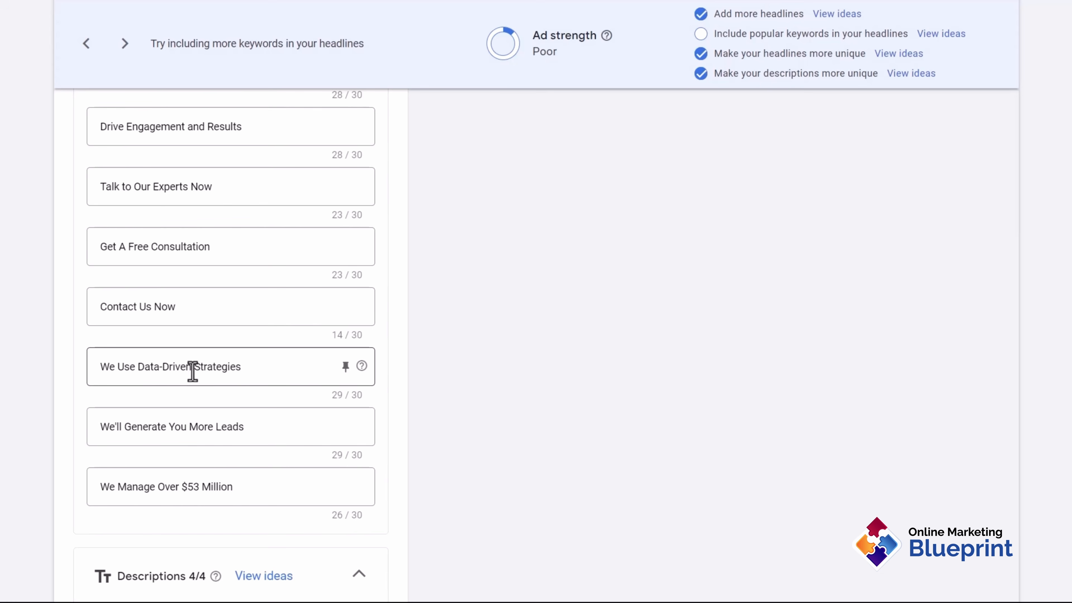
triple_click(170, 367)
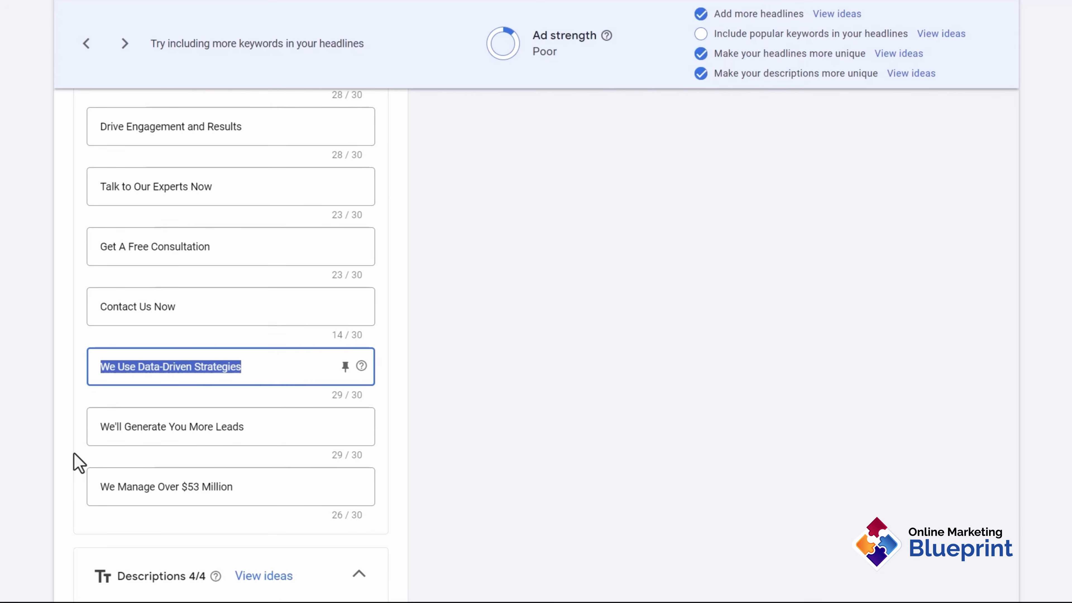
scroll(74, 454, down, 2)
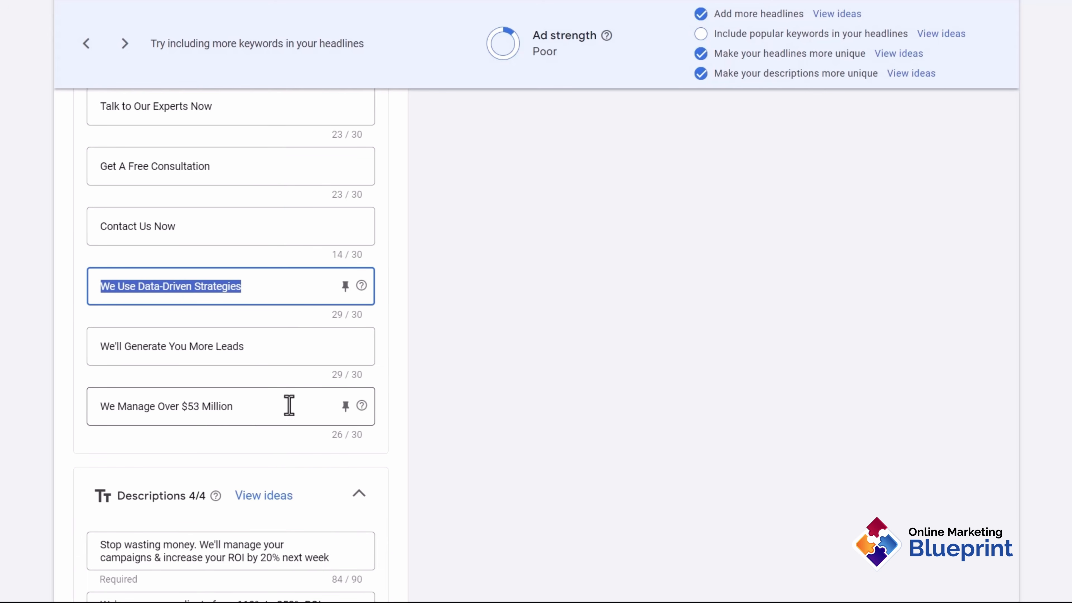
drag(112, 346, 263, 363)
scroll(189, 431, down, 4)
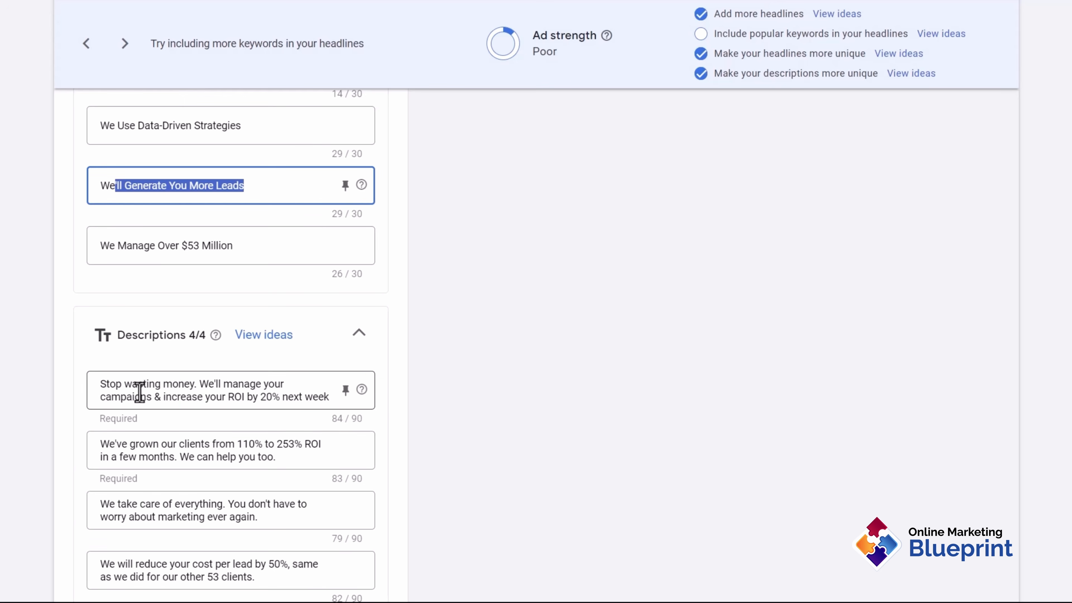
Reword the first description as "Stop wasting money. We'll manage your Google ads & increase your ROI by 20% next week"
click(100, 398)
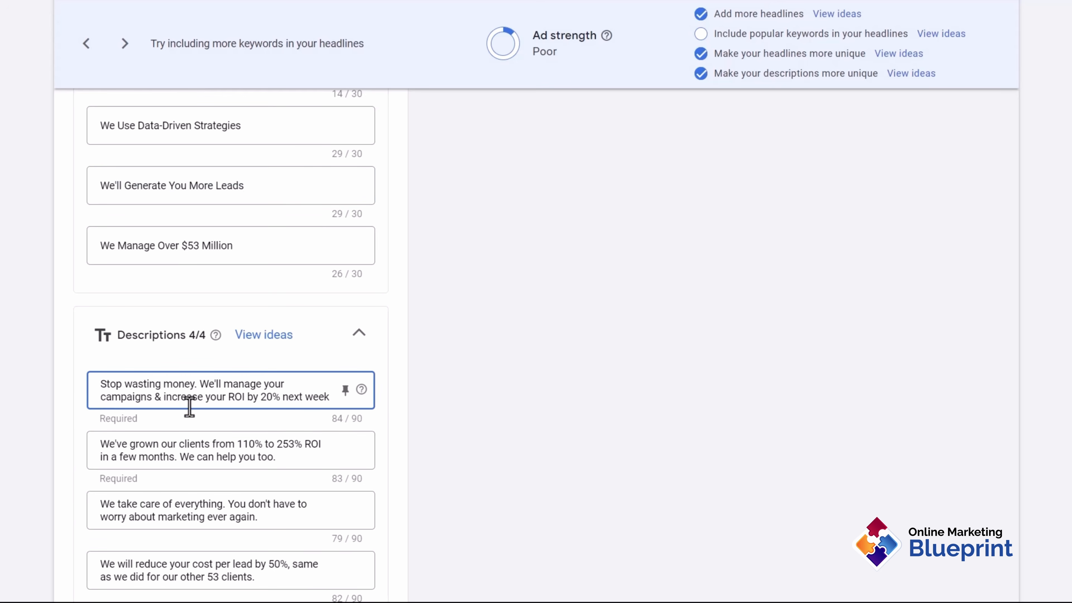
text(Googl )
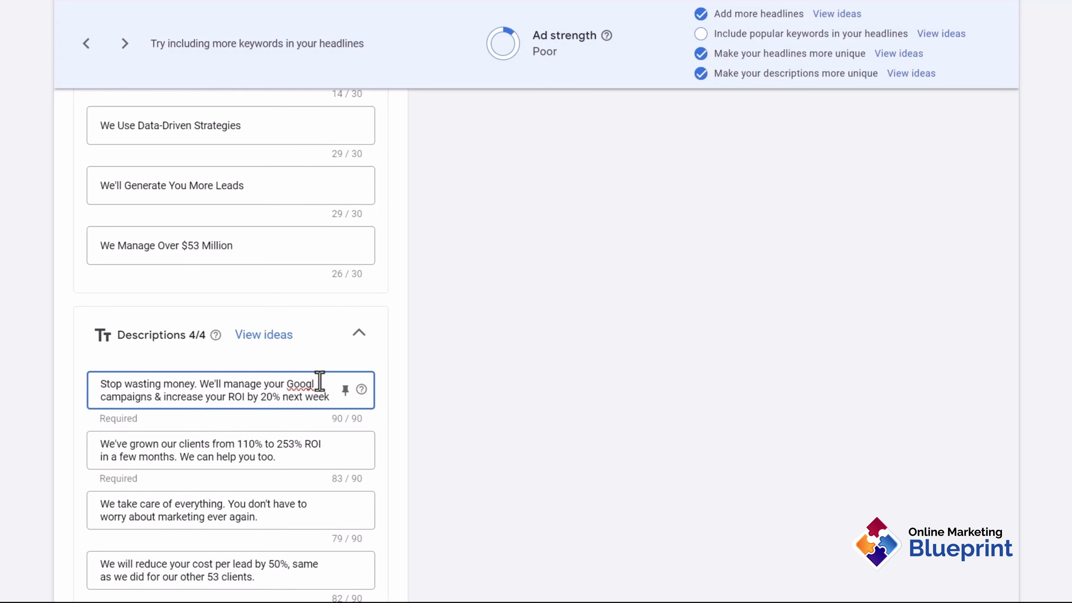
text(e)
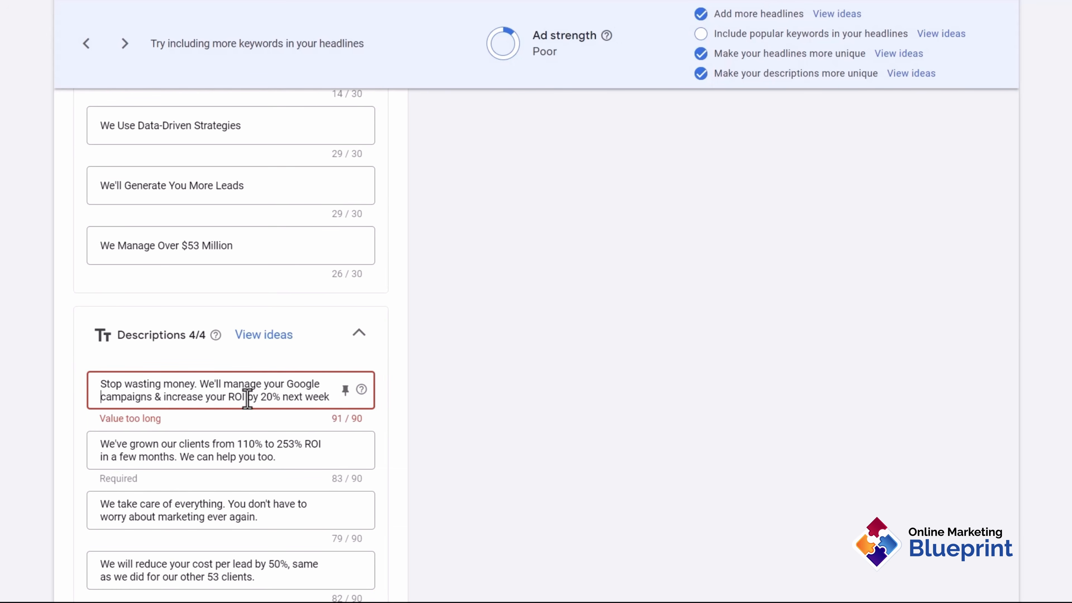
scroll(247, 399, down, 2)
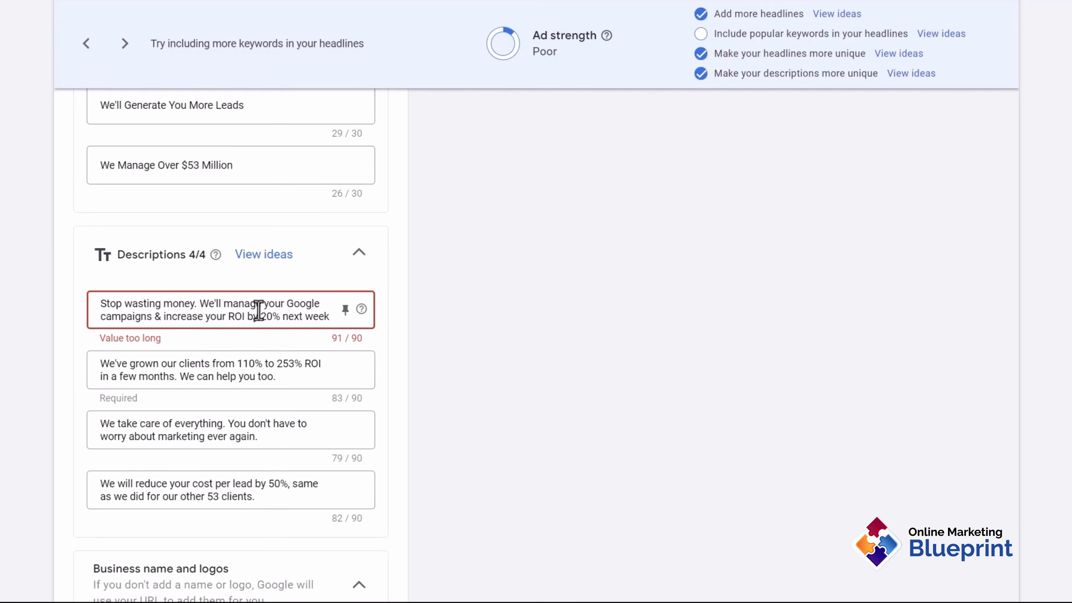
double_click(131, 316)
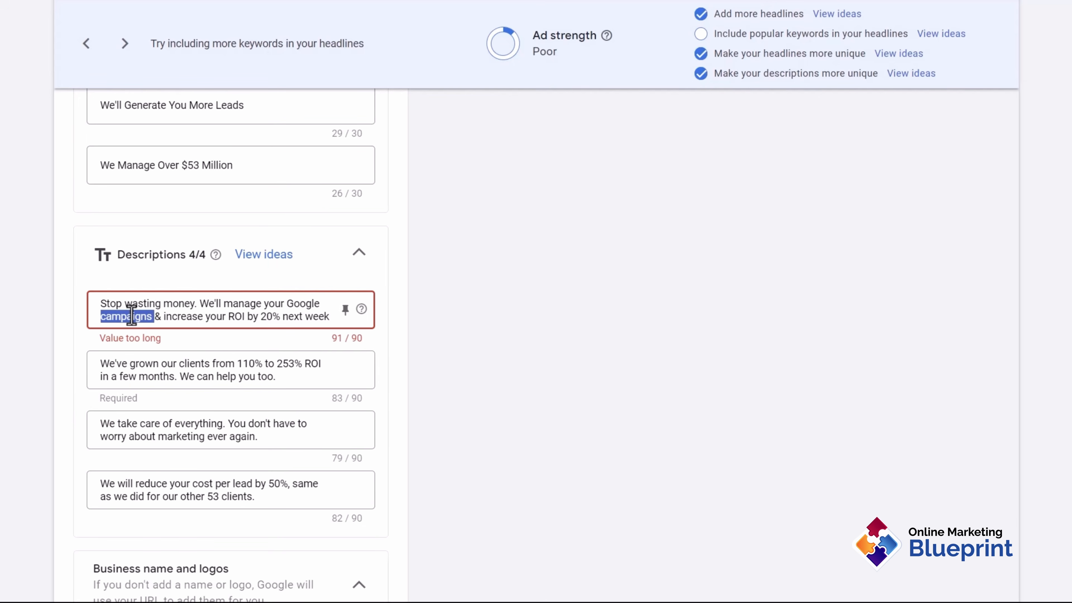
text(ads)
Insert "with Google Ads" before "in a few months" in the second description and change its ending to "We'll help you too"
click(177, 369)
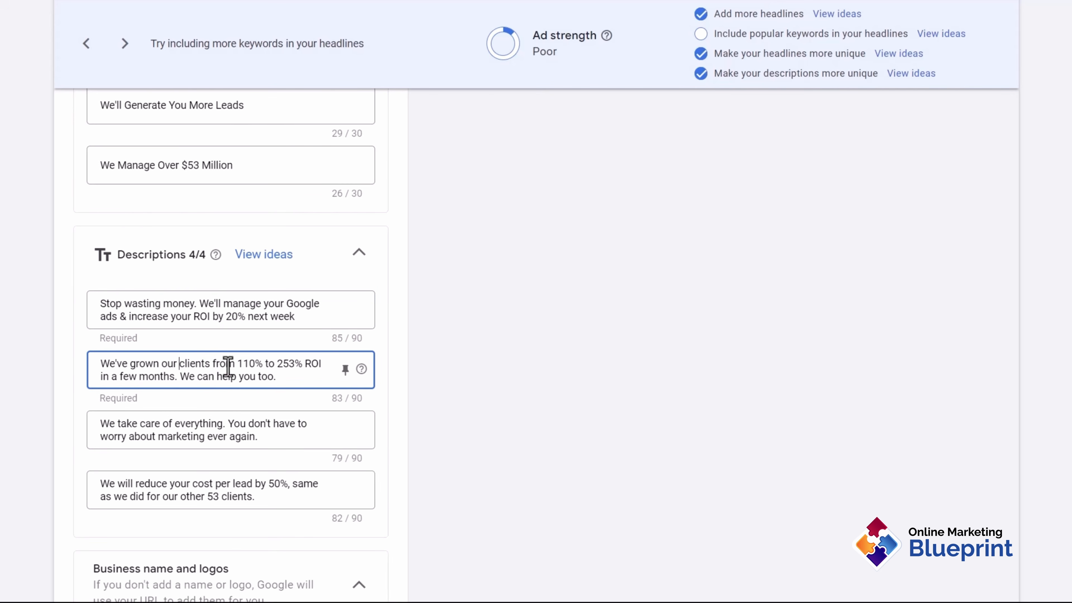
key(BackSpace)
key(BackSpace)
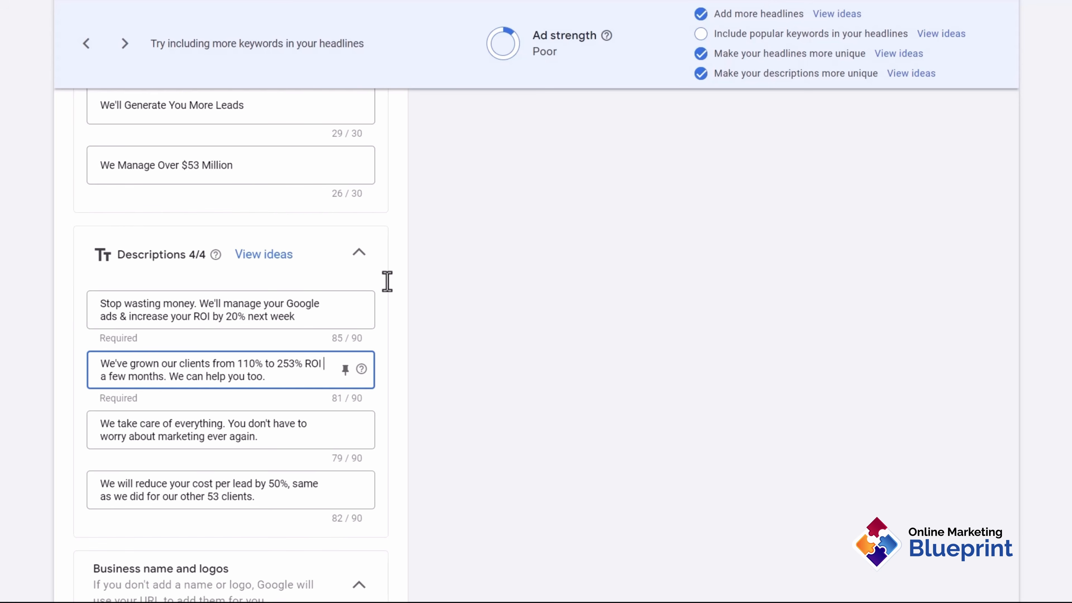
text(with Google Ads in)
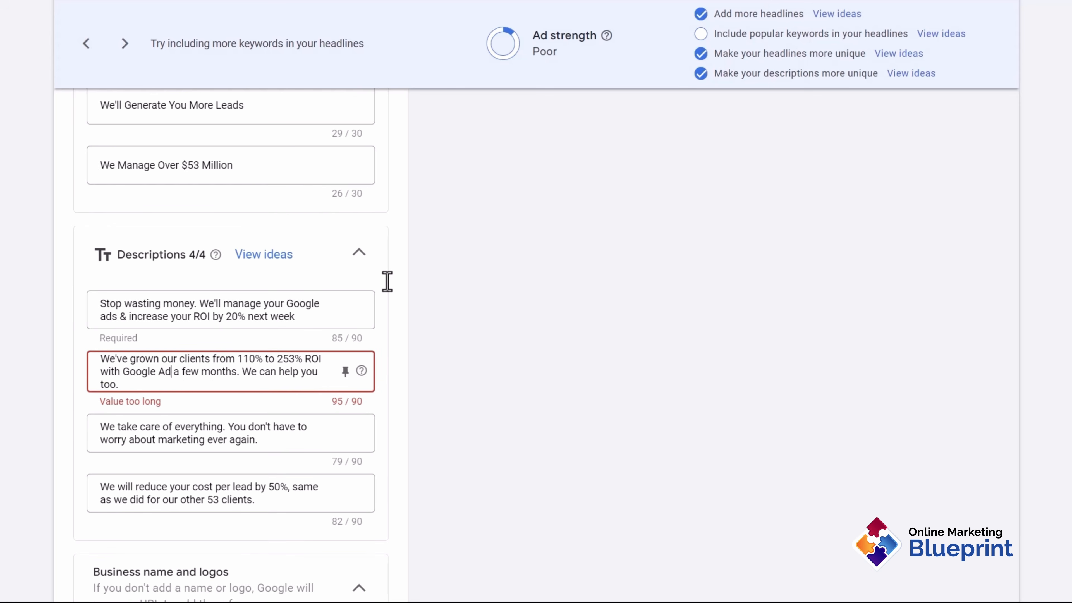
double_click(286, 372)
key(BackSpace)
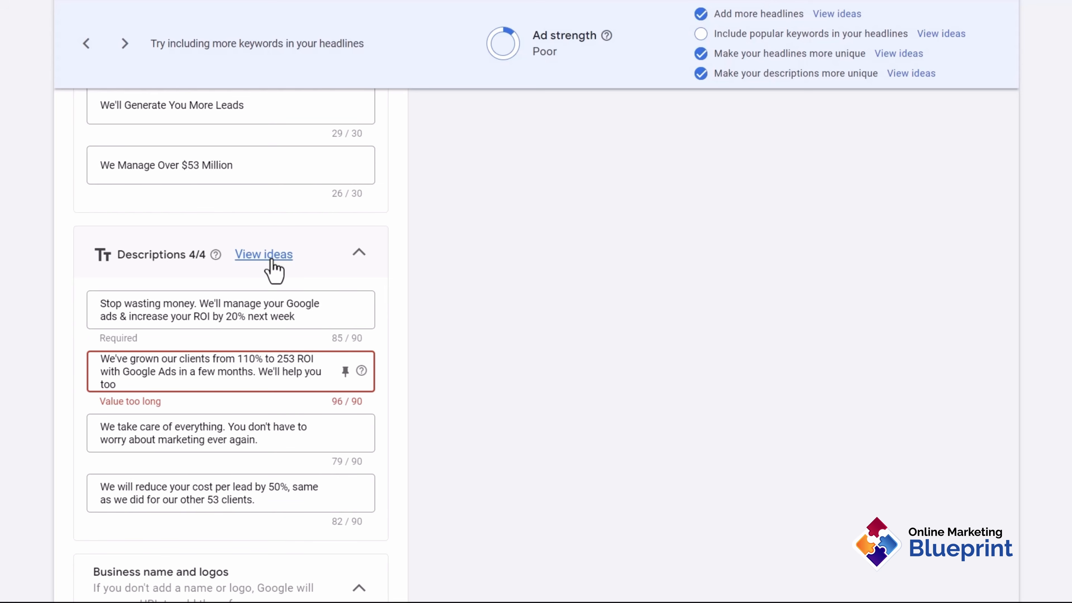
Shorten the second description by replacing the "from 110% to 253" range with "by 76%"
key(BackSpace)
key(BackSpace)
key(BackSpace)
key(BackSpace)
key(BackSpace)
key(BackSpace)
key(BackSpace)
key(BackSpace)
key(BackSpace)
key(BackSpace)
key(BackSpace)
key(BackSpace)
key(BackSpace)
key(BackSpace)
key(BackSpace)
key(BackSpace)
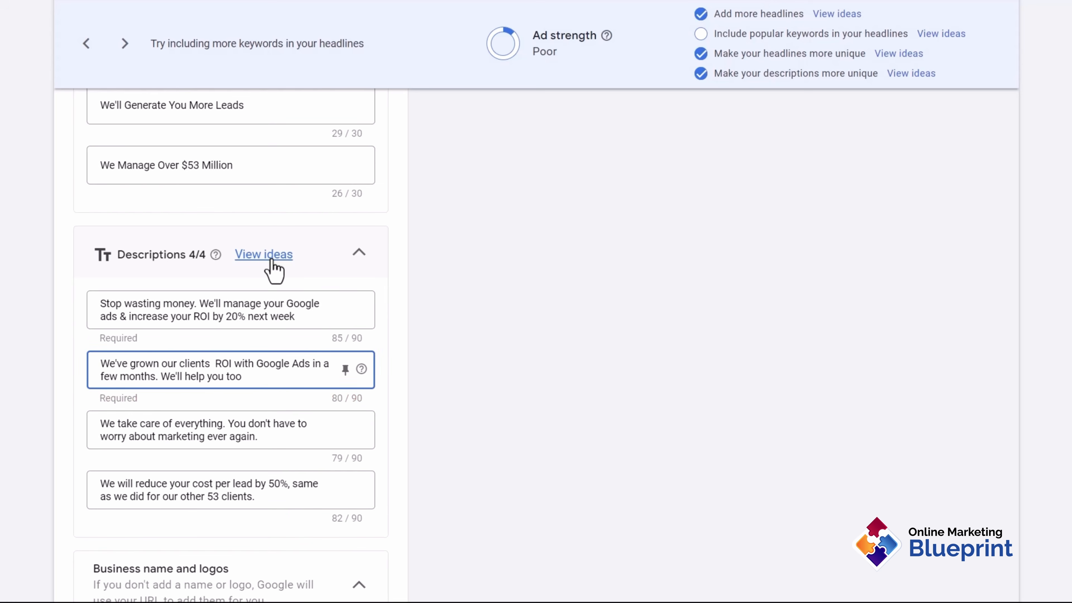
text(by)
text(X)
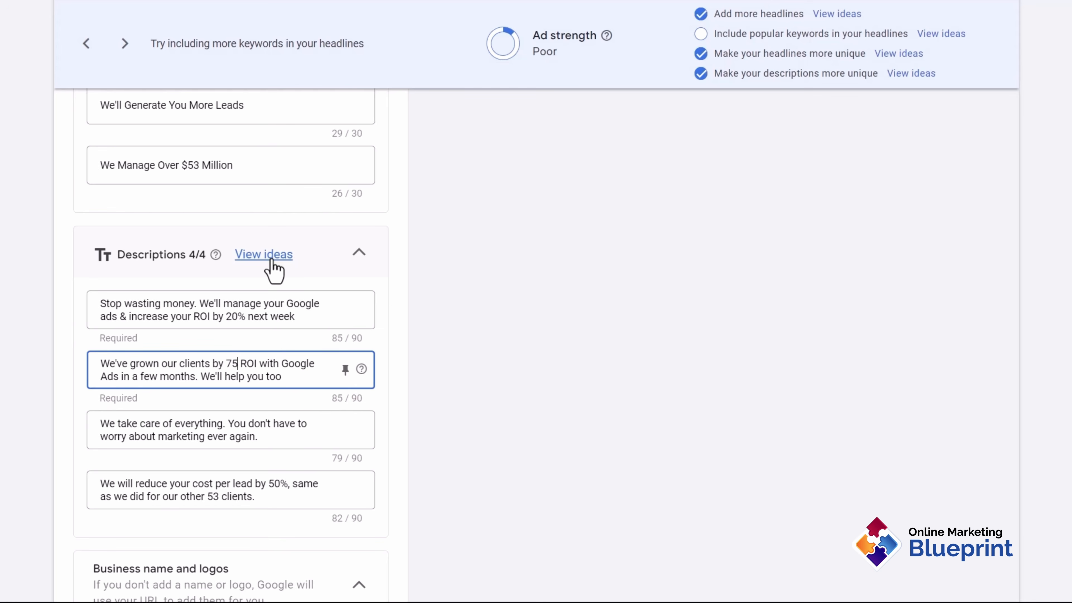
key(BackSpace)
text(6%)
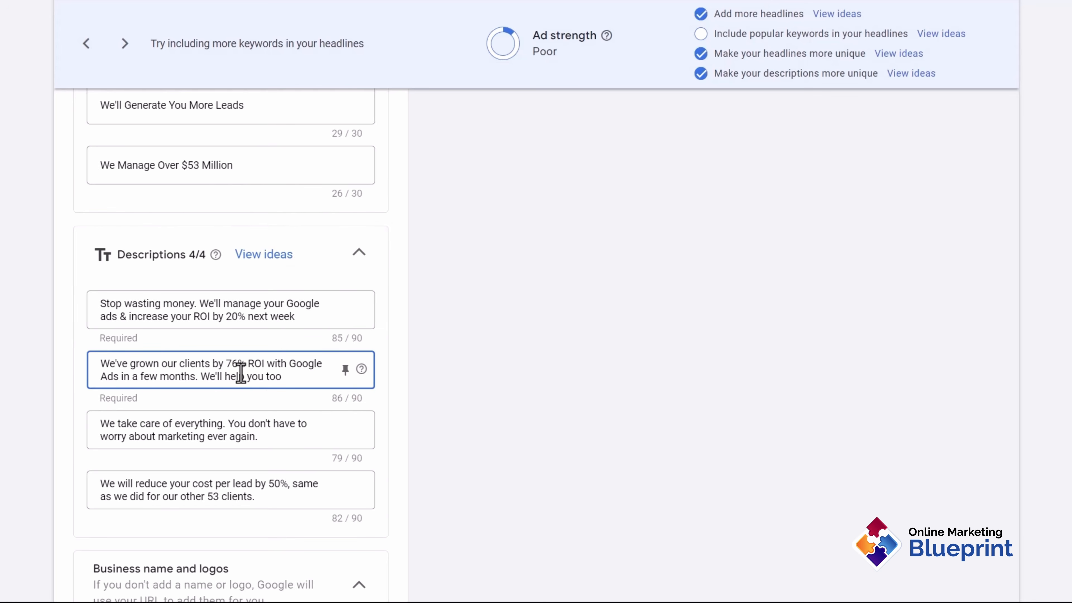
click(157, 364)
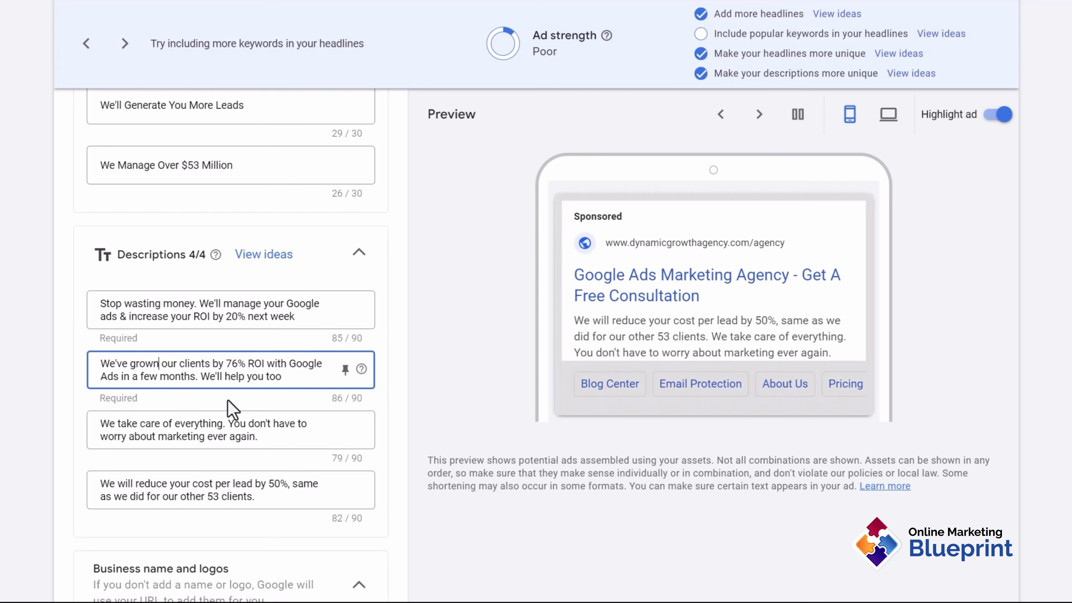
click(176, 365)
text(revenue)
scroll(177, 365, up, 2)
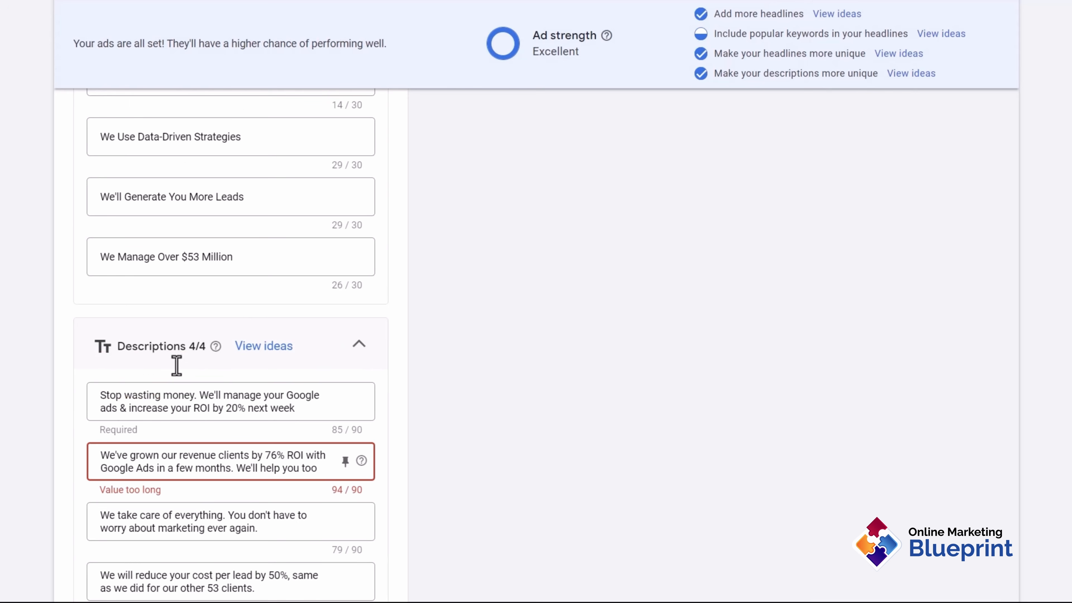
double_click(209, 451)
key(BackSpace)
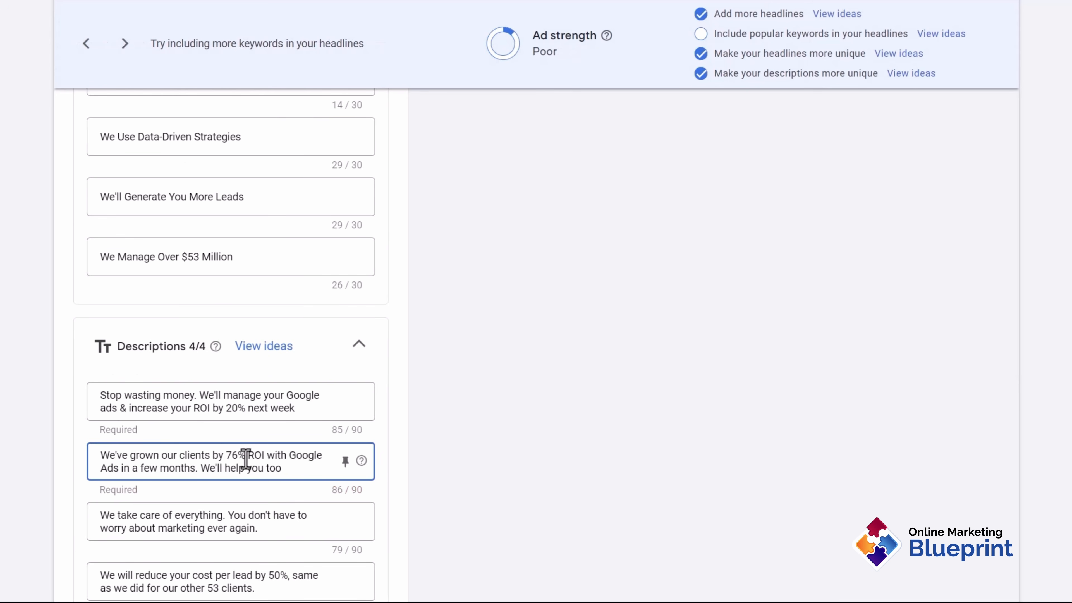
Change "clients" to "clients' revenue" in the second description and replace "a few months" with "weeks"
text(' revenue)
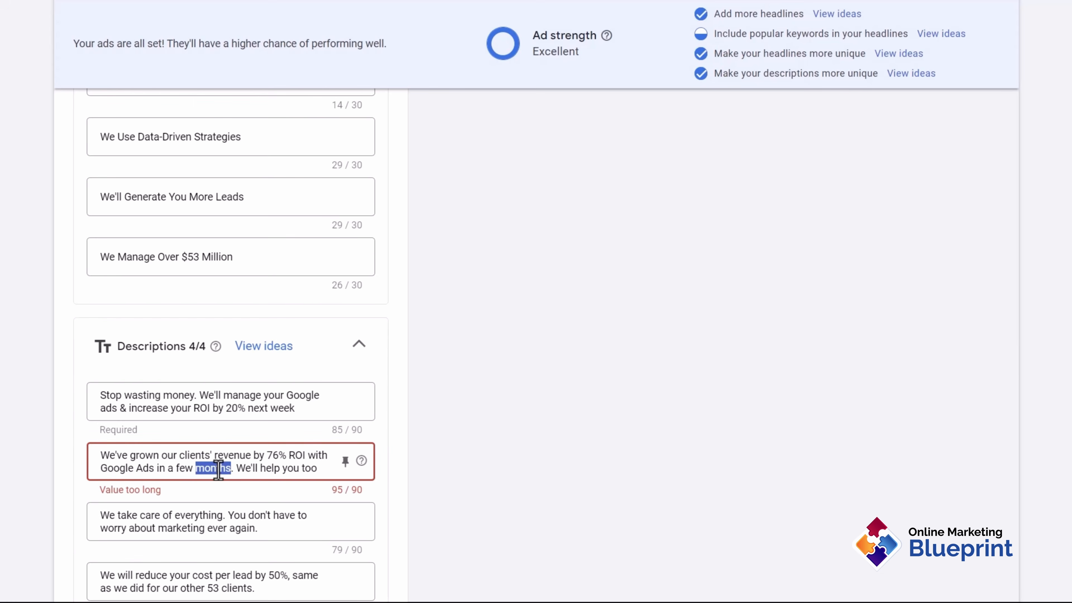
key(BackSpace)
key(BackSpace)
key(BackSpace)
key(BackSpace)
key(BackSpace)
key(BackSpace)
key(BackSpace)
key(BackSpace)
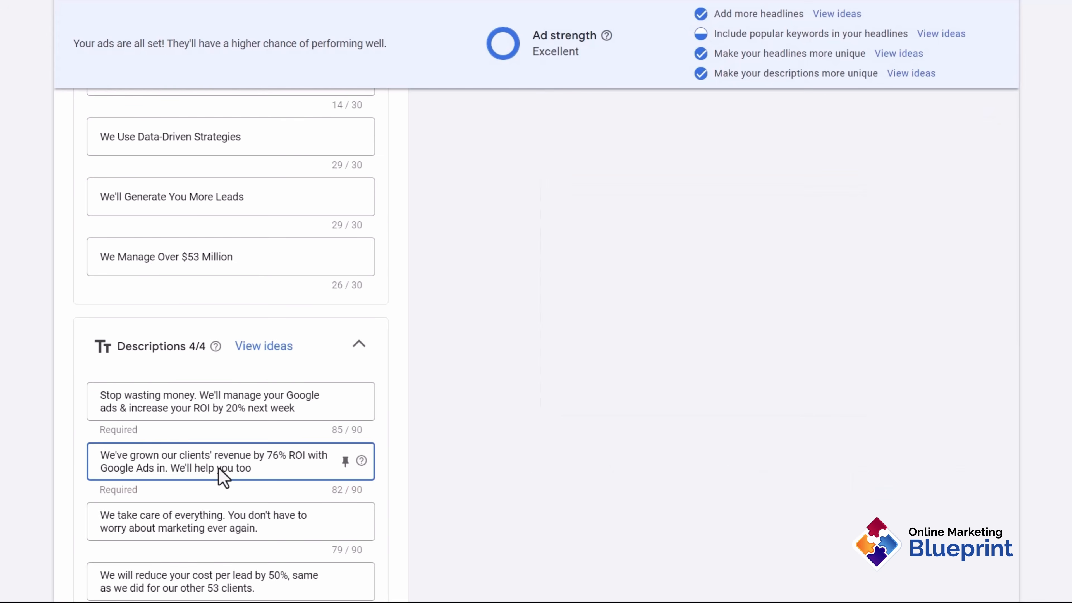
text(weeks)
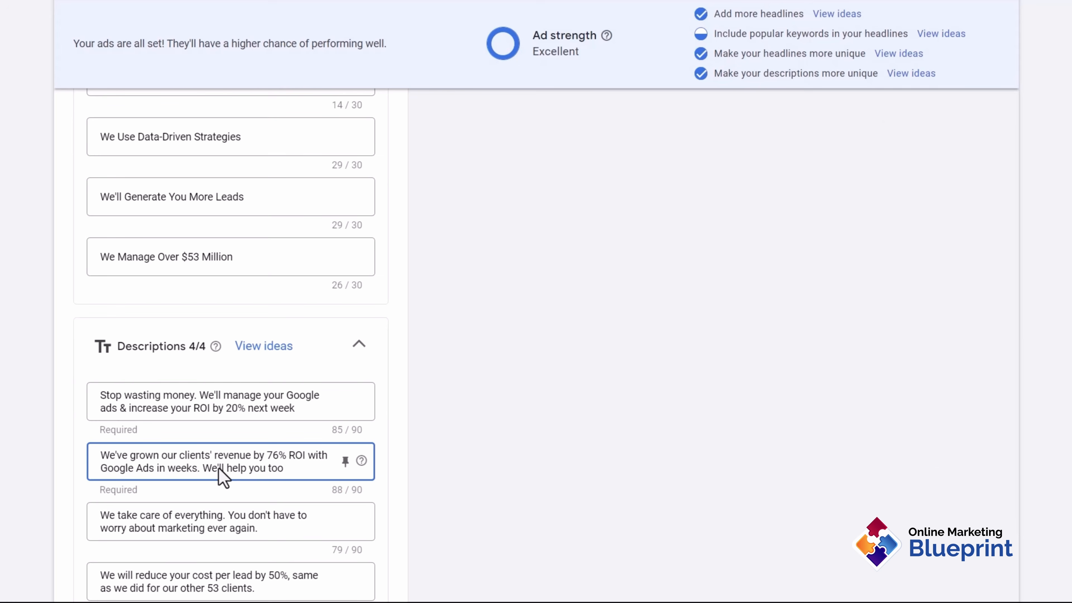
scroll(408, 405, down, 2)
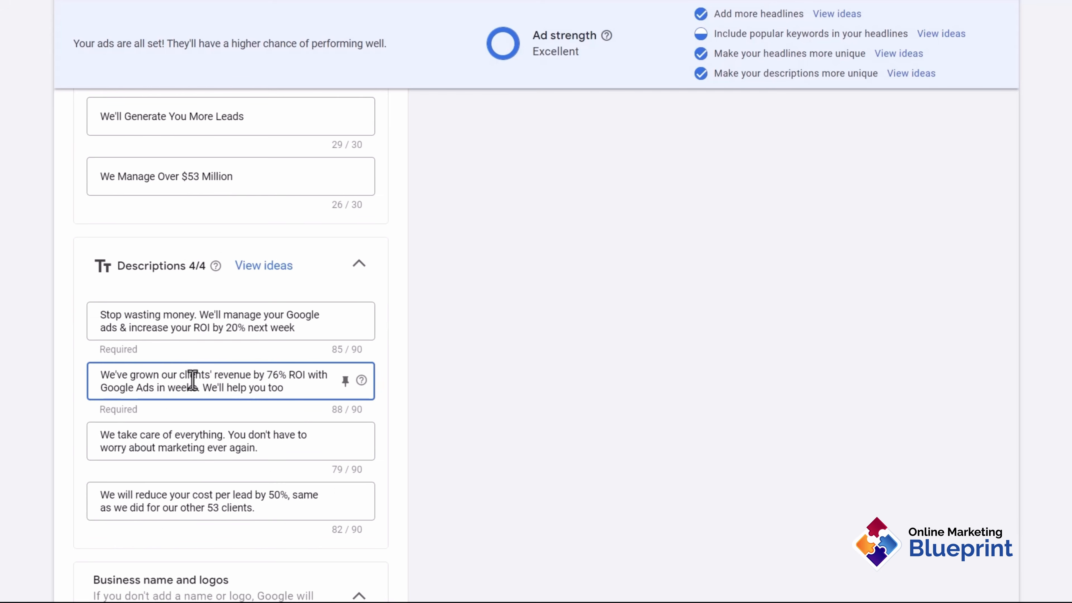
Insert "2" before "weeks" in the second description
click(169, 388)
text(2)
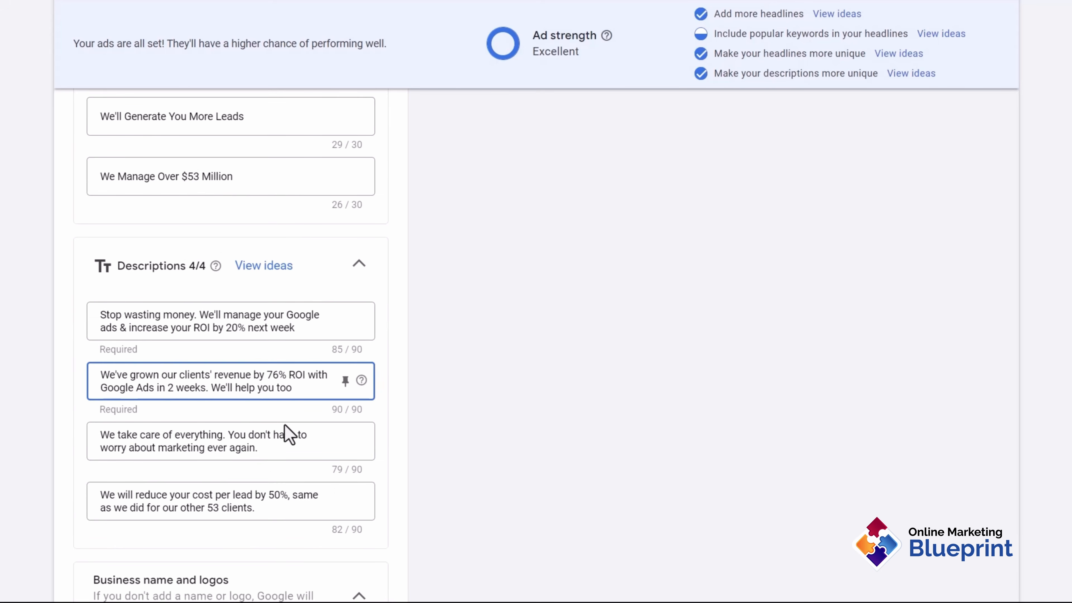
Replace "marketing ever" with "your Google Ads marketing" in the third description so it ends "worry about your Google Ads marketing again."
scroll(414, 402, down, 2)
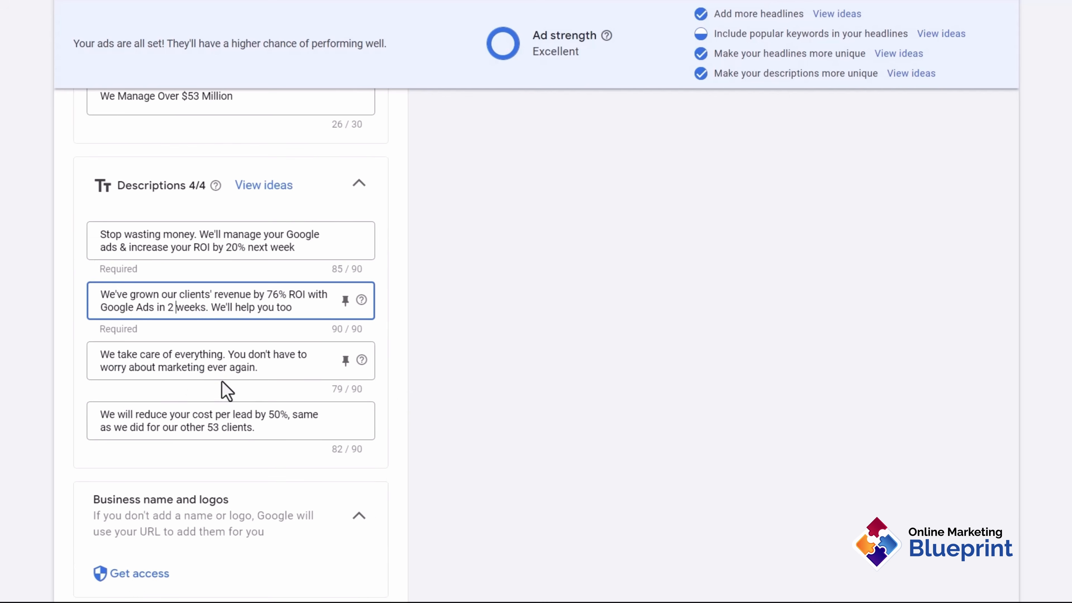
double_click(175, 368)
text(Your Goo)
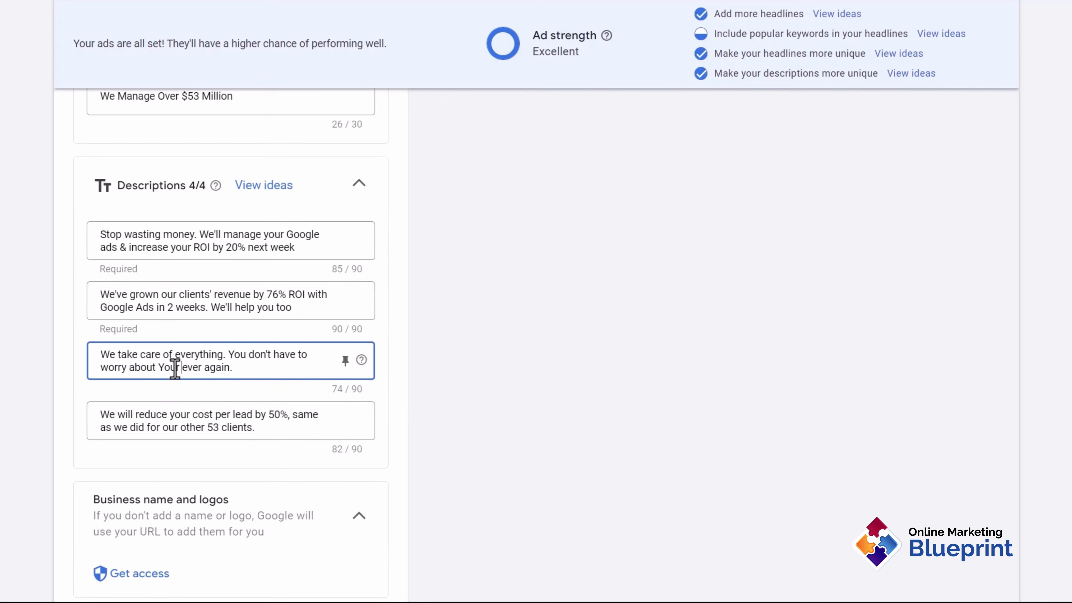
text(gle Ads marketing)
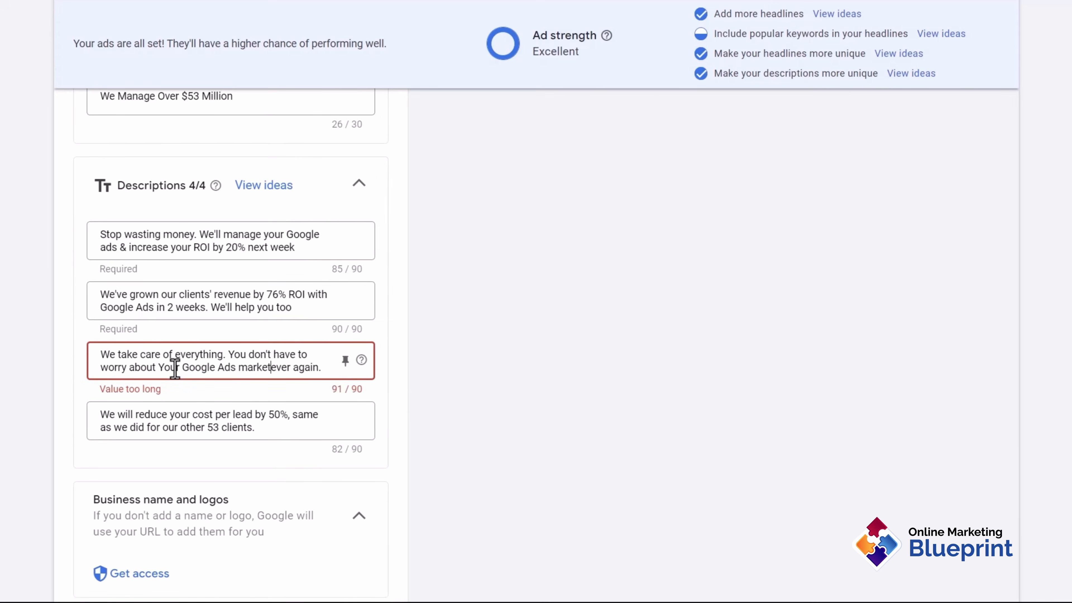
key(BackSpace)
key(BackSpace)
key(BackSpace)
key(BackSpace)
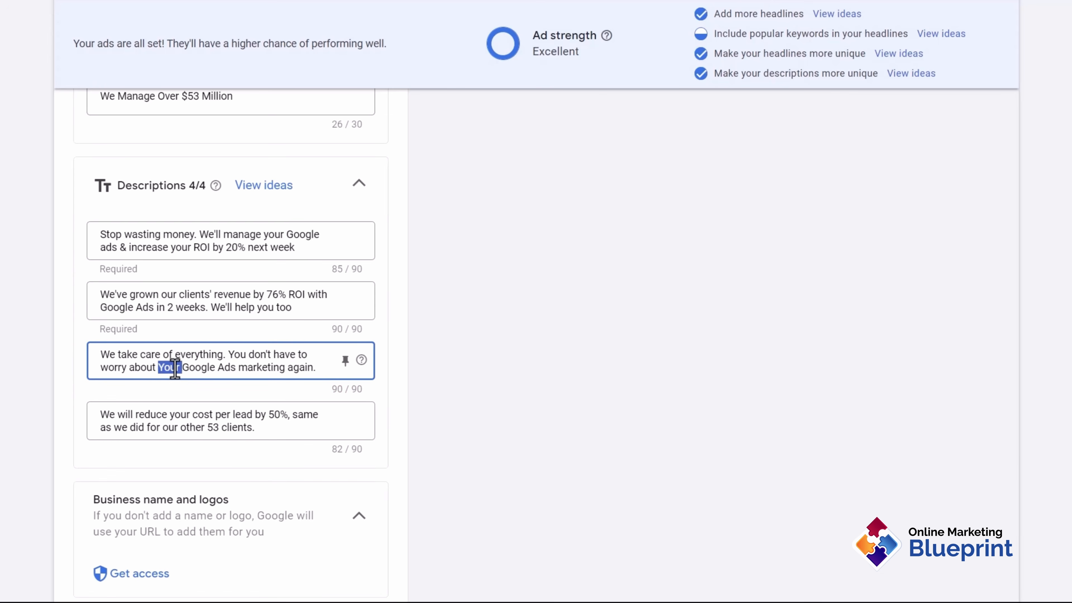
text(your)
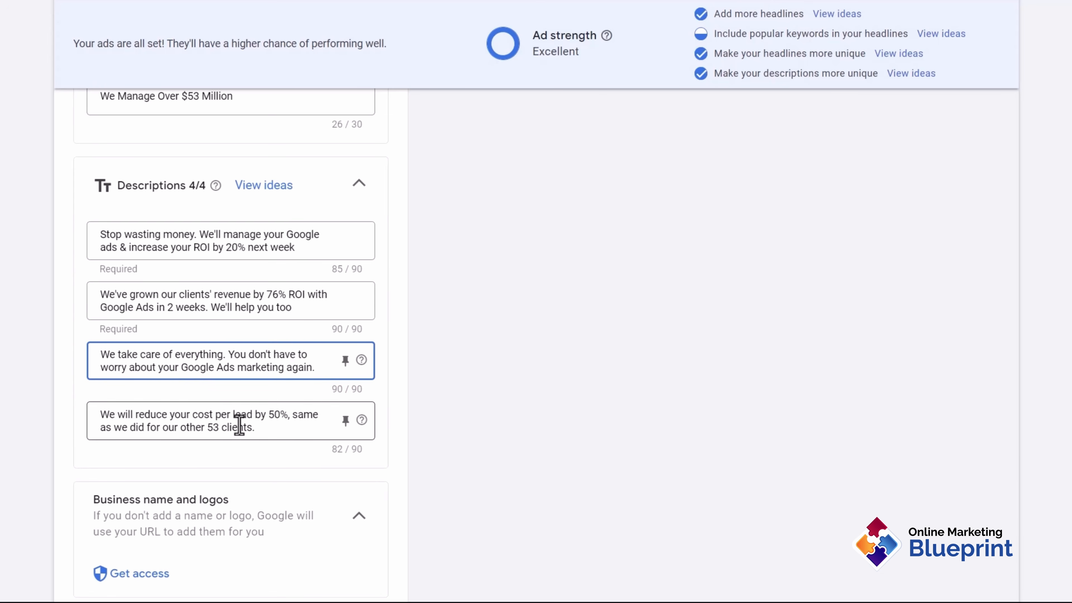
Insert "Google Ads" before "cost per lead" in the fourth description and shorten "same as we did for" to "same as for"
click(171, 416)
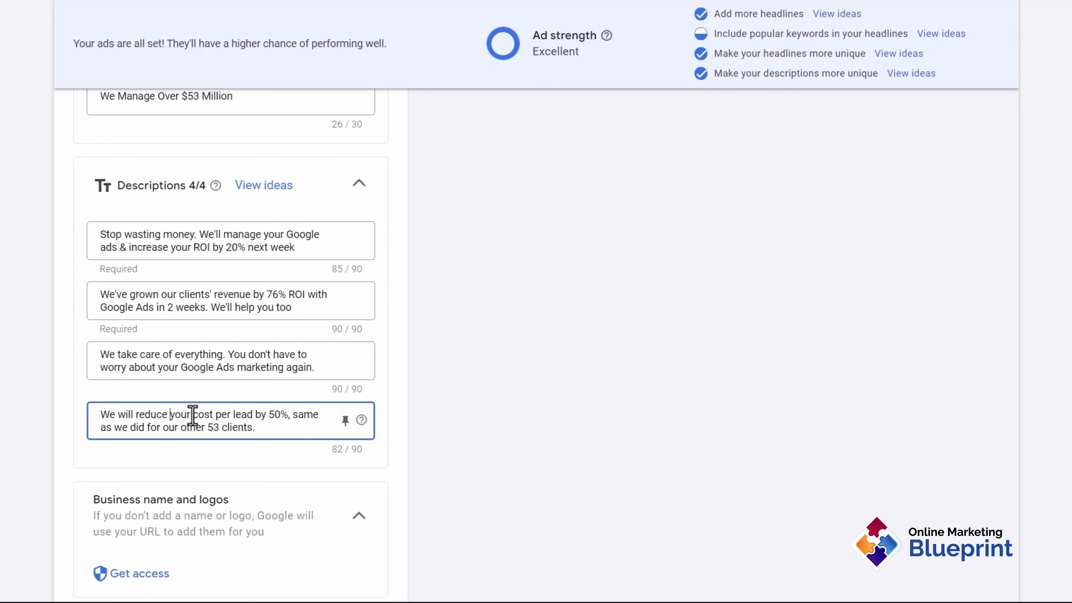
text(G)
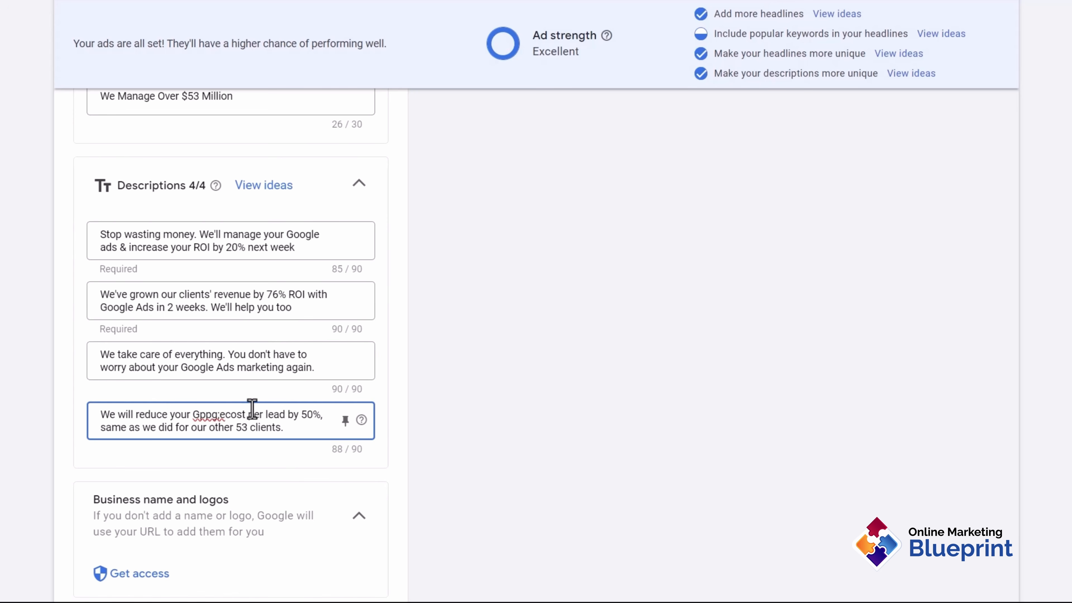
text(oogle Ads)
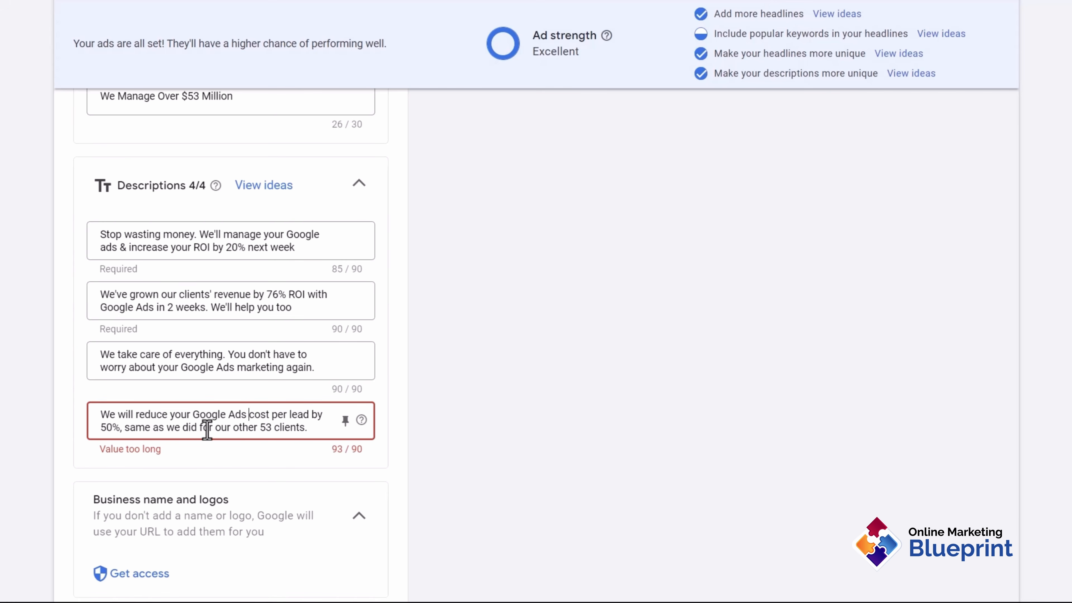
key(BackSpace)
key(BackSpace)
key(BackSpace)
key(BackSpace)
key(BackSpace)
key(BackSpace)
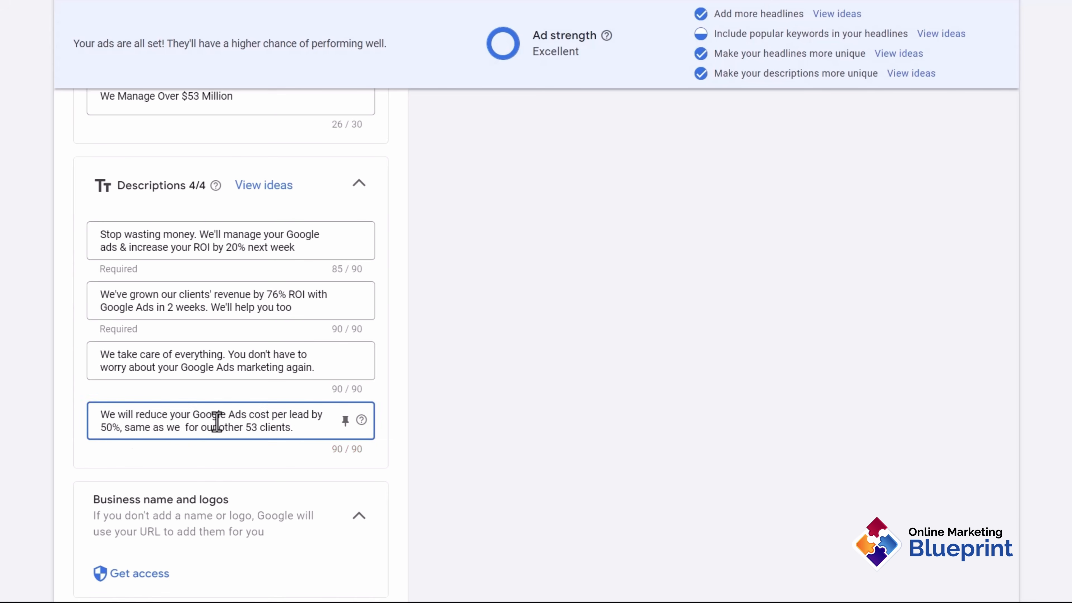
key(BackSpace)
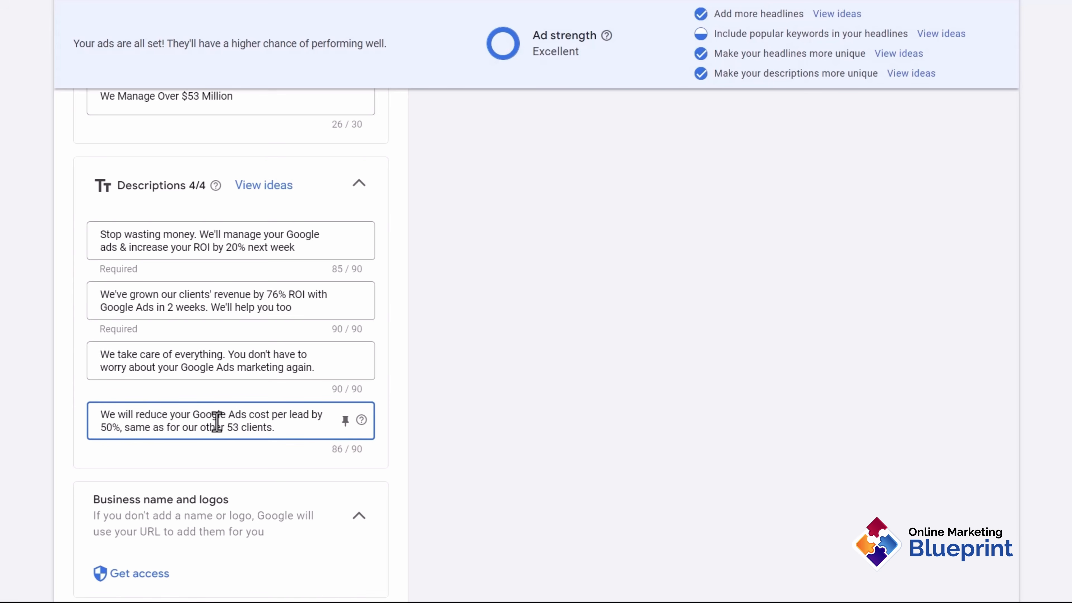
Review the remaining ad assets and browse the previewed headline and description combinations
scroll(108, 350, down, 15)
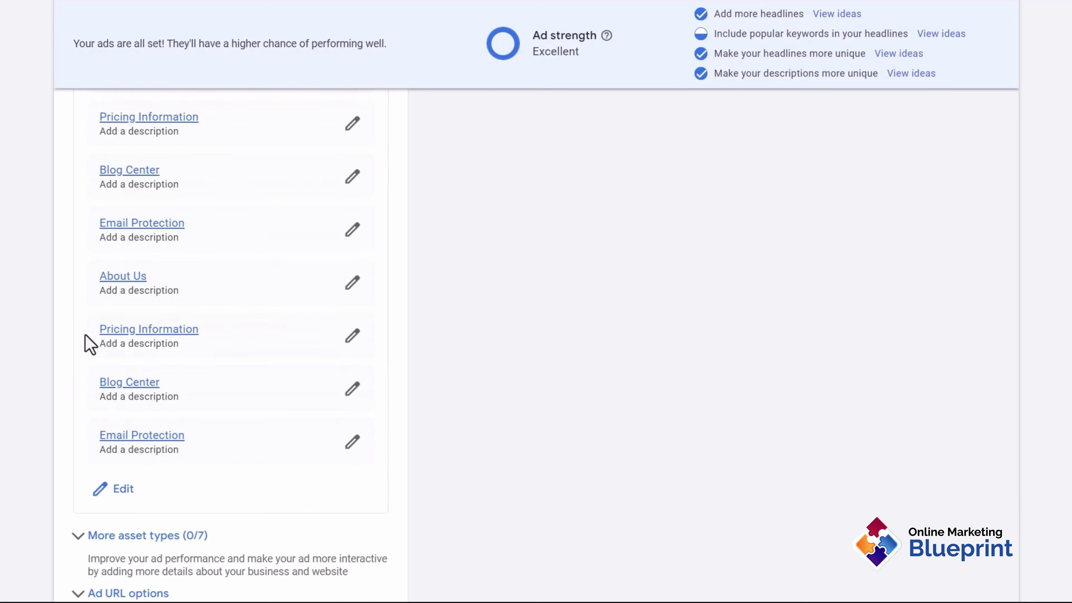
scroll(240, 472, down, 3)
scroll(629, 394, up, 20)
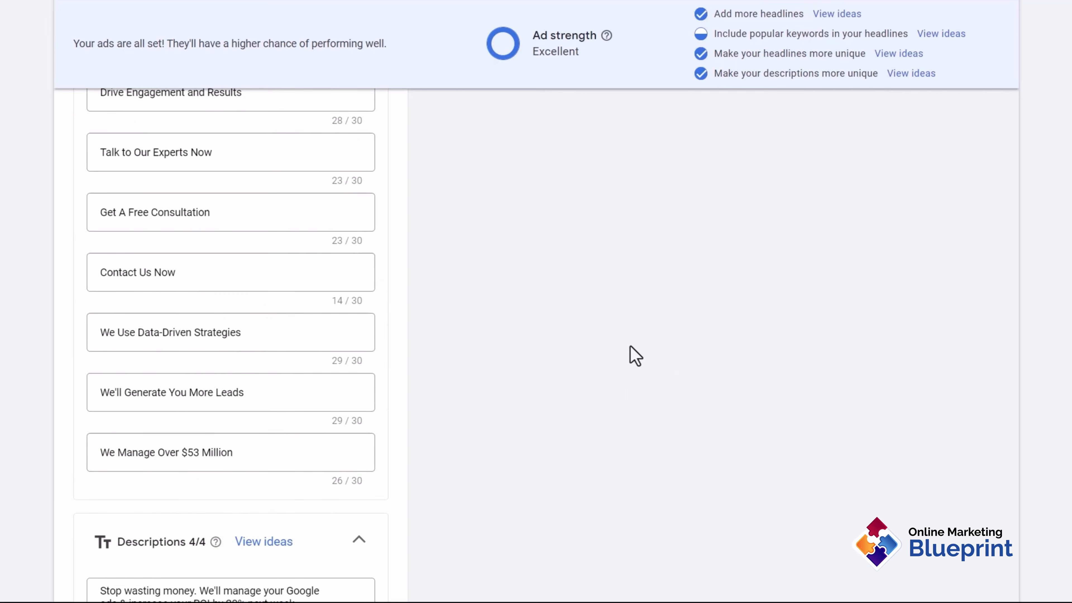
scroll(630, 347, up, 15)
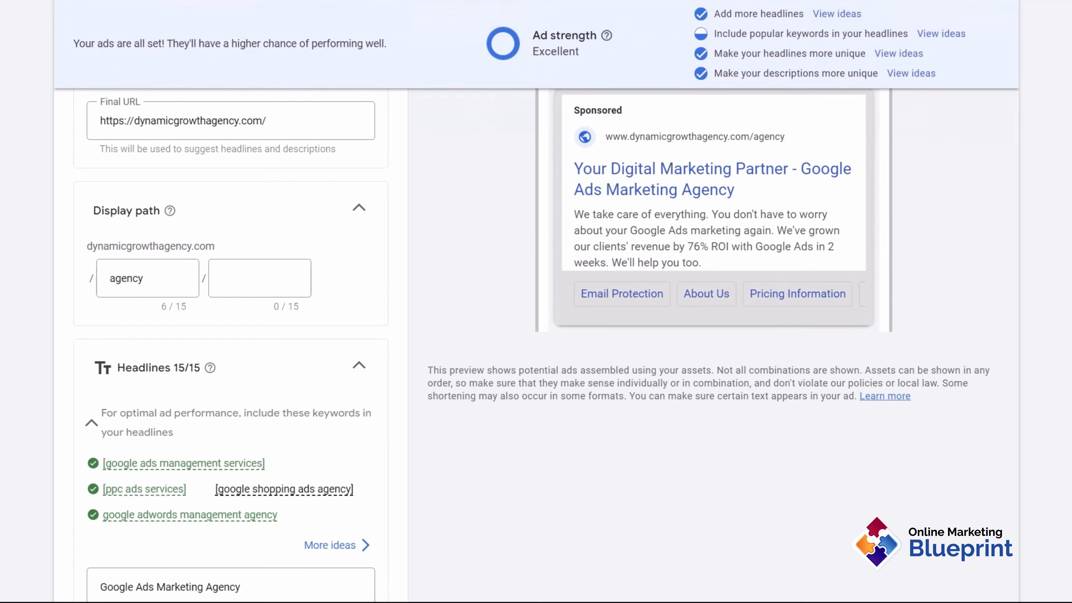
scroll(673, 380, up, 3)
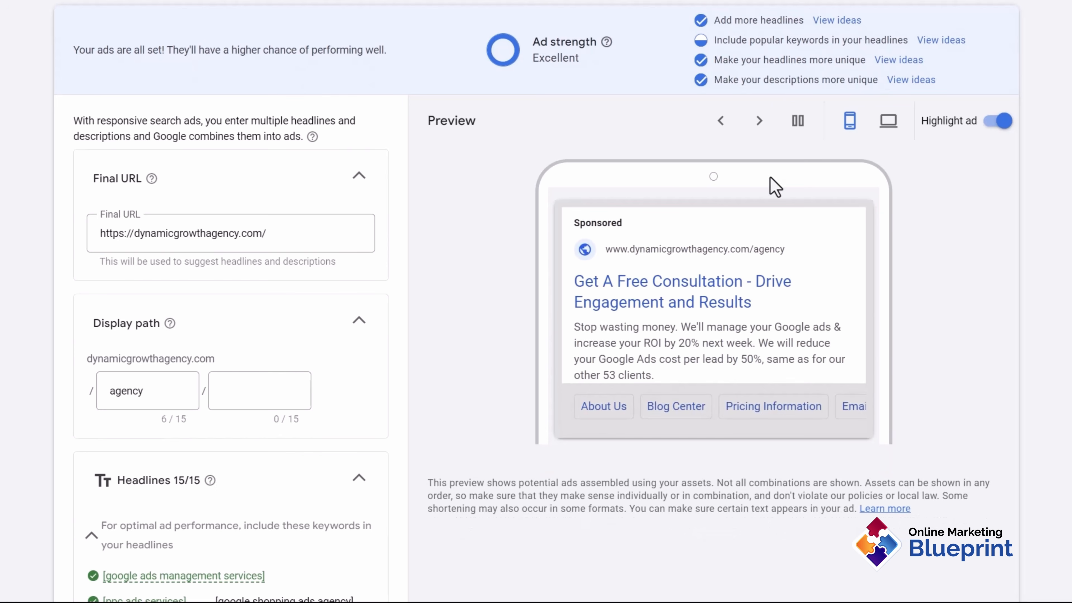
click(760, 123)
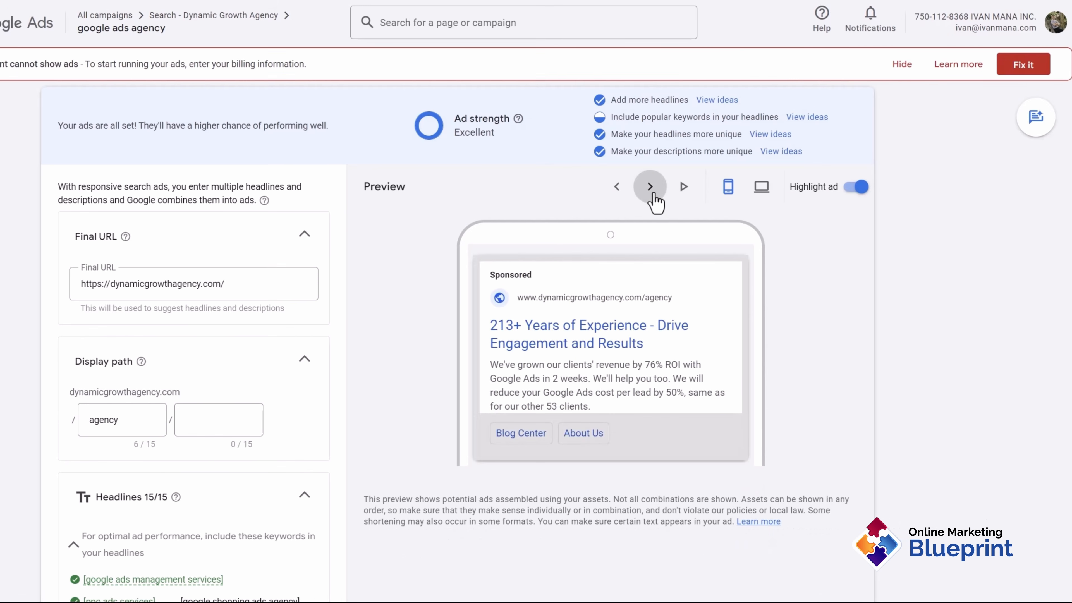
click(758, 121)
Pin the headlines "Google Ads Marketing Agency" and "Google AdWords Agency" so they show only in position 1
scroll(463, 391, down, 3)
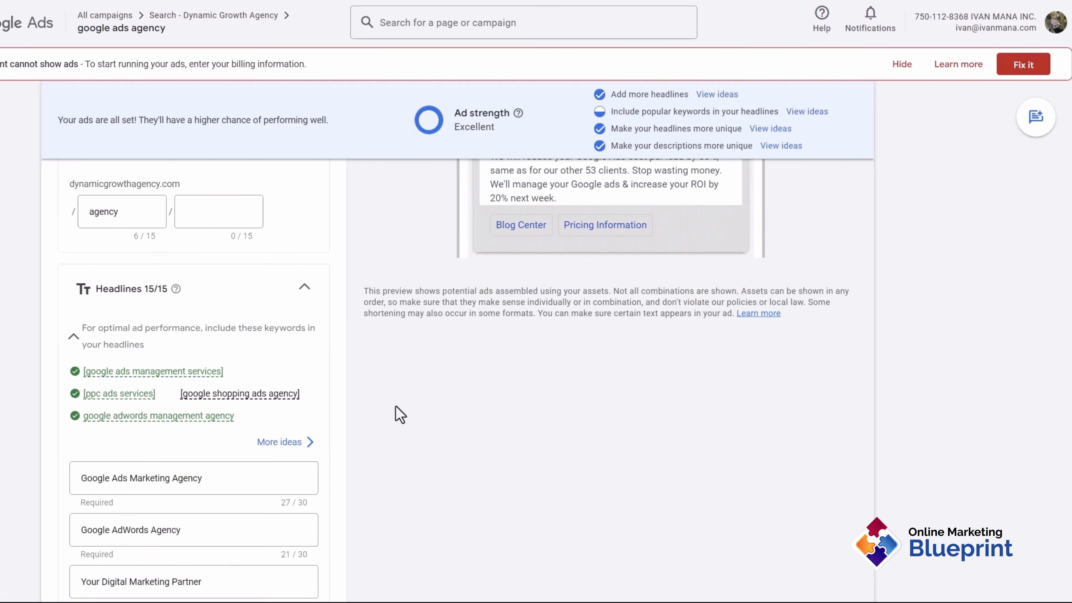
scroll(399, 415, down, 3)
click(292, 342)
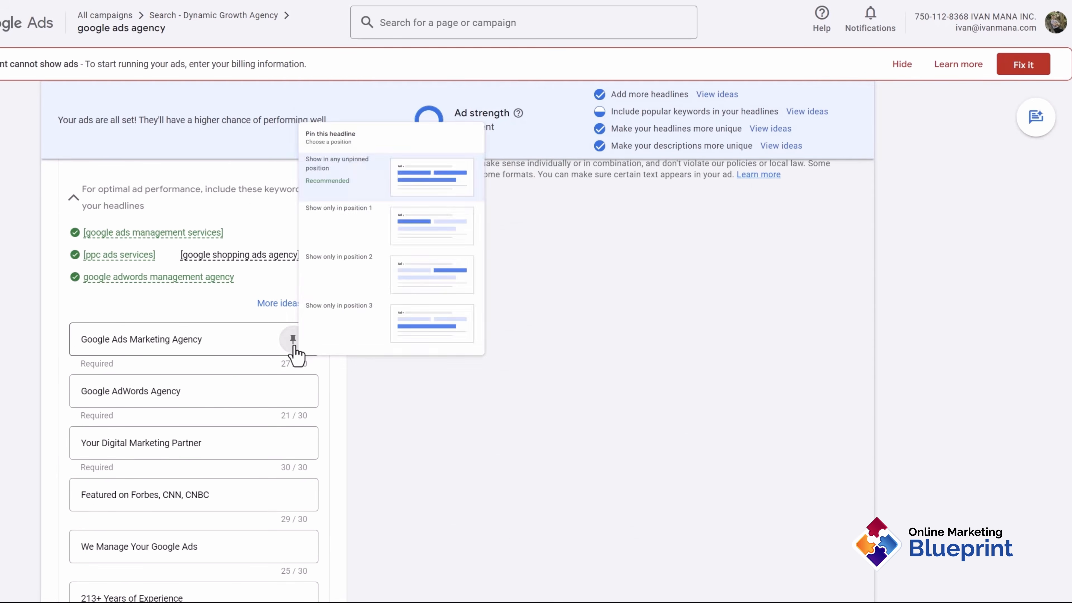
click(427, 169)
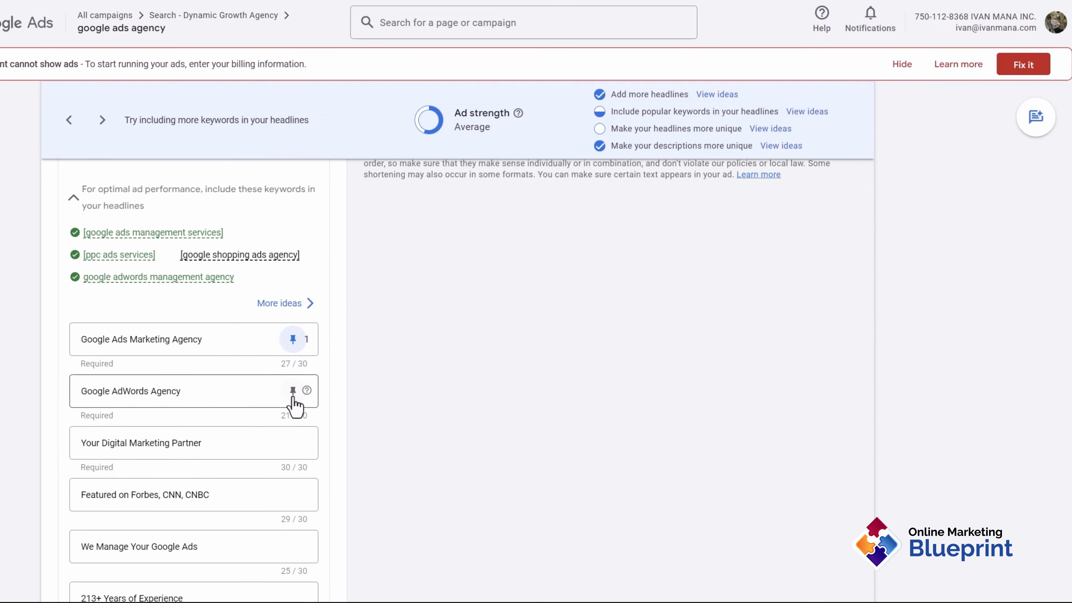
click(292, 391)
click(378, 196)
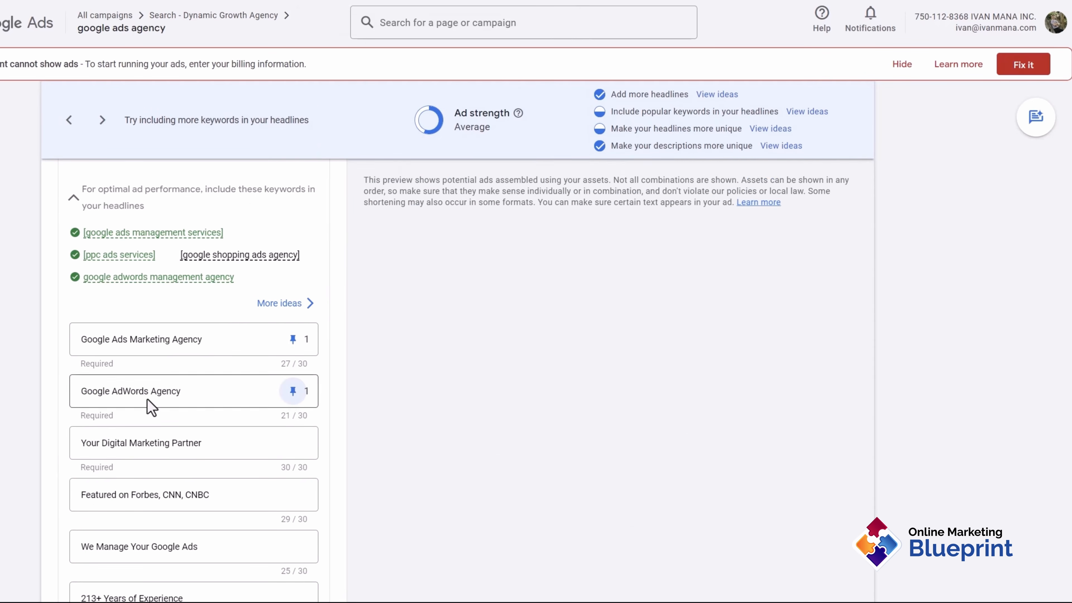
Reword the second headline as "Google Ads (AdWords) Agency"
scroll(308, 389, down, 3)
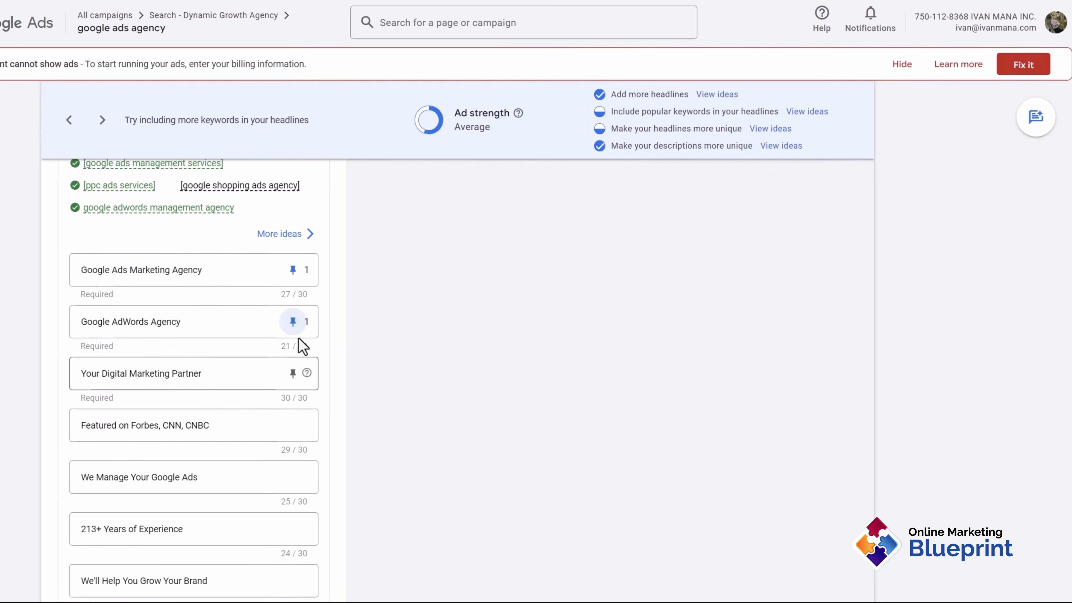
scroll(483, 469, up, 2)
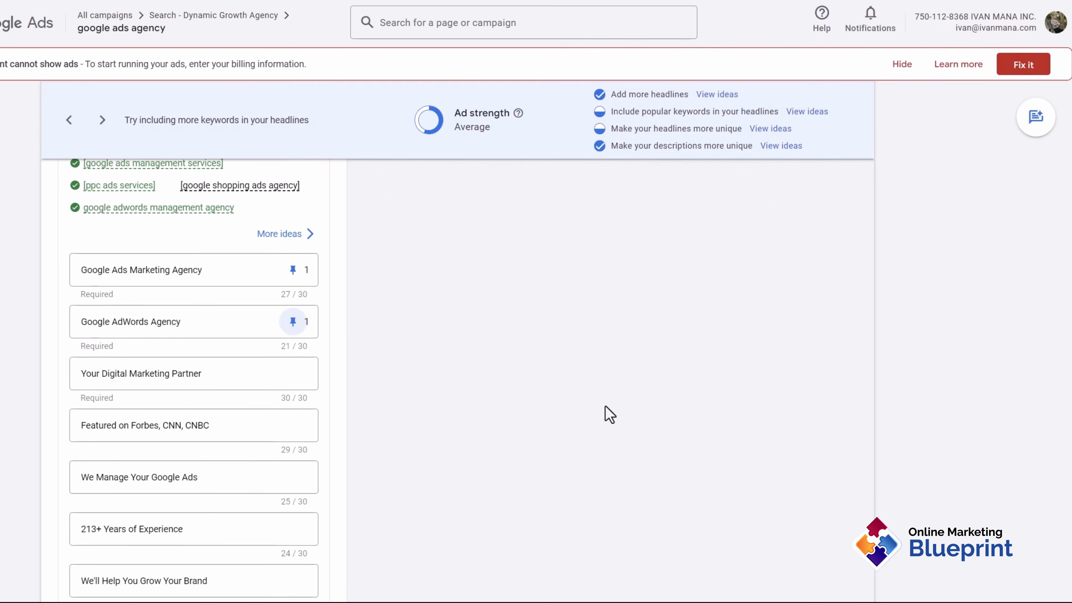
scroll(612, 410, up, 6)
scroll(427, 513, down, 3)
scroll(428, 518, down, 3)
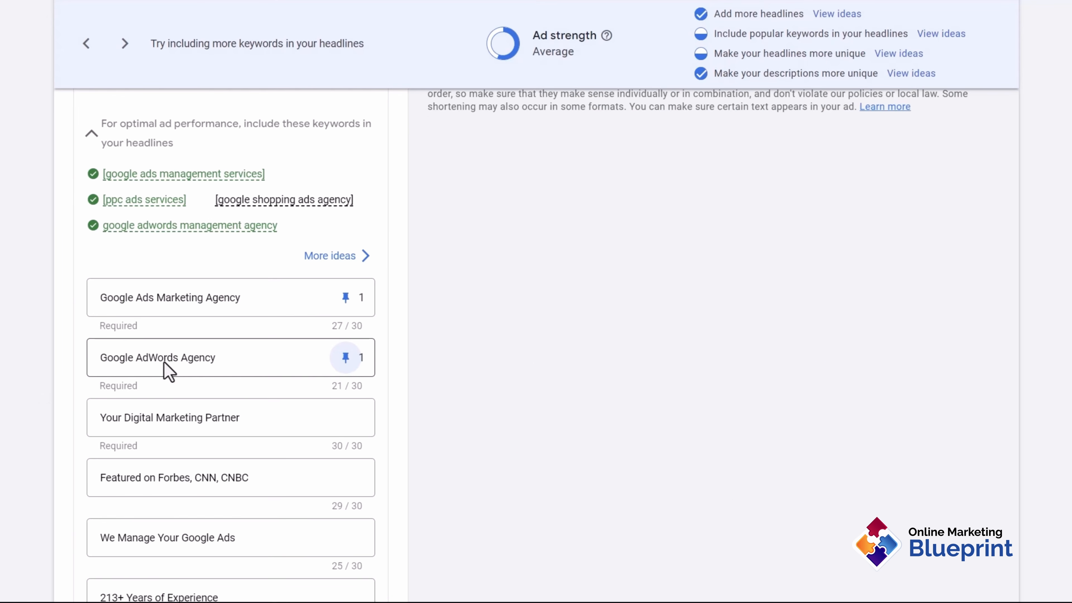
click(164, 363)
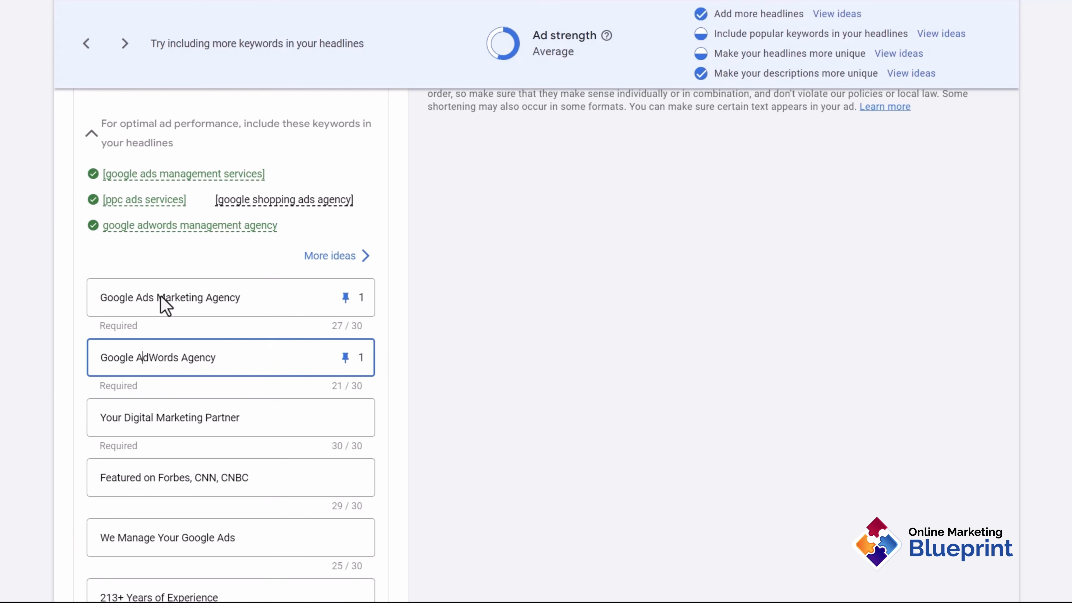
text(Ads ()
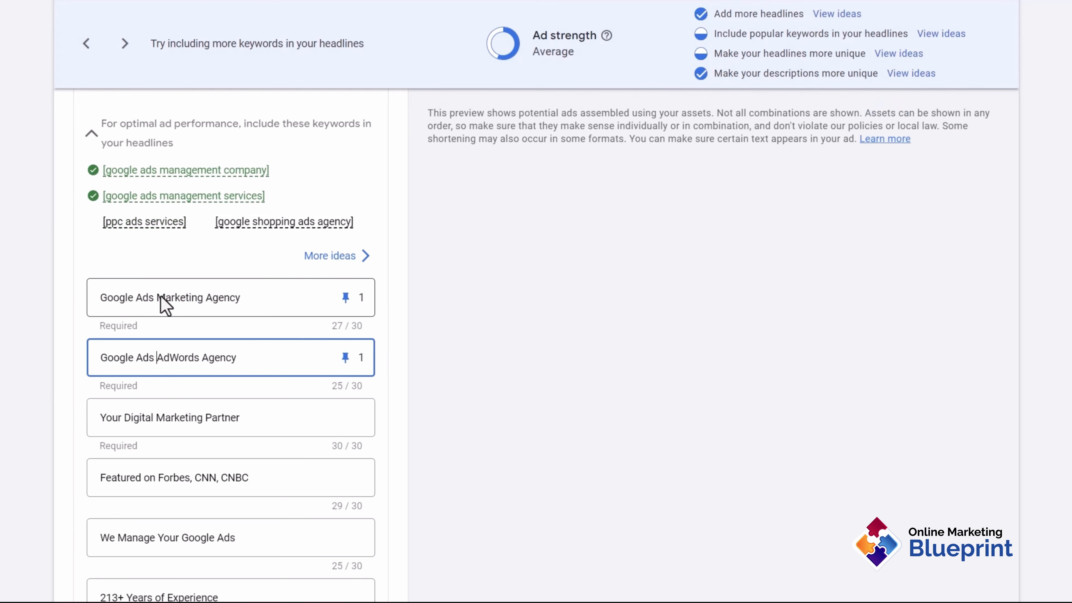
key(Right)
key(Right)
key(Right)
key(Right)
key(Right)
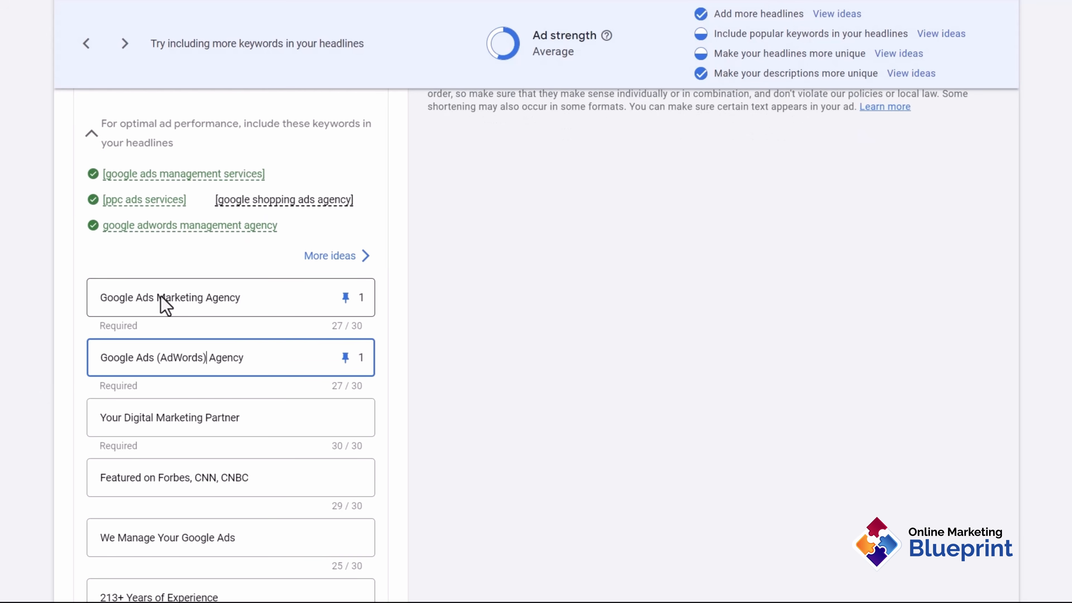
triple_click(158, 363)
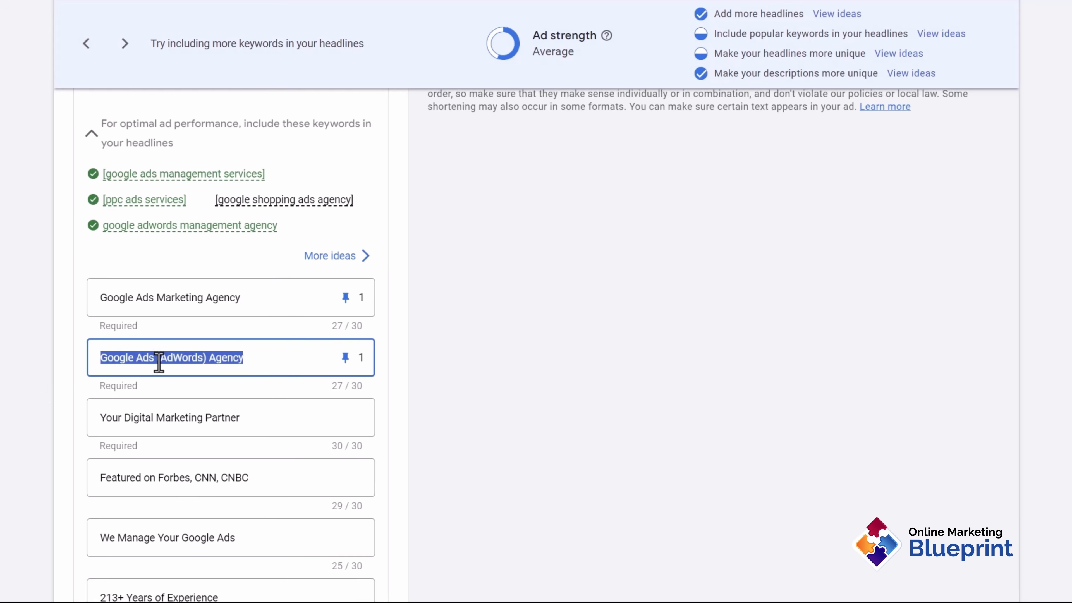
click(598, 331)
Browse several previewed ad combinations to check how the pinned headlines appear in first position
scroll(272, 376, up, 2)
scroll(579, 352, up, 8)
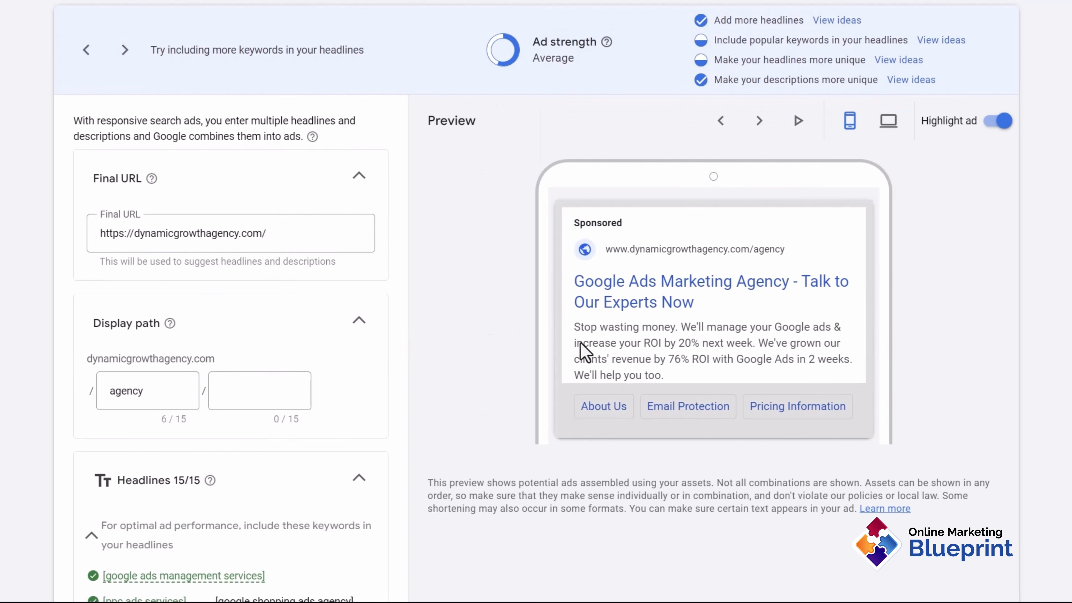
click(768, 123)
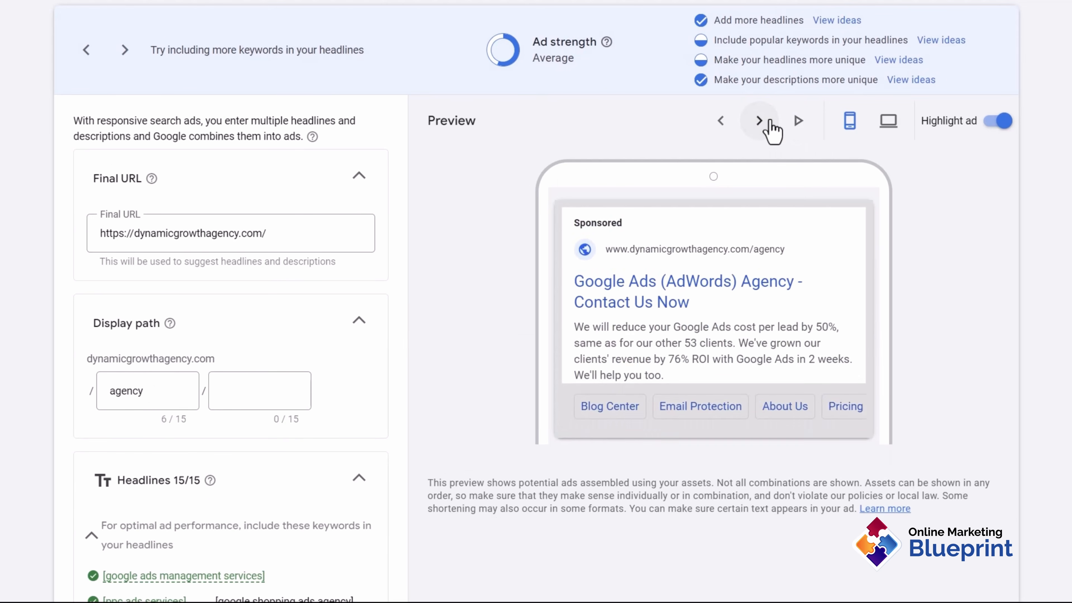
click(768, 123)
click(770, 124)
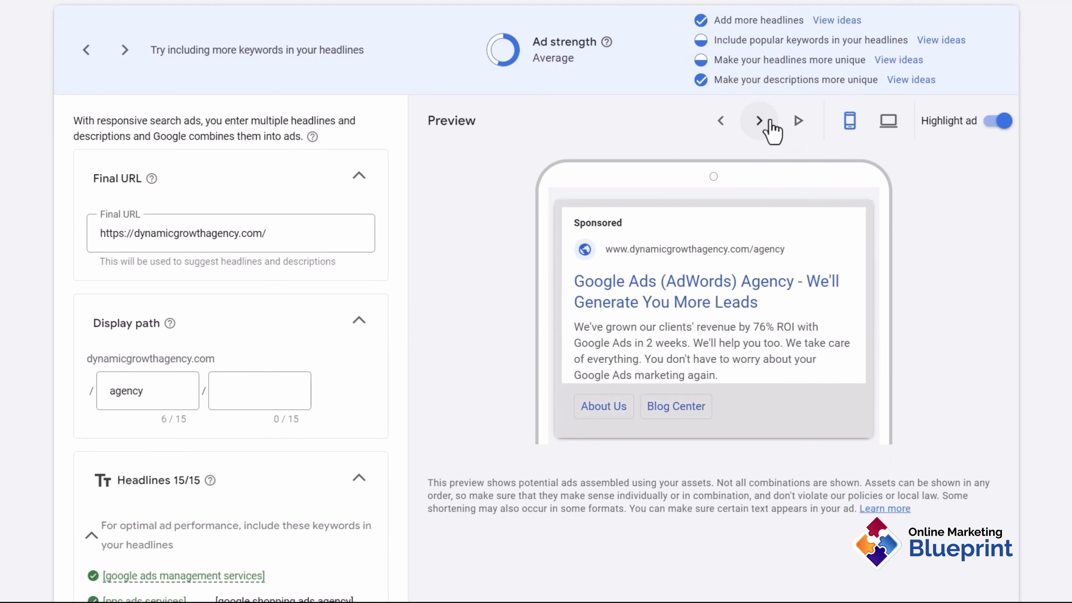
scroll(485, 429, up, 2)
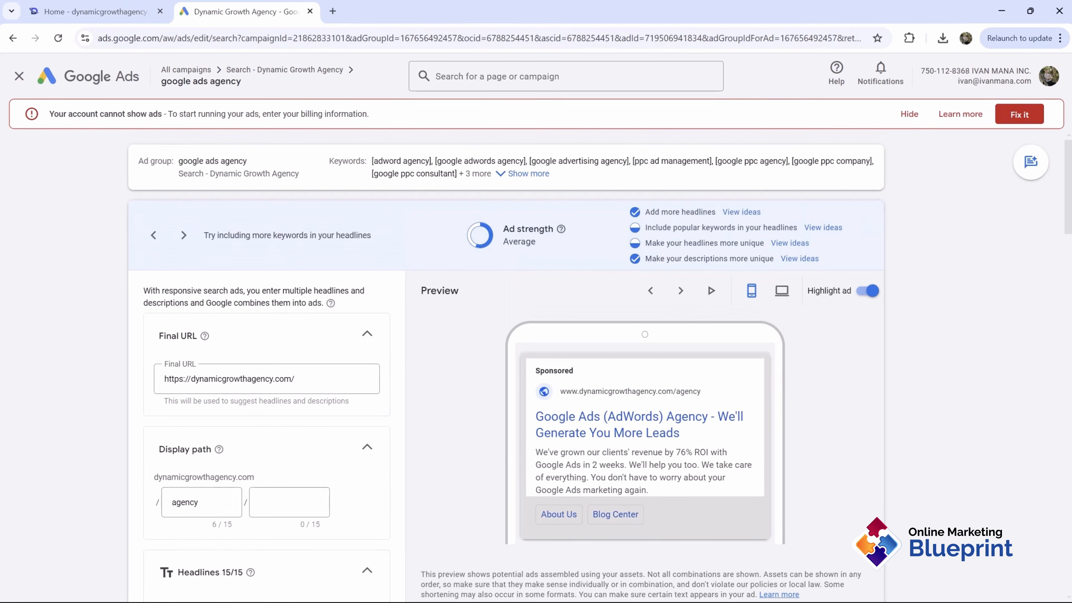
Save the edited responsive search ad
scroll(268, 338, down, 15)
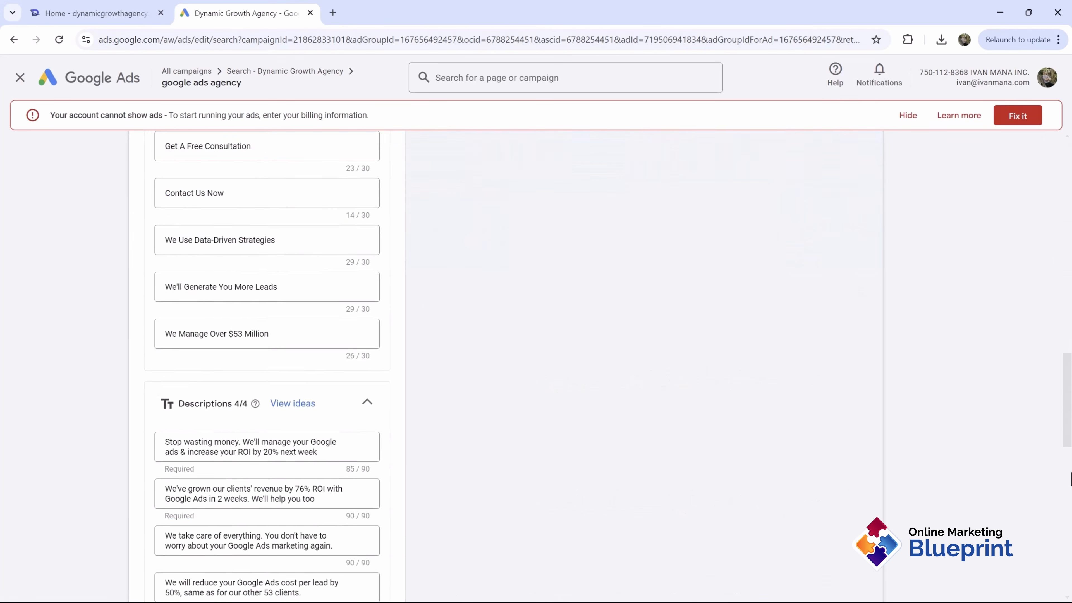
scroll(267, 338, down, 10)
click(151, 546)
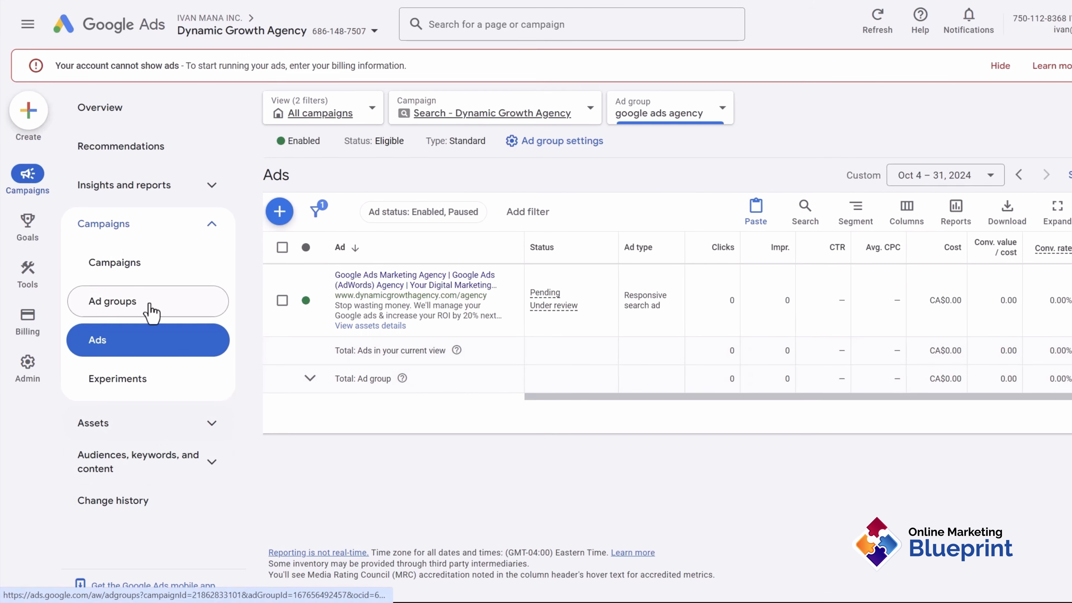
Show the ad groups of the whole "Search - Dynamic Growth Agency" campaign
click(139, 330)
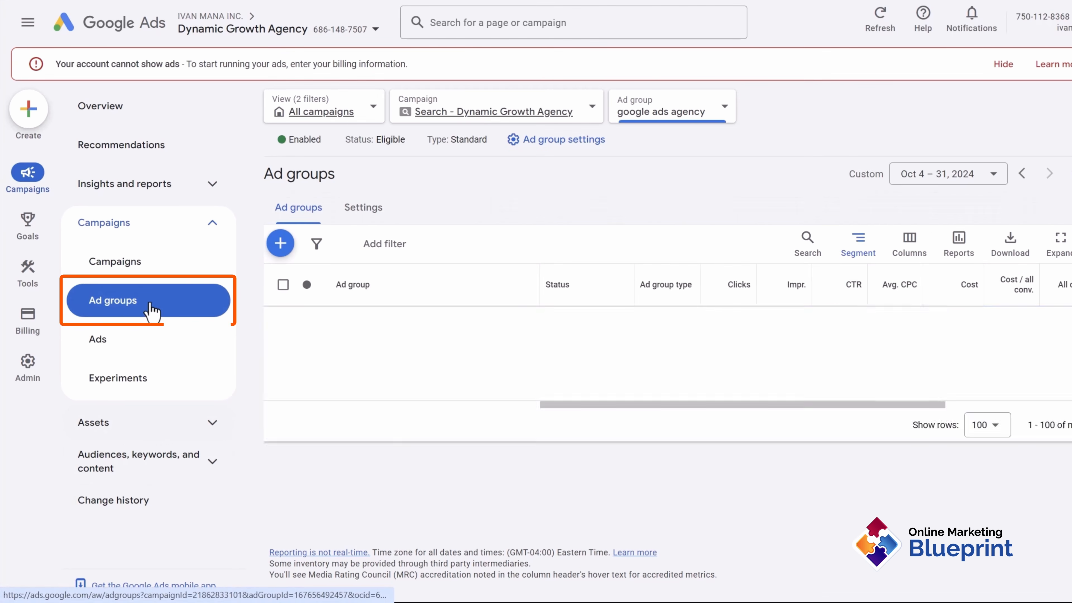
click(522, 112)
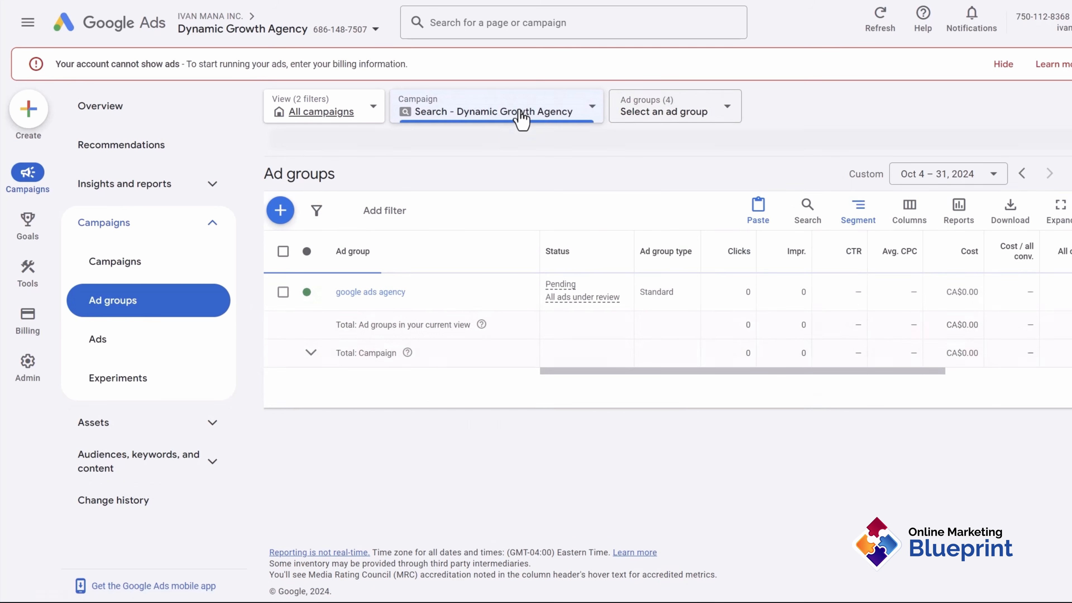
Open the "website building agency" ad group and permanently remove all of its existing search keywords
scroll(426, 296, down, 1)
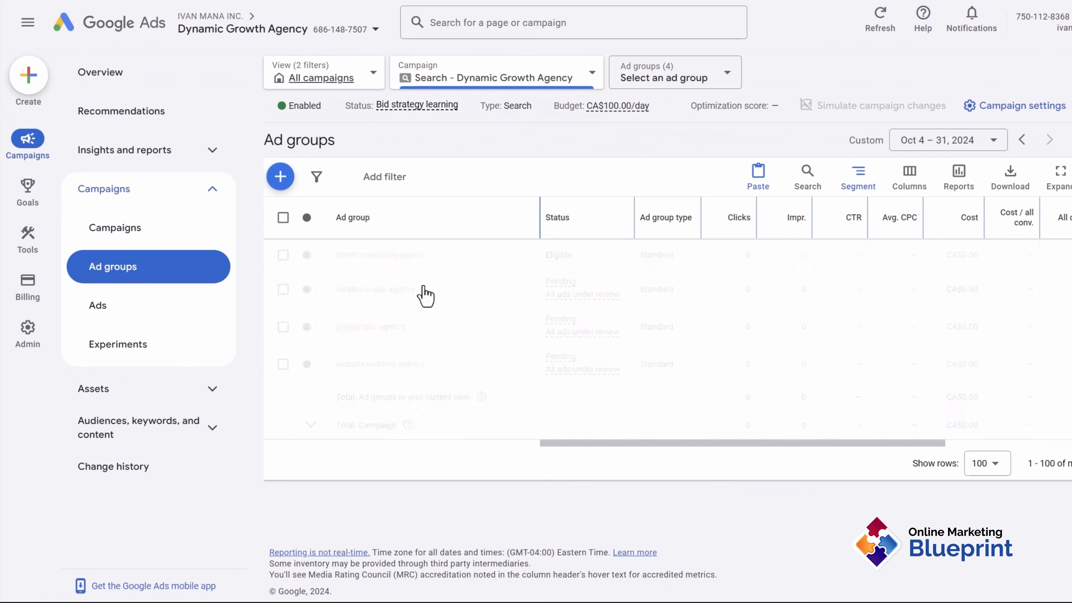
click(370, 364)
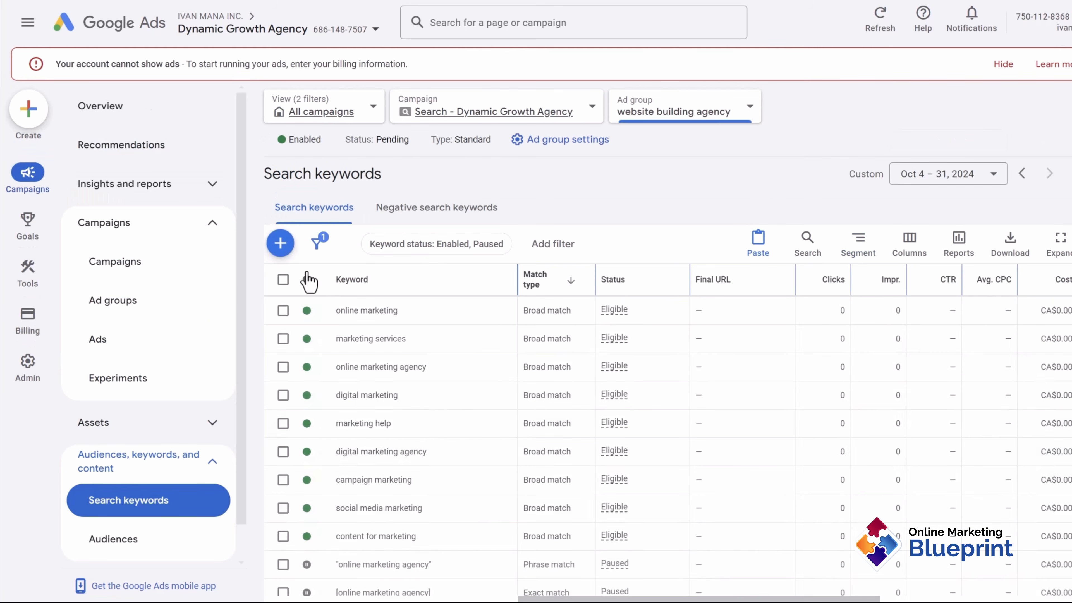
click(283, 280)
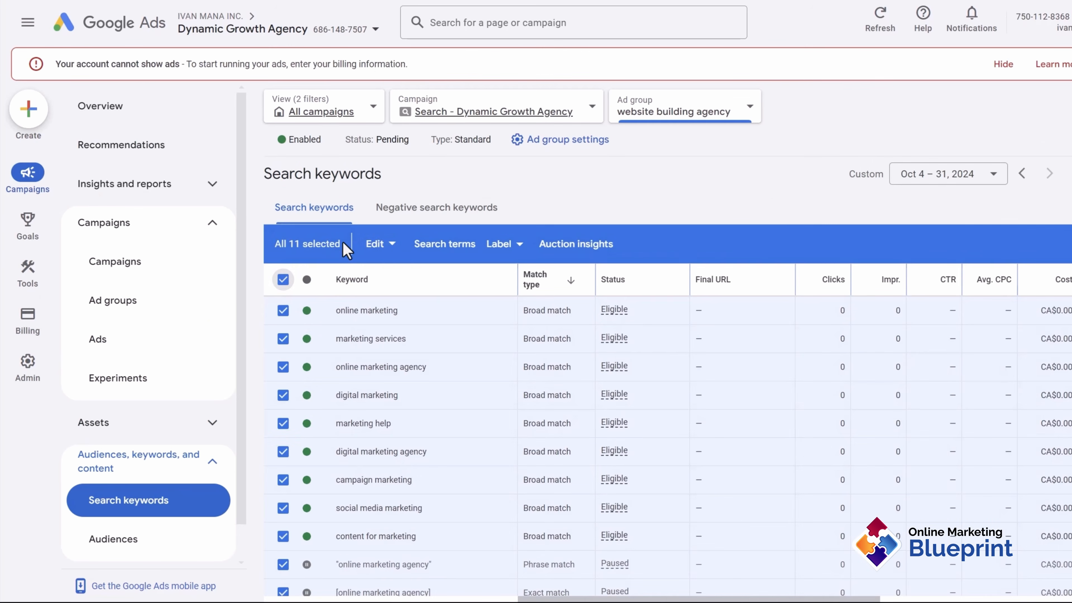
click(379, 244)
click(274, 232)
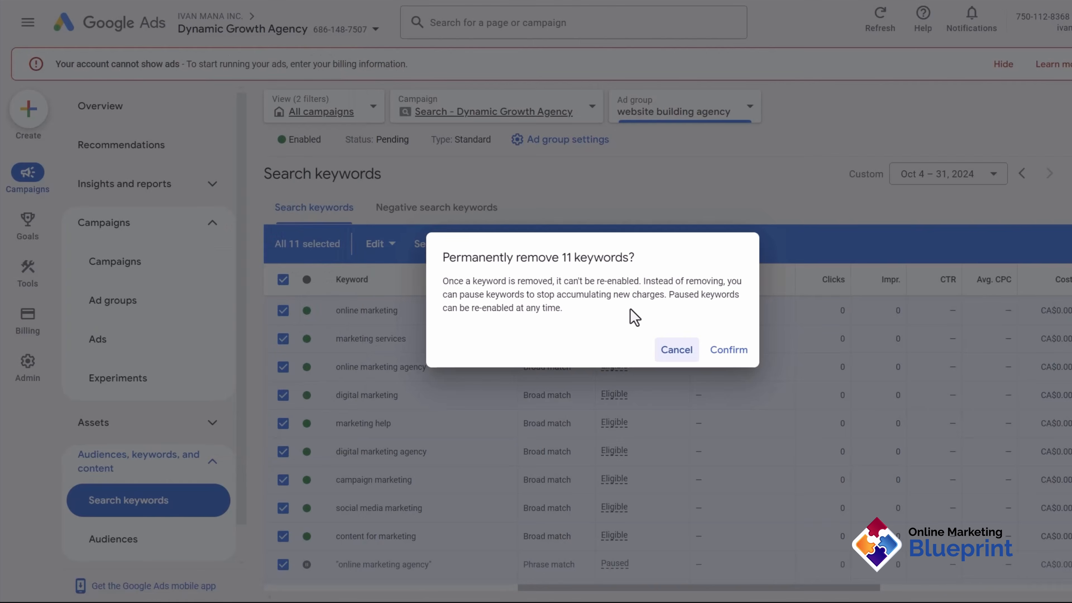
click(730, 350)
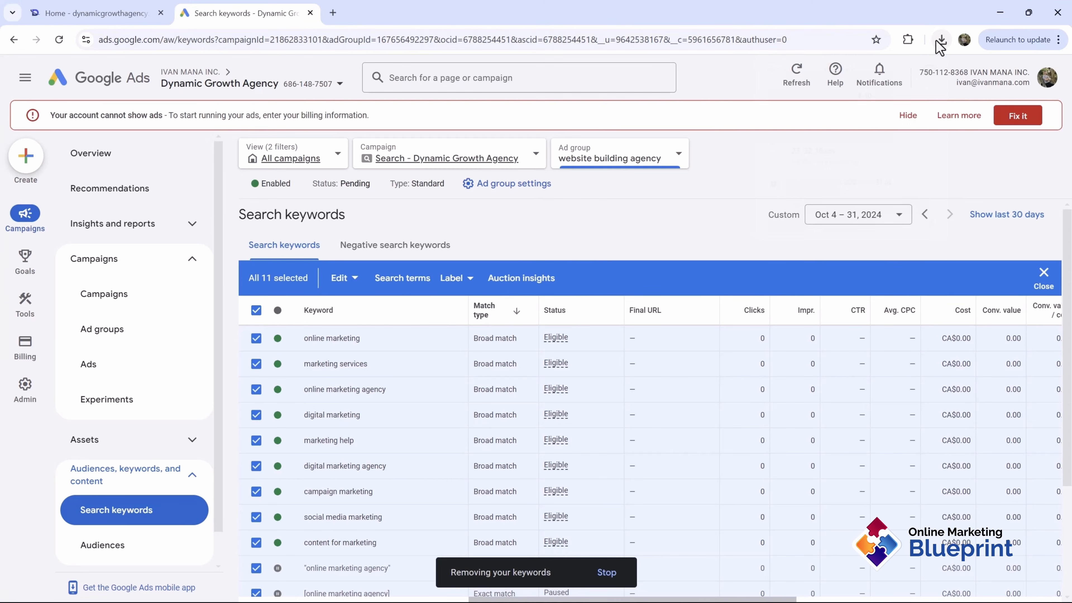
Switch to Excel with the downloaded "Keyword Stats 2024-10-31 at 23_32_18" file, widen the keyword column and copy its Facebook keyword list
click(942, 39)
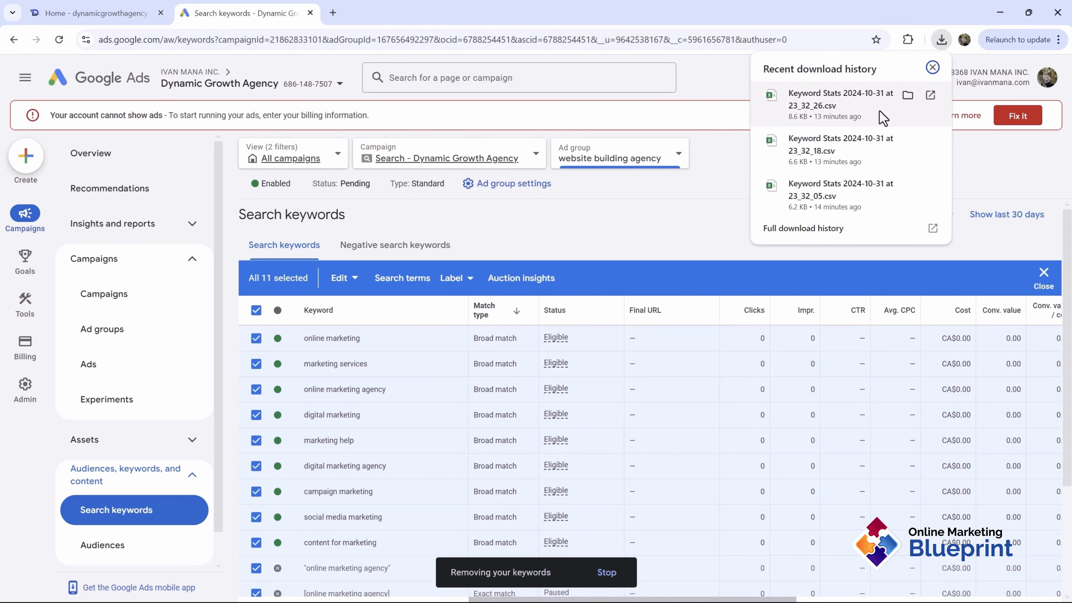
click(941, 39)
click(829, 157)
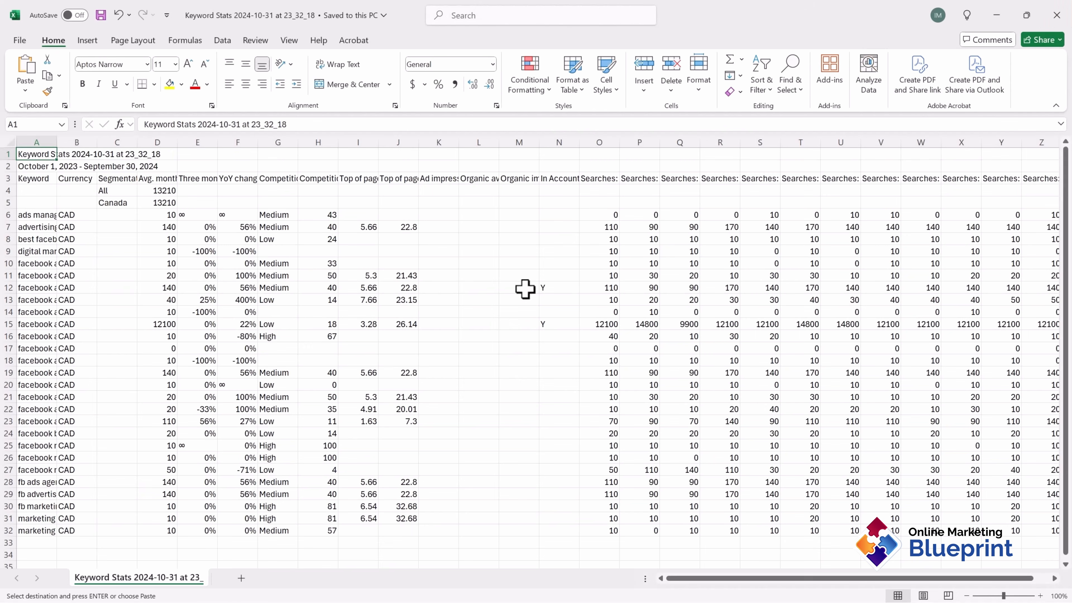
double_click(57, 142)
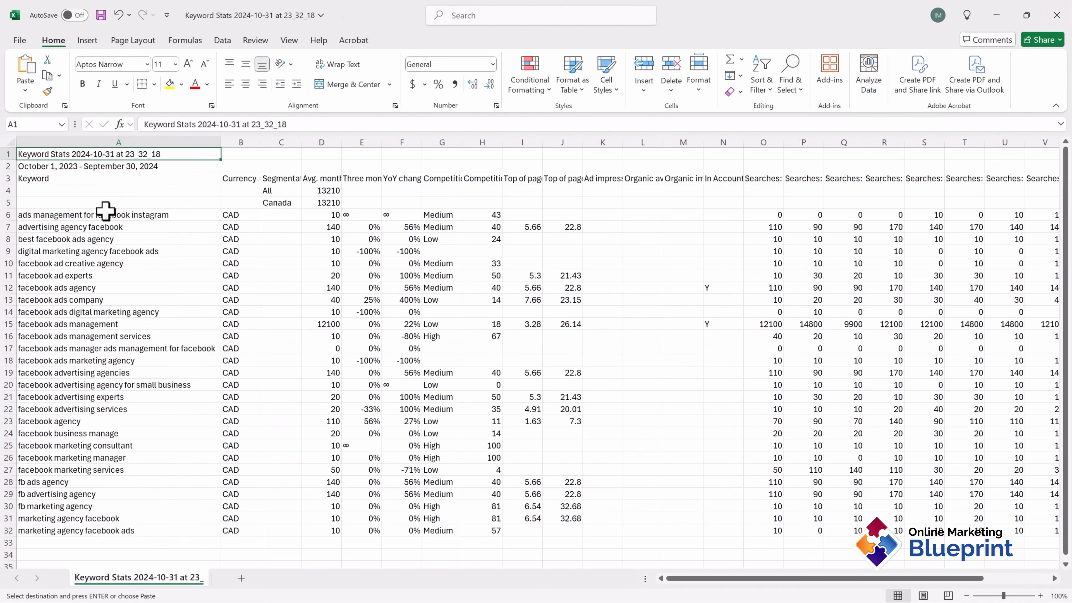
drag(105, 213, 103, 532)
key(ctrl+c)
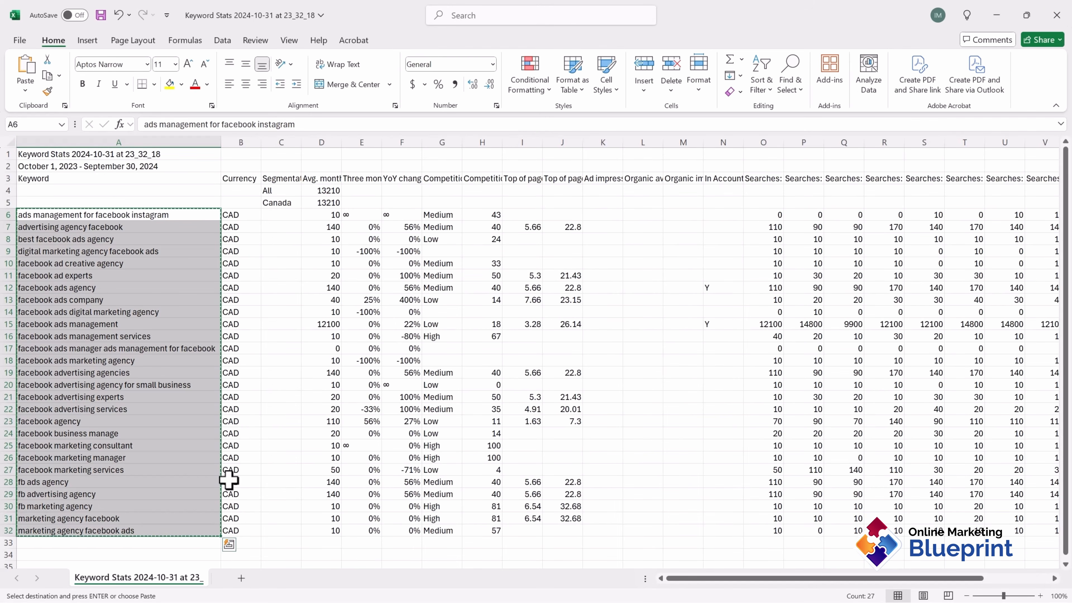
Minimize the Facebook keyword workbook and close the "Keyword Stats 2024-10-31 at 23_32_26" workbook without saving its changes
click(996, 15)
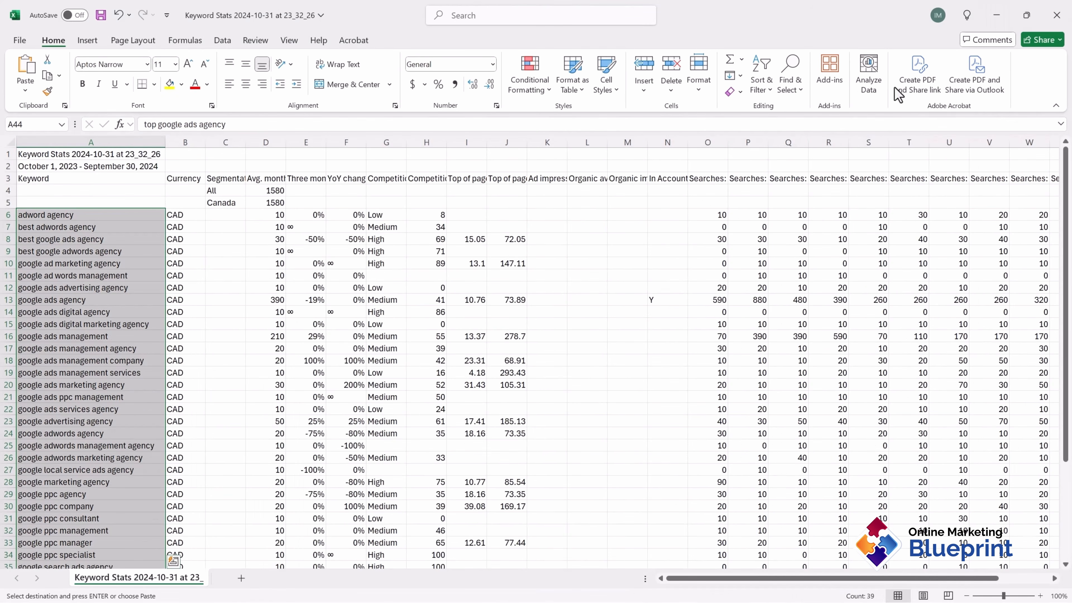
click(1058, 15)
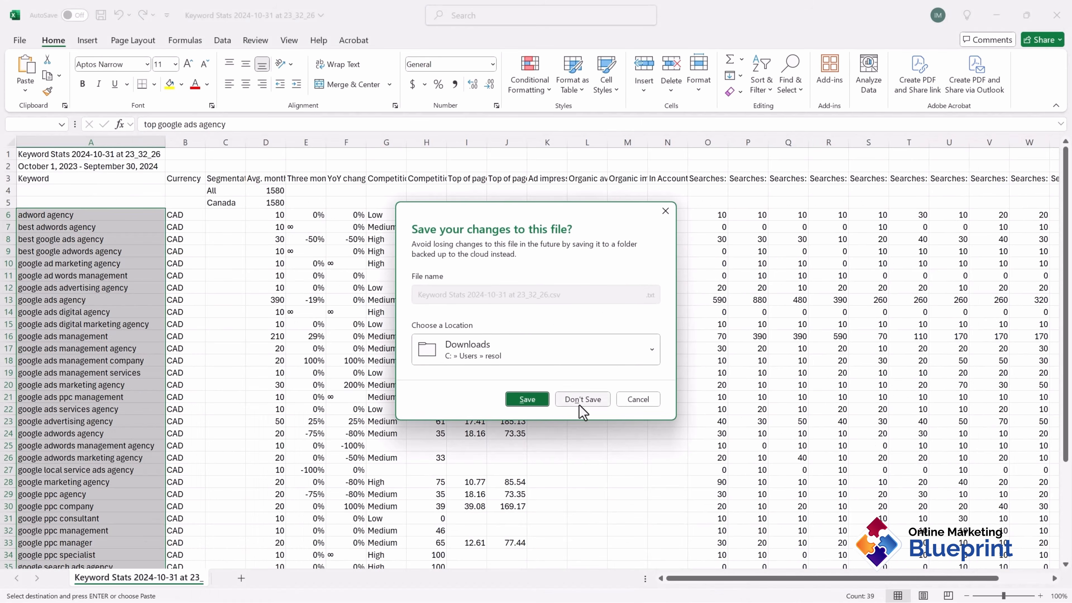
click(582, 400)
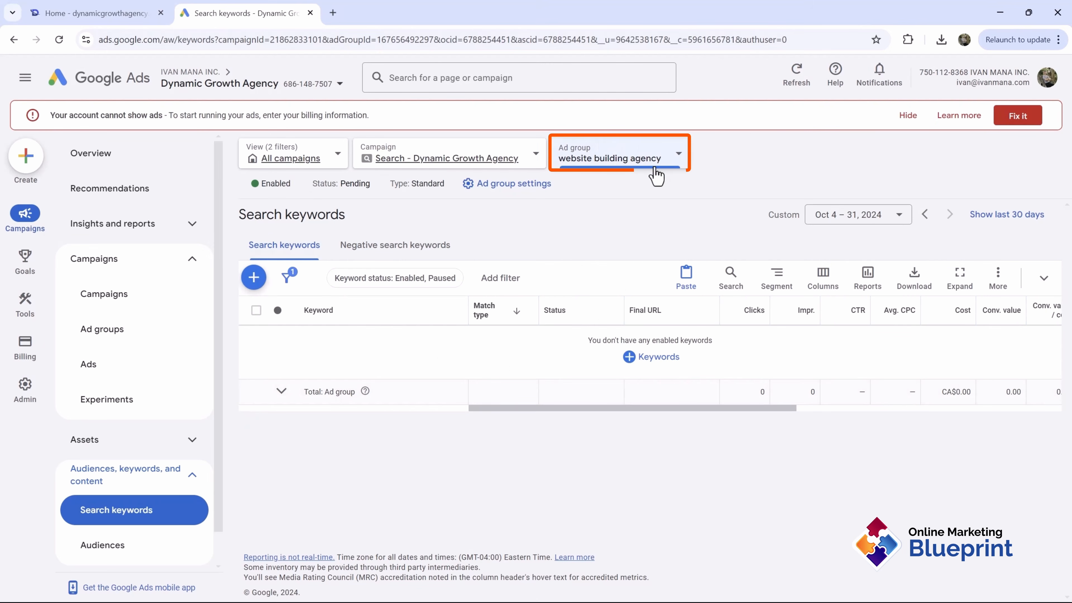
Copy the website keyword list from the downloaded "Keyword Stats 2024-10-31 at 23_32_05" file in Excel and return to Google Ads
click(943, 41)
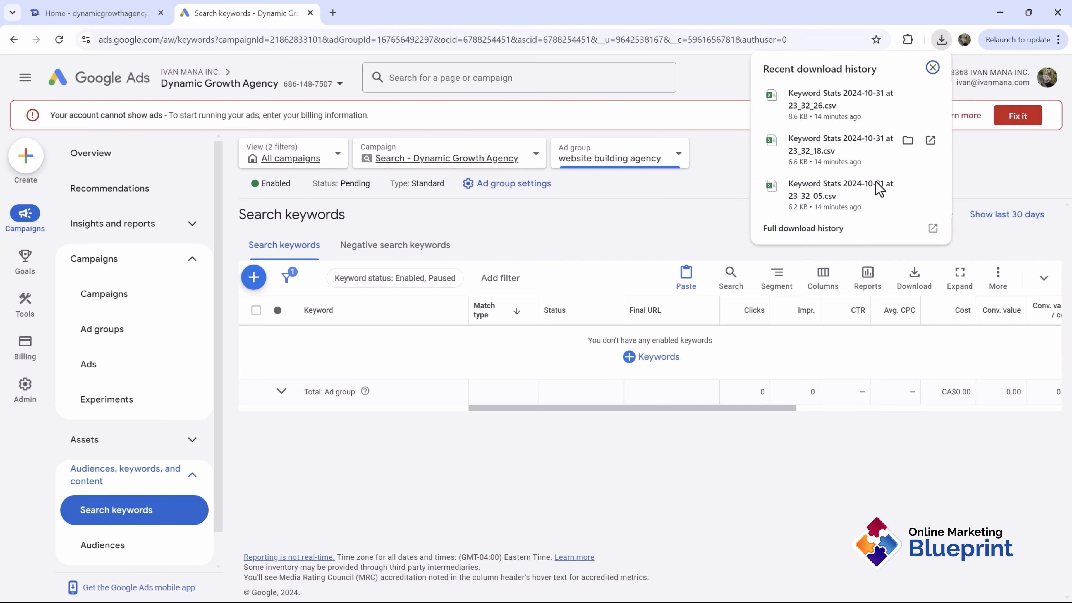
click(847, 202)
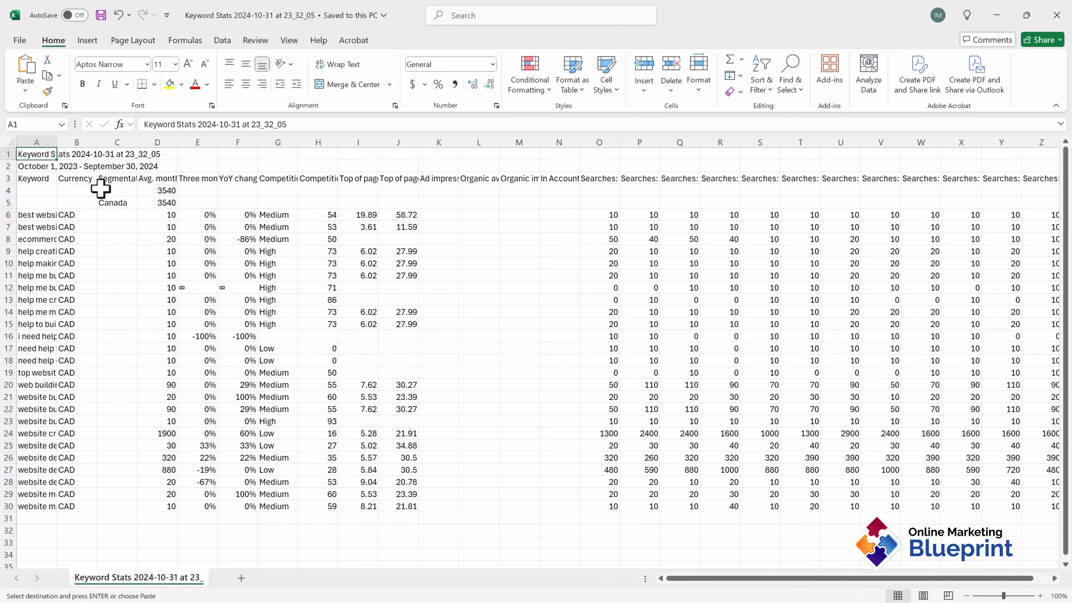
double_click(58, 141)
drag(85, 216, 81, 506)
key(ctrl+c)
key(alt+Tab)
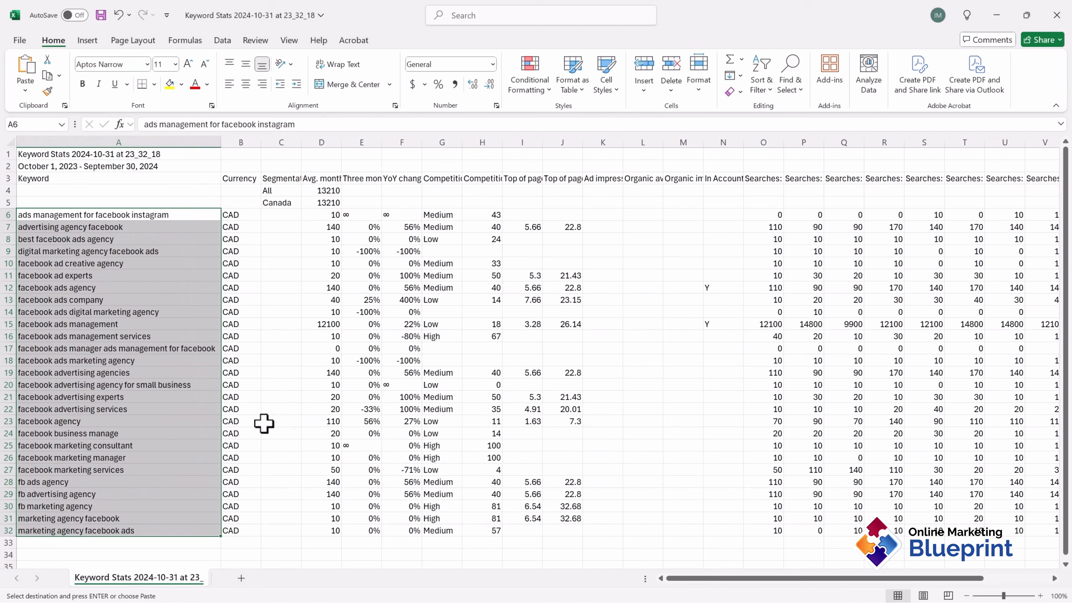
click(984, 3)
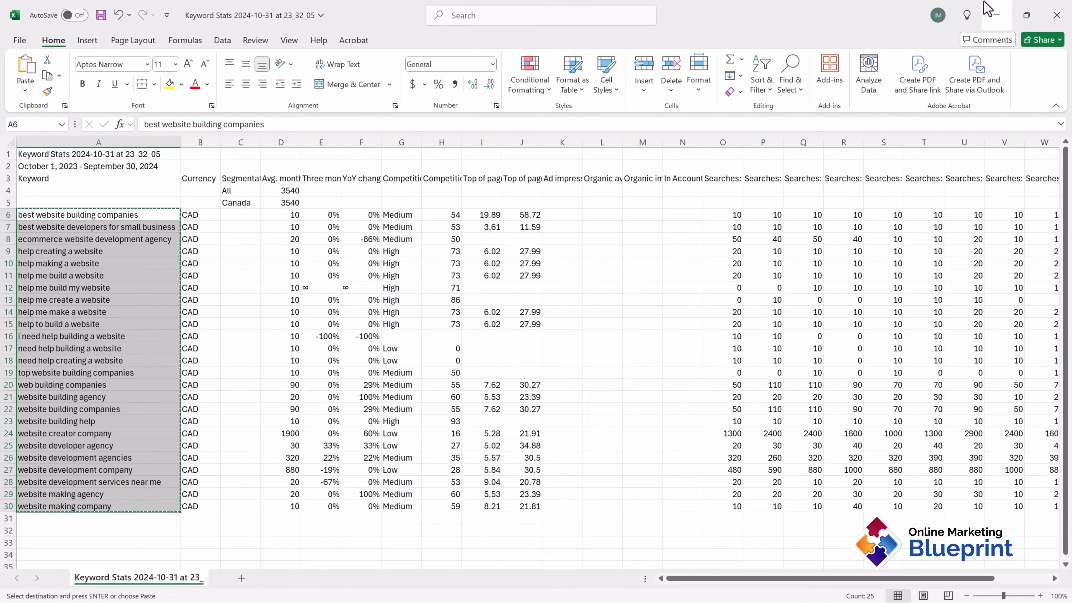
click(998, 13)
Add the copied website keywords to the "website building agency" ad group and save them
click(282, 275)
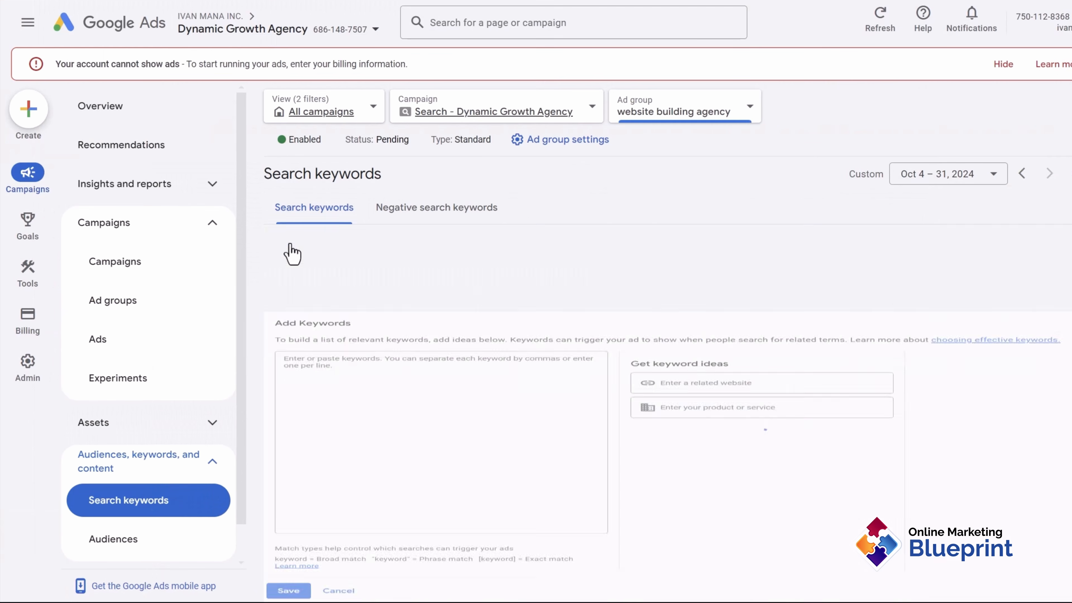
key(ctrl+v)
click(661, 112)
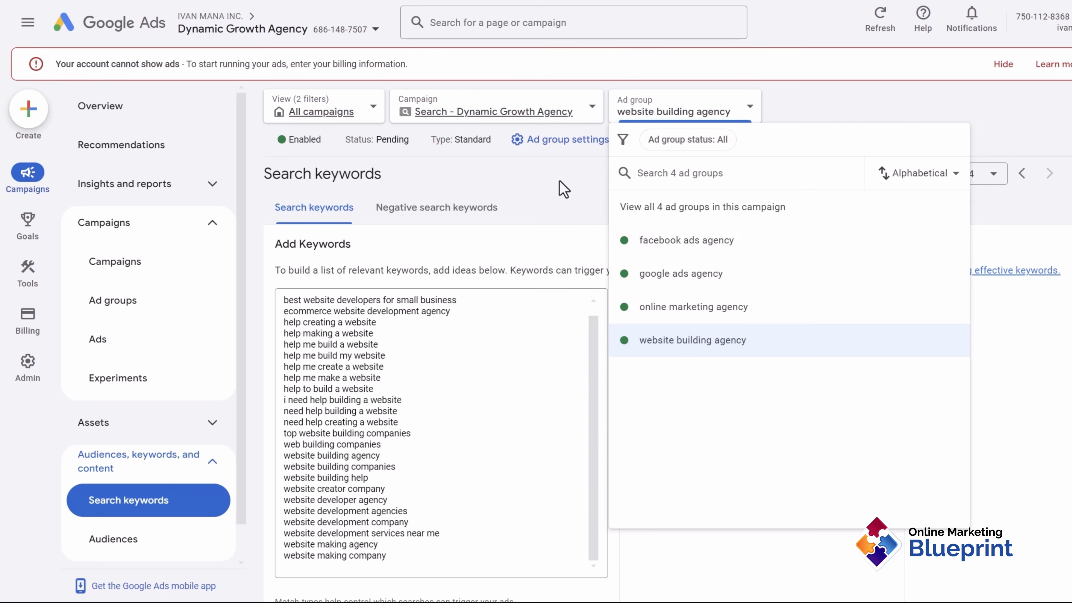
click(564, 189)
scroll(555, 450, down, 5)
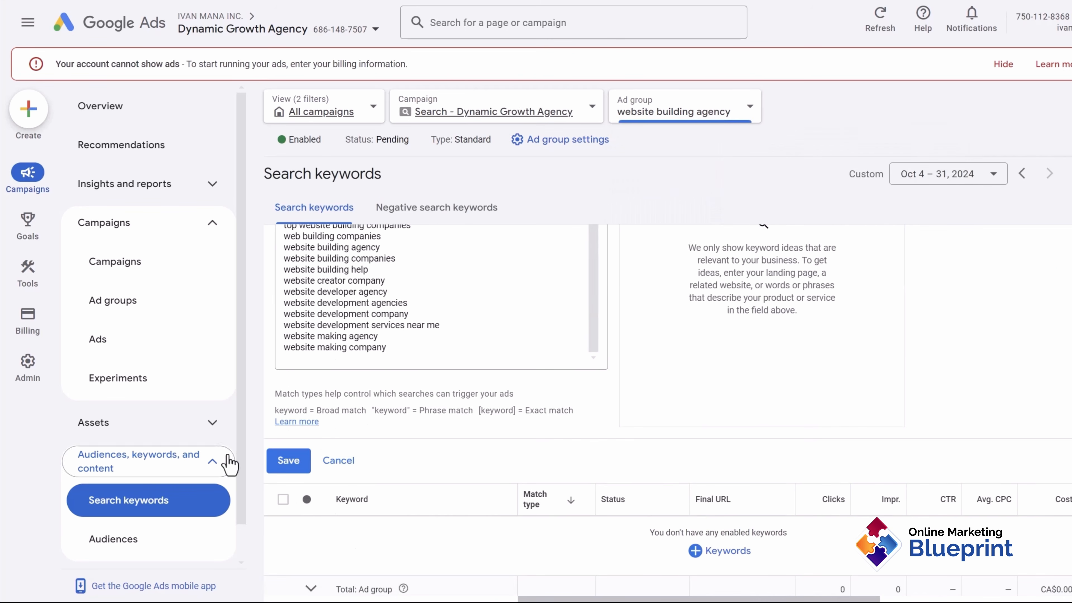
click(292, 463)
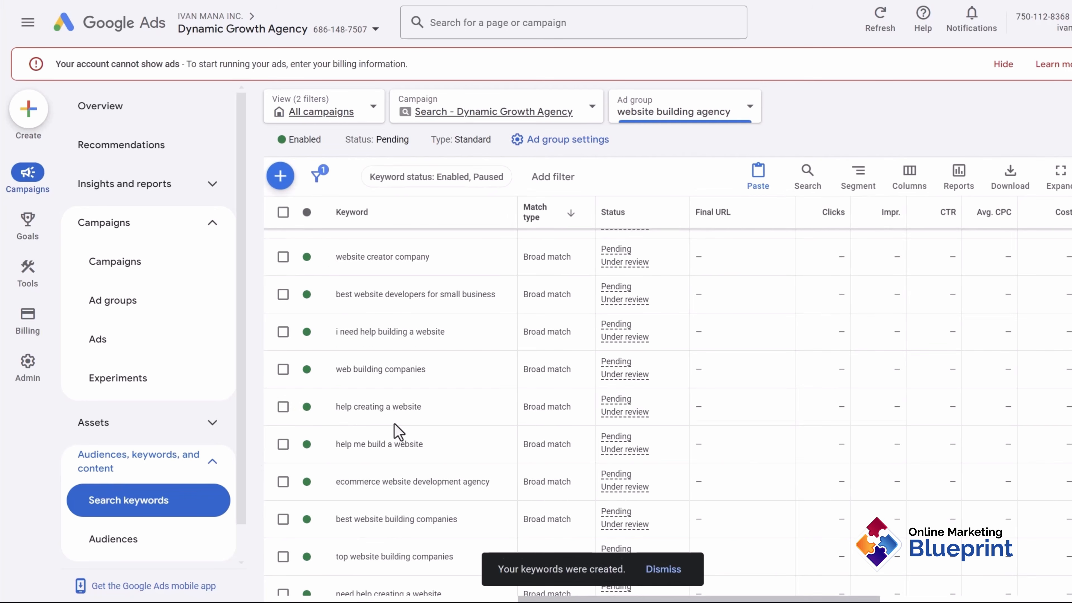
Change the match type of all keywords in the ad group to Exact match
click(283, 212)
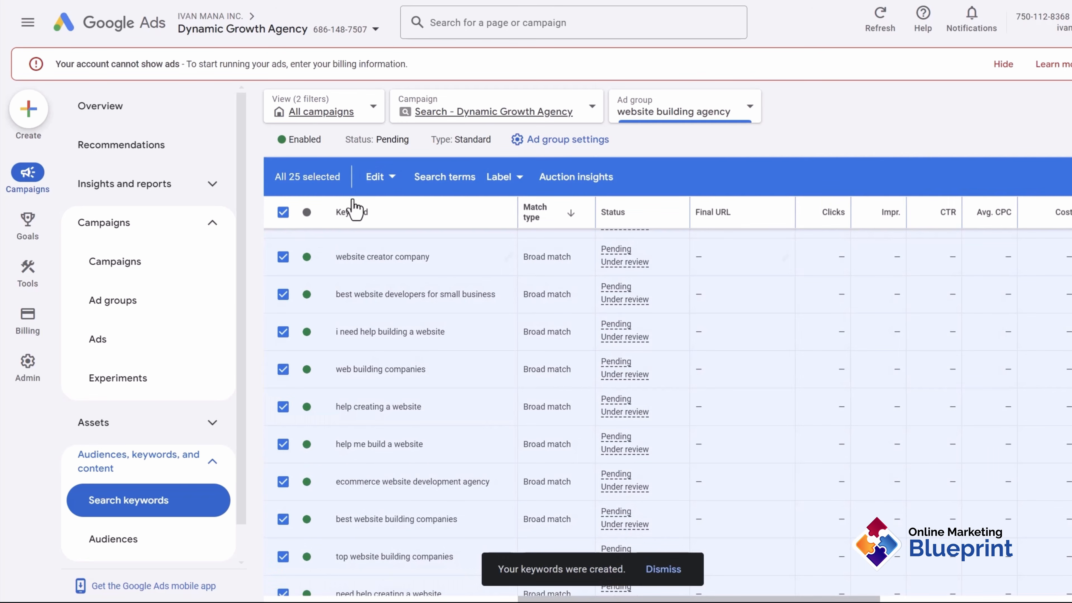
click(378, 177)
mouse_move(282, 470)
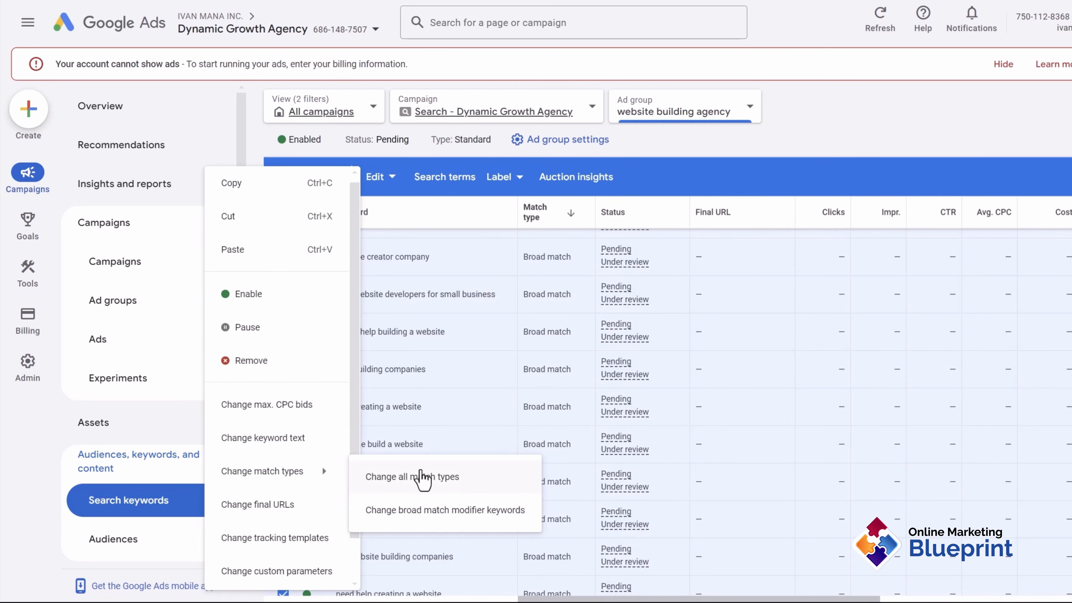
click(421, 473)
click(313, 285)
click(329, 336)
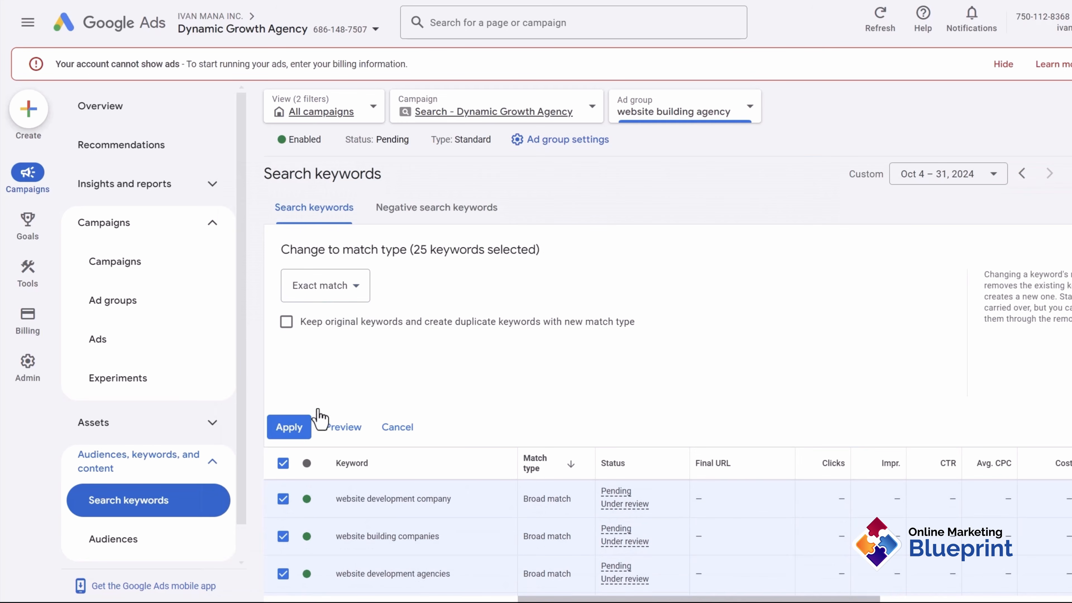
click(301, 431)
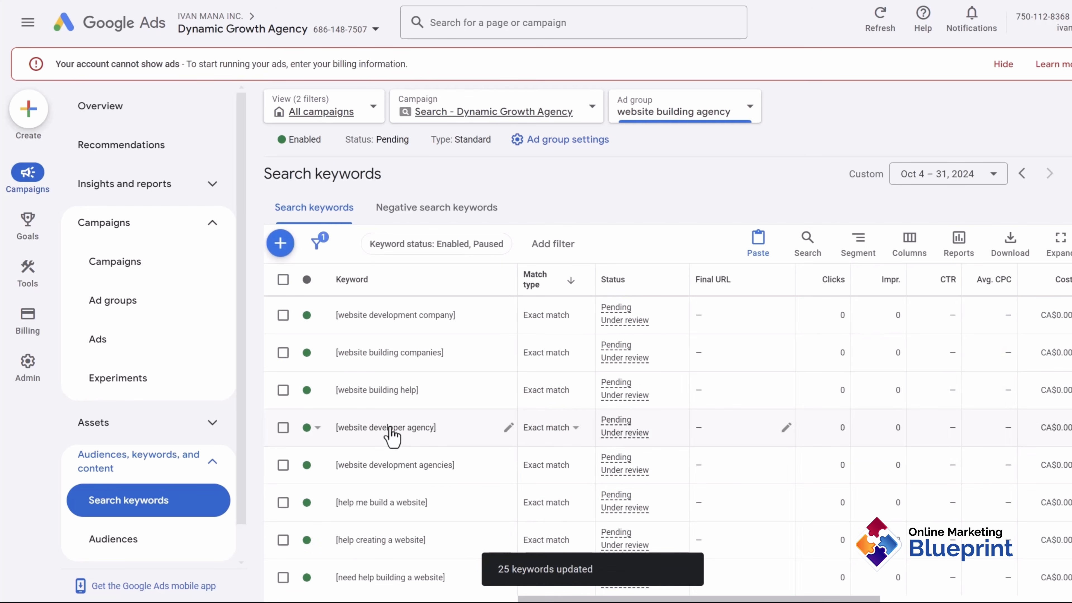
Change the keywords "need help building a website" and "best website developers for small business" to Broad match
scroll(589, 350, down, 5)
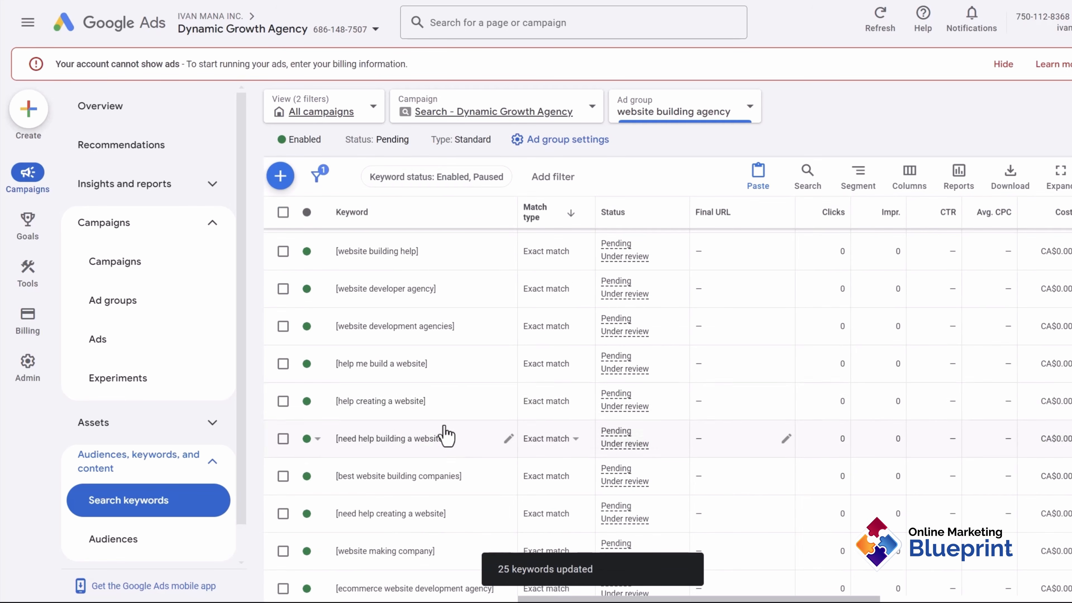
click(282, 369)
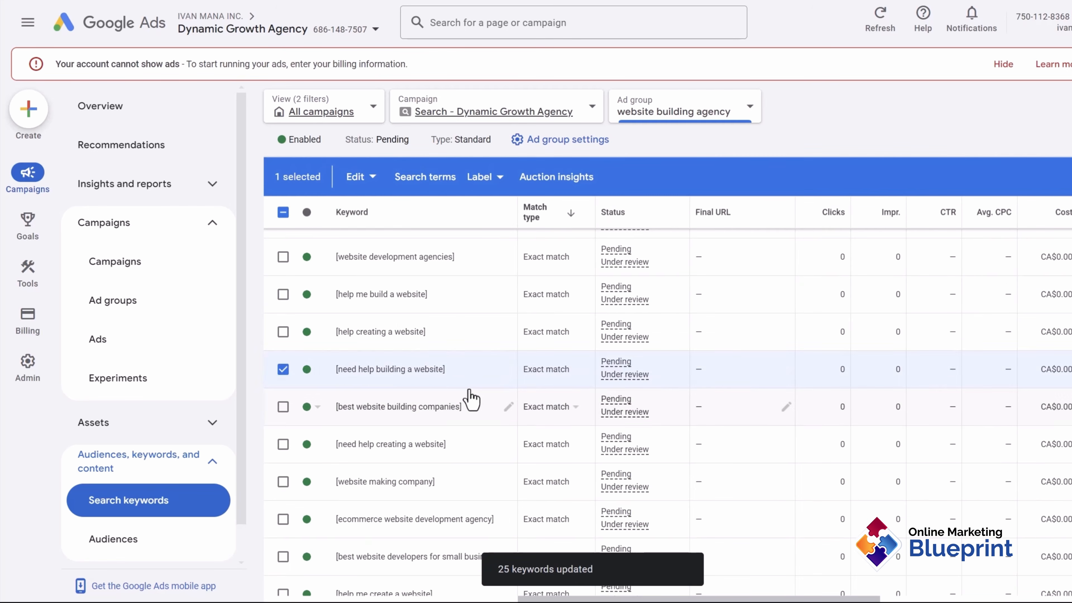
scroll(481, 406, down, 2)
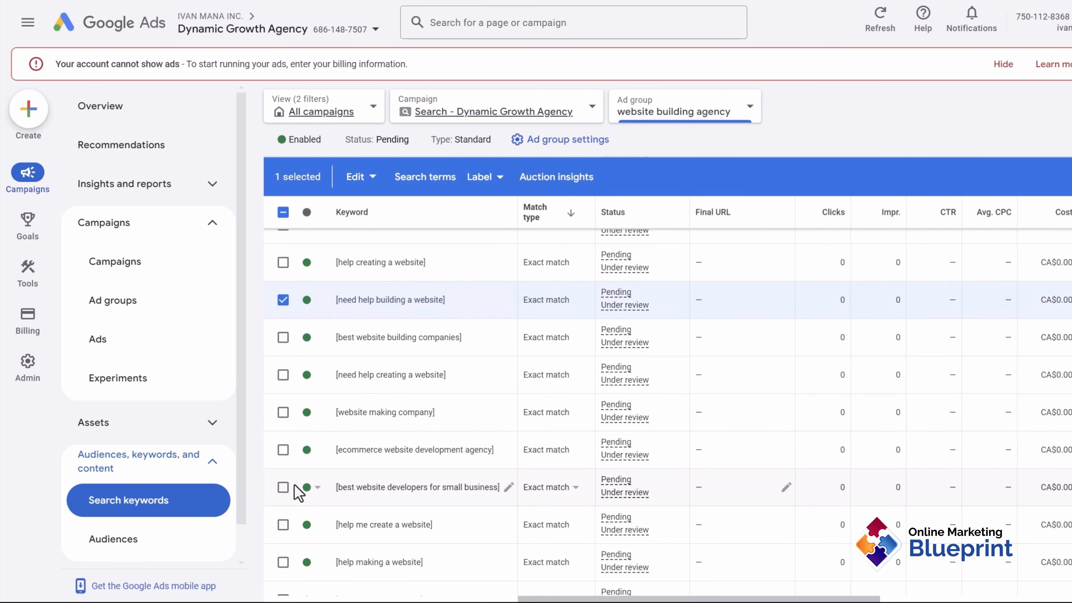
click(285, 492)
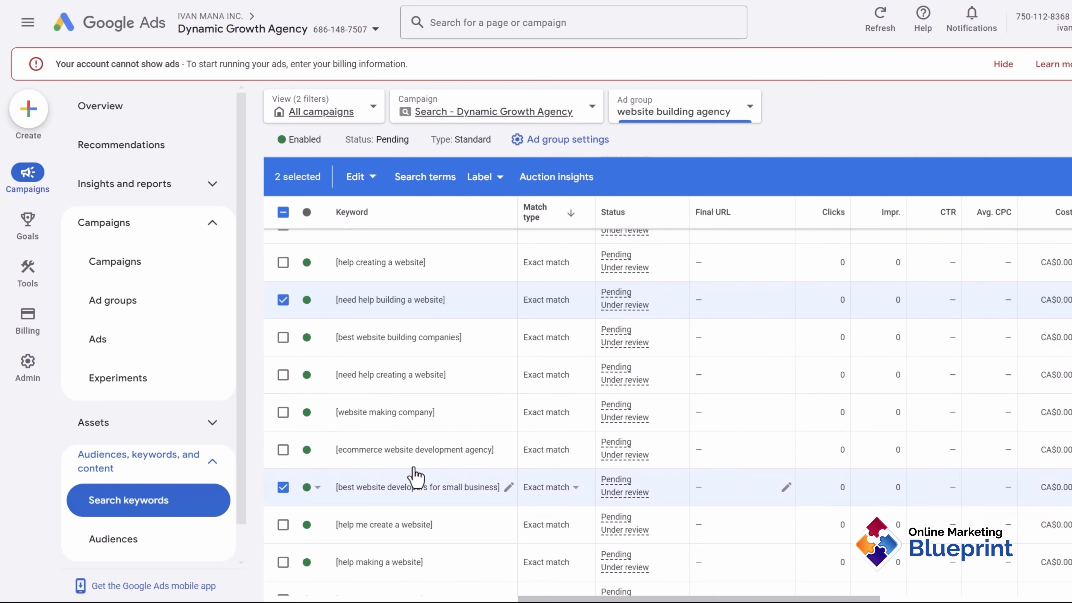
scroll(447, 465, down, 3)
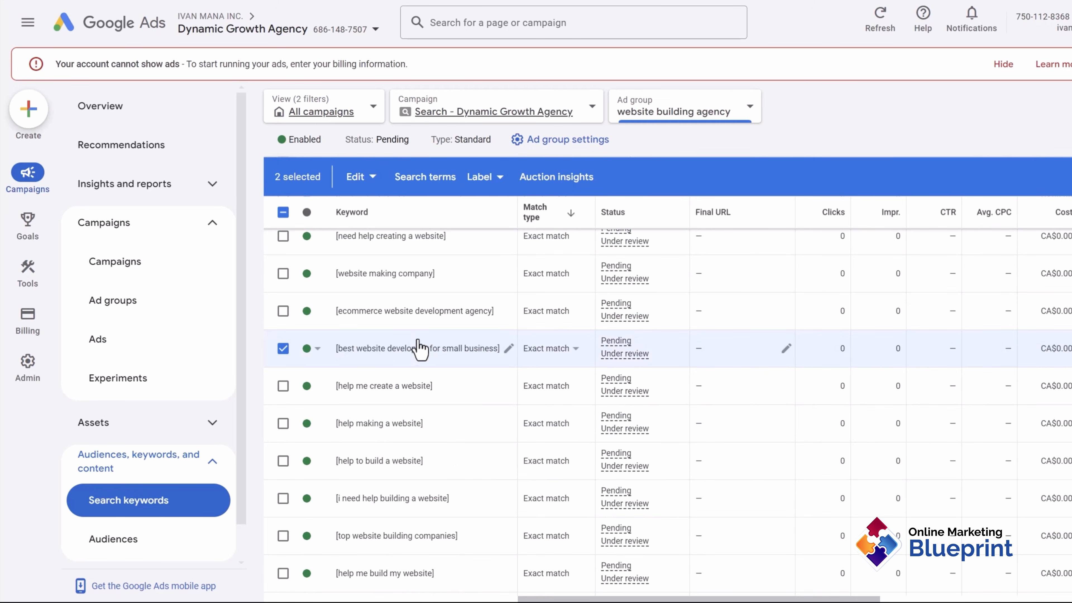
scroll(462, 427, down, 2)
scroll(463, 426, down, 6)
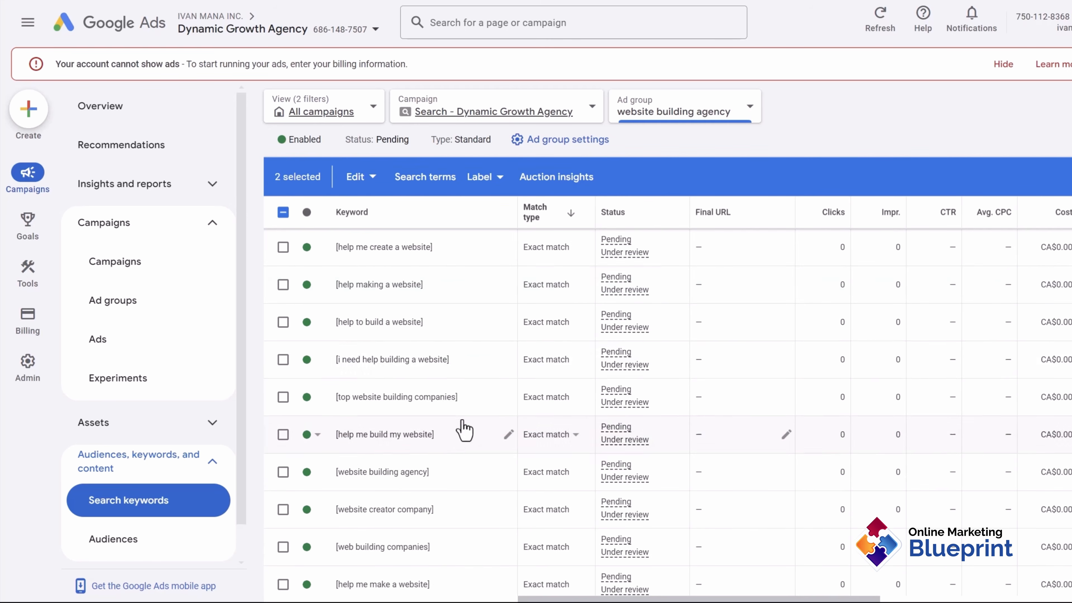
scroll(469, 428, up, 10)
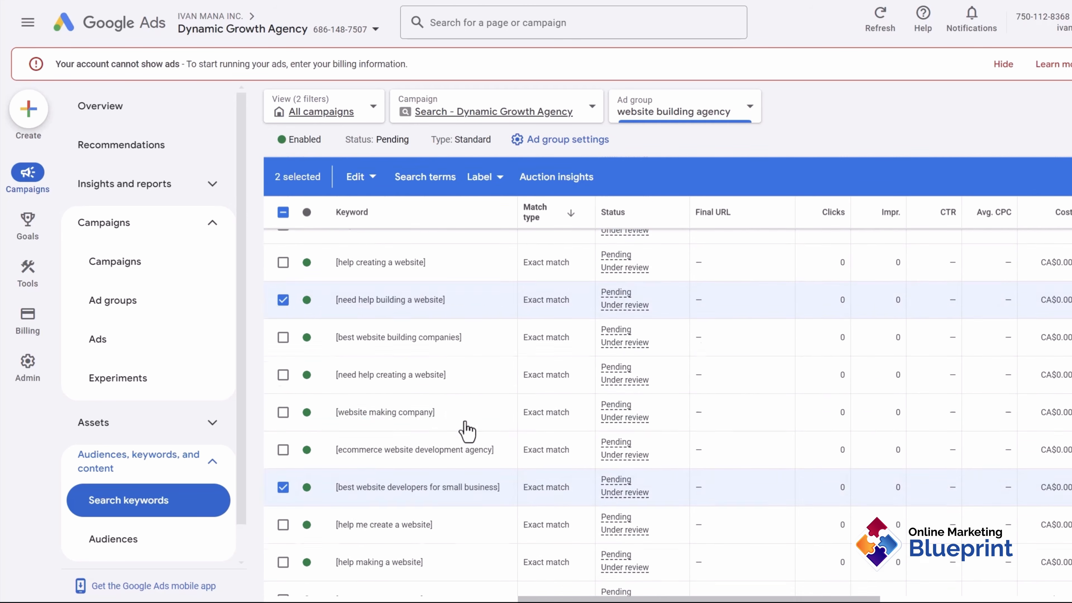
click(357, 244)
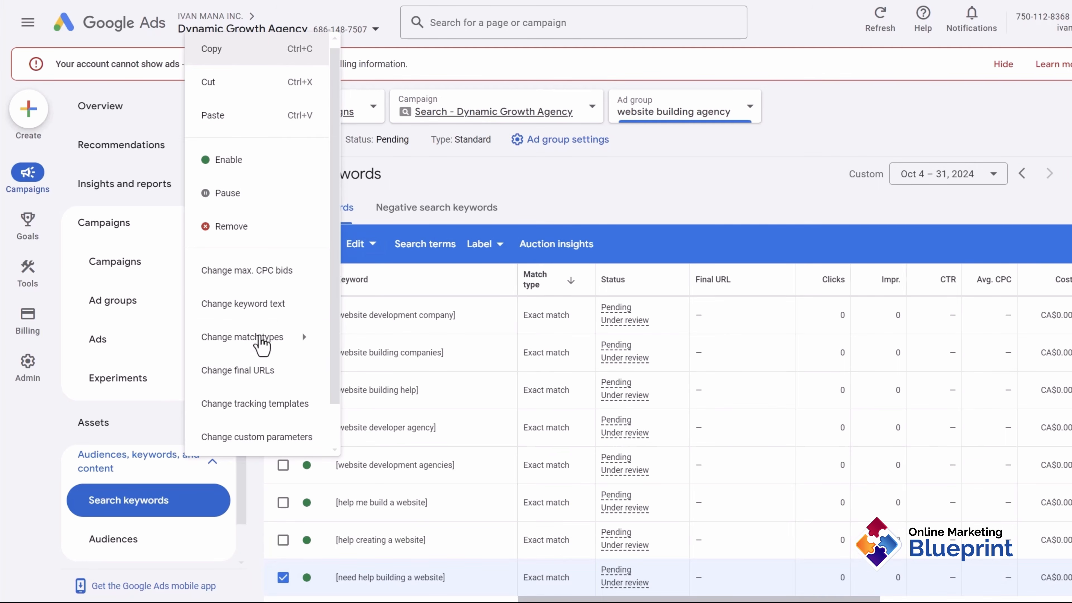
mouse_move(264, 337)
click(366, 351)
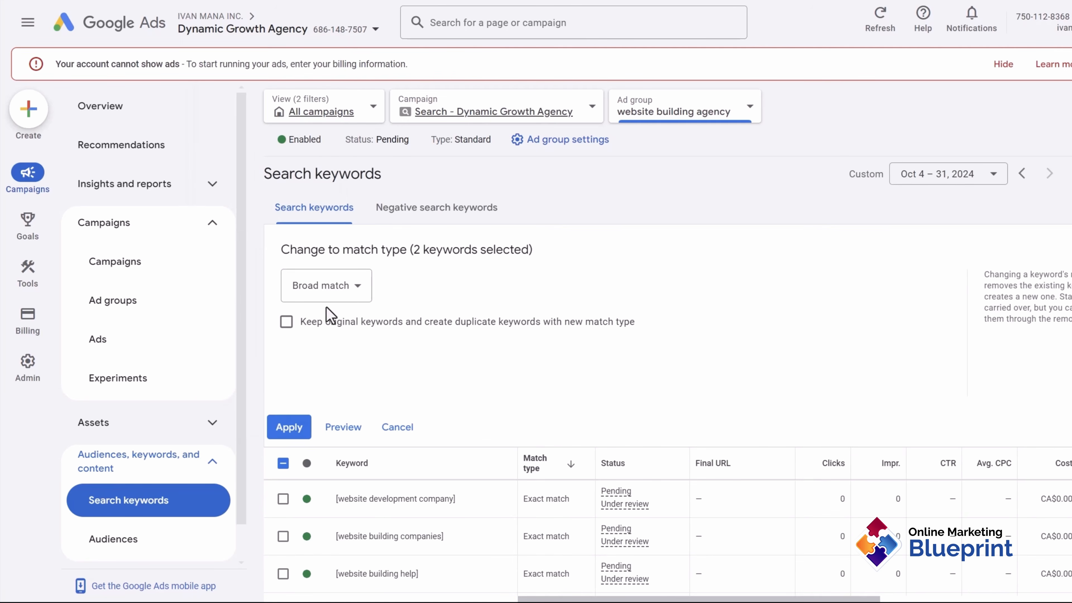
click(319, 291)
click(479, 298)
click(289, 427)
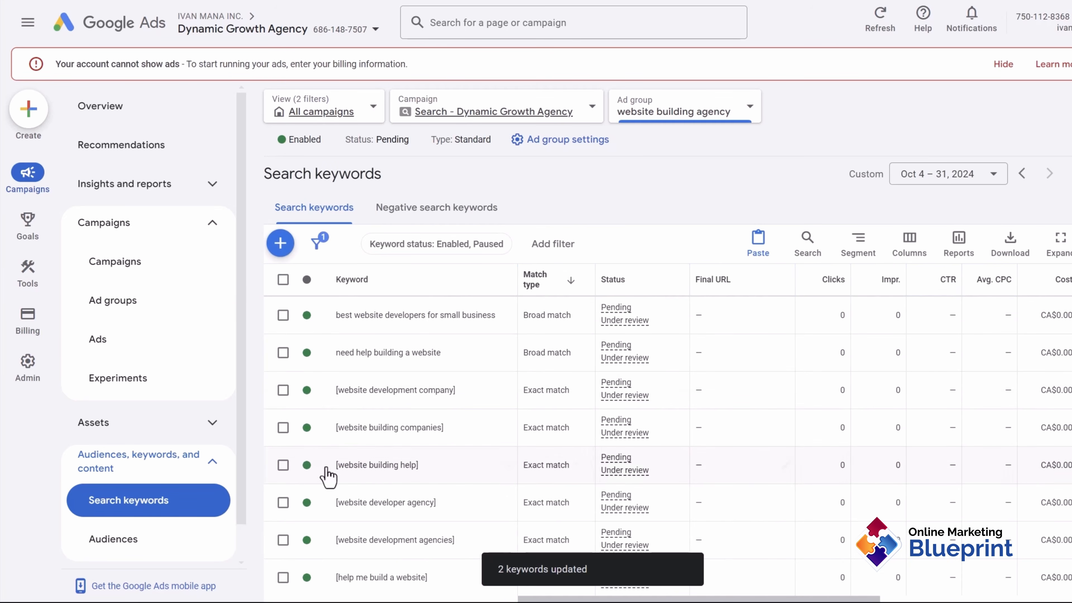
Open the website building agency ad group's responsive search ad for editing and review the ad group's listed keywords
click(101, 345)
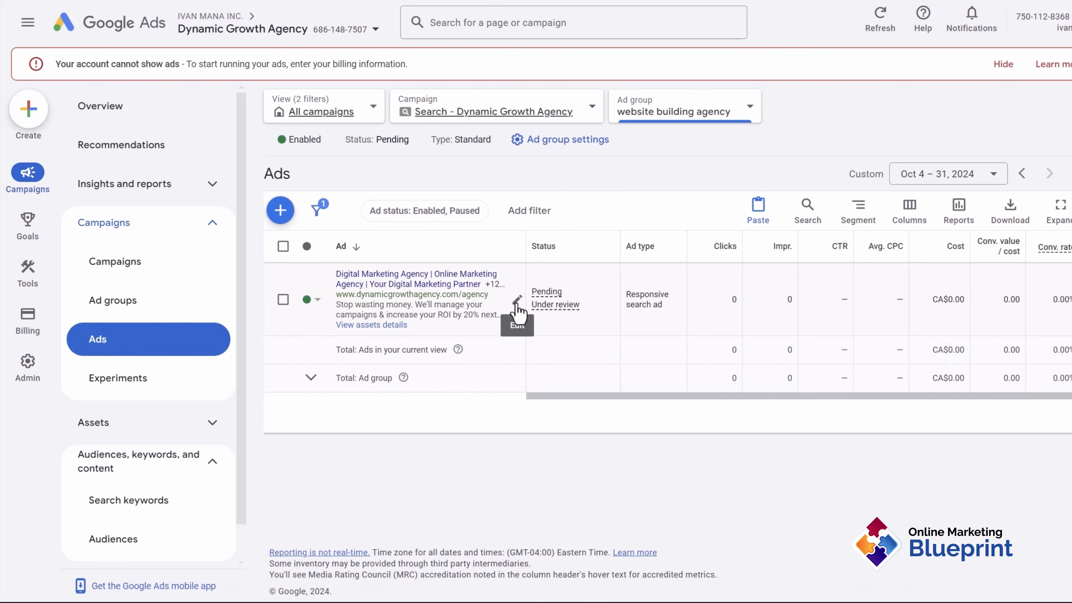
click(517, 305)
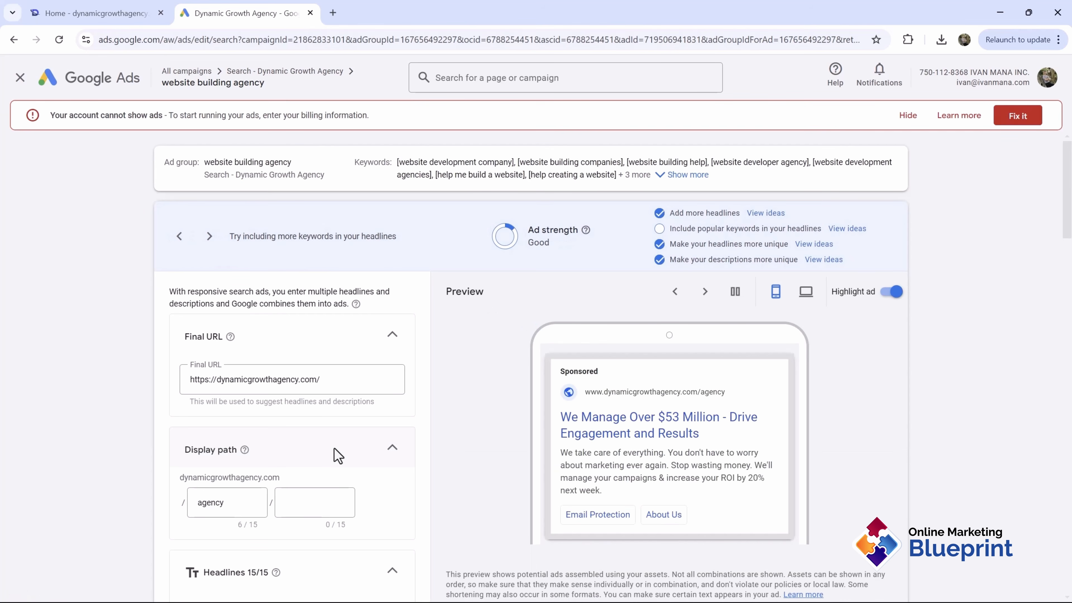
scroll(267, 411, down, 3)
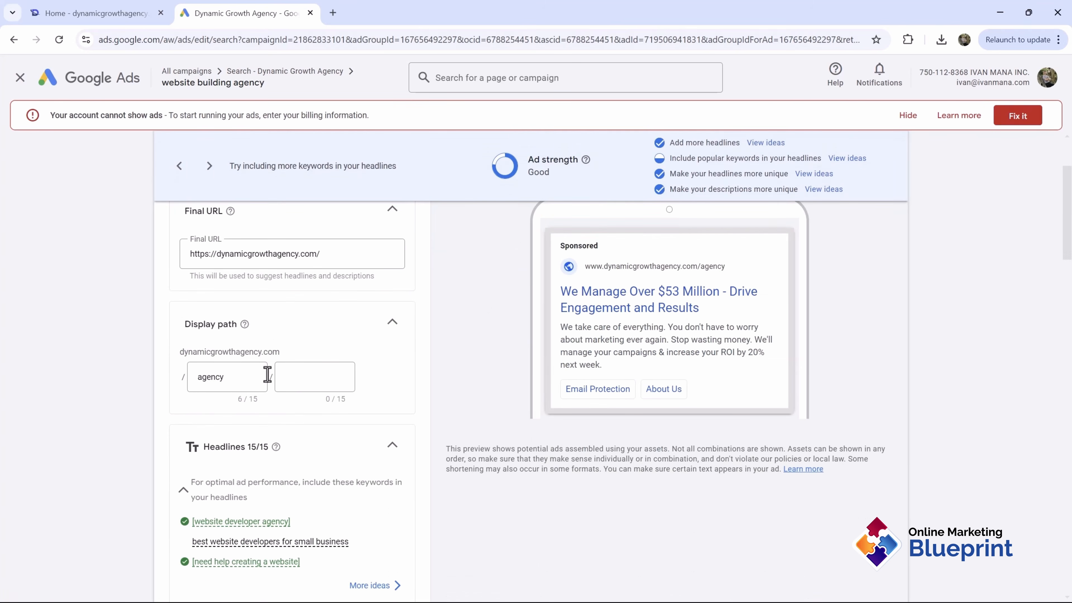
scroll(268, 374, down, 3)
click(1034, 172)
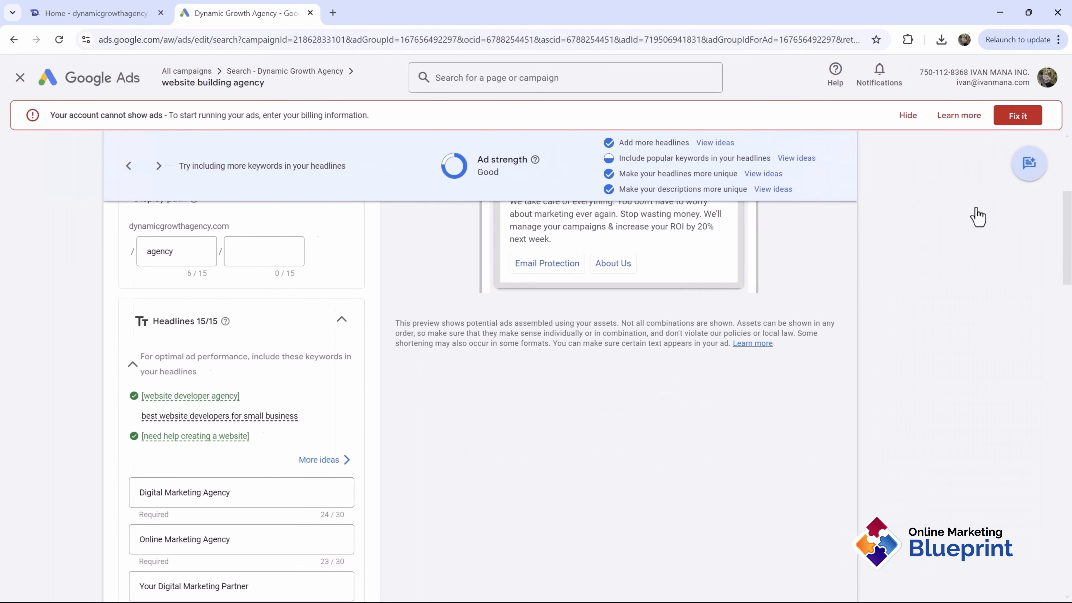
scroll(645, 327, up, 3)
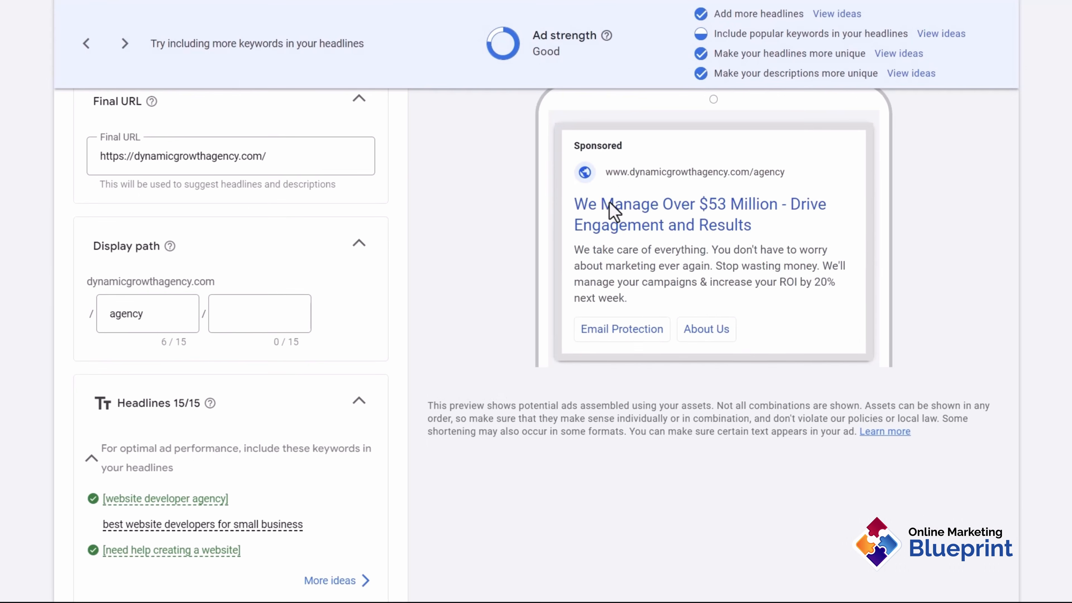
scroll(613, 211, up, 4)
drag(381, 38, 644, 59)
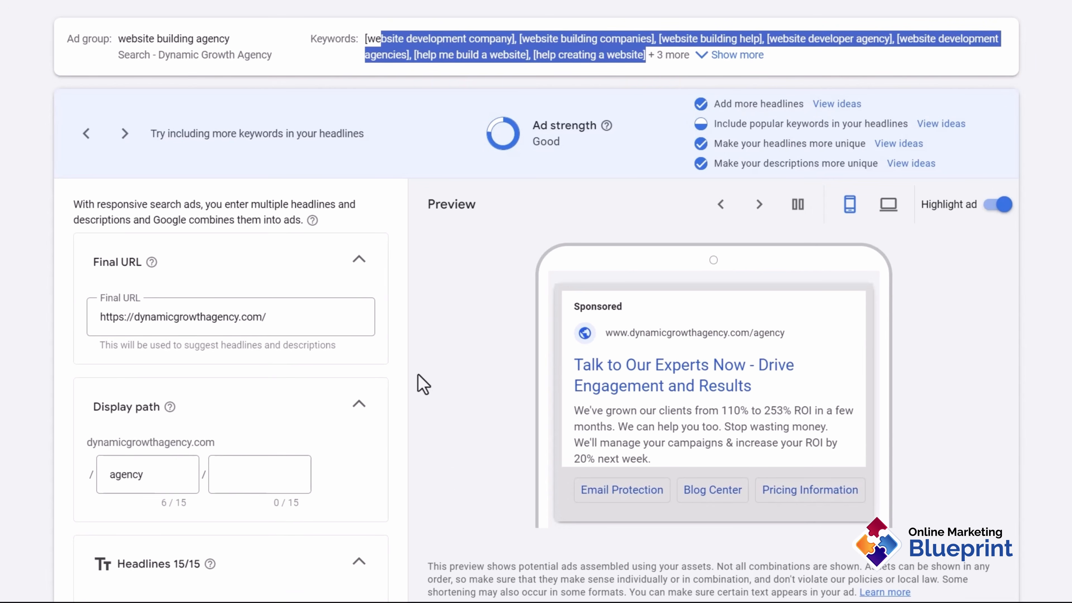
Replace the ad's second headline with "We'll Help You Build a Website"
scroll(422, 384, down, 10)
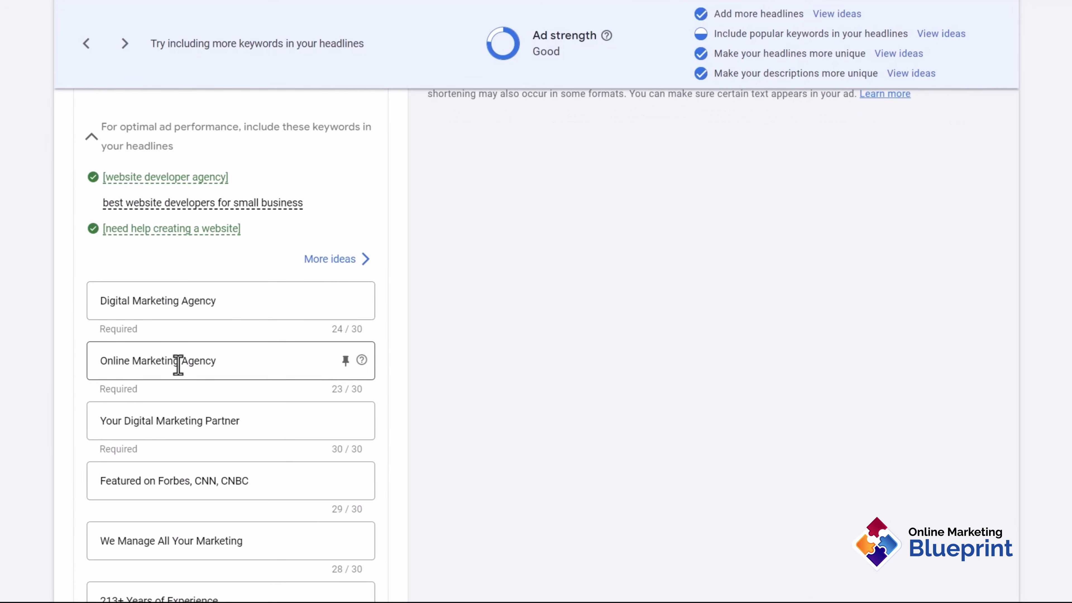
triple_click(164, 365)
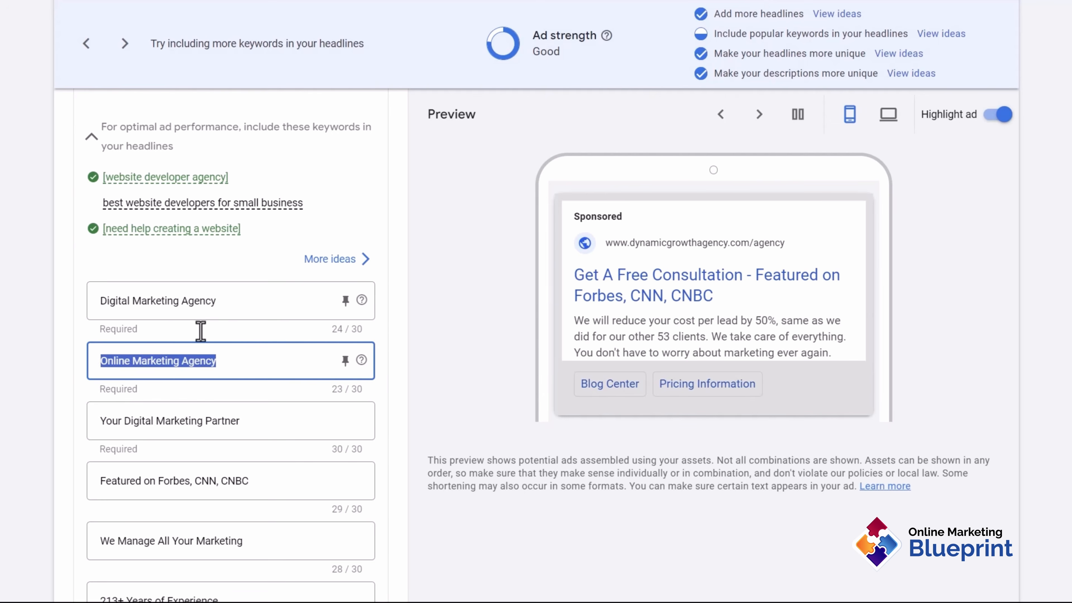
text(We'll Help)
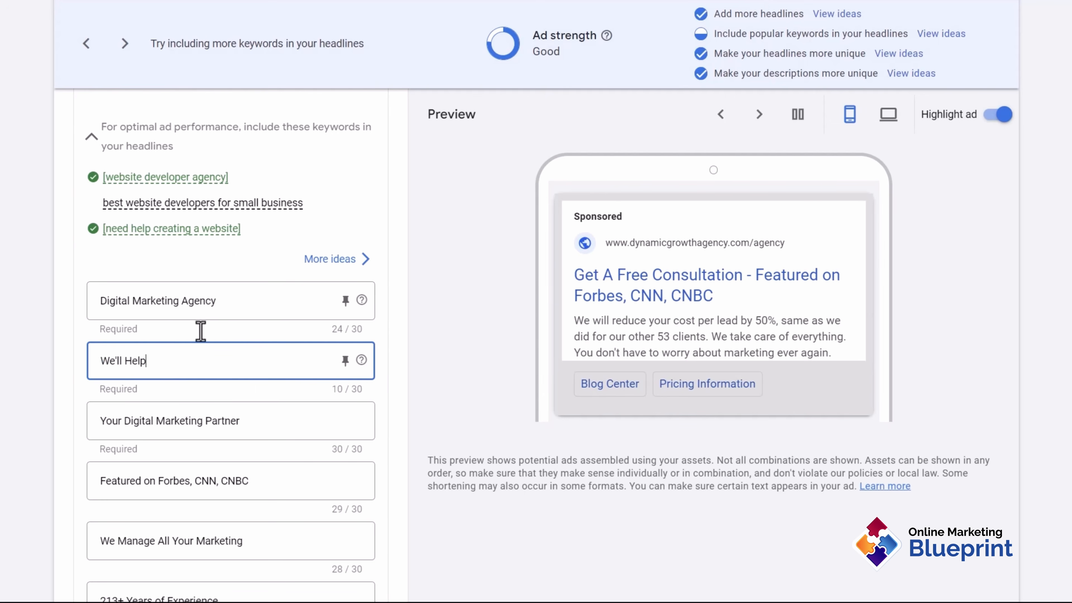
text(Website)
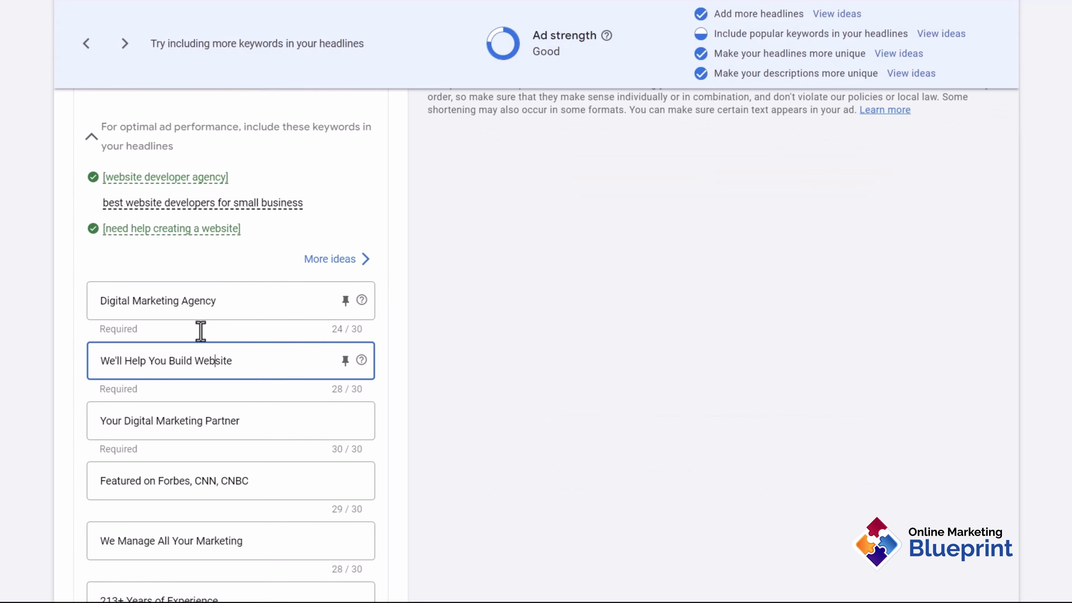
text(a)
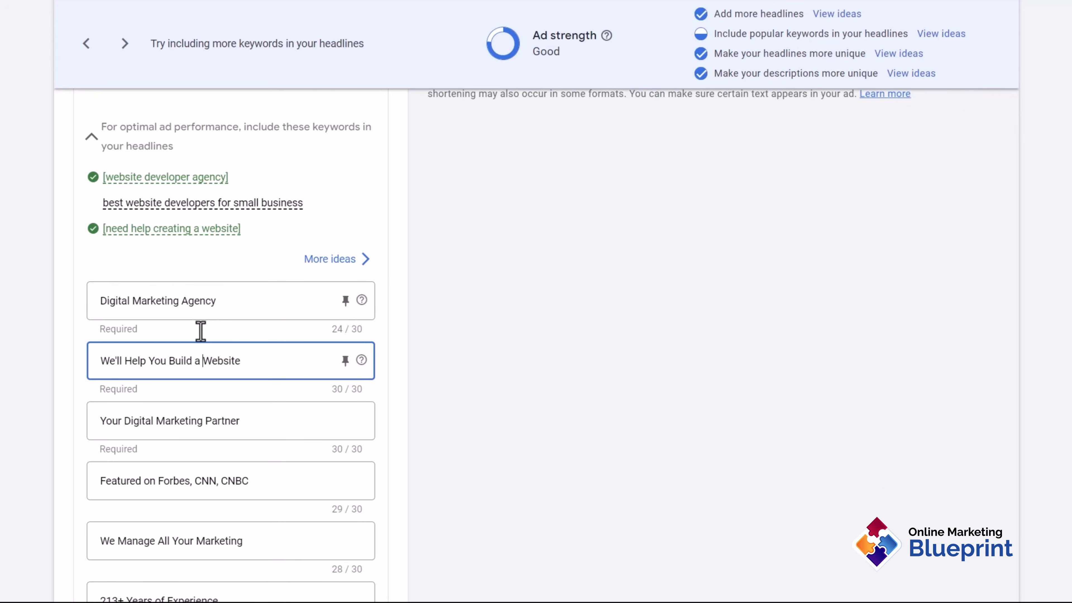
Replace the ad's third headline with "We'll Build a High CR Website"
click(210, 423)
triple_click(198, 421)
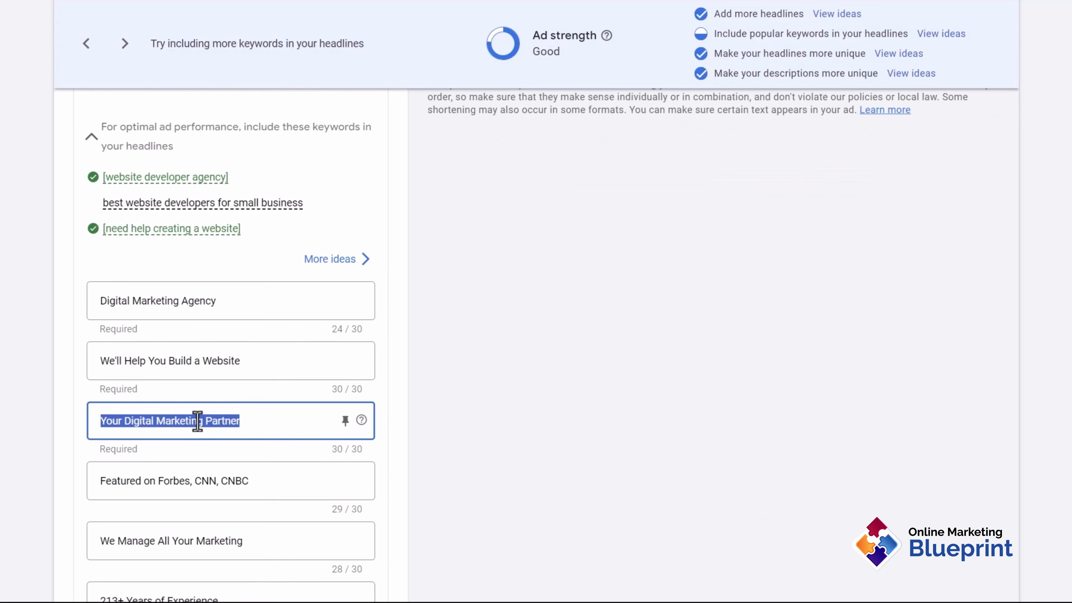
text(We'll Build O)
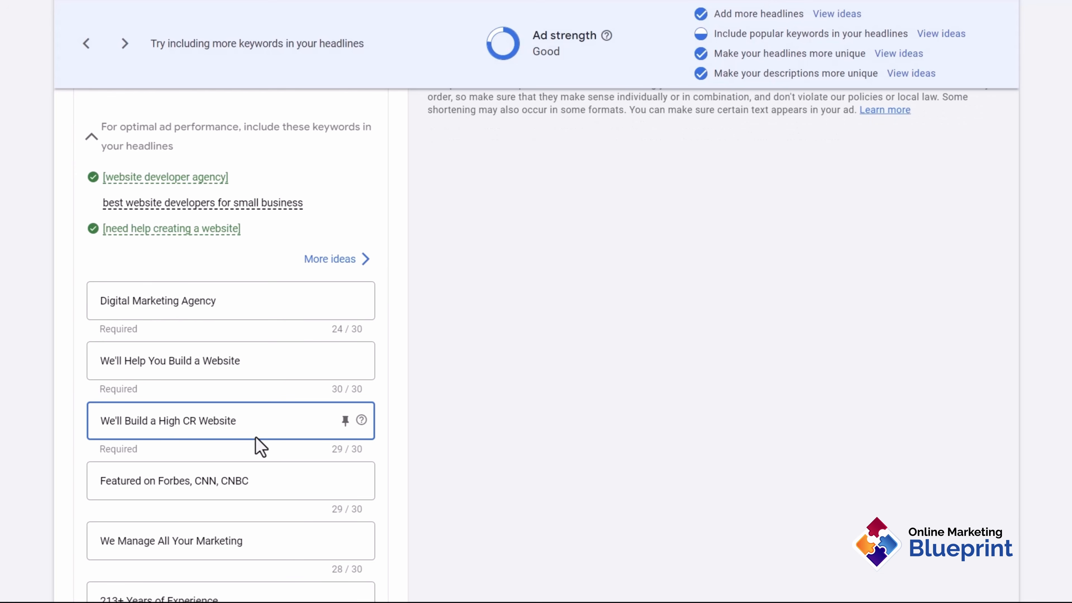
Check the ad group's keywords again and replace the ad's fifth headline with "Website Building Agency"
scroll(390, 371, down, 2)
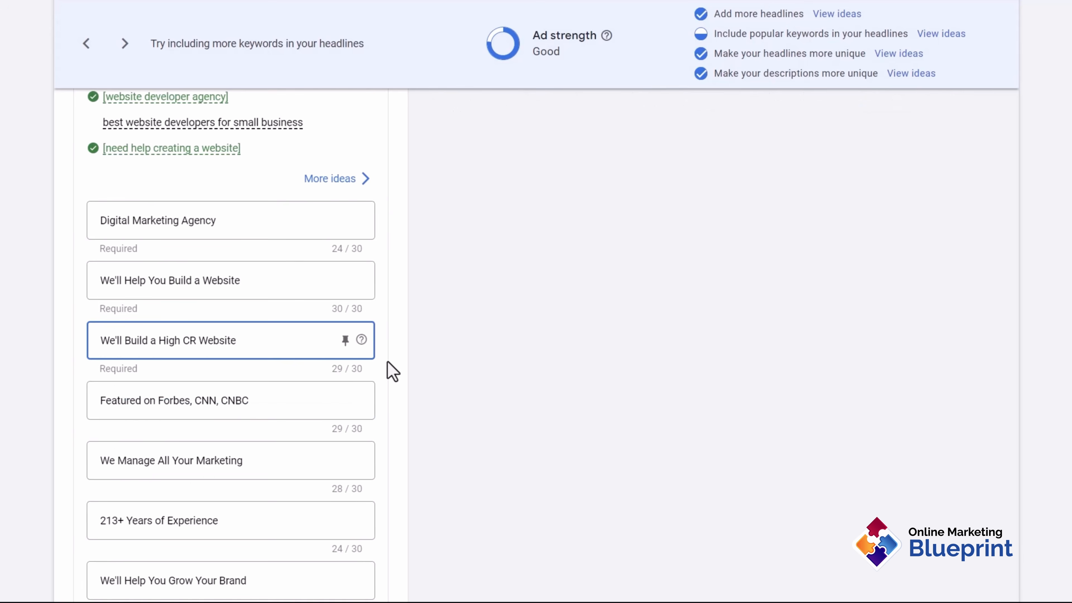
triple_click(211, 398)
scroll(540, 378, down, 2)
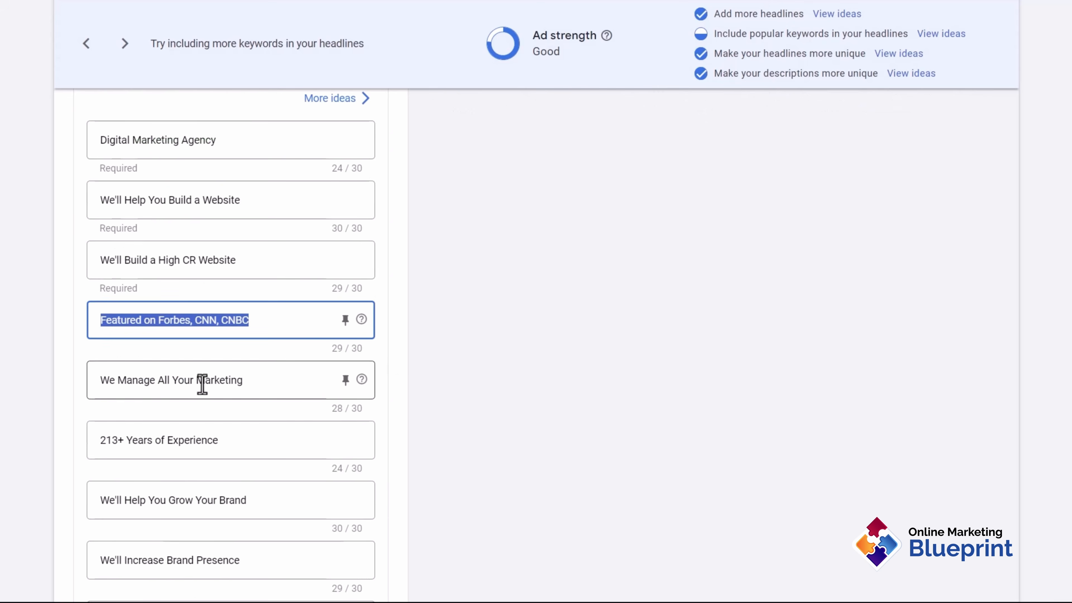
scroll(642, 325, up, 6)
scroll(642, 326, up, 10)
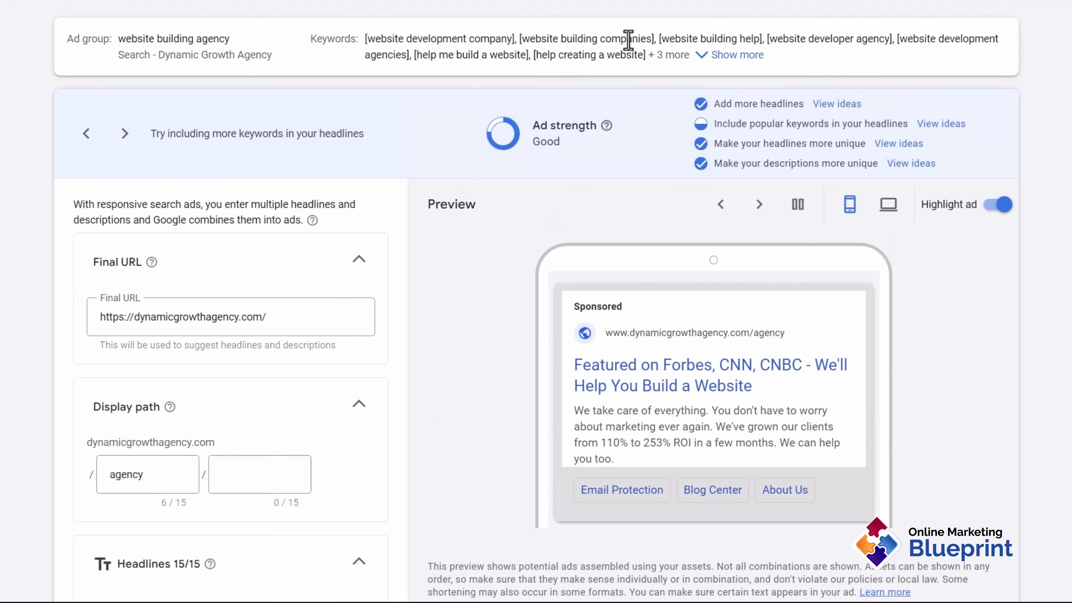
scroll(579, 376, down, 17)
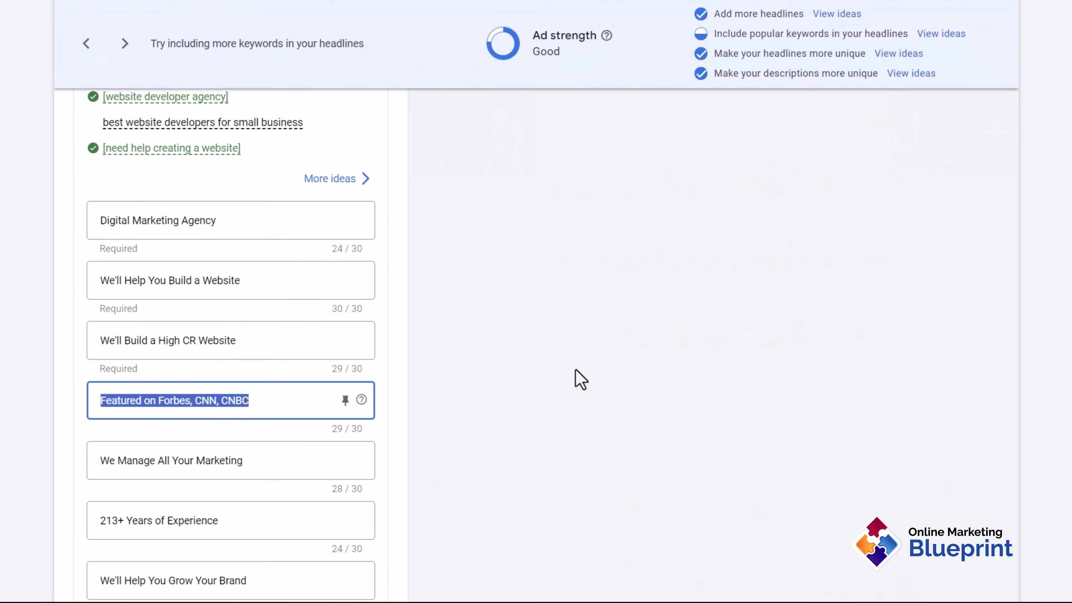
click(180, 300)
triple_click(174, 302)
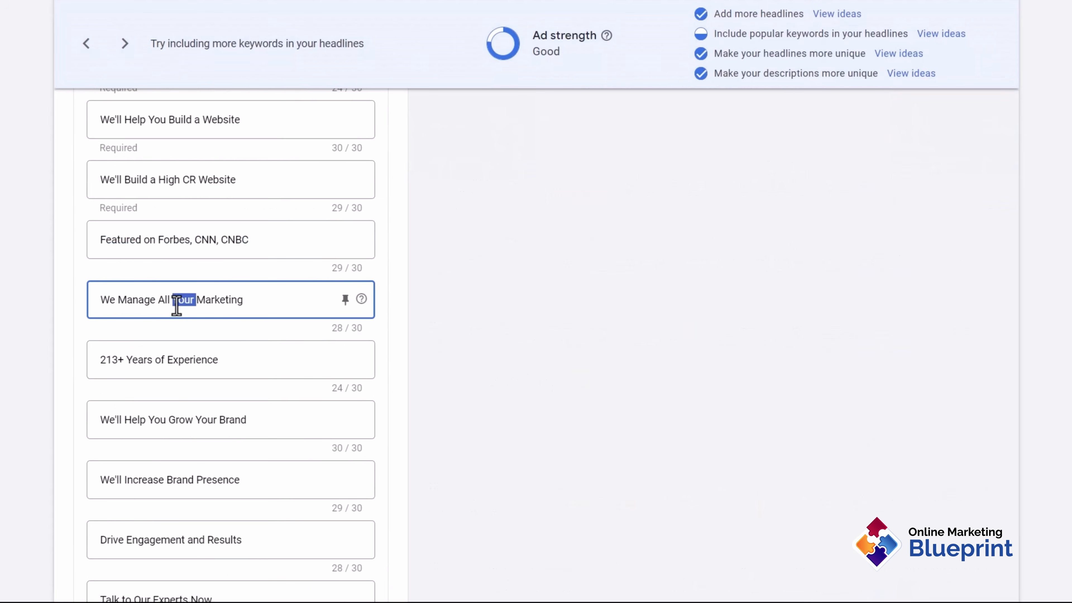
text(Website Building Agency)
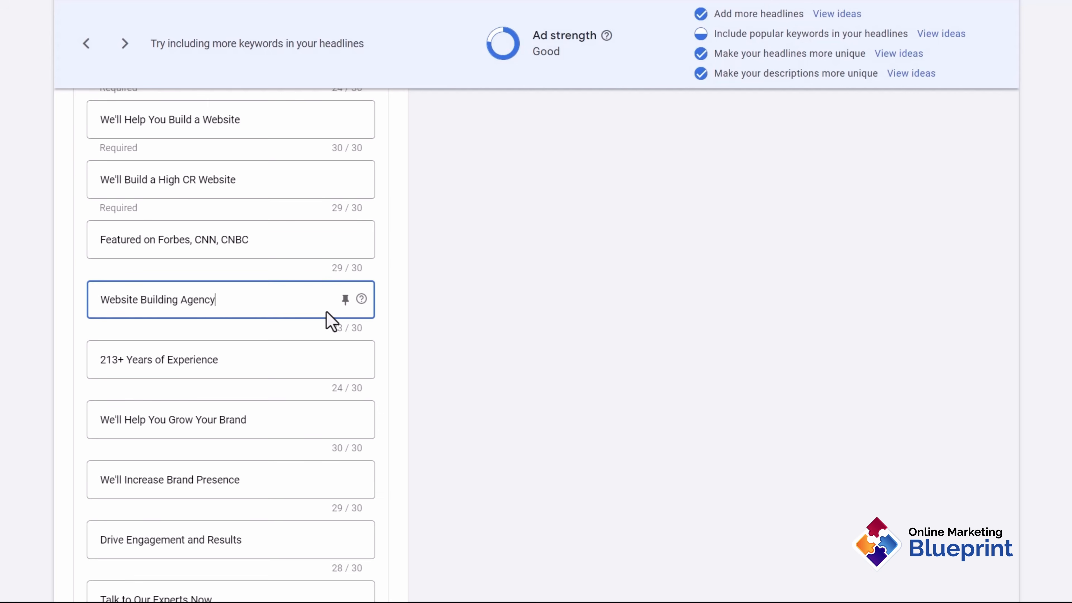
Change the years-of-experience headline to read "213+ Years of Total Experience"
click(168, 361)
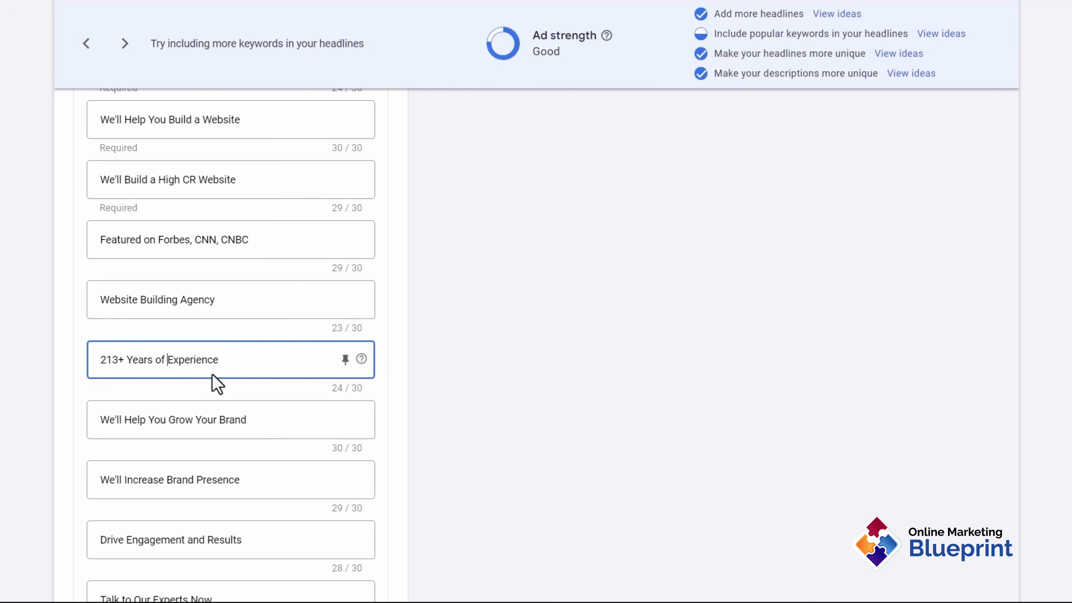
text(Total)
scroll(167, 439, down, 2)
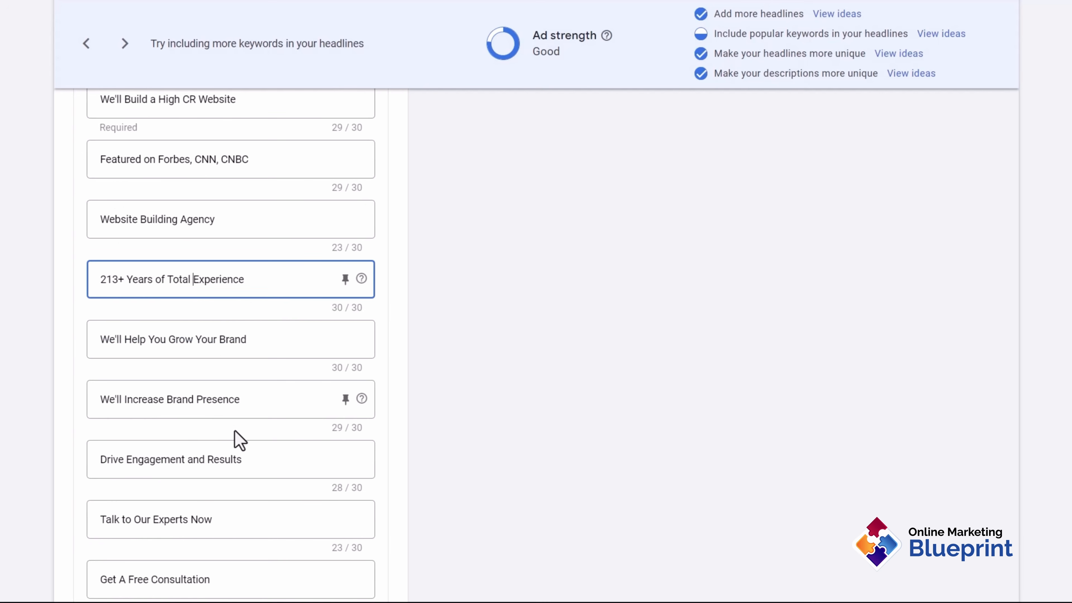
triple_click(170, 405)
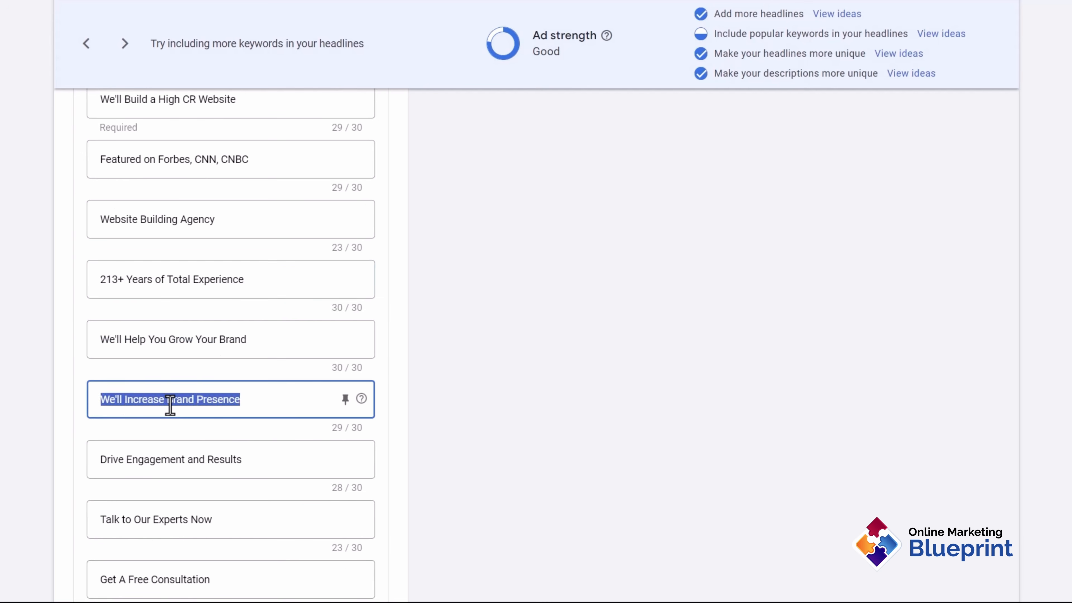
click(170, 406)
Pin the headlines "We'll Help You Build a Website" and "Website Building Agency" to show only in position 1
scroll(311, 388, up, 6)
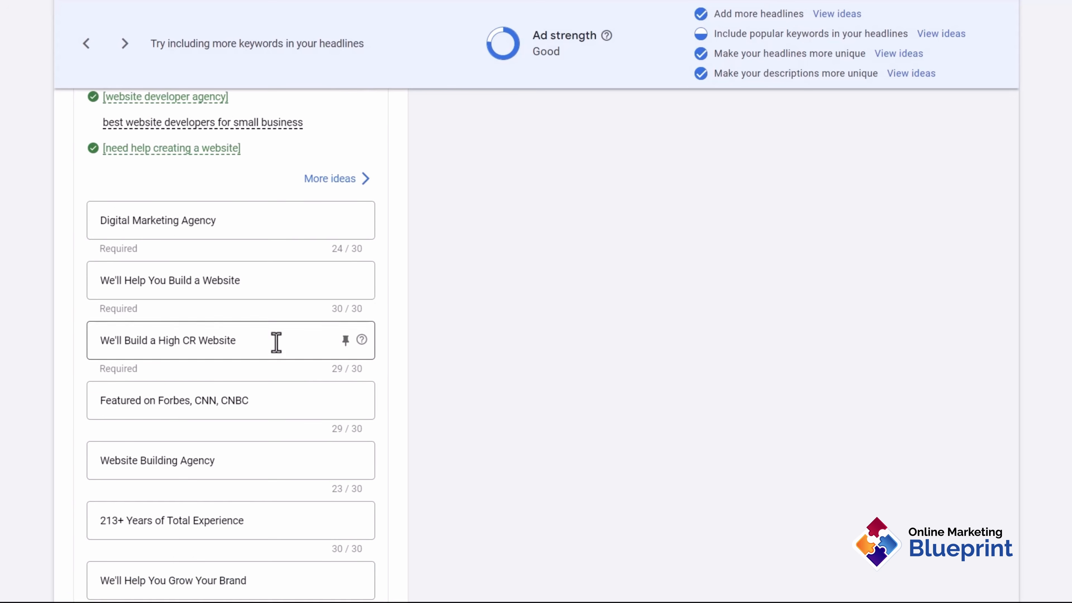
click(345, 280)
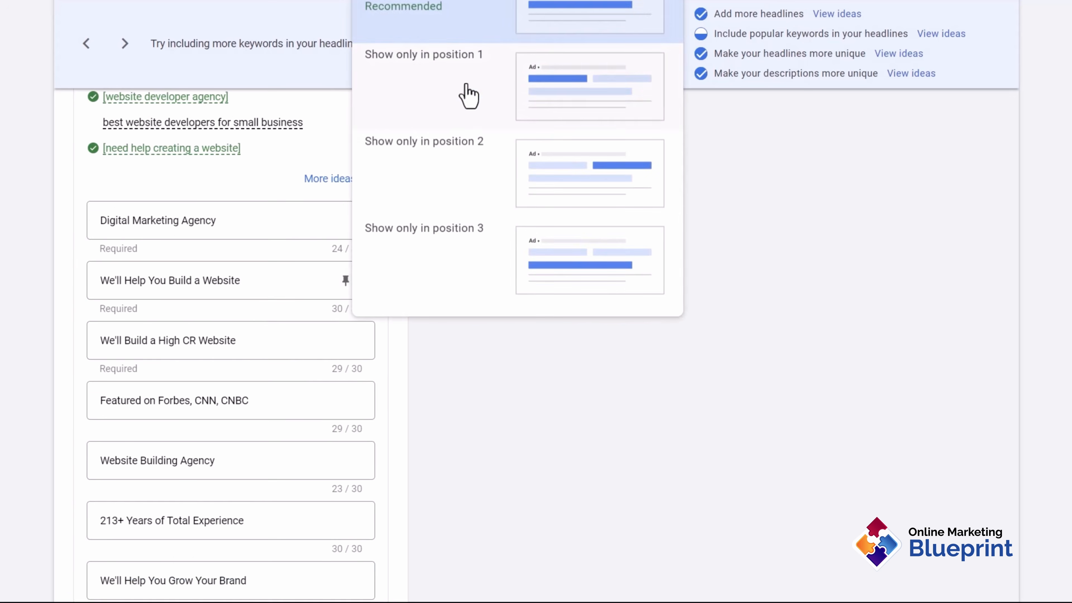
click(465, 95)
scroll(451, 352, down, 4)
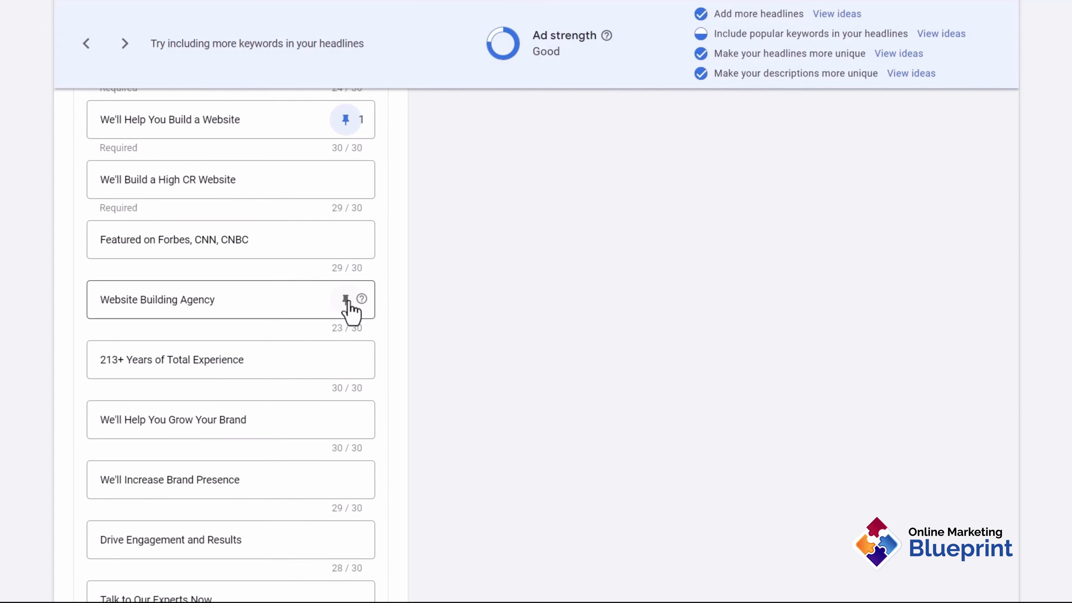
click(346, 299)
click(447, 98)
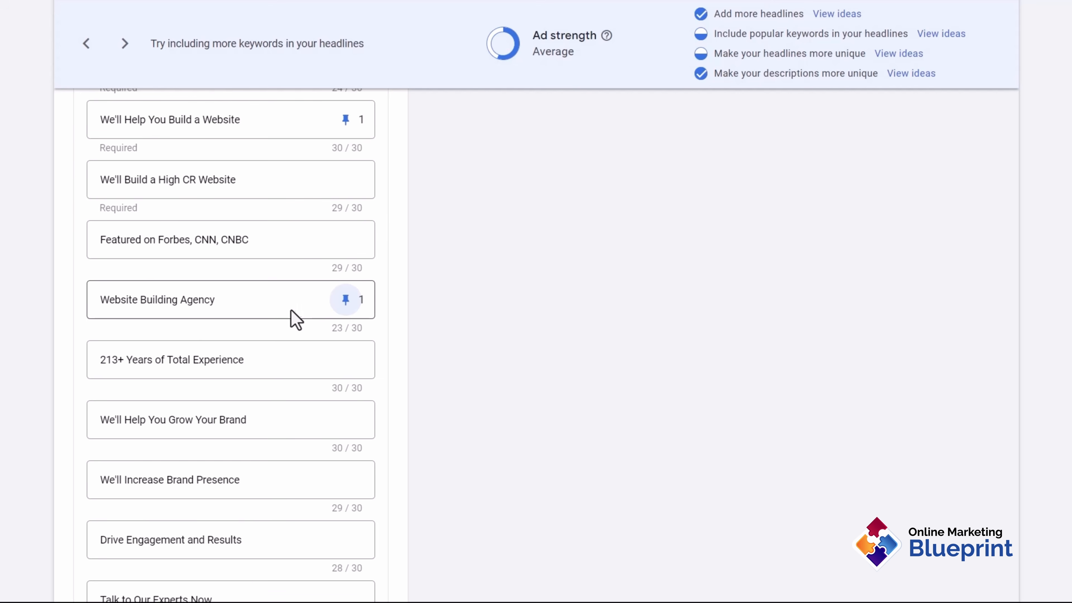
right_click(328, 323)
click(491, 410)
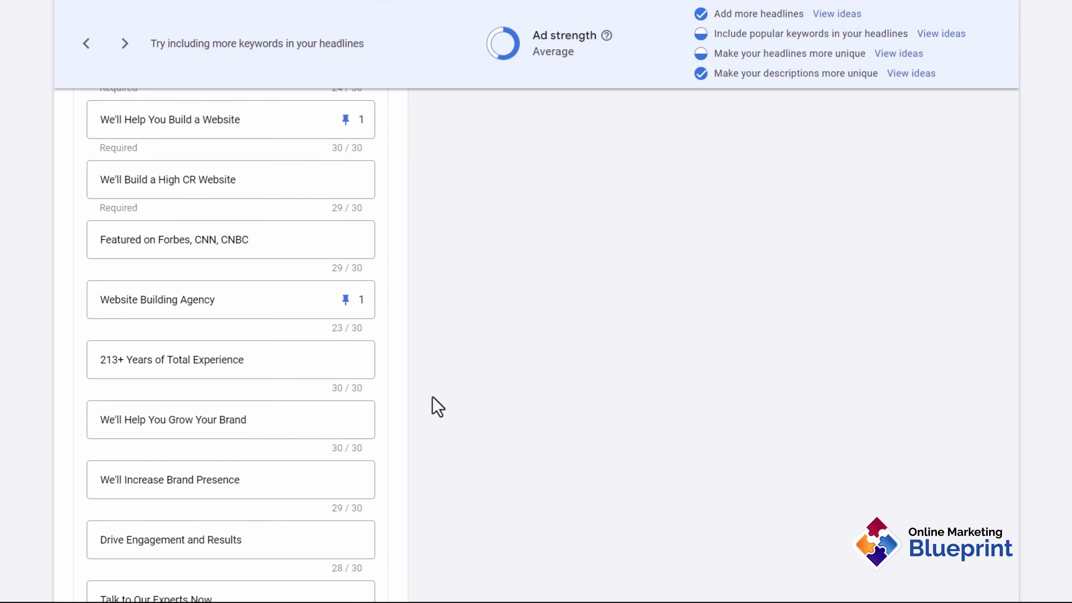
Replace the "Contact Us Now" call-to-action headline with "Get Started Now"
scroll(524, 323, down, 5)
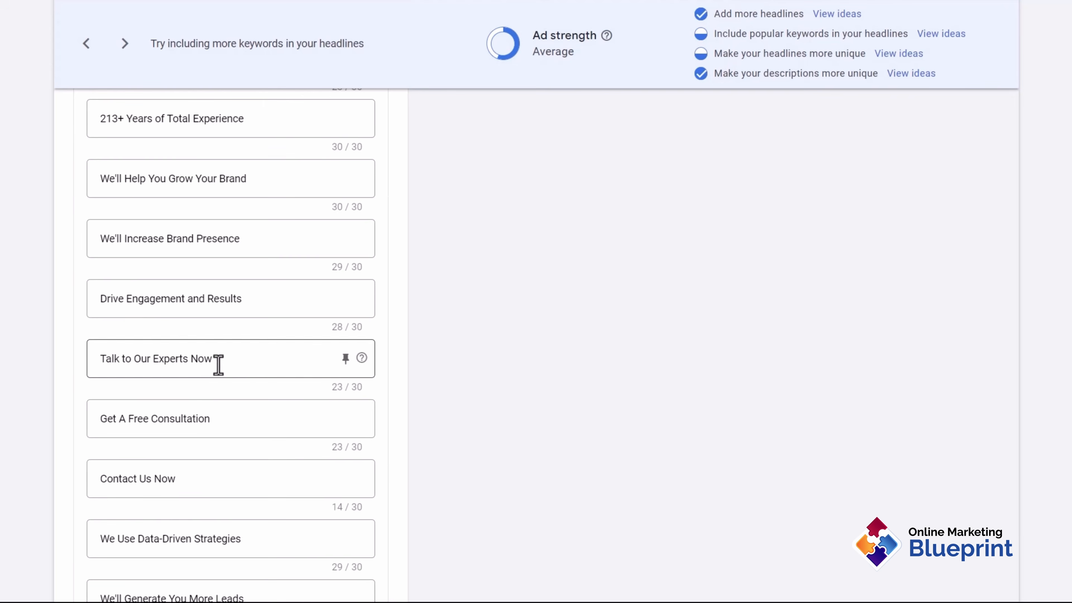
triple_click(176, 482)
scroll(615, 433, down, 2)
text(Get Started)
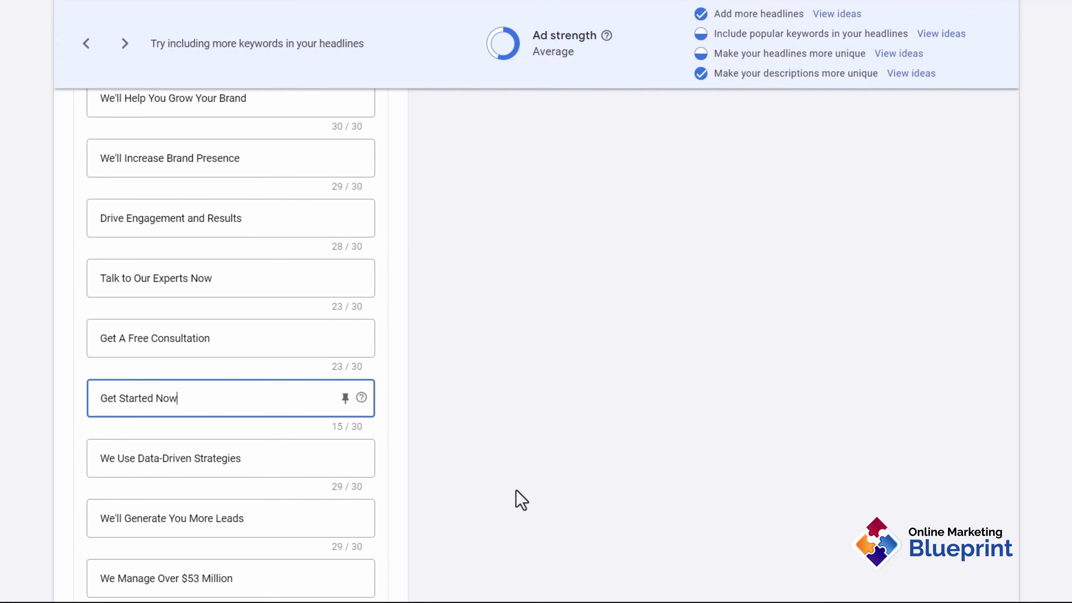
Change the tenth headline, which invites people to talk to the team, to "Talk to Our Designers Now"
triple_click(245, 279)
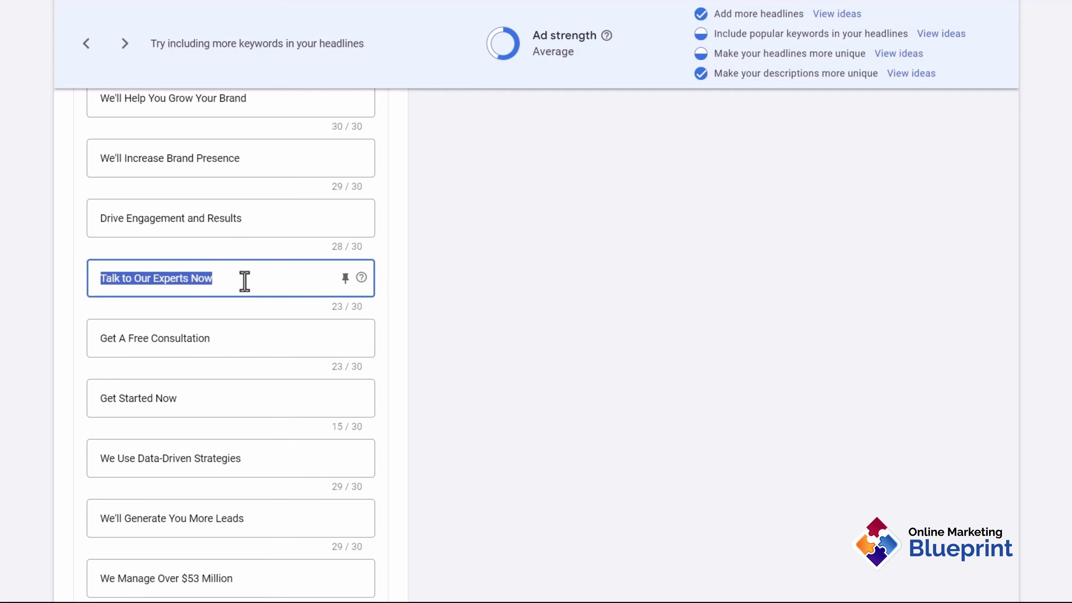
text(Talk)
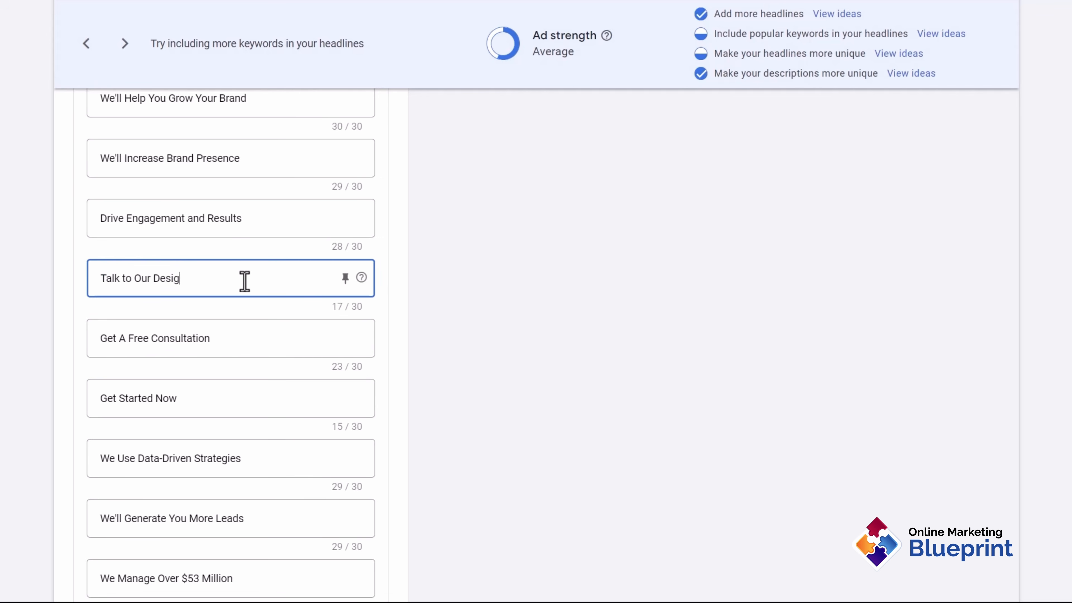
click(467, 188)
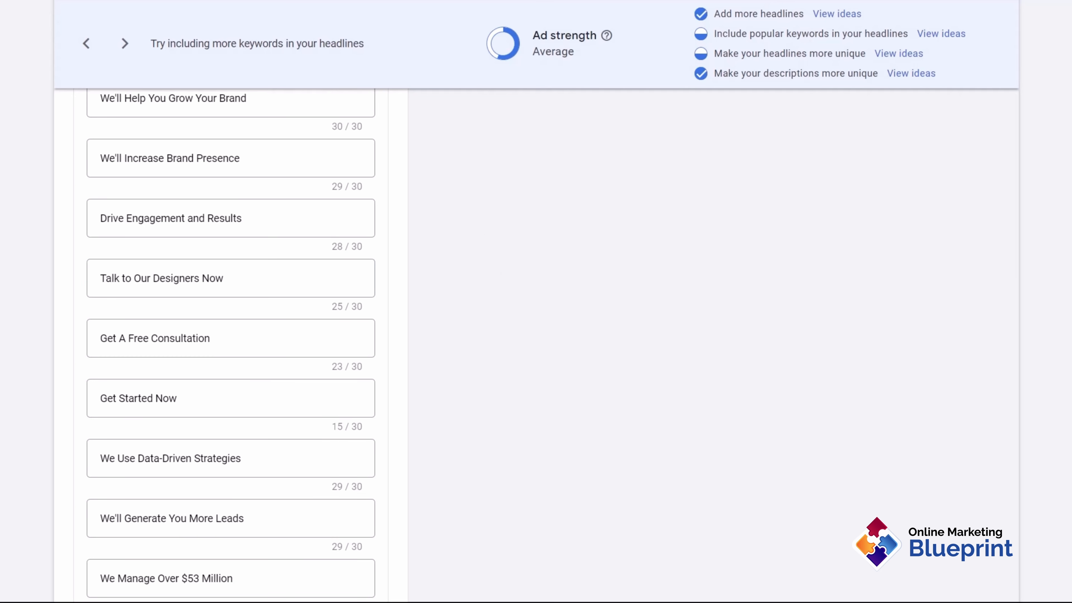
Change the "We'll Generate You More Leads" headline to "We'll Build an Amazing Website"
scroll(12, 395, down, 2)
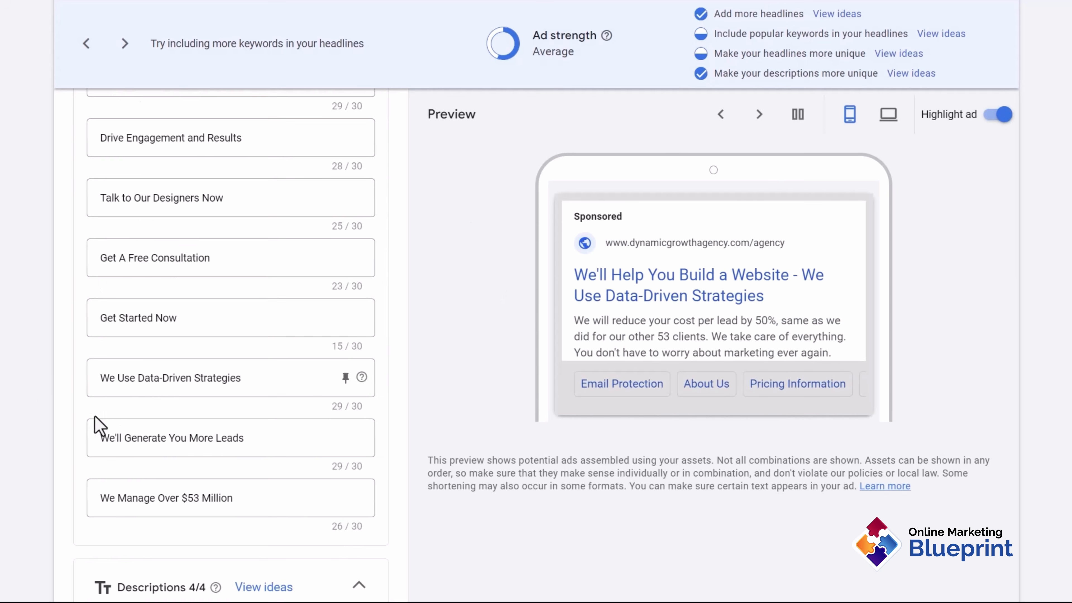
click(224, 438)
drag(257, 436, 140, 433)
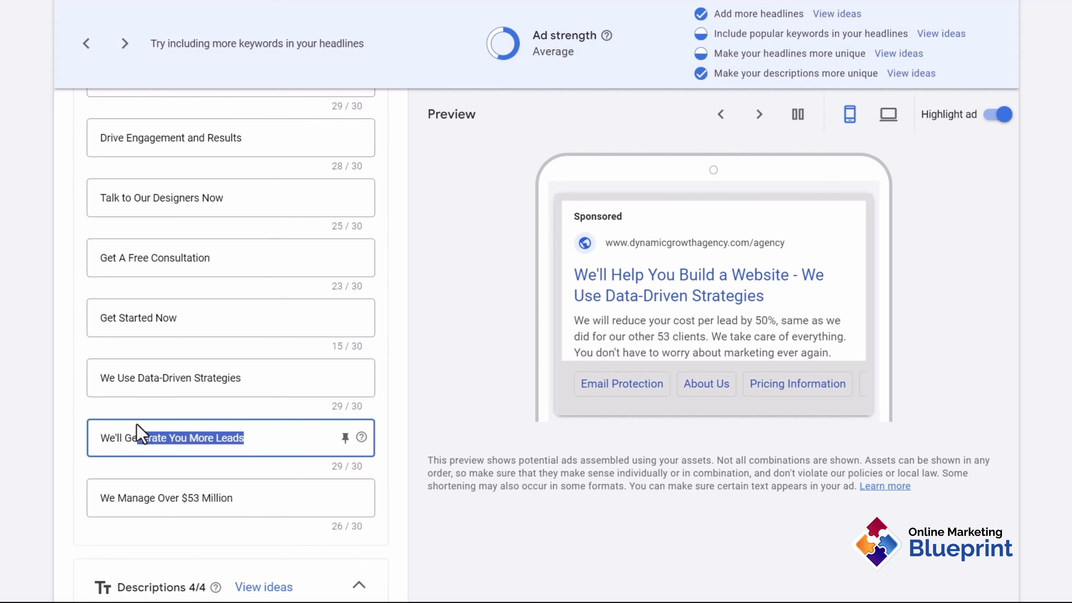
key(BackSpace)
key(BackSpace)
key(BackSpace)
key(BackSpace)
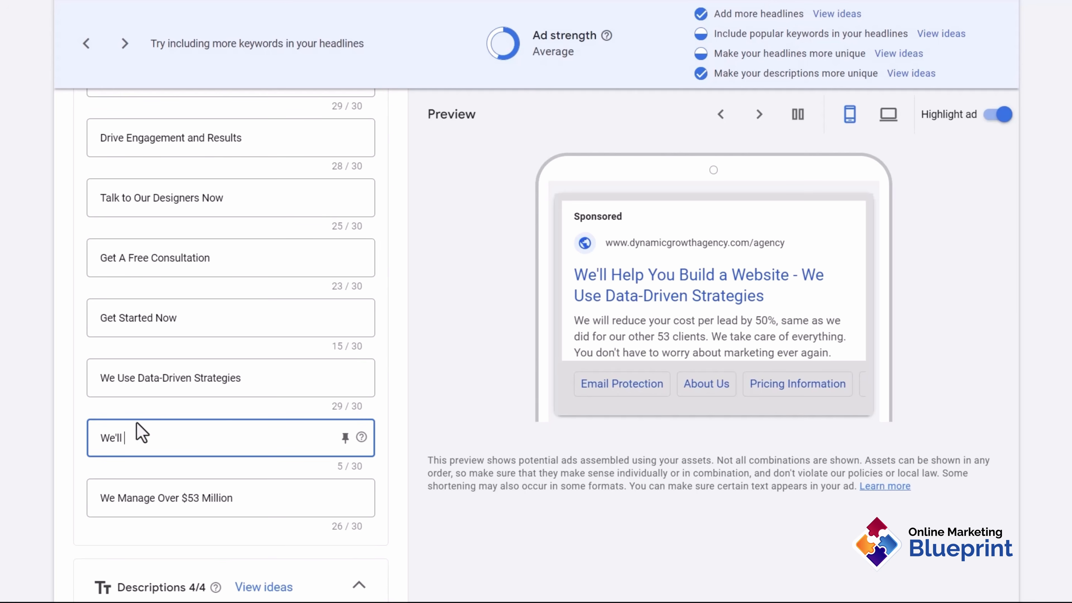
text(Build Your an Amazing)
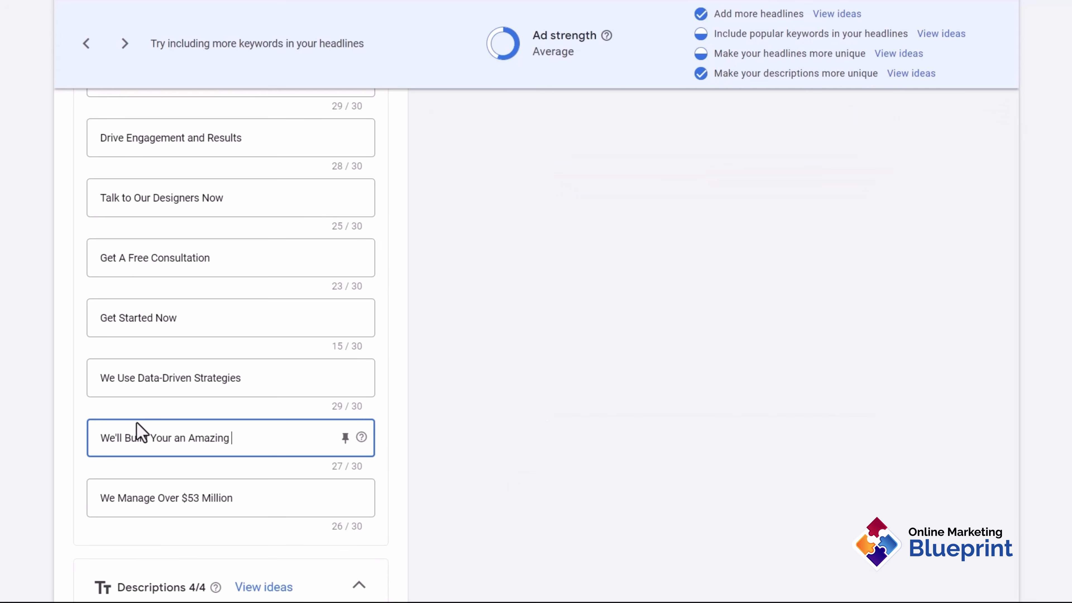
text( Site)
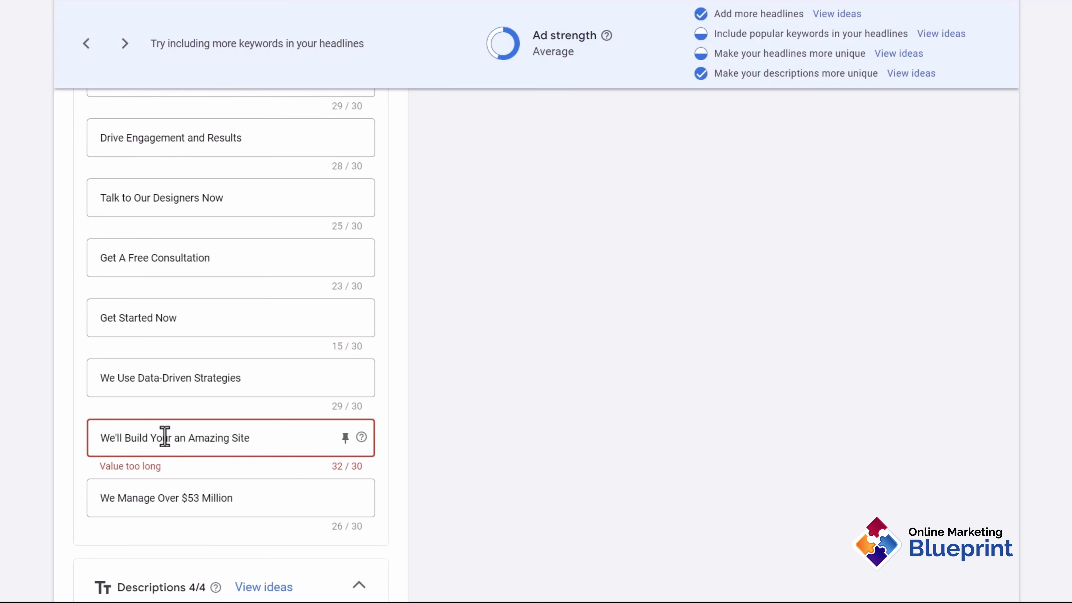
key(BackSpace)
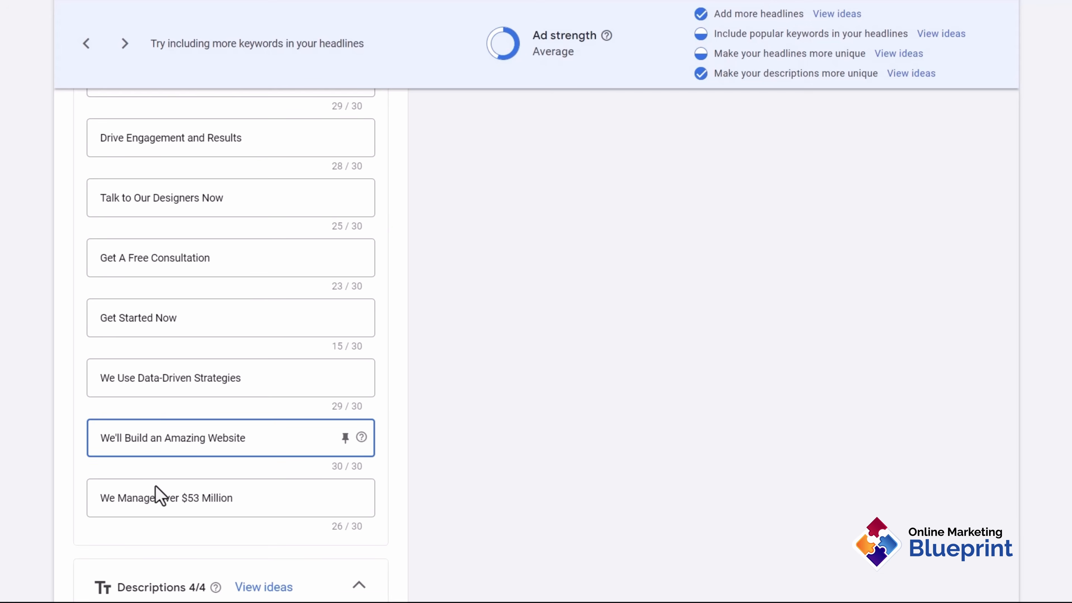
Clear the last headline, "We Manage Over $53 Million", leaving its field empty
click(228, 499)
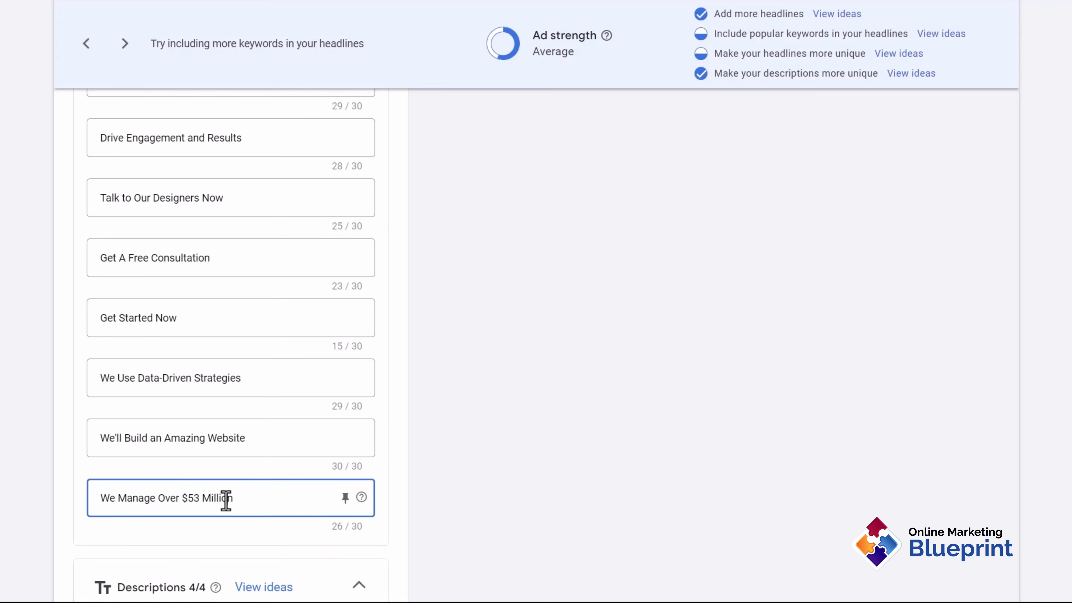
key(ctrl+a)
key(BackSpace)
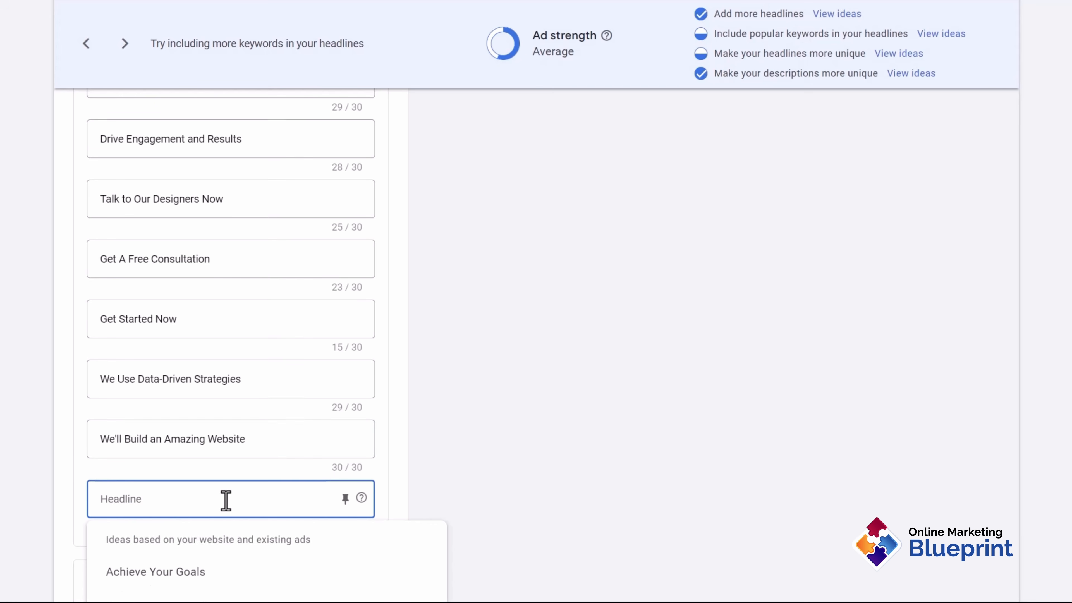
scroll(56, 490, down, 2)
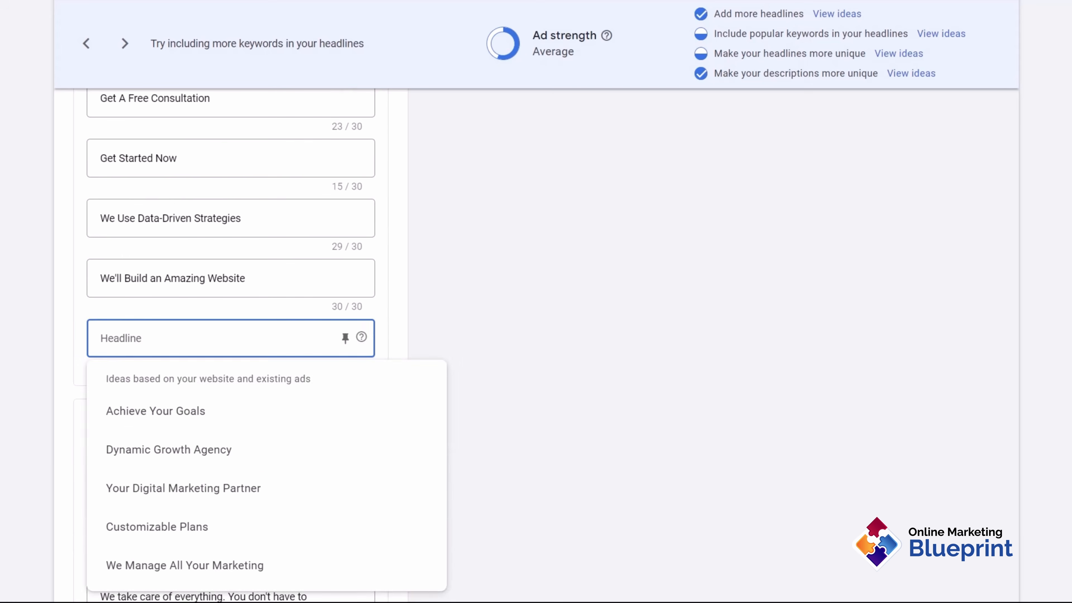
click(56, 490)
Review the ad's existing headlines, comparing the website-building wording with the brand growth wording
scroll(56, 490, up, 6)
scroll(5, 336, up, 4)
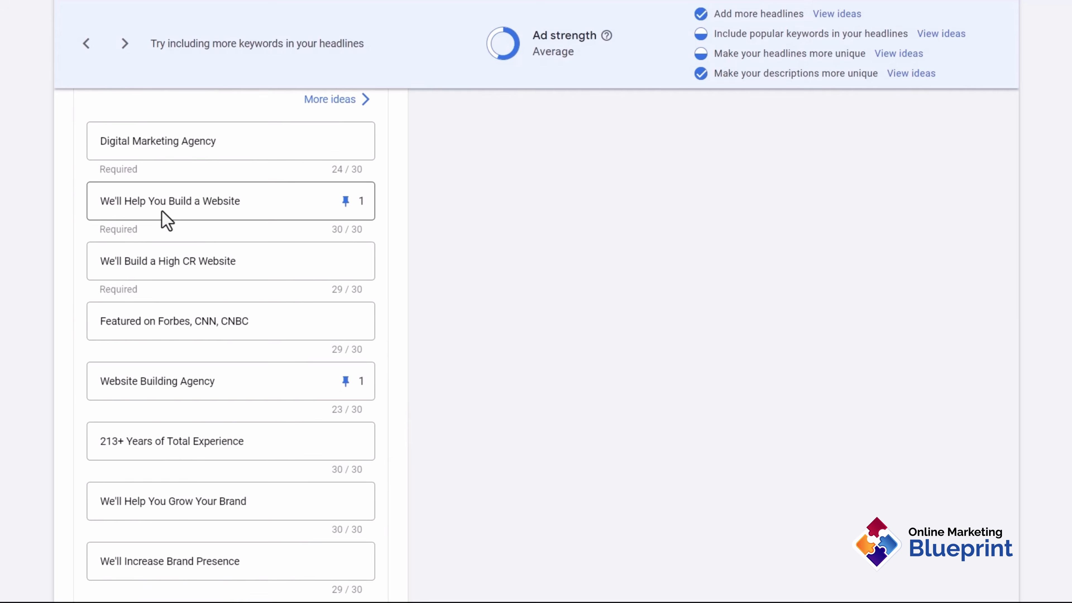
drag(138, 201, 235, 202)
drag(125, 261, 237, 262)
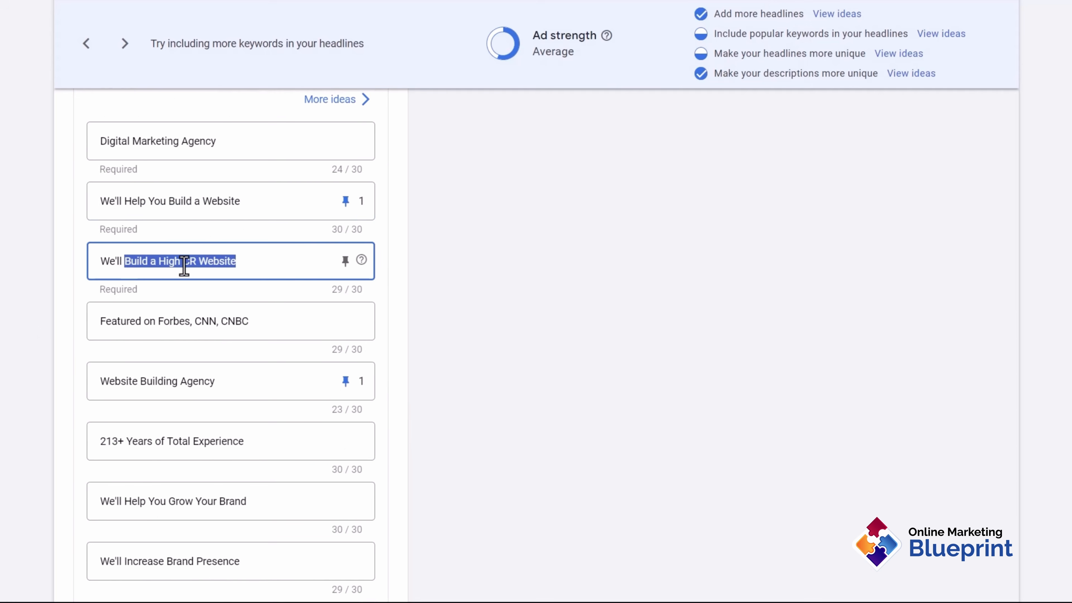
scroll(105, 321, down, 4)
scroll(104, 325, down, 2)
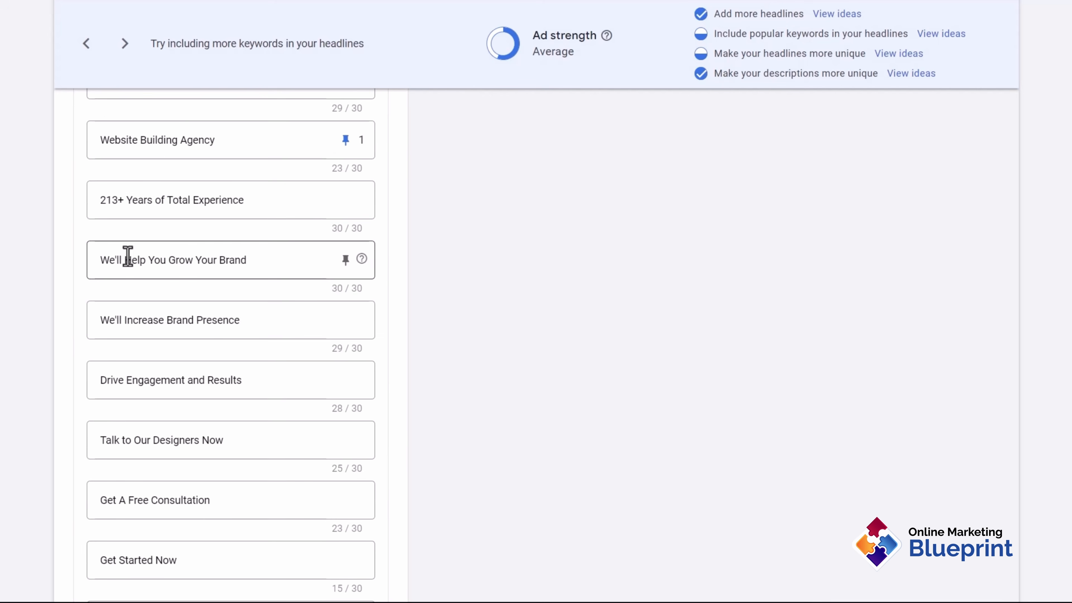
drag(124, 256, 244, 270)
scroll(165, 279, up, 4)
scroll(139, 250, up, 2)
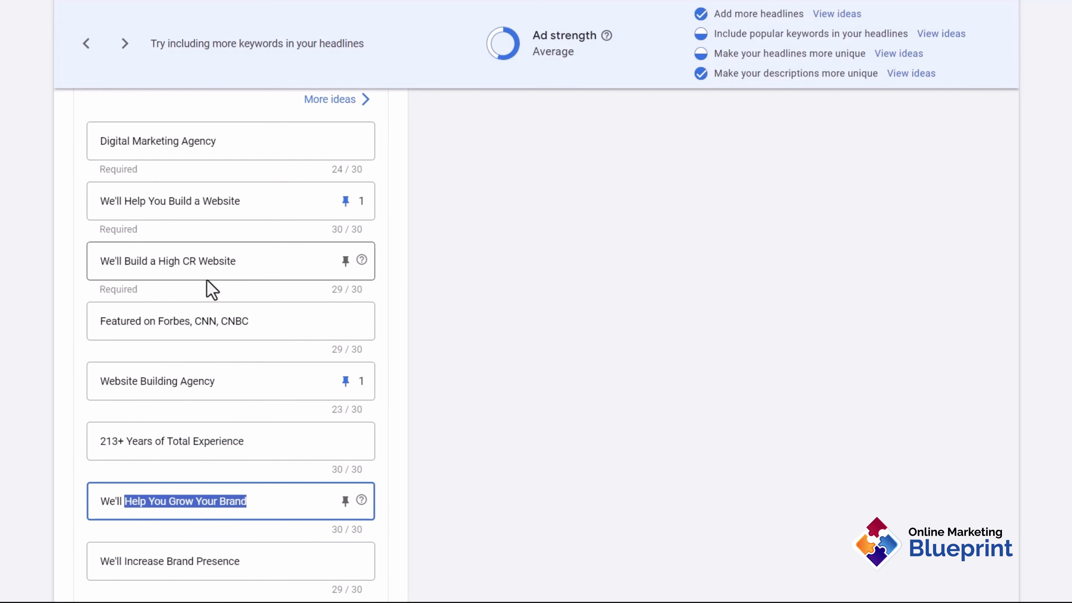
scroll(40, 366, down, 4)
scroll(88, 340, down, 8)
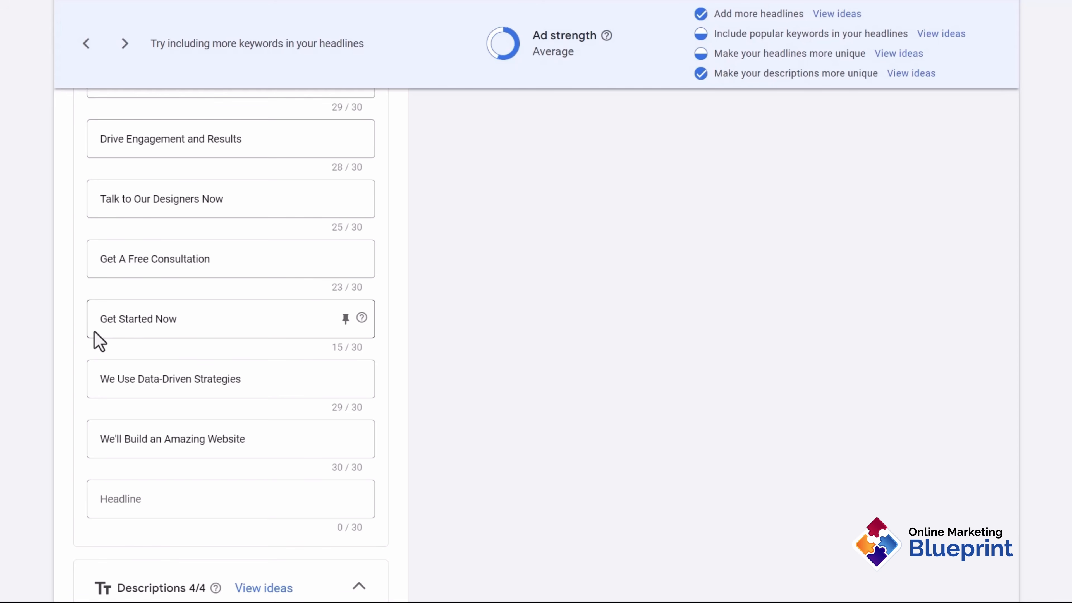
Show the ad group's full keyword list and check the website building companies keyword for headline wording
scroll(553, 330, up, 15)
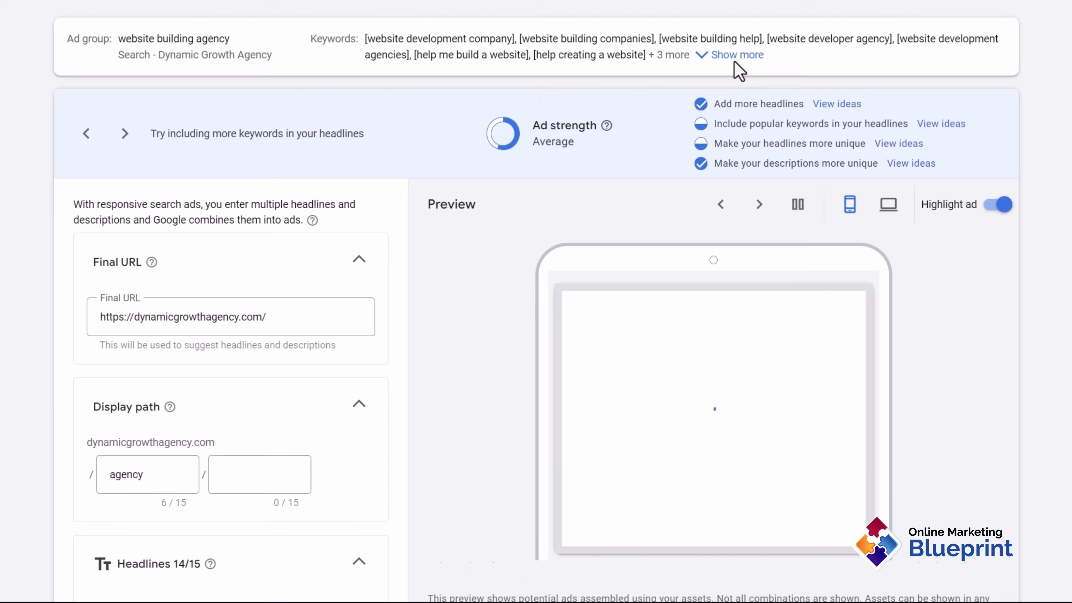
click(737, 56)
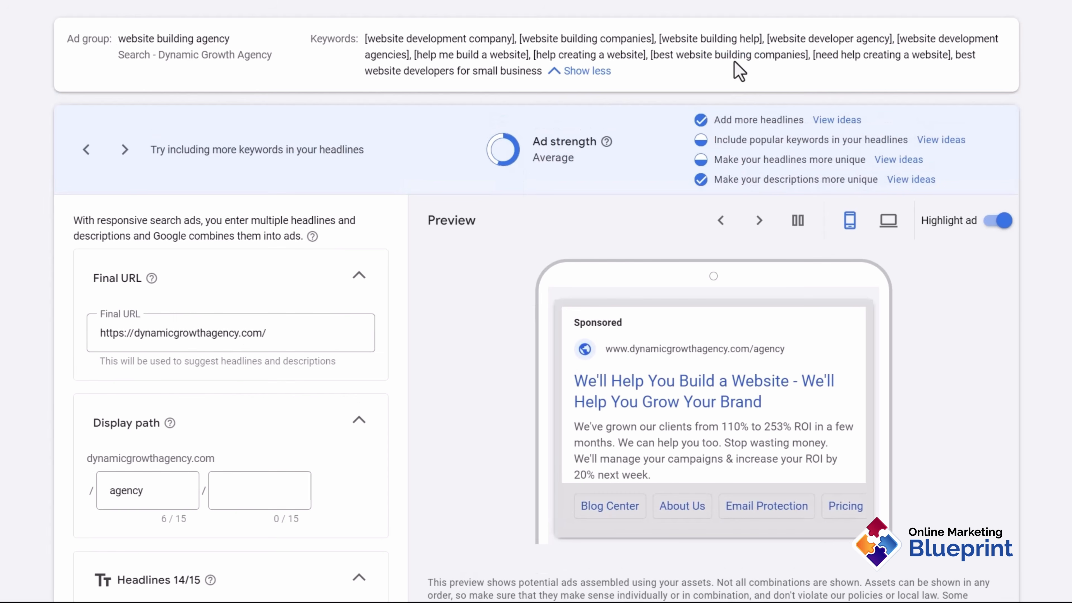
double_click(771, 55)
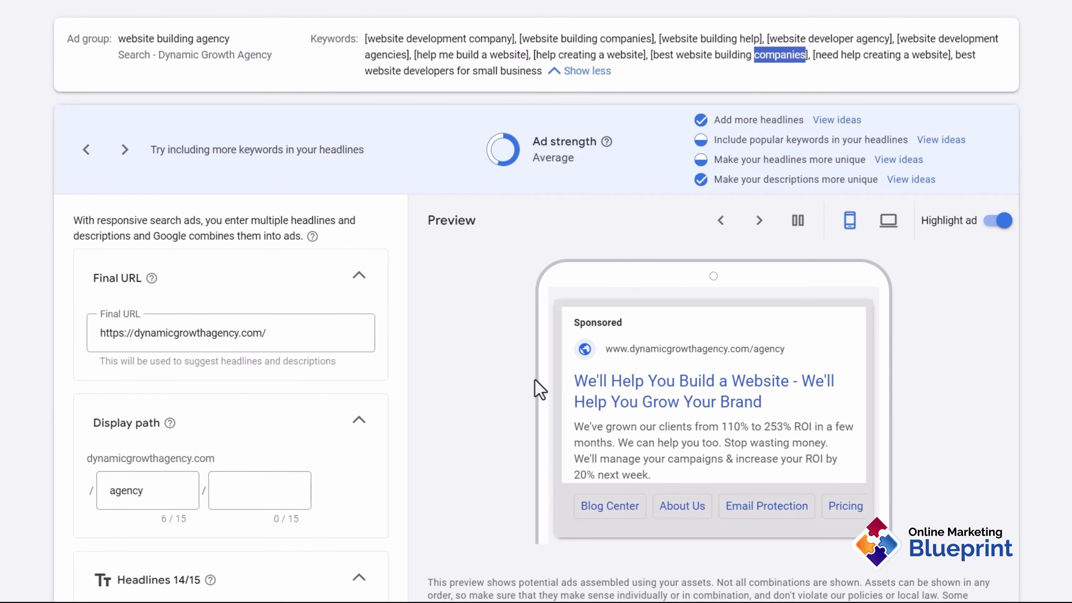
Enter "Website Building Company" as the last headline
scroll(489, 428, down, 10)
scroll(488, 427, down, 5)
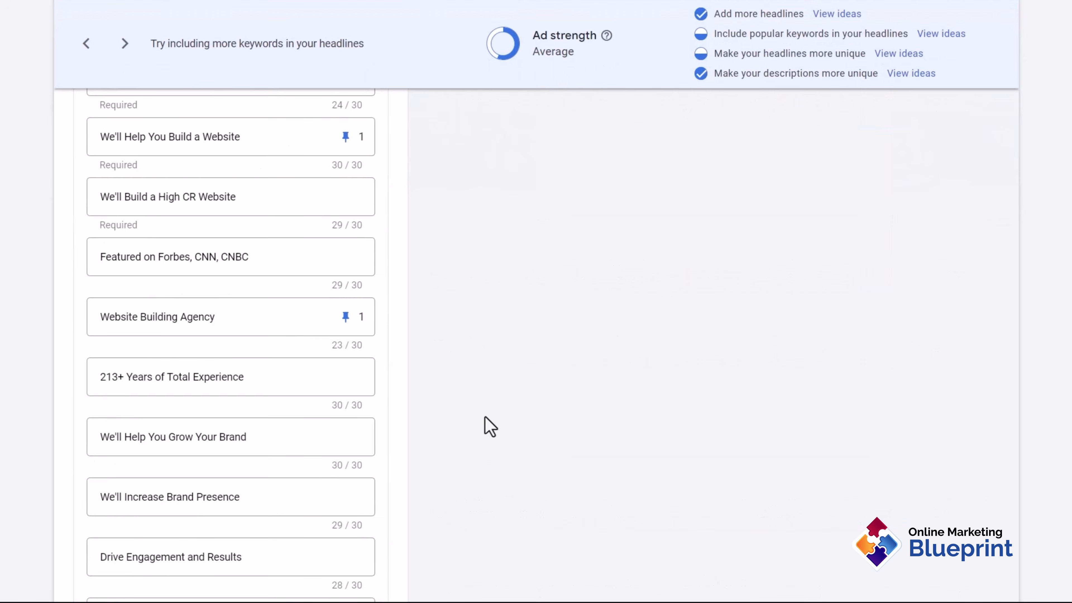
scroll(490, 427, down, 10)
click(211, 437)
text(W)
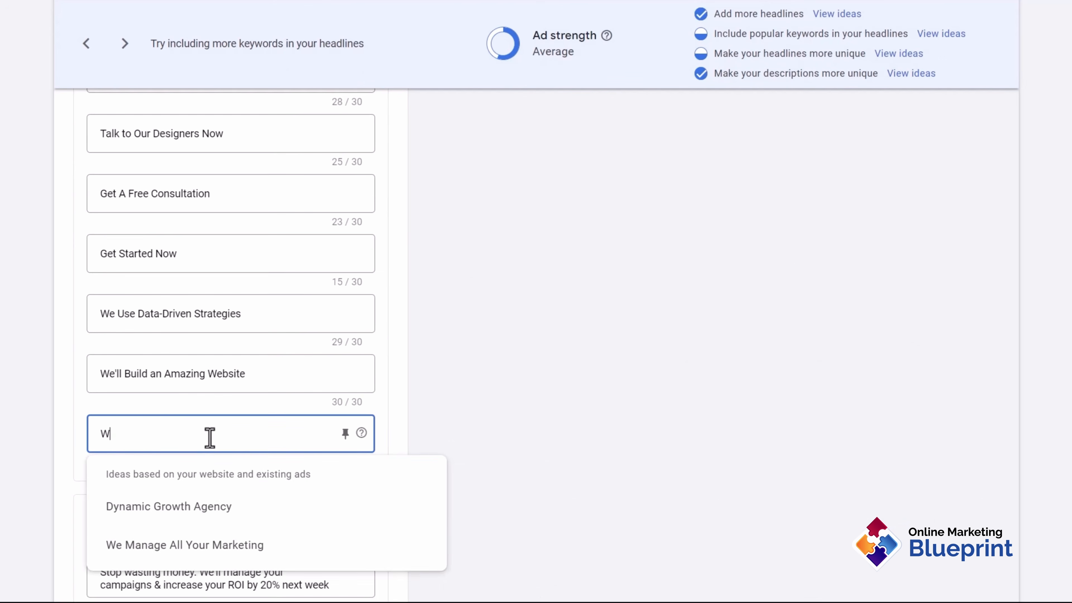
text(ebsite Building Company)
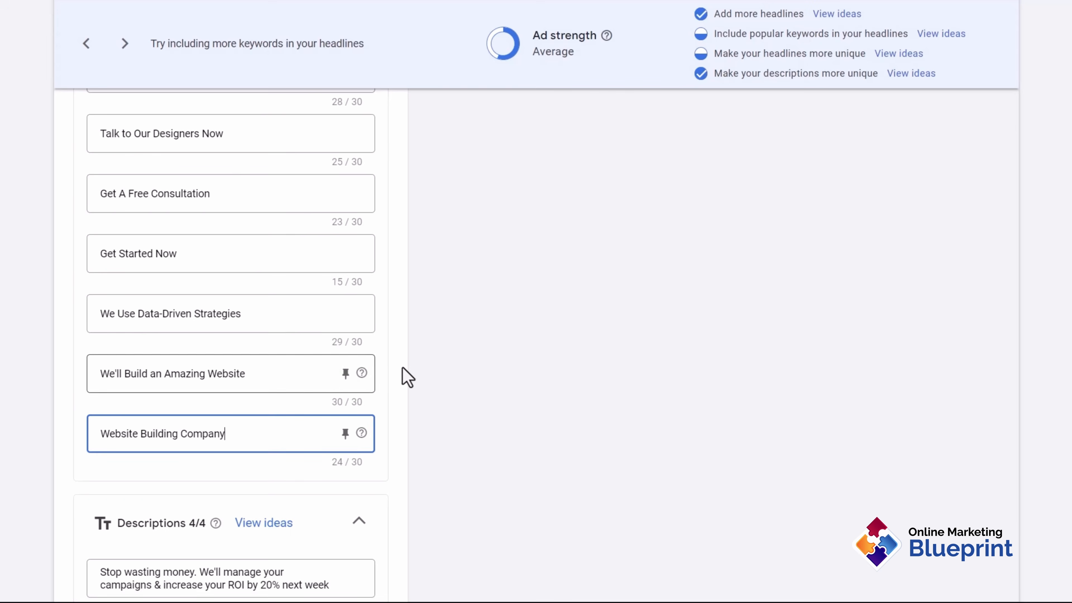
Rewrite the first description as "We will help you build a stunning & professional-looking website with our expert designers"
scroll(403, 376, up, 5)
scroll(403, 376, down, 10)
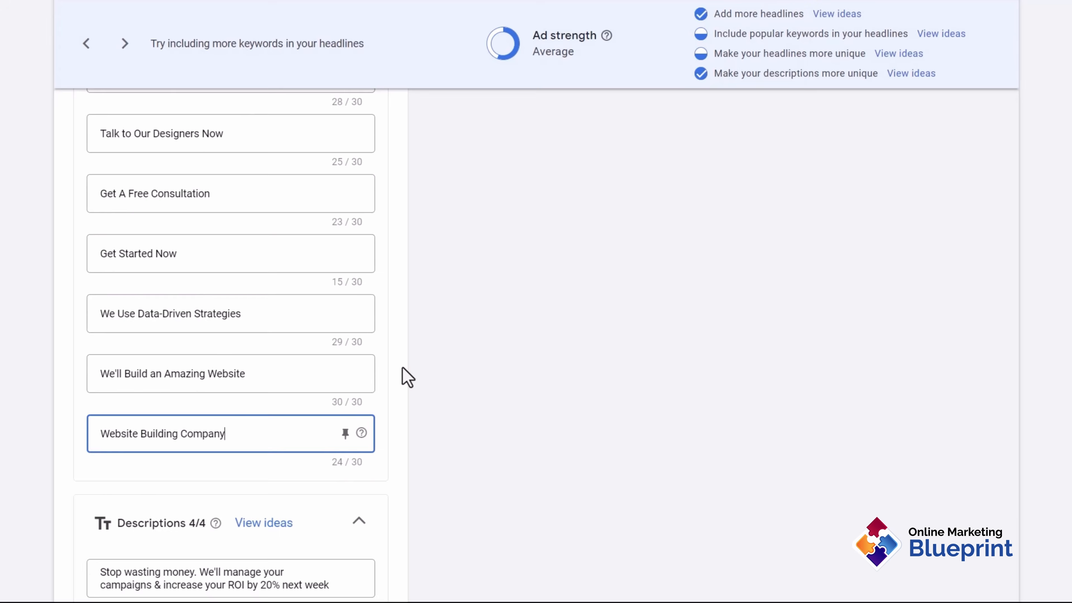
triple_click(187, 332)
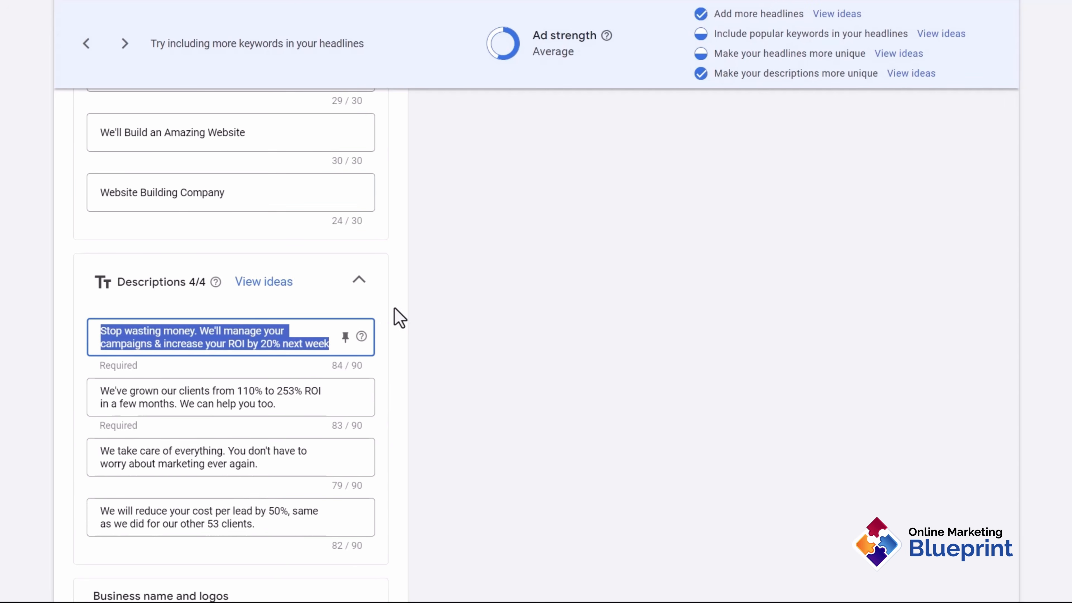
text(W)
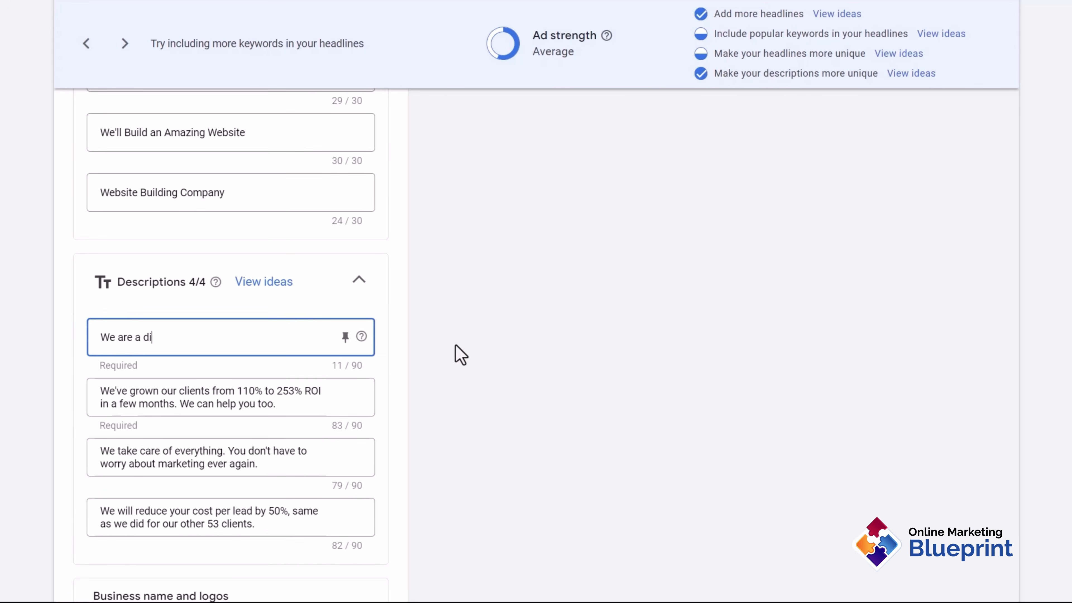
text(e are a)
key(BackSpace)
key(BackSpace)
key(BackSpace)
key(BackSpace)
key(BackSpace)
key(BackSpace)
key(BackSpace)
key(BackSpace)
text(We)
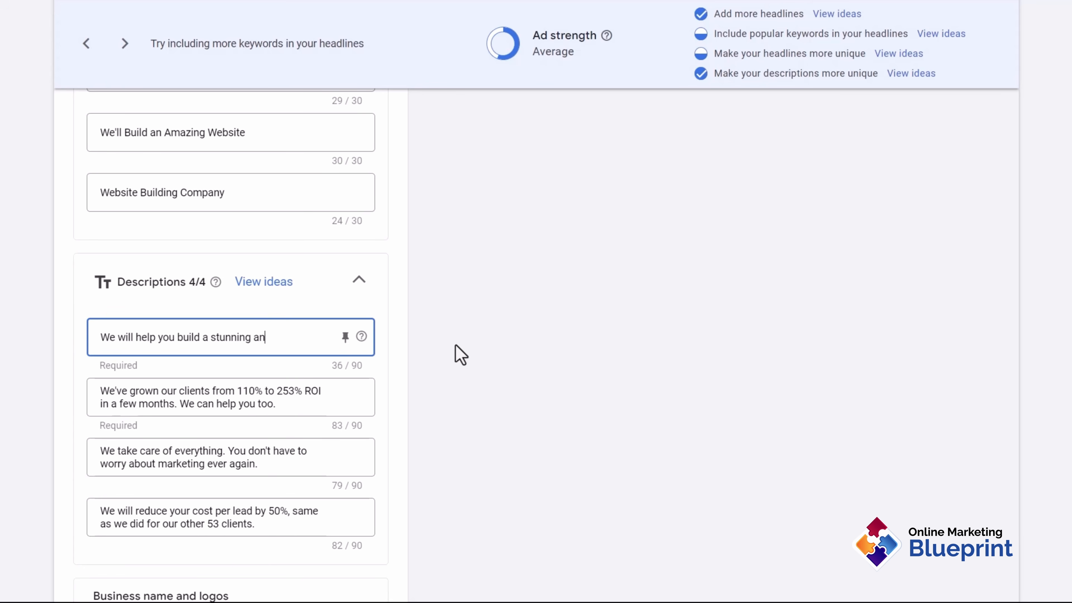
text(l-looking website with our expert des)
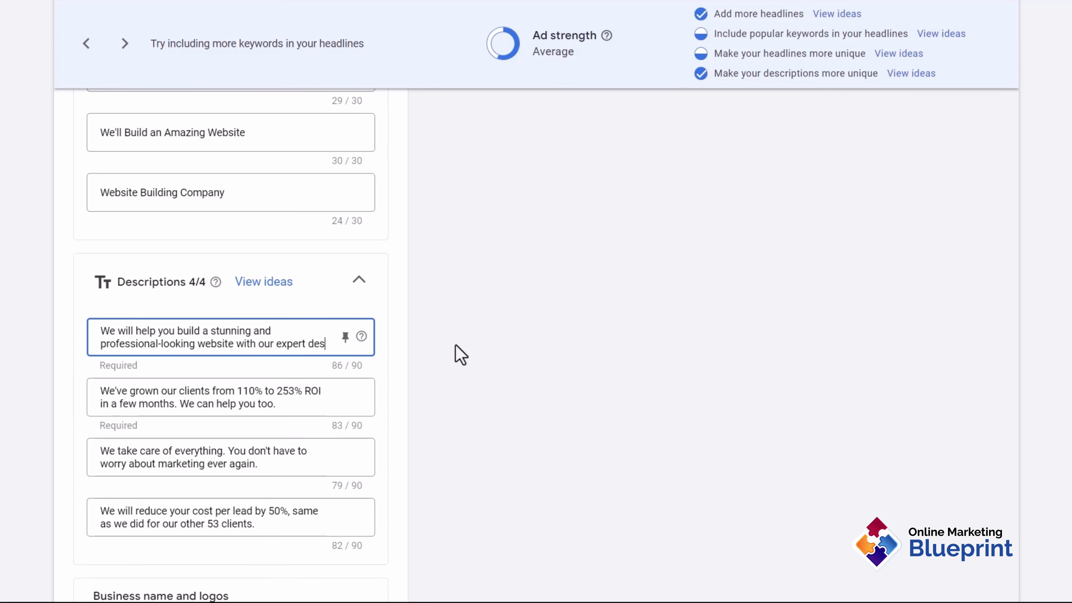
text(igners)
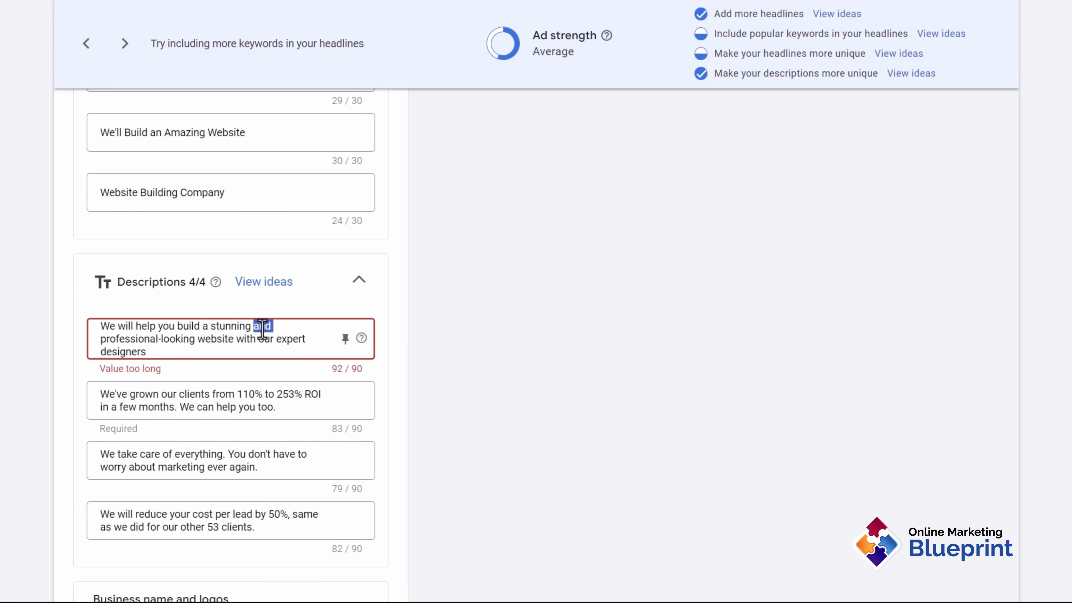
text(&)
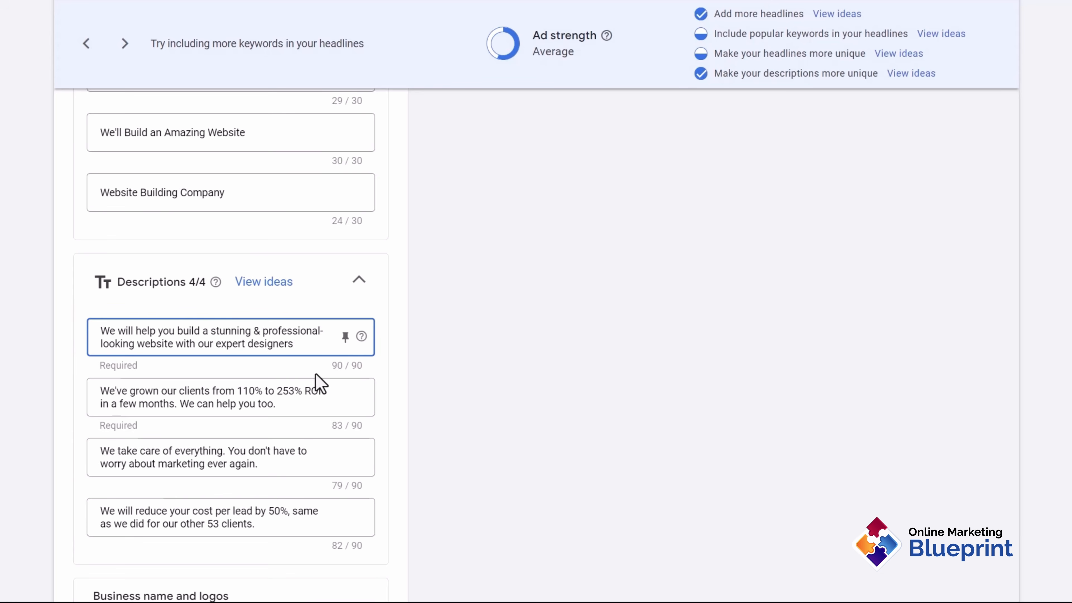
Replace "We can help you too" in the second description so that it ends "in a few months with high-converting pages"
click(186, 403)
drag(174, 404, 295, 406)
text(with)
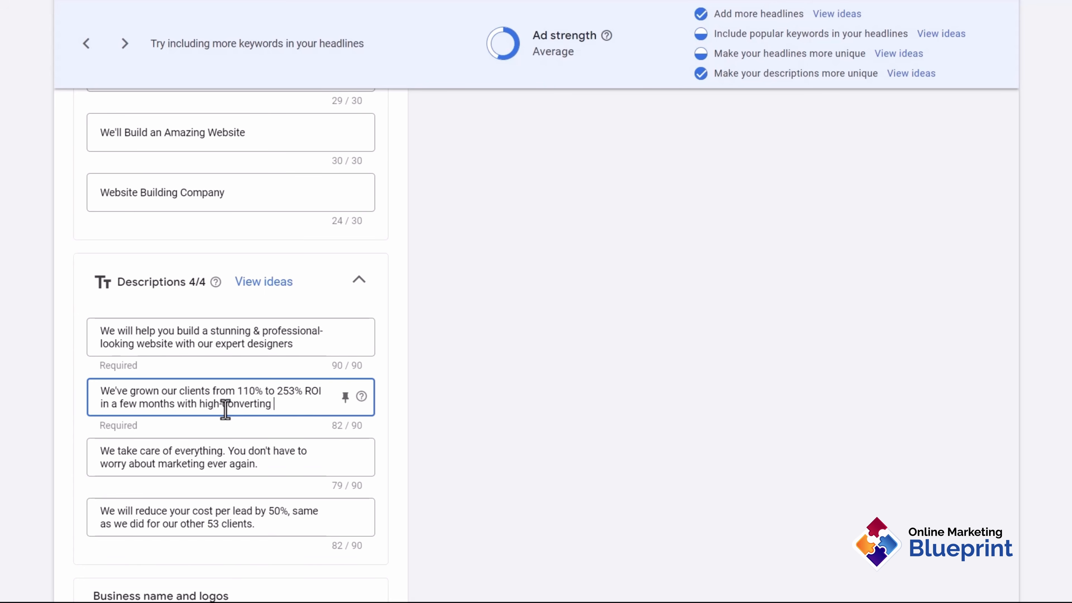
text( high-converting websites)
key(BackSpace)
key(BackSpace)
Rewrite the third description as "Don't stress - we will take care of the entire website-building process for you."
drag(271, 472, 99, 456)
text(Don't stress - we will take care of)
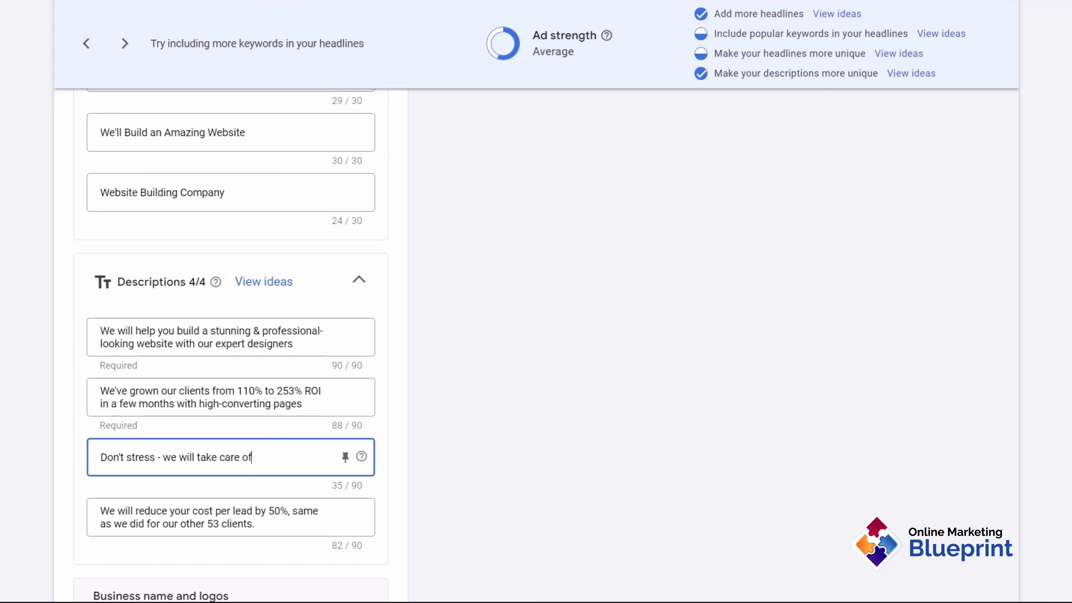
text(the entire website-building process for you.)
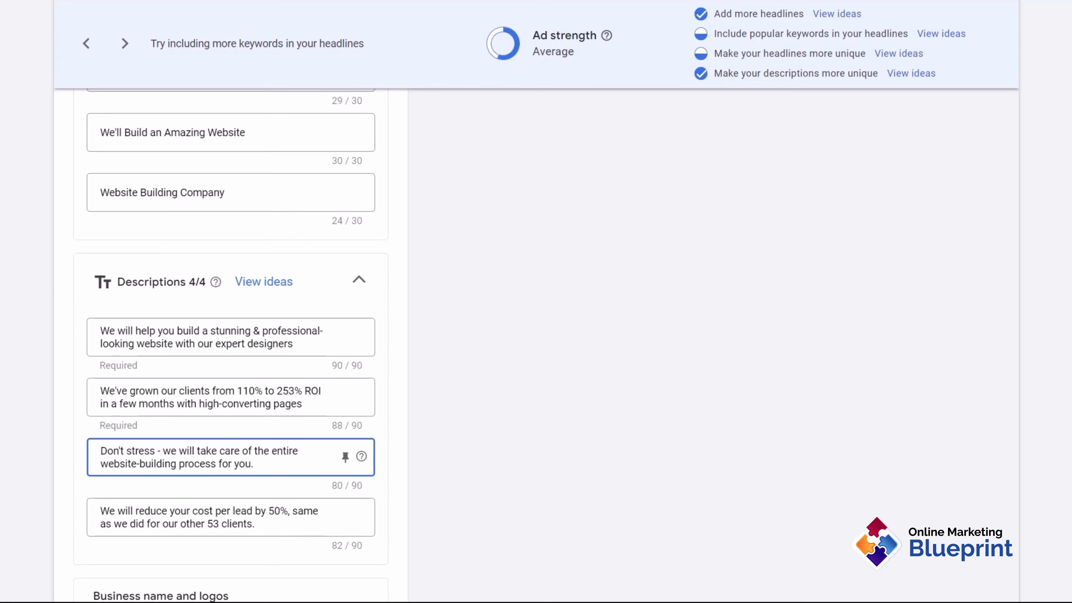
Rewrite the fourth description as "Super easy process - You don't need to be involved at all."
scroll(556, 397, up, 10)
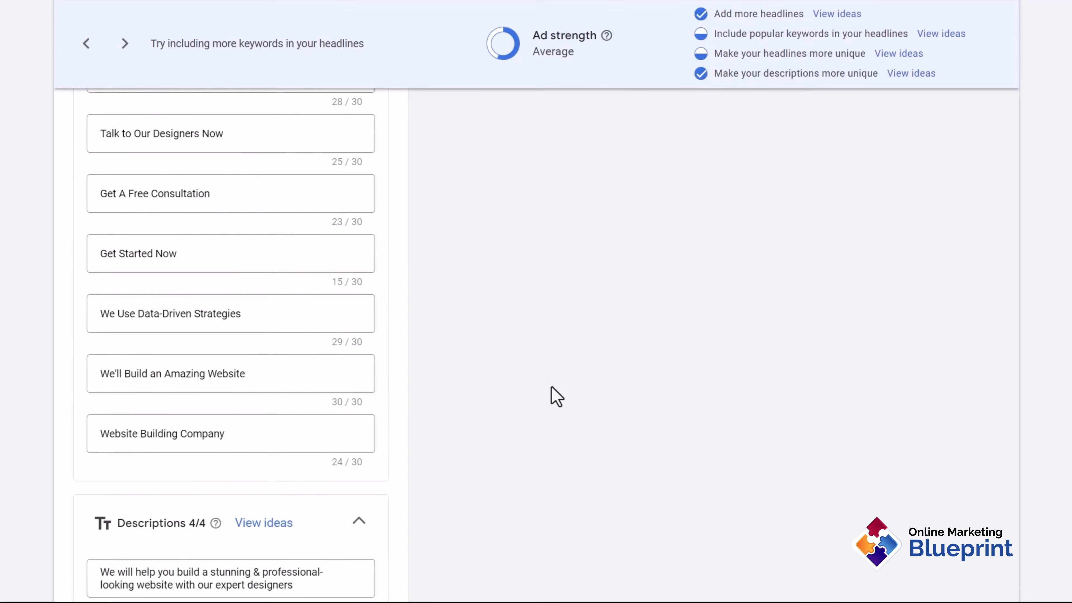
scroll(679, 315, down, 12)
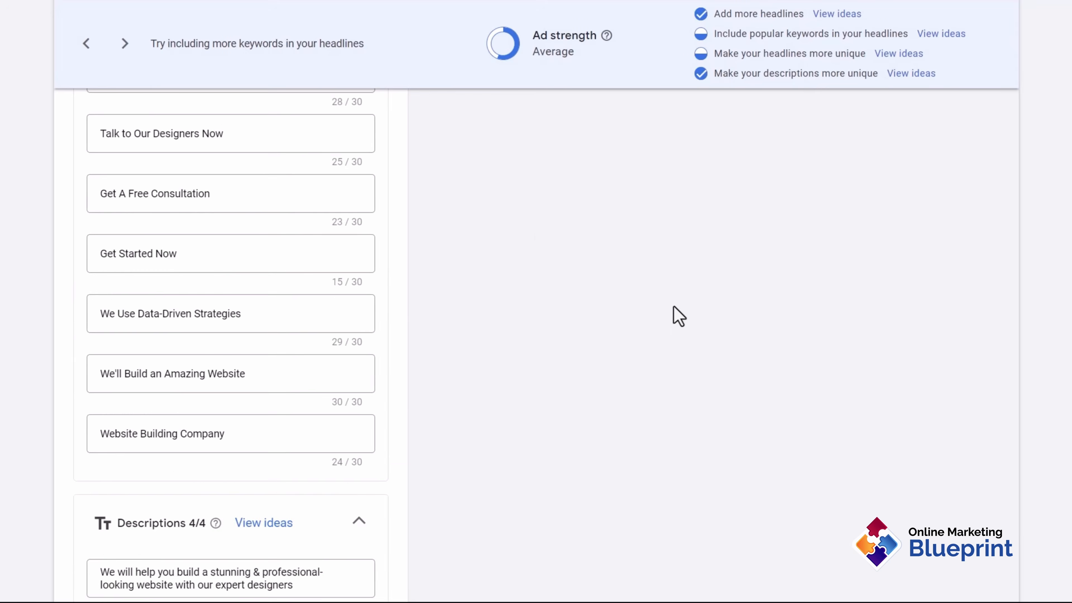
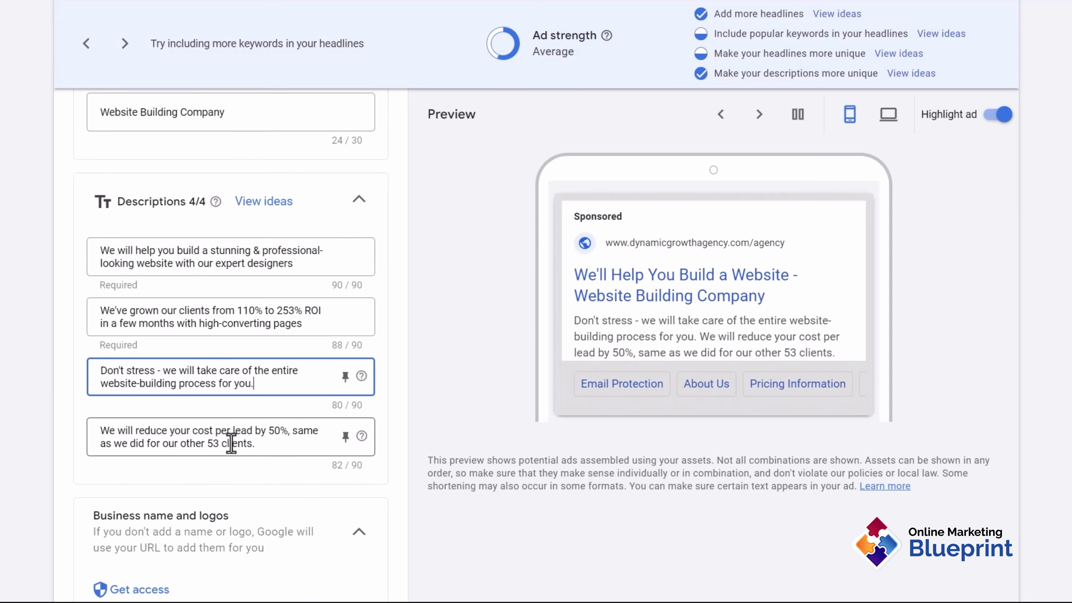
scroll(231, 444, down, 2)
click(143, 354)
key(ctrl+a)
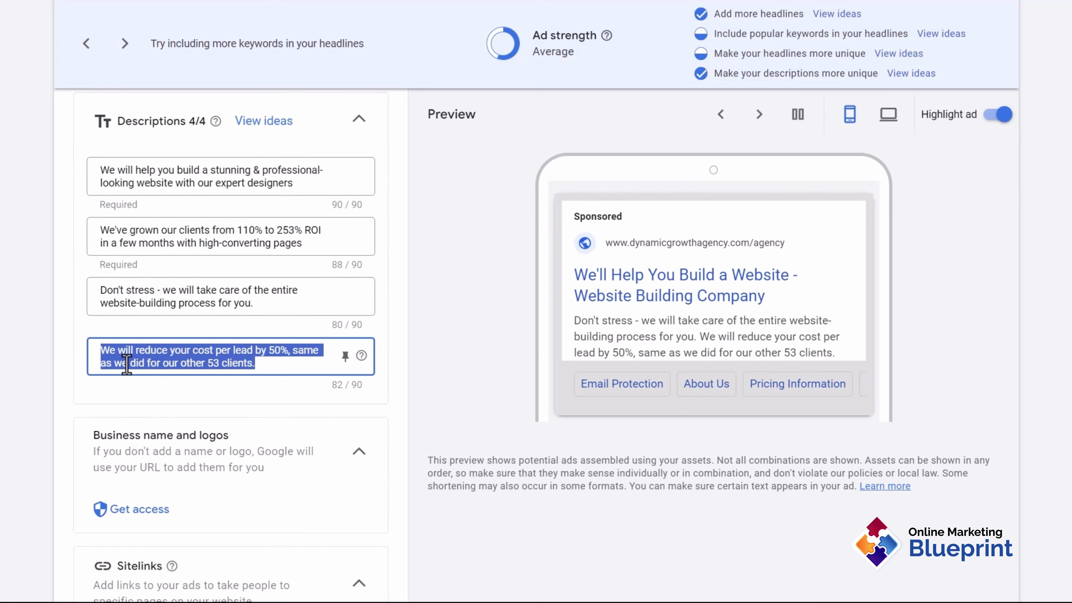
text(You don't ne)
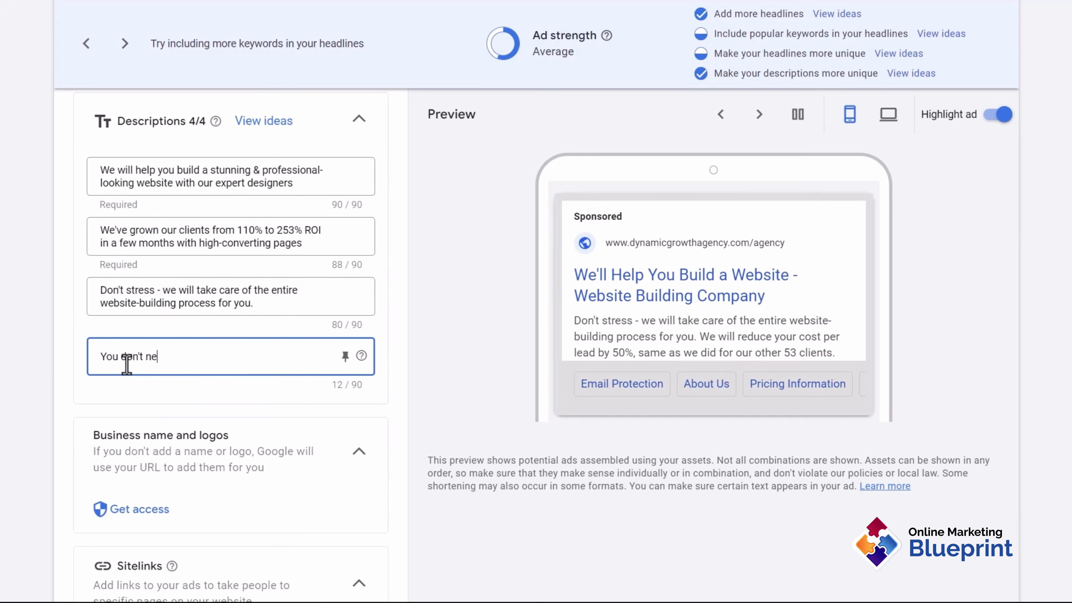
text(ed to be involved at a)
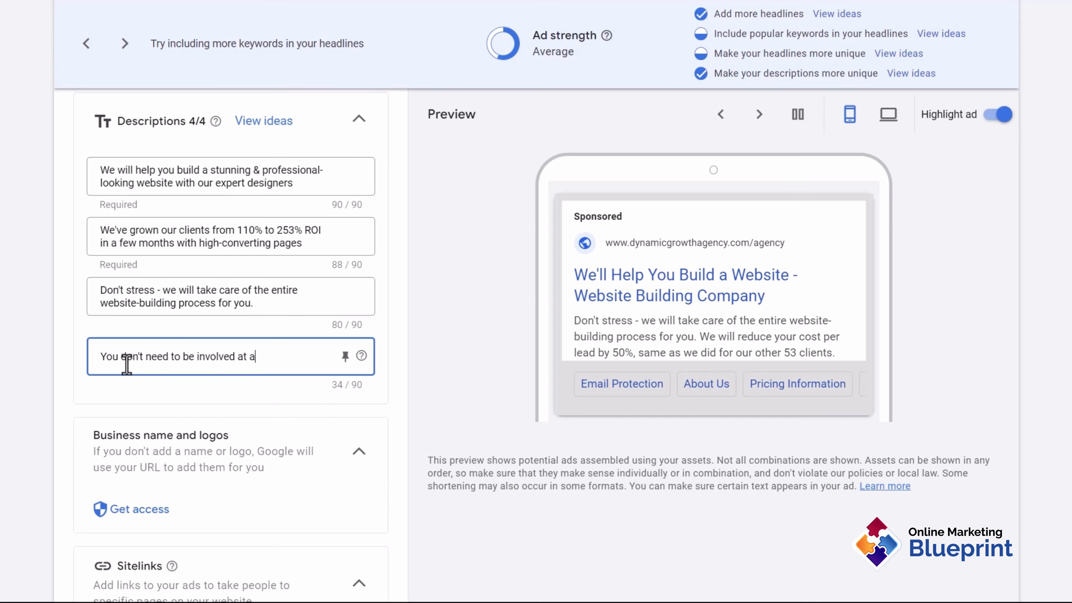
text(ll.)
click(103, 356)
text(Super easy )
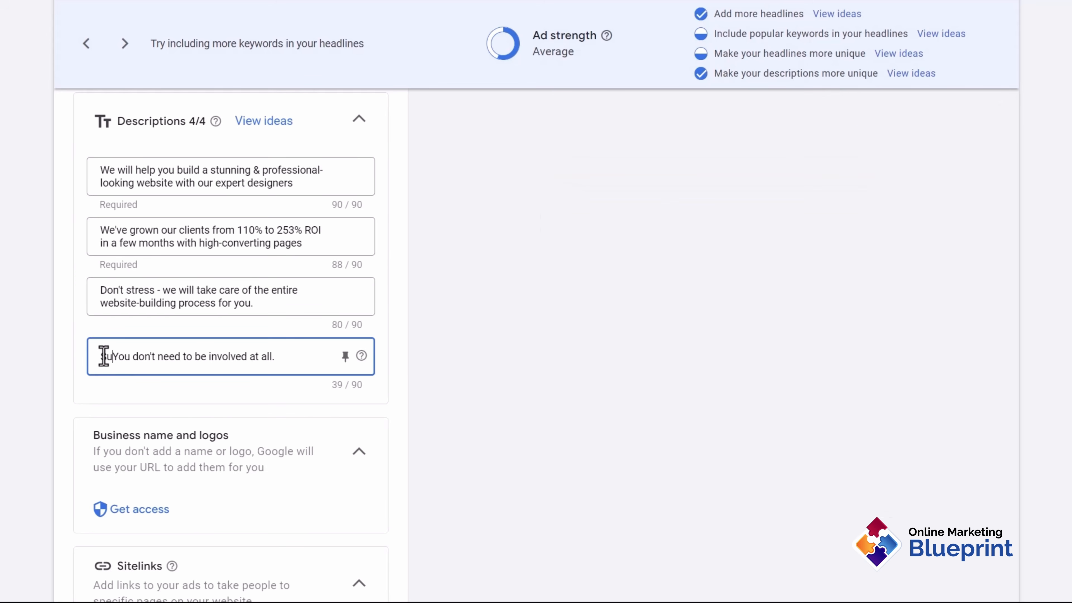
text(process -)
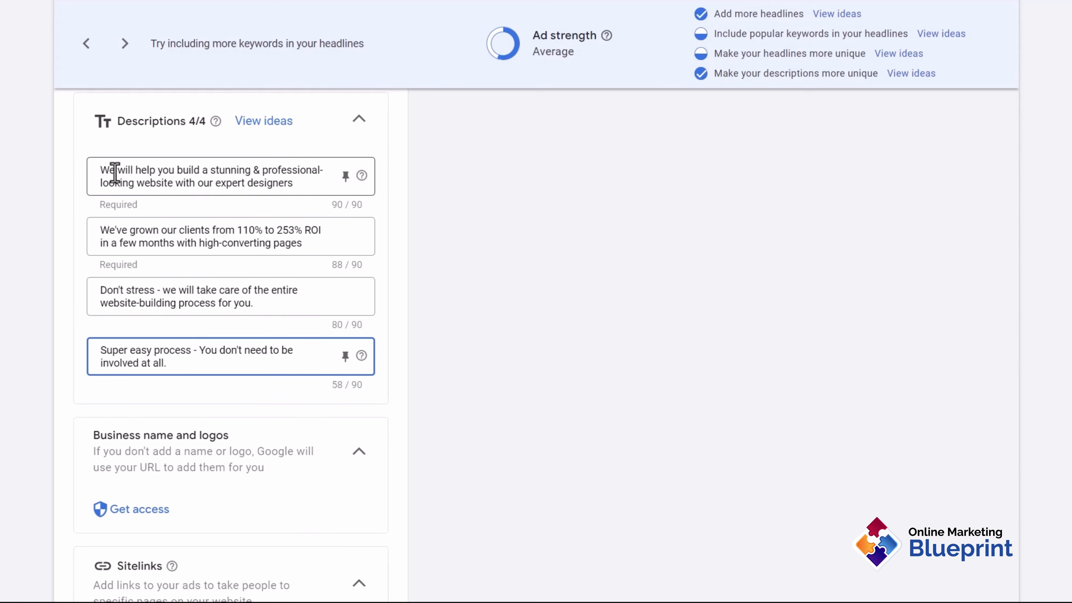
Reread the four descriptions and extend the fourth one so that it ends "at all because we take care of it all"
drag(115, 173, 257, 183)
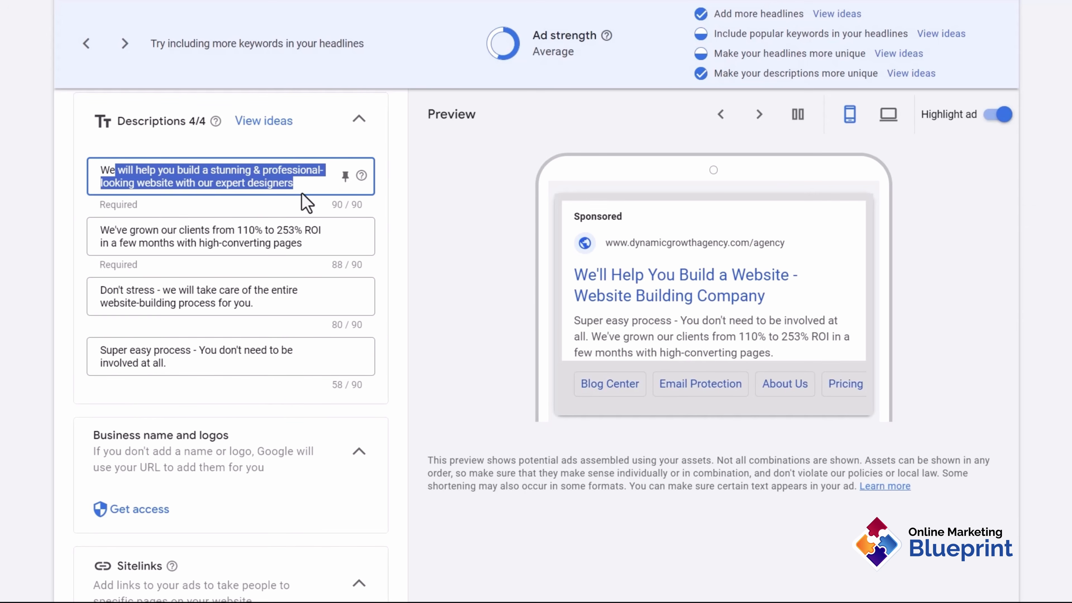
drag(116, 231, 304, 247)
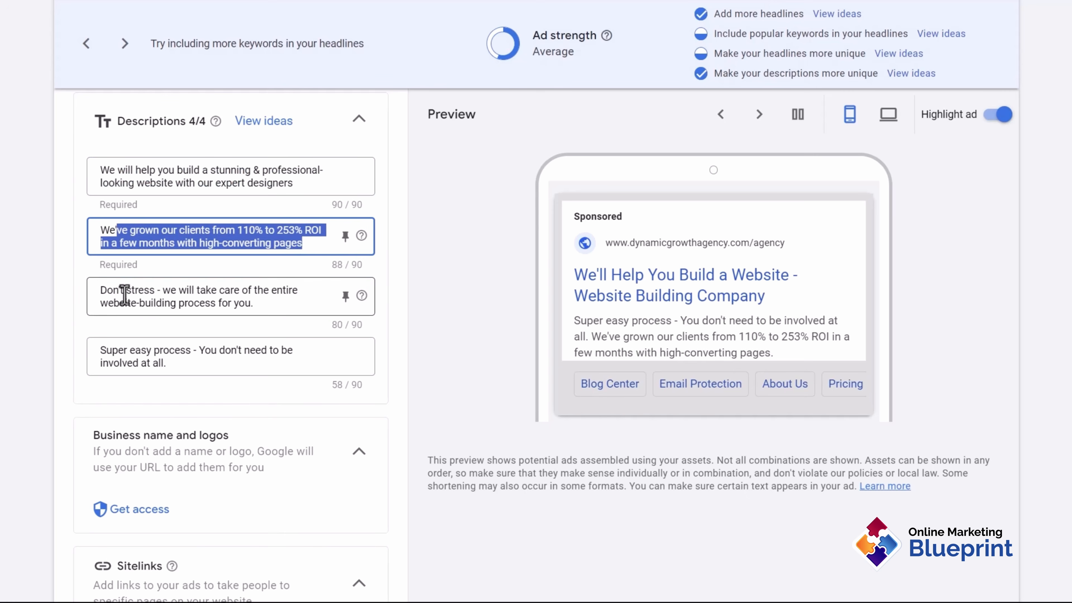
drag(124, 294, 257, 308)
click(113, 354)
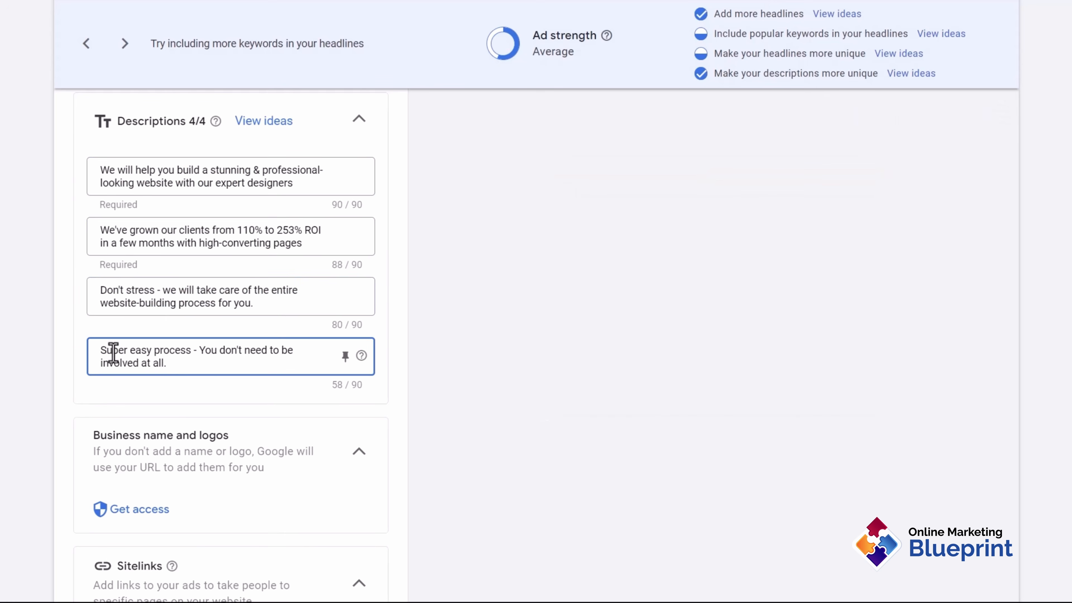
drag(113, 354, 184, 368)
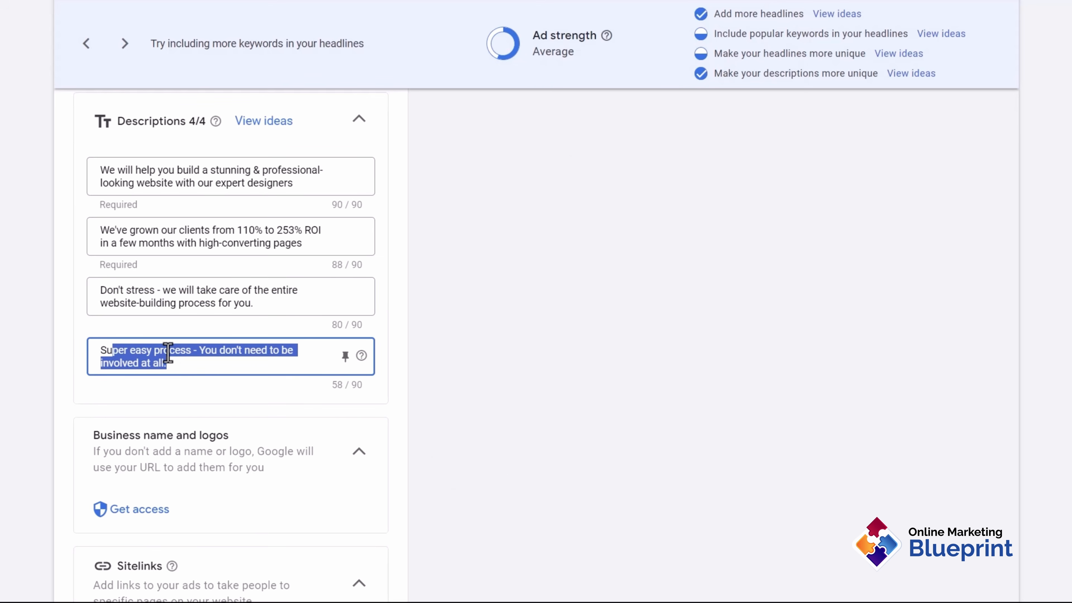
click(195, 369)
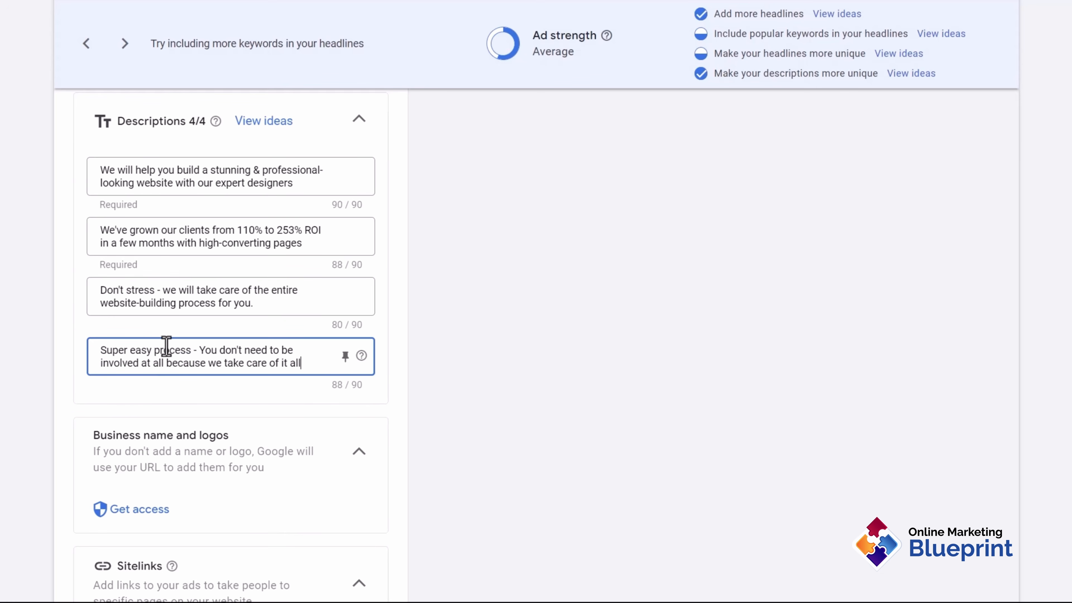
Go through several ad combinations in the mobile preview to examine how the headlines and descriptions read together
scroll(426, 428, down, 12)
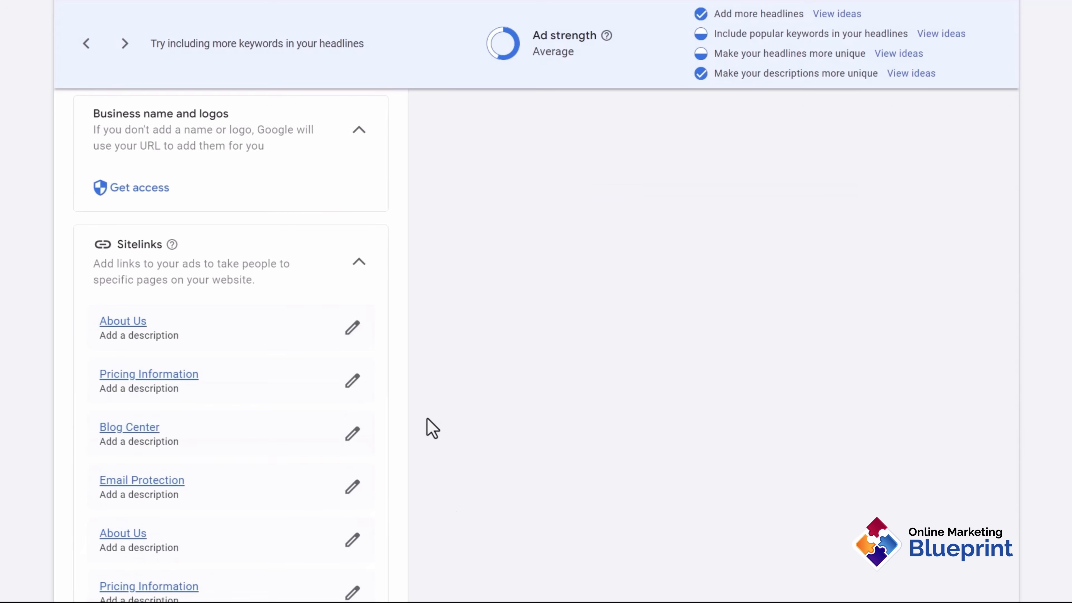
scroll(420, 427, up, 2)
scroll(423, 423, up, 15)
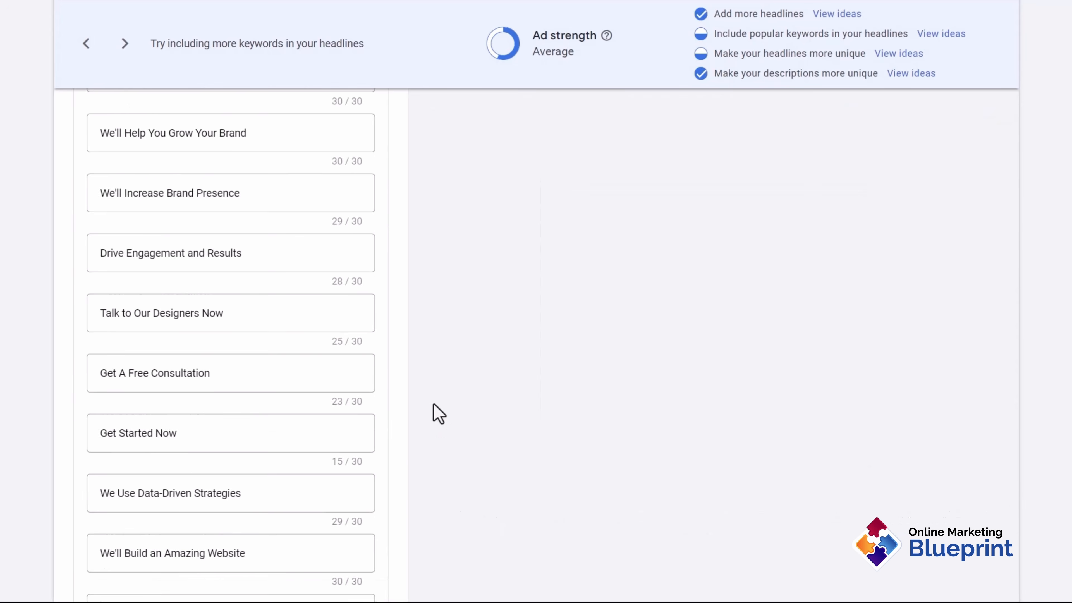
scroll(545, 450, up, 10)
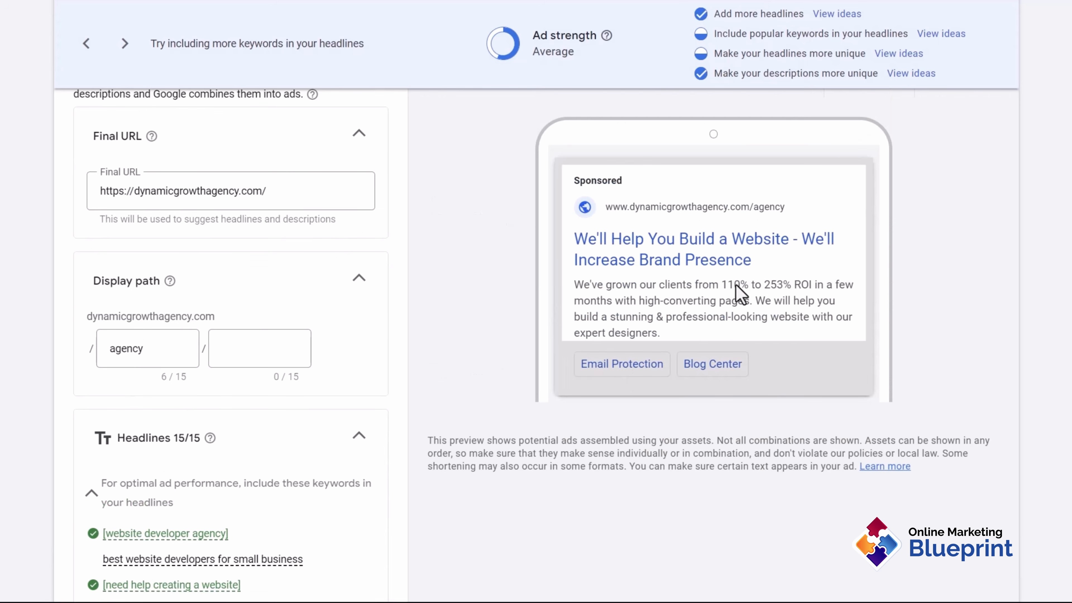
scroll(718, 198, up, 2)
click(762, 172)
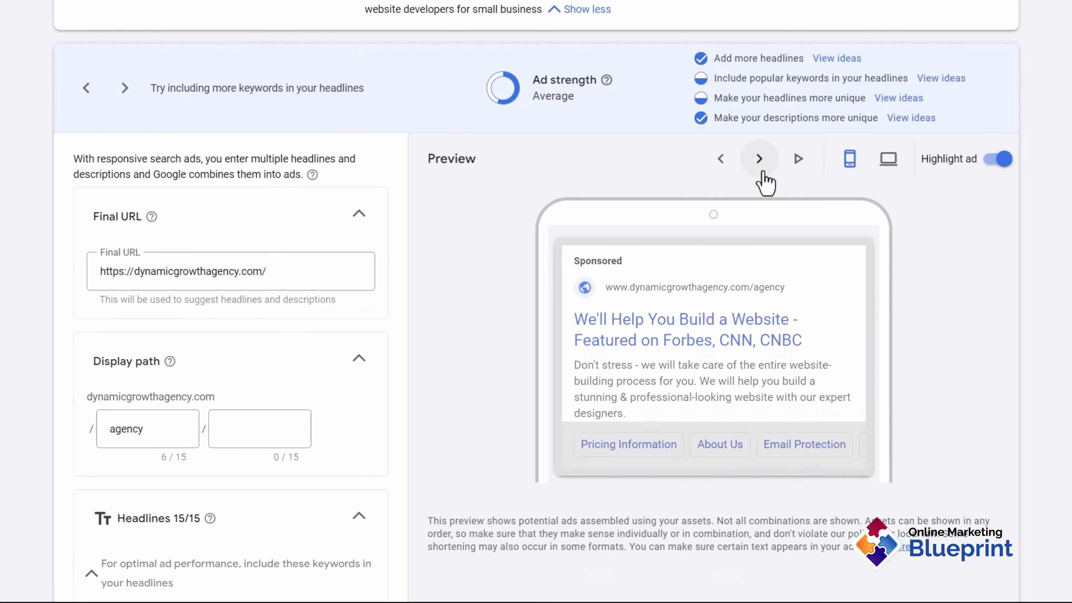
click(762, 172)
click(763, 172)
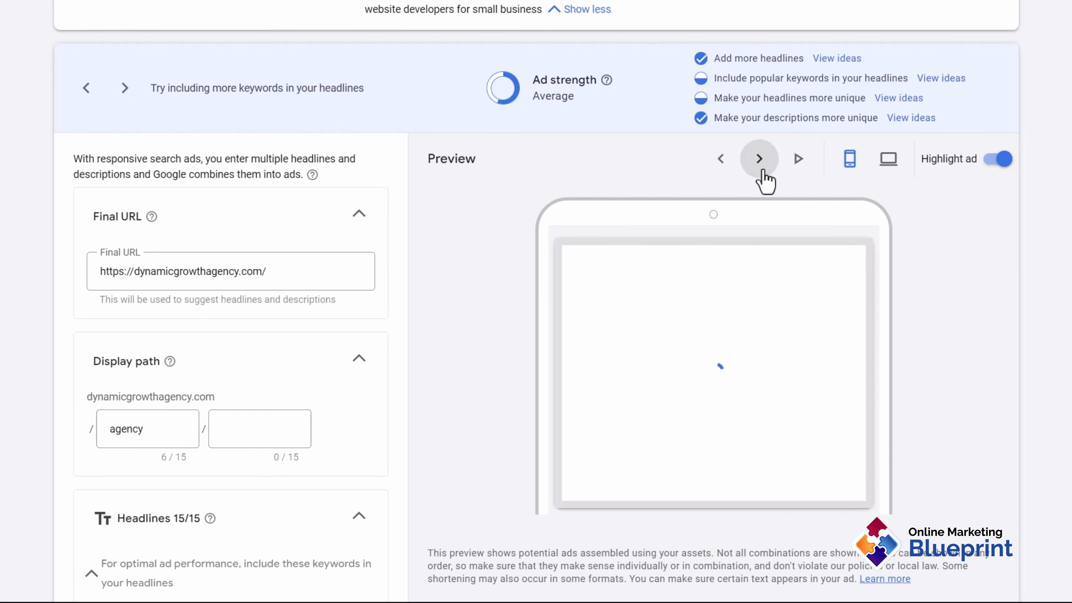
click(763, 172)
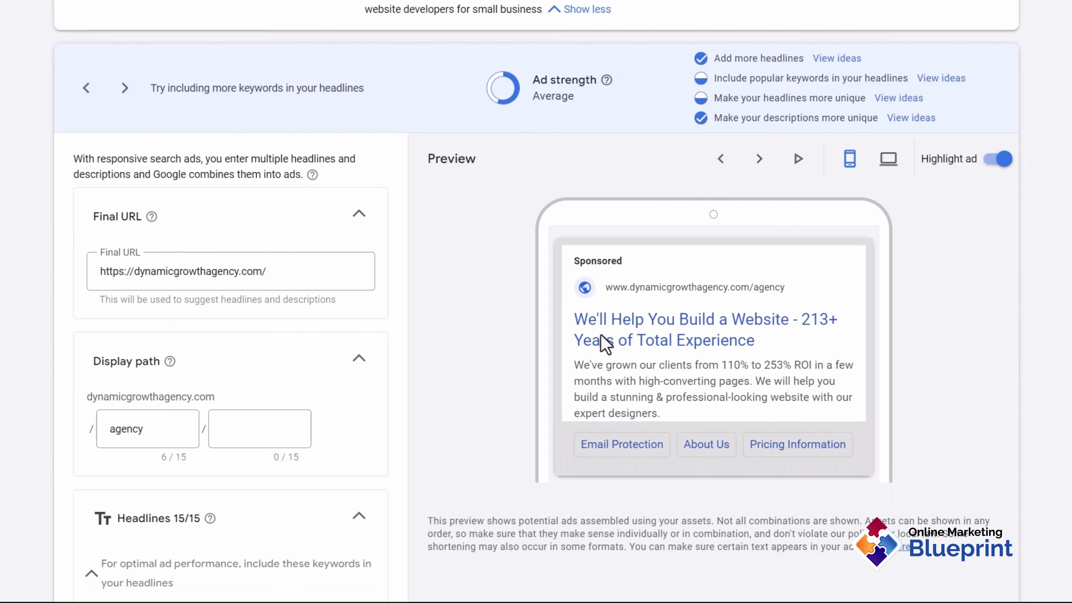
scroll(642, 319, down, 5)
scroll(660, 352, up, 5)
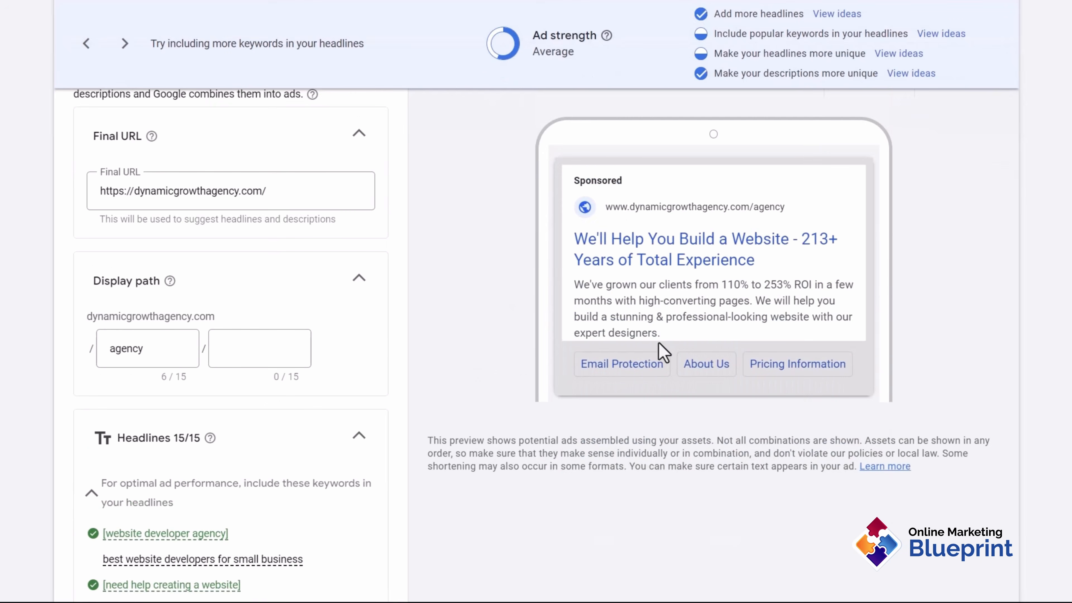
click(759, 162)
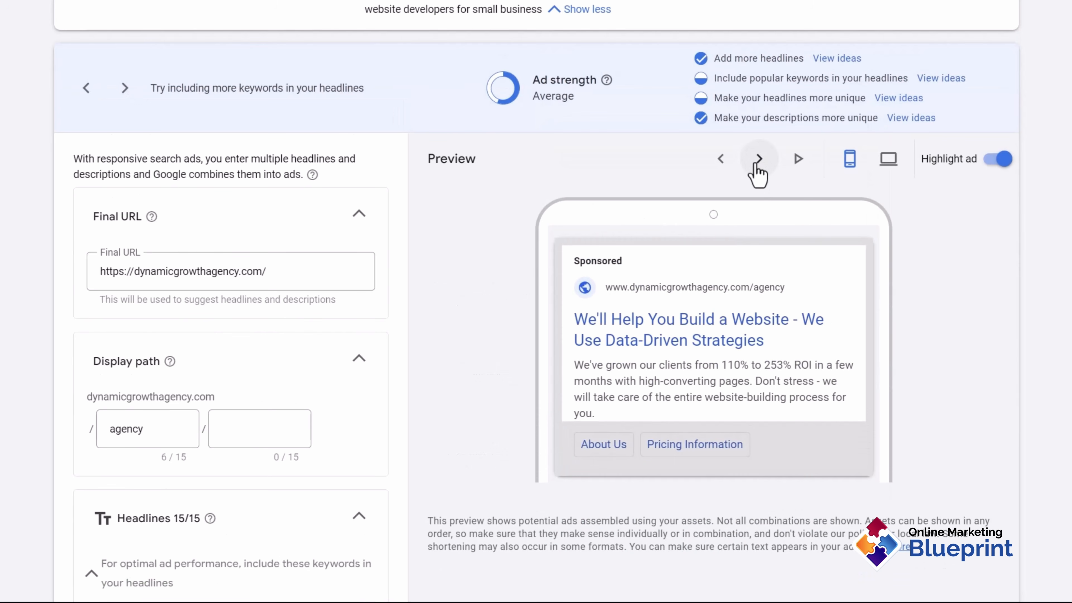
Examine the unpinned "Digital Marketing Agency" headline alongside the headlines pinned to position 1
scroll(494, 437, down, 5)
scroll(495, 437, down, 4)
click(208, 257)
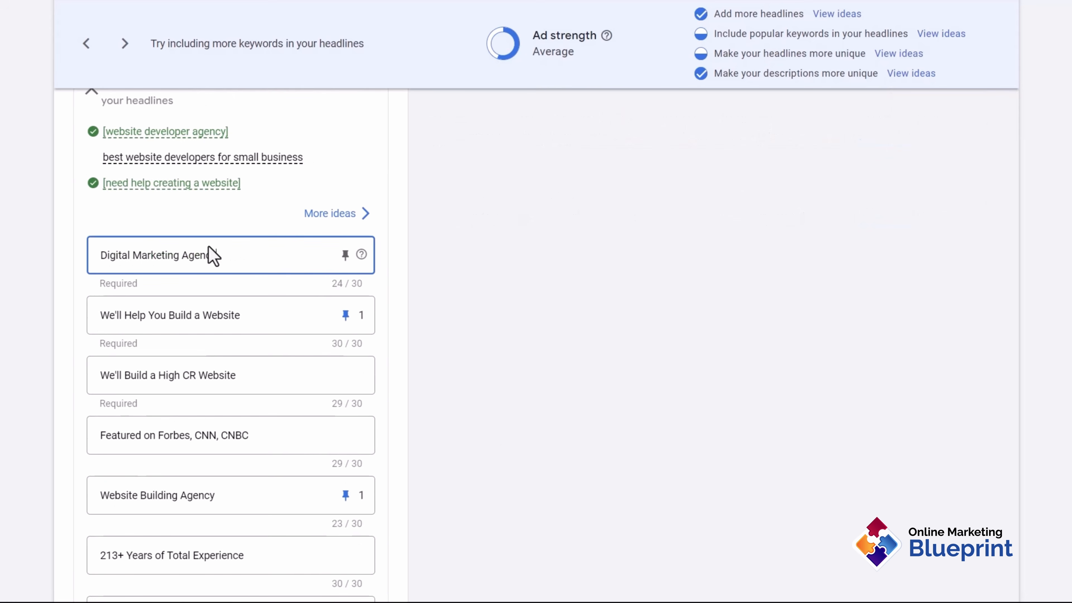
triple_click(215, 252)
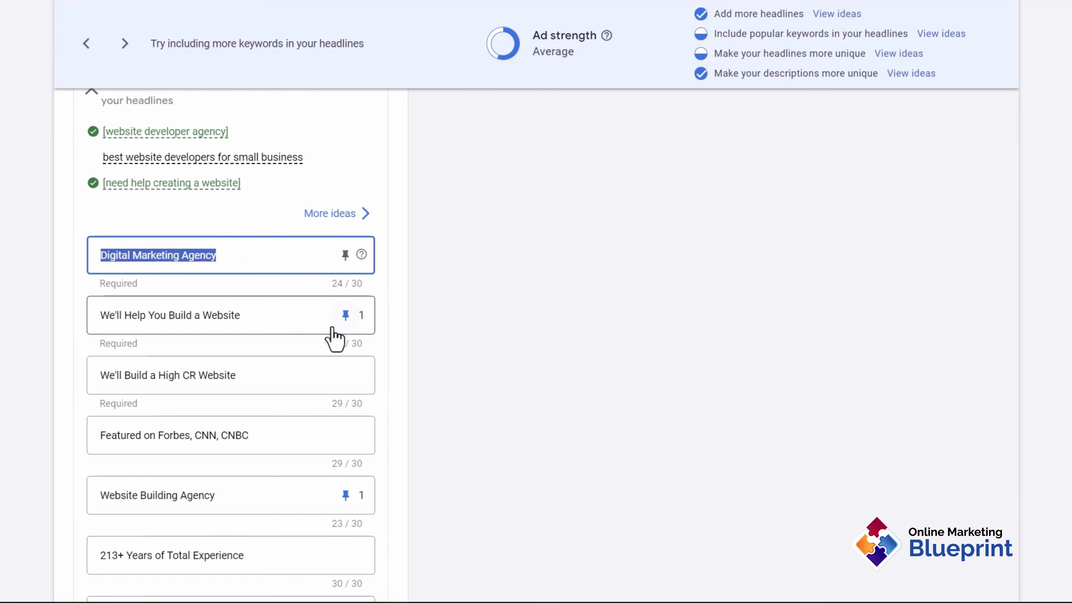
Switch the ad preview to desktop and go through several headline and description combinations
scroll(351, 338, up, 3)
scroll(459, 520, up, 6)
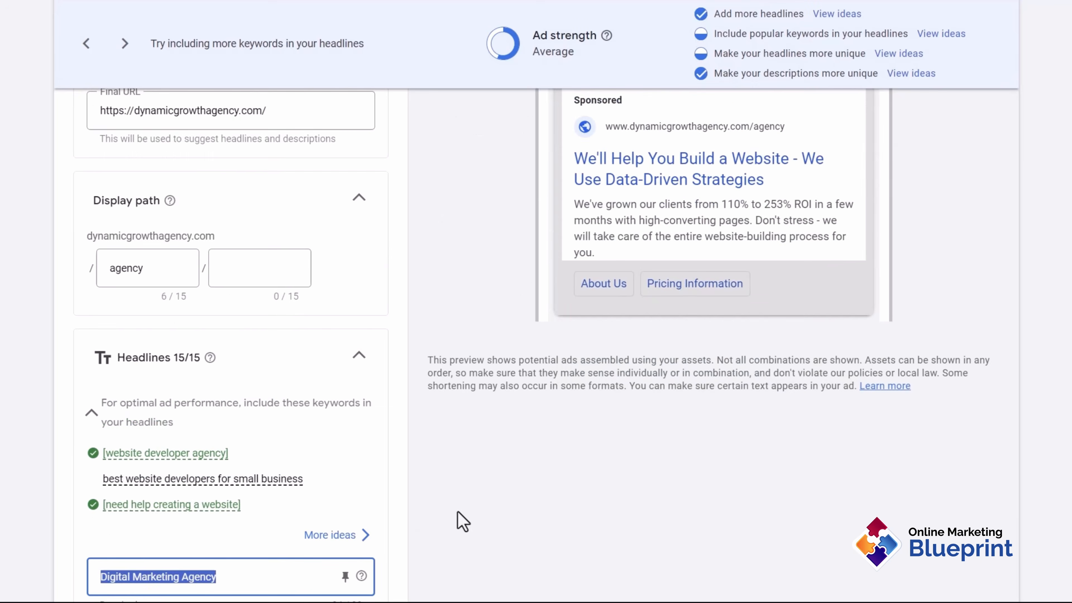
scroll(876, 236, up, 1)
click(888, 220)
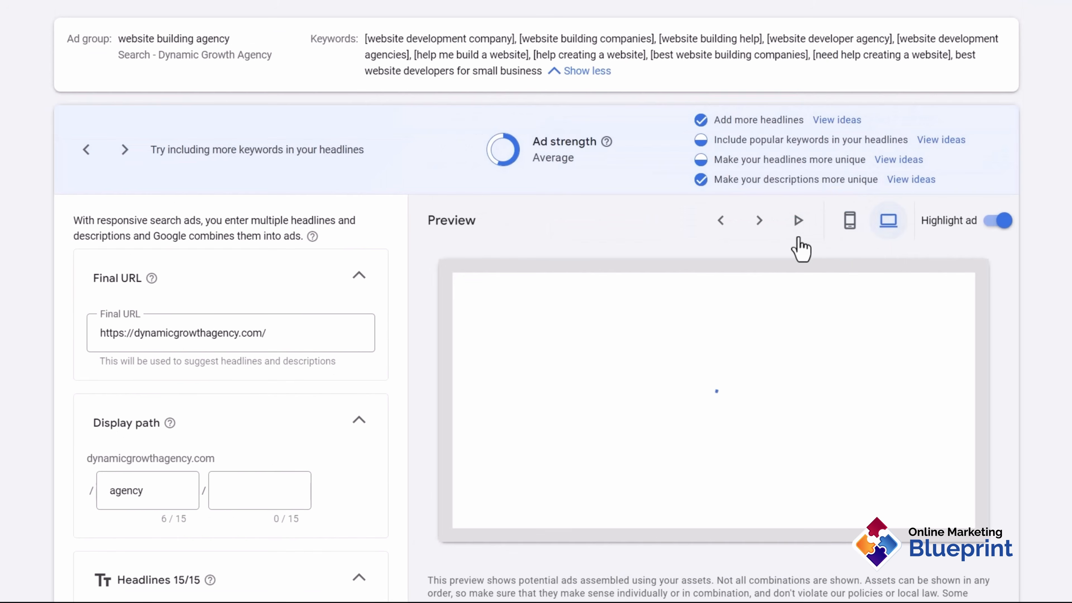
click(756, 237)
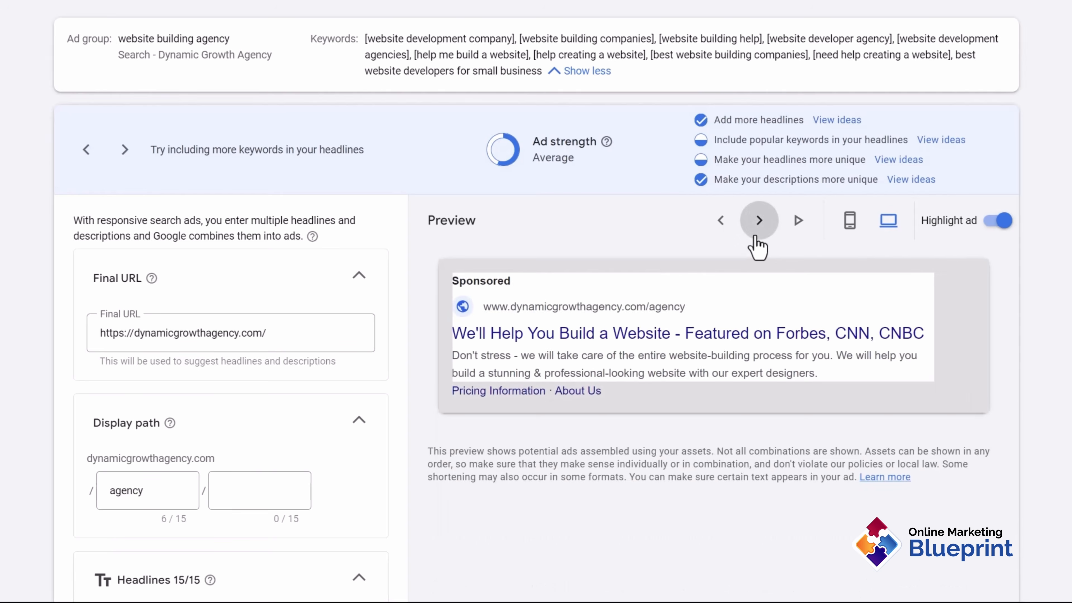
click(756, 238)
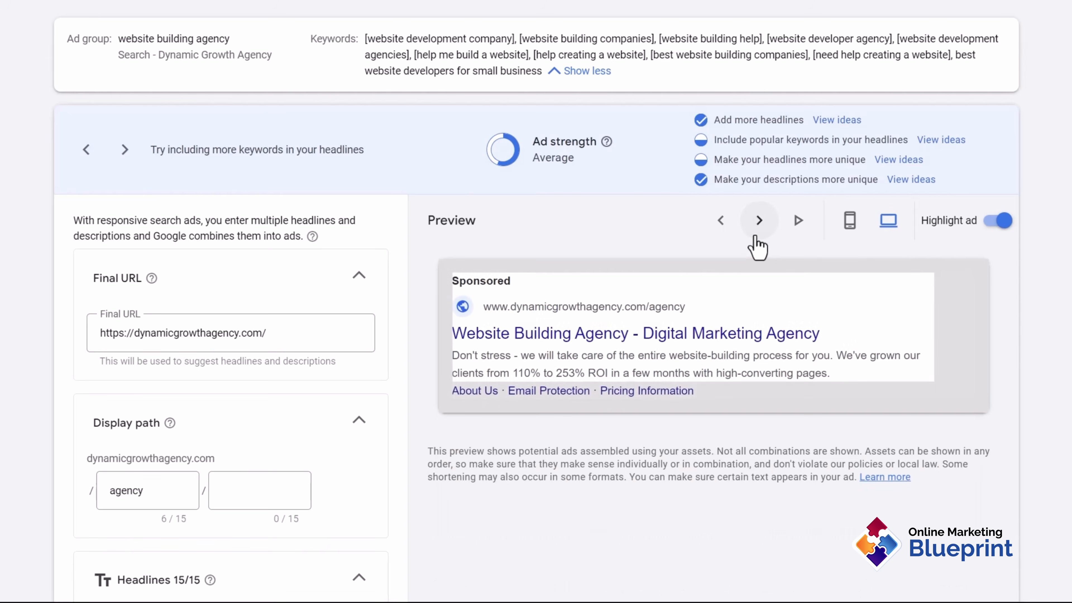
click(759, 220)
Save the edited responsive search ad of the website building agency ad group
scroll(694, 396, down, 15)
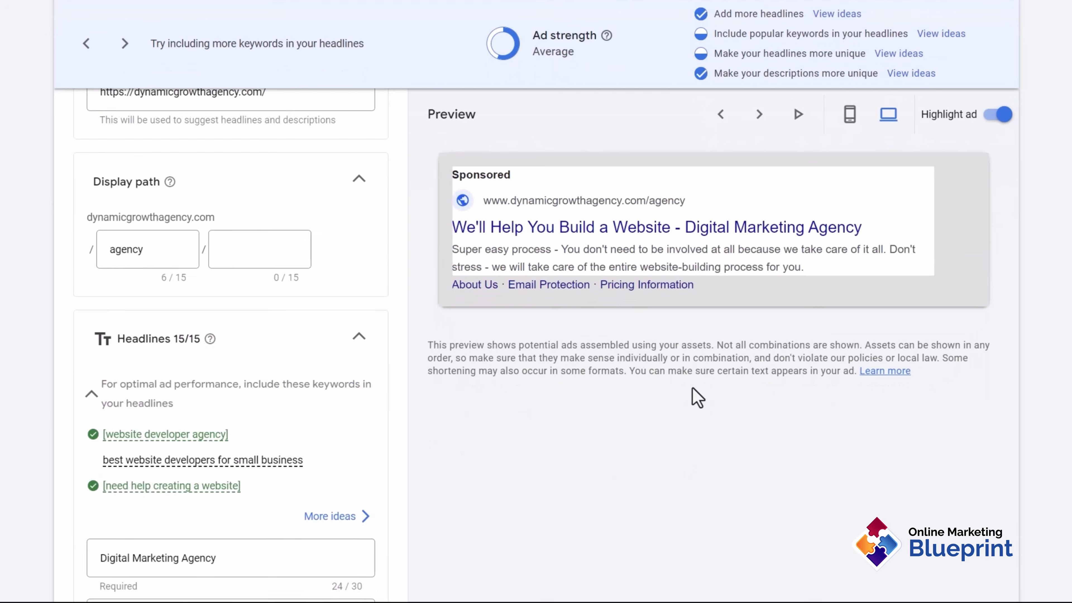
scroll(223, 513, down, 15)
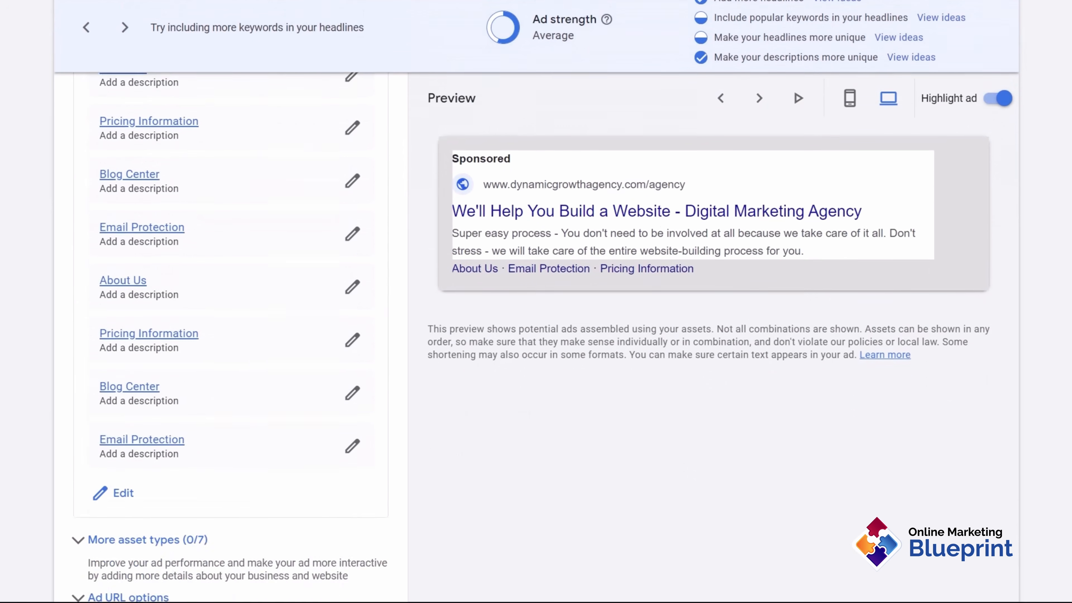
click(94, 532)
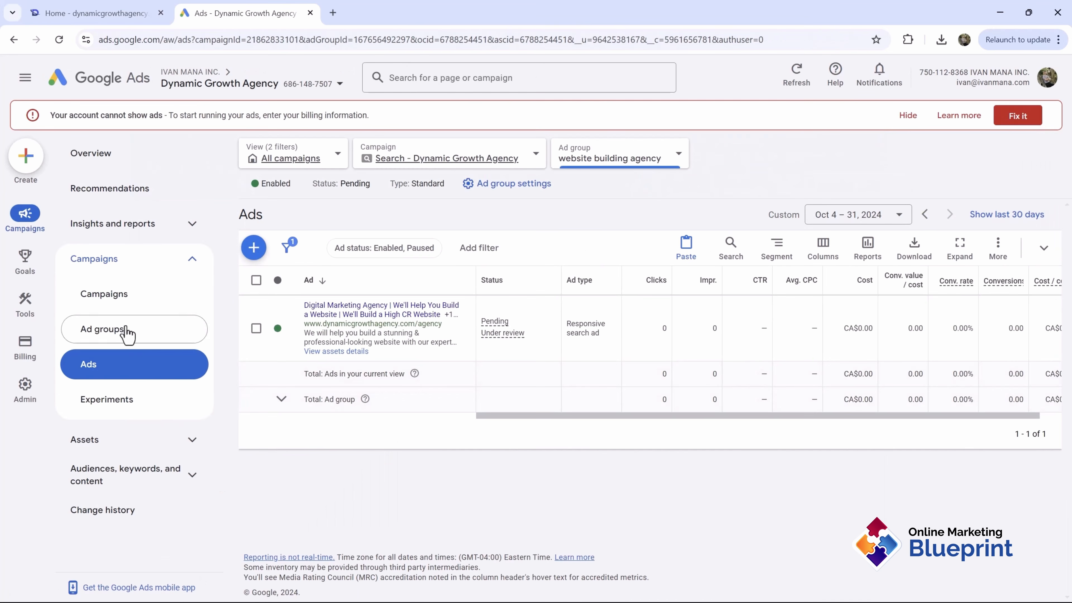
Examine the ads of the google ads agency and online marketing agency ad groups
click(624, 161)
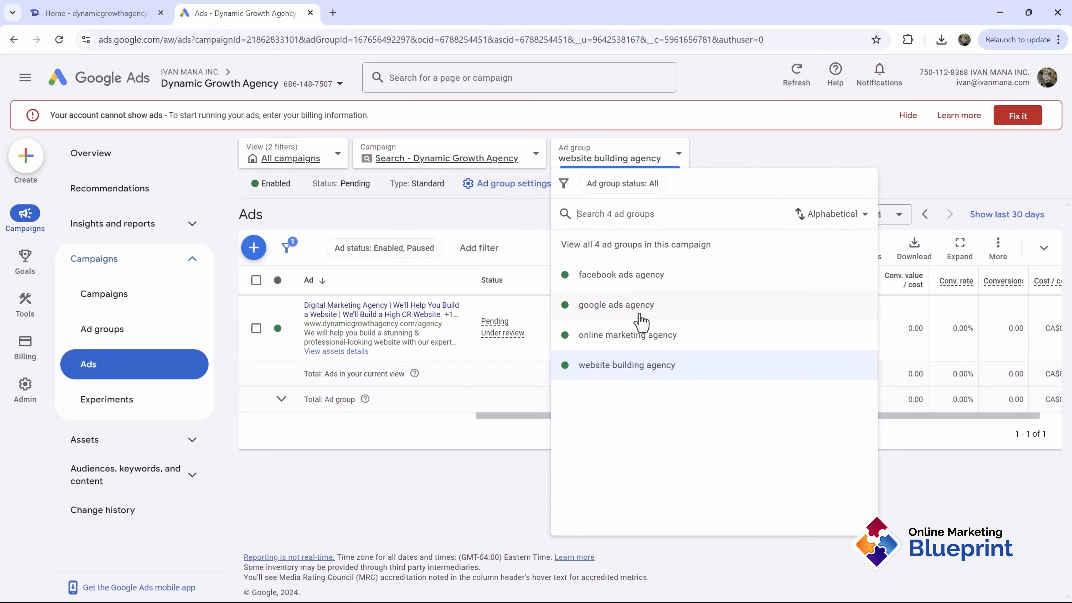
click(625, 305)
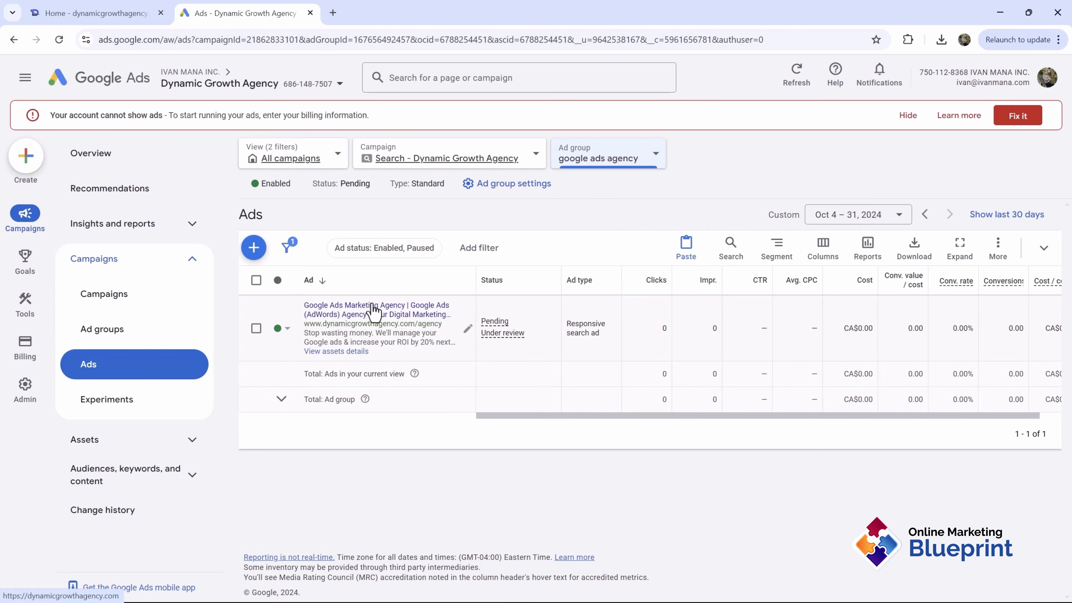
click(583, 163)
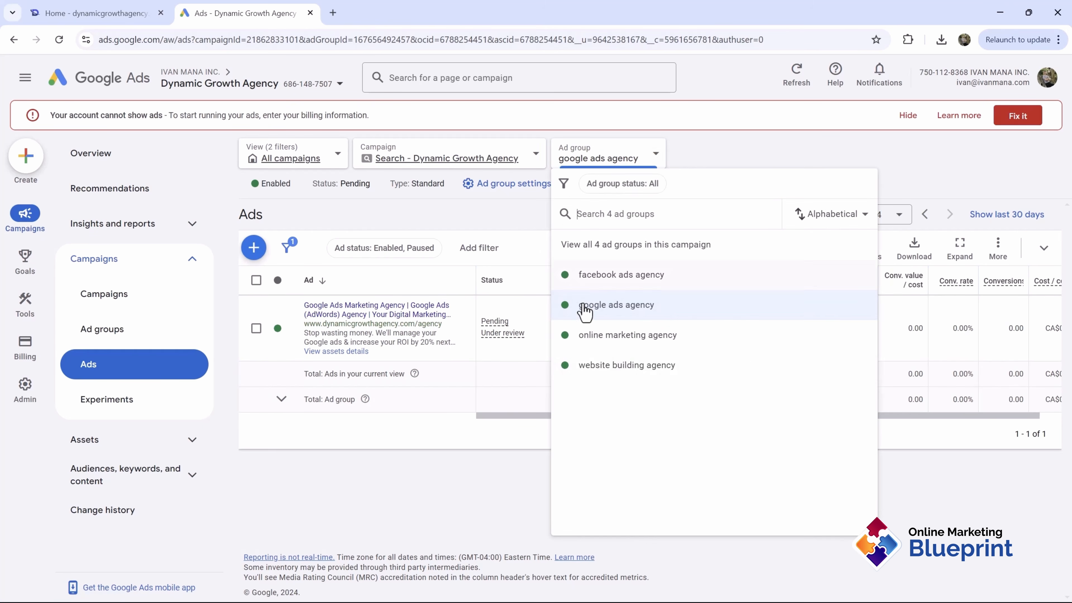
click(603, 338)
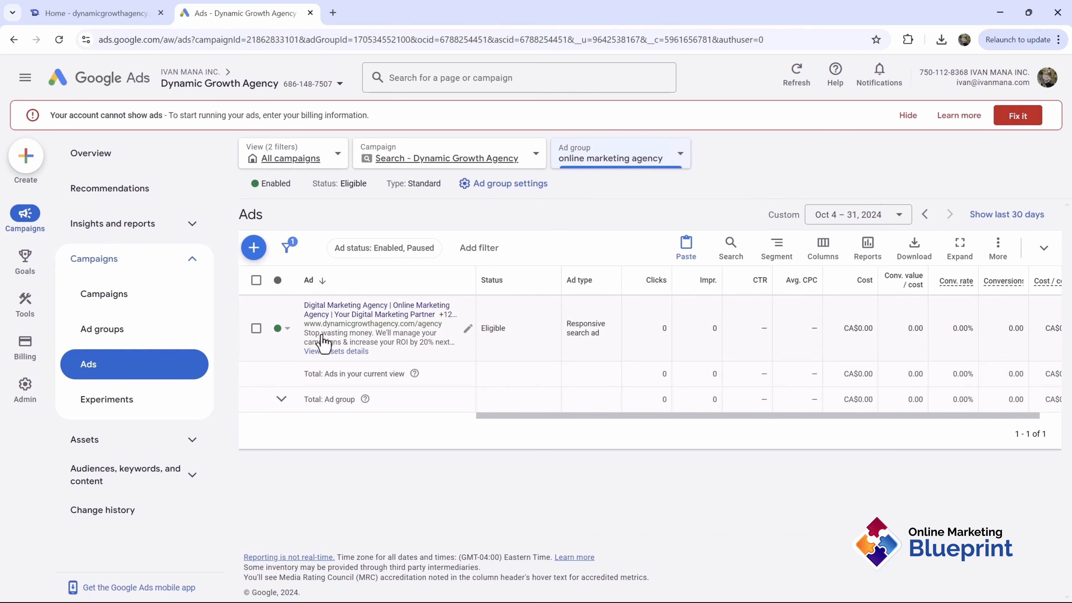
Remove all existing search keywords from the facebook ads agency ad group
click(600, 163)
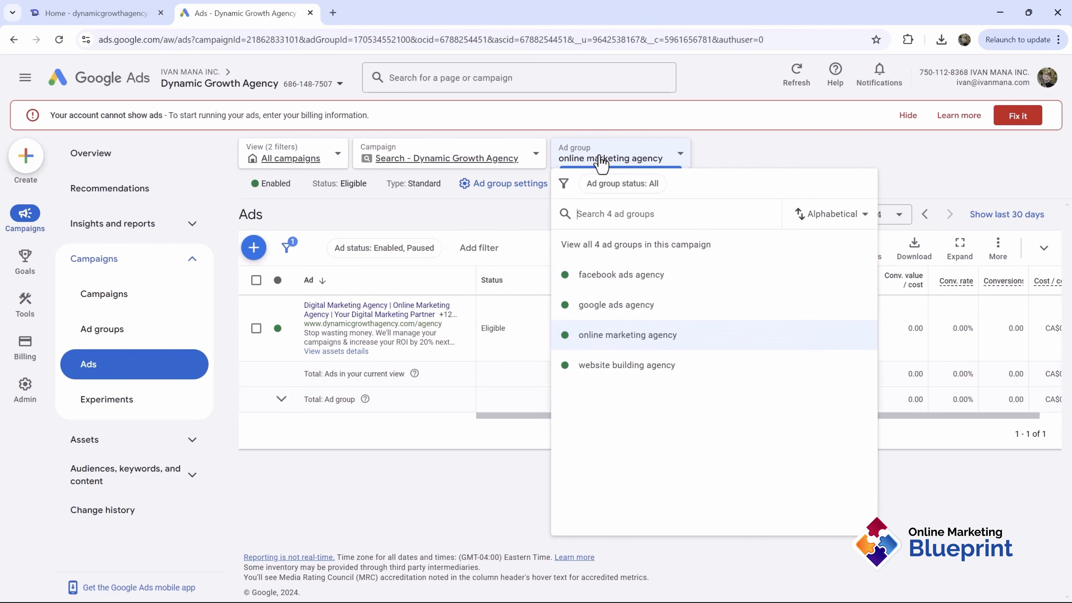
click(639, 279)
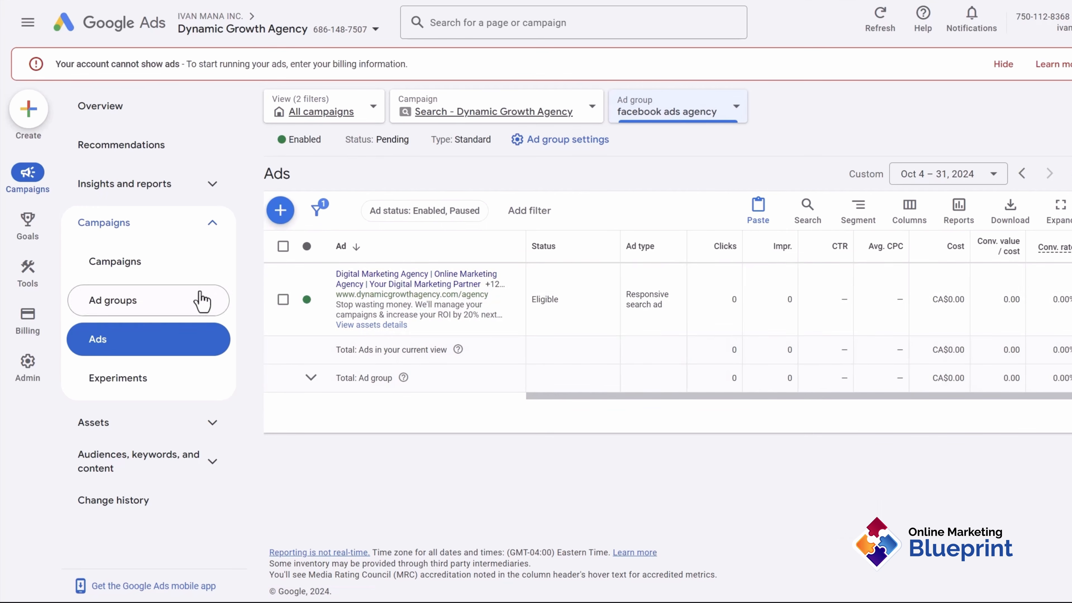
click(136, 461)
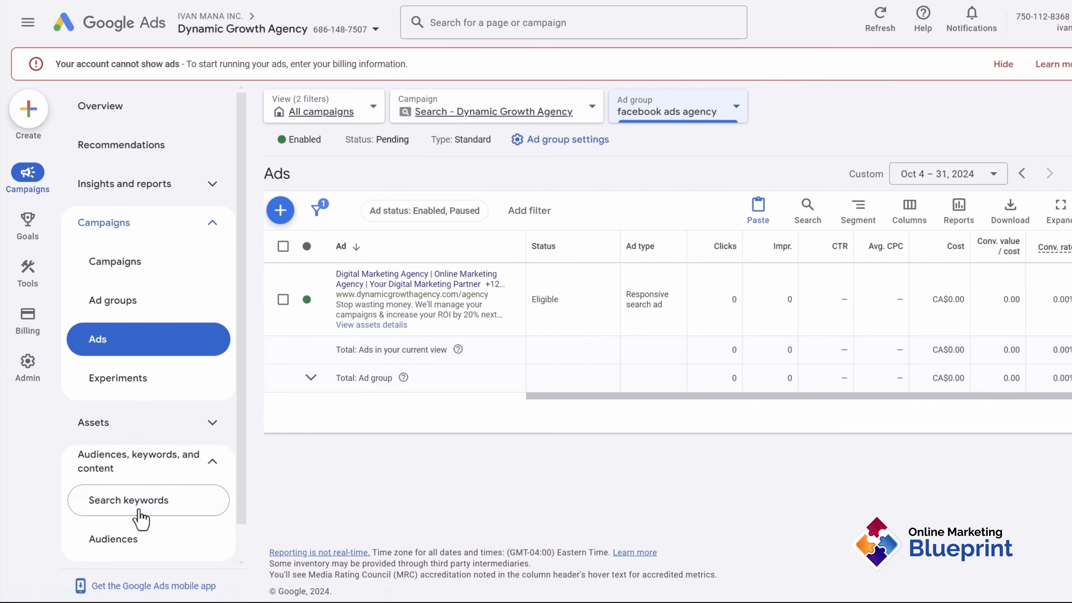
click(140, 500)
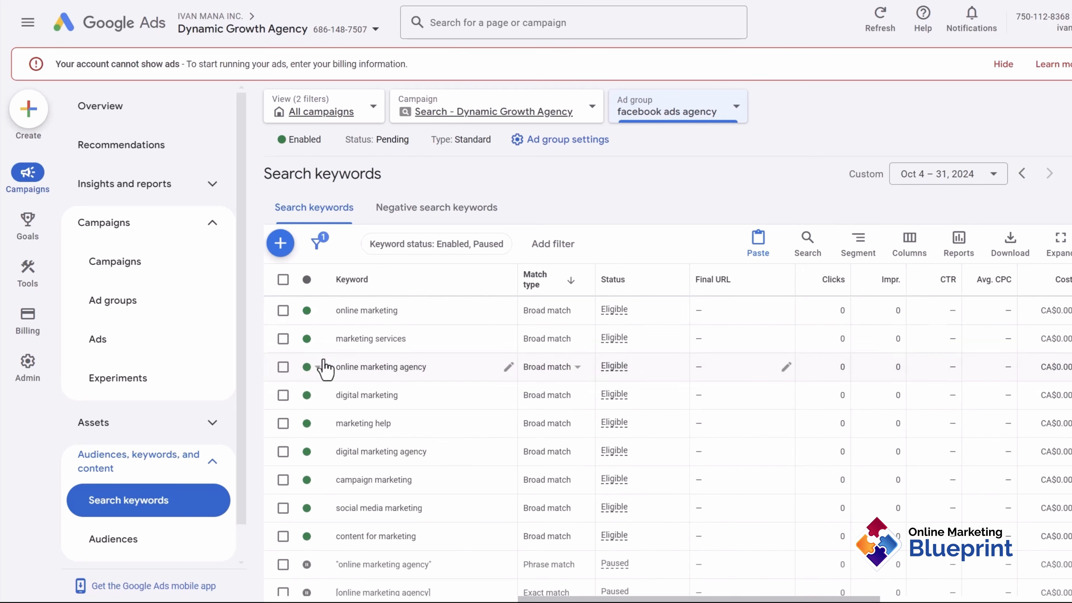
click(283, 279)
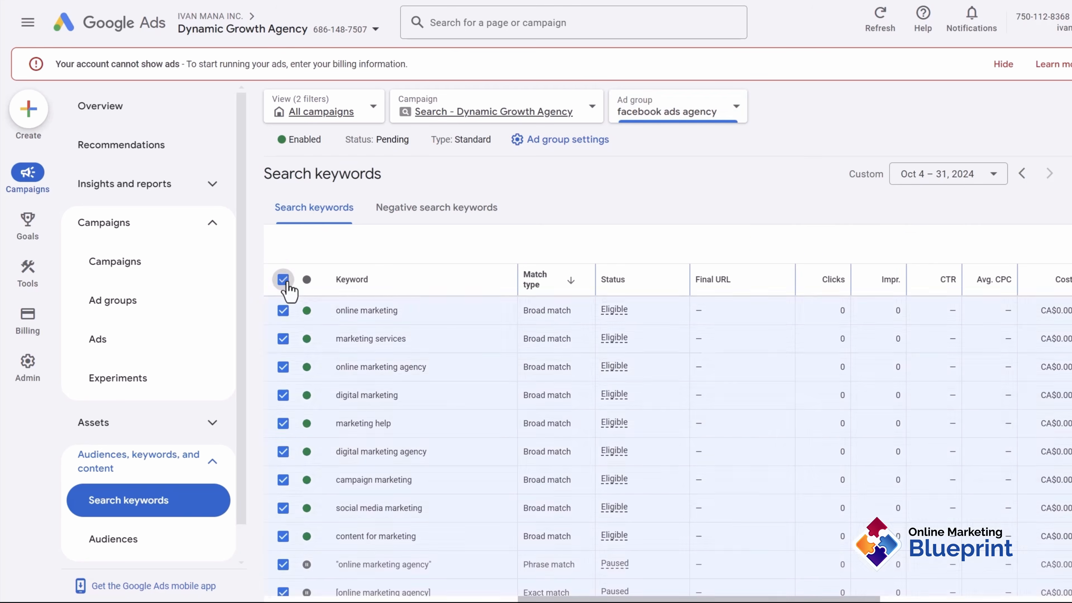
click(376, 246)
click(301, 228)
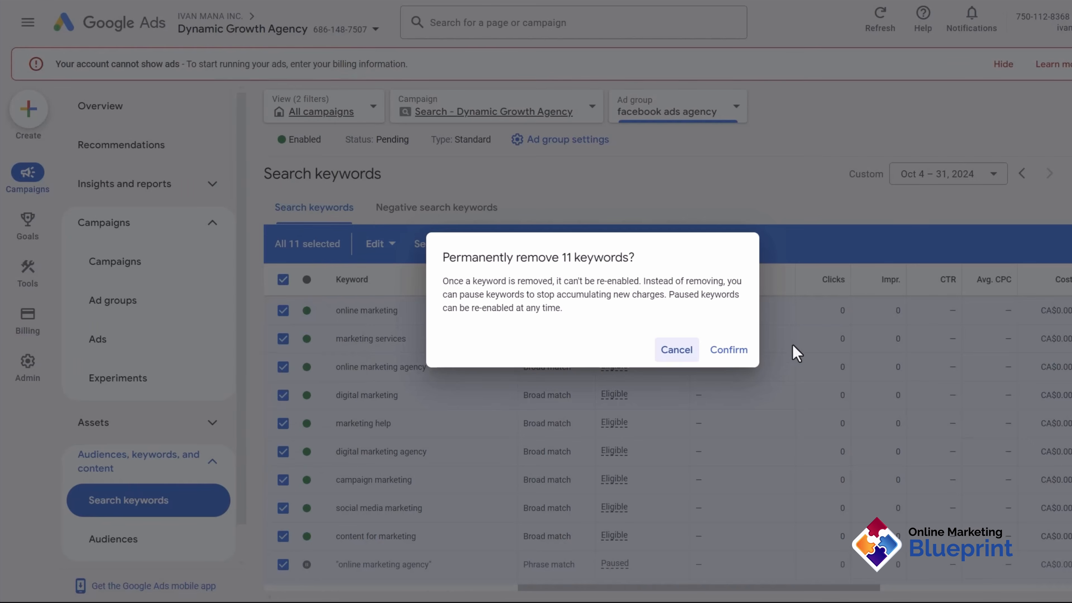
click(728, 350)
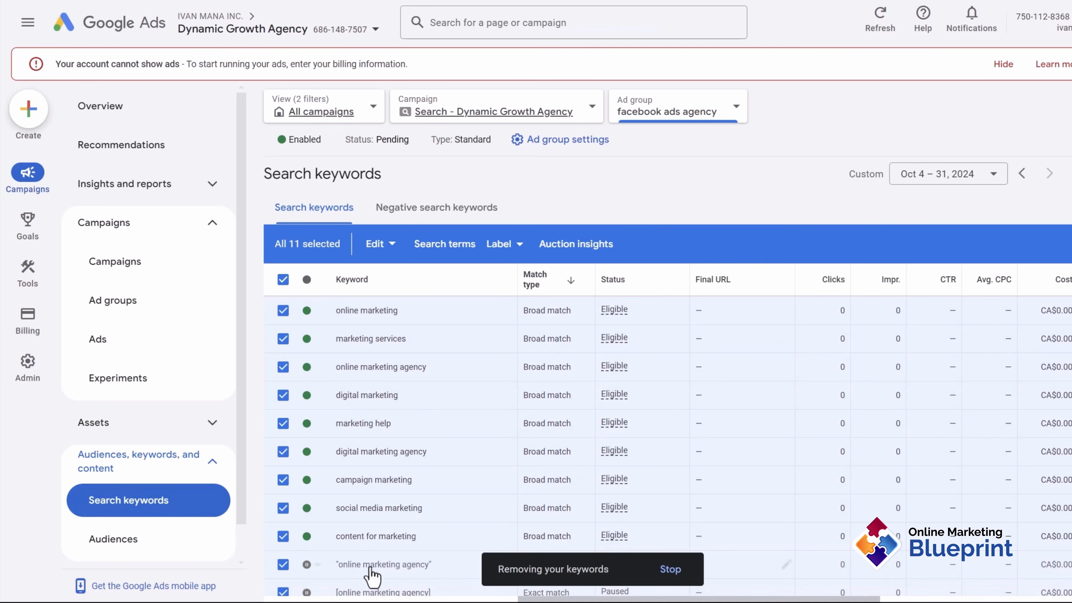
Add the Facebook keywords copied from the Keyword Stats spreadsheet to the facebook ads agency ad group and save them
key(super)
mouse_move(520, 593)
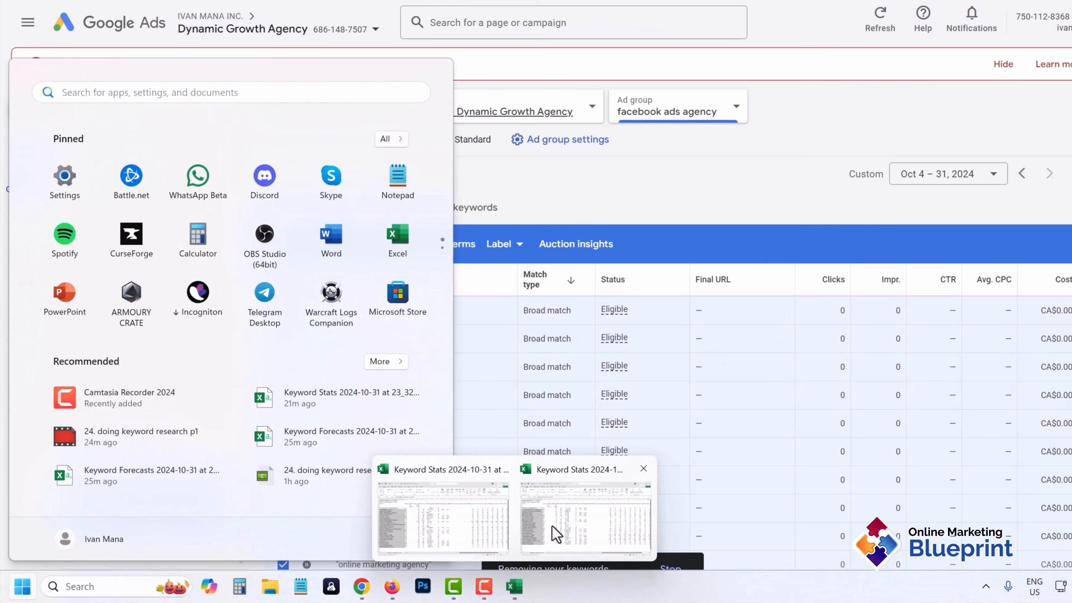
click(472, 521)
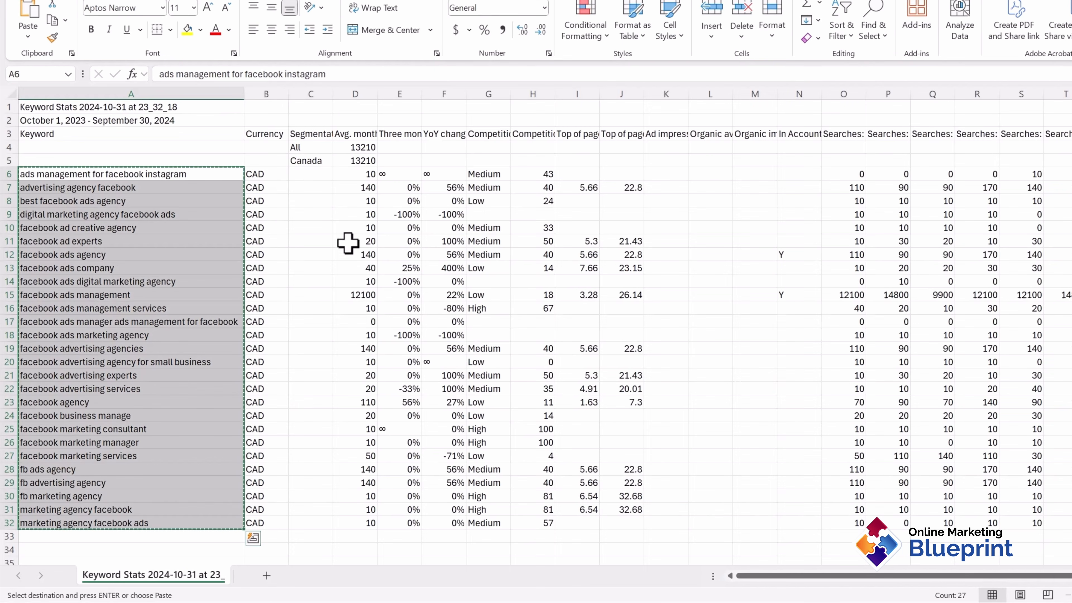
key(alt+Tab)
click(280, 243)
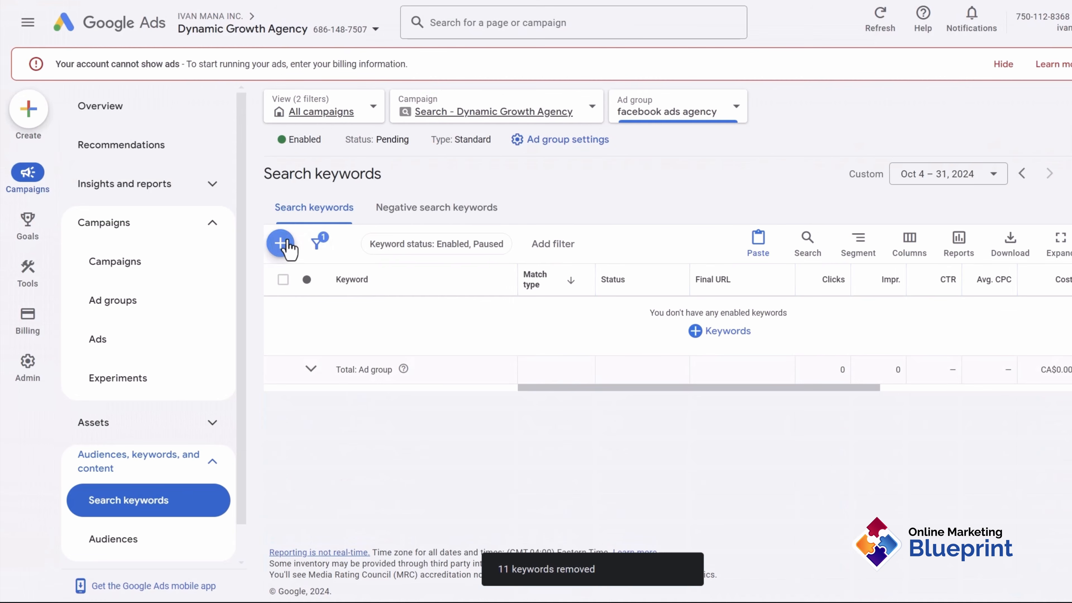
text(digital marketing agency facebook ads facebook ad creative agency facebook ad experts facebook ads agency facebook ads company facebook ads digital marketing agency facebook ads management facebook ads management services facebook ads manager ads management for facebook facebook ads marketing agency facebook advertising agencies facebook advertising agency for small business facebook advertising experts facebook advertising services facebook agency facebook business manage facebook marketing consultant facebook marketing manager facebook marketing services fb ads agency fb advertising agency fb marketing agency marketing agency facebook marketing agency facebook ads)
scroll(443, 444, down, 3)
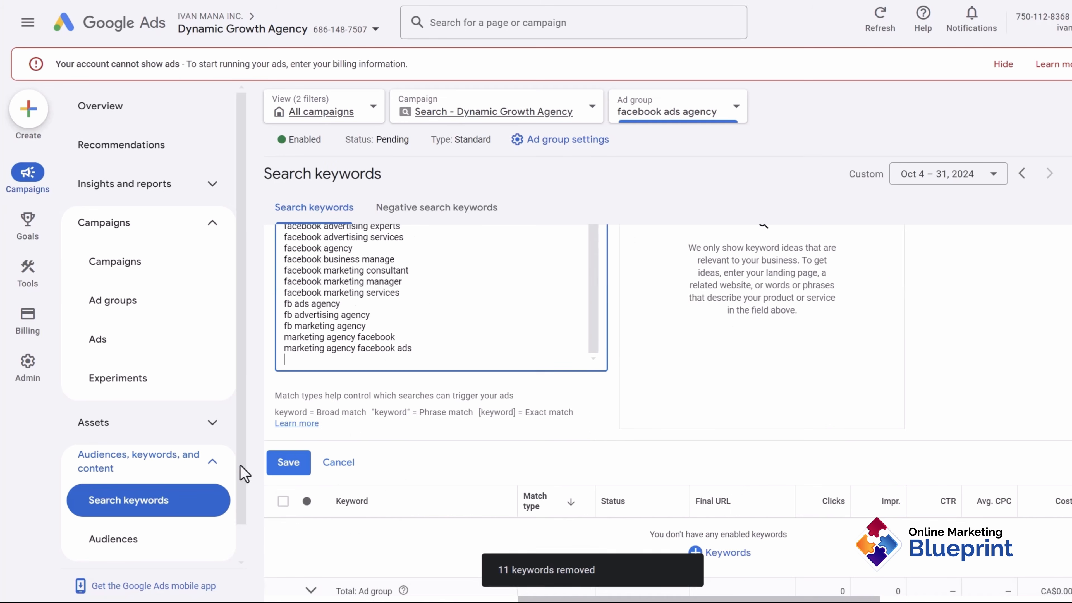
click(281, 465)
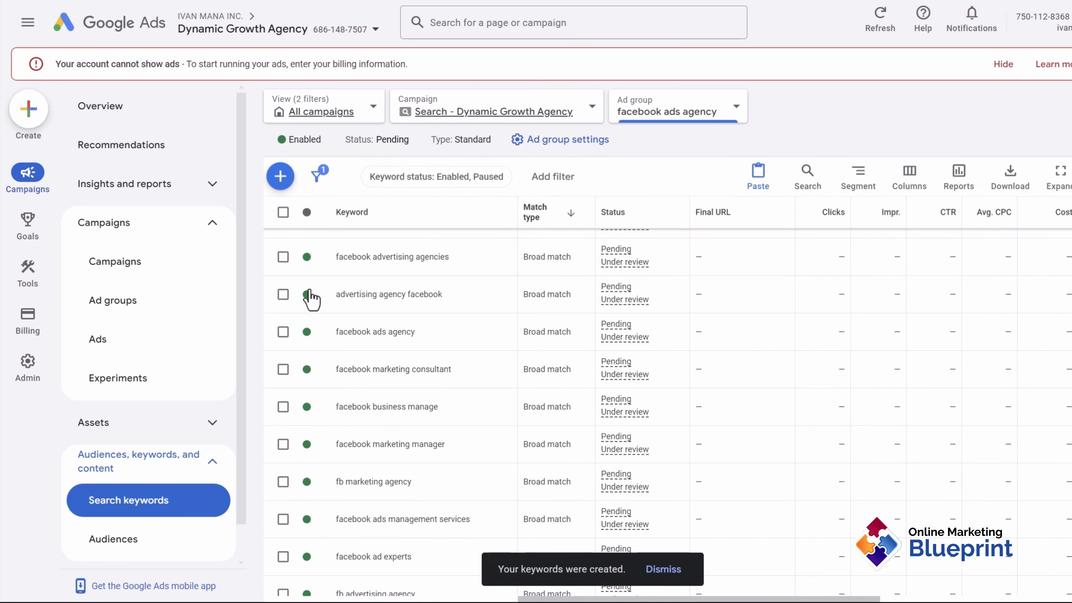
Change all keywords in the facebook ads agency ad group to exact match without keeping the originals
click(283, 212)
click(379, 177)
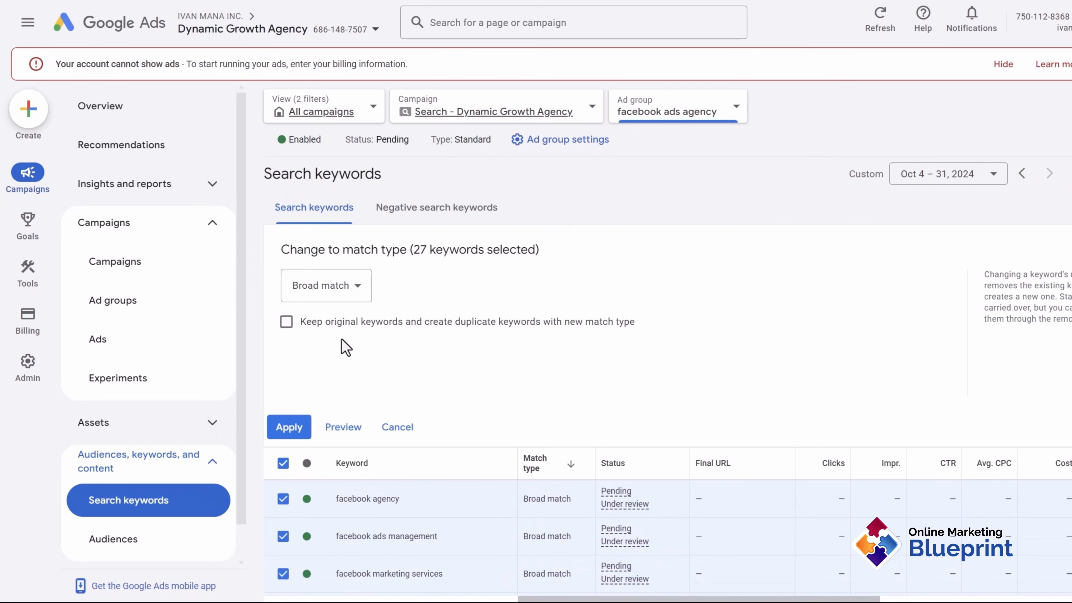
click(325, 286)
click(321, 333)
click(292, 427)
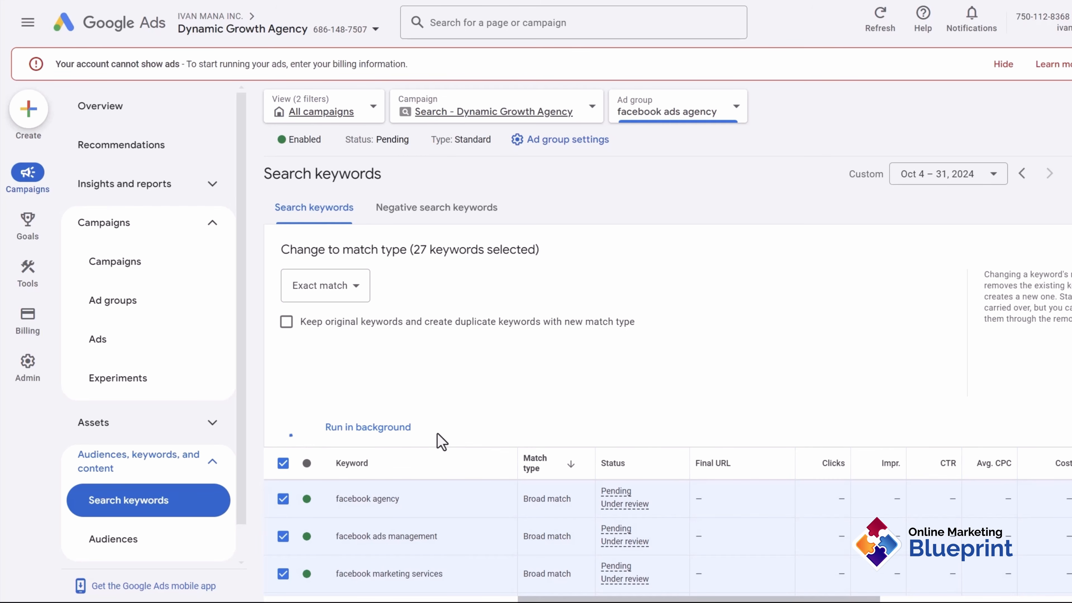
Set the keyword "facebook advertising agency for small business" to broad match
scroll(498, 515, down, 5)
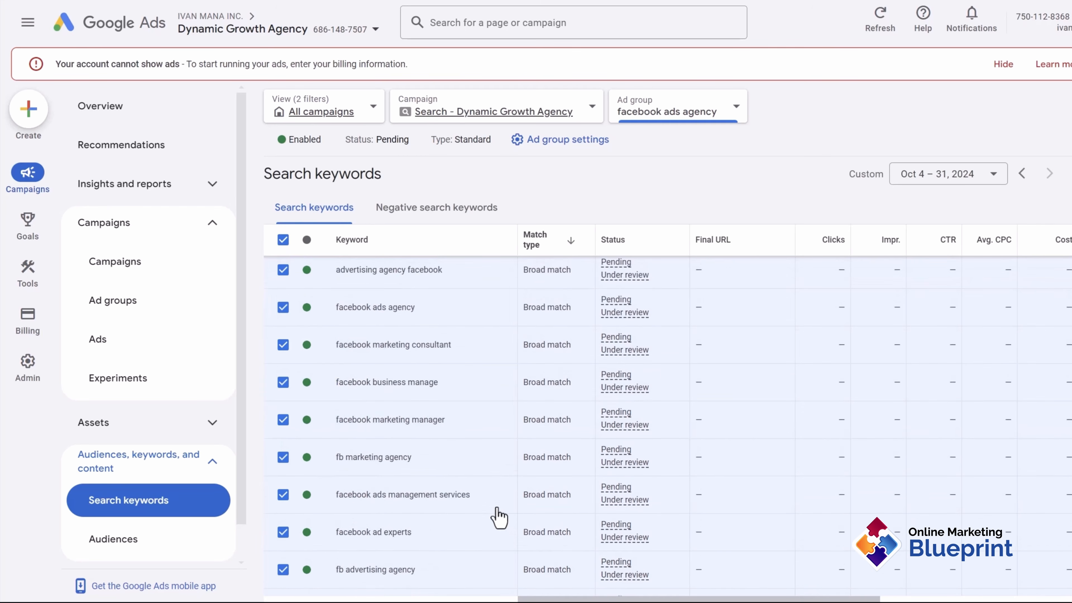
scroll(499, 517, down, 2)
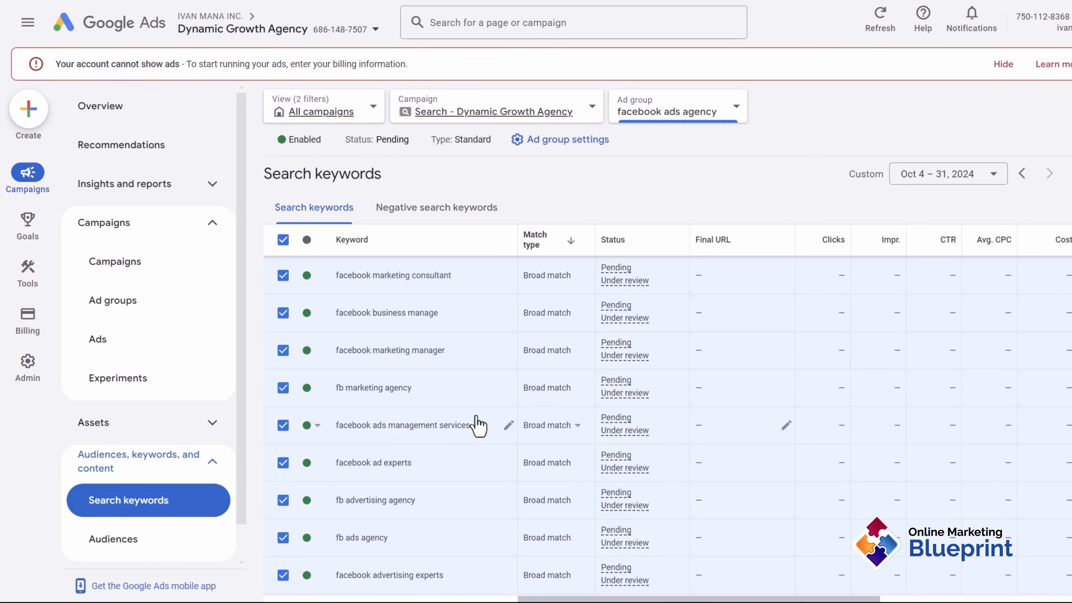
scroll(480, 390, down, 7)
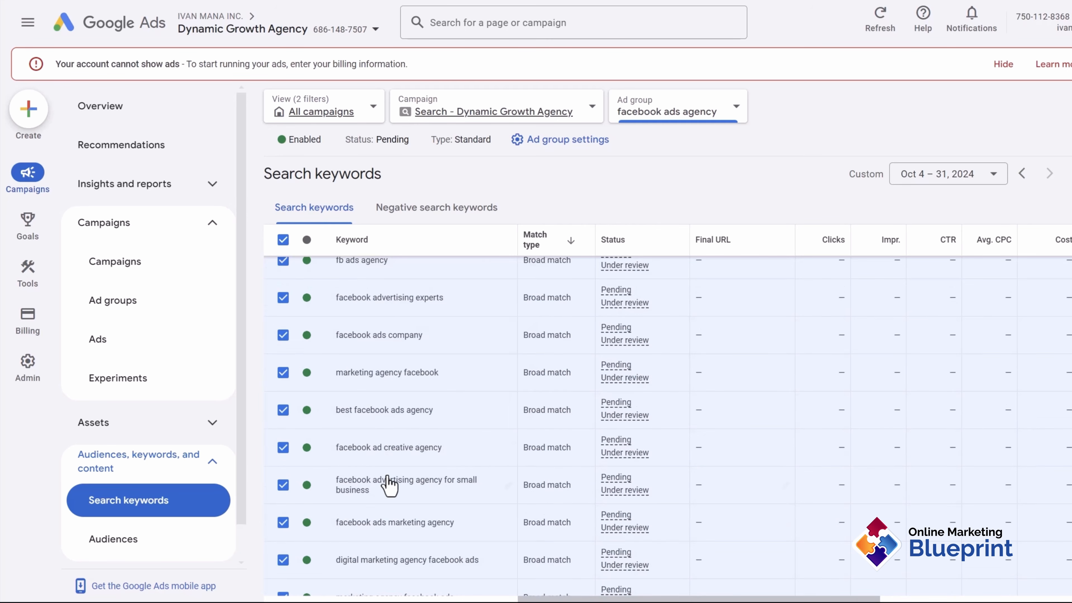
scroll(399, 494, down, 2)
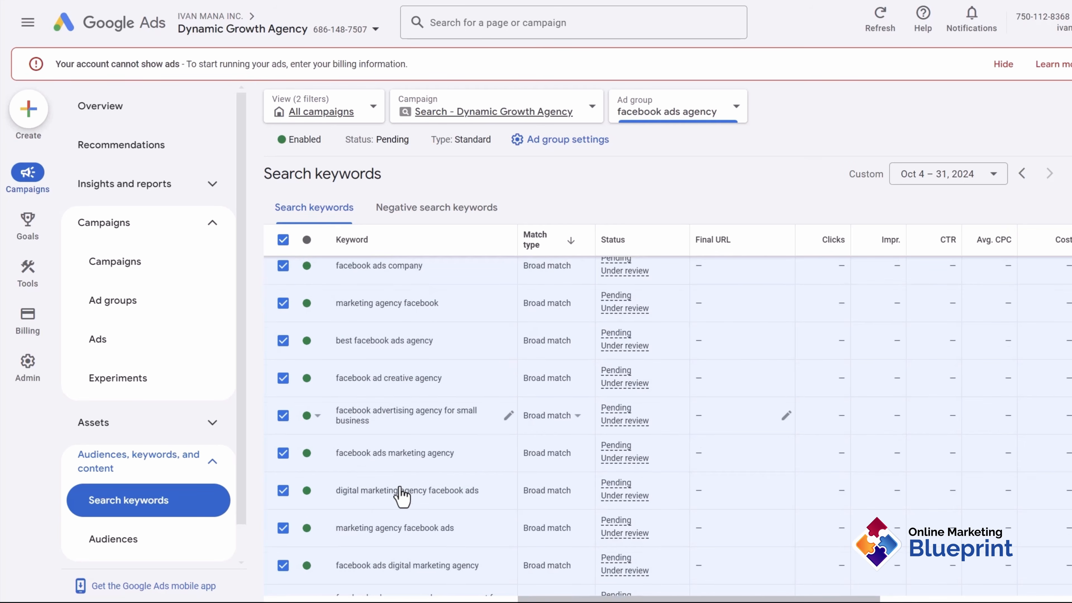
scroll(401, 494, down, 2)
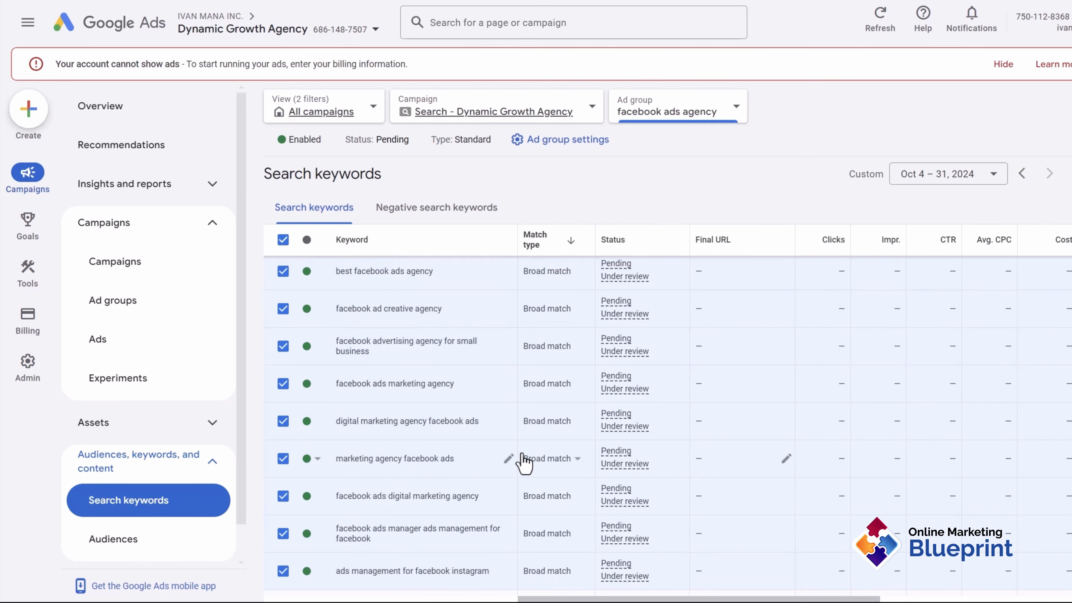
scroll(522, 456, down, 3)
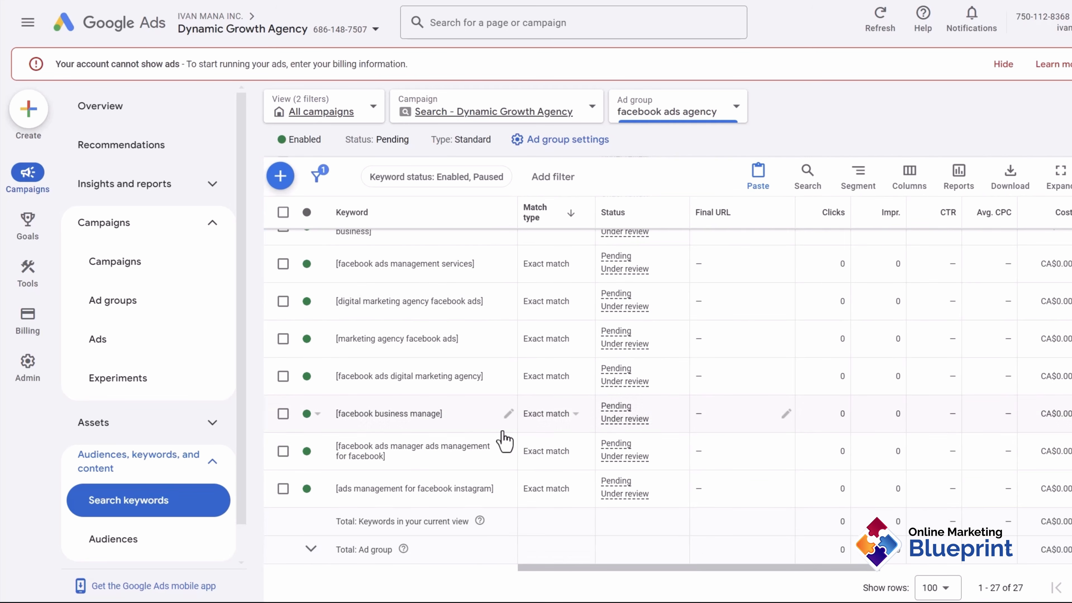
scroll(401, 462, up, 2)
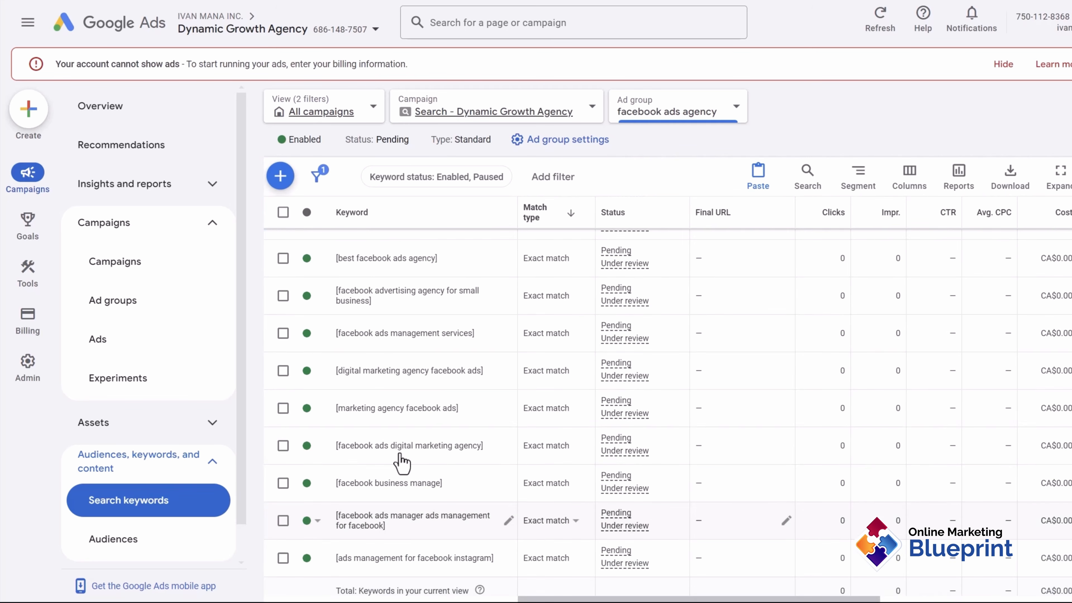
click(546, 301)
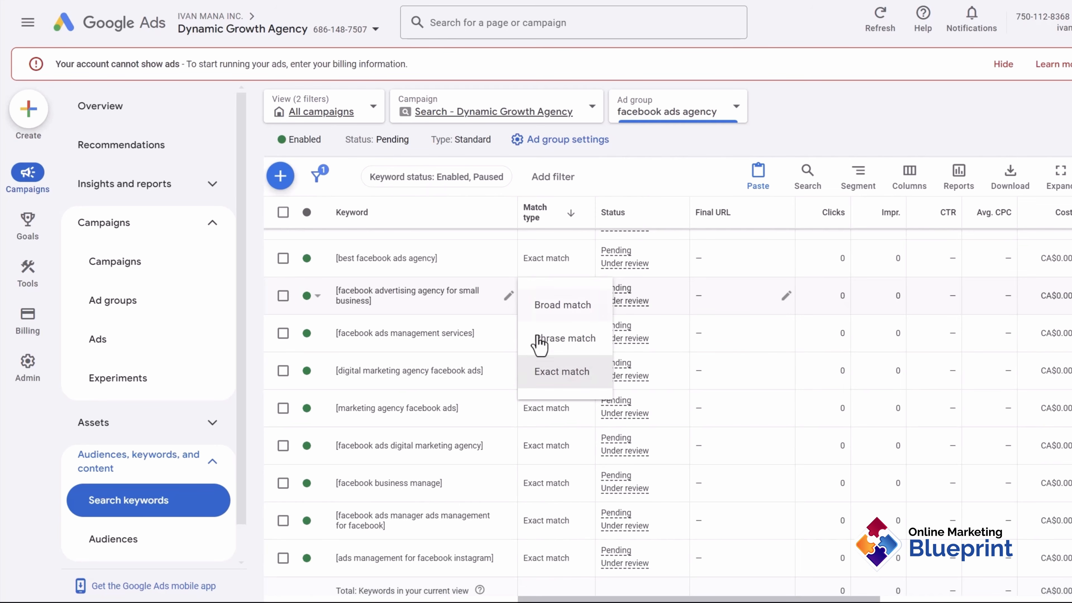
click(547, 305)
Set the keyword "facebook ads marketing agency" to broad match
scroll(426, 431, up, 4)
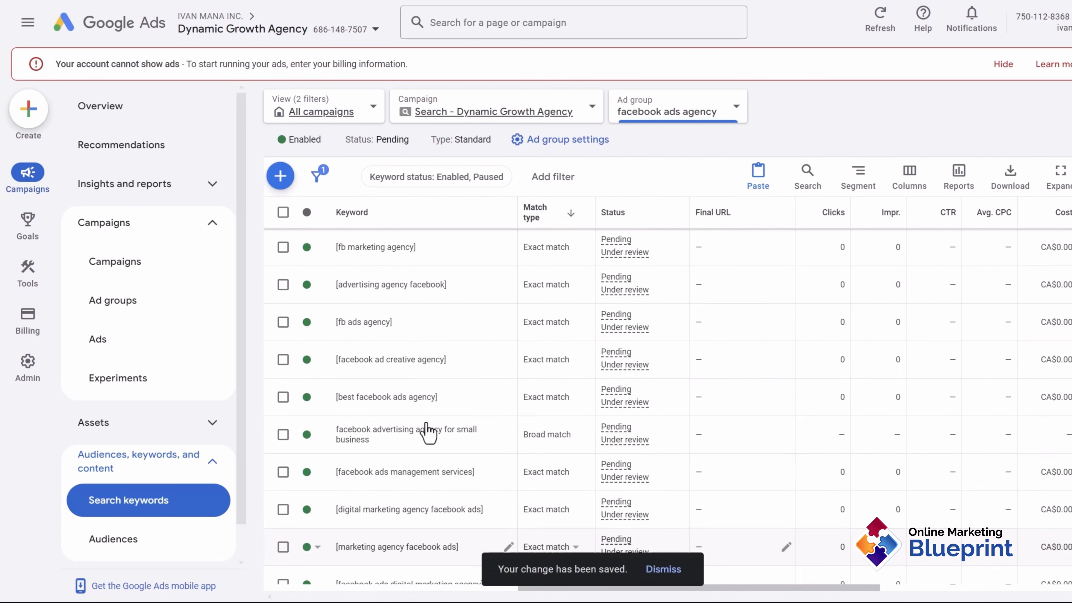
scroll(427, 431, up, 6)
scroll(426, 423, up, 7)
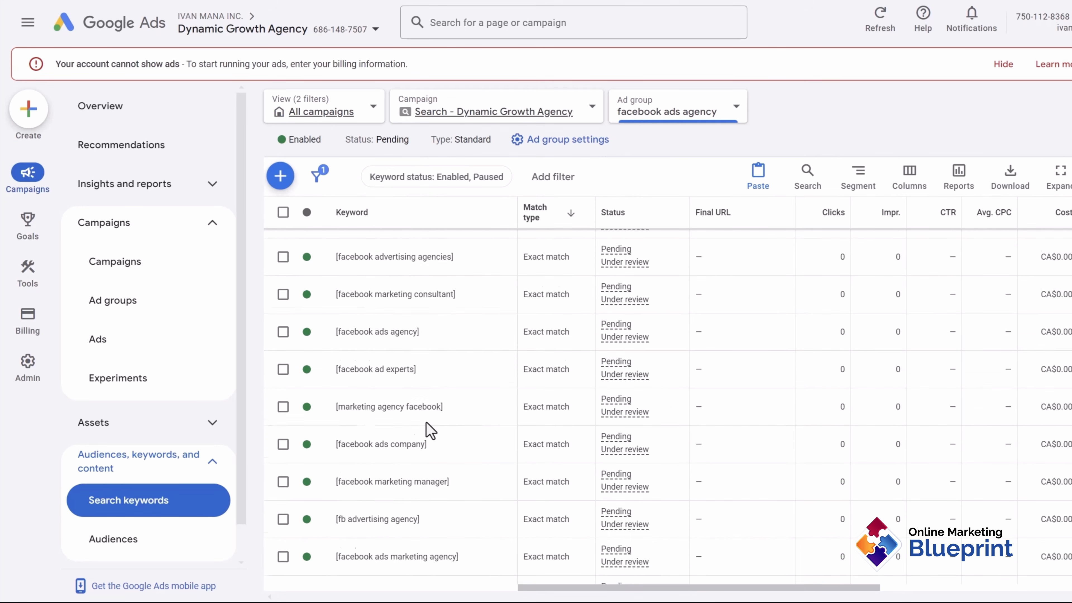
scroll(454, 373, down, 5)
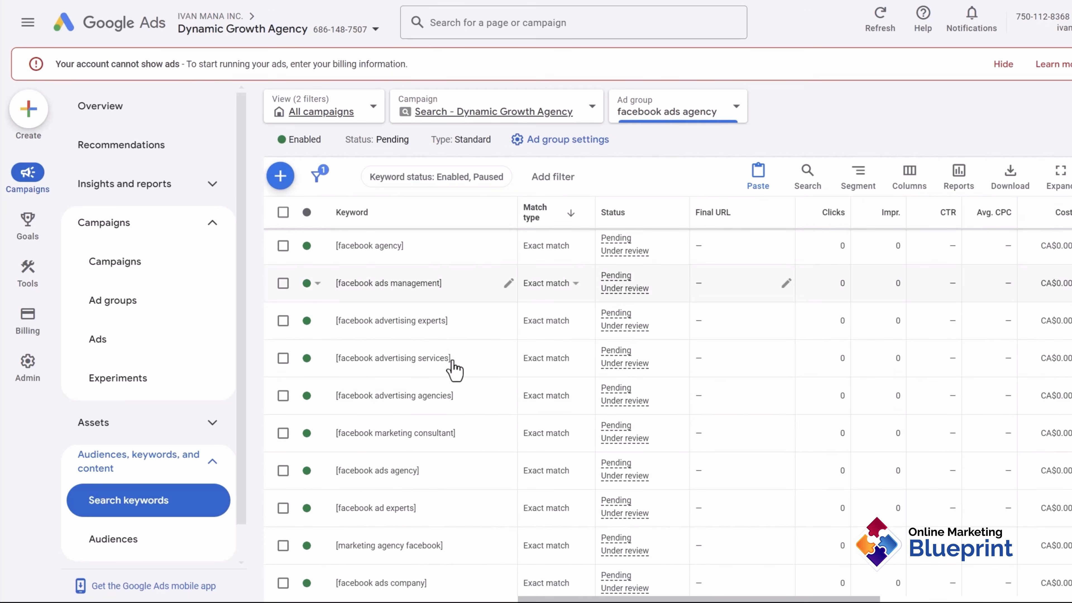
scroll(464, 444, down, 2)
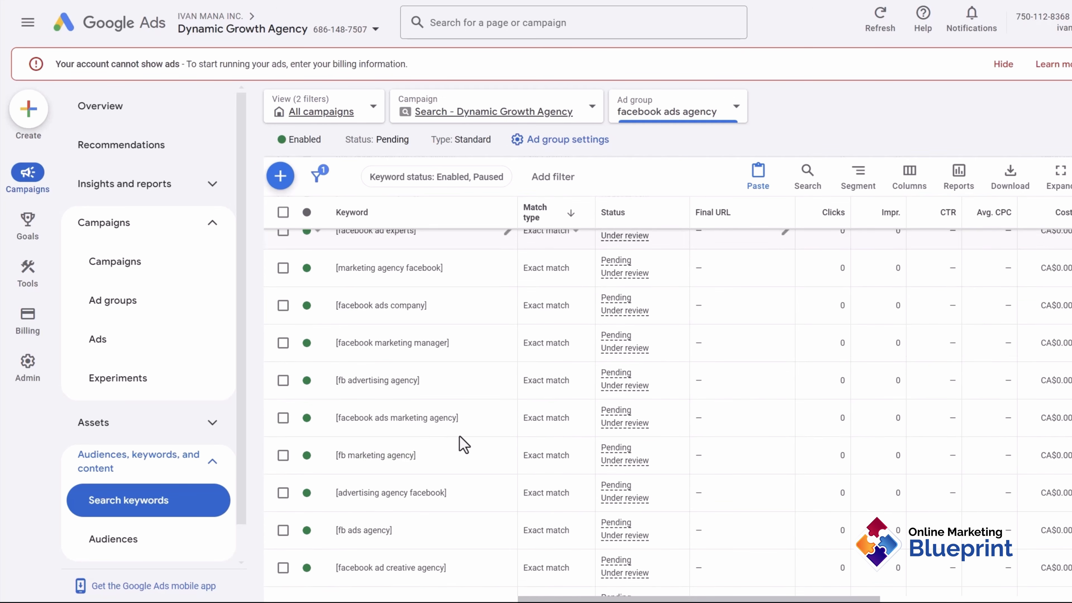
click(545, 427)
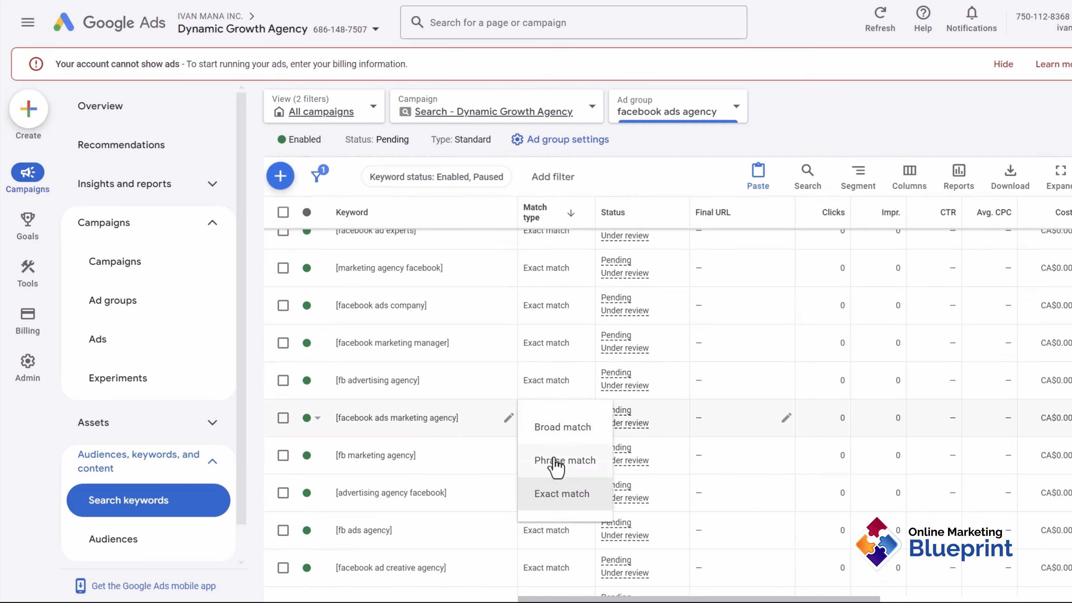
click(552, 429)
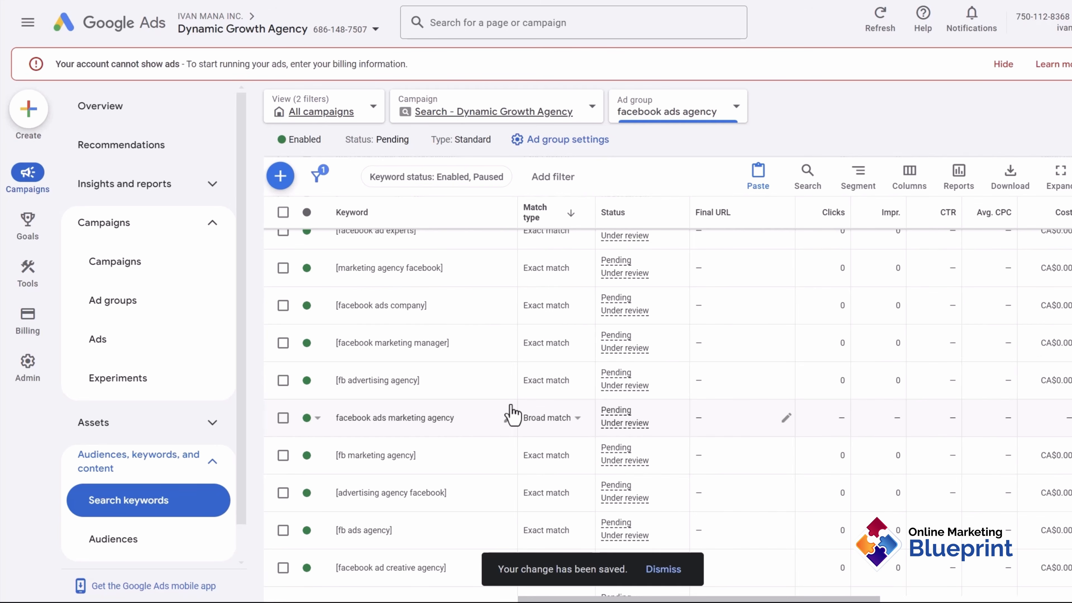
Look through the rest of the facebook ads agency keyword list and check each keyword's match type
scroll(513, 416, down, 4)
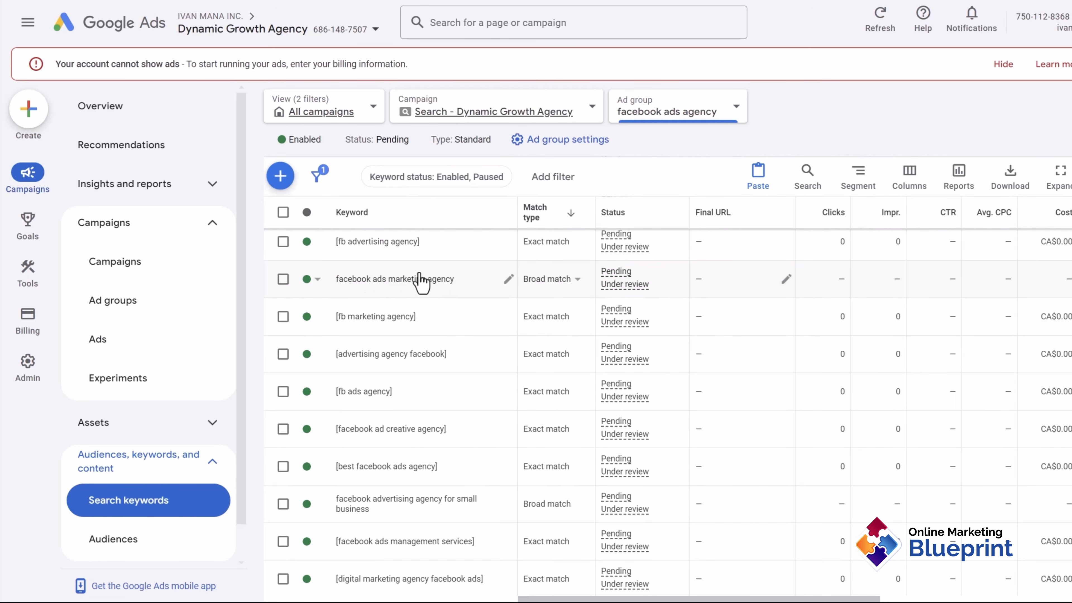
scroll(455, 295, down, 3)
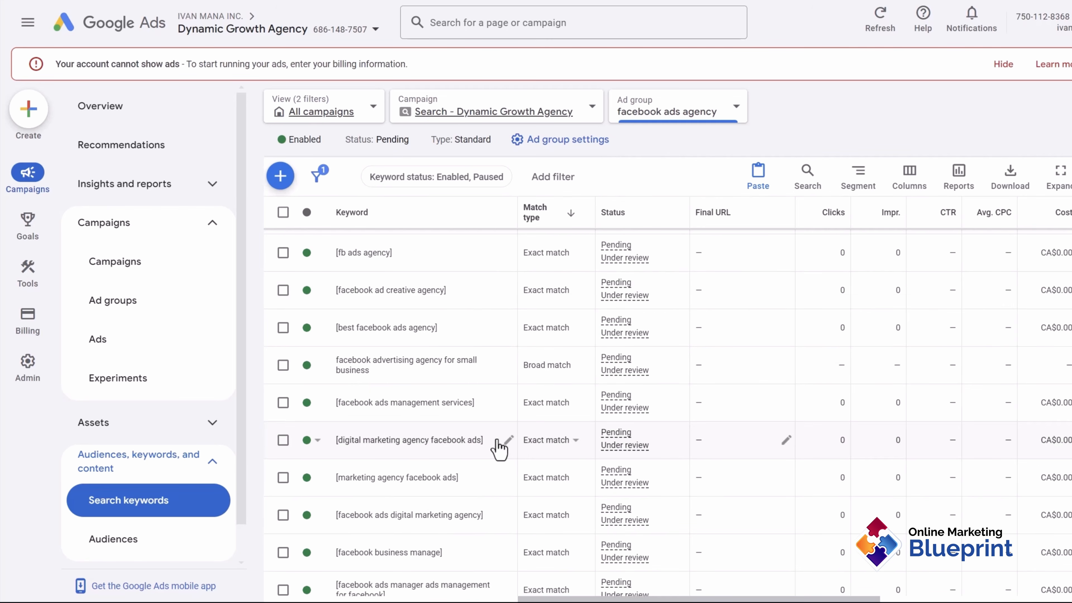
scroll(502, 447, down, 5)
scroll(546, 440, up, 15)
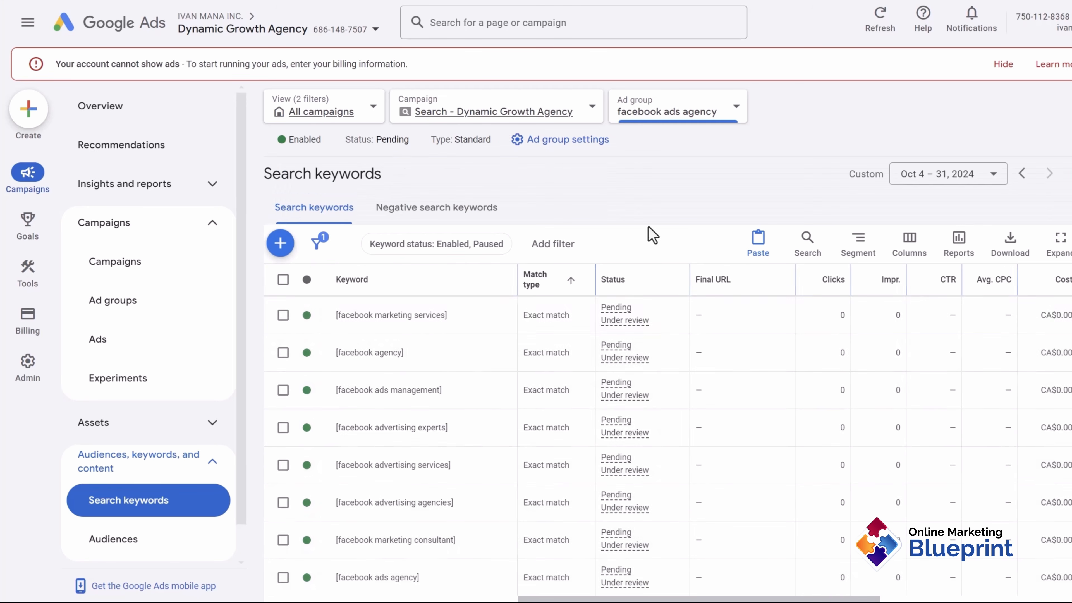
Sort the facebook ads agency keywords by match type in descending order
click(528, 281)
click(528, 281)
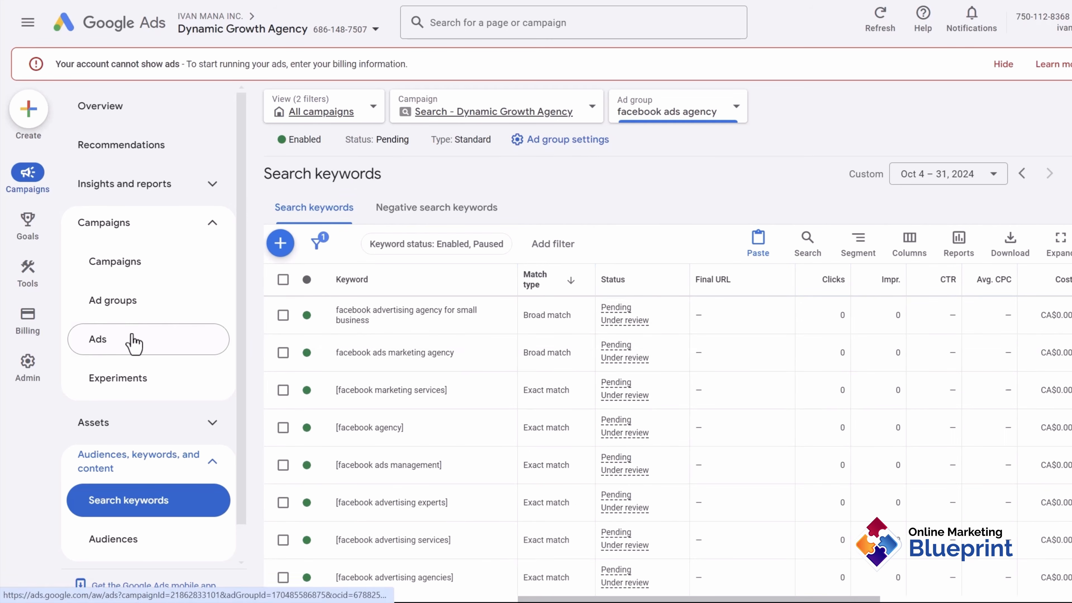
Open the existing ad in the facebook ads agency ad group, review its headlines and return to the ads list
click(226, 339)
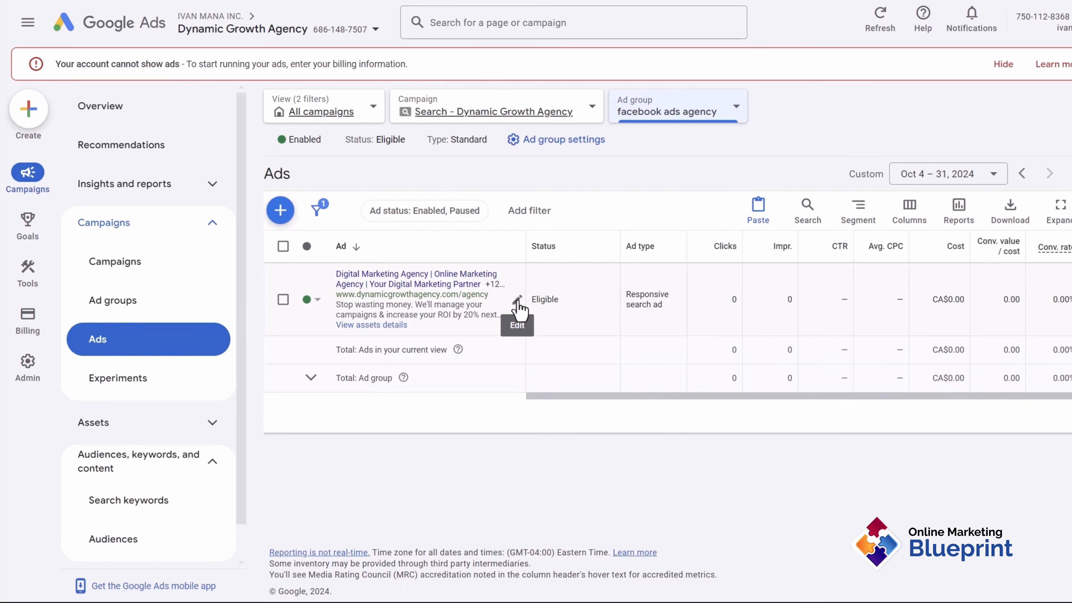
click(518, 301)
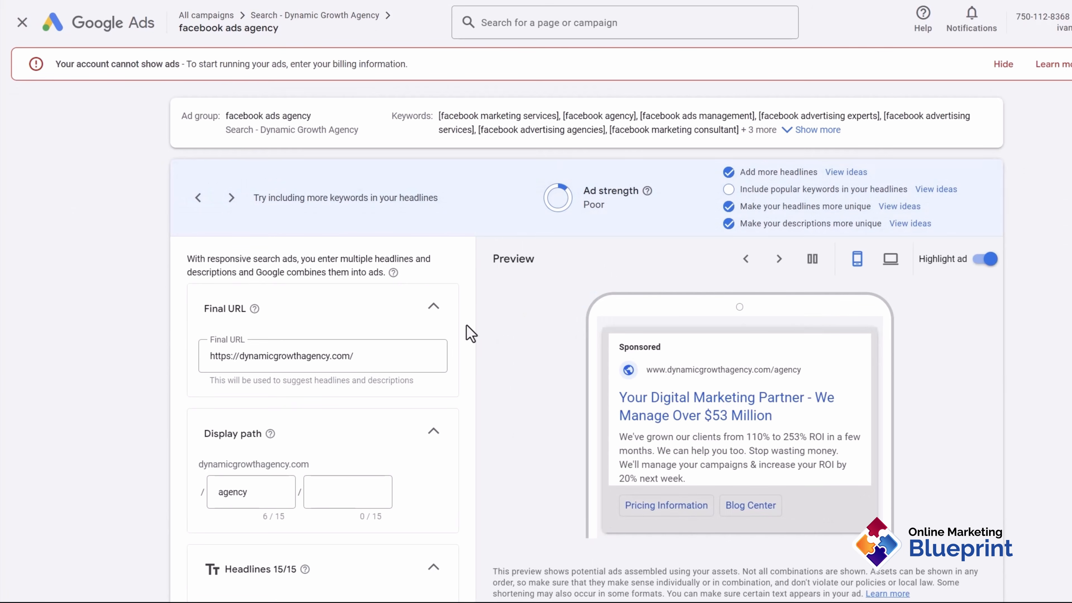
scroll(469, 334, down, 8)
scroll(433, 583, down, 15)
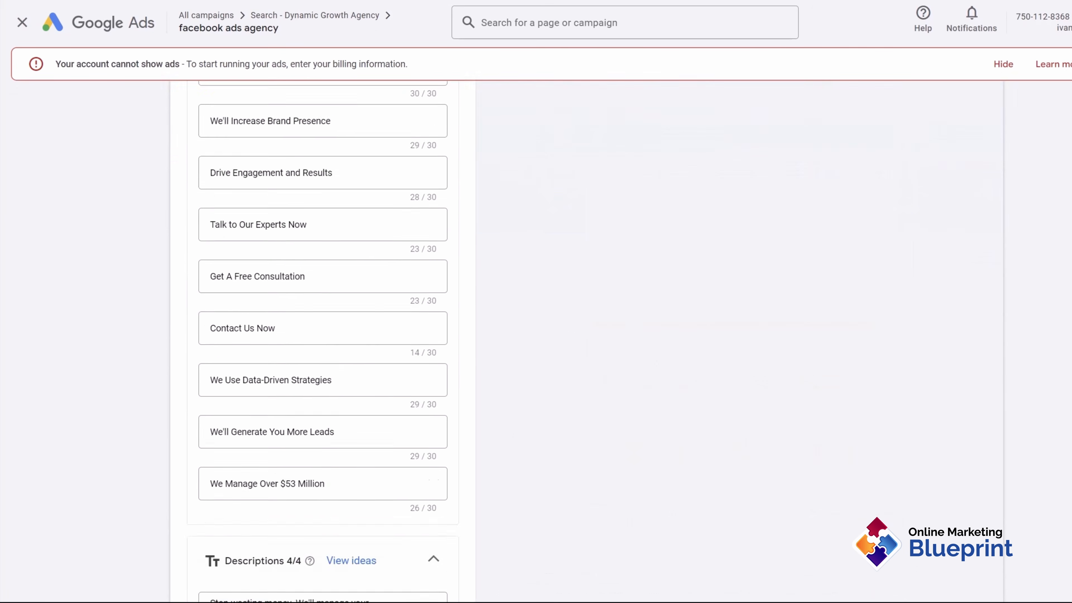
click(140, 545)
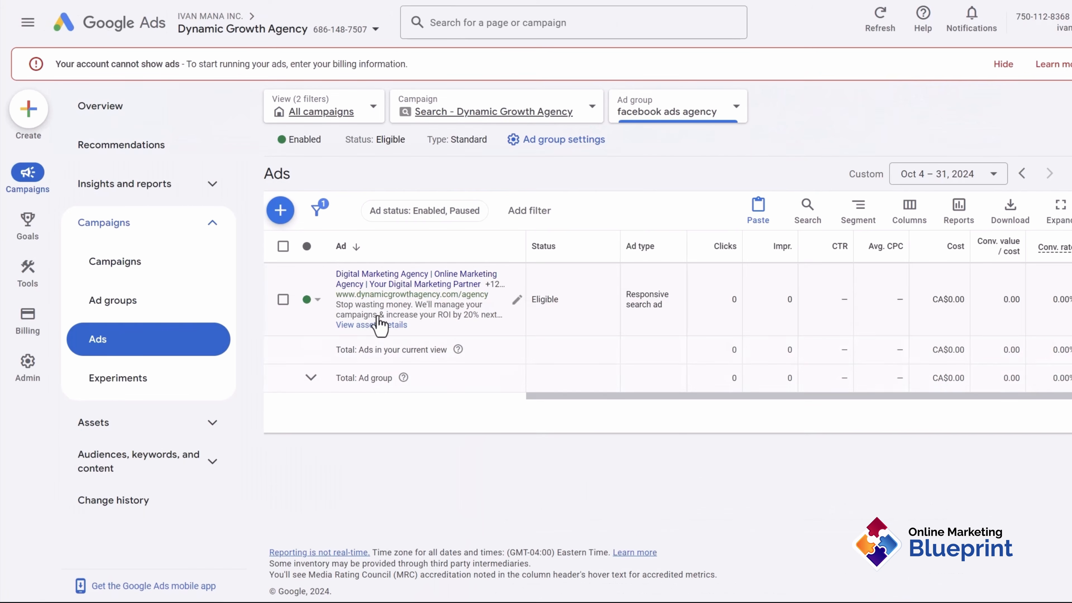
Remove the existing Digital Marketing Agency ad from the facebook ads agency ad group
click(283, 299)
click(370, 211)
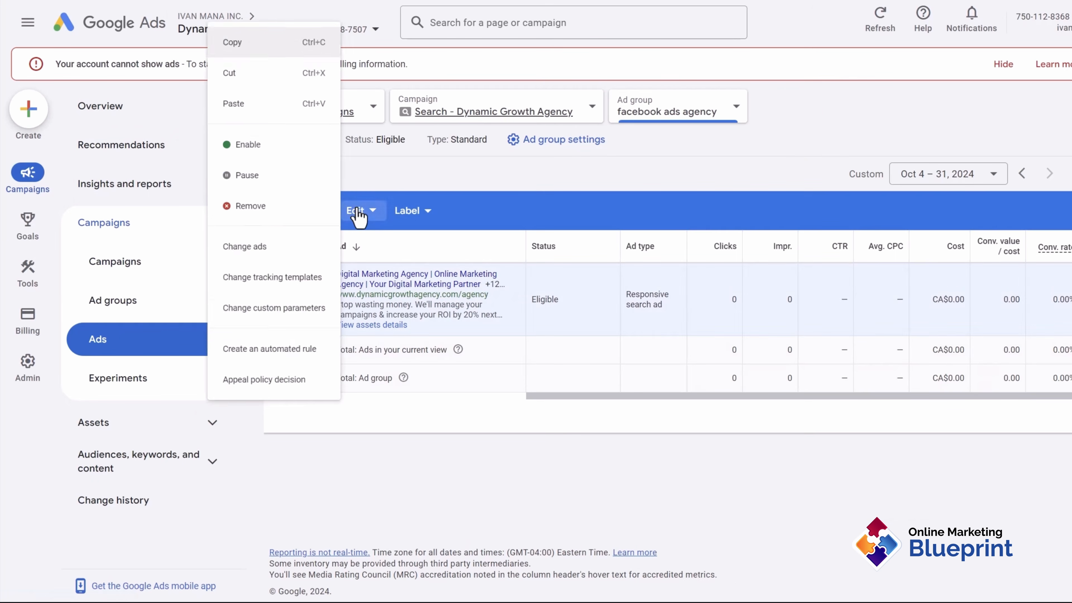
click(276, 209)
click(713, 338)
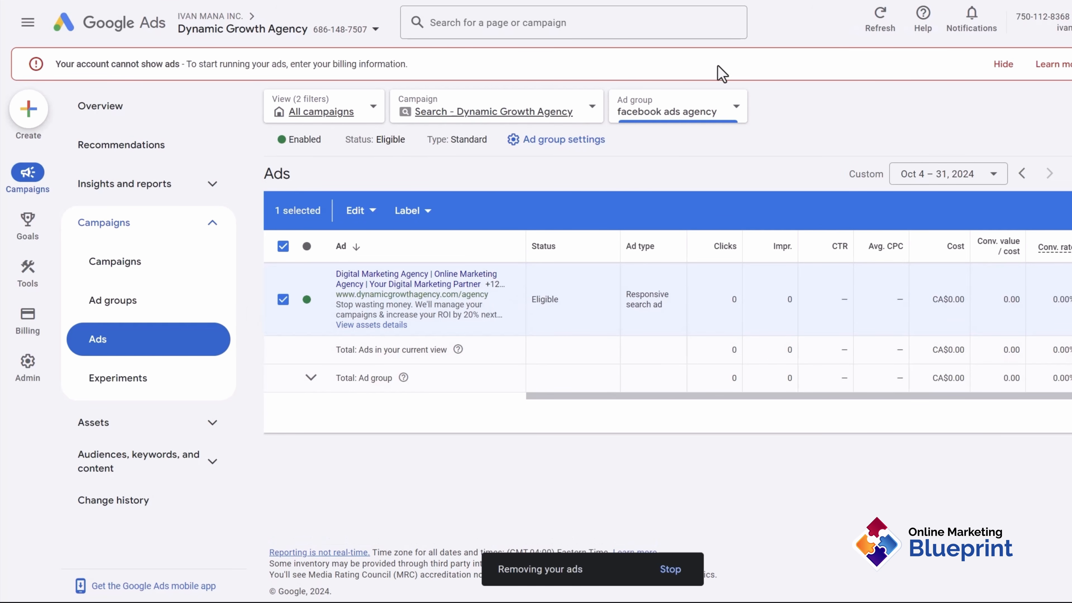
Copy the responsive search ad from the google ads agency ad group
click(666, 121)
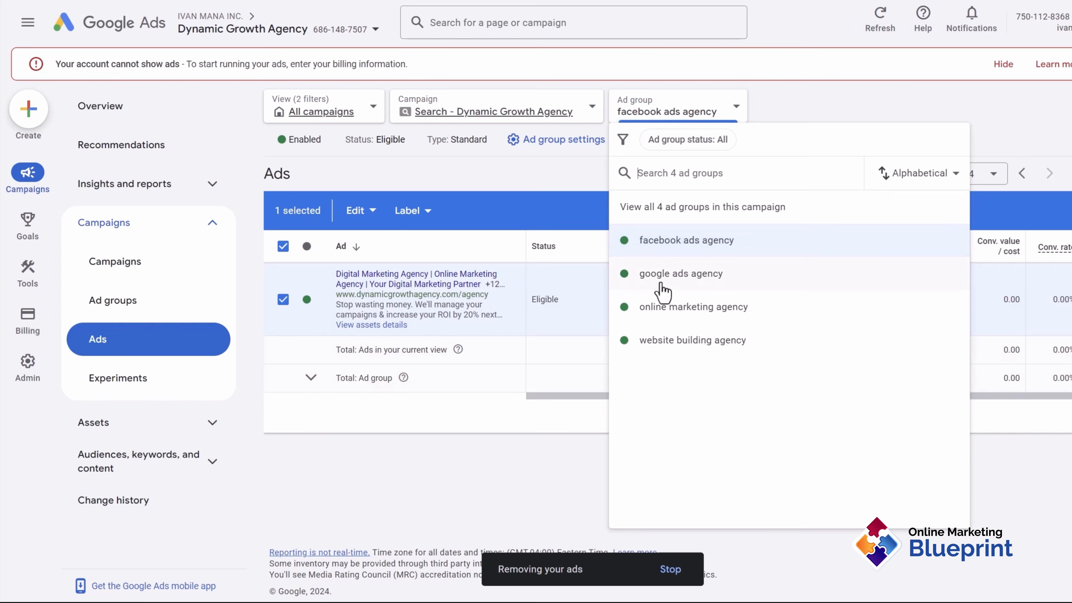
click(658, 274)
click(283, 299)
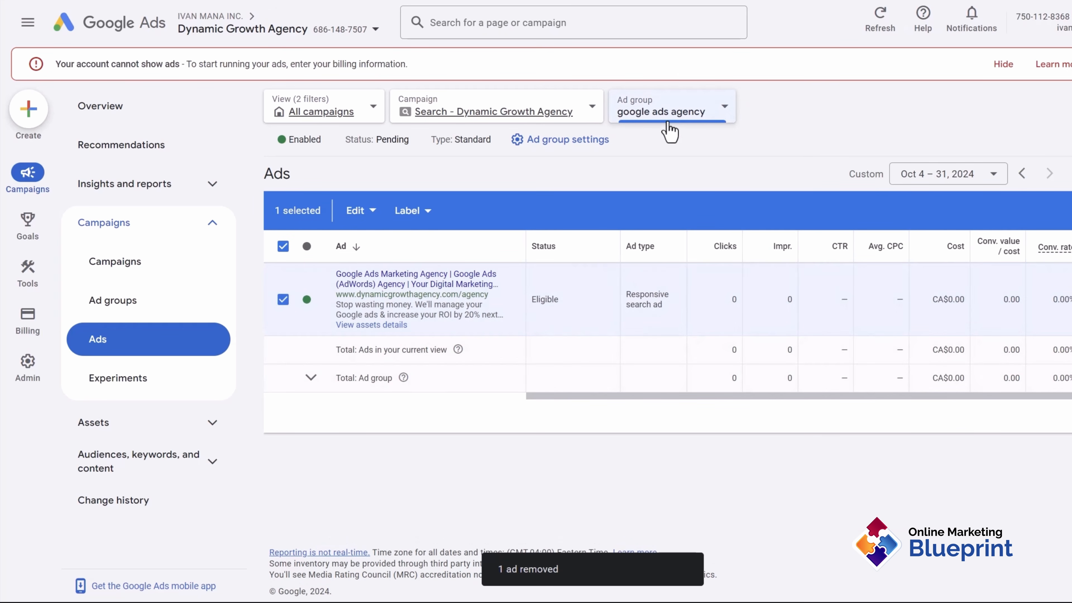
key(ctrl+c)
Paste the copied ad into the facebook ads agency ad group of the Search - Dynamic Growth Agency campaign
click(668, 123)
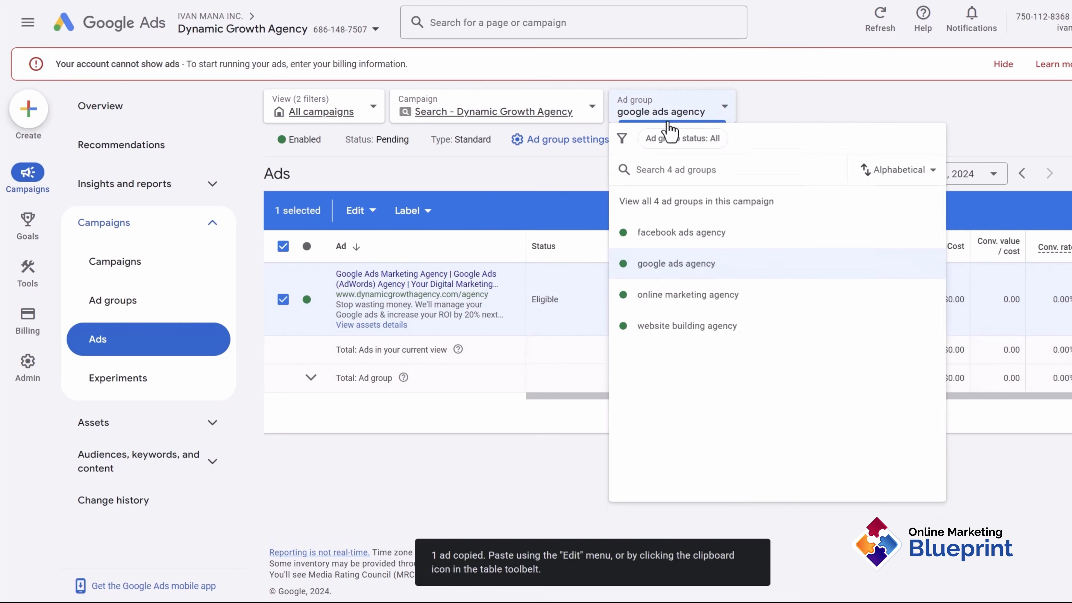
click(644, 242)
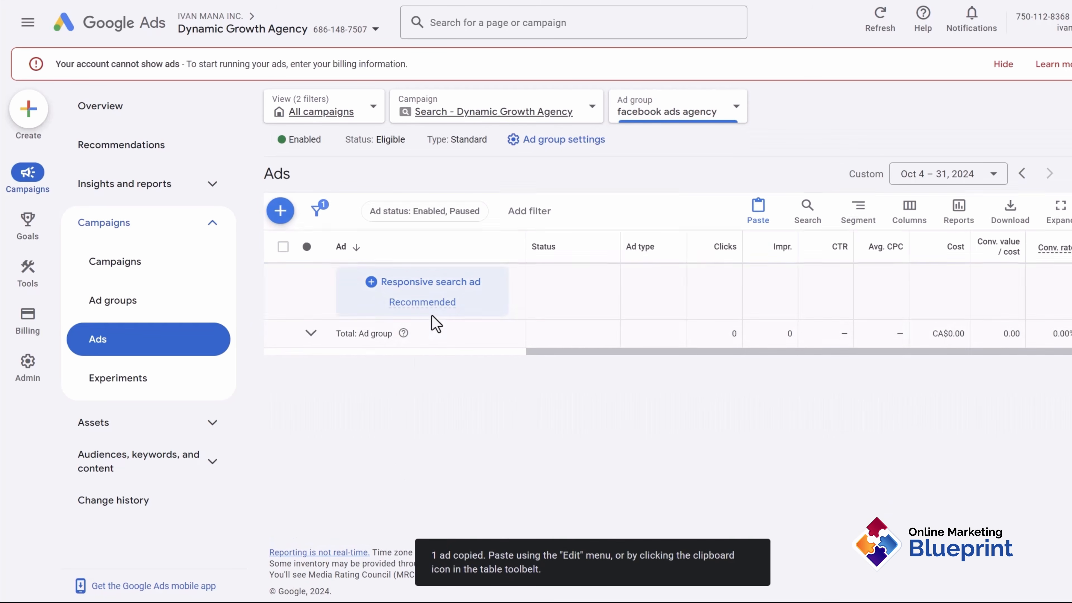
key(ctrl+v)
scroll(315, 292, down, 2)
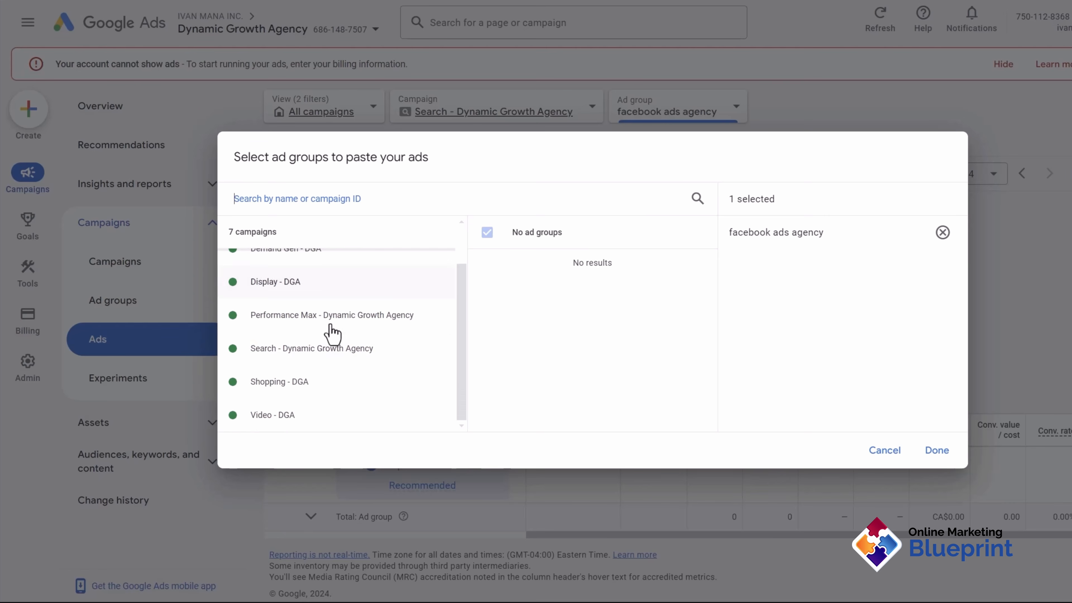
click(303, 349)
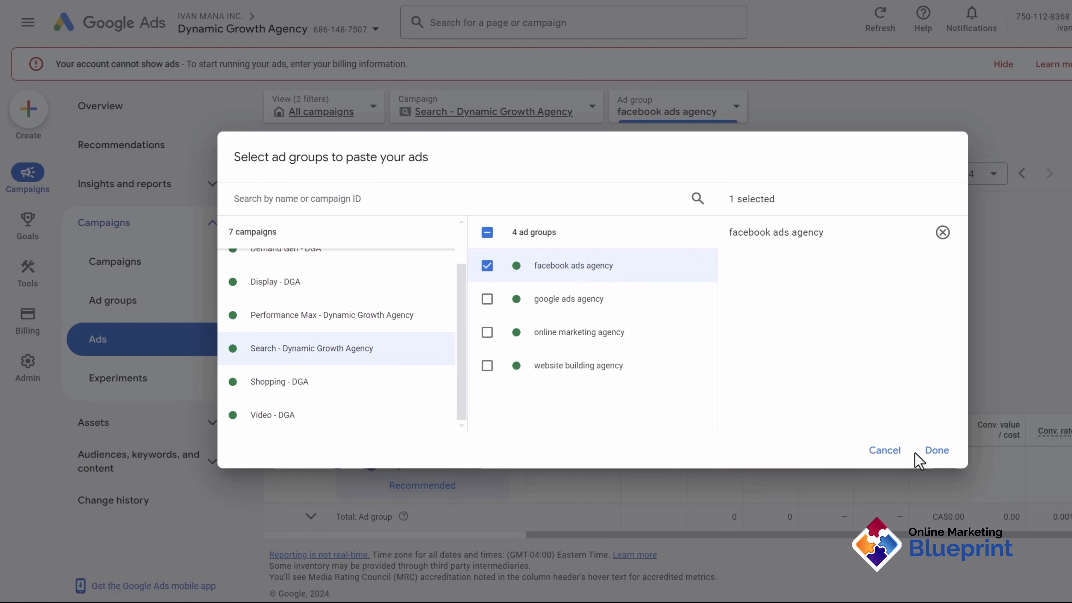
click(937, 452)
click(289, 395)
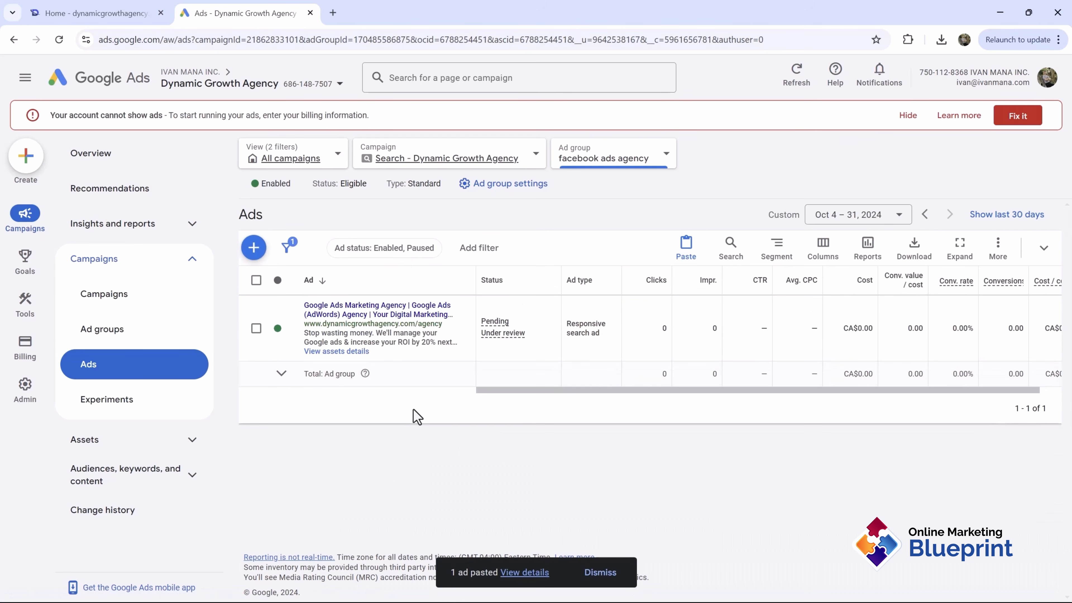
Edit the pasted ad, change its first headline to "Facebook Ads Marketing Agency" and dismiss the chat assistant
click(463, 338)
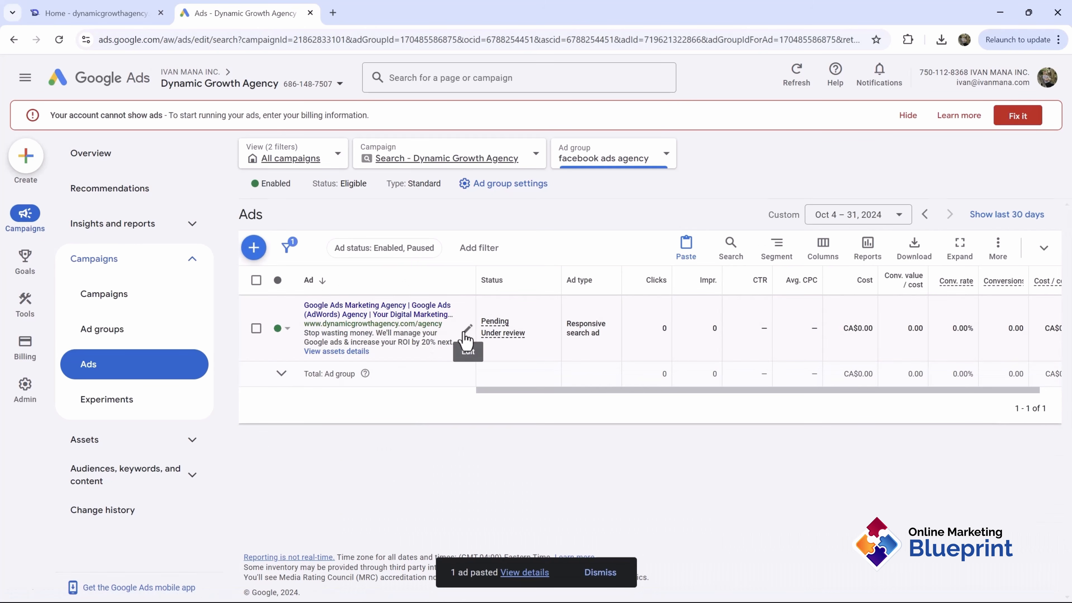
scroll(304, 426, down, 5)
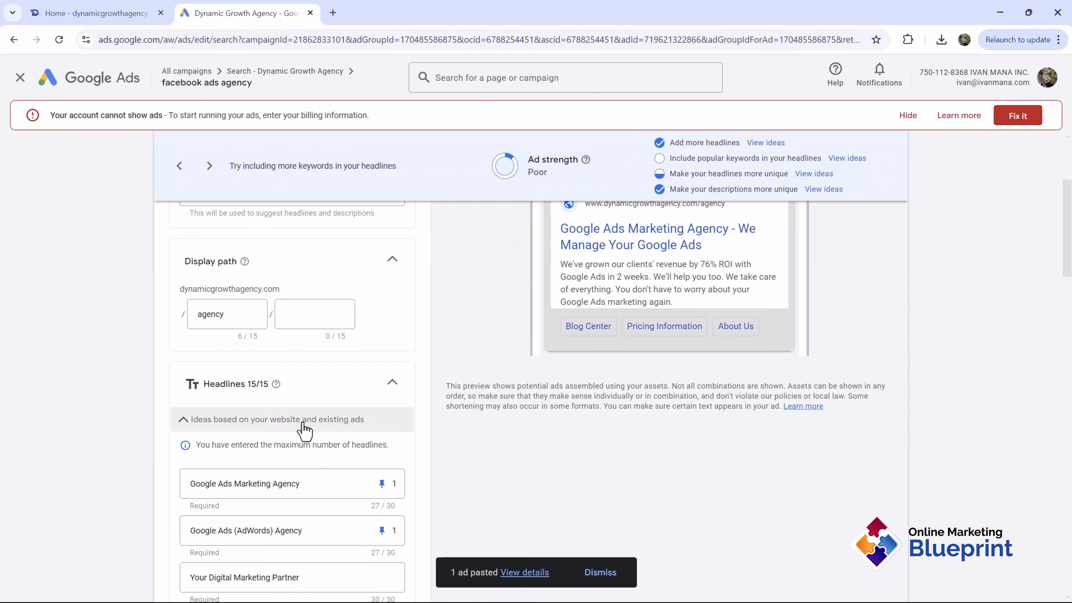
click(201, 420)
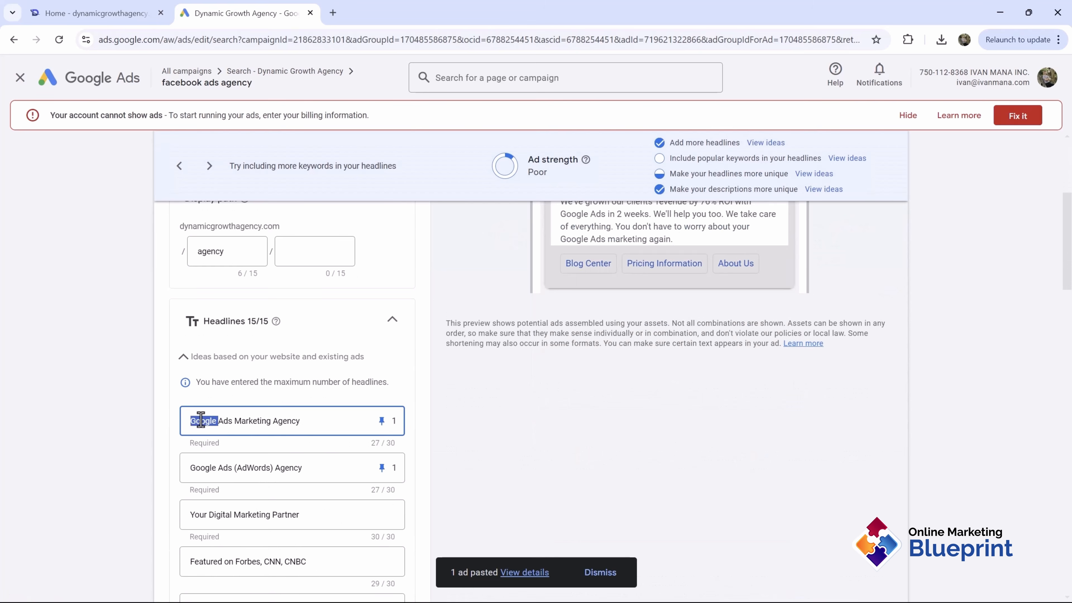
key(BackSpace)
text(Facebook)
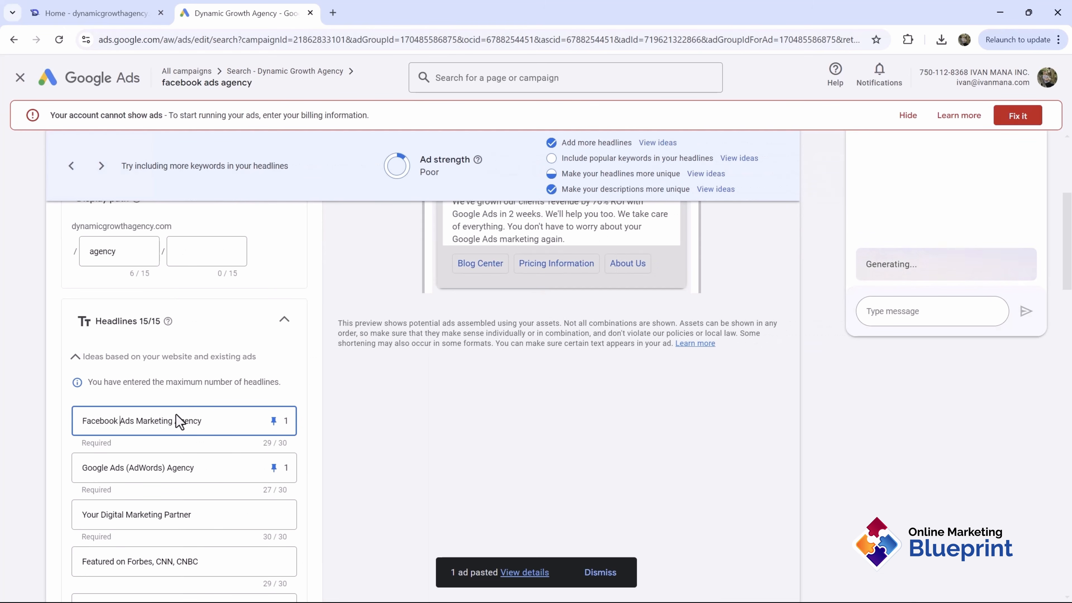
click(1024, 173)
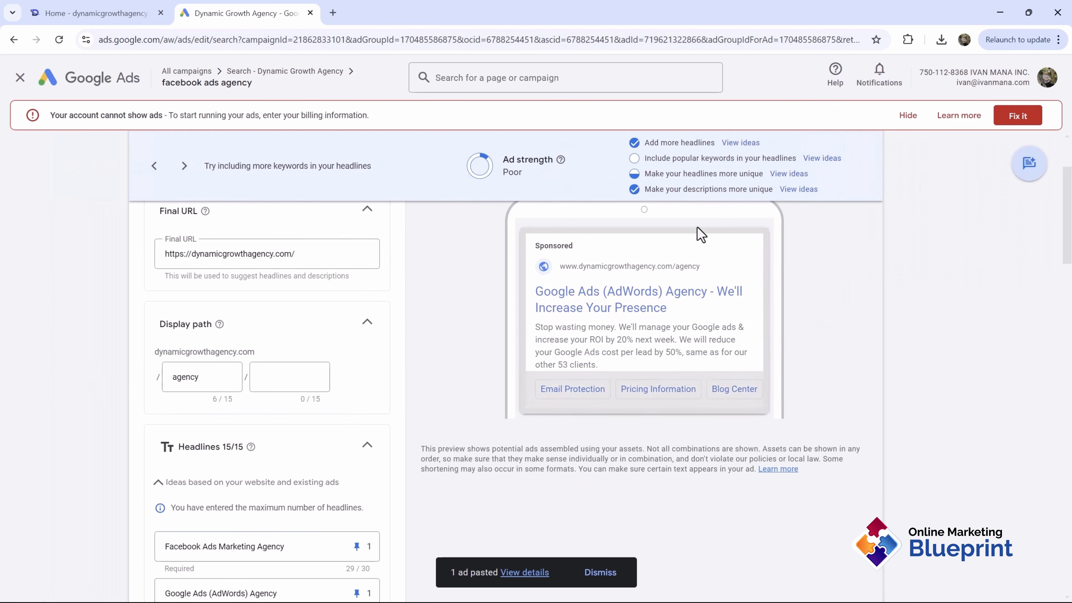
Change the second headline to "Facebook Ads (Meta) Agency"
scroll(139, 402, down, 3)
double_click(174, 422)
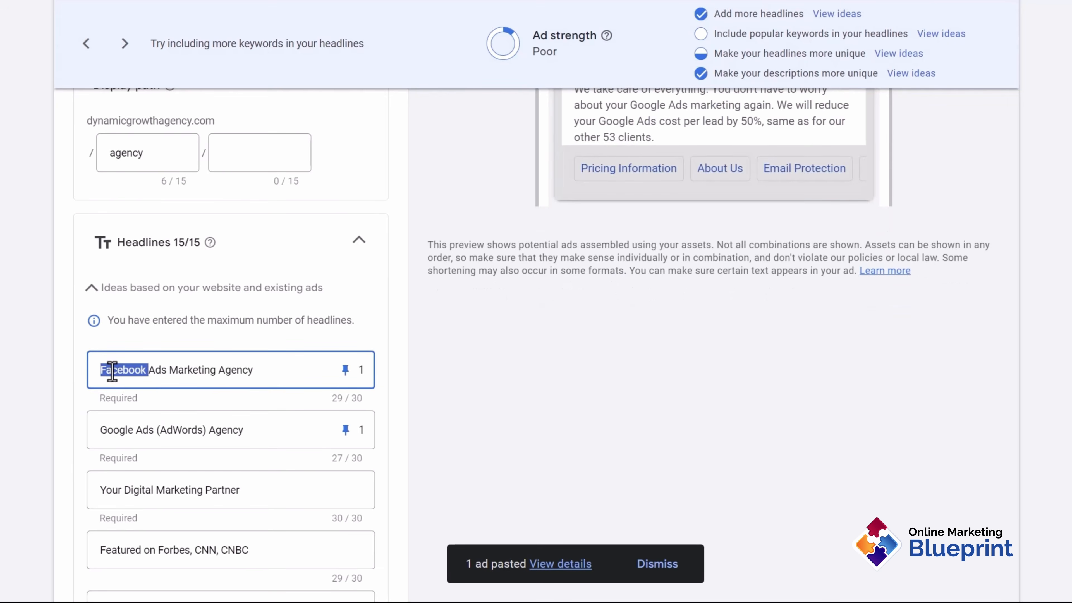
key(ctrl+c)
scroll(112, 371, down, 2)
double_click(113, 351)
key(ctrl+v)
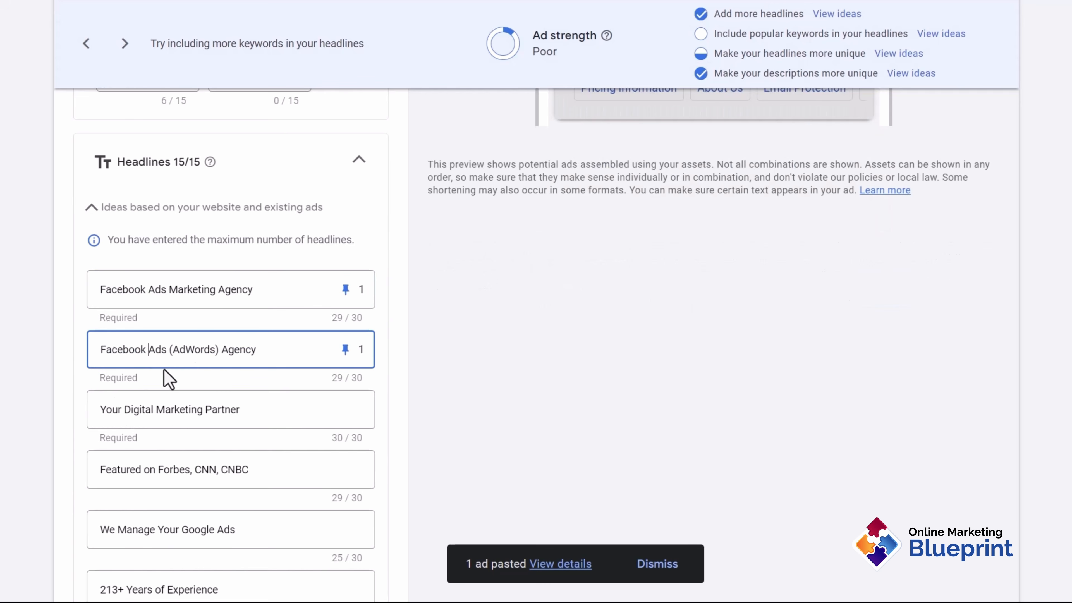
double_click(189, 349)
text(Meta)
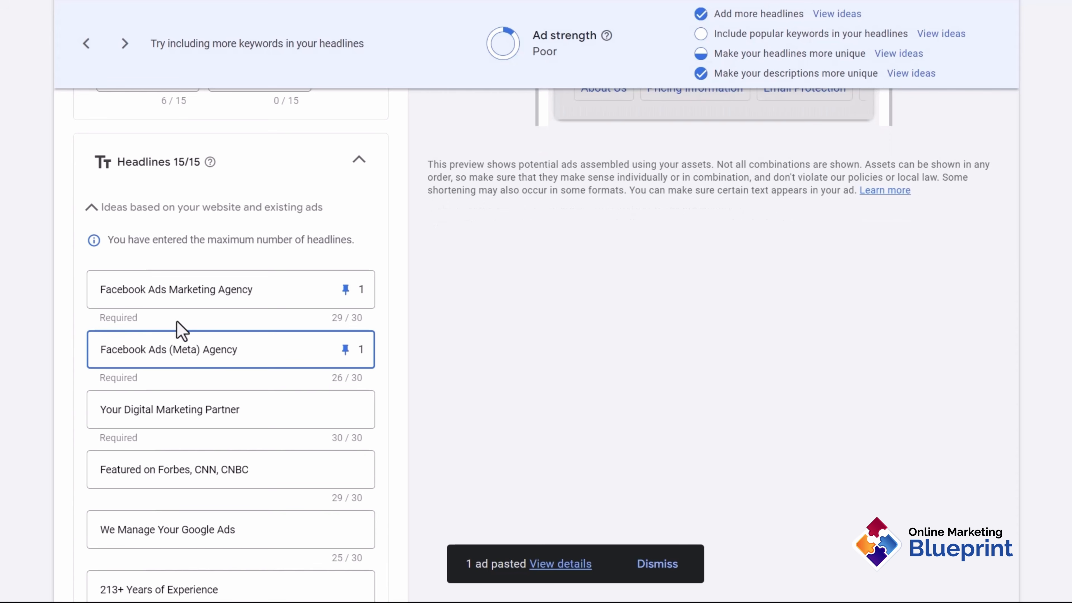
Reword the second headline as "Meta Ads (Facebook) Agency"
double_click(112, 355)
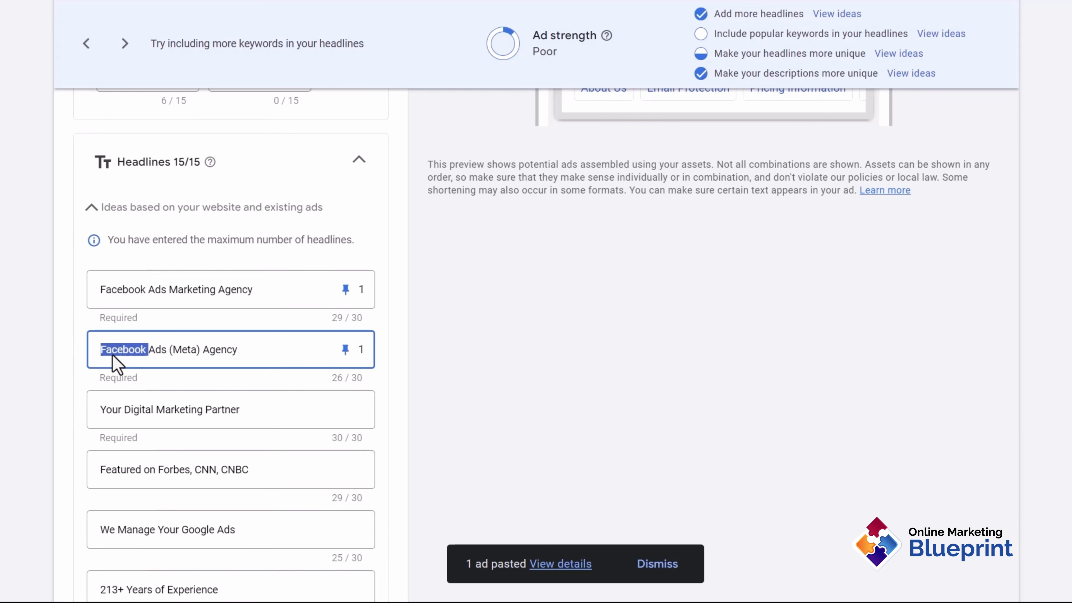
text(Meta)
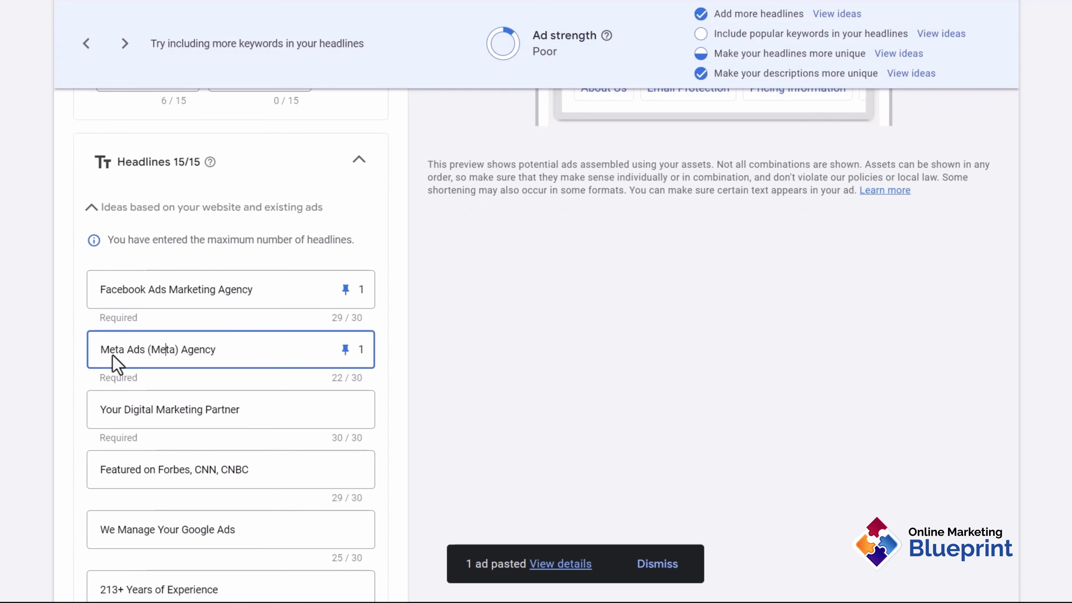
key(BackSpace)
key(BackSpace)
key(BackSpace)
key(BackSpace)
text(Facebook)
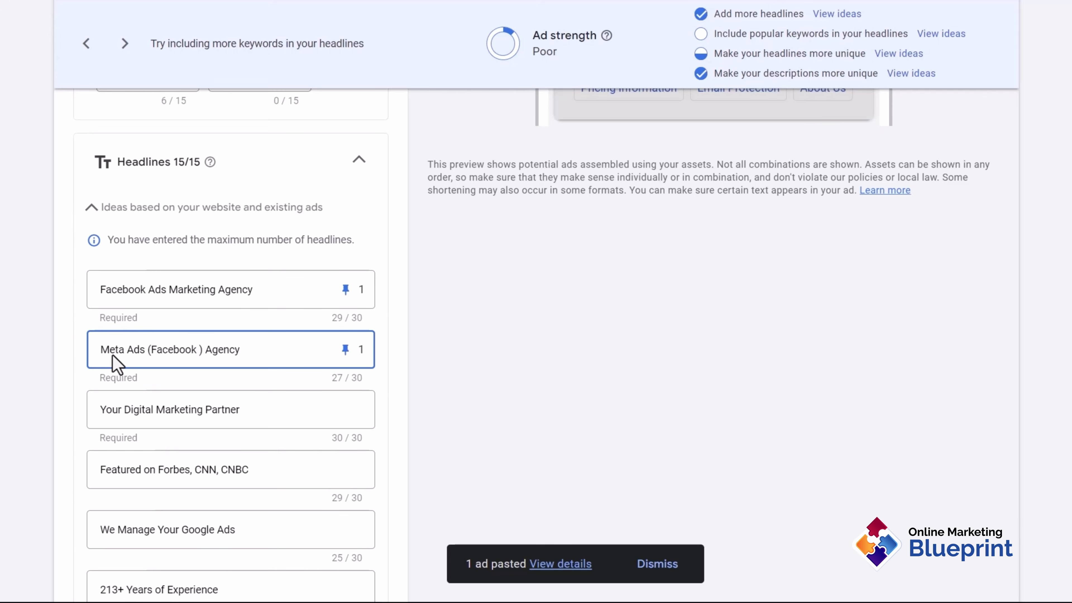
Change the "We Manage Your Google Ads" headline to "We Manage Your Facebook Ads"
scroll(127, 372, down, 4)
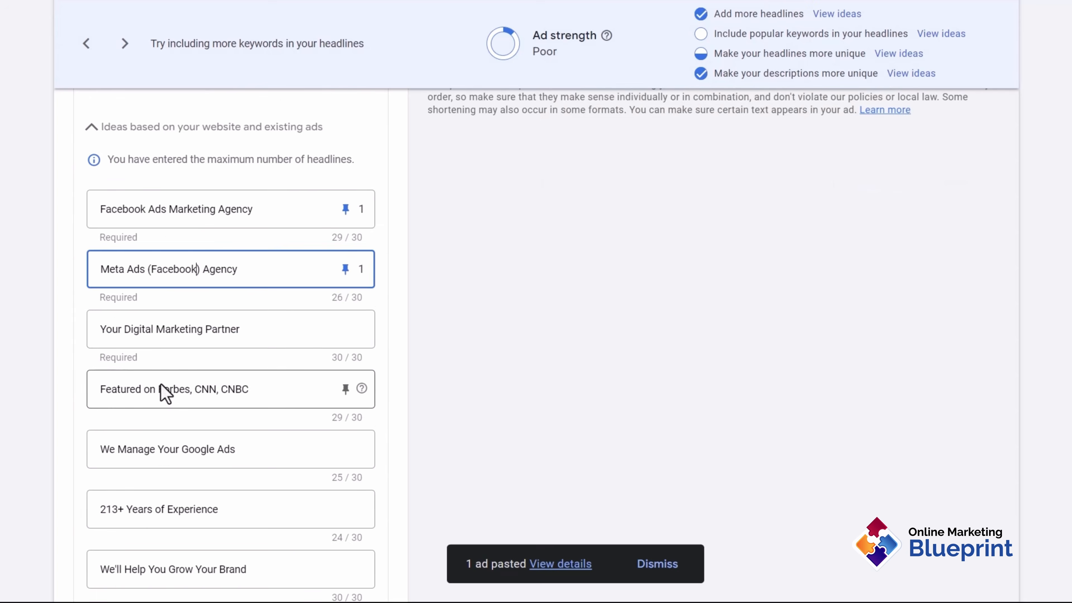
double_click(211, 369)
text(Facebook)
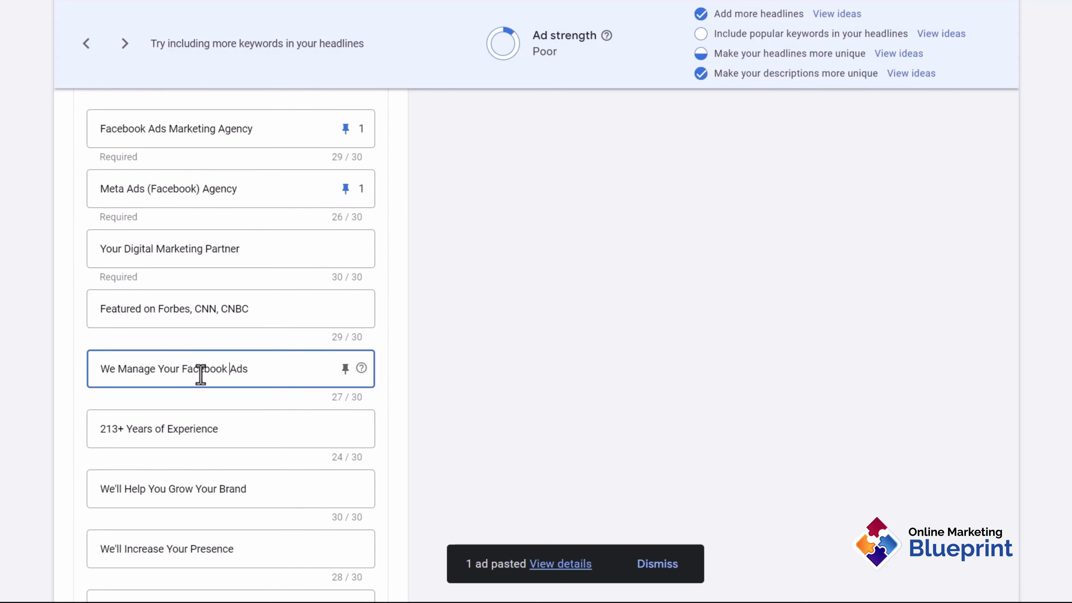
Check the remaining headlines for Google mentions and replace "Google" with "Facebook" in the first description
scroll(340, 412, down, 2)
scroll(245, 439, down, 2)
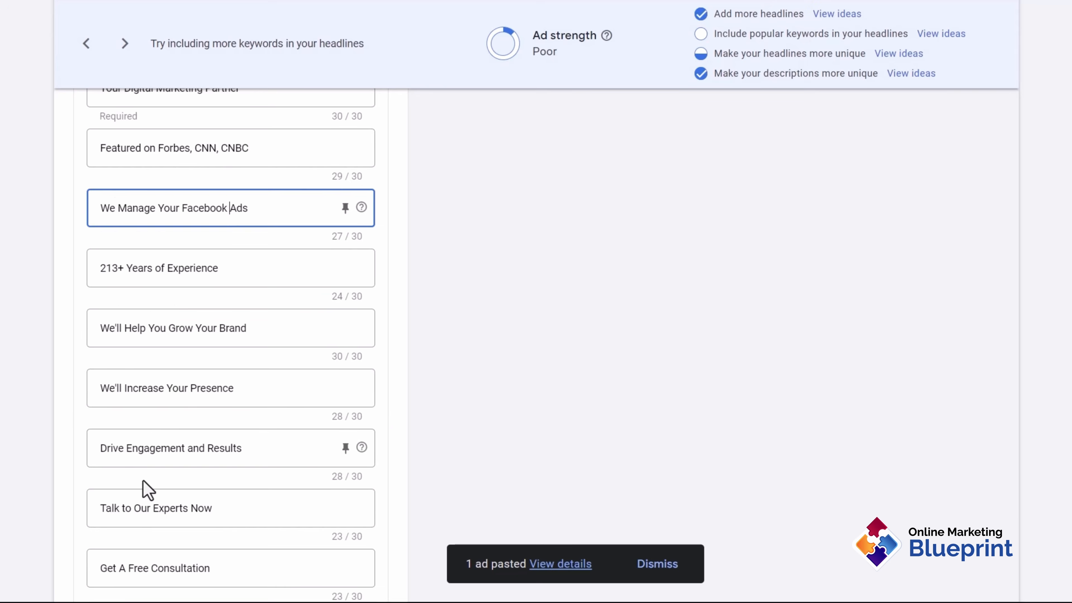
scroll(182, 491, down, 2)
scroll(194, 495, down, 2)
scroll(199, 506, down, 2)
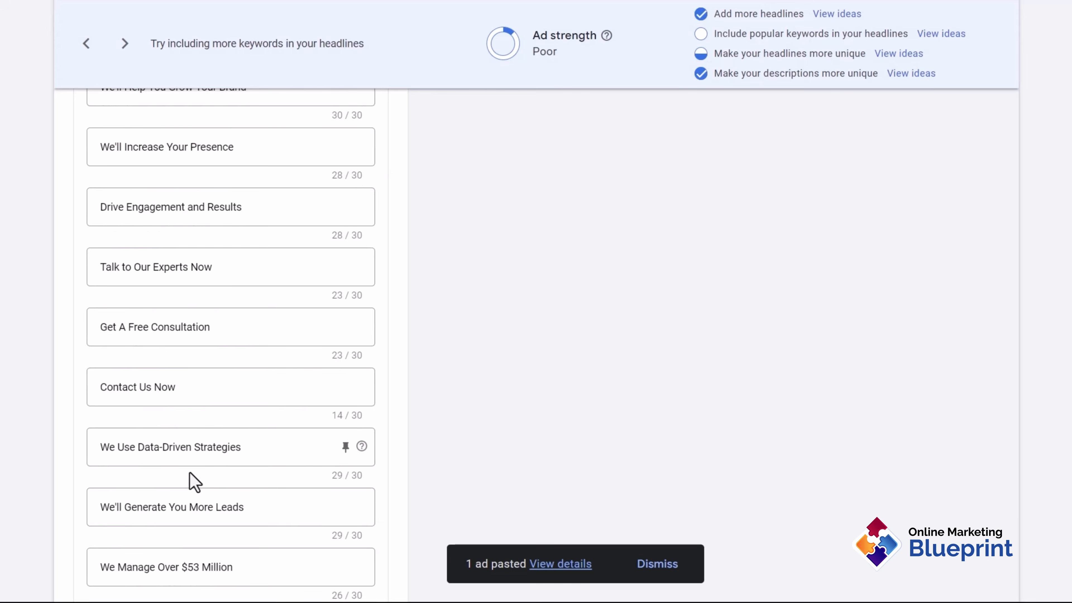
scroll(192, 482, down, 2)
scroll(211, 512, down, 2)
scroll(229, 503, down, 4)
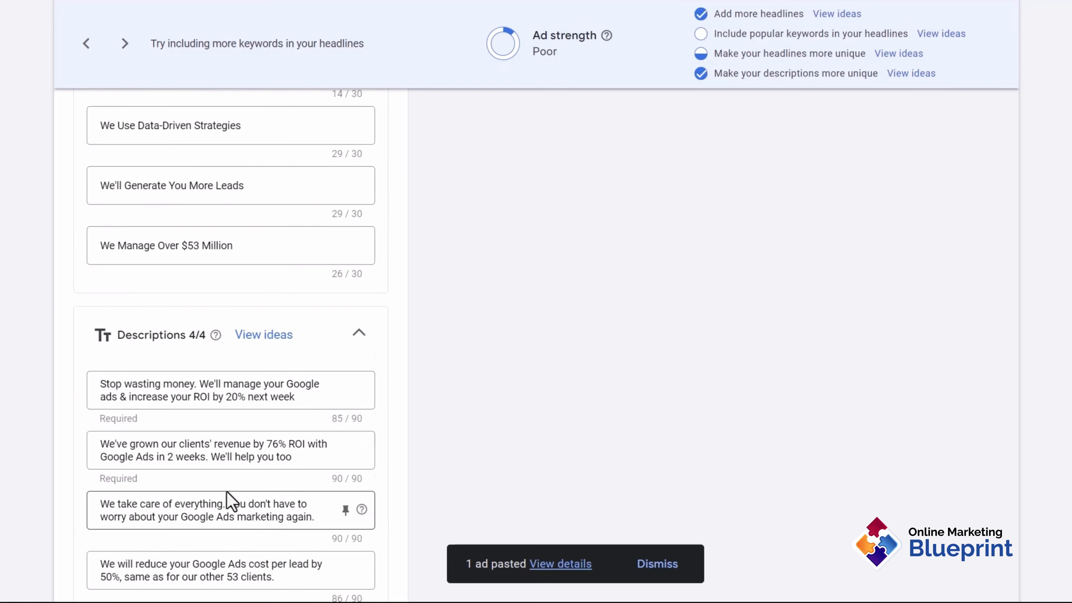
scroll(254, 422, down, 2)
double_click(302, 303)
text(Facebook)
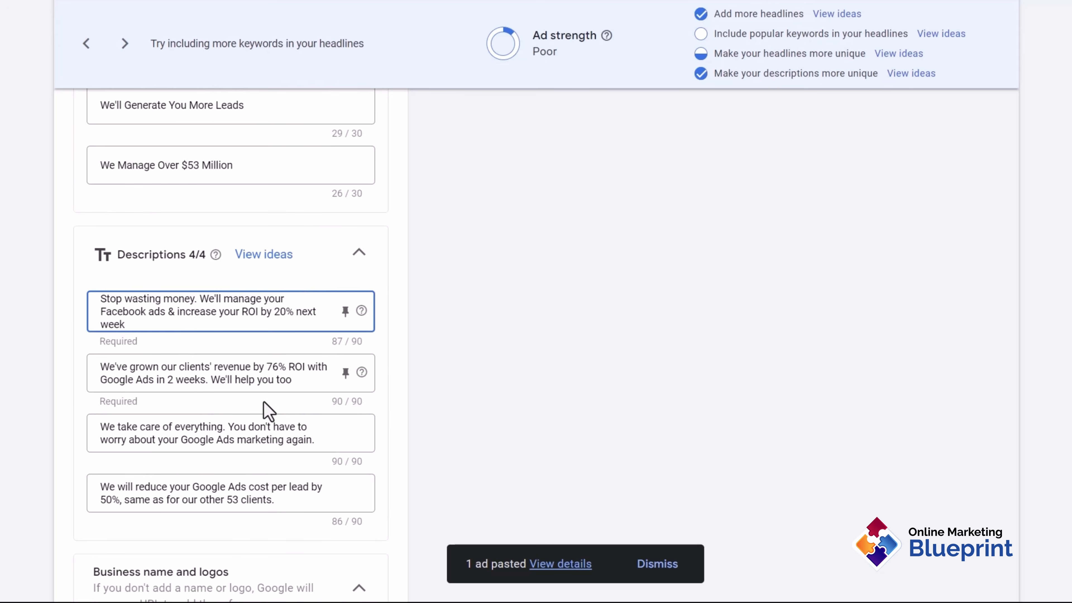
Replace "Google" with "Facebook" in the second description
double_click(125, 379)
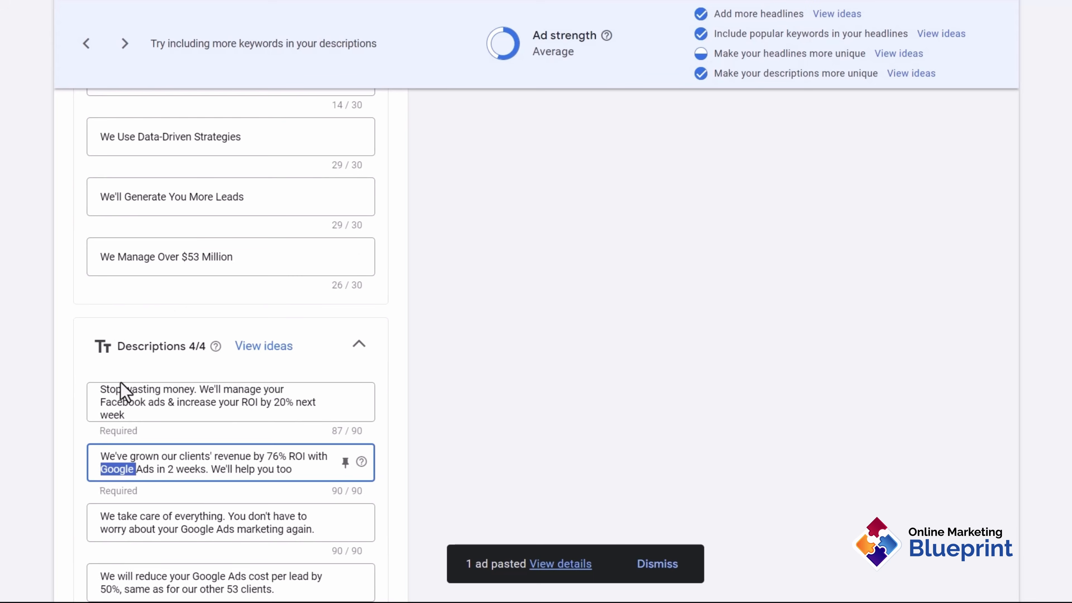
text(Facebook)
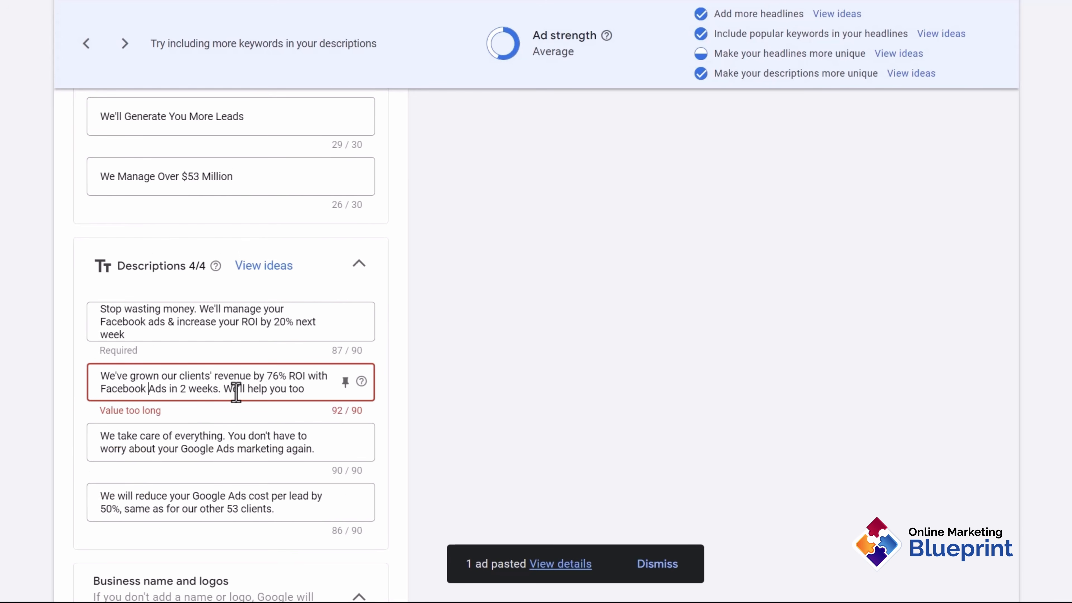
Try shortening the second description's ending to "& help you too" and restore the wording ". We'll help you too"
key(BackSpace)
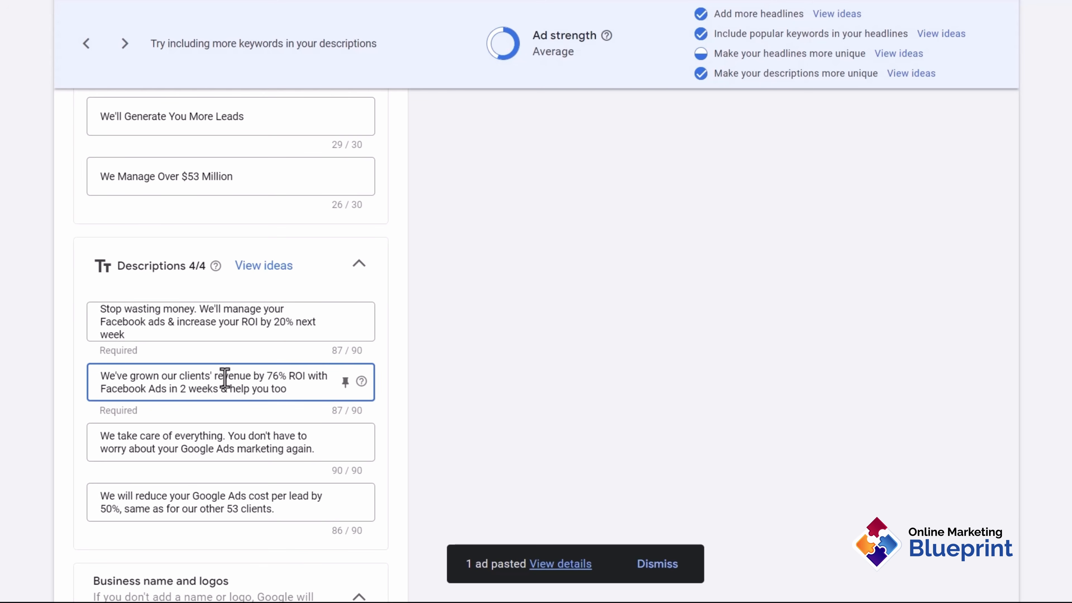
key(BackSpace)
key(BackSpace)
key(BackSpace)
text(. We'll)
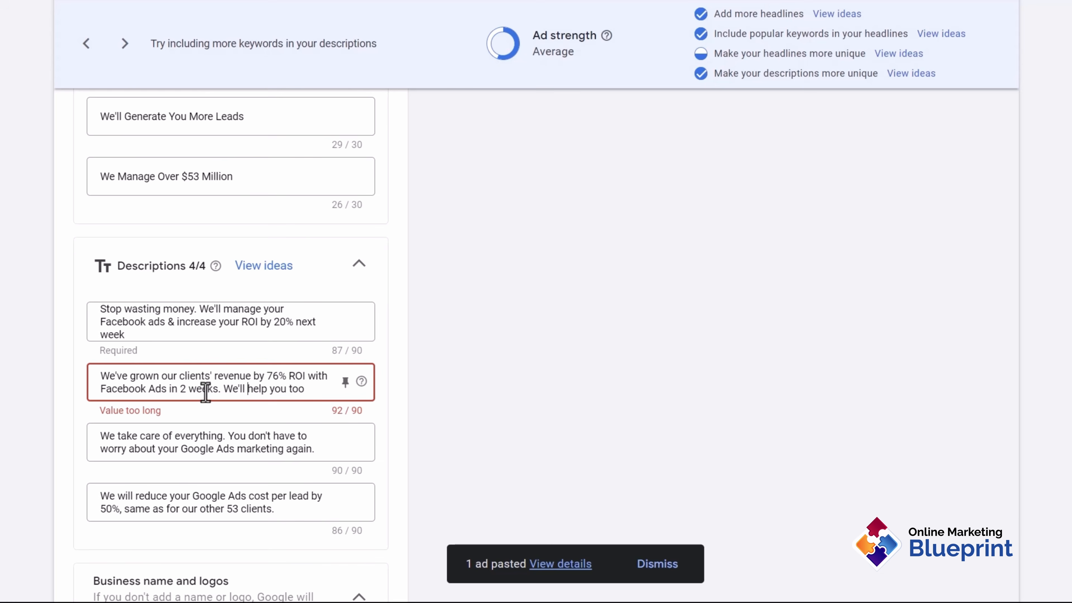
Shorten "with" to "w/" before "Facebook Ads" in the second description
click(328, 375)
key(BackSpace)
key(BackSpace)
key(BackSpace)
key(BackSpace)
text(/)
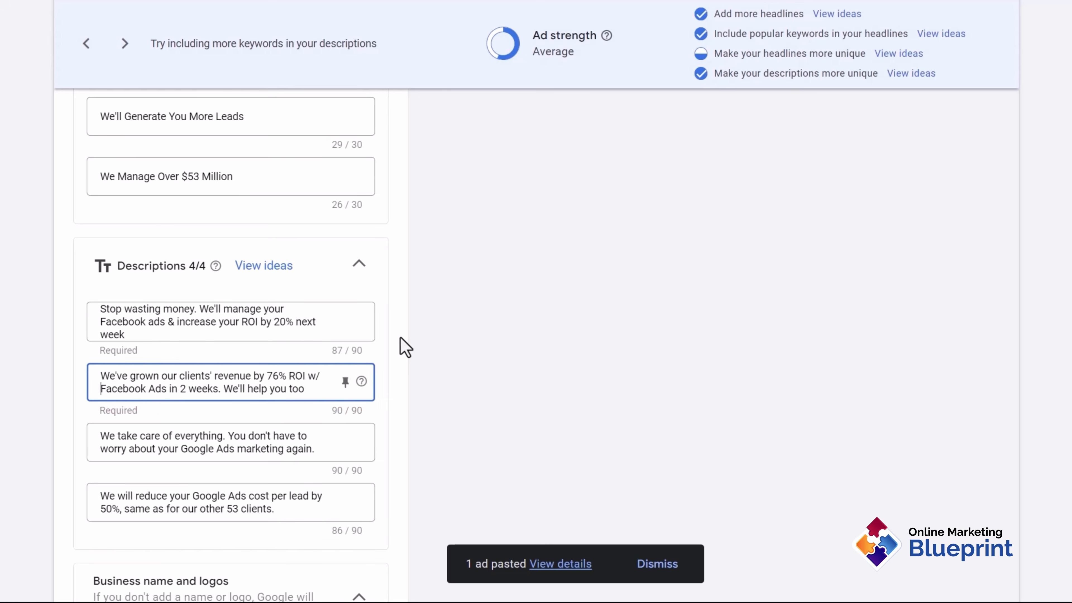
Replace "Google" with "Facebook" in the third description and remove the closing "again." to shorten it
scroll(424, 374, down, 2)
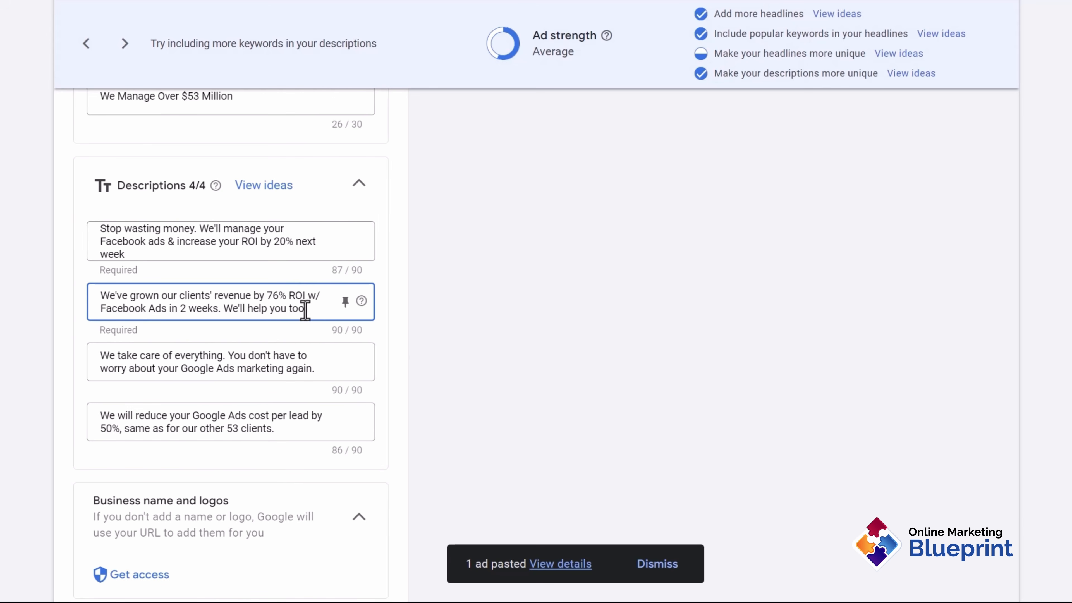
double_click(207, 365)
key(ctrl+v)
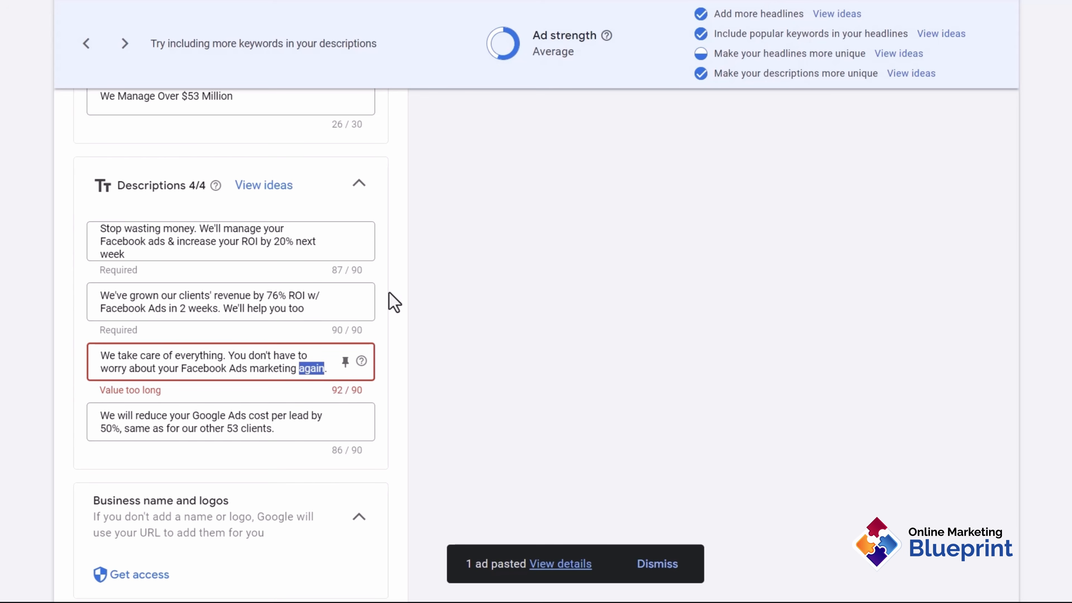
key(BackSpace)
key(BackSpace)
key(BackSpace)
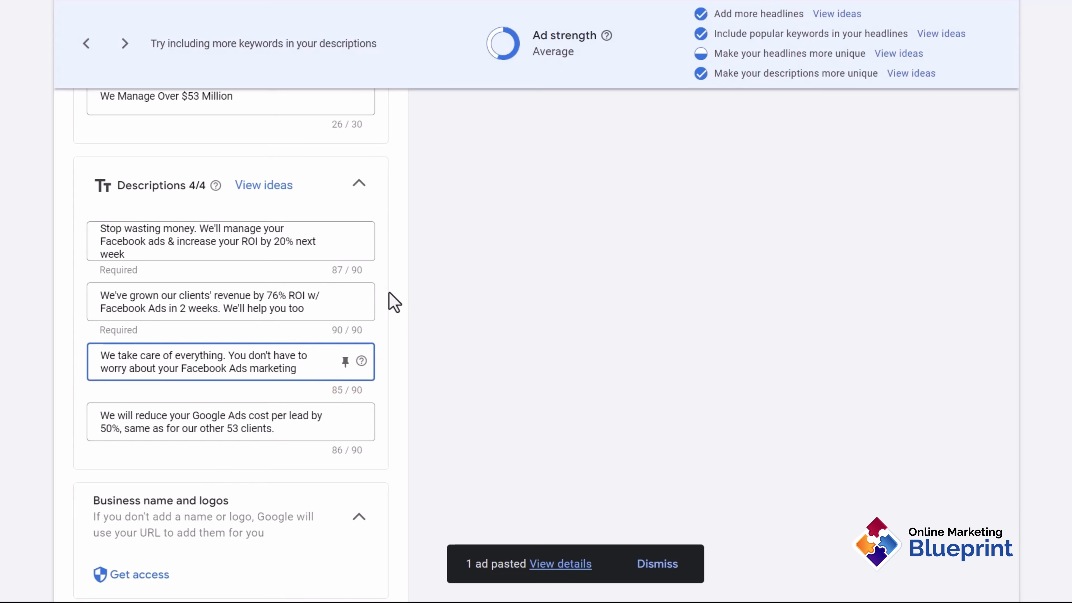
Replace "Google" with "Facebook" in the fourth description
double_click(210, 416)
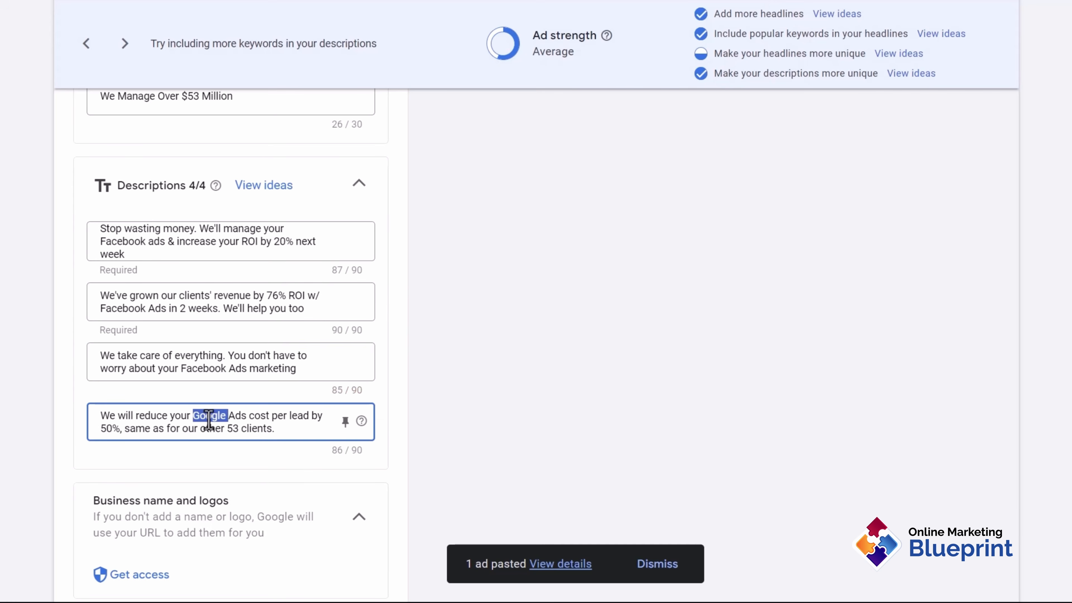
text(Facebook)
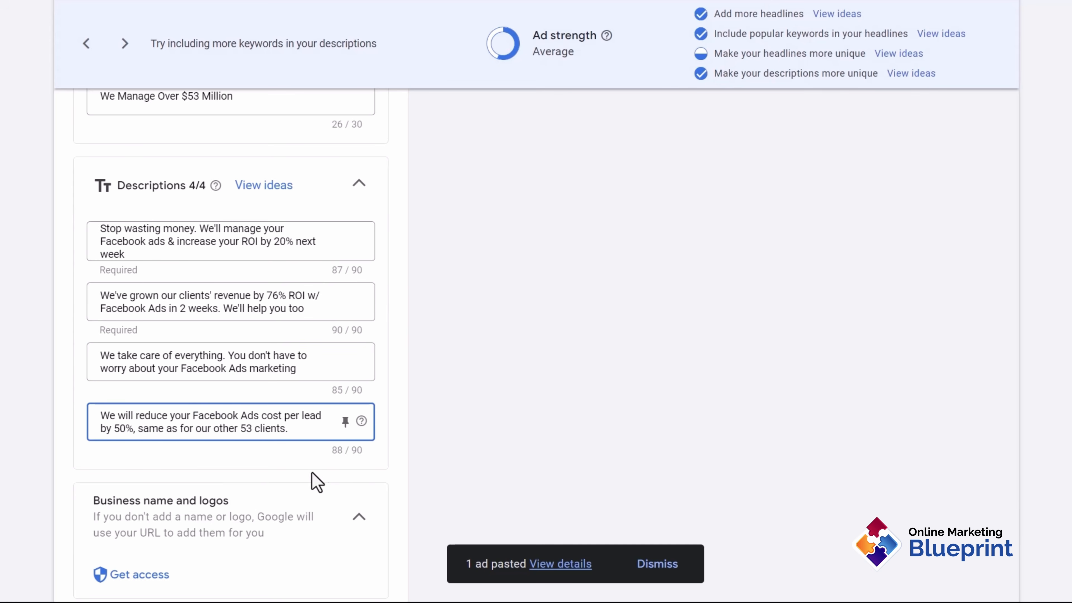
scroll(312, 479, down, 5)
Preview several headline and description combinations of the ad on mobile, and switch the preview to desktop
scroll(622, 362, up, 20)
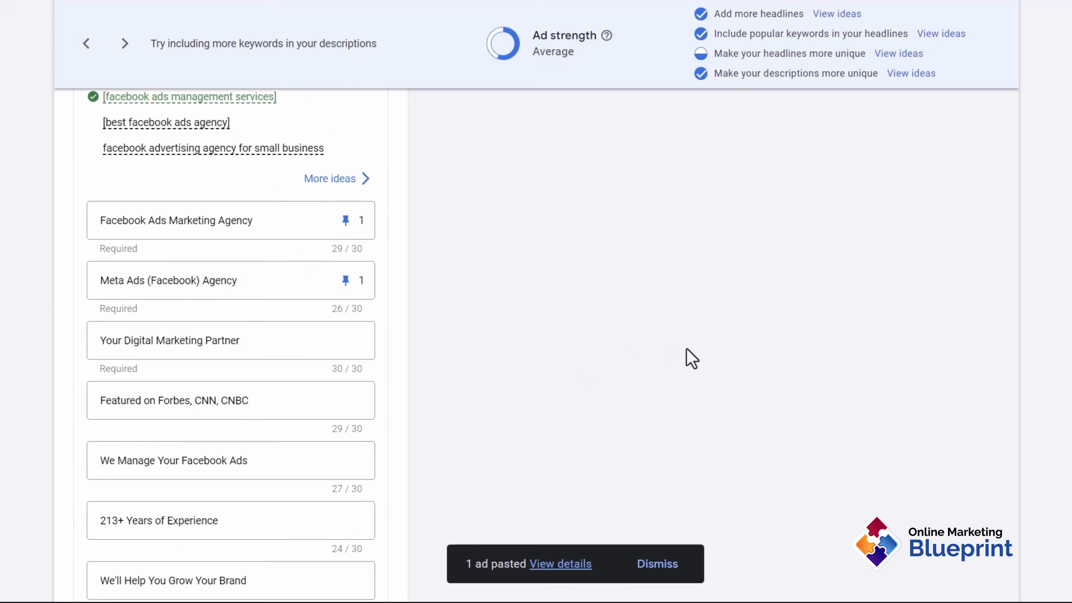
scroll(687, 349, up, 10)
click(759, 124)
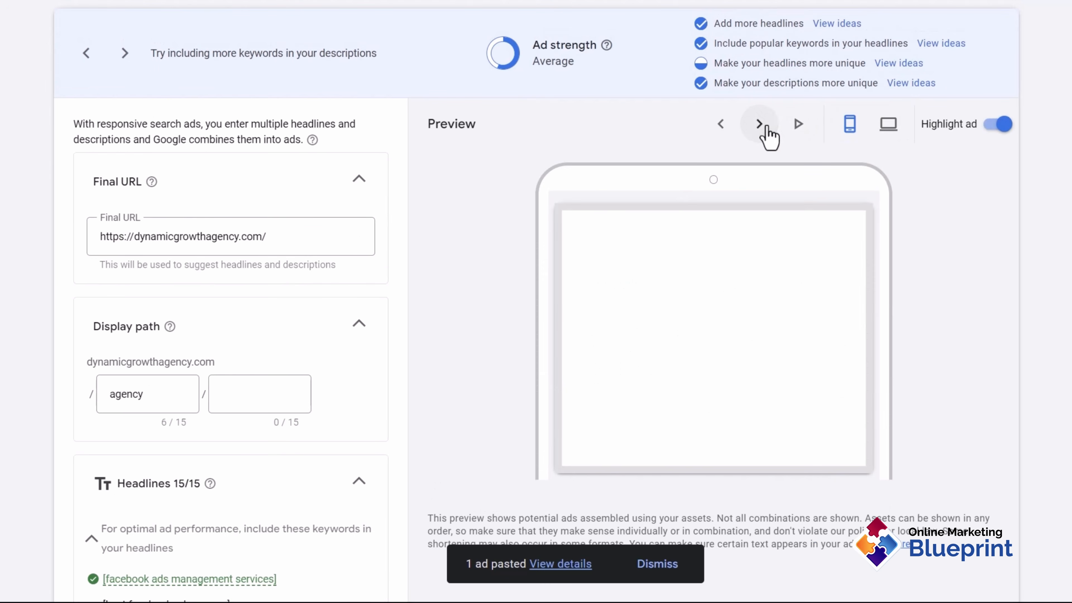
click(762, 124)
click(762, 125)
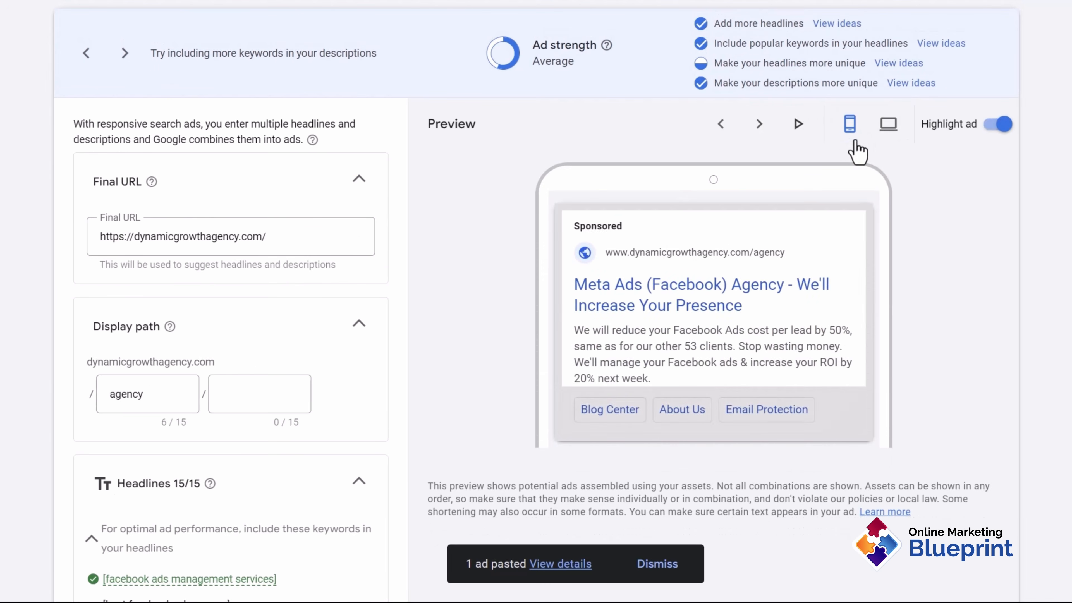
click(887, 126)
Save the edited Facebook ad
scroll(486, 443, down, 8)
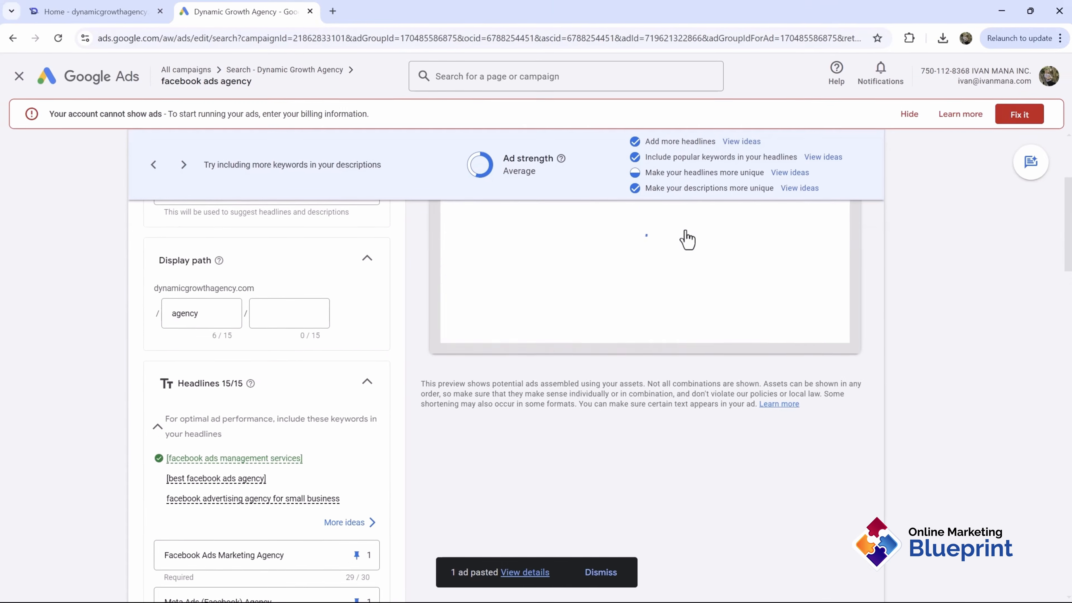
drag(1069, 246, 1071, 568)
click(152, 545)
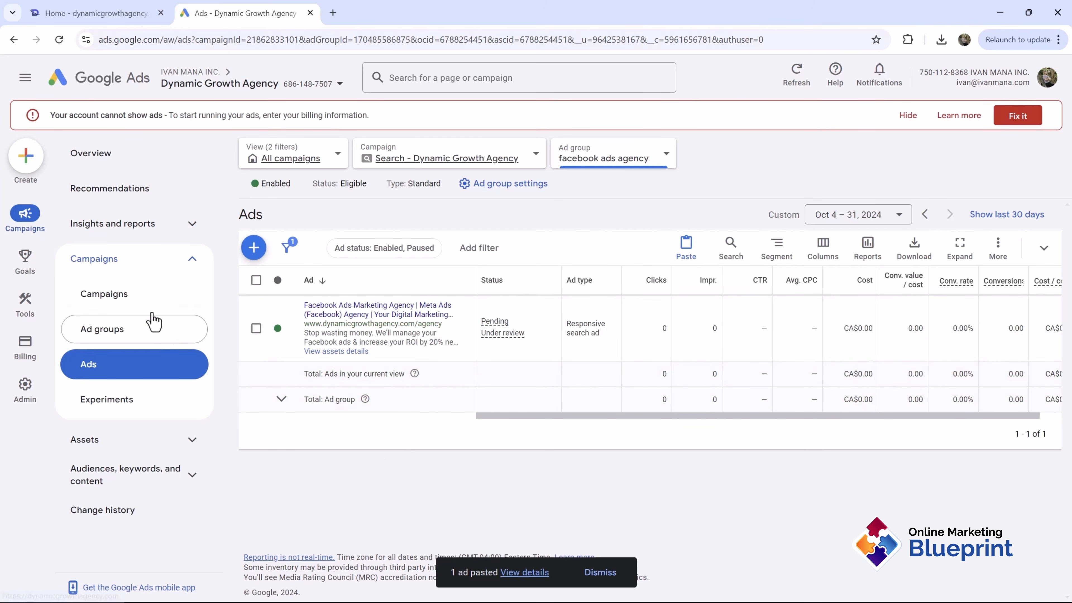
Return to the Search - Dynamic Growth Agency campaign level and list the ads of all its ad groups
click(152, 331)
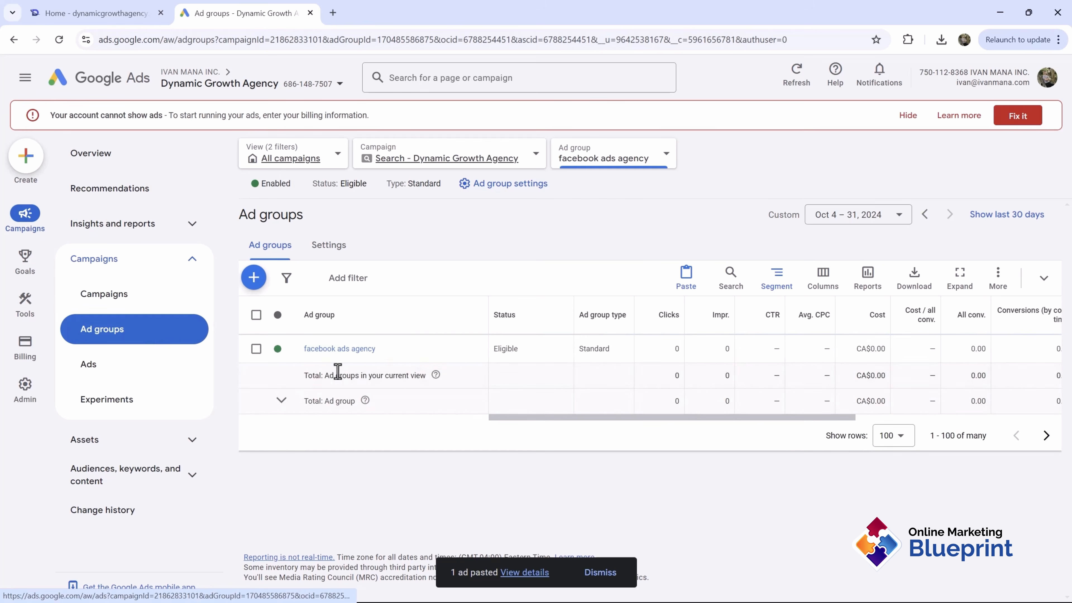
click(378, 161)
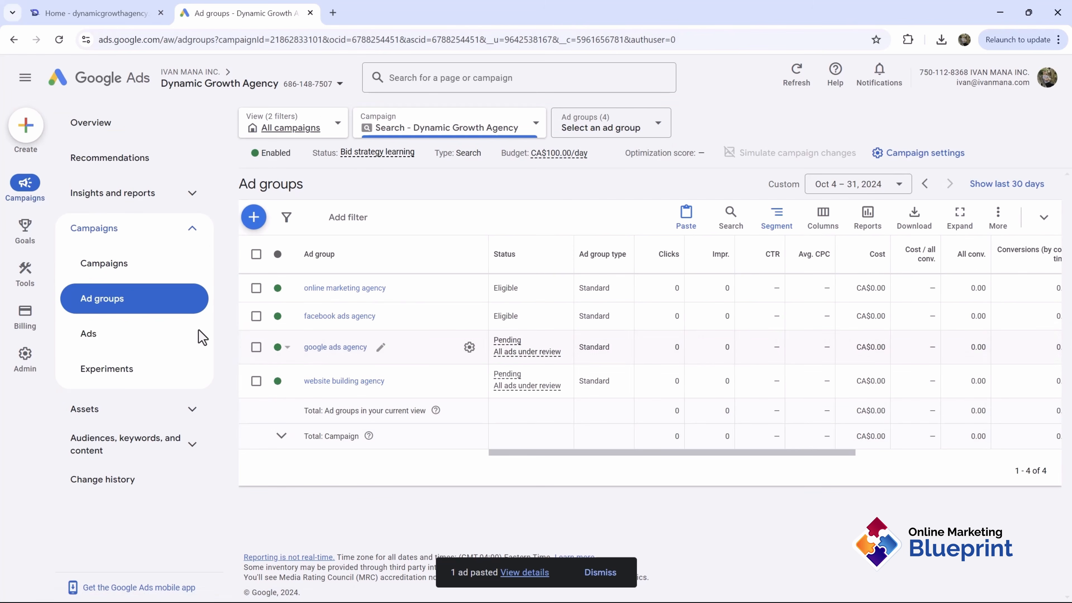
click(147, 335)
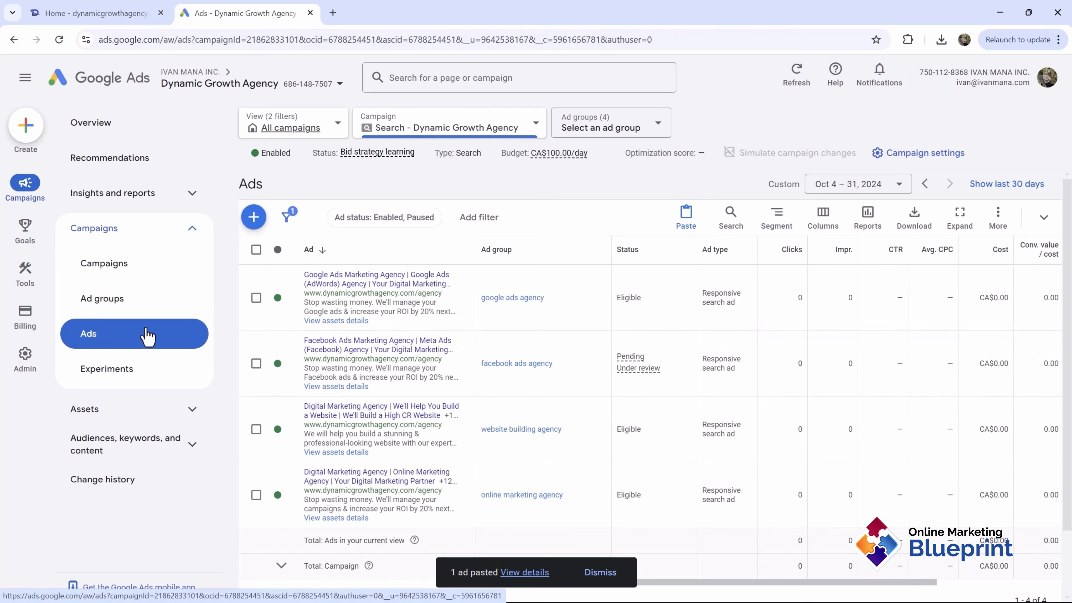